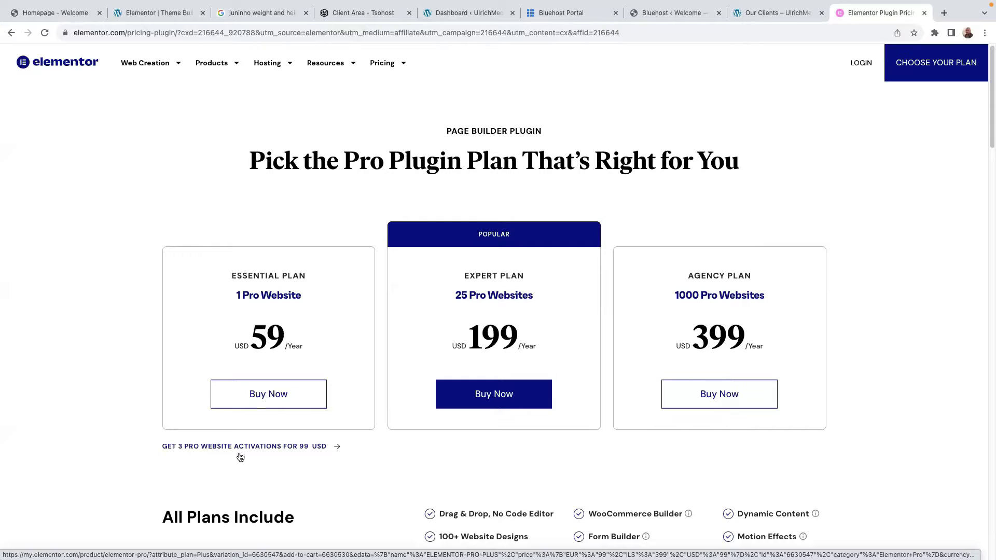
Open the checkout for the 3 pro website activations plan, review the billing form and return to the pricing page.
{"action": "left_click", "coordinate": [278, 447]}
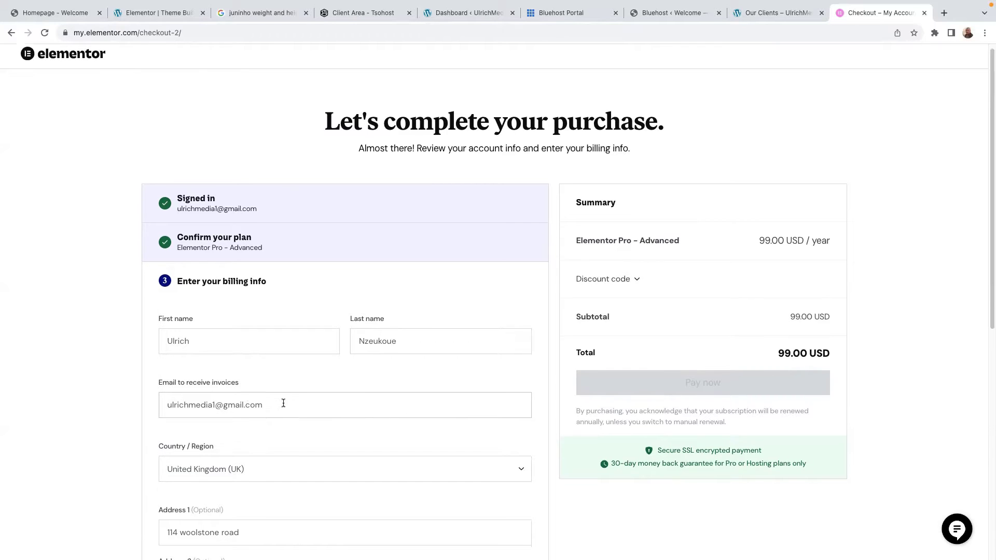
{"action": "scroll", "coordinate": [280, 407], "scroll_direction": "down", "scroll_amount": 1}
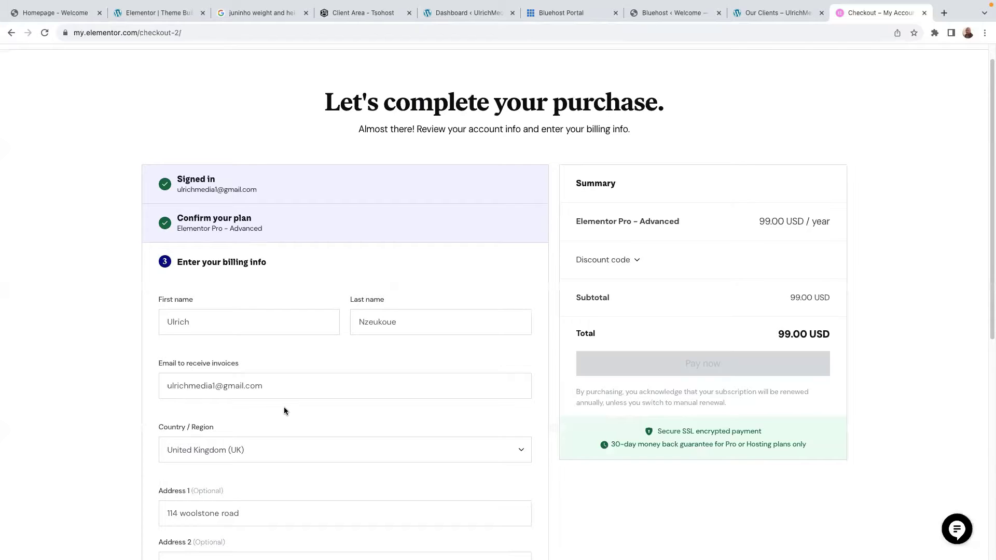
{"action": "scroll", "coordinate": [284, 406], "scroll_direction": "up", "scroll_amount": 1}
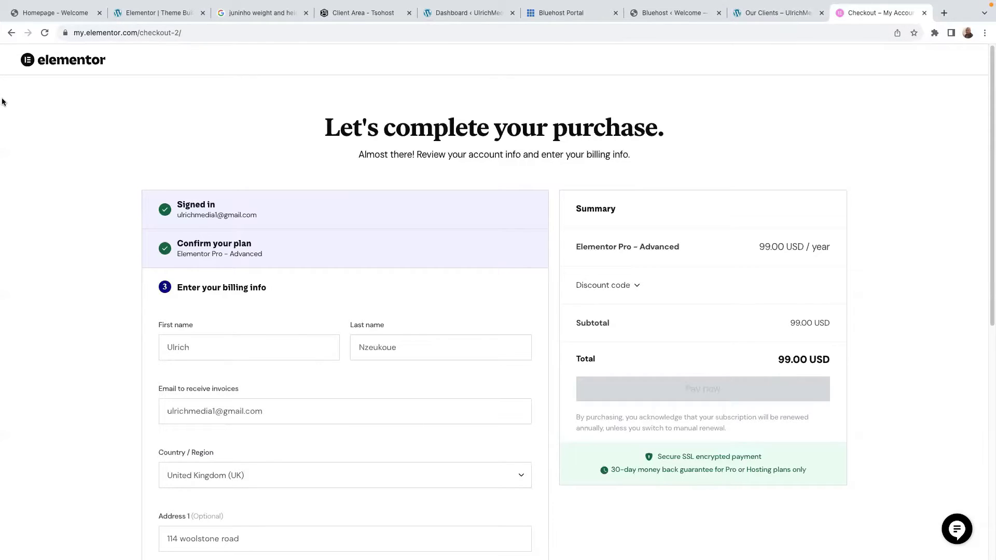
{"action": "left_click", "coordinate": [10, 33]}
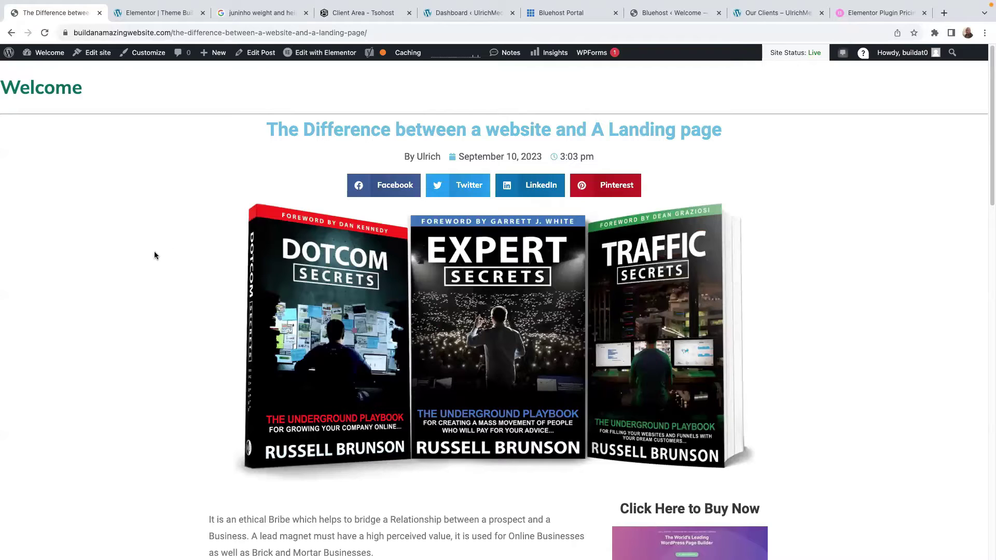
Examine the post "The Difference between a website and A Landing page" from its title and sidebar to the opt-in form, author box and post navigation.
{"action": "scroll", "coordinate": [306, 278], "scroll_direction": "down", "scroll_amount": 1}
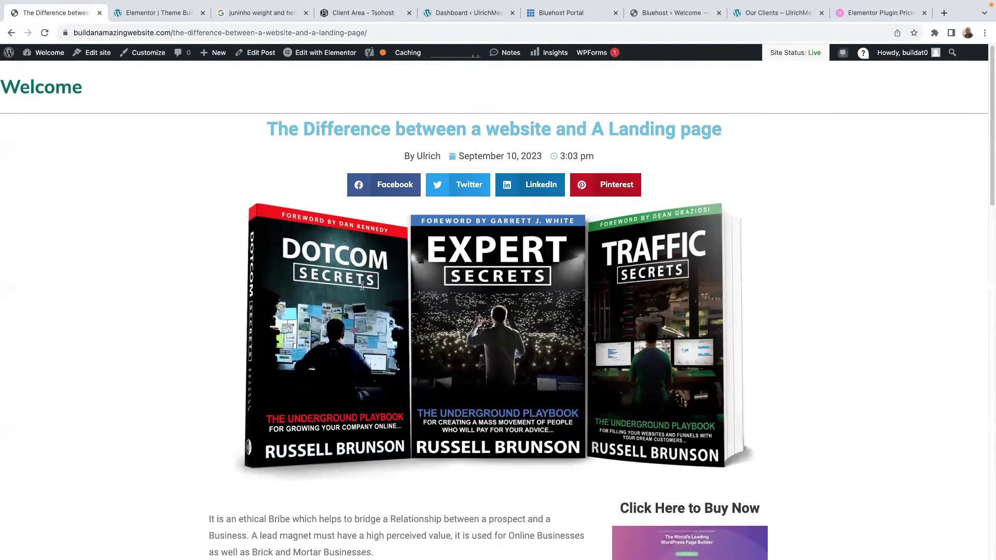
{"action": "scroll", "coordinate": [341, 278], "scroll_direction": "down", "scroll_amount": 6}
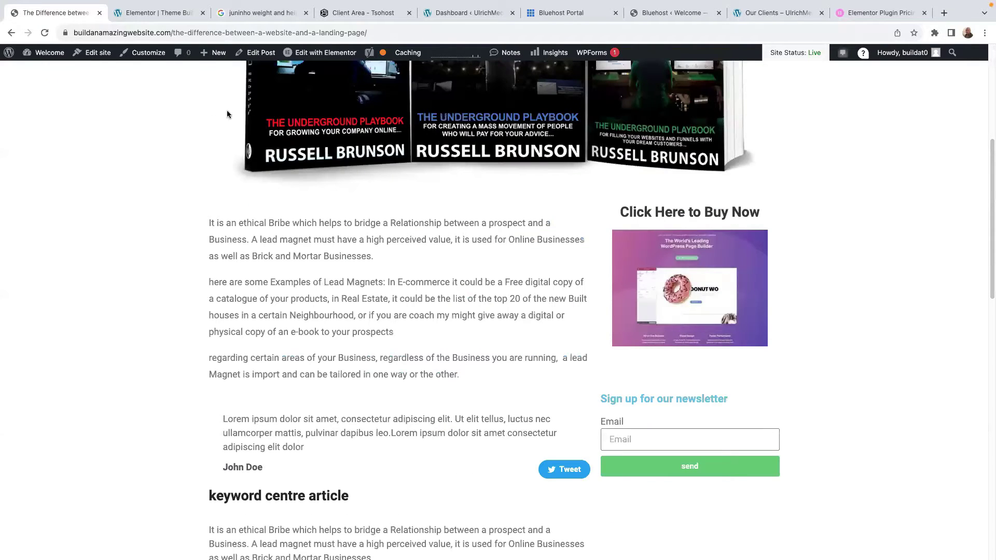
{"action": "scroll", "coordinate": [226, 113], "scroll_direction": "up", "scroll_amount": 6}
{"action": "scroll", "coordinate": [395, 308], "scroll_direction": "down", "scroll_amount": 5}
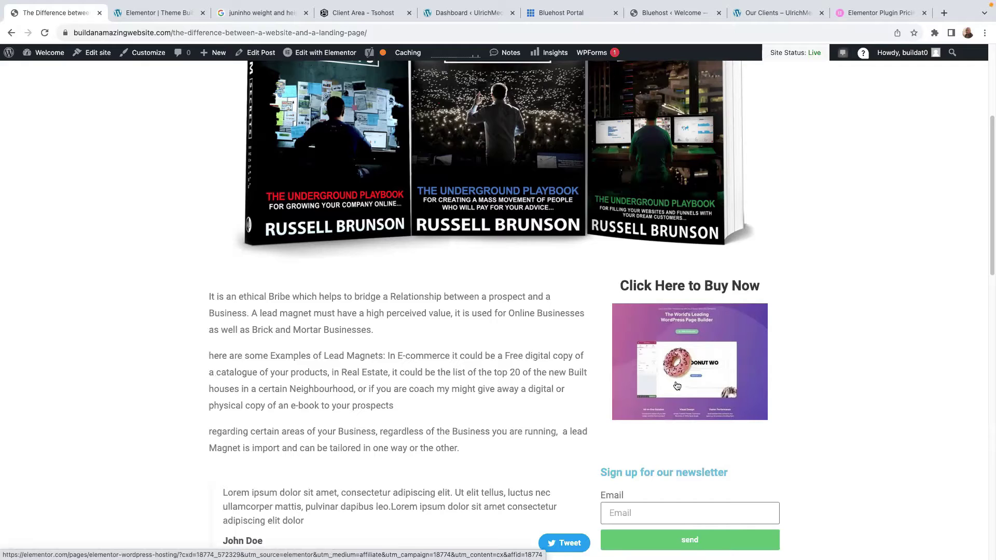
{"action": "scroll", "coordinate": [673, 385], "scroll_direction": "down", "scroll_amount": 2}
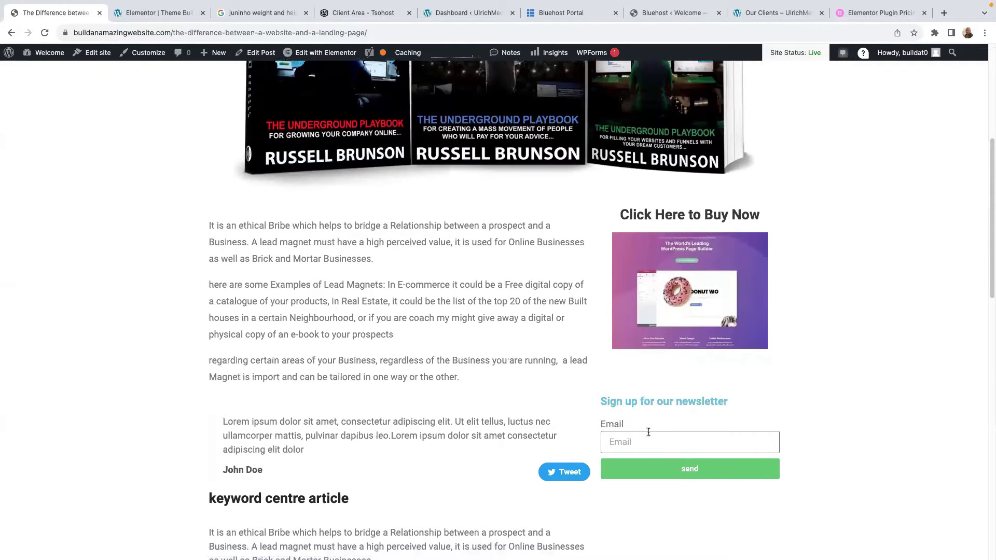
{"action": "scroll", "coordinate": [648, 432], "scroll_direction": "down", "scroll_amount": 10}
{"action": "scroll", "coordinate": [399, 284], "scroll_direction": "down", "scroll_amount": 2}
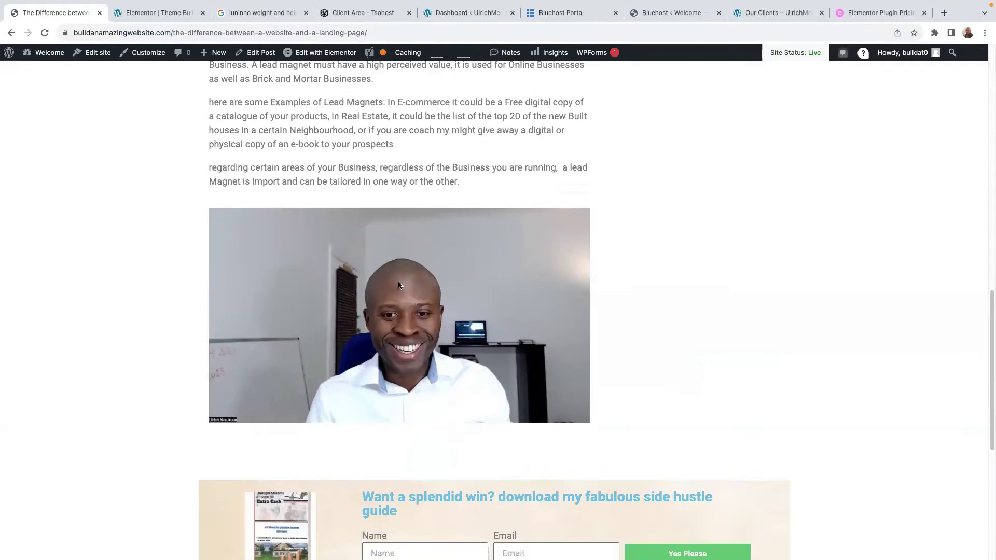
{"action": "scroll", "coordinate": [381, 328], "scroll_direction": "down", "scroll_amount": 5}
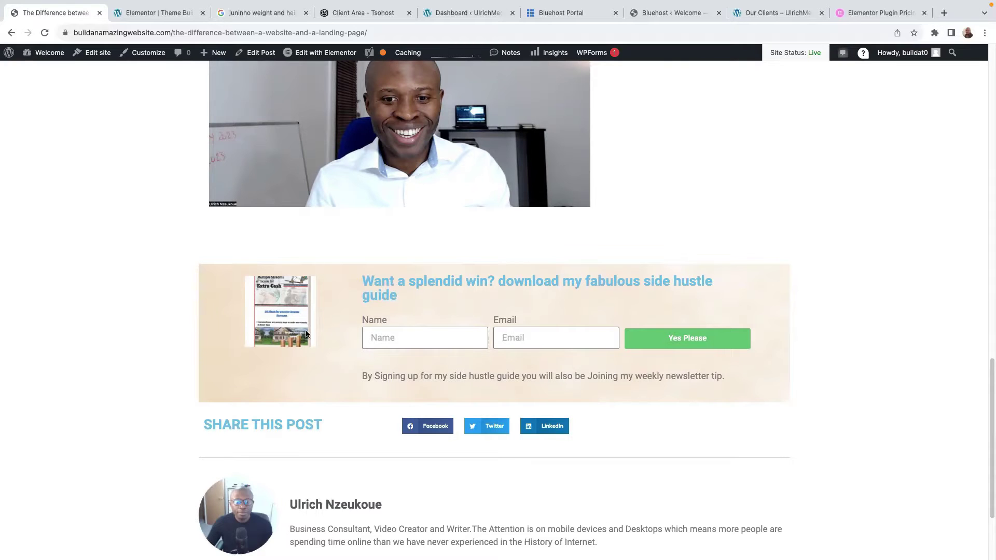
{"action": "scroll", "coordinate": [440, 410], "scroll_direction": "down", "scroll_amount": 2}
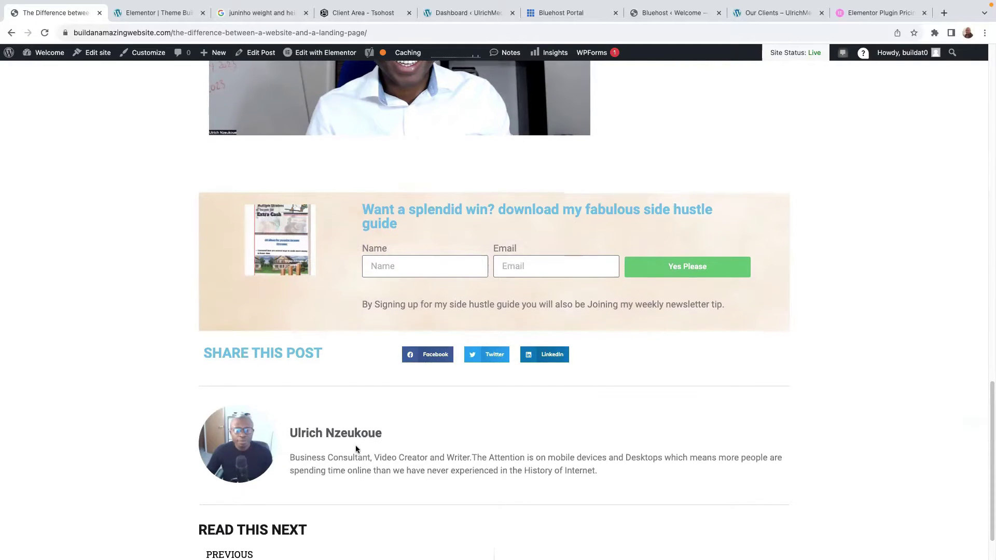
{"action": "scroll", "coordinate": [356, 449], "scroll_direction": "down", "scroll_amount": 1}
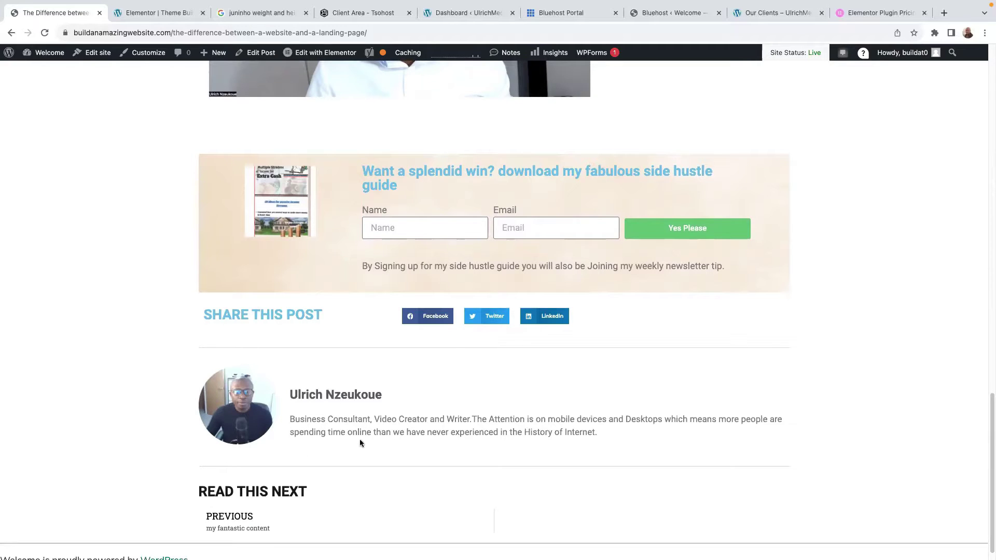
{"action": "scroll", "coordinate": [547, 433], "scroll_direction": "down", "scroll_amount": 1}
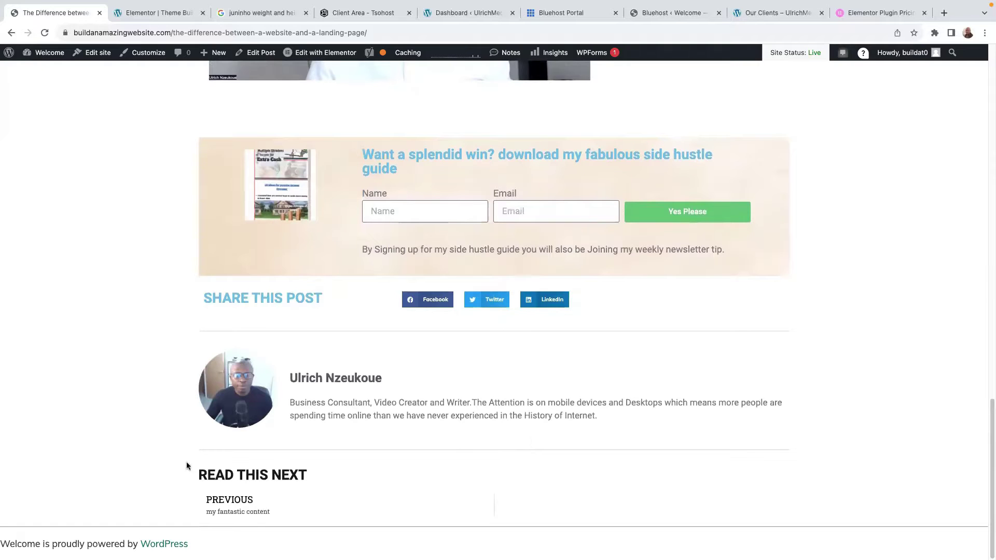
{"action": "scroll", "coordinate": [244, 475], "scroll_direction": "up", "scroll_amount": 1}
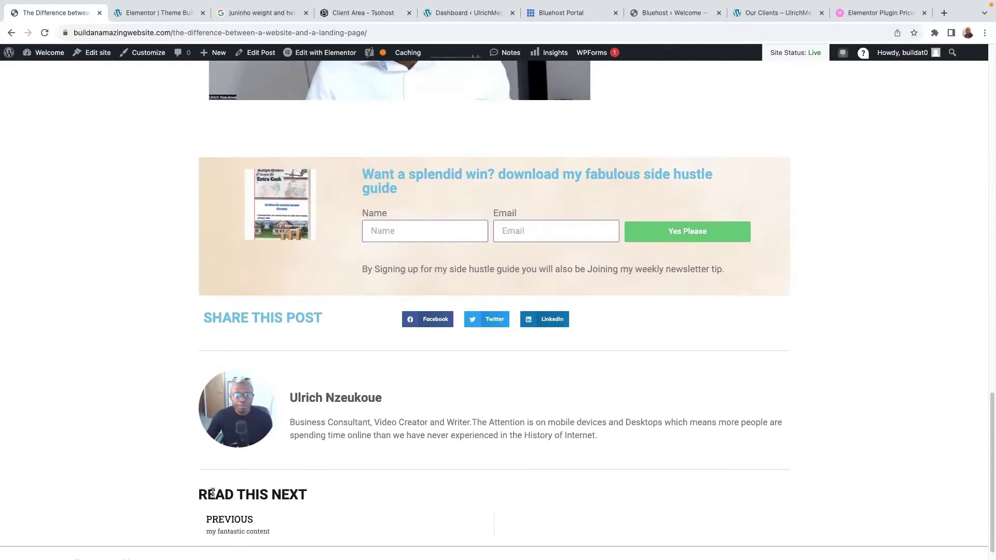
Open the previous post, "my fantastic content", and examine its layout, sidebar offer and subscribe form.
{"action": "left_click", "coordinate": [229, 531]}
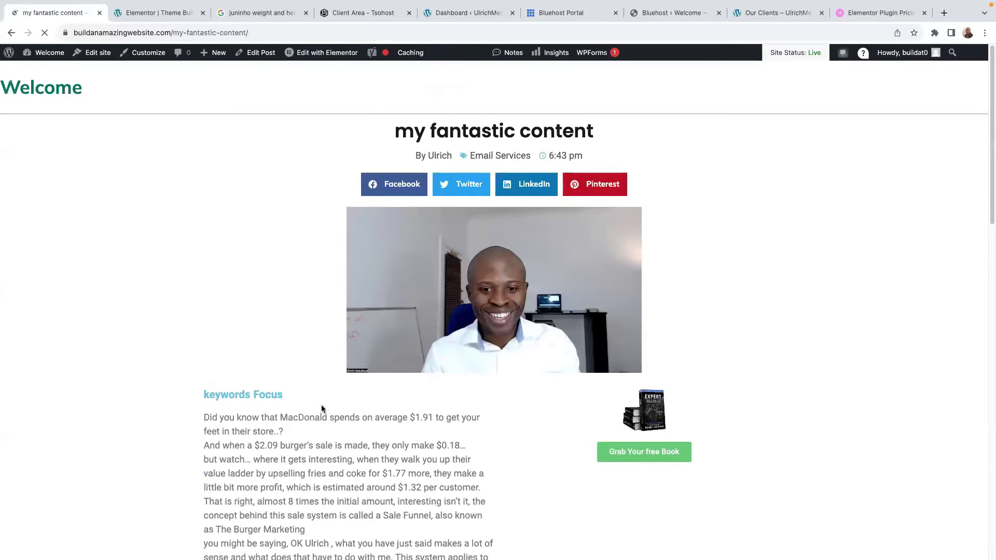
{"action": "scroll", "coordinate": [461, 332], "scroll_direction": "down", "scroll_amount": 10}
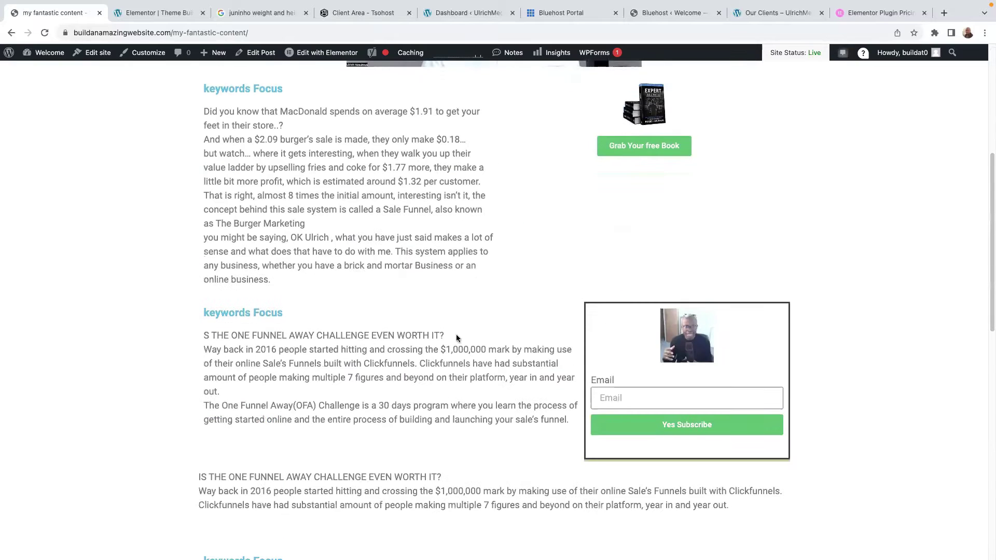
{"action": "scroll", "coordinate": [448, 343], "scroll_direction": "up", "scroll_amount": 4}
{"action": "scroll", "coordinate": [448, 344], "scroll_direction": "up", "scroll_amount": 6}
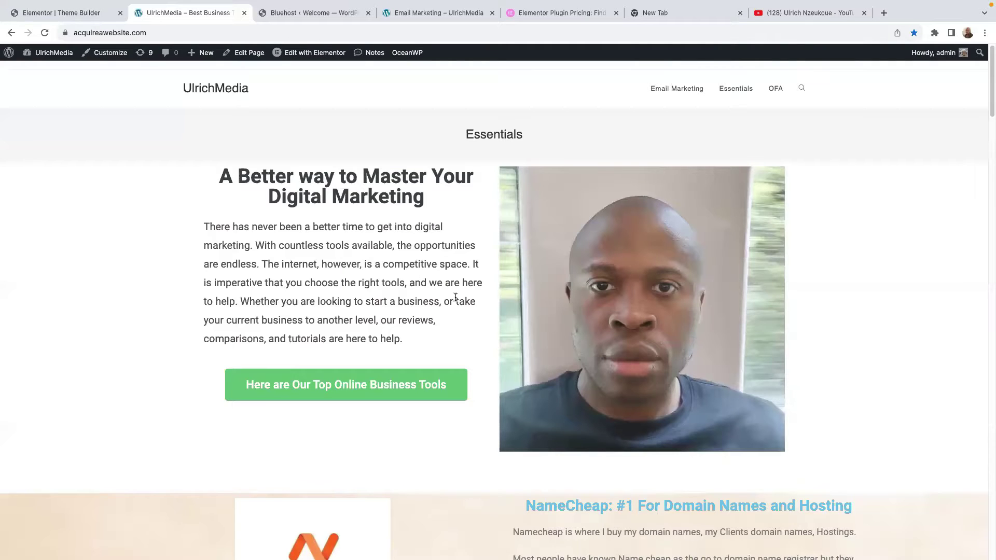
Look through the acquireawebsite.com home page and its recommended business tools sections.
{"action": "scroll", "coordinate": [446, 295], "scroll_direction": "down", "scroll_amount": 4}
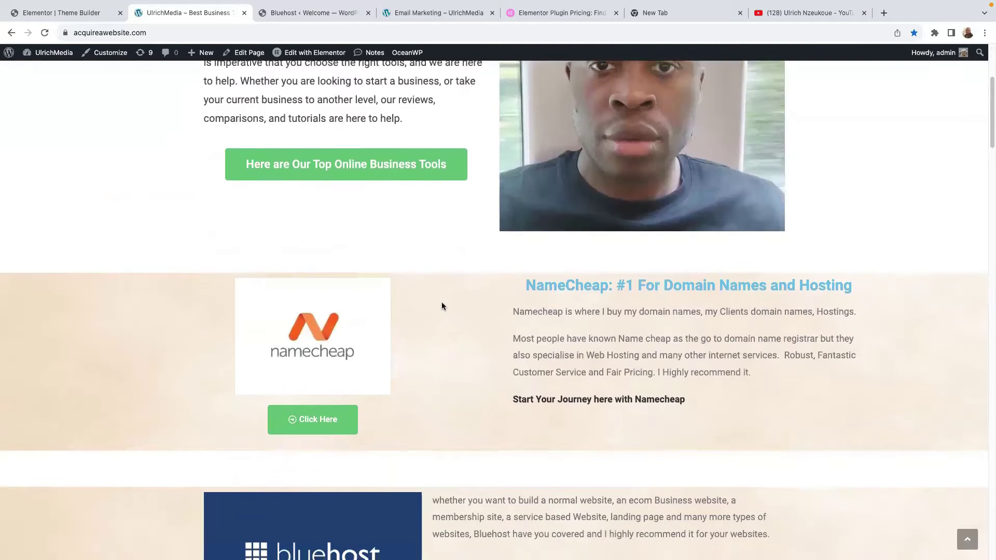
{"action": "scroll", "coordinate": [442, 300], "scroll_direction": "down", "scroll_amount": 8}
{"action": "scroll", "coordinate": [440, 306], "scroll_direction": "up", "scroll_amount": 12}
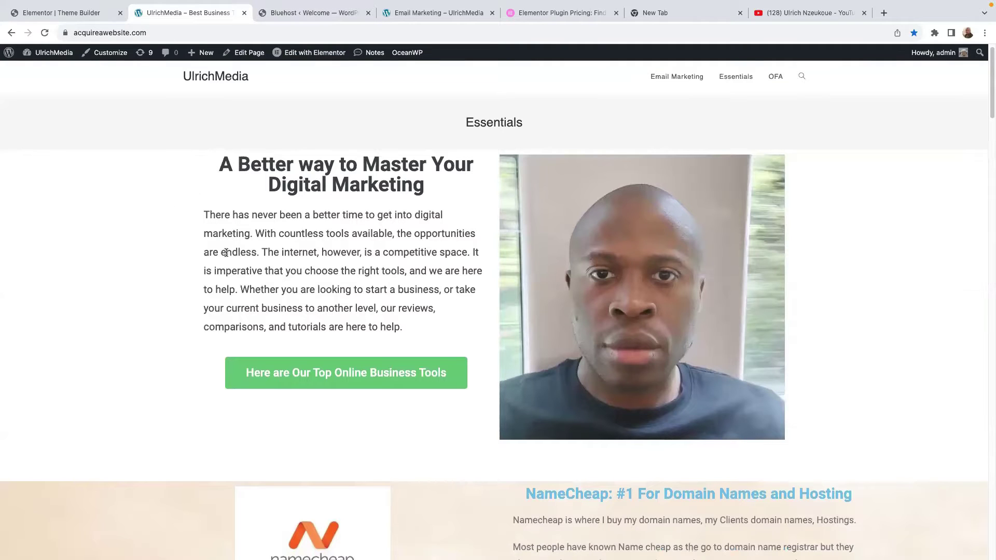
{"action": "scroll", "coordinate": [428, 269], "scroll_direction": "up", "scroll_amount": 1}
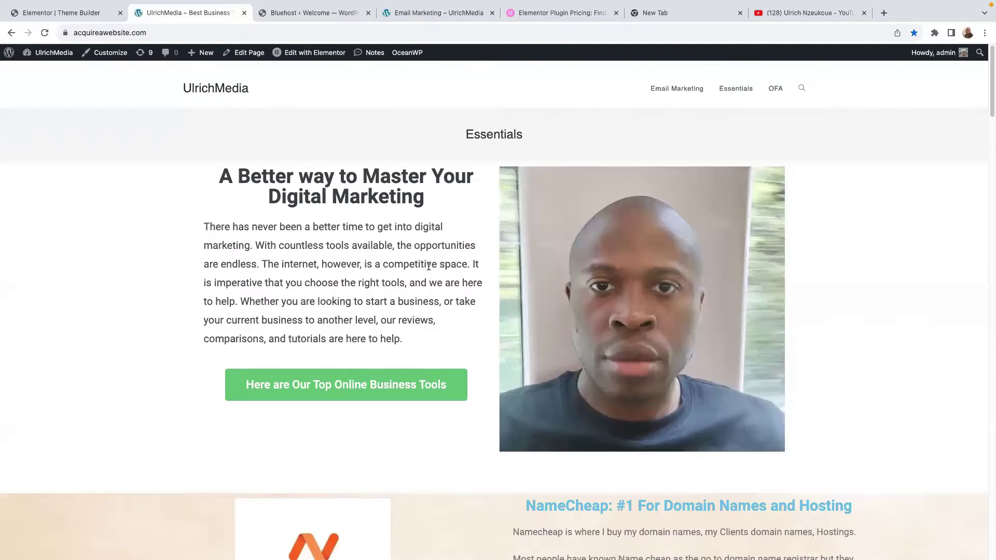
Go to the UlrichMedia site's WordPress dashboard and open Elementor's Theme Builder.
{"action": "left_click", "coordinate": [50, 58]}
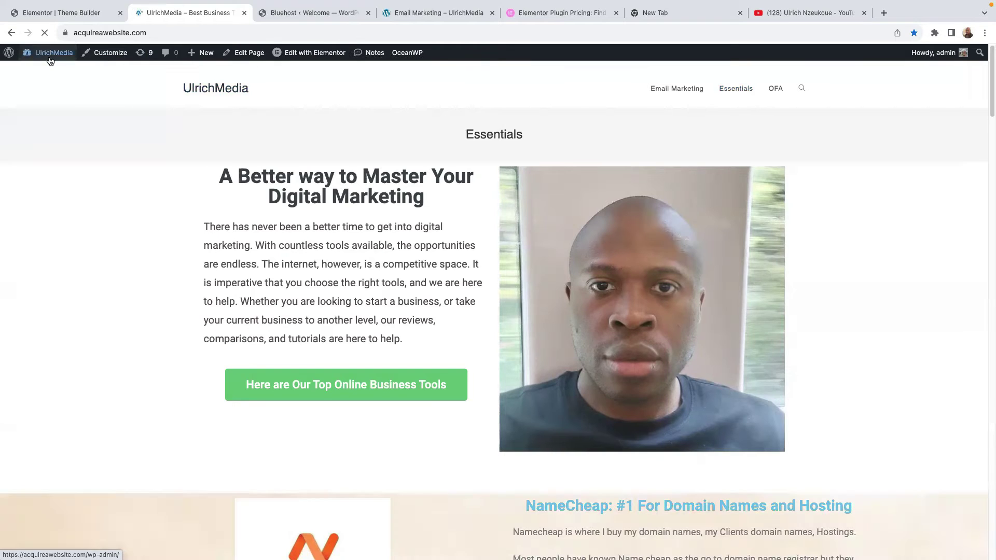
{"action": "left_click", "coordinate": [40, 71]}
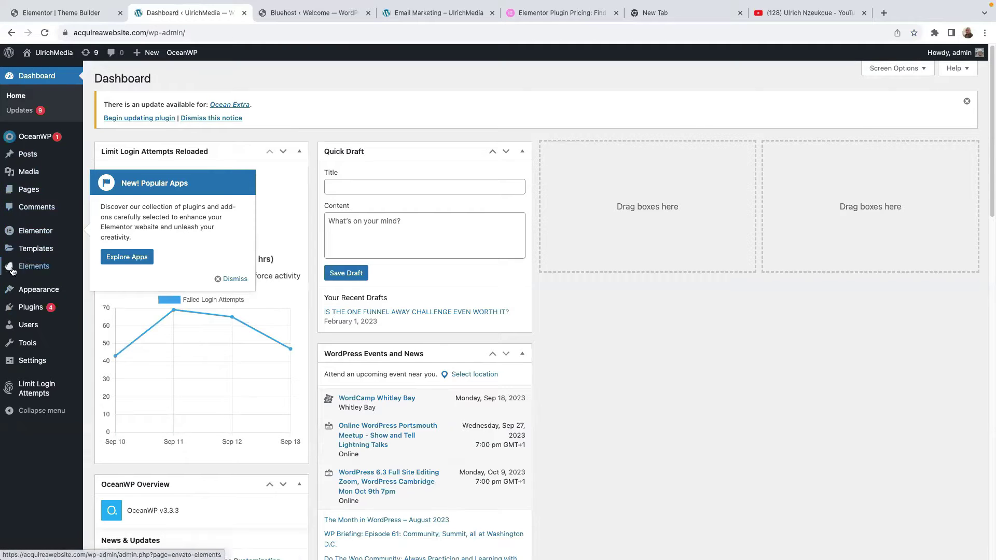
{"action": "mouse_move", "coordinate": [38, 249]}
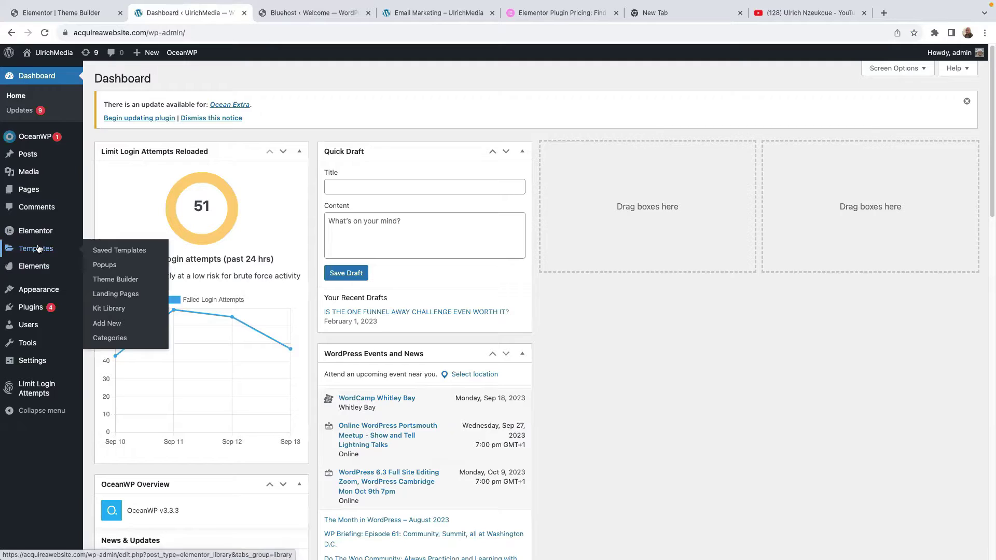
{"action": "mouse_move", "coordinate": [377, 5]}
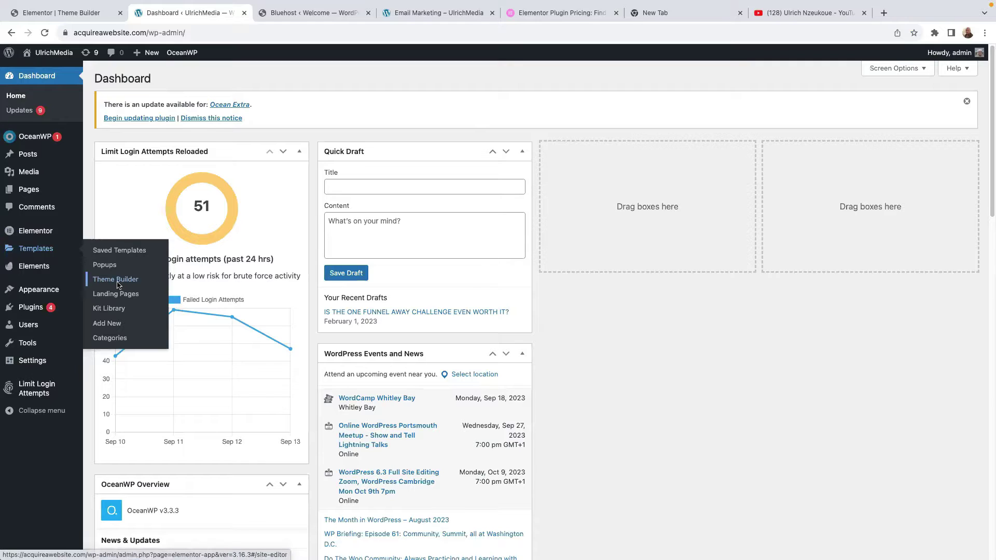
{"action": "left_click", "coordinate": [116, 279]}
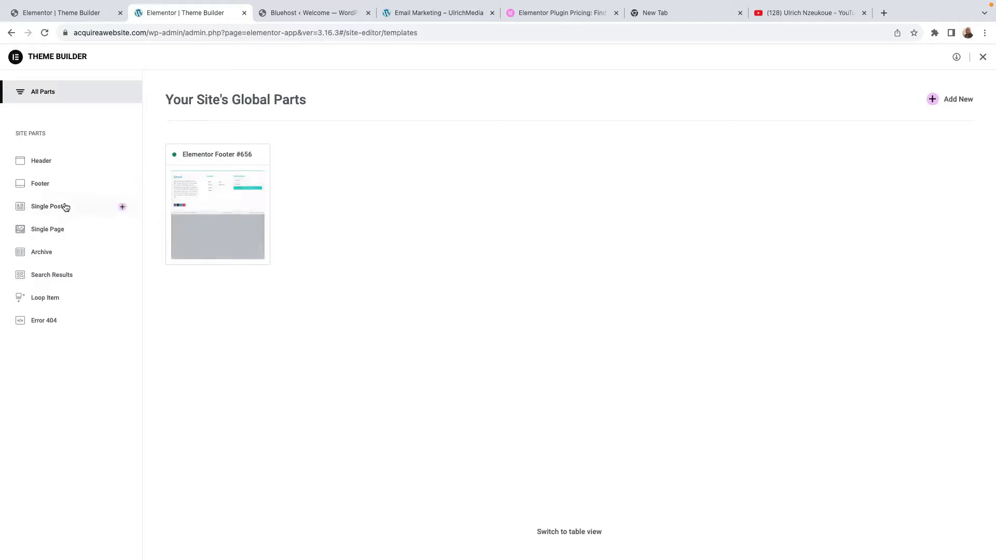
Create a new Single Post template, browse the ready-made blocks and dismiss the library and notification to start from a blank canvas.
{"action": "left_click", "coordinate": [122, 208]}
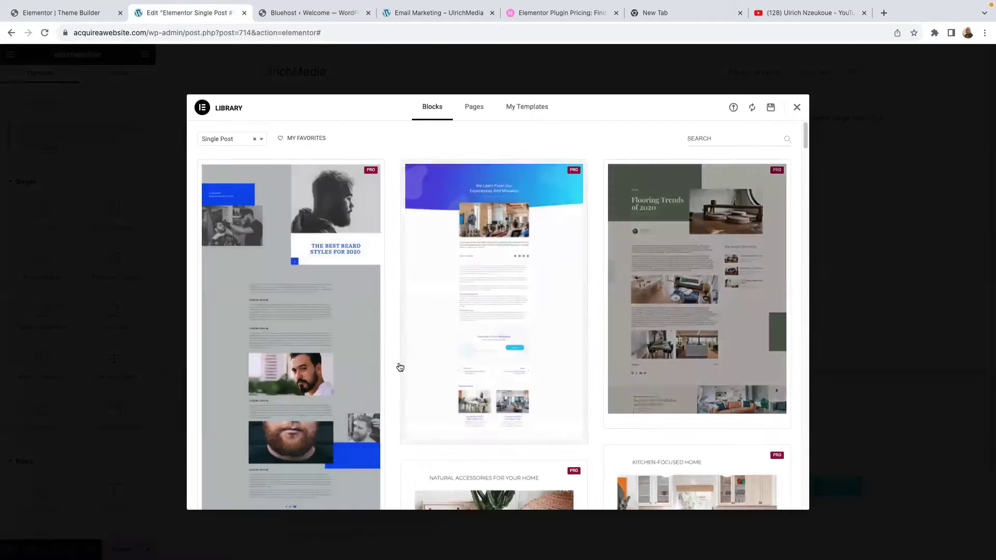
{"action": "scroll", "coordinate": [522, 306], "scroll_direction": "down", "scroll_amount": 10}
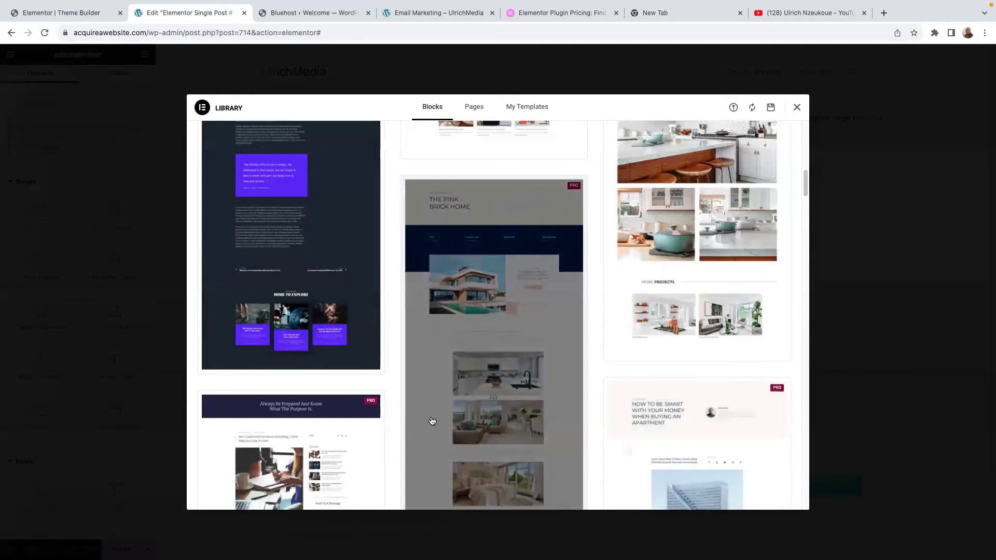
{"action": "scroll", "coordinate": [644, 375], "scroll_direction": "down", "scroll_amount": 4}
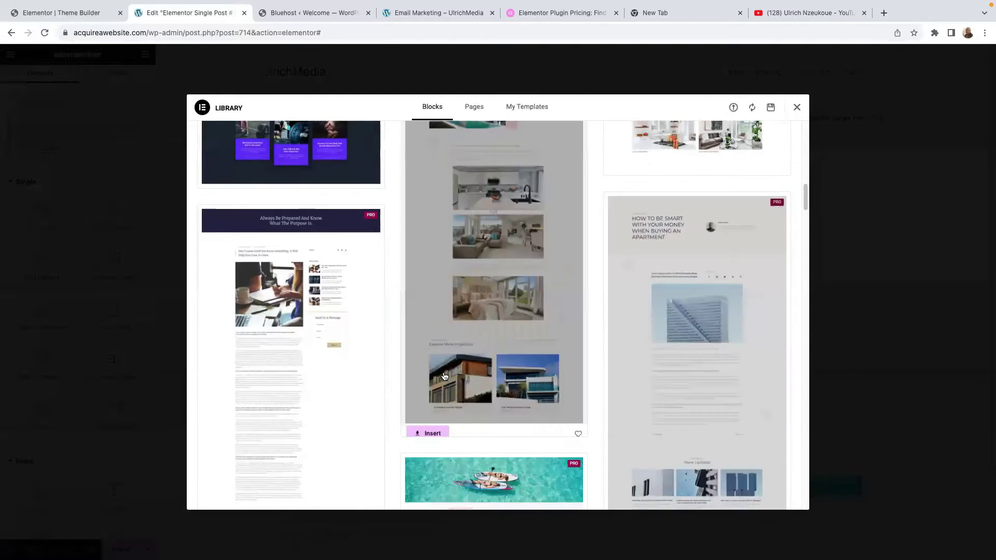
{"action": "scroll", "coordinate": [563, 363], "scroll_direction": "up", "scroll_amount": 10}
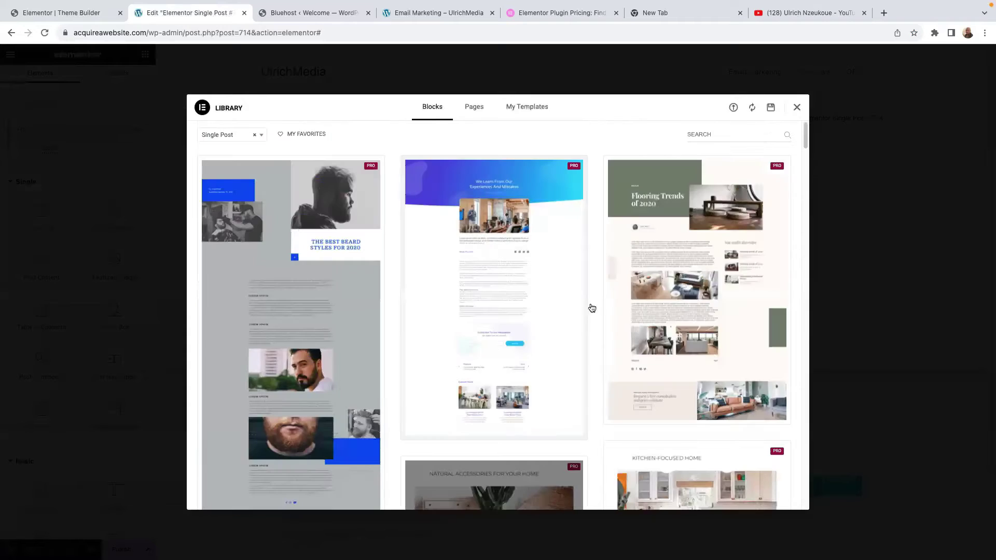
{"action": "left_click", "coordinate": [797, 107]}
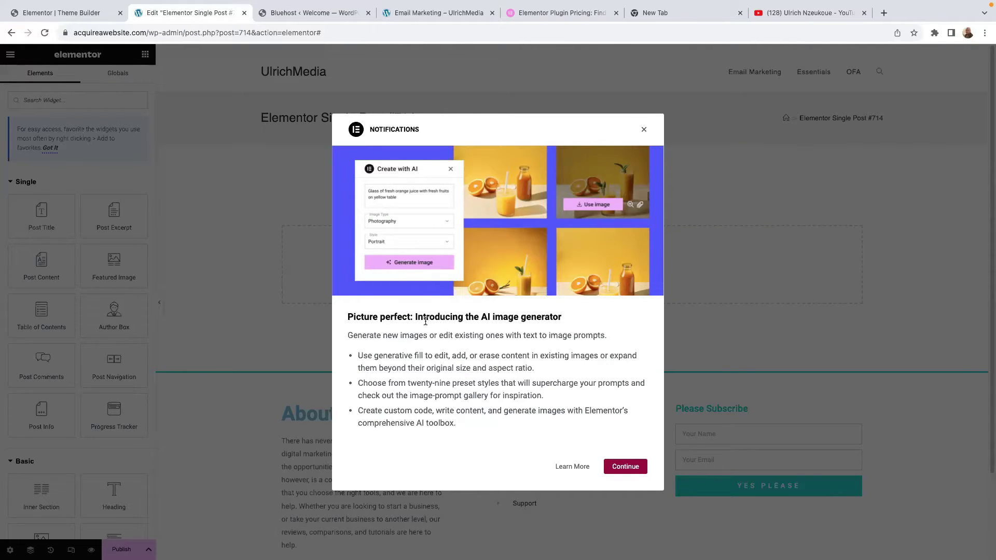
{"action": "left_click", "coordinate": [644, 129]}
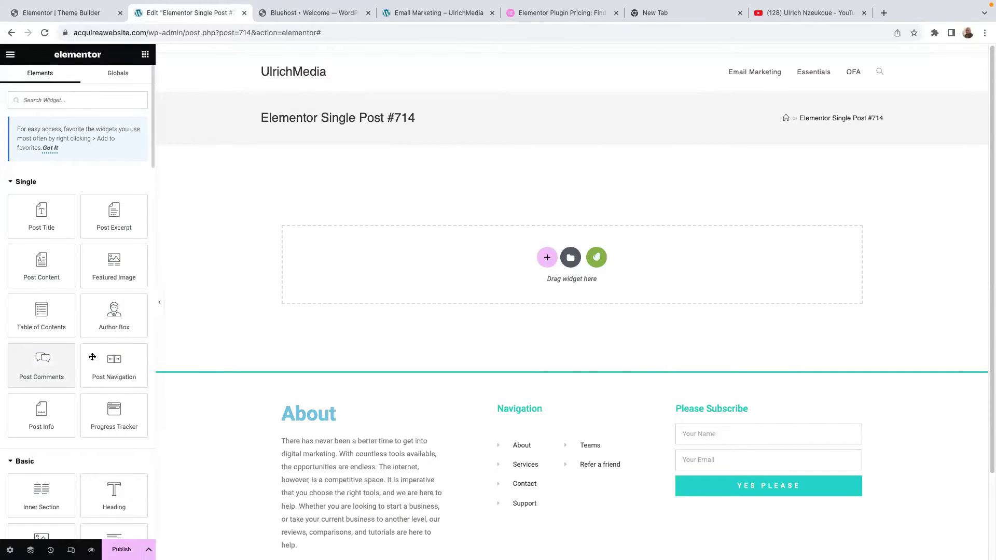
Examine the Single, Basic and Pro widgets available for building the single post template.
{"action": "scroll", "coordinate": [90, 362], "scroll_direction": "down", "scroll_amount": 6}
{"action": "scroll", "coordinate": [90, 364], "scroll_direction": "down", "scroll_amount": 1}
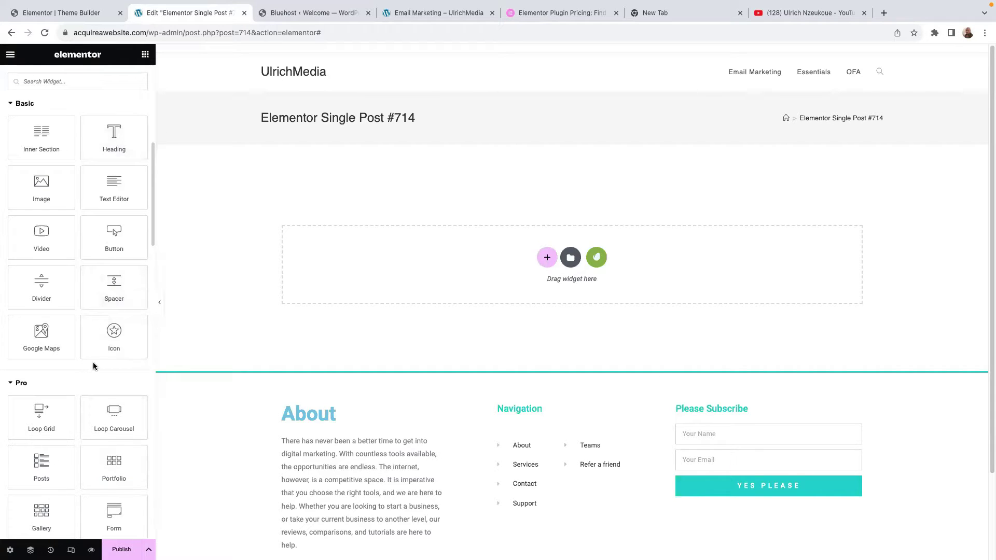
{"action": "scroll", "coordinate": [549, 342], "scroll_direction": "down", "scroll_amount": 2}
{"action": "scroll", "coordinate": [540, 363], "scroll_direction": "up", "scroll_amount": 2}
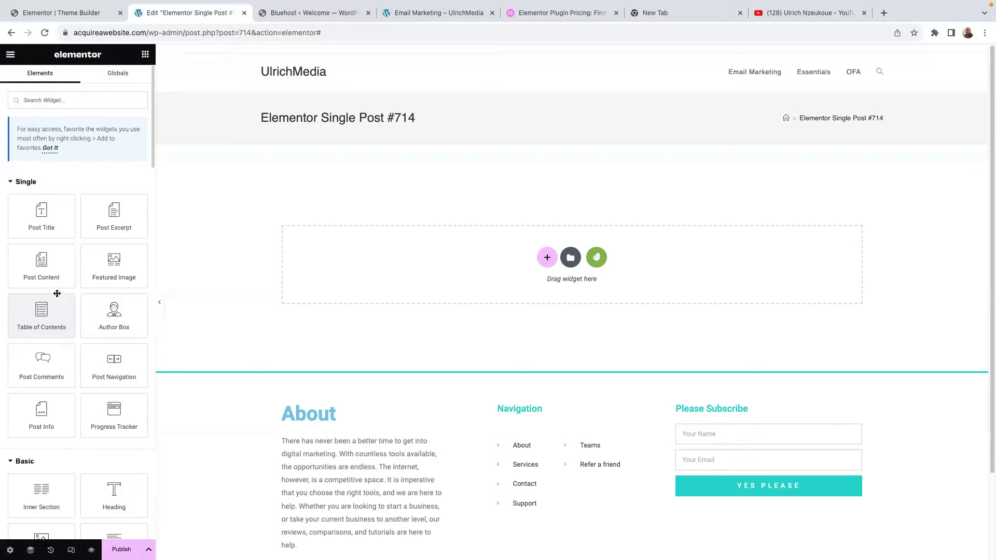
{"action": "scroll", "coordinate": [31, 399], "scroll_direction": "down", "scroll_amount": 4}
{"action": "scroll", "coordinate": [54, 396], "scroll_direction": "down", "scroll_amount": 10}
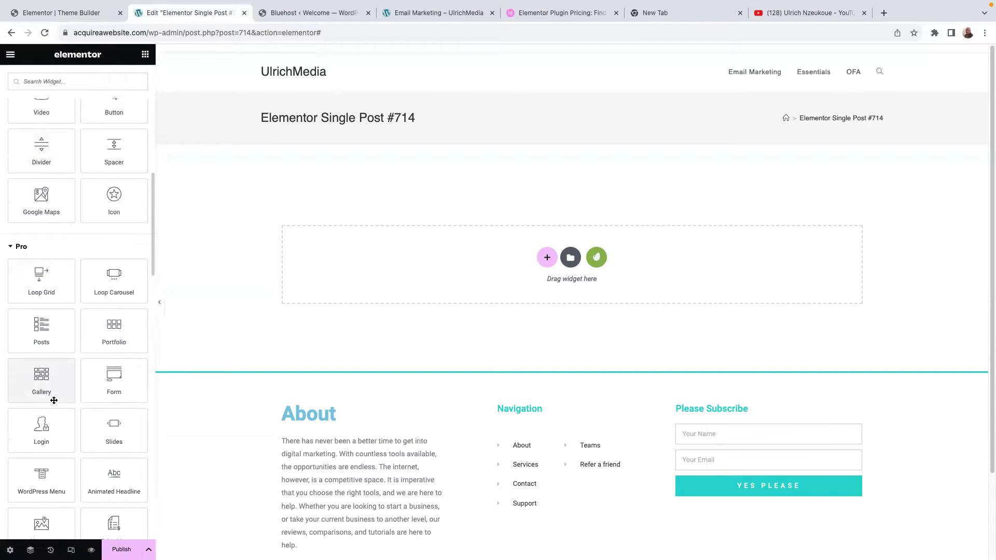
{"action": "scroll", "coordinate": [54, 398], "scroll_direction": "down", "scroll_amount": 12}
{"action": "scroll", "coordinate": [52, 399], "scroll_direction": "up", "scroll_amount": 20}
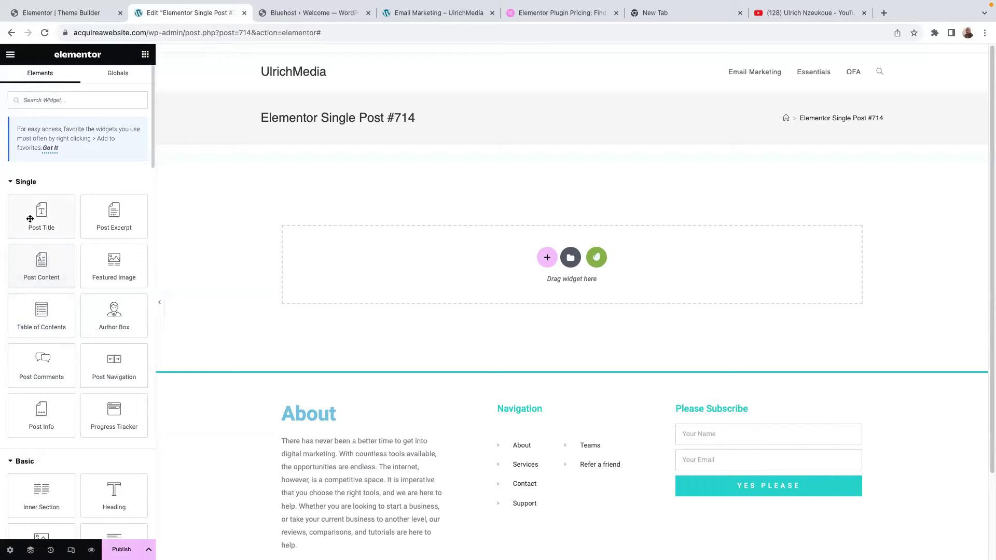
Add a single-column section to the blank template and place a Post Title widget in it.
{"action": "mouse_move", "coordinate": [35, 227]}
{"action": "left_mouse_down"}
{"action": "mouse_move", "coordinate": [126, 245]}
{"action": "mouse_move", "coordinate": [44, 217]}
{"action": "left_mouse_up"}
{"action": "left_click", "coordinate": [547, 257]}
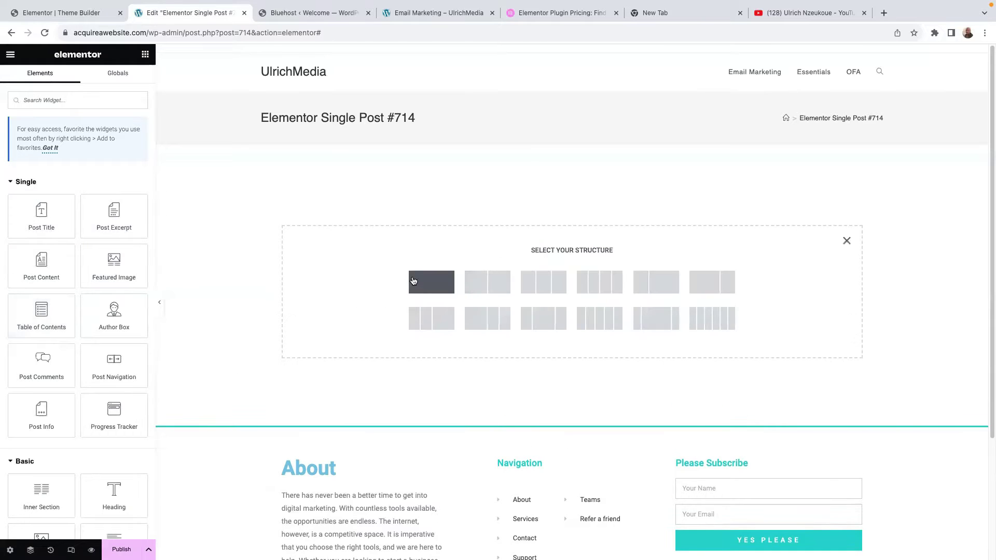
{"action": "left_click", "coordinate": [441, 288]}
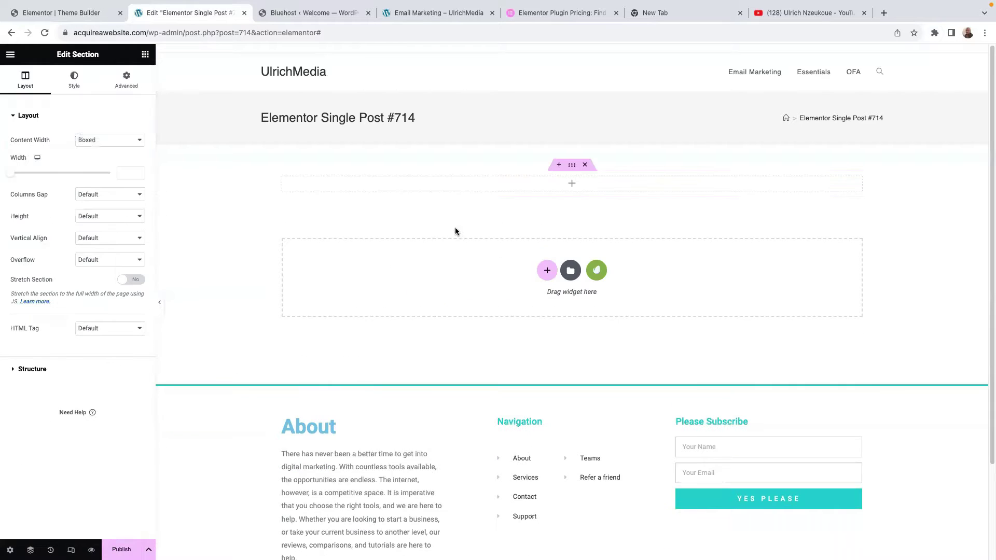
{"action": "left_click", "coordinate": [145, 55]}
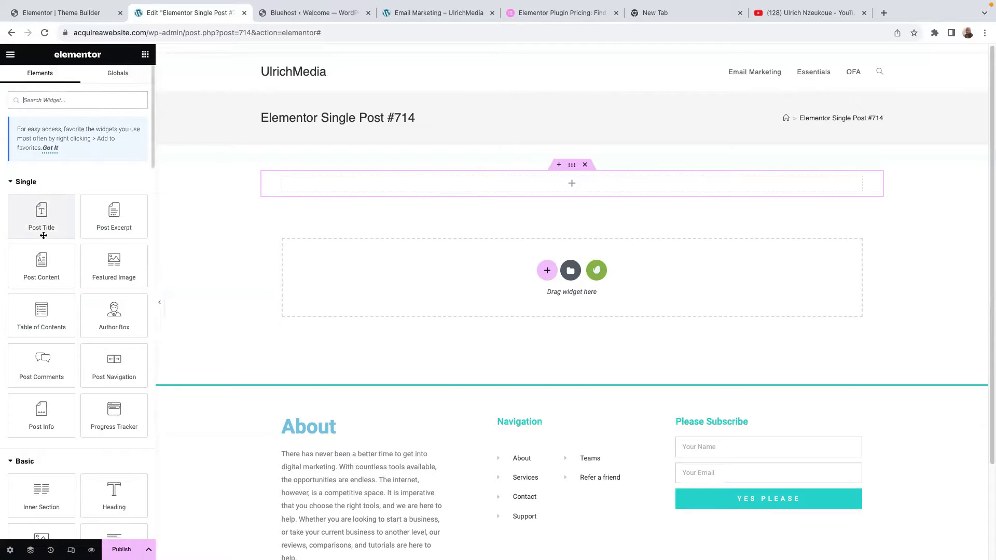
{"action": "left_click_drag", "start_coordinate": [41, 223], "coordinate": [607, 183]}
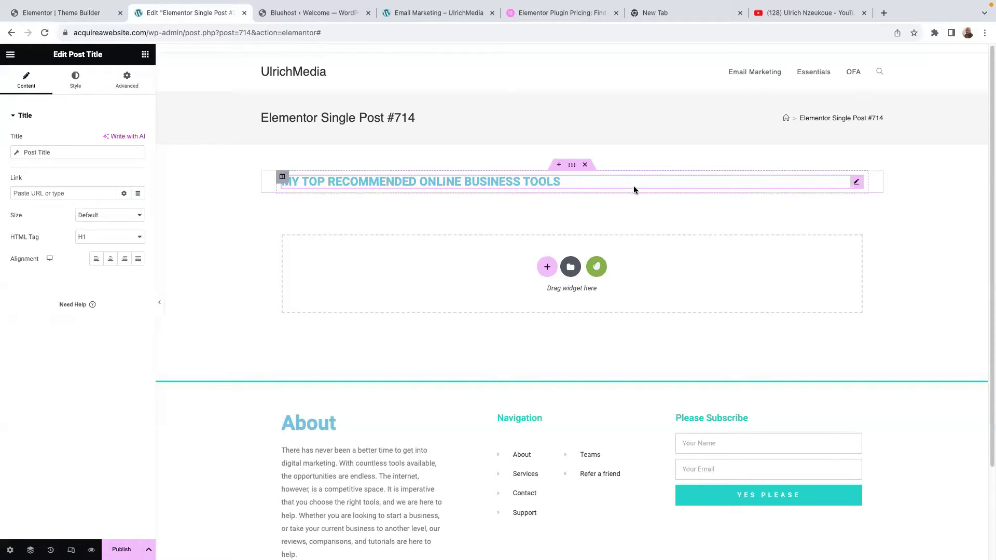
Add a second single-column section with a Post Info widget, and remove the widget's Comments and Time items.
{"action": "left_click", "coordinate": [144, 55]}
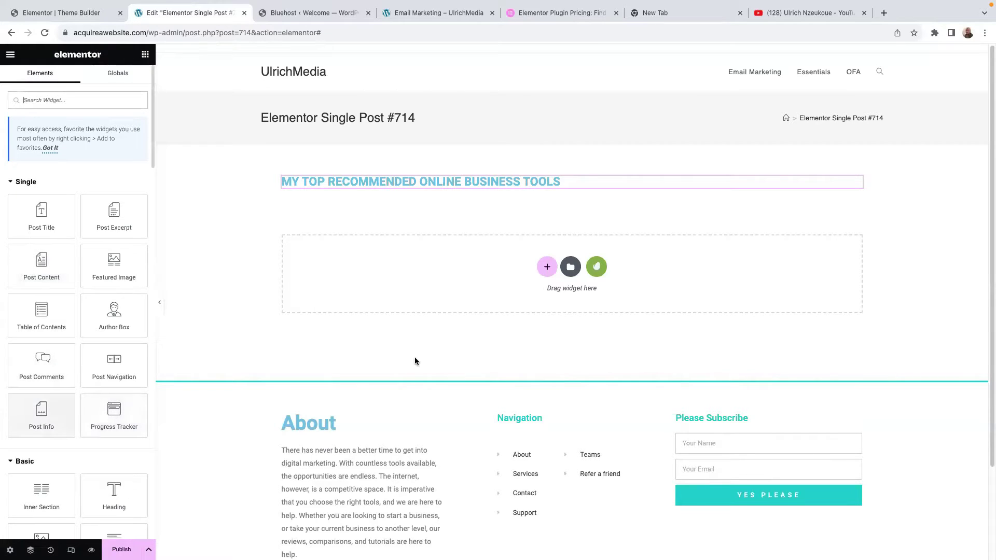
{"action": "left_click", "coordinate": [547, 266]}
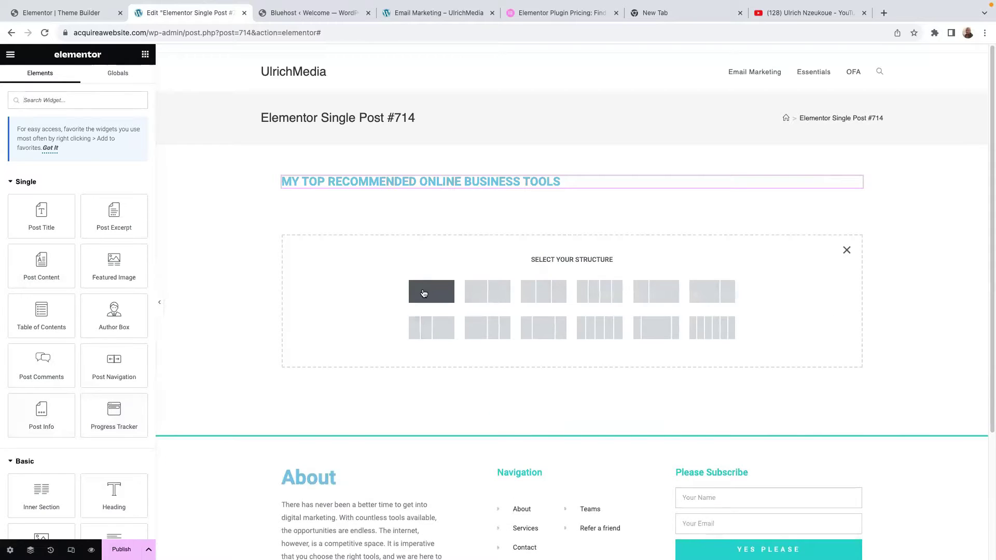
{"action": "left_click", "coordinate": [423, 293]}
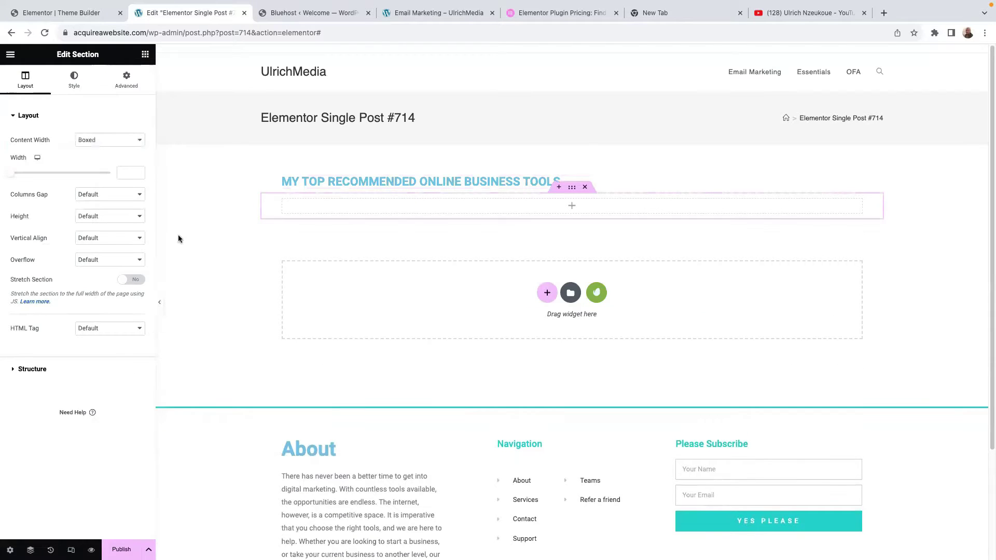
{"action": "left_click", "coordinate": [145, 54]}
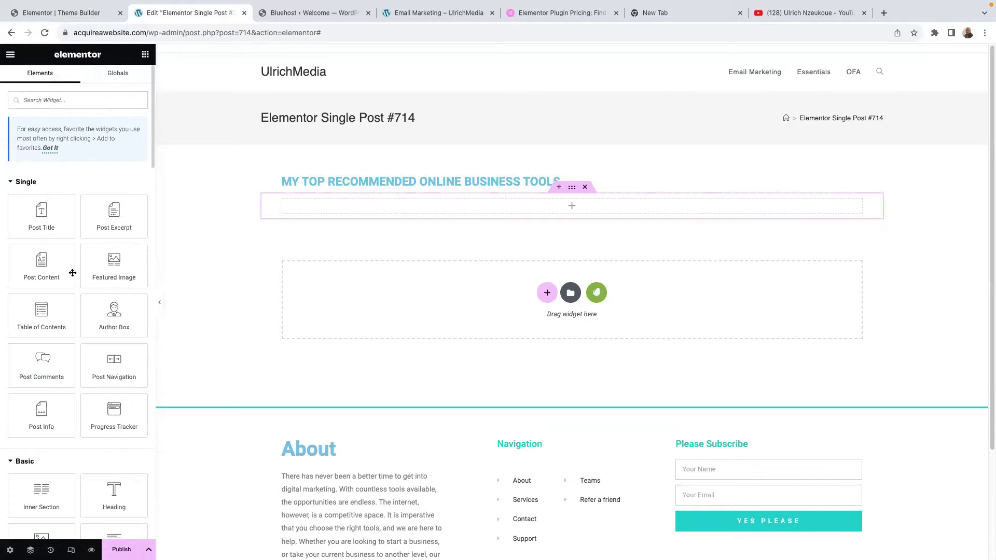
{"action": "left_click_drag", "start_coordinate": [57, 394], "coordinate": [568, 218]}
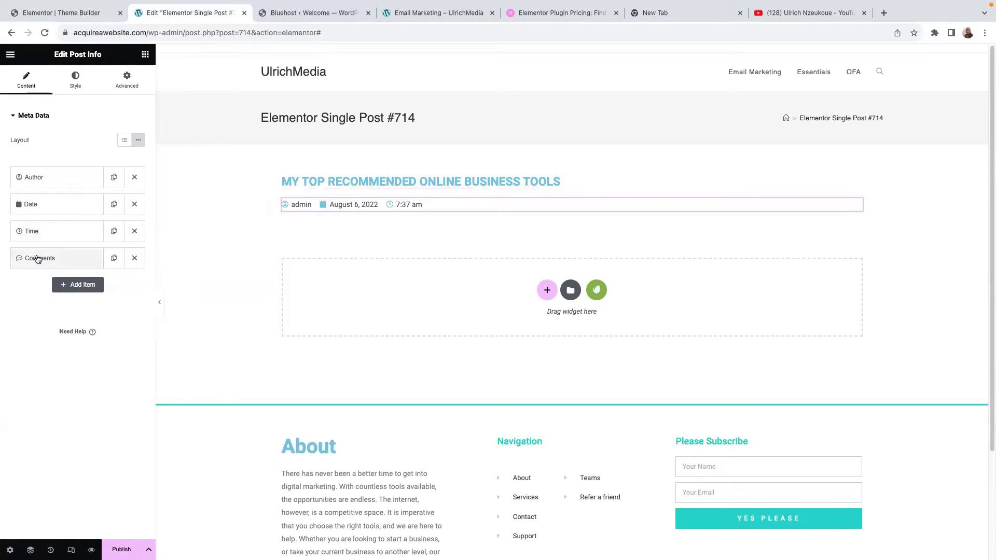
{"action": "left_click", "coordinate": [134, 258]}
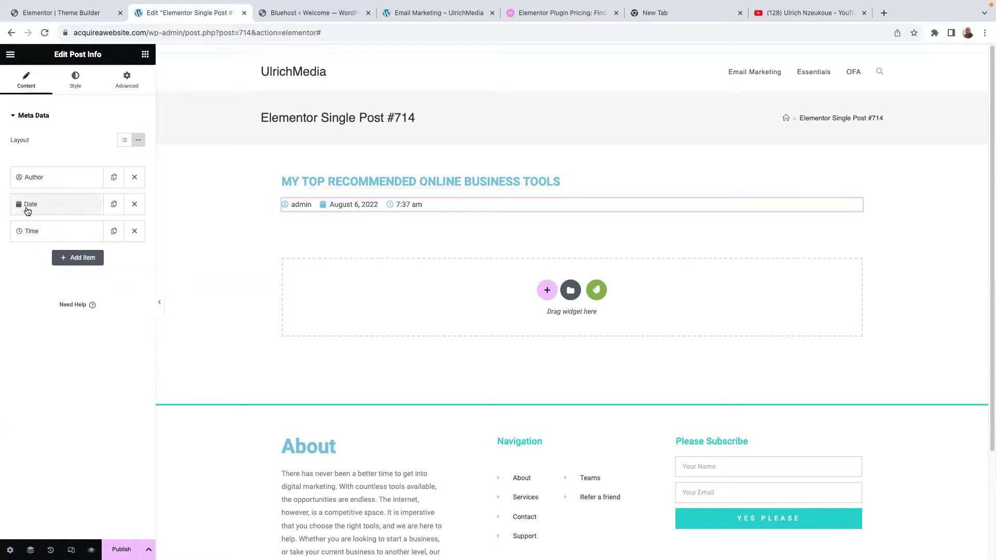
{"action": "left_click", "coordinate": [134, 232]}
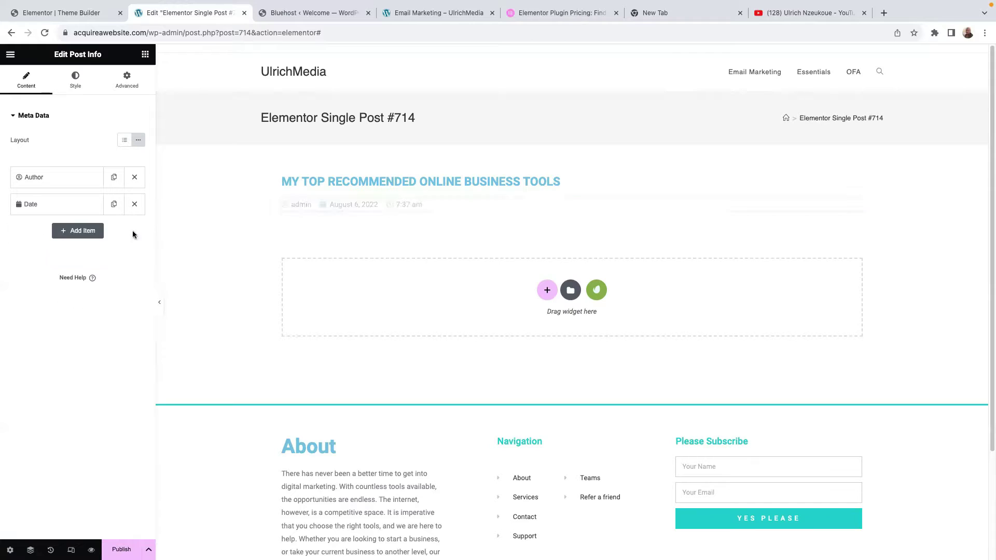
Set the Post Info Date item to a Custom date format of 14/09/2023.
{"action": "left_click", "coordinate": [56, 206]}
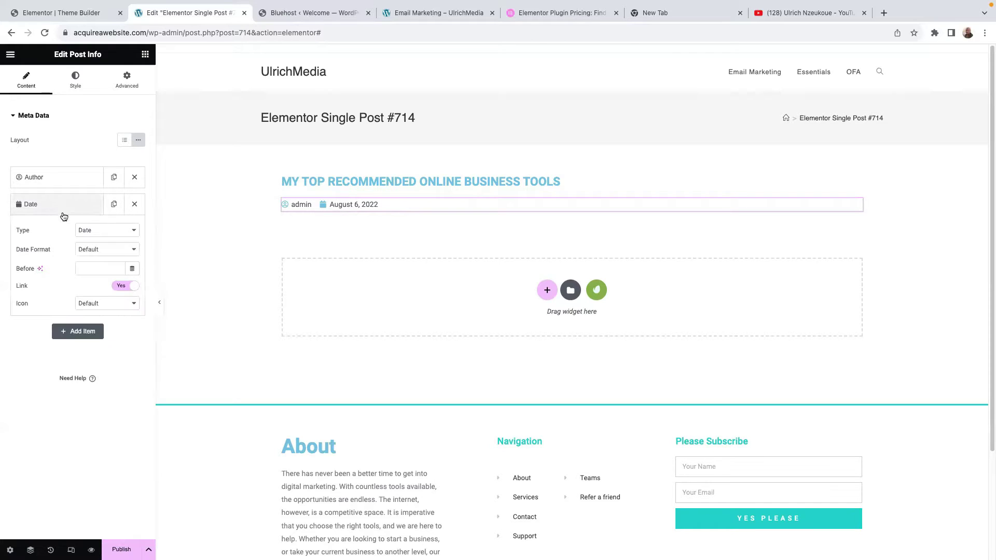
{"action": "left_click", "coordinate": [122, 254]}
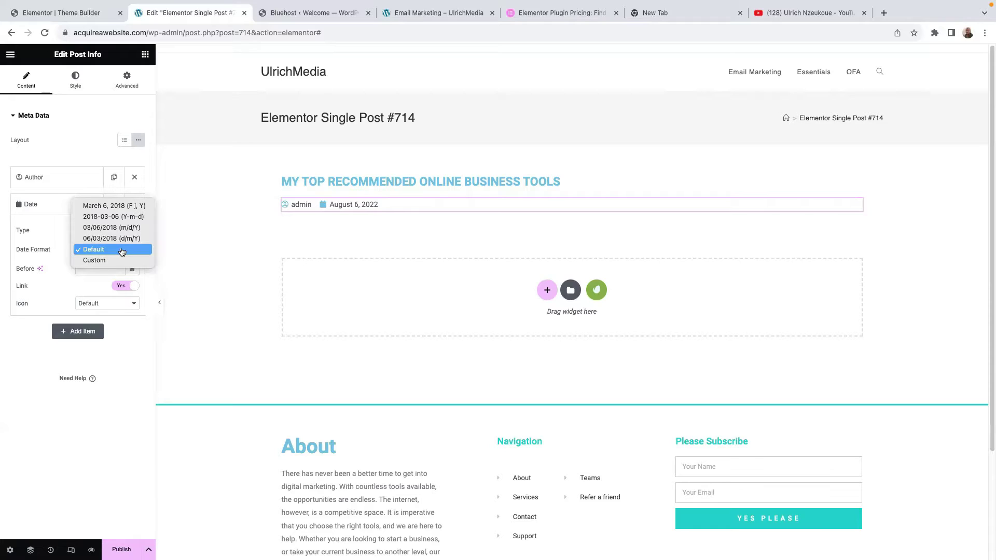
{"action": "left_click", "coordinate": [96, 260]}
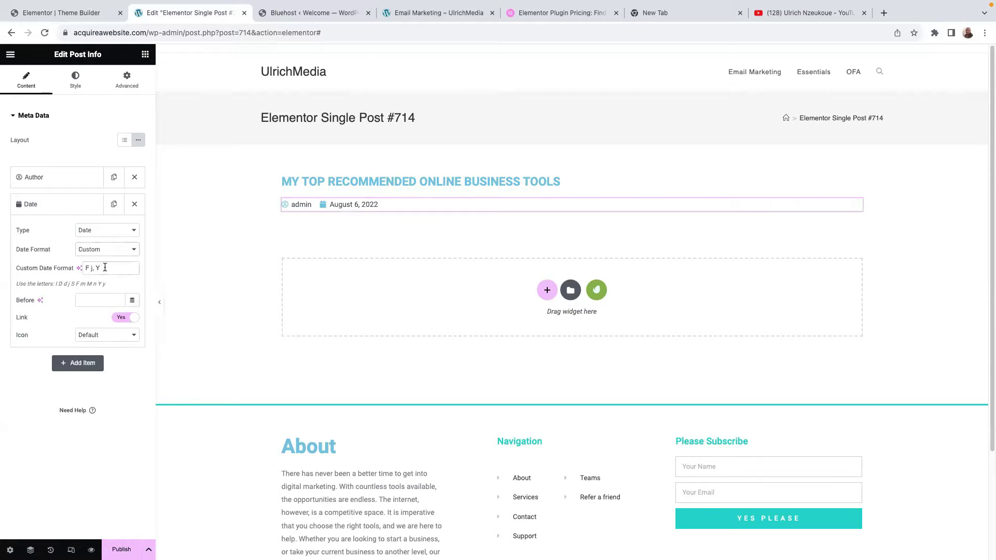
{"action": "key", "text": "BackSpace"}
{"action": "key", "text": "BackSpace"}
{"action": "key", "text": "BackSpace"}
{"action": "left_click_drag", "start_coordinate": [90, 268], "coordinate": [155, 299]}
{"action": "type", "text": "14/09/2023"}
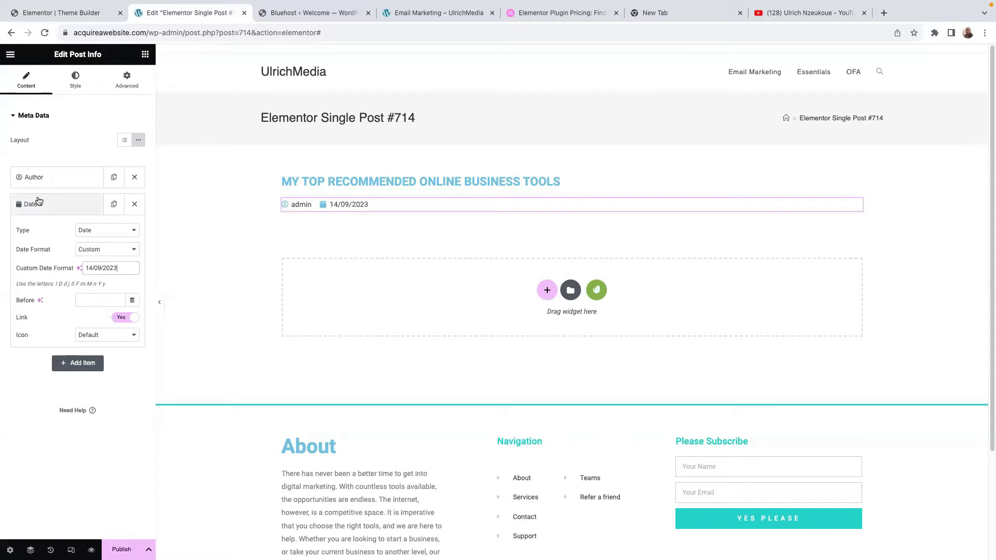
Switch the Post Info Author item to the Custom type and enter a byline with the author's full name.
{"action": "left_click", "coordinate": [40, 178]}
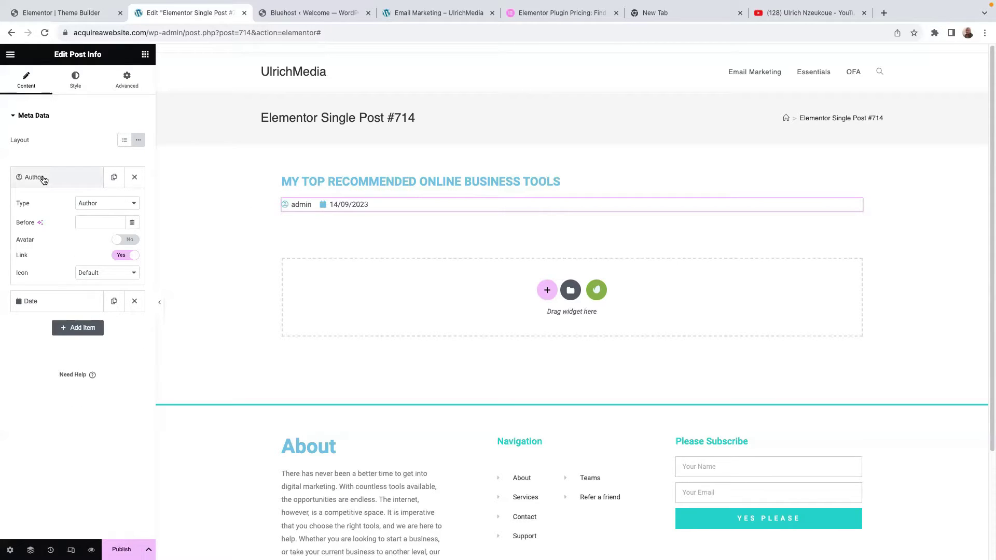
{"action": "left_click", "coordinate": [106, 206]}
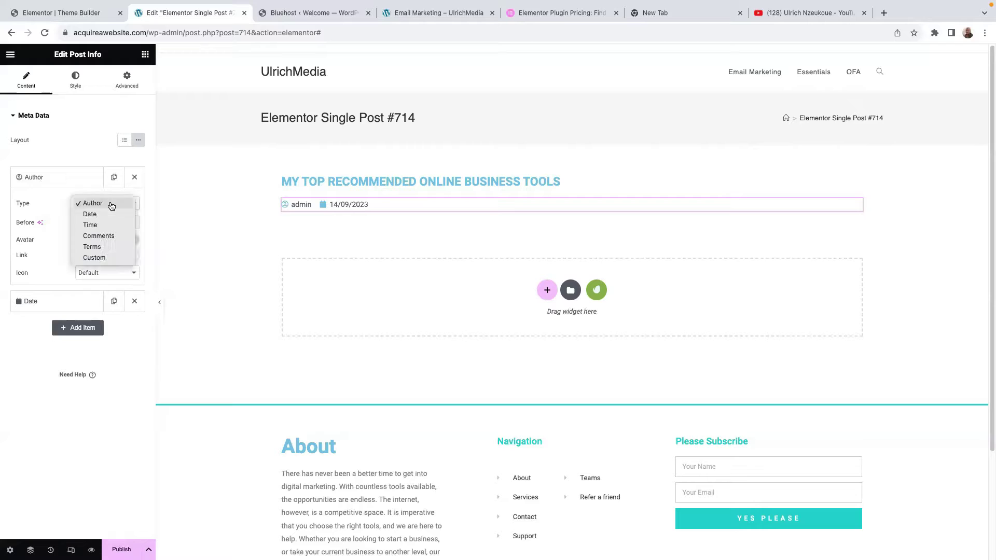
{"action": "left_click", "coordinate": [98, 257]}
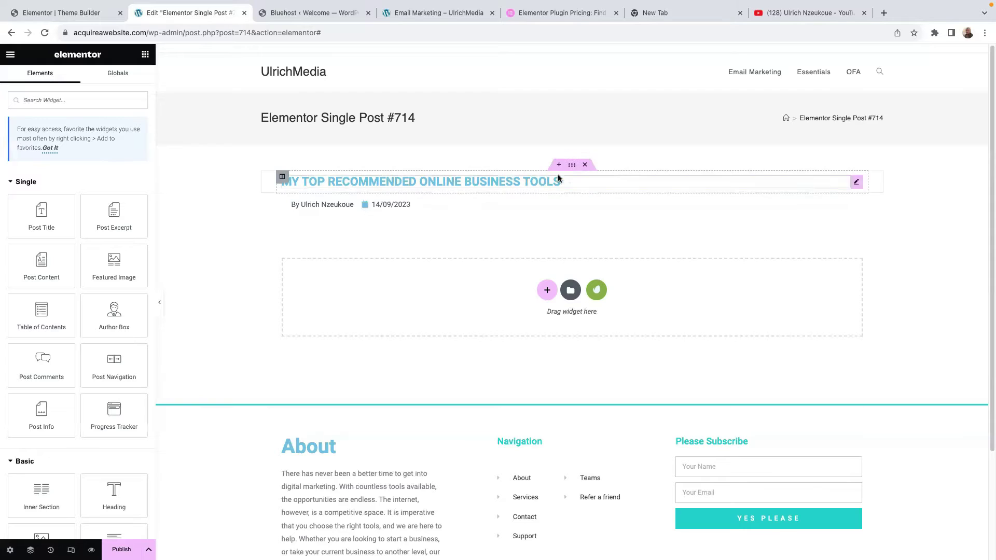
Change the title section's typography heading color to a dark grey.
{"action": "left_click", "coordinate": [573, 164]}
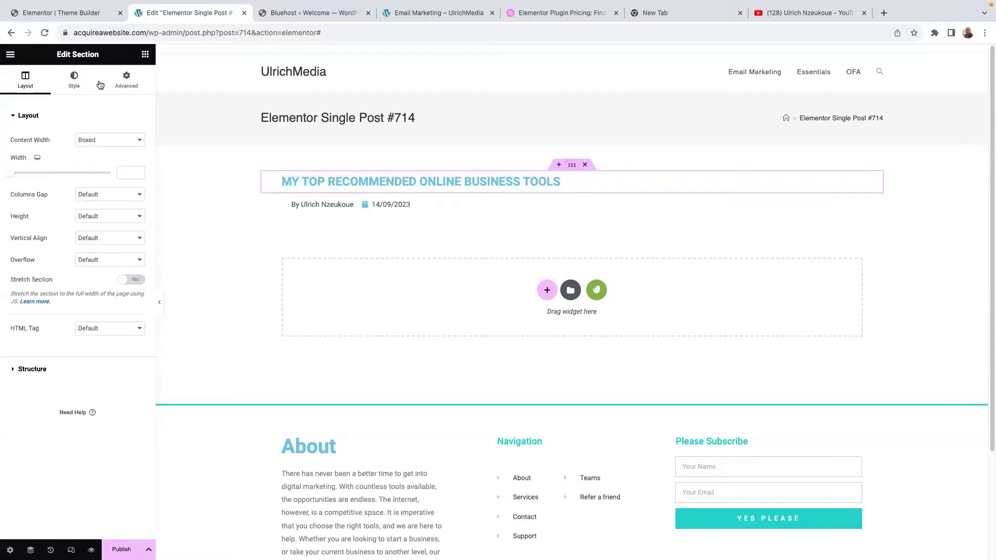
{"action": "left_click", "coordinate": [74, 81]}
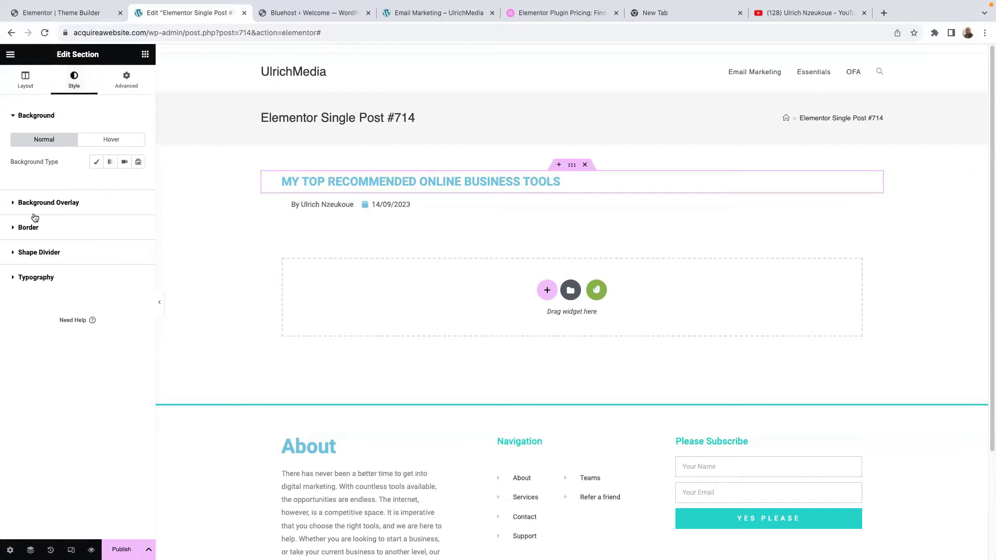
{"action": "left_click", "coordinate": [26, 82]}
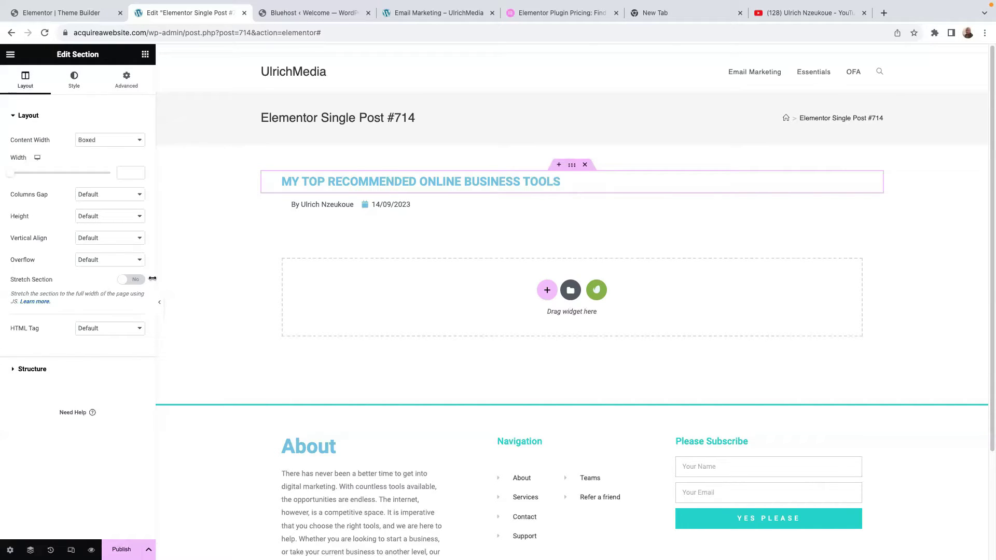
{"action": "left_click", "coordinate": [75, 83]}
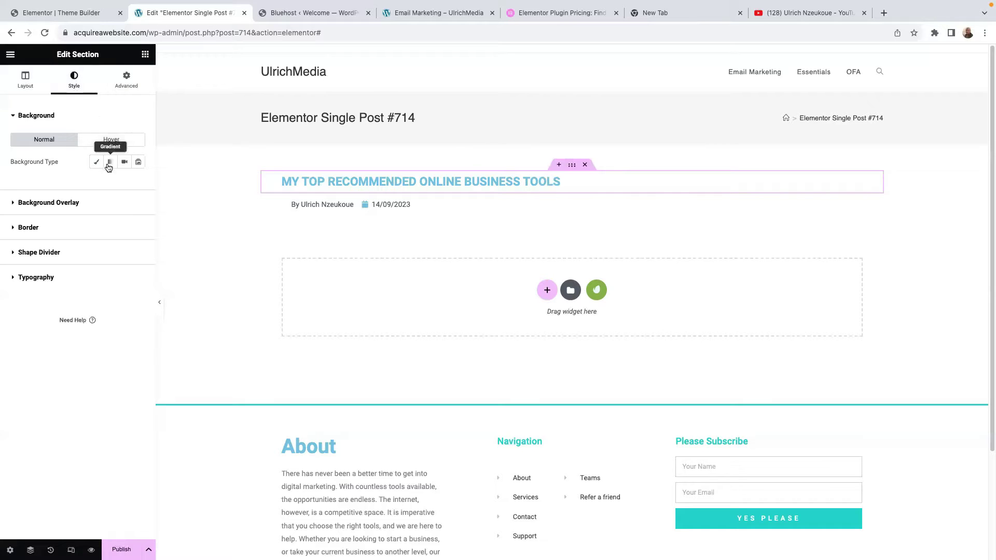
{"action": "left_click", "coordinate": [19, 279]}
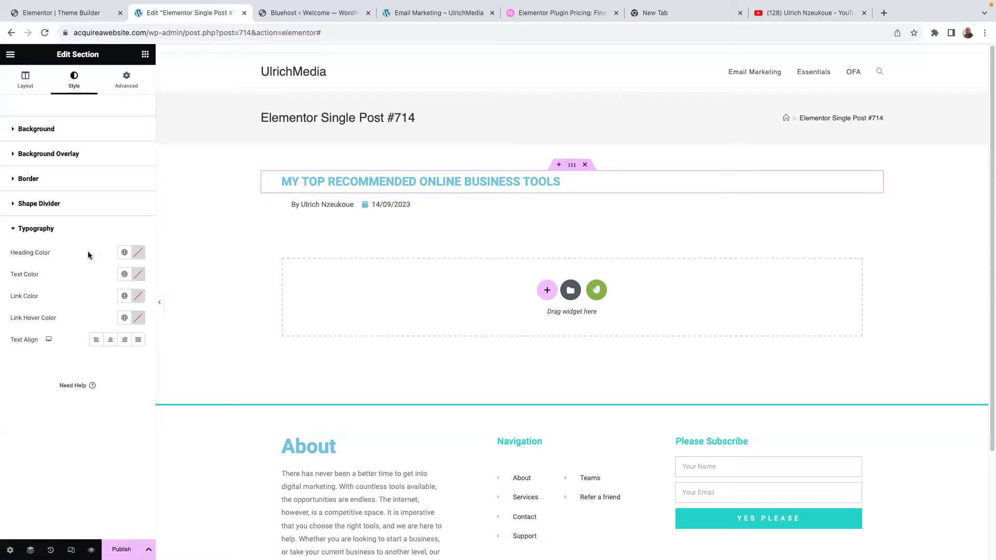
{"action": "left_click", "coordinate": [138, 253]}
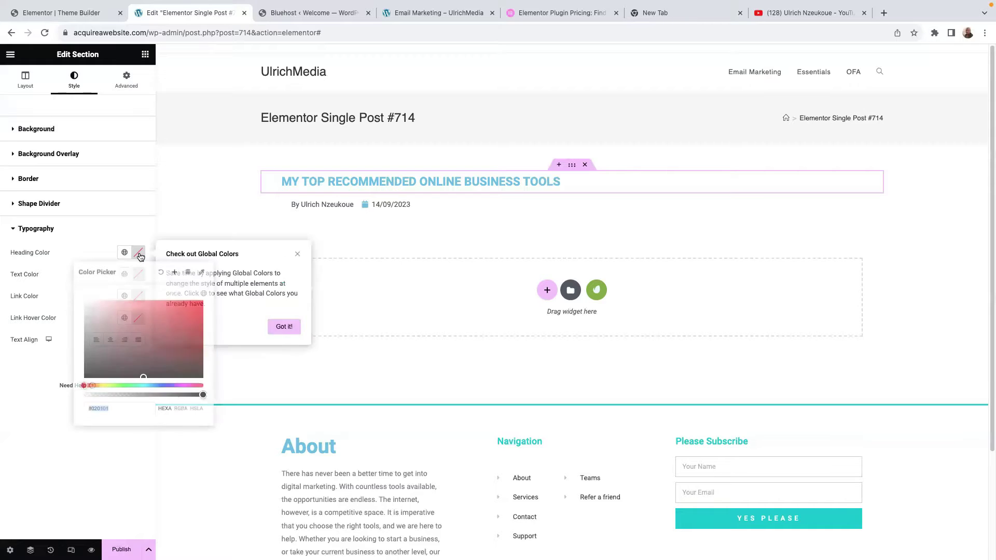
{"action": "left_click_drag", "start_coordinate": [144, 375], "coordinate": [92, 360]}
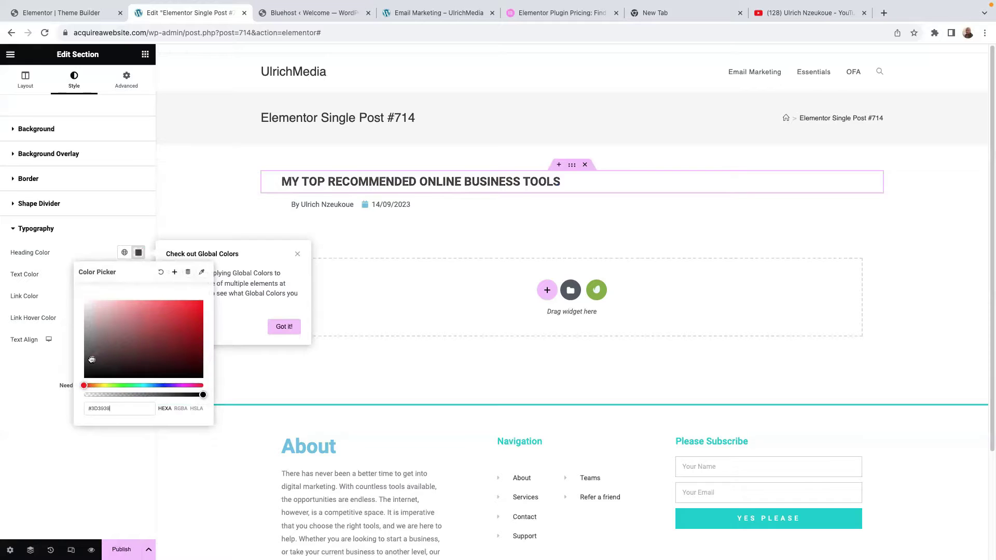
{"action": "left_click", "coordinate": [438, 204]}
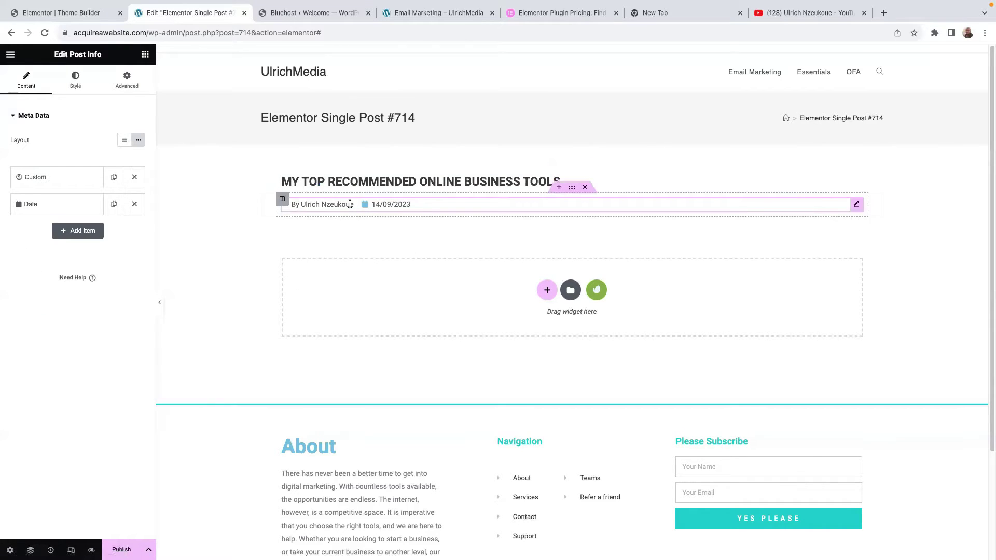
Unlink the title section's padding values and set only its top padding to 3 px.
{"action": "left_click", "coordinate": [571, 187]}
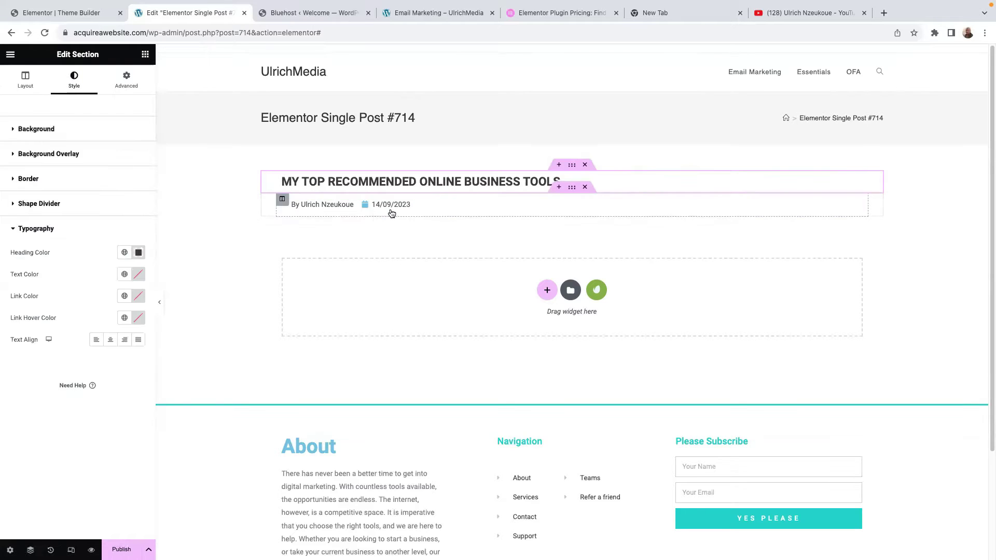
{"action": "left_click", "coordinate": [116, 85]}
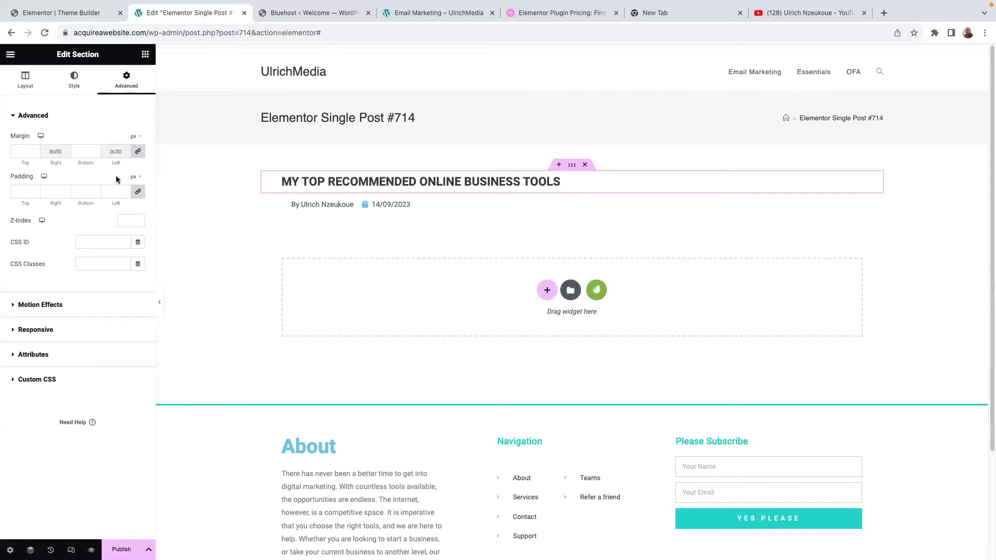
{"action": "left_click", "coordinate": [137, 191]}
{"action": "left_click", "coordinate": [35, 190]}
{"action": "left_click", "coordinate": [35, 190]}
{"action": "left_click", "coordinate": [34, 189]}
{"action": "left_click", "coordinate": [35, 190]}
{"action": "left_click", "coordinate": [34, 190]}
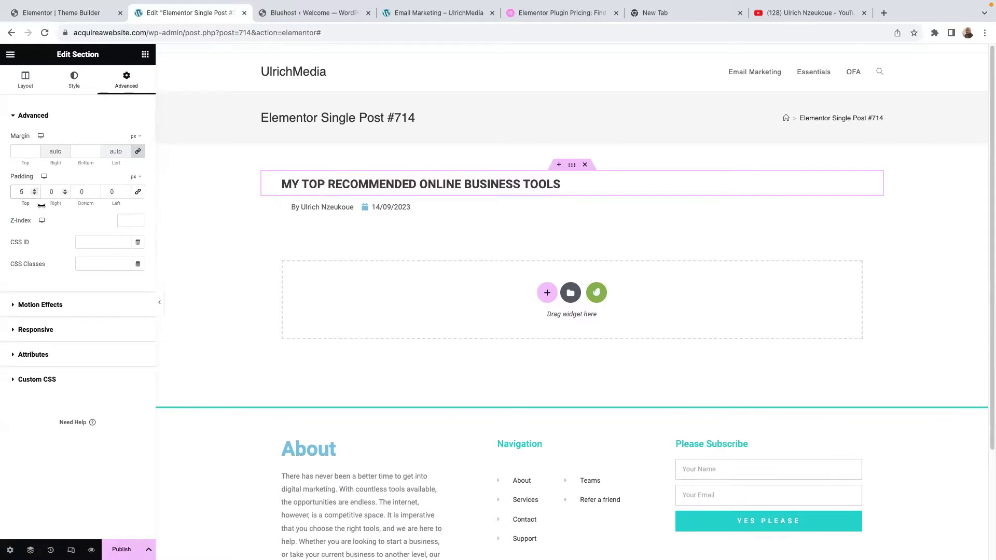
{"action": "left_click", "coordinate": [33, 195]}
{"action": "left_click", "coordinate": [34, 195]}
{"action": "left_click", "coordinate": [34, 194]}
{"action": "left_click", "coordinate": [34, 194]}
{"action": "left_click", "coordinate": [34, 194]}
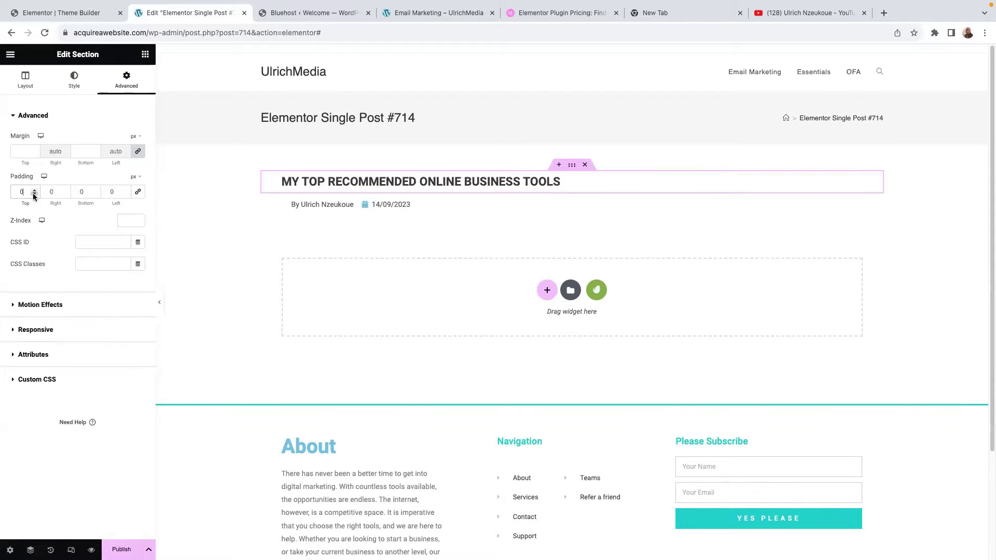
{"action": "left_click", "coordinate": [34, 190]}
{"action": "left_click", "coordinate": [35, 190]}
{"action": "left_click", "coordinate": [34, 190]}
Set the boxed content width of the section holding the post info to 546.
{"action": "left_click", "coordinate": [350, 214]}
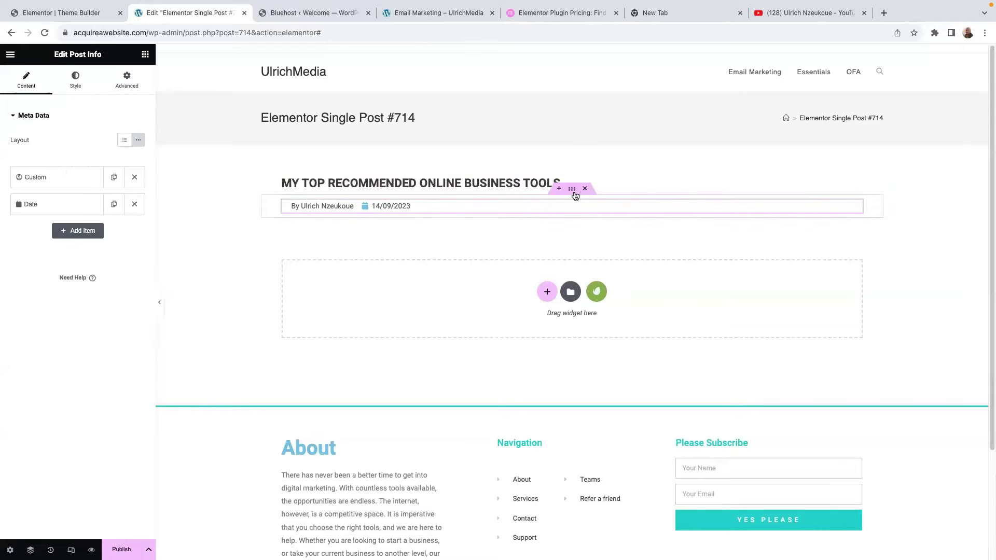
{"action": "left_click", "coordinate": [572, 190]}
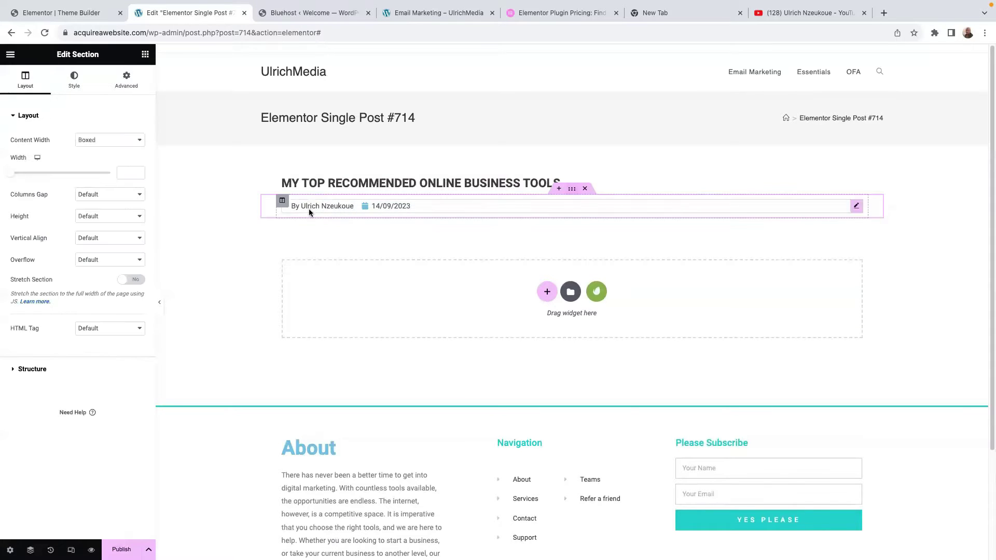
{"action": "left_click", "coordinate": [14, 175]}
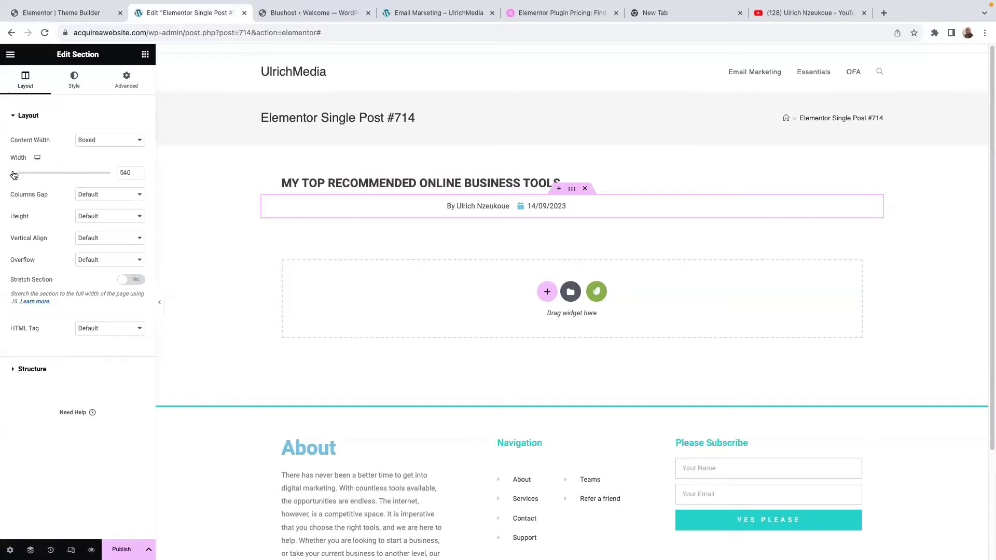
{"action": "left_click_drag", "start_coordinate": [14, 174], "coordinate": [15, 176]}
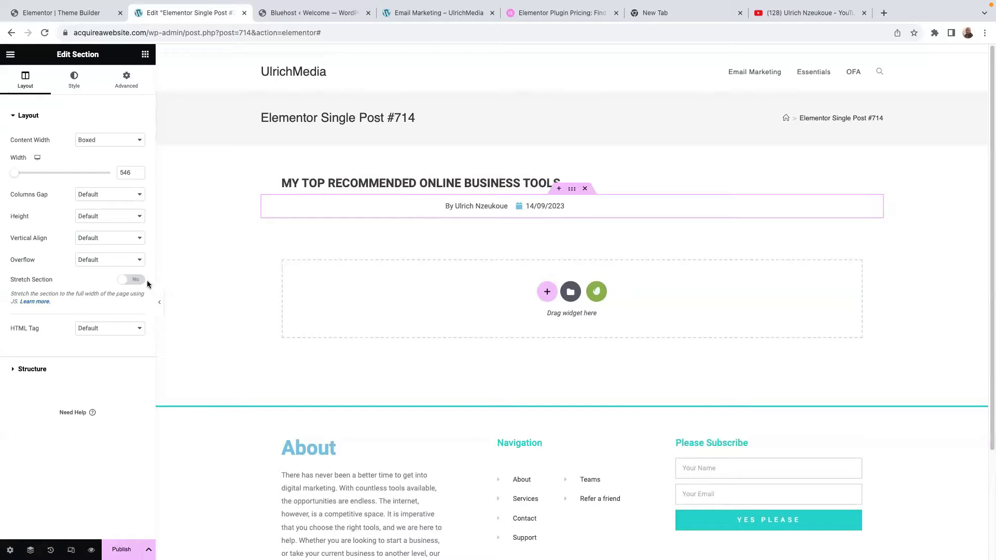
{"action": "left_click", "coordinate": [131, 283]}
{"action": "left_click", "coordinate": [125, 329]}
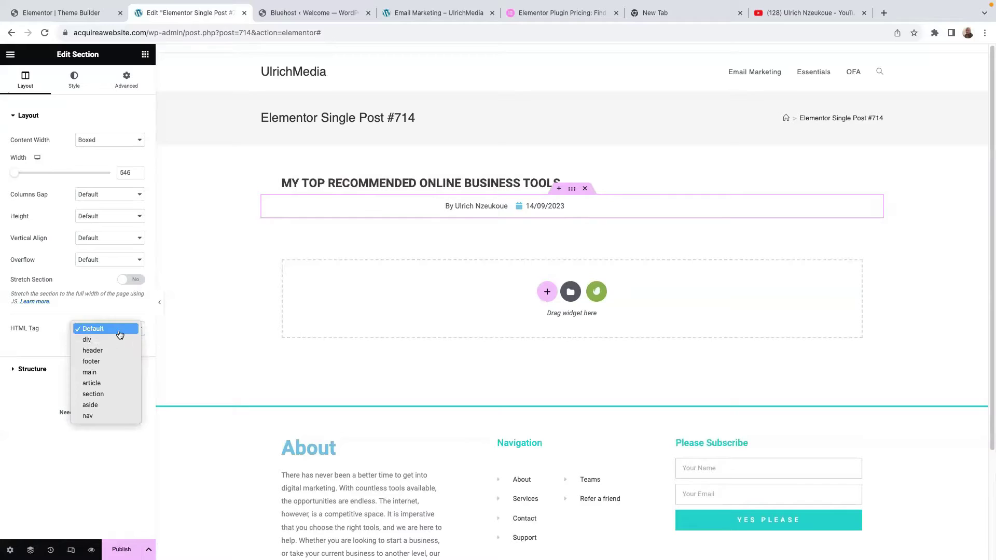
{"action": "left_click", "coordinate": [31, 341]}
{"action": "left_click", "coordinate": [116, 329]}
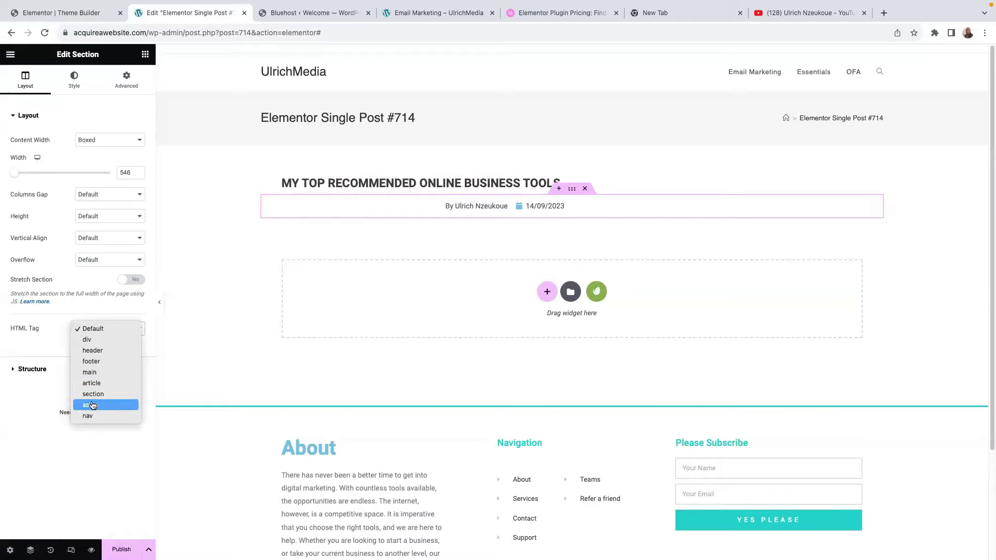
{"action": "left_click", "coordinate": [52, 343]}
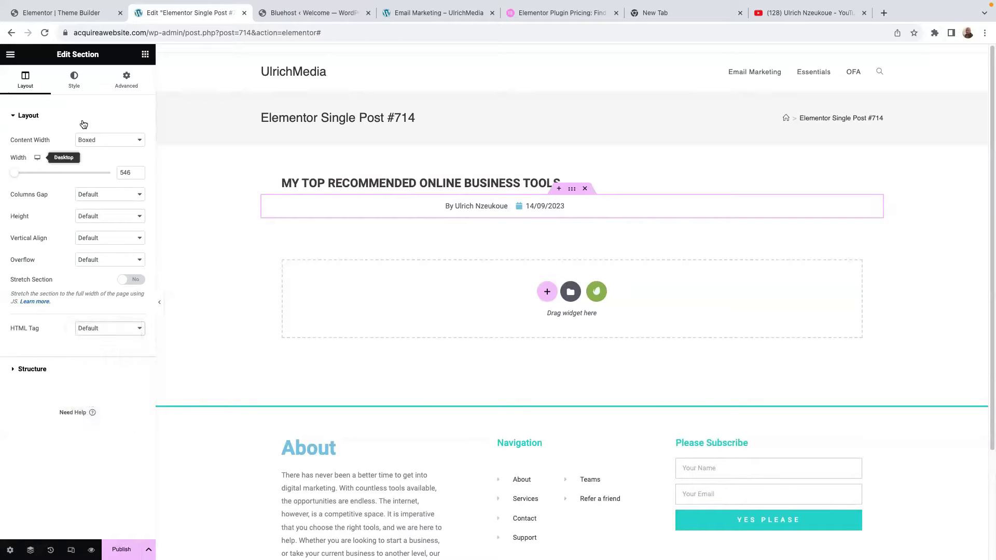
Centre the text alignment in the typography style of the section holding the post info.
{"action": "left_click", "coordinate": [73, 79]}
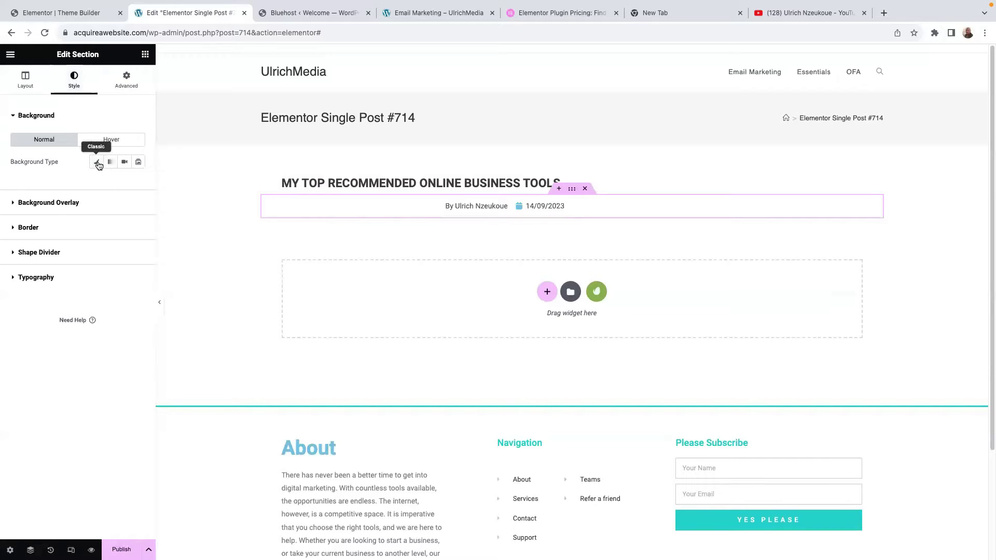
{"action": "left_click", "coordinate": [13, 279]}
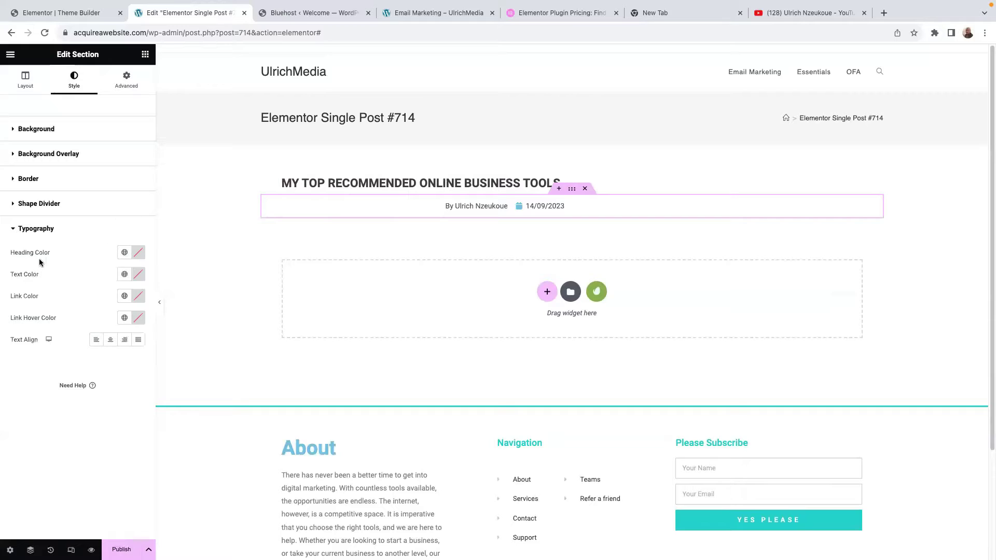
{"action": "left_click", "coordinate": [110, 340]}
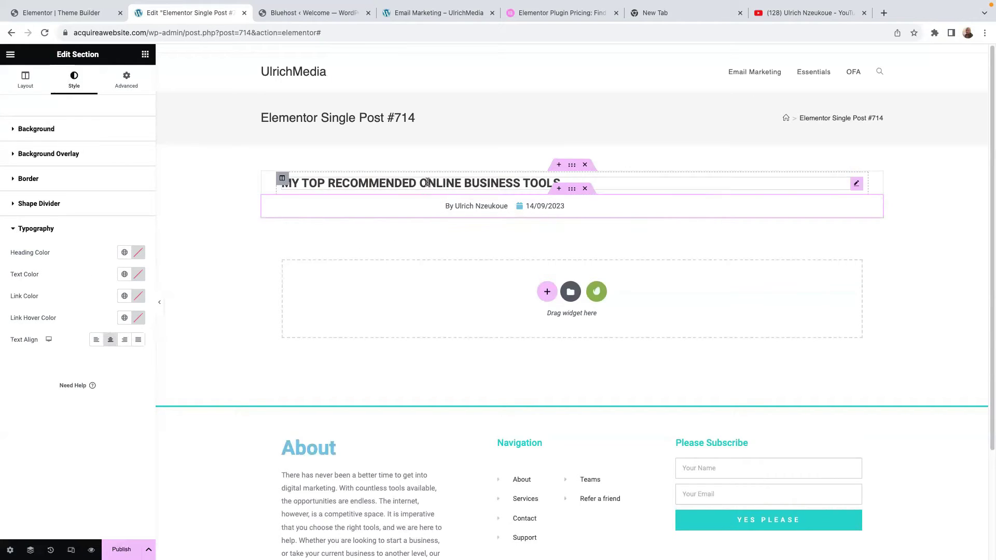
Centre the text alignment in the post title section's typography style.
{"action": "left_click", "coordinate": [573, 176]}
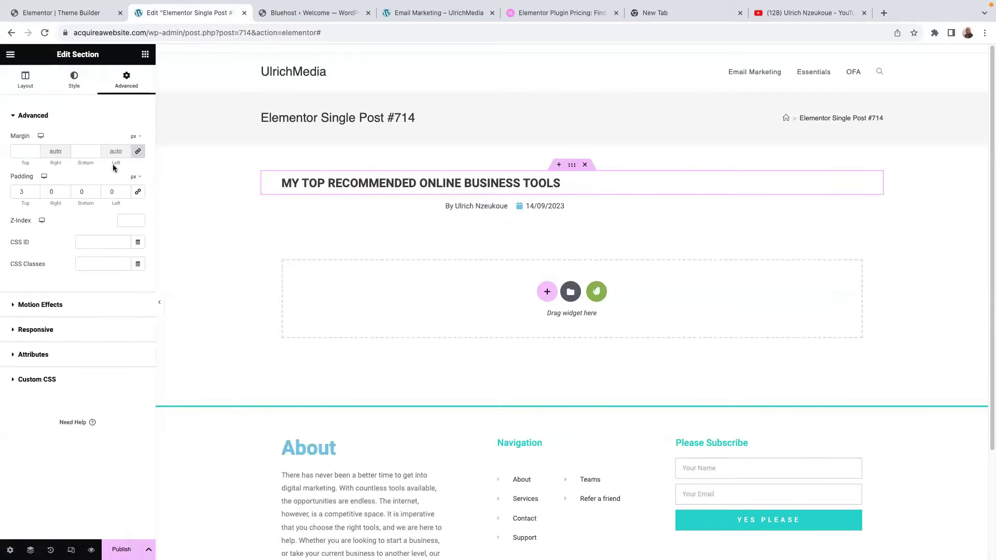
{"action": "left_click", "coordinate": [74, 81]}
{"action": "left_click", "coordinate": [12, 277]}
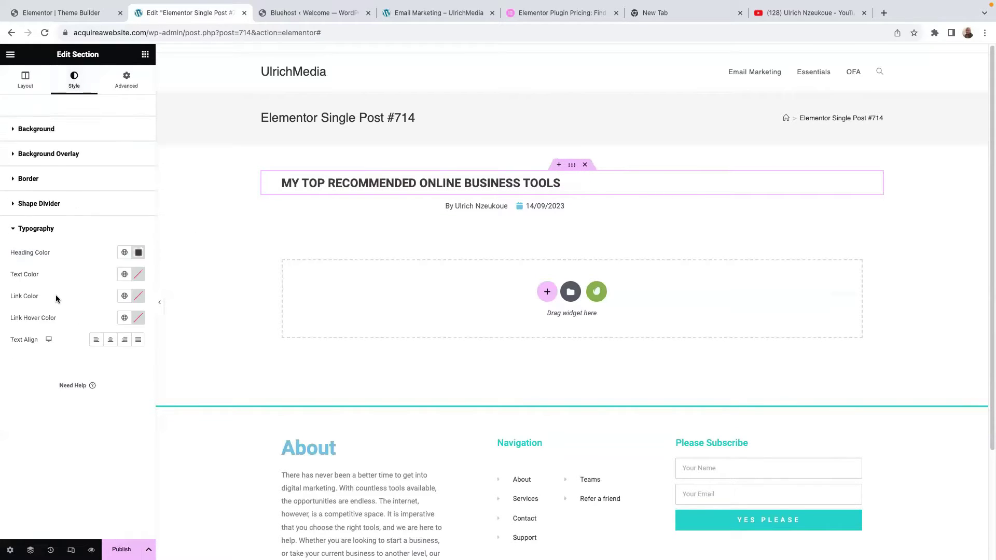
{"action": "left_click", "coordinate": [110, 341]}
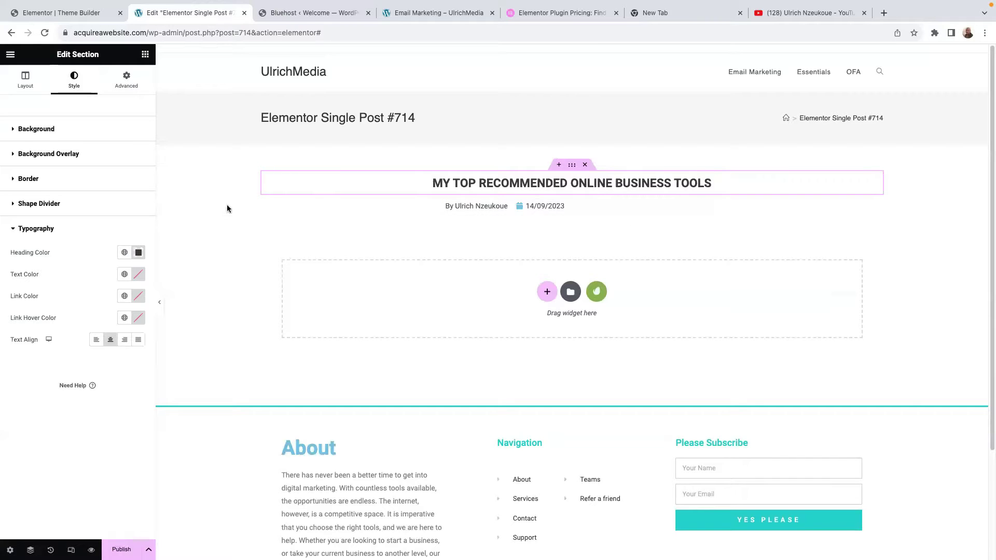
Search the widgets for "social" and place a Share Buttons widget directly below the post info.
{"action": "left_click", "coordinate": [145, 56]}
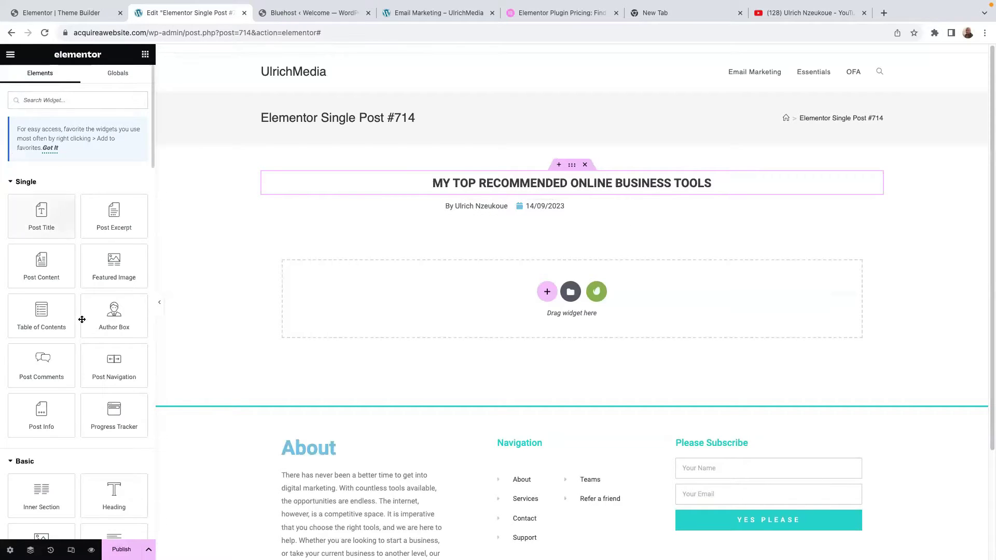
{"action": "mouse_move", "coordinate": [990, 5]}
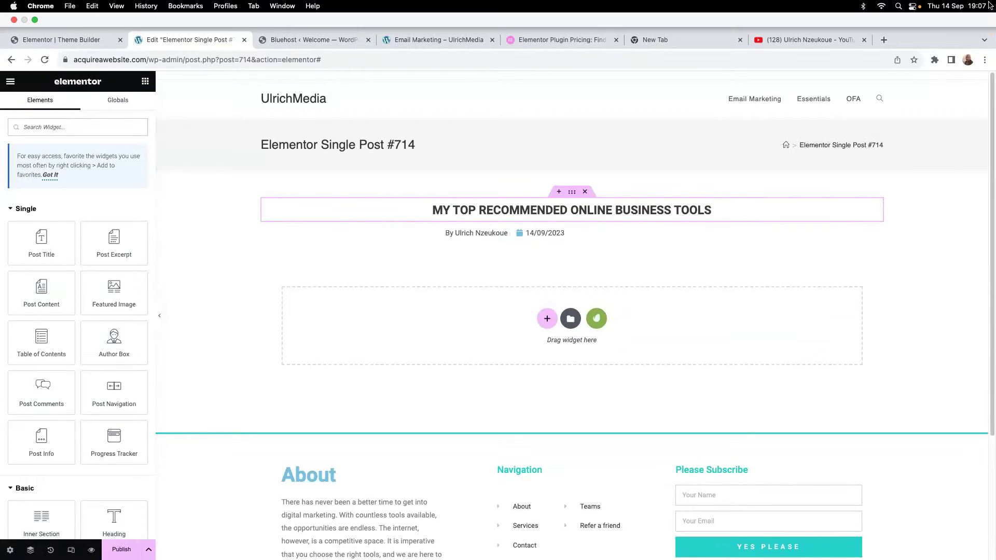
{"action": "type", "text": "social"}
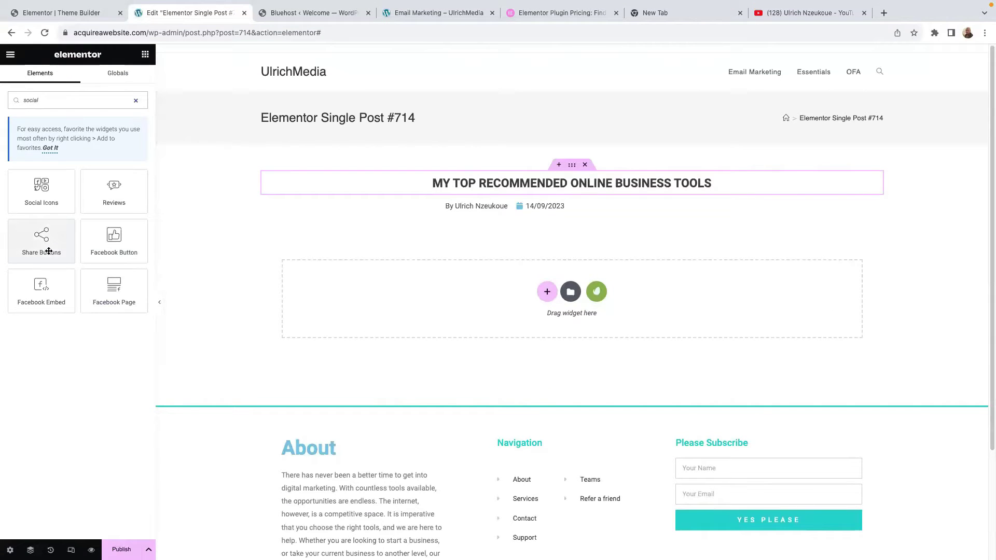
{"action": "left_click_drag", "start_coordinate": [41, 249], "coordinate": [509, 207]}
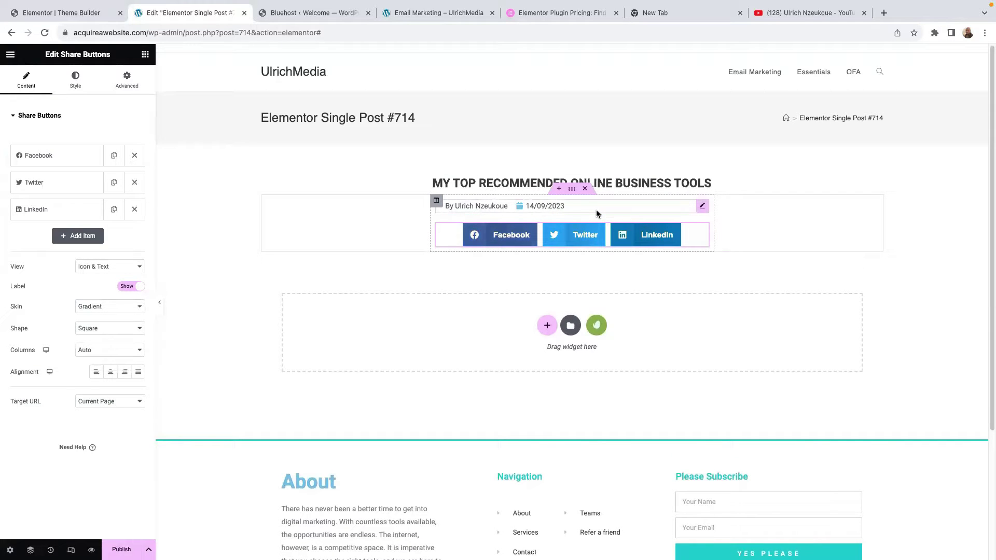
Try Twitter as the first share button's network and switch it back to Facebook.
{"action": "left_click", "coordinate": [39, 155]}
{"action": "left_click", "coordinate": [106, 181]}
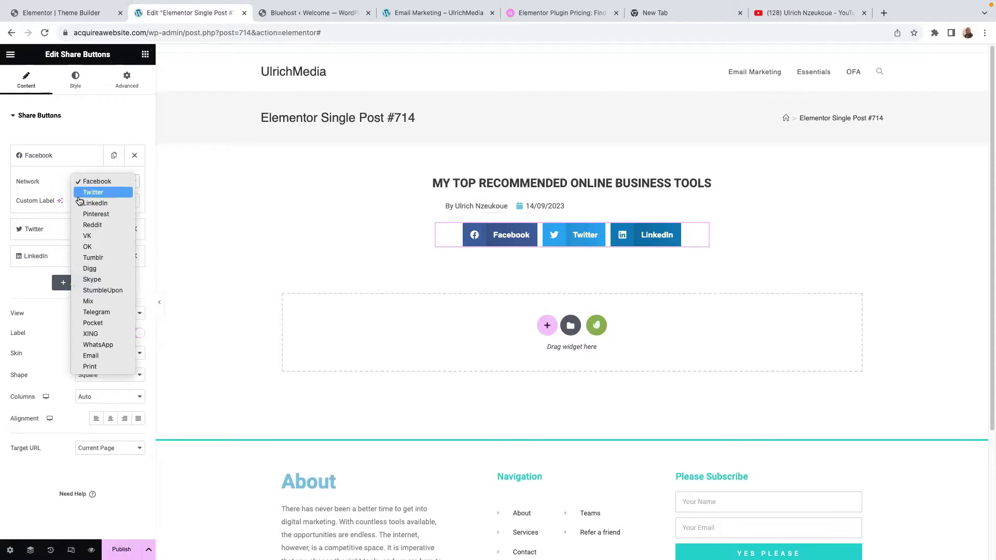
{"action": "left_click", "coordinate": [98, 195]}
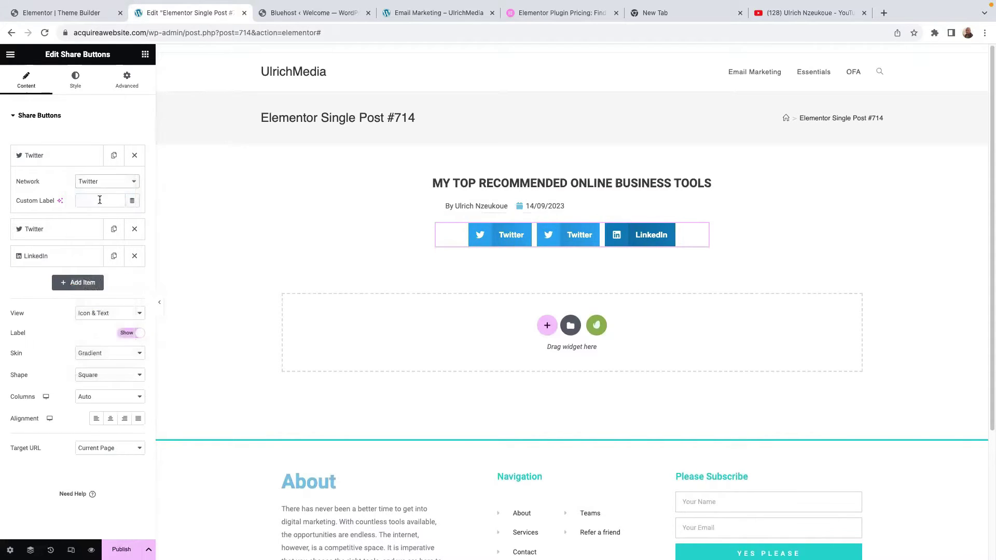
{"action": "left_click", "coordinate": [110, 181]}
{"action": "left_click", "coordinate": [102, 170]}
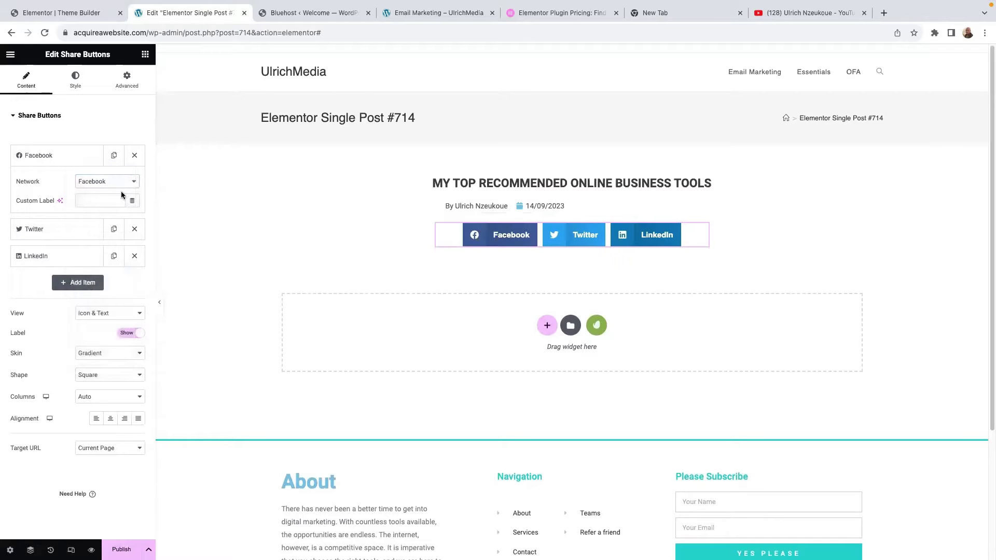
Add a fourth share button item and set its network to Pinterest.
{"action": "left_click", "coordinate": [83, 283]}
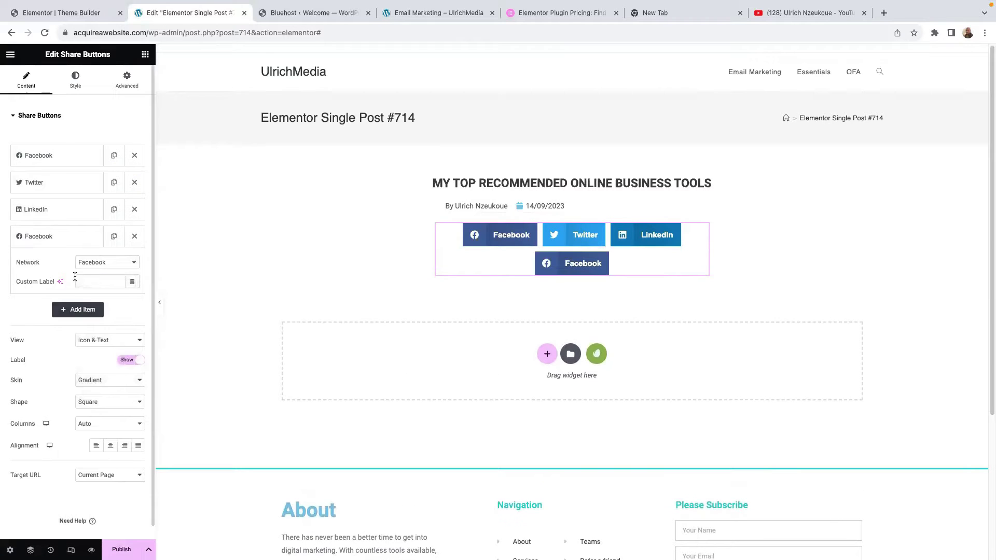
{"action": "left_click", "coordinate": [57, 238]}
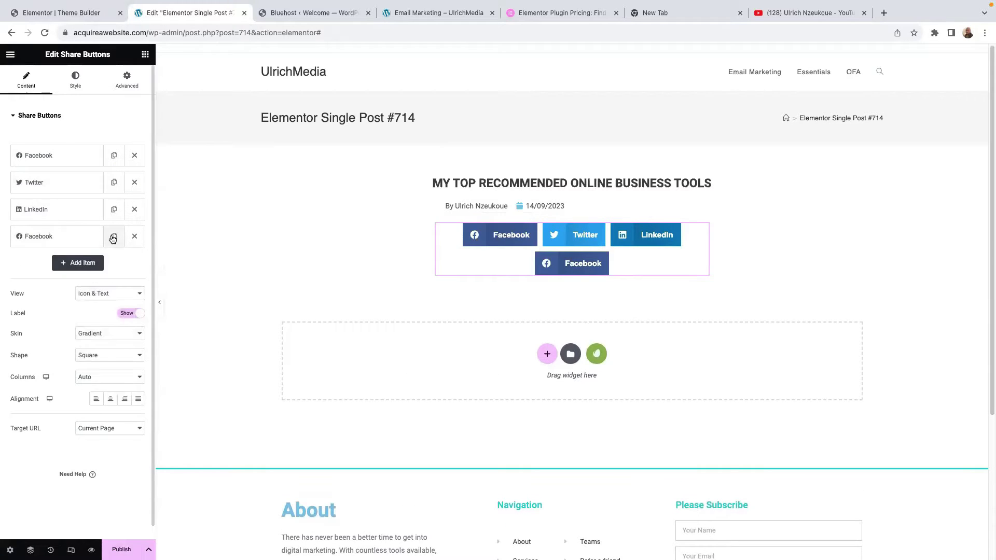
{"action": "left_click", "coordinate": [82, 240]}
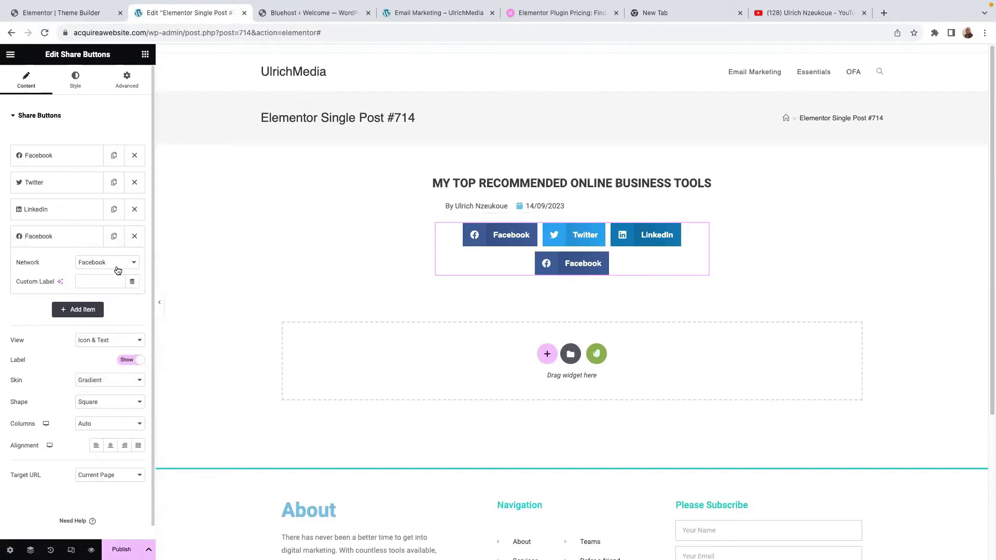
{"action": "left_click", "coordinate": [117, 265]}
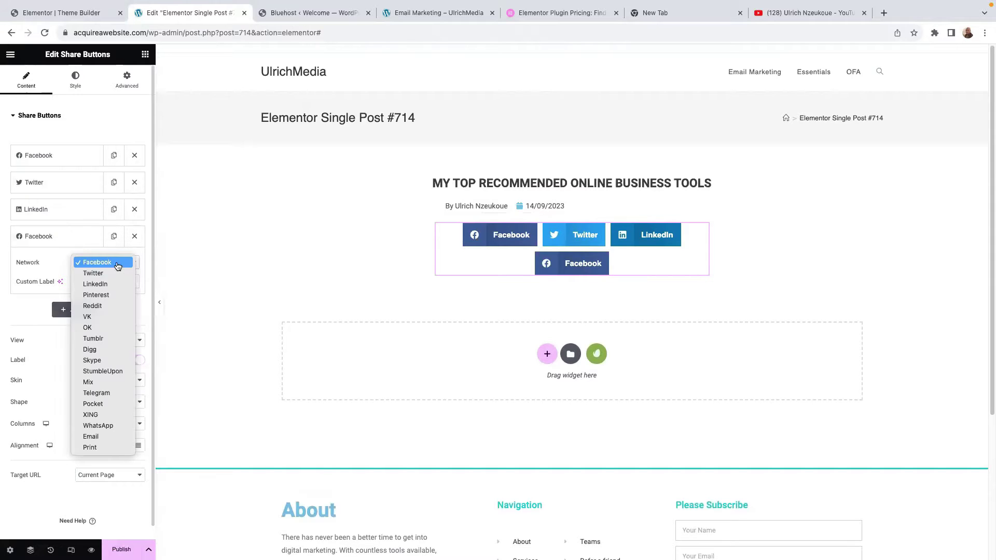
{"action": "left_click", "coordinate": [104, 294]}
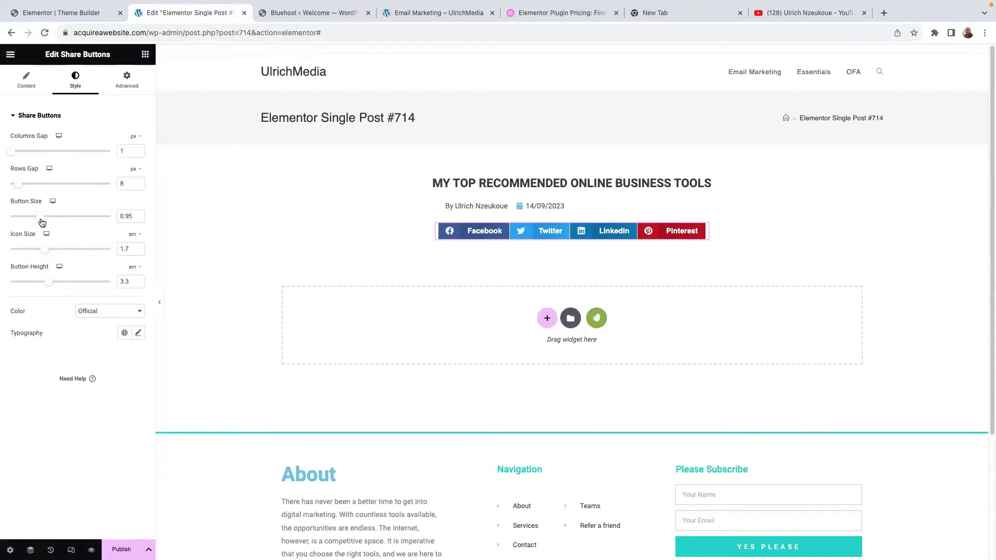
Set the share buttons' rows gap to 25 px and columns gap to 2 px.
{"action": "left_click_drag", "start_coordinate": [42, 223], "coordinate": [43, 222]}
{"action": "mouse_move", "coordinate": [19, 187]}
{"action": "left_mouse_down"}
{"action": "mouse_move", "coordinate": [49, 186]}
{"action": "mouse_move", "coordinate": [39, 189]}
{"action": "left_mouse_up"}
{"action": "left_click", "coordinate": [138, 149]}
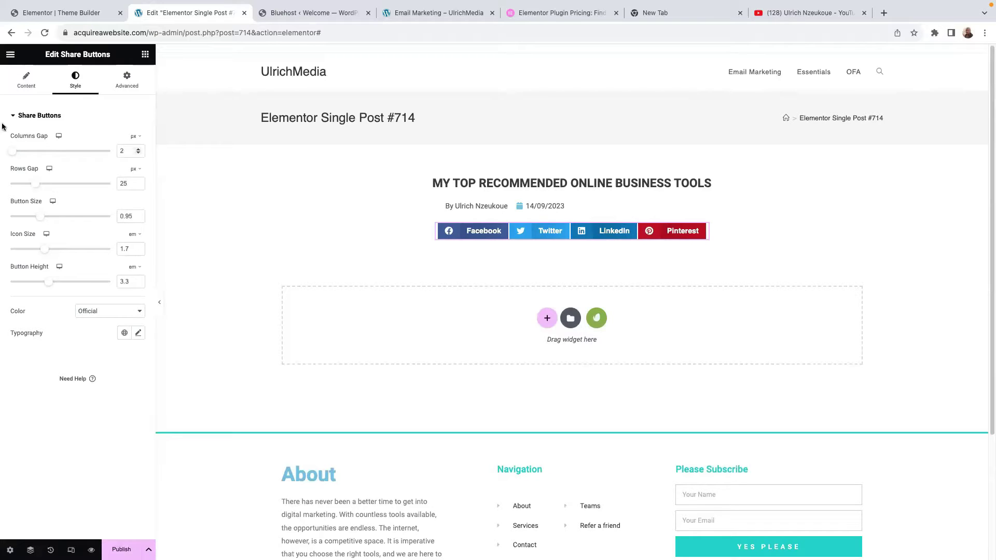
{"action": "left_click", "coordinate": [1, 125]}
{"action": "left_click", "coordinate": [128, 316]}
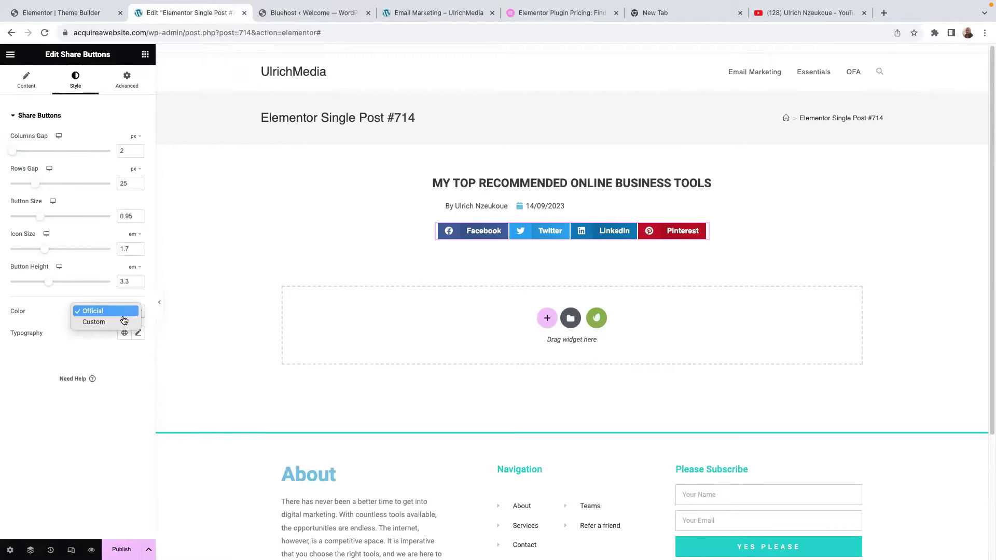
{"action": "left_click", "coordinate": [127, 395]}
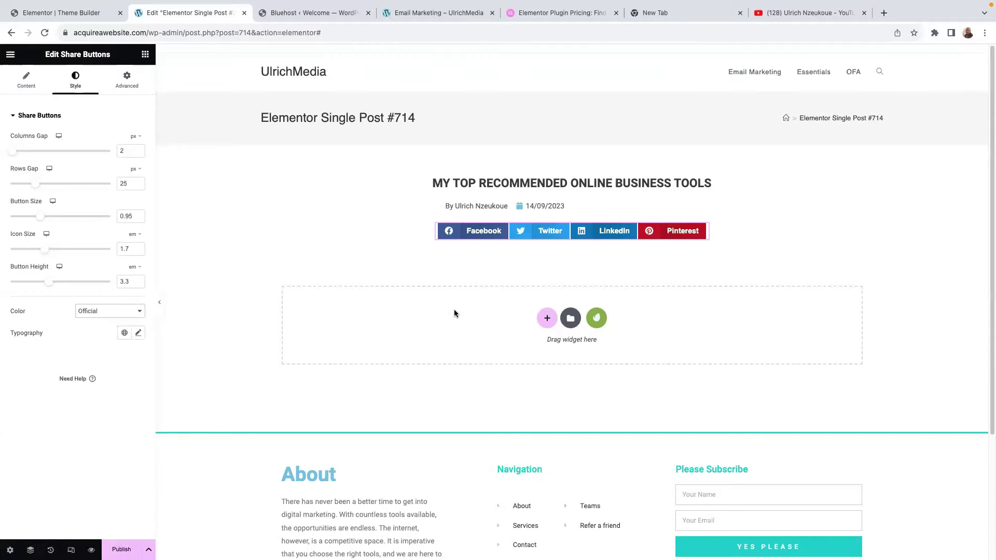
{"action": "left_click", "coordinate": [572, 166]}
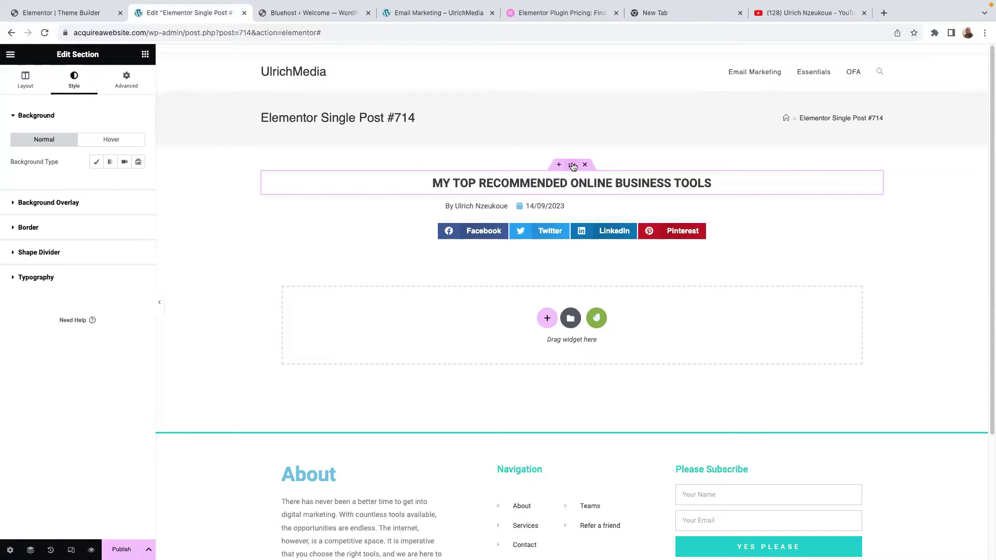
{"action": "left_click", "coordinate": [15, 279]}
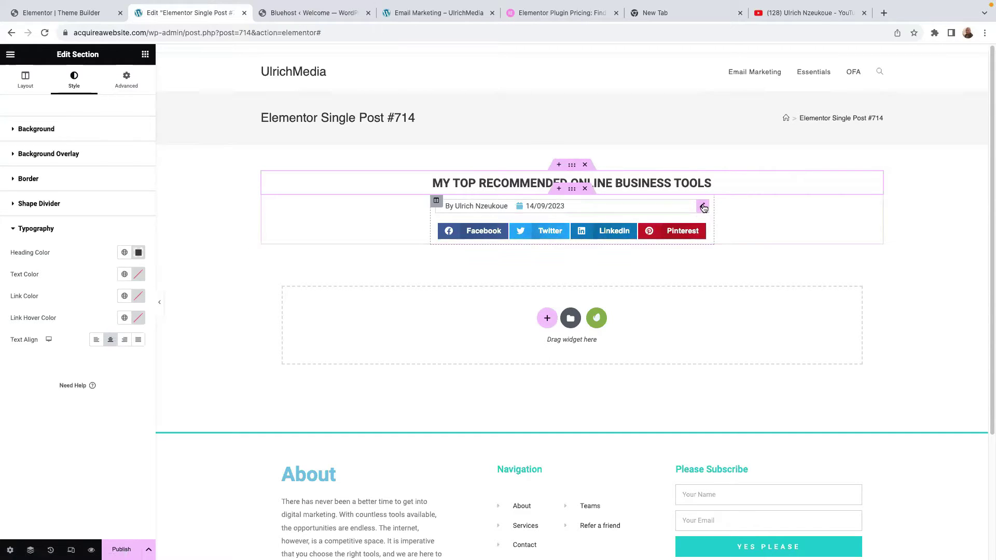
Change the Post Info widget's text typography to the Poppins font family.
{"action": "left_click", "coordinate": [703, 207]}
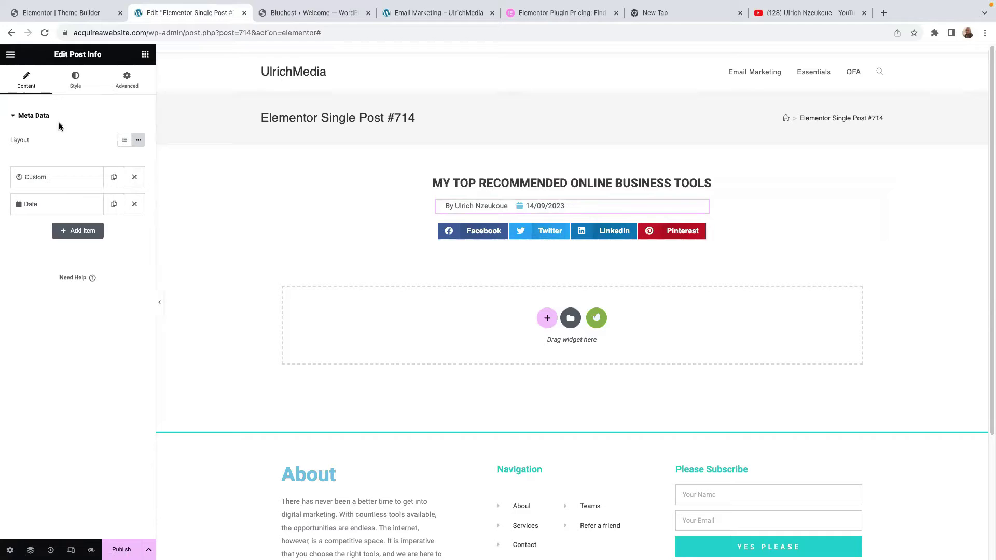
{"action": "left_click", "coordinate": [76, 83]}
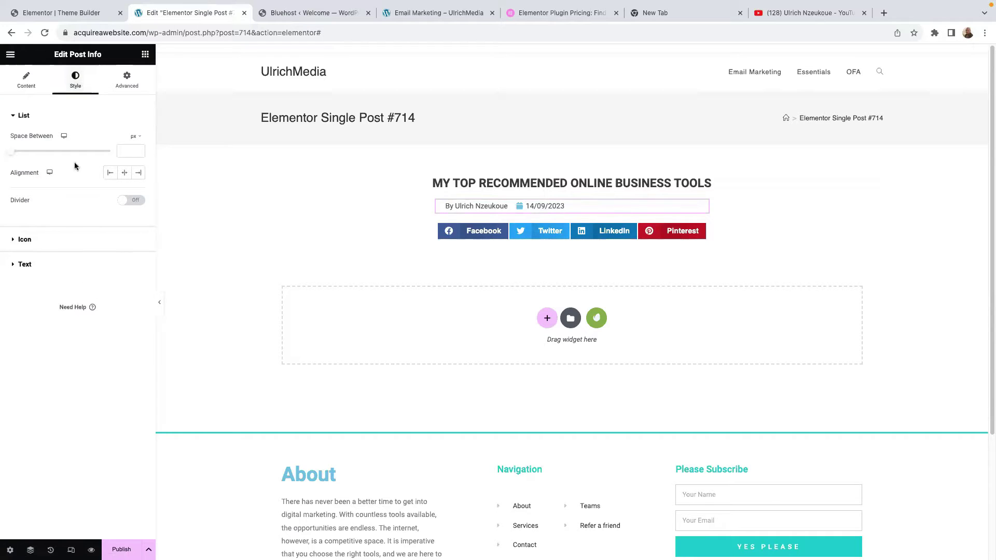
{"action": "left_click", "coordinate": [15, 268]}
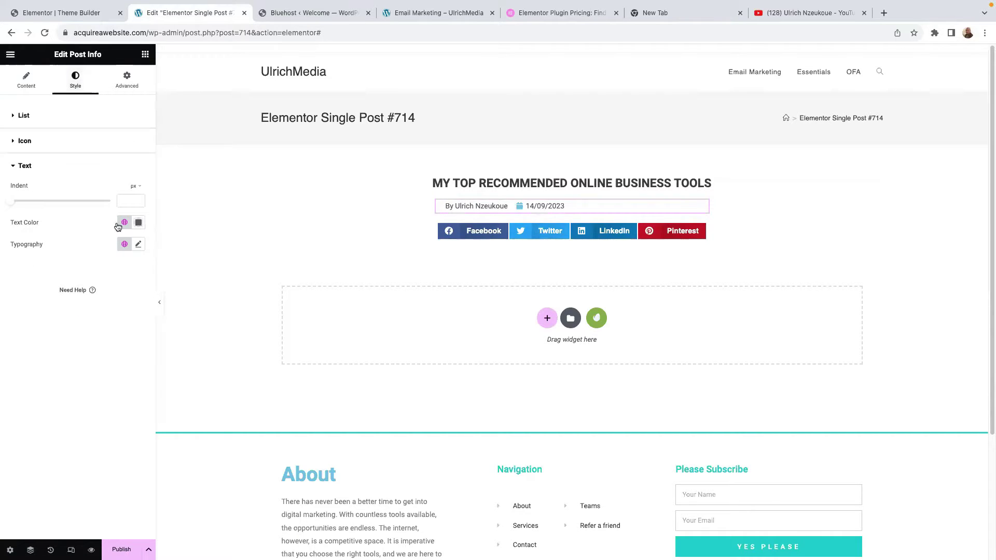
{"action": "left_click", "coordinate": [139, 244]}
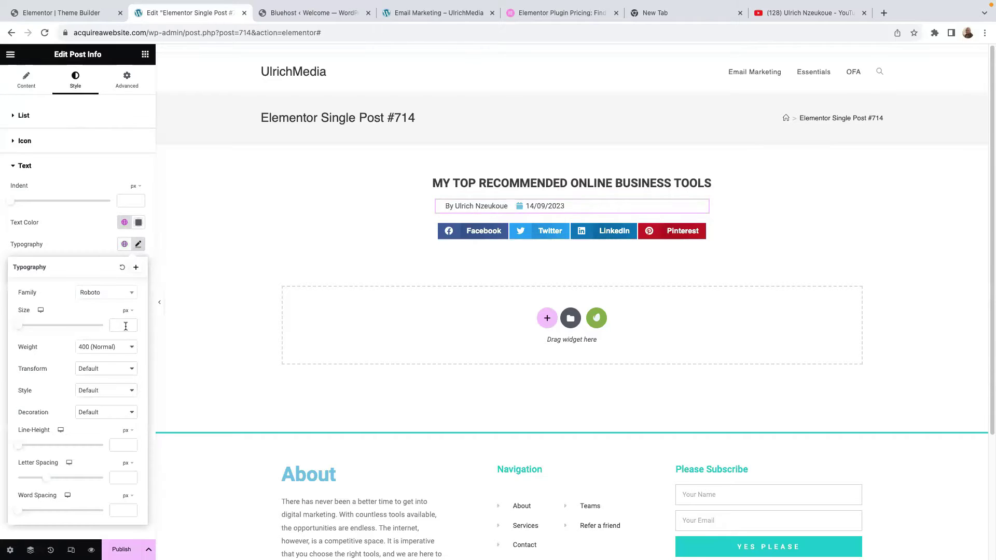
{"action": "left_click", "coordinate": [92, 294]}
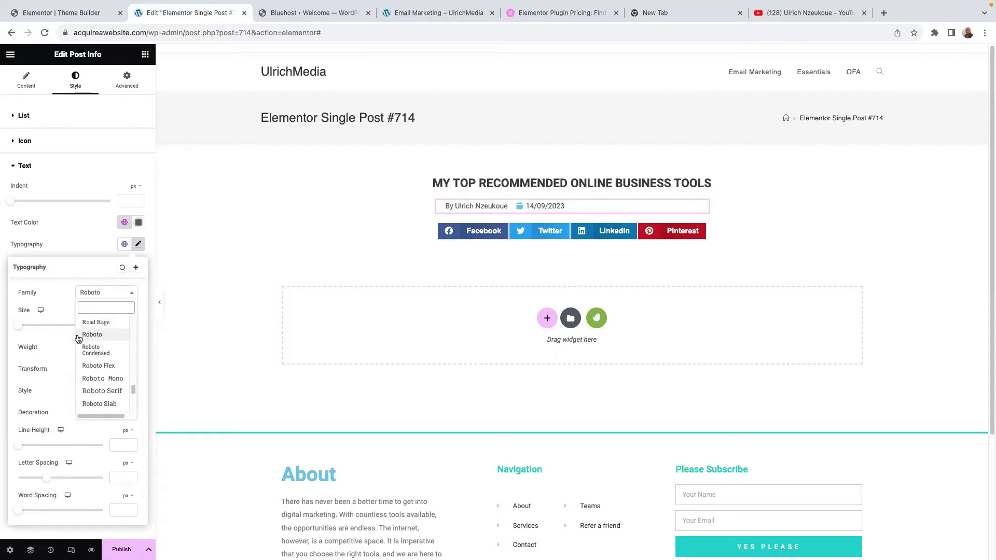
{"action": "type", "text": "popp"}
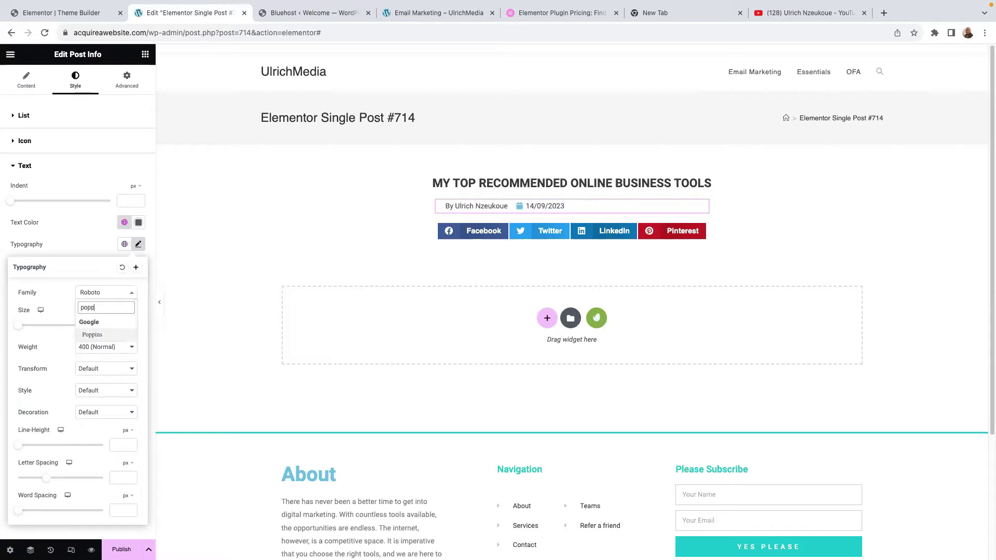
{"action": "left_click", "coordinate": [98, 334]}
Set the Post Info text to weight 600 (Semi Bold) with a line height of 6 px.
{"action": "left_click", "coordinate": [125, 352]}
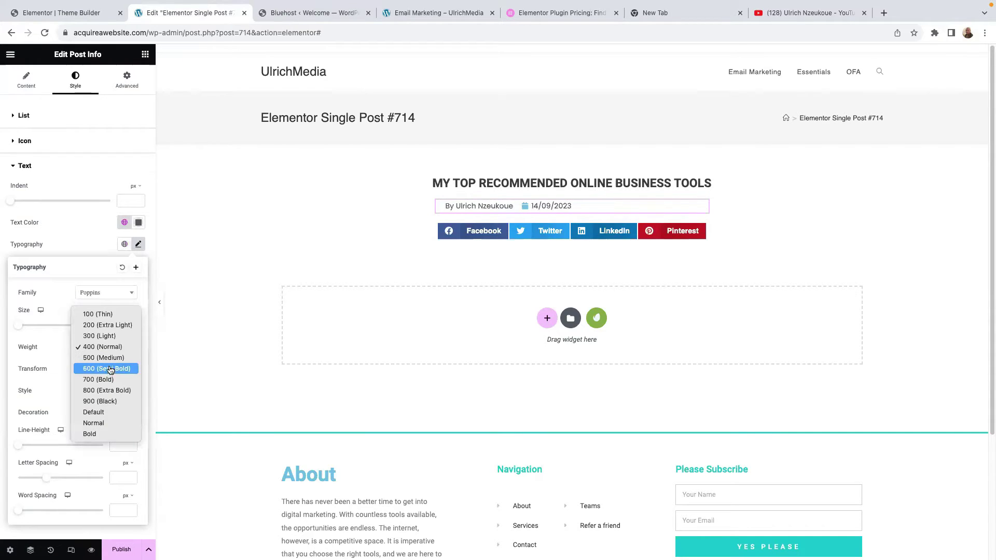
{"action": "left_click", "coordinate": [111, 369]}
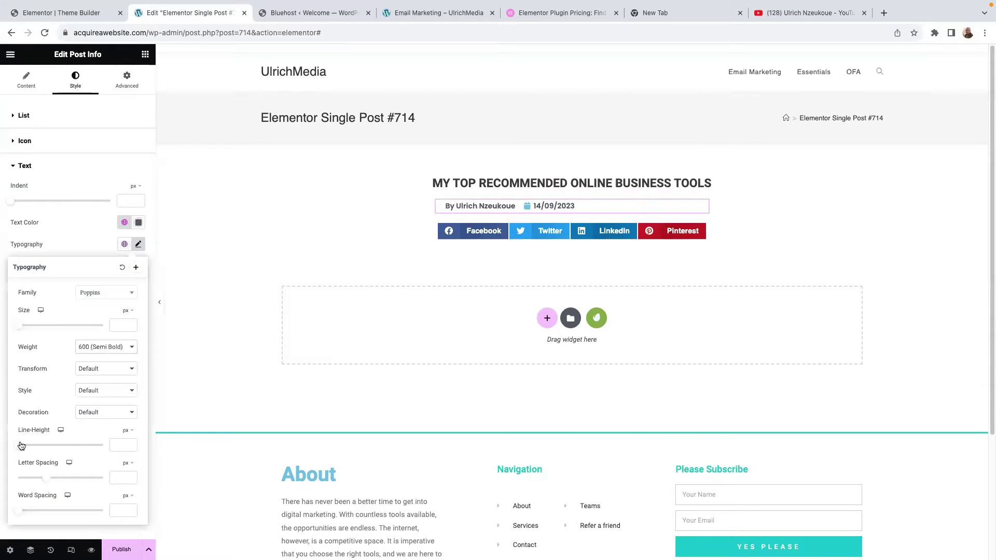
{"action": "left_click_drag", "start_coordinate": [19, 447], "coordinate": [24, 450]}
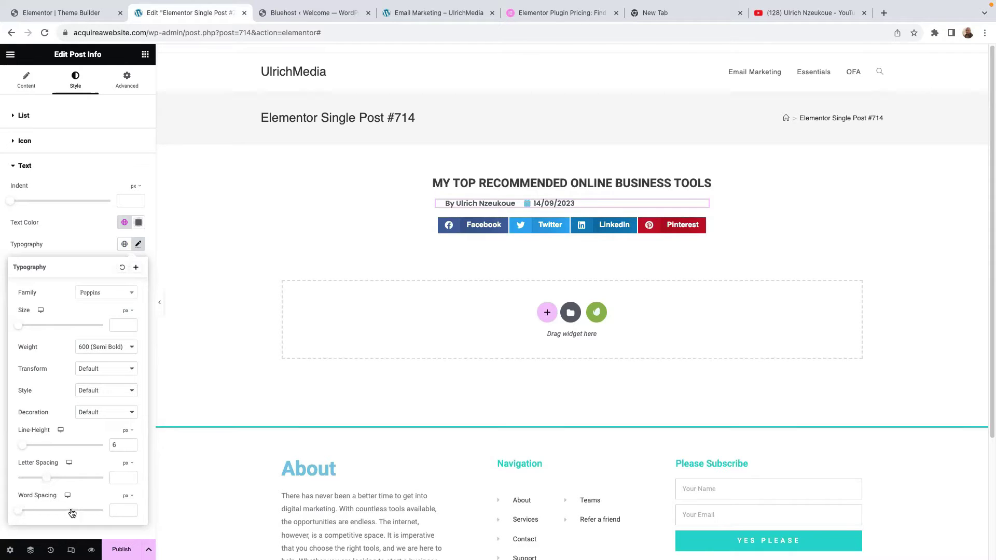
Add a one-column section below the share buttons and place a Featured Image widget in it.
{"action": "left_click", "coordinate": [80, 236]}
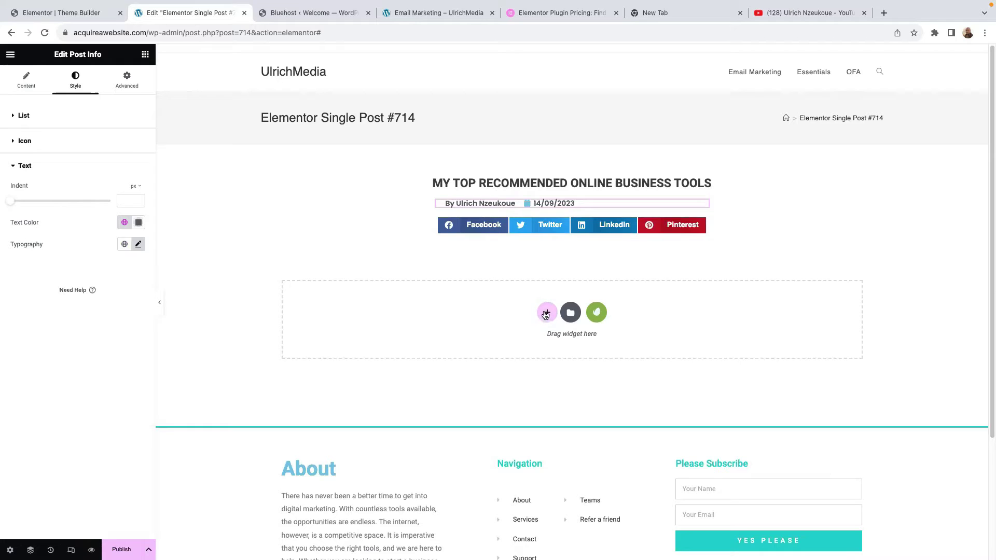
{"action": "left_click", "coordinate": [546, 313]}
{"action": "left_click", "coordinate": [430, 337]}
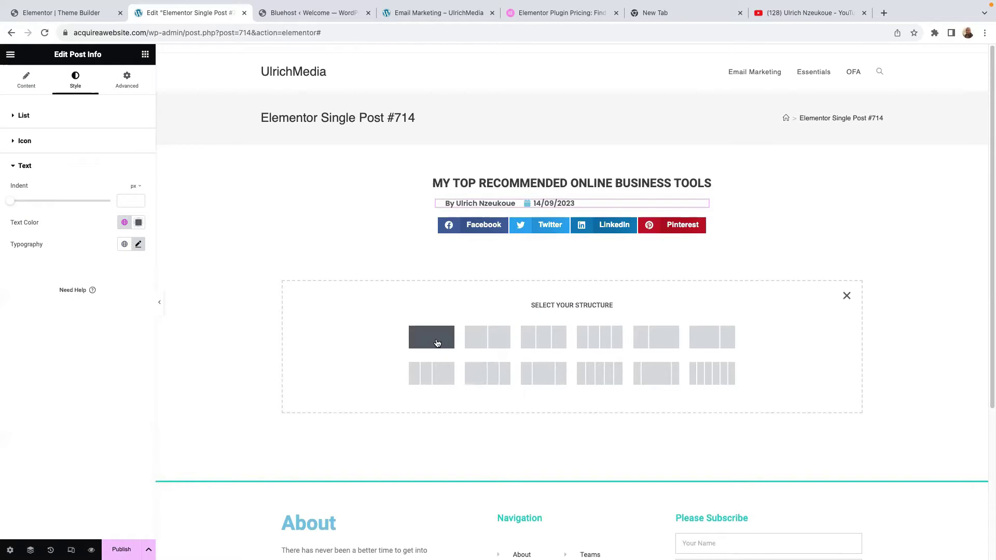
{"action": "left_click", "coordinate": [146, 54]}
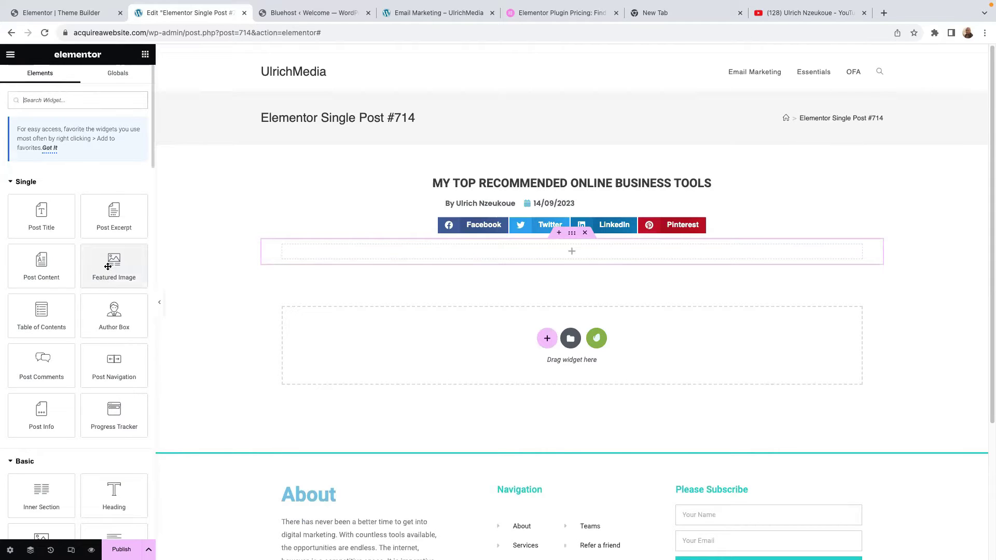
{"action": "left_click_drag", "start_coordinate": [114, 275], "coordinate": [577, 259]}
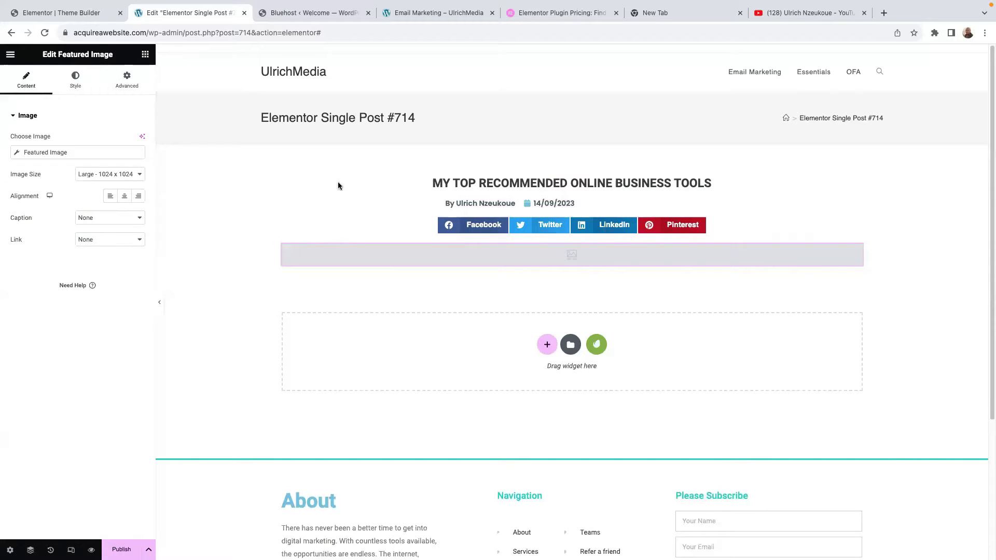
Add another one-column section below the featured image and place a Post Content widget in it.
{"action": "left_click", "coordinate": [145, 55]}
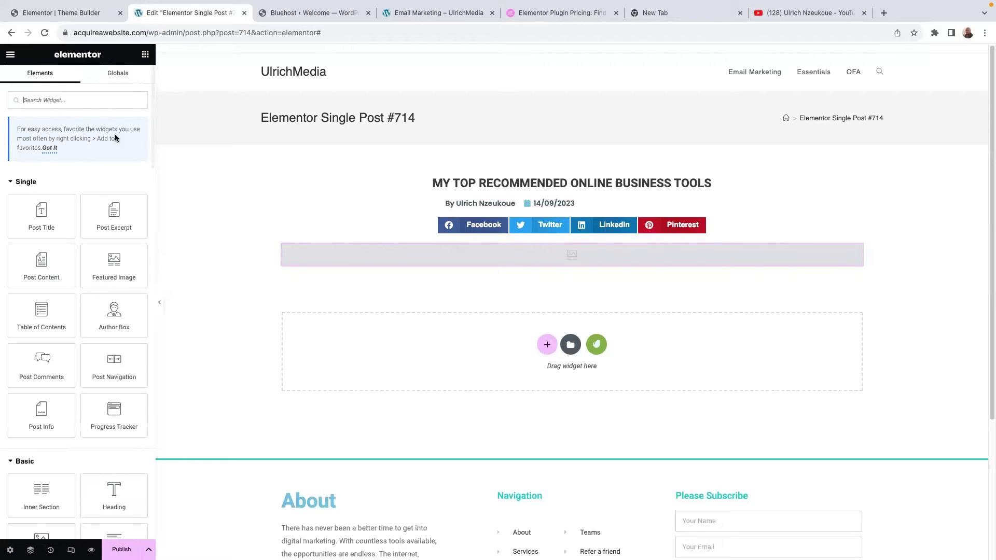
{"action": "left_click", "coordinate": [547, 344]}
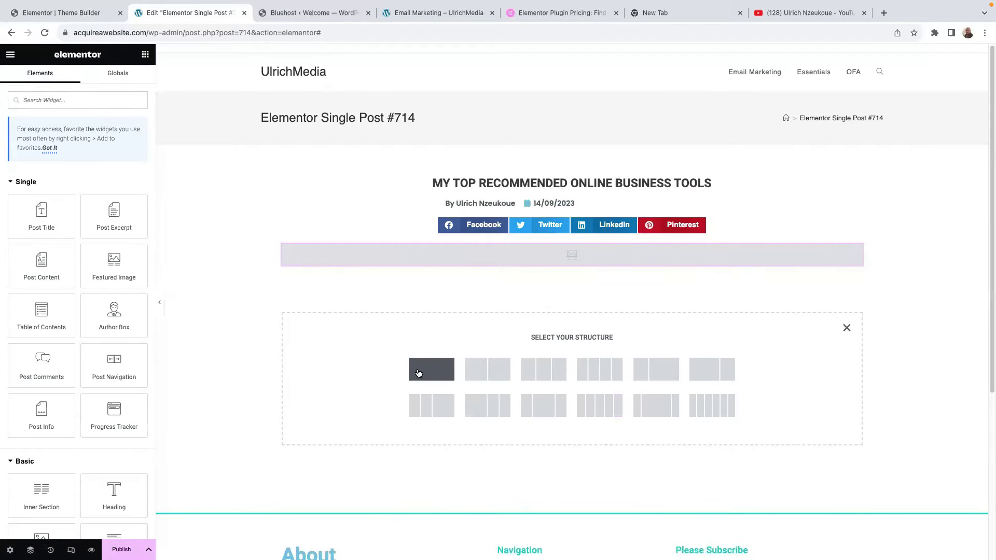
{"action": "left_click", "coordinate": [437, 371]}
{"action": "left_click", "coordinate": [571, 283]}
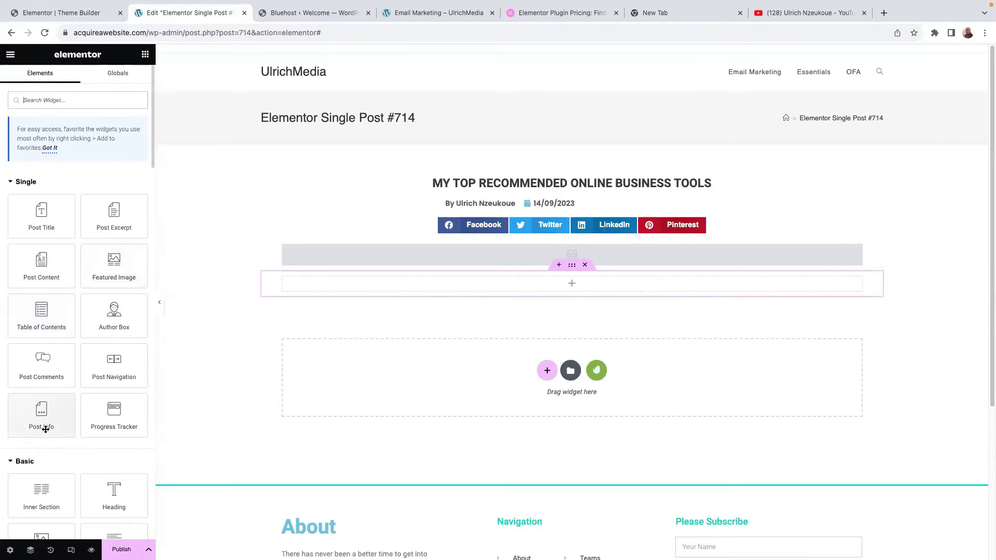
{"action": "left_click_drag", "start_coordinate": [41, 268], "coordinate": [571, 287]}
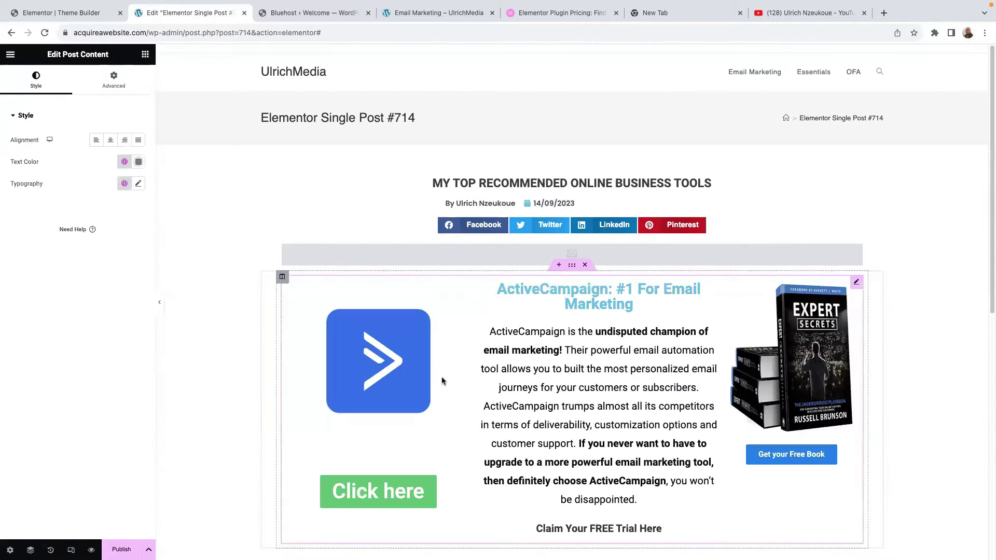
{"action": "scroll", "coordinate": [494, 369], "scroll_direction": "down", "scroll_amount": 3}
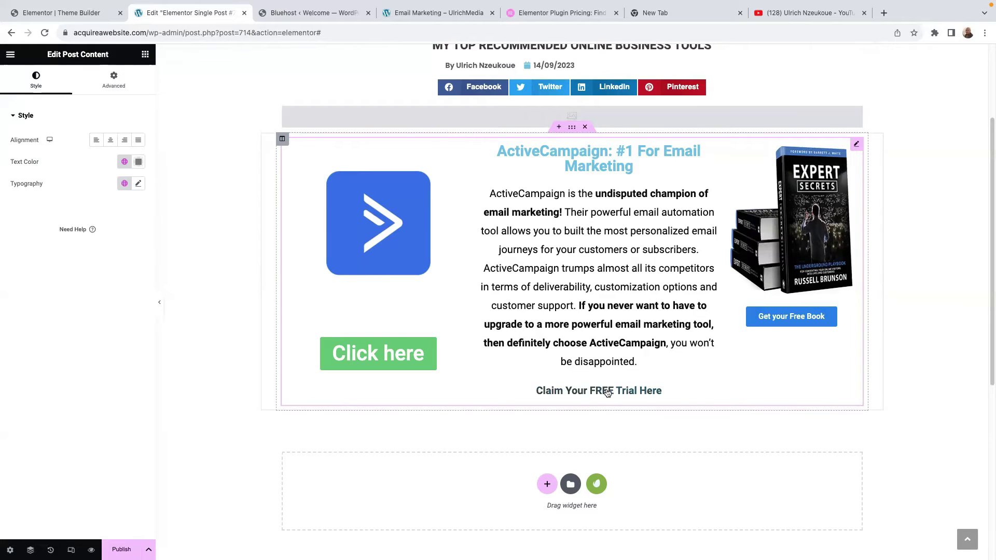
{"action": "scroll", "coordinate": [596, 474], "scroll_direction": "down", "scroll_amount": 1}
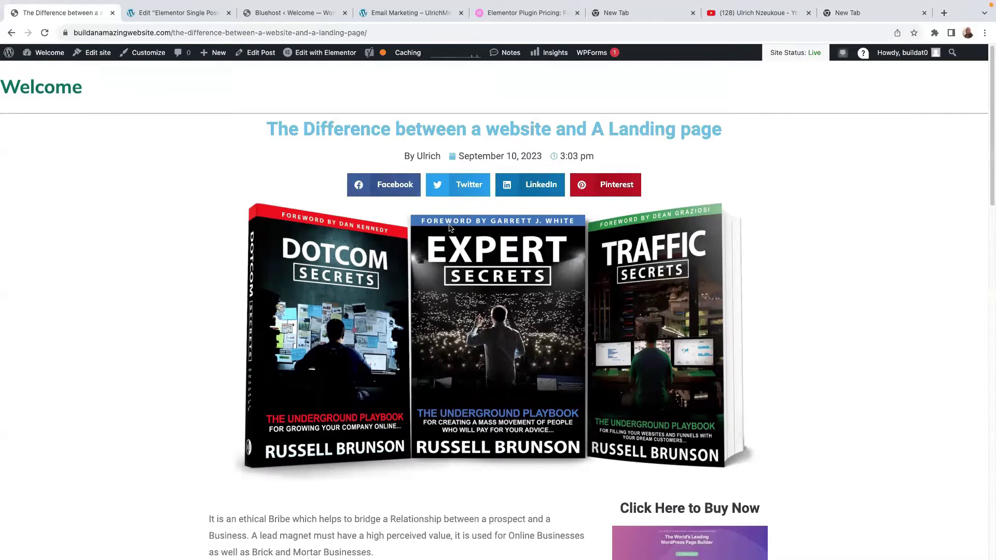
Examine the finished sample post's layout, including its sidebar, opt-in form, share row, author box and post navigation.
{"action": "scroll", "coordinate": [452, 228], "scroll_direction": "down", "scroll_amount": 3}
{"action": "scroll", "coordinate": [457, 259], "scroll_direction": "down", "scroll_amount": 15}
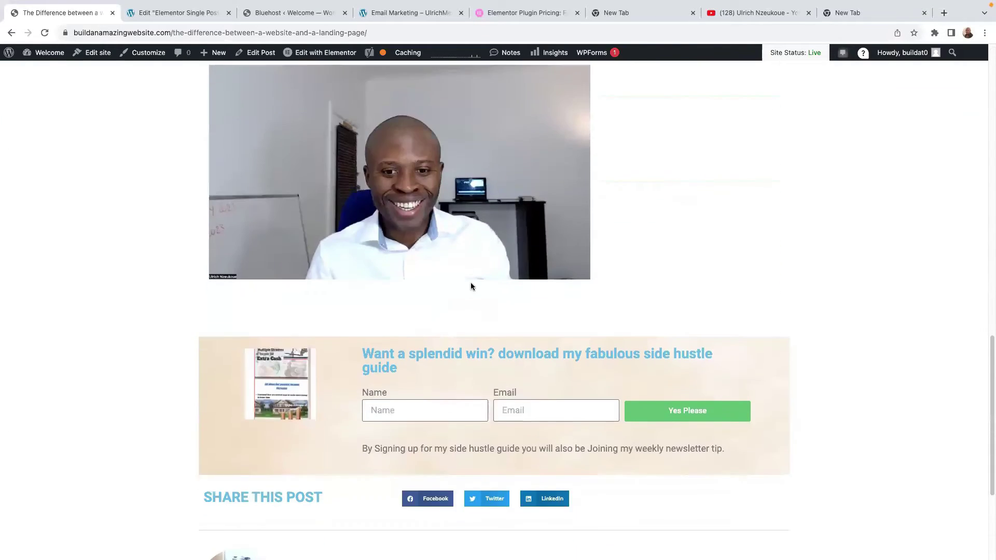
{"action": "scroll", "coordinate": [470, 294], "scroll_direction": "down", "scroll_amount": 1}
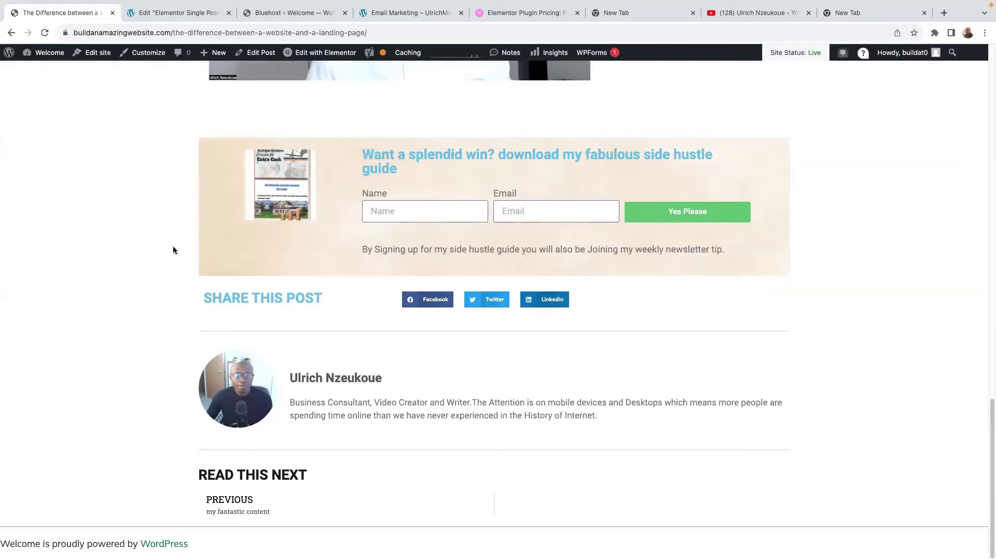
{"action": "scroll", "coordinate": [488, 257], "scroll_direction": "up", "scroll_amount": 1}
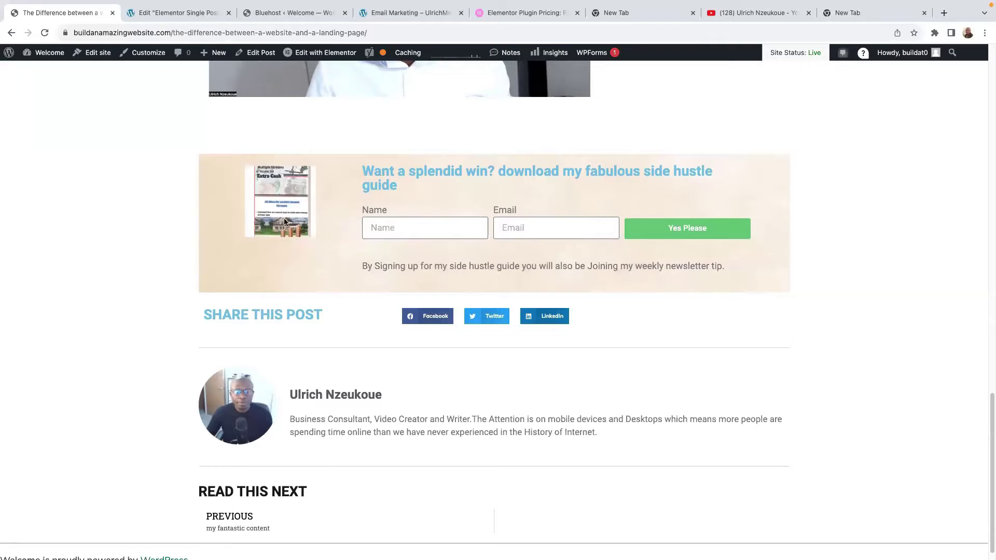
{"action": "scroll", "coordinate": [366, 292], "scroll_direction": "down", "scroll_amount": 1}
{"action": "scroll", "coordinate": [362, 295], "scroll_direction": "up", "scroll_amount": 10}
{"action": "scroll", "coordinate": [363, 293], "scroll_direction": "down", "scroll_amount": 10}
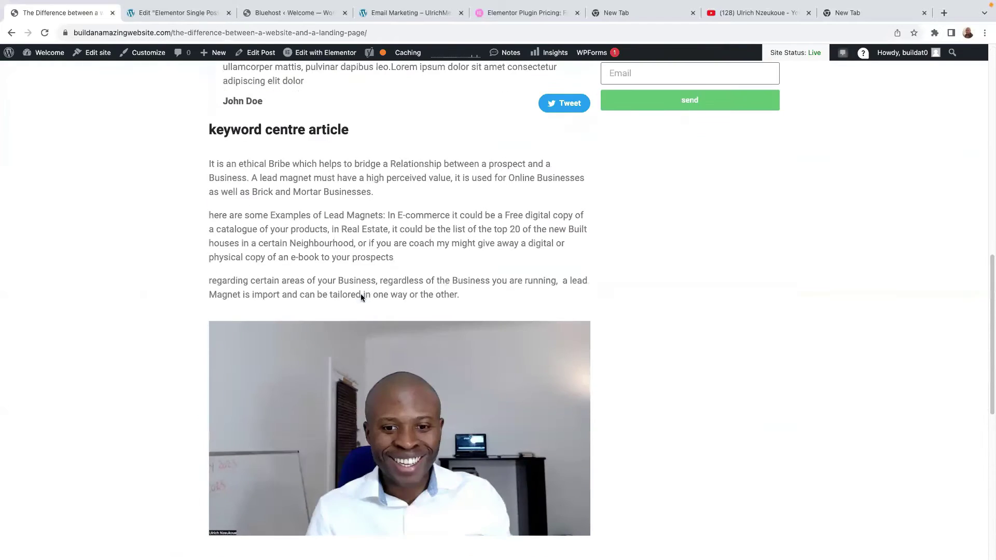
{"action": "scroll", "coordinate": [519, 459], "scroll_direction": "up", "scroll_amount": 9}
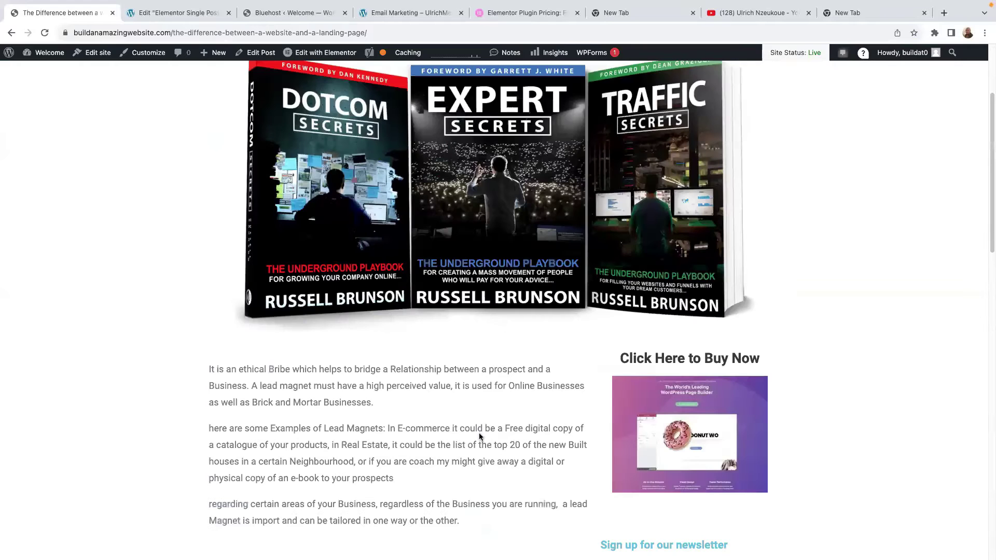
{"action": "scroll", "coordinate": [473, 309], "scroll_direction": "up", "scroll_amount": 3}
{"action": "scroll", "coordinate": [662, 378], "scroll_direction": "down", "scroll_amount": 8}
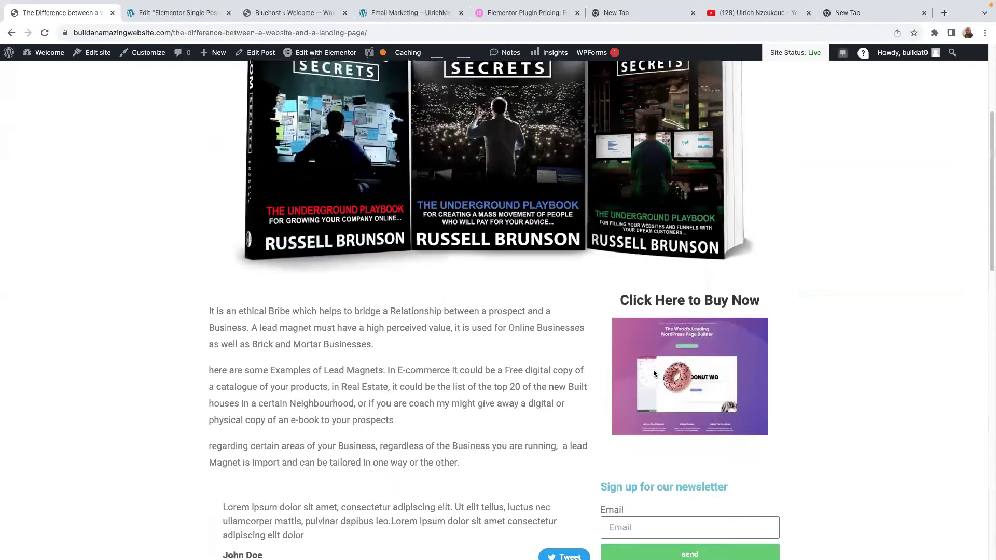
{"action": "scroll", "coordinate": [662, 375], "scroll_direction": "down", "scroll_amount": 1}
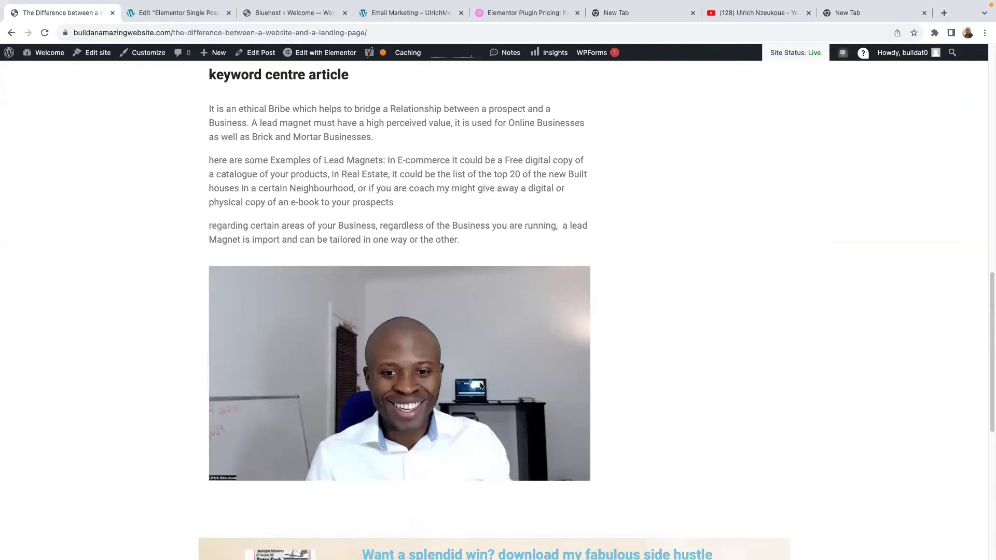
Back in the single post template, add a two-column section below the post content and place an Image widget in its left column.
{"action": "left_click", "coordinate": [187, 16]}
{"action": "left_click", "coordinate": [280, 13]}
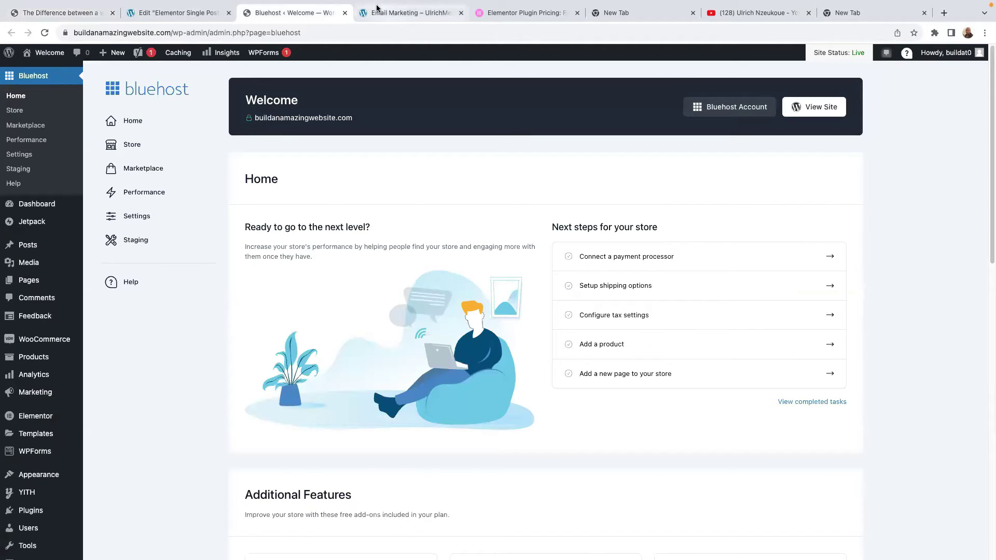
{"action": "left_click", "coordinate": [394, 13]}
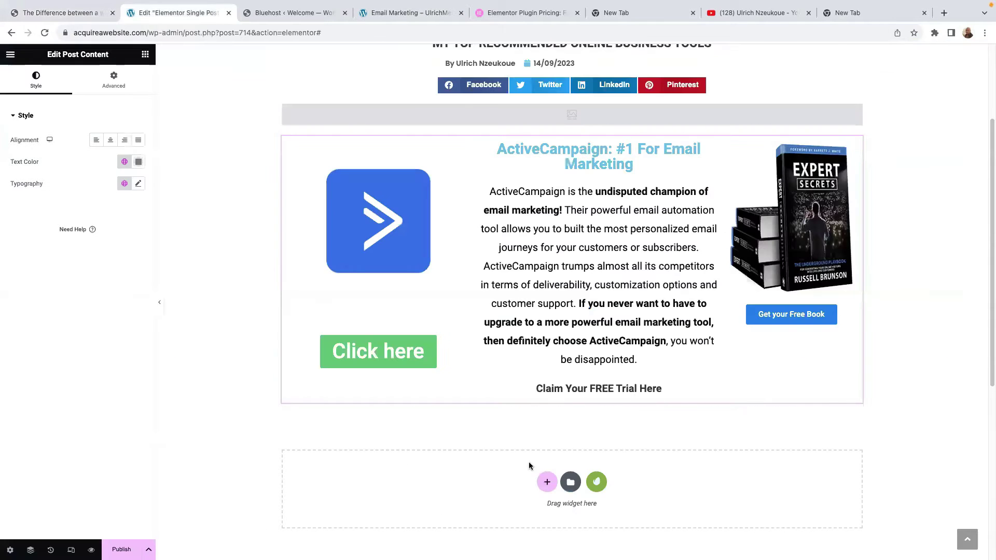
{"action": "left_click", "coordinate": [548, 482]}
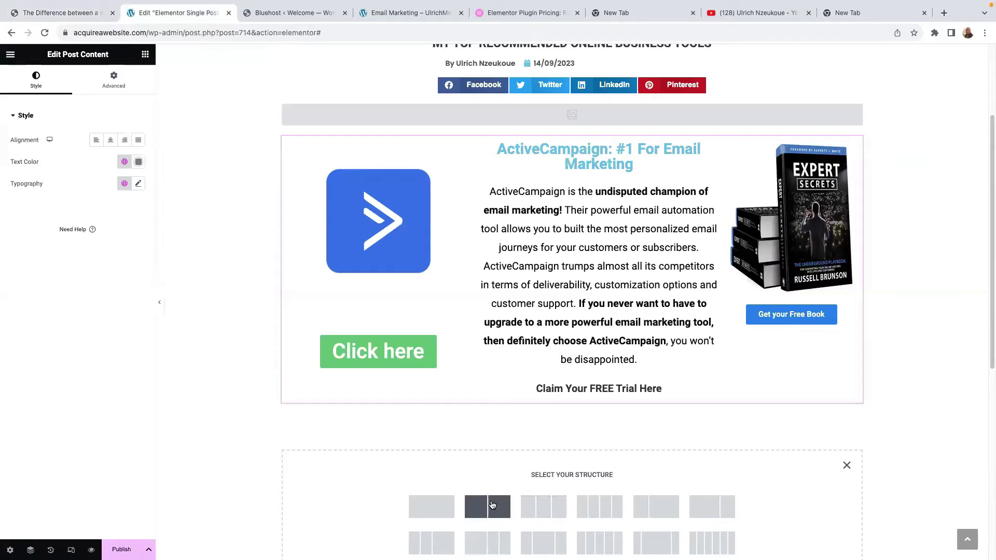
{"action": "left_click", "coordinate": [489, 507]}
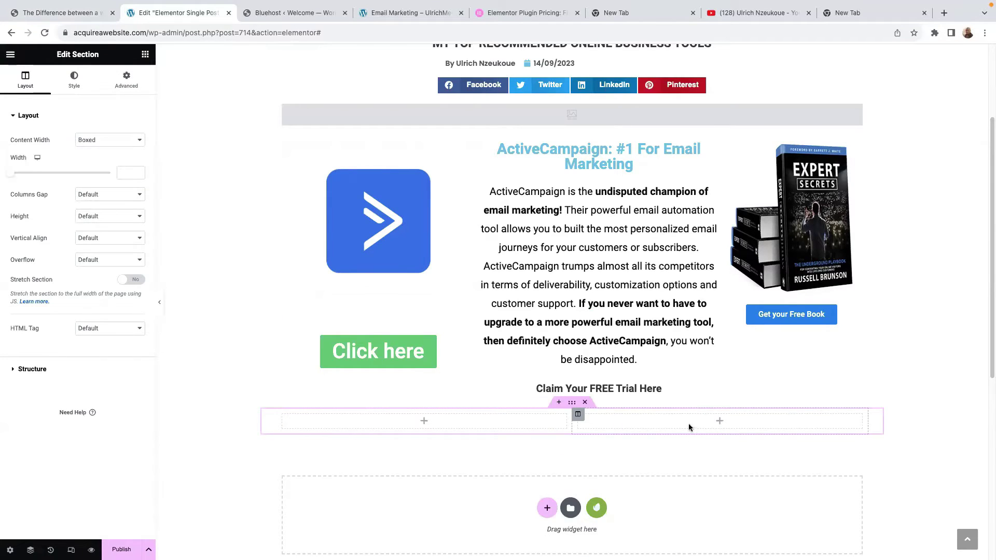
{"action": "left_click", "coordinate": [146, 54]}
{"action": "scroll", "coordinate": [48, 429], "scroll_direction": "down", "scroll_amount": 3}
{"action": "left_click_drag", "start_coordinate": [47, 365], "coordinate": [454, 430]}
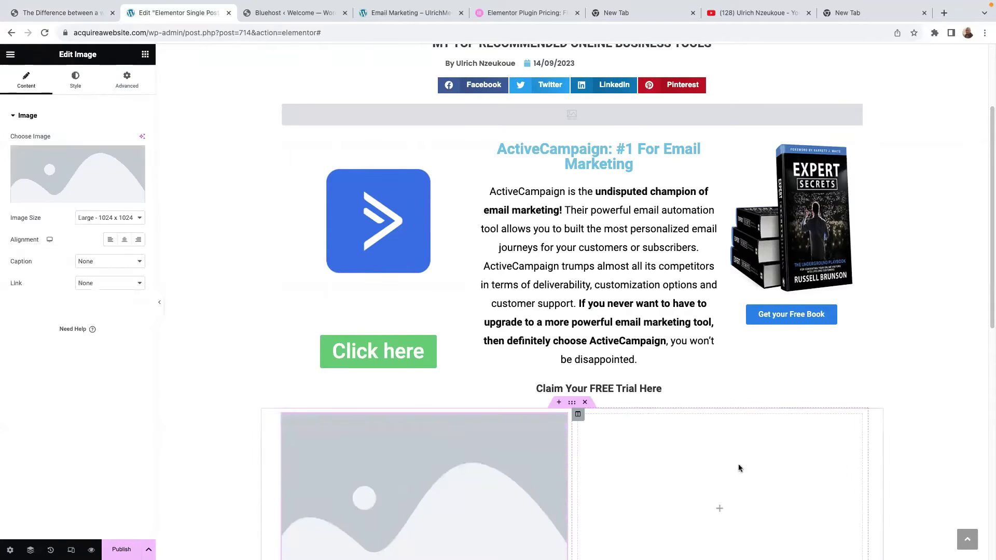
Place a Form widget in the column beside the image and shift the column divider to make the form column wider.
{"action": "scroll", "coordinate": [626, 448], "scroll_direction": "down", "scroll_amount": 4}
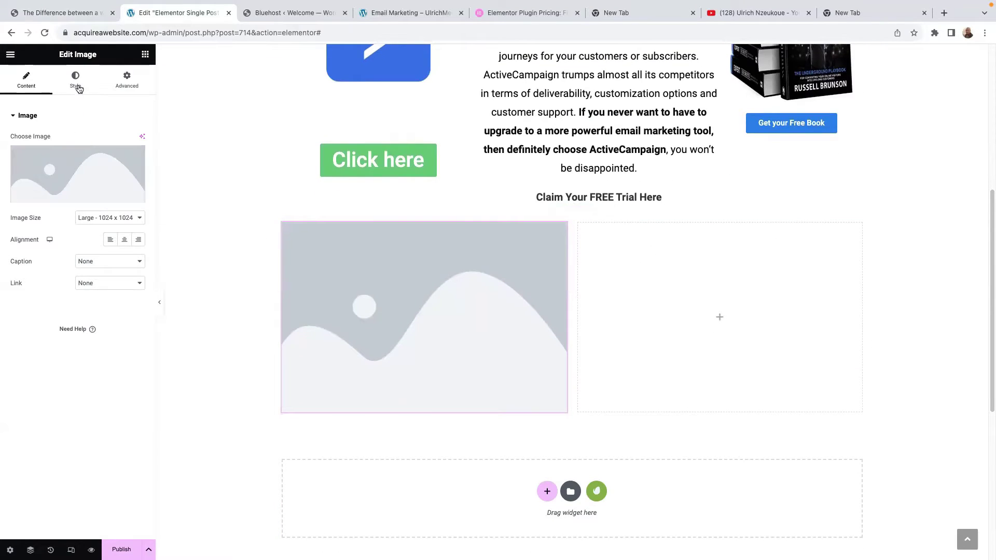
{"action": "left_click", "coordinate": [145, 54]}
{"action": "left_click", "coordinate": [92, 102]}
{"action": "type", "text": "form"}
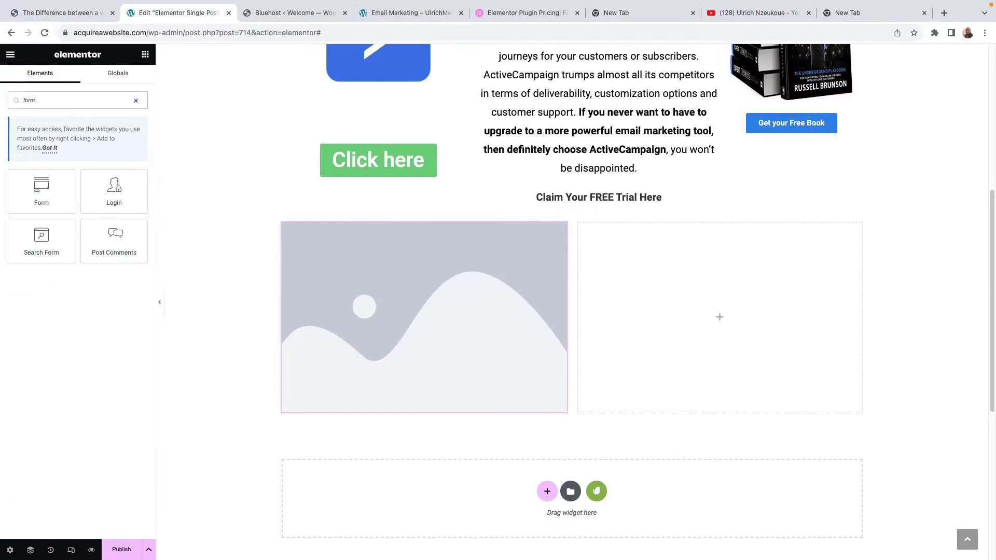
{"action": "left_click_drag", "start_coordinate": [42, 190], "coordinate": [756, 325]}
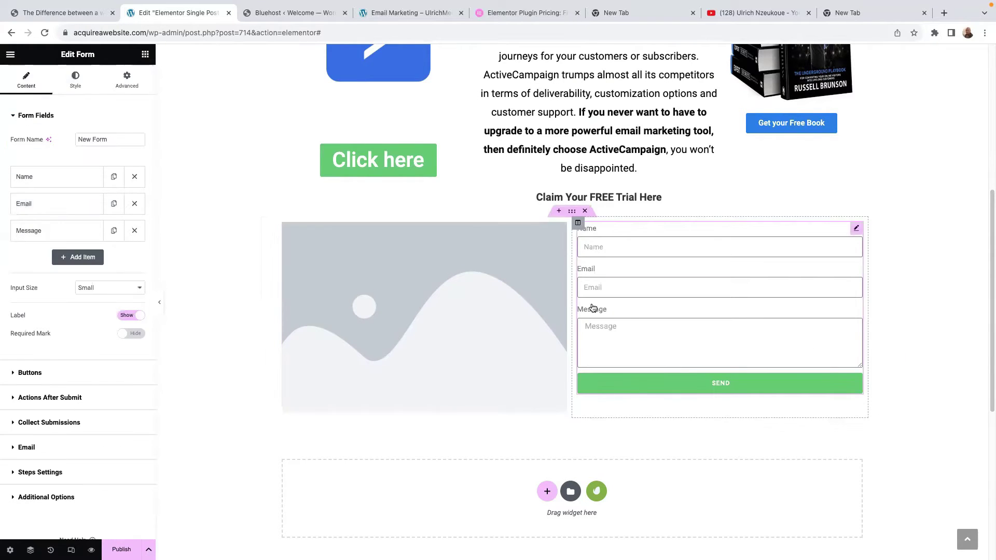
{"action": "left_click_drag", "start_coordinate": [572, 300], "coordinate": [483, 320]}
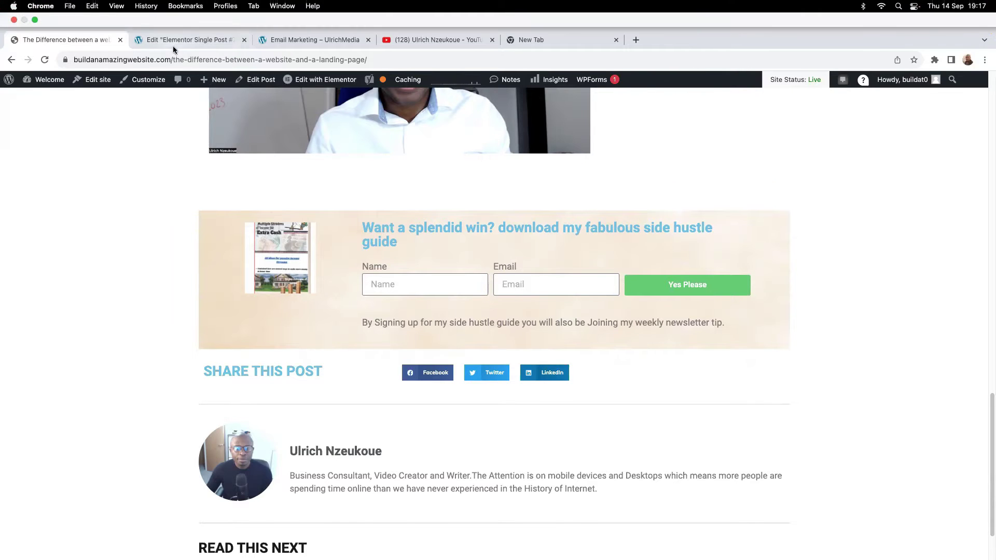
Paste custom CSS into the form that sets flex-wrap and -ms-flex-wrap to nowrap !important on .elementor-form-fields-wrapper.
{"action": "left_click", "coordinate": [174, 13]}
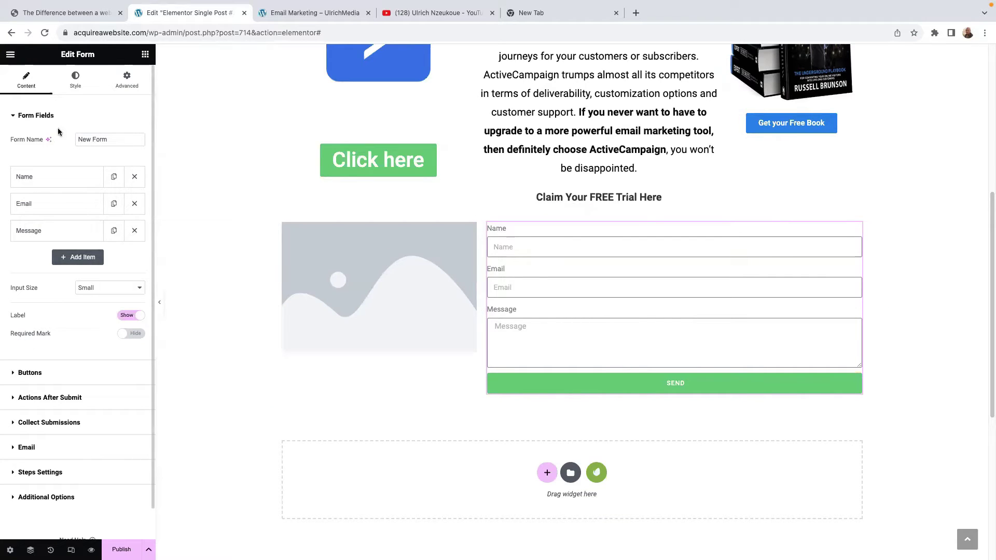
{"action": "left_click", "coordinate": [127, 81]}
{"action": "scroll", "coordinate": [92, 265], "scroll_direction": "down", "scroll_amount": 2}
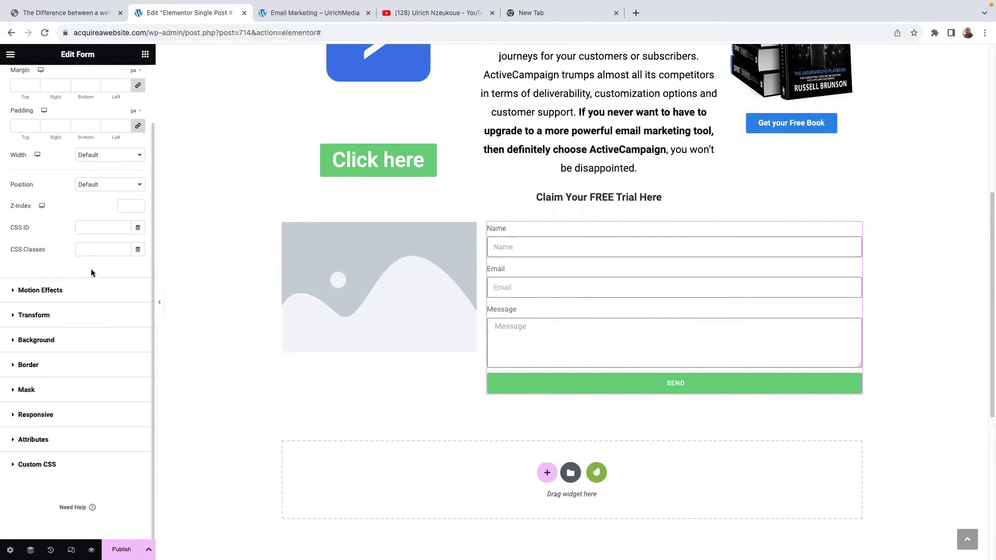
{"action": "left_click", "coordinate": [15, 465]}
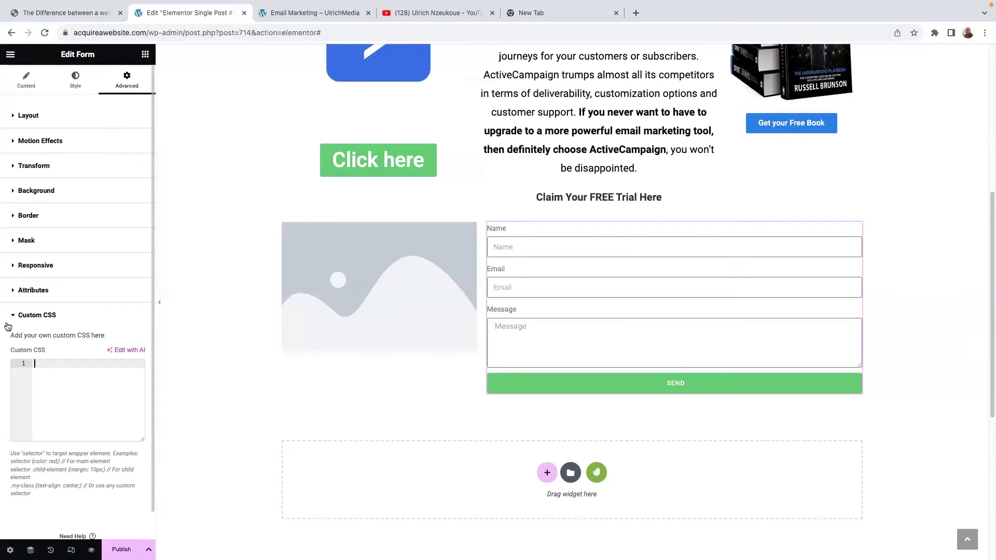
{"action": "right_click", "coordinate": [52, 394]}
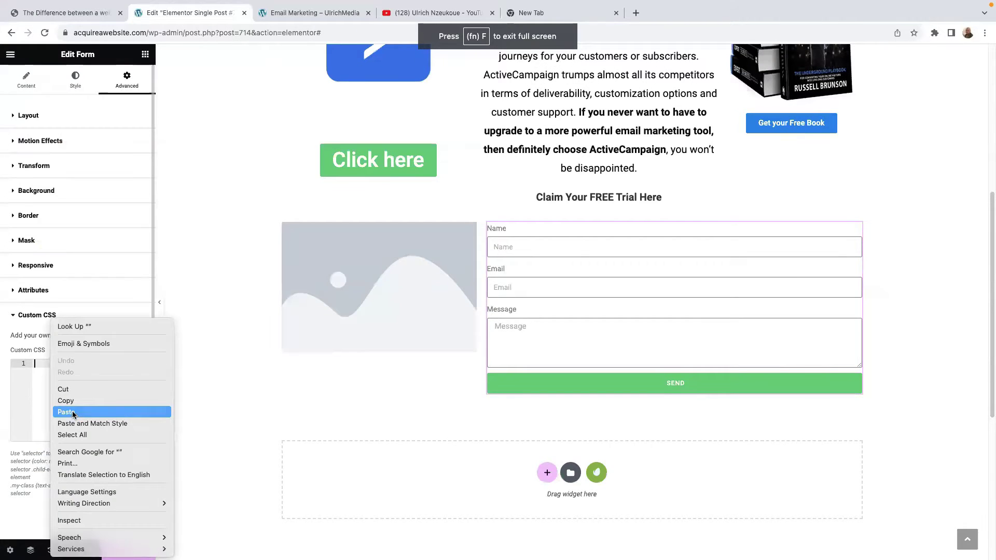
{"action": "left_click", "coordinate": [73, 413]}
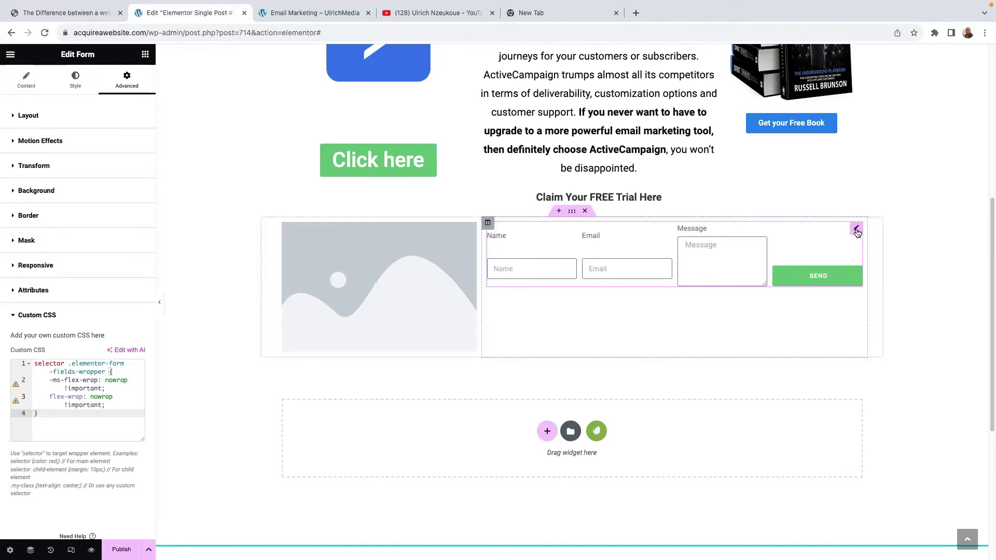
Delete the form's Message field and make the Name field required.
{"action": "left_click", "coordinate": [29, 87]}
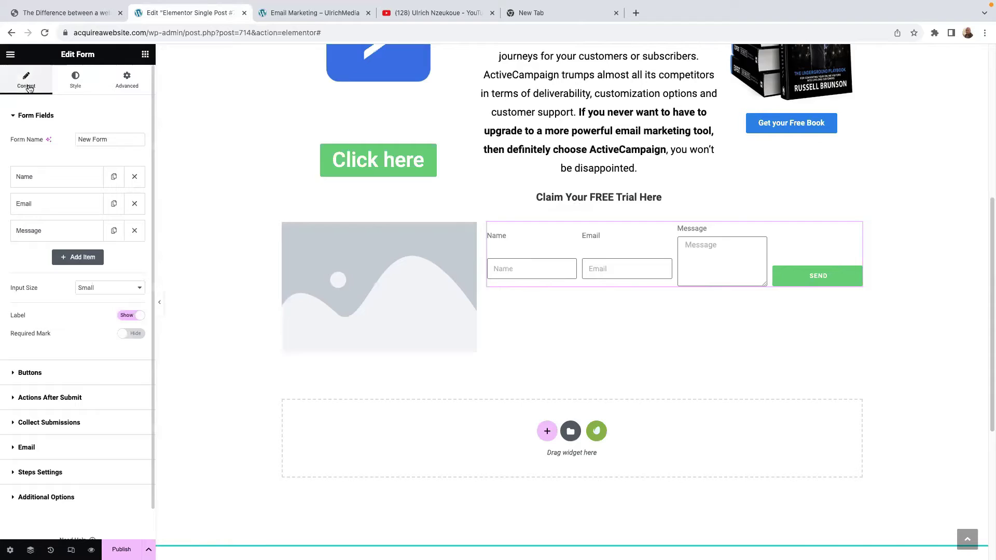
{"action": "left_click", "coordinate": [135, 232]}
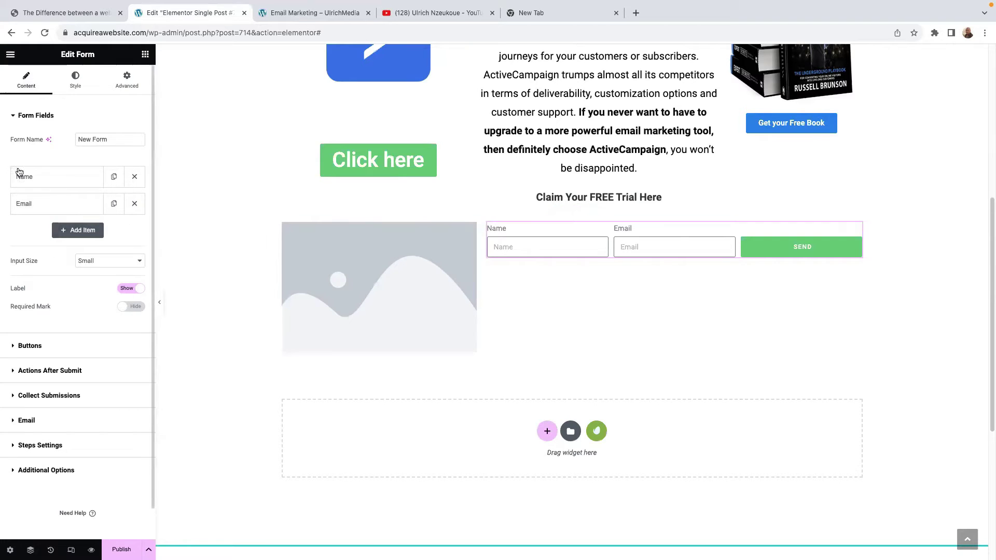
{"action": "left_click", "coordinate": [49, 184]}
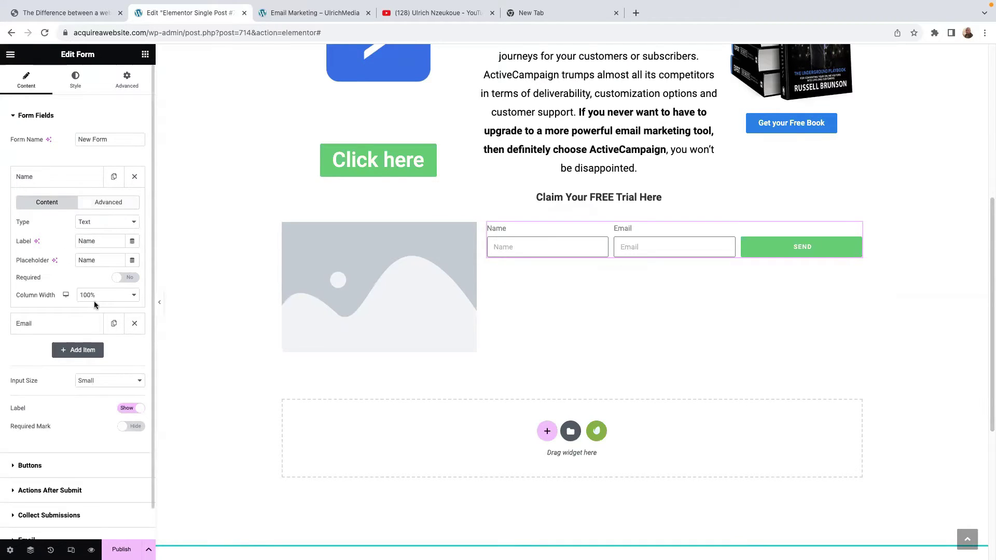
{"action": "left_click", "coordinate": [127, 278]}
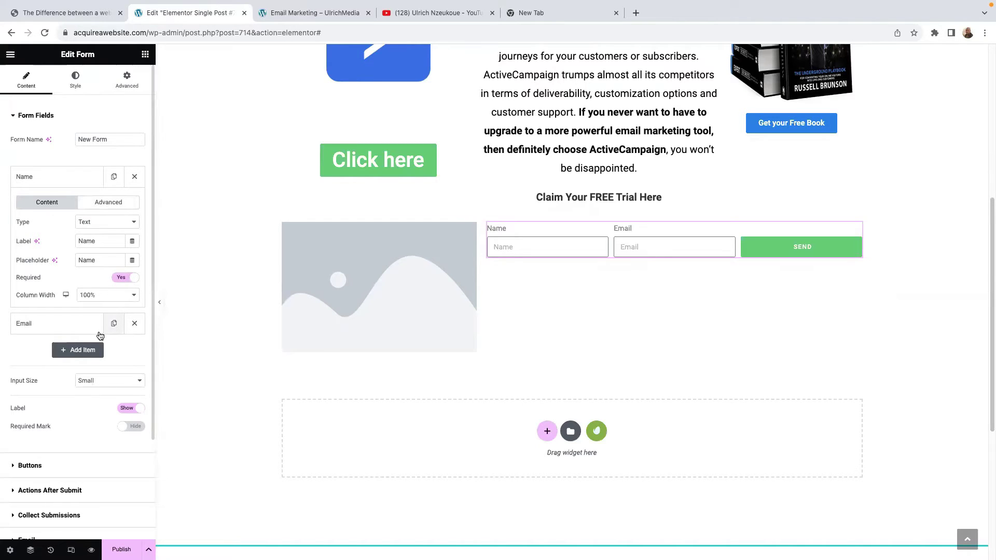
Replace the form's submit button text with "Yes Please", using the opt-in form on the live reference post as the model.
{"action": "left_click", "coordinate": [60, 325]}
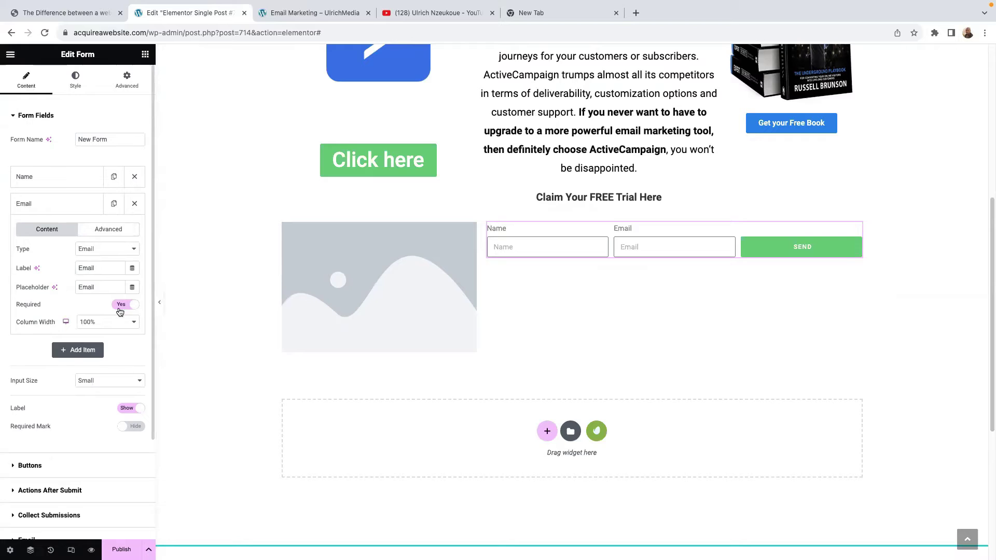
{"action": "scroll", "coordinate": [78, 358], "scroll_direction": "down", "scroll_amount": 3}
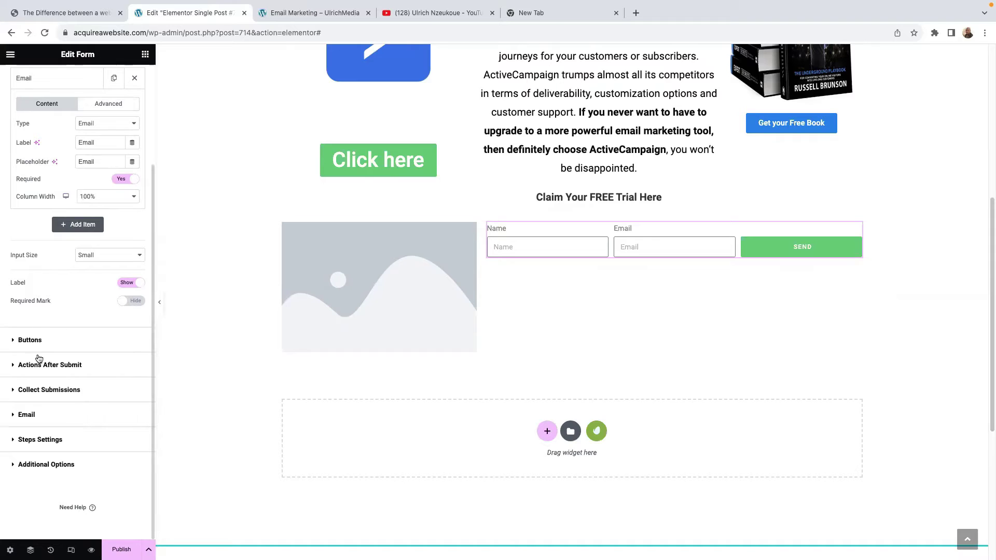
{"action": "left_click", "coordinate": [27, 340]}
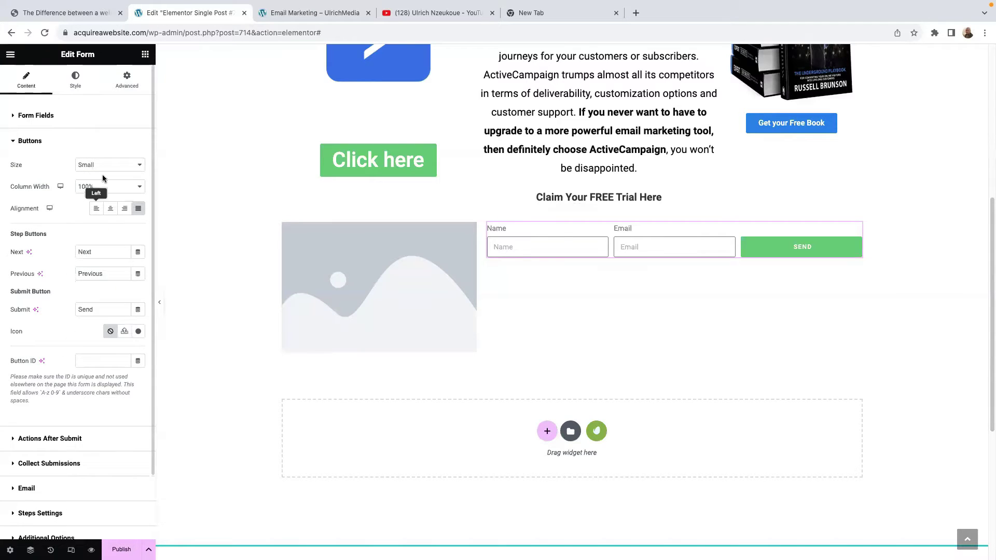
{"action": "double_click", "coordinate": [92, 310]}
{"action": "key", "text": "BackSpace"}
{"action": "left_click", "coordinate": [300, 15]}
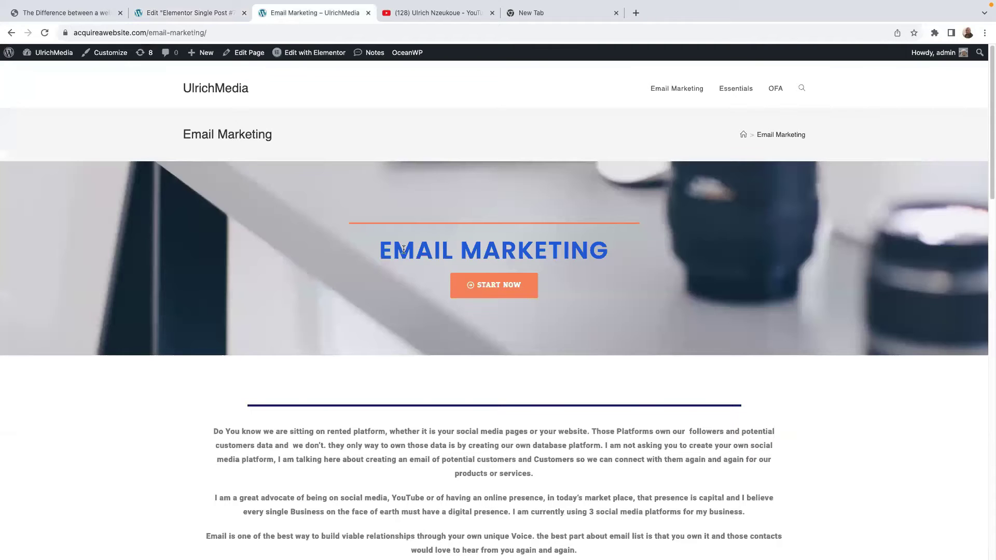
{"action": "left_click", "coordinate": [52, 16]}
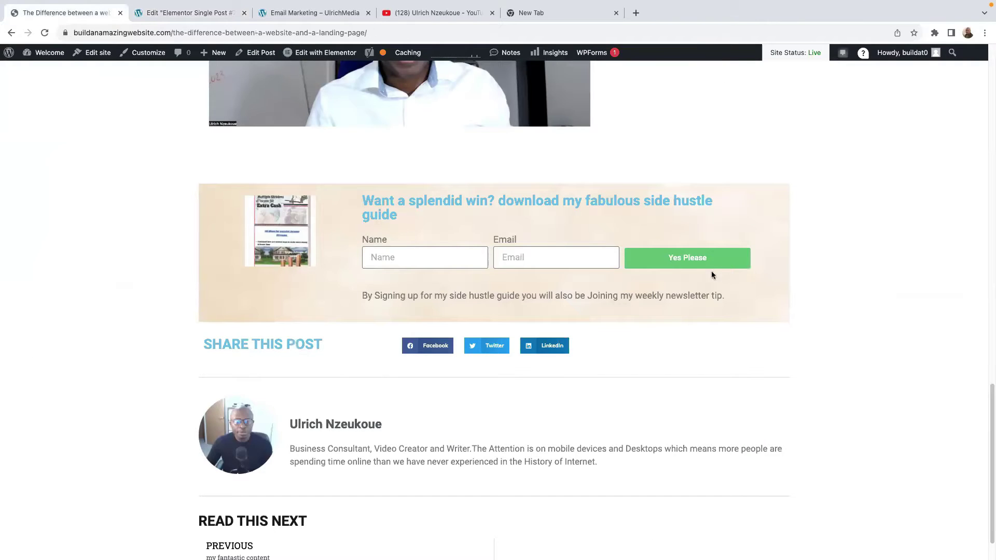
{"action": "left_click", "coordinate": [197, 15]}
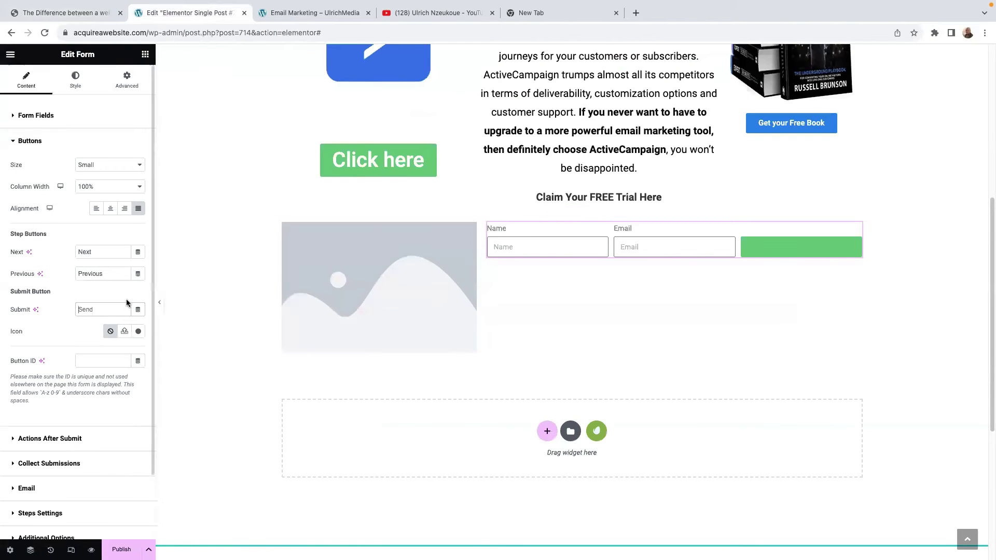
{"action": "double_click", "coordinate": [103, 309]}
{"action": "key", "text": "BackSpace"}
{"action": "type", "text": "Yes O"}
{"action": "key", "text": "BackSpace"}
{"action": "type", "text": "Please"}
Add the circled right-arrow icon from the icon library to the submit button.
{"action": "left_click", "coordinate": [136, 333]}
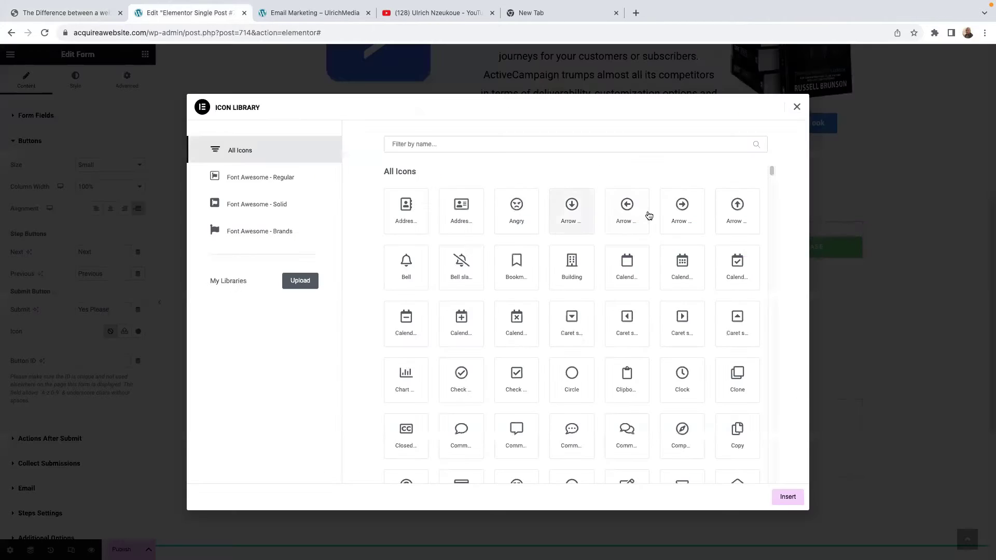
{"action": "left_click", "coordinate": [680, 209]}
{"action": "left_click", "coordinate": [787, 498]}
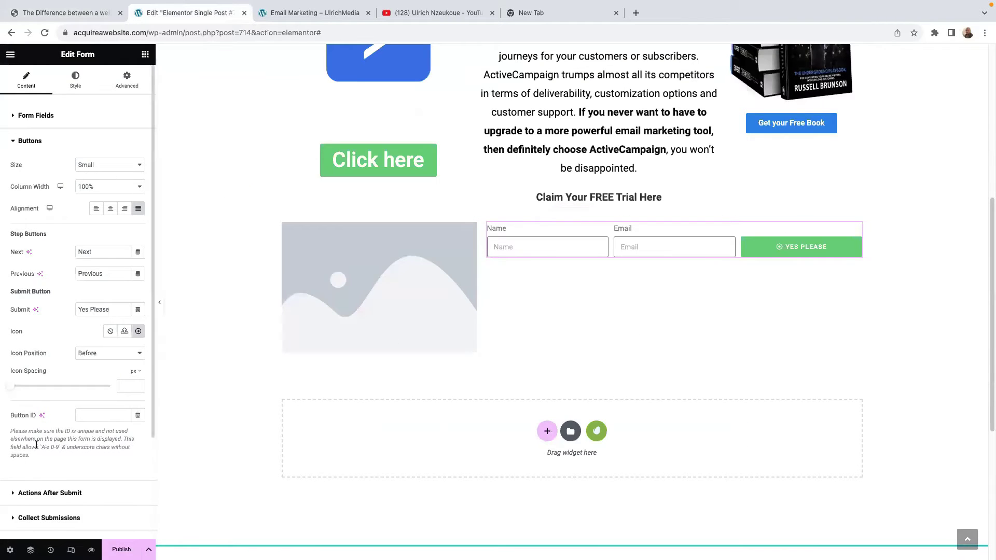
Review the form's available actions after submit, including the e-mail marketing integrations, and its Collect Submissions settings.
{"action": "scroll", "coordinate": [37, 449], "scroll_direction": "down", "scroll_amount": 1}
{"action": "scroll", "coordinate": [89, 369], "scroll_direction": "up", "scroll_amount": 1}
{"action": "scroll", "coordinate": [47, 464], "scroll_direction": "down", "scroll_amount": 1}
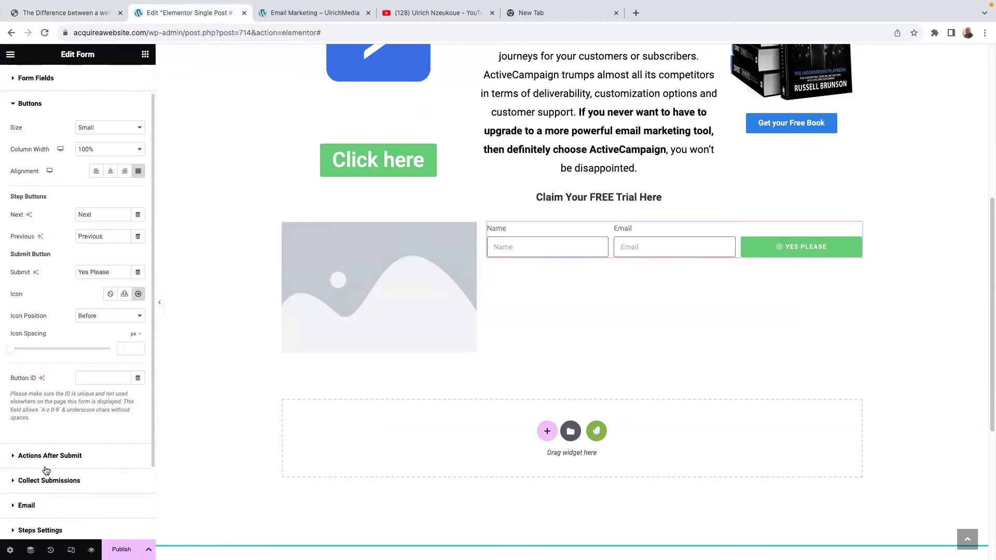
{"action": "left_click", "coordinate": [15, 456]}
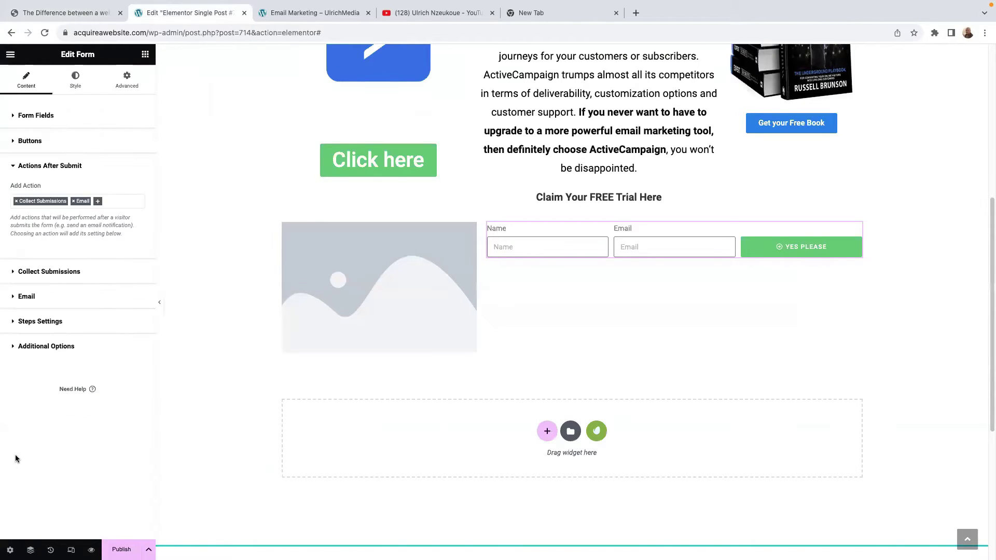
{"action": "left_click", "coordinate": [118, 201]}
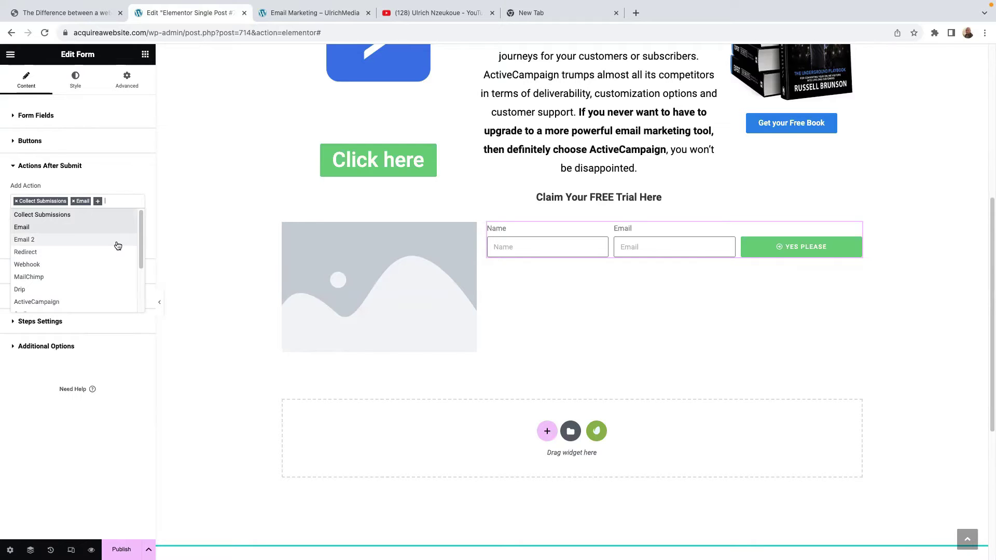
{"action": "scroll", "coordinate": [94, 262], "scroll_direction": "down", "scroll_amount": 3}
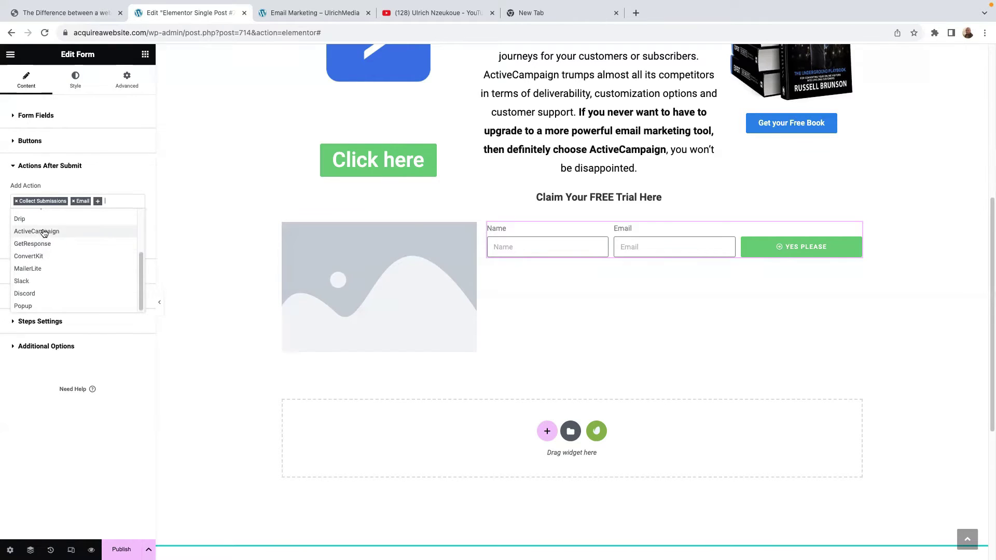
{"action": "left_click", "coordinate": [139, 177]}
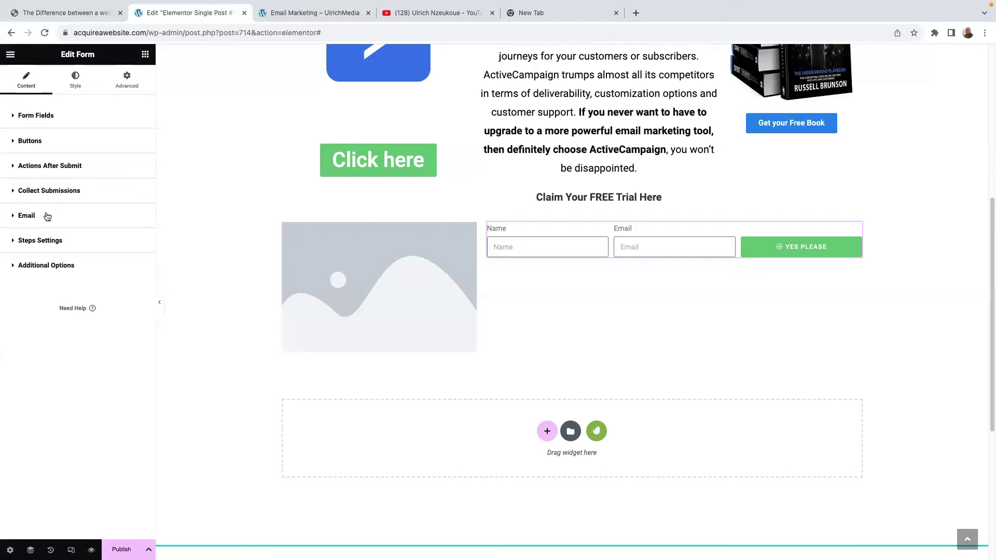
{"action": "left_click", "coordinate": [17, 193]}
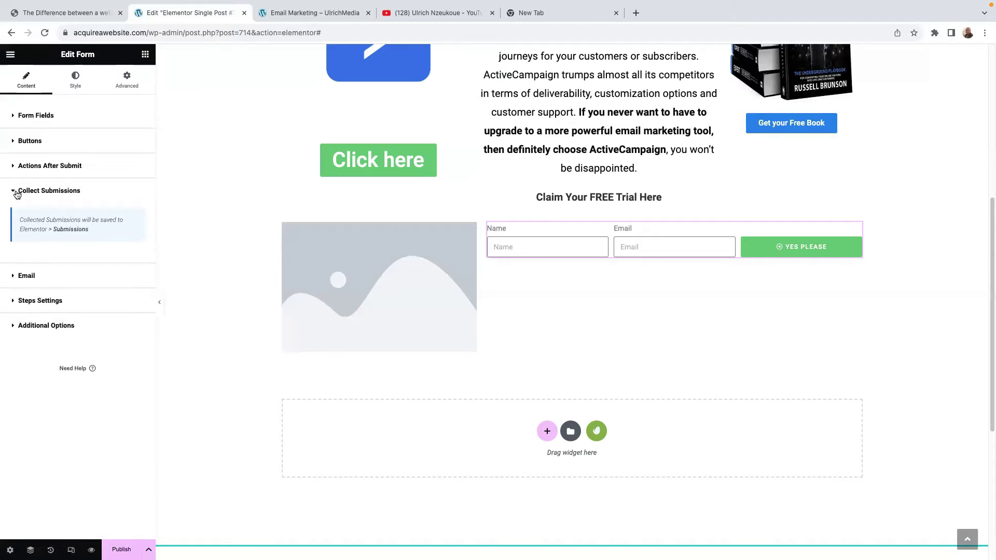
Replace the recipient address of the form's notification e-mail with the contact e-mail address.
{"action": "left_click", "coordinate": [14, 277]}
{"action": "left_click_drag", "start_coordinate": [110, 252], "coordinate": [3, 253]}
{"action": "key", "text": "Left"}
{"action": "key", "text": "ctrl+a"}
{"action": "type", "text": "c"}
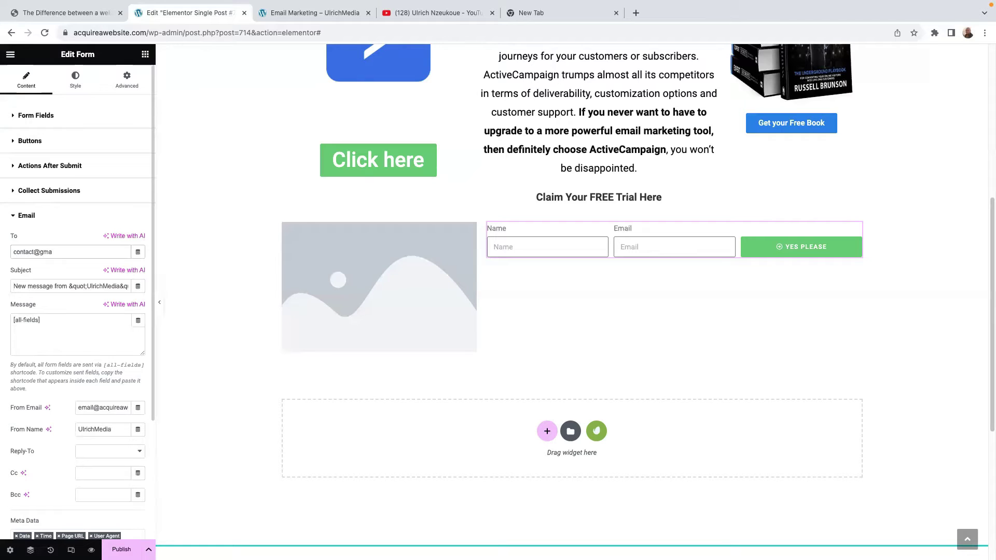
{"action": "left_click", "coordinate": [589, 231]}
Change the submit button's background color to dark green #537457 and review the form's Messages and Steps styling.
{"action": "left_click", "coordinate": [75, 80]}
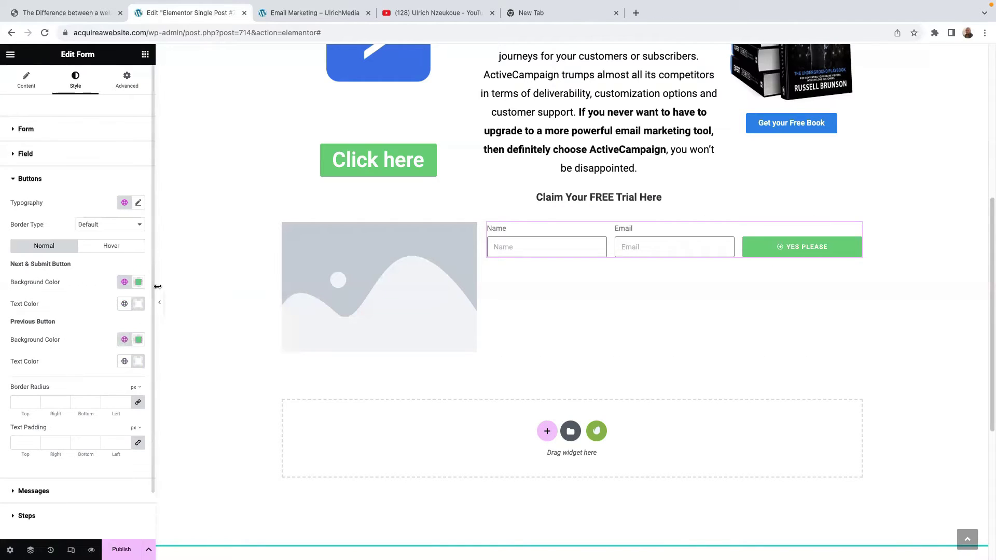
{"action": "left_click", "coordinate": [139, 283]}
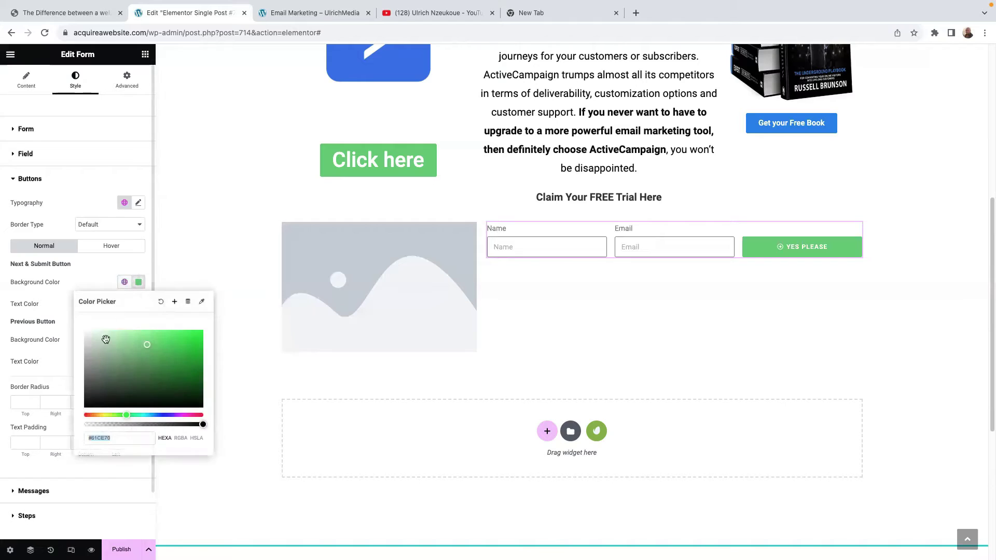
{"action": "mouse_move", "coordinate": [140, 349]}
{"action": "left_mouse_down"}
{"action": "mouse_move", "coordinate": [85, 391]}
{"action": "mouse_move", "coordinate": [117, 373]}
{"action": "left_mouse_up"}
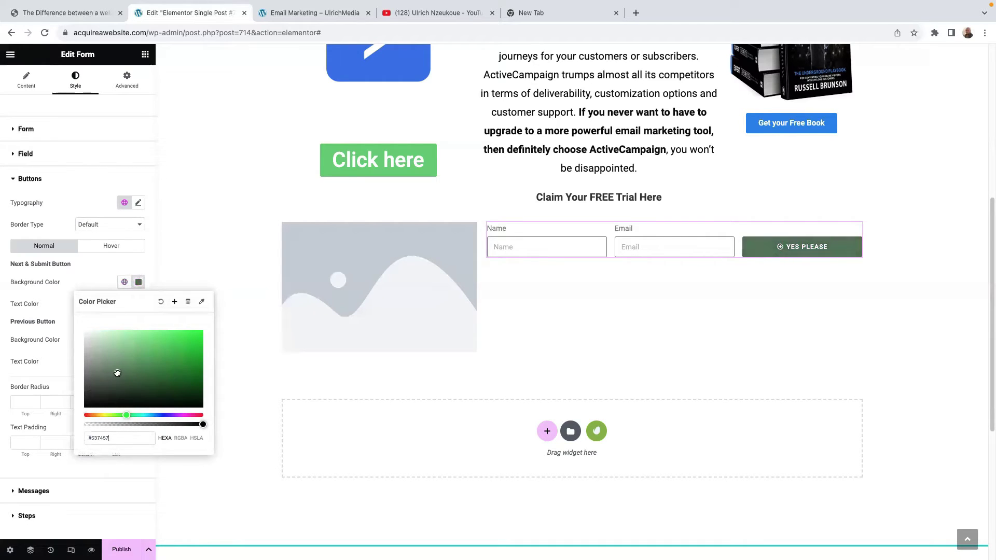
{"action": "left_click", "coordinate": [82, 274]}
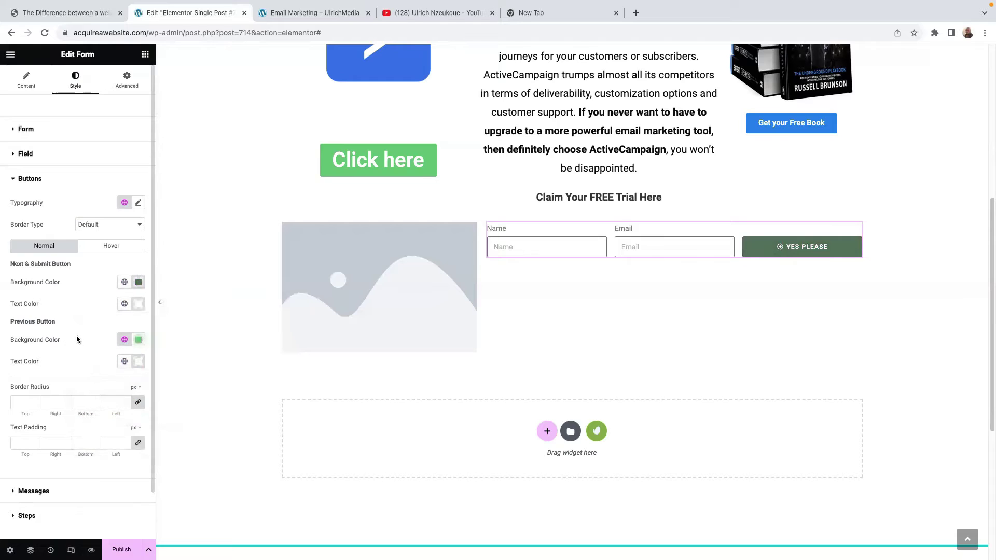
{"action": "left_click", "coordinate": [16, 492]}
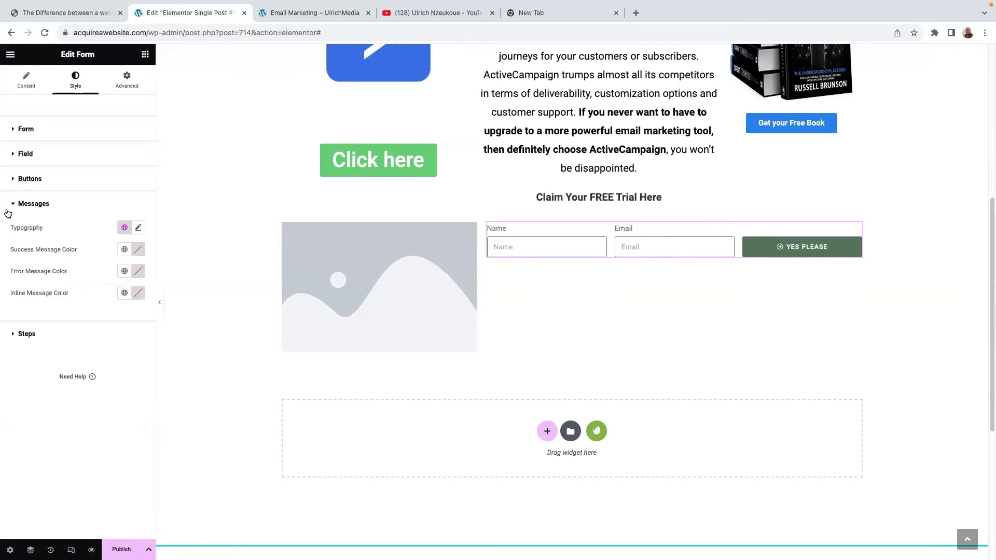
{"action": "left_click", "coordinate": [15, 334]}
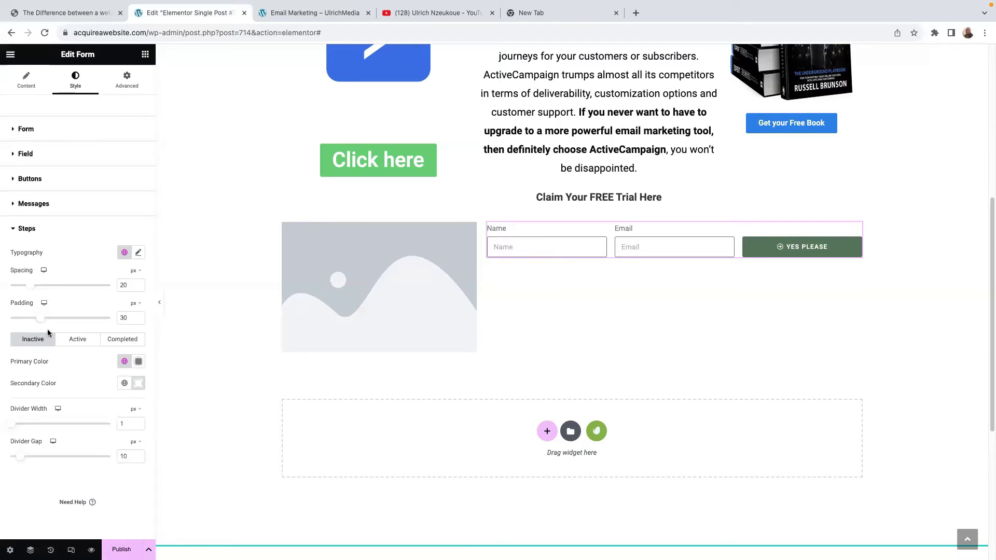
Unlink the form's padding values and set only the top padding to 97 px.
{"action": "left_click", "coordinate": [127, 80]}
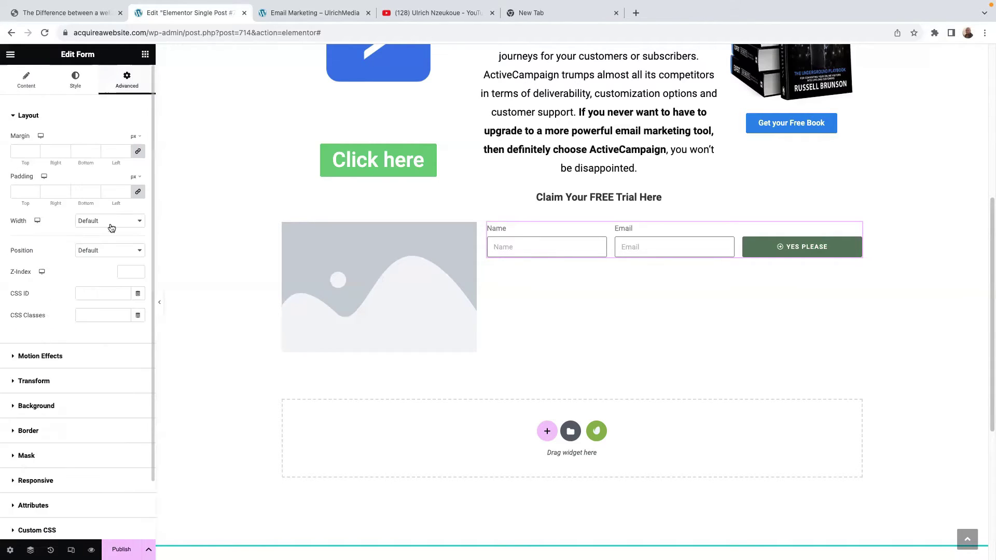
{"action": "left_click", "coordinate": [139, 193]}
{"action": "left_click", "coordinate": [35, 191]}
{"action": "left_click", "coordinate": [34, 190]}
{"action": "left_click", "coordinate": [34, 190]}
{"action": "left_click", "coordinate": [34, 191]}
{"action": "left_click", "coordinate": [35, 191]}
{"action": "left_click", "coordinate": [35, 190]}
{"action": "left_click", "coordinate": [34, 191]}
{"action": "left_click", "coordinate": [34, 190]}
{"action": "left_click", "coordinate": [34, 191]}
{"action": "left_click", "coordinate": [34, 190]}
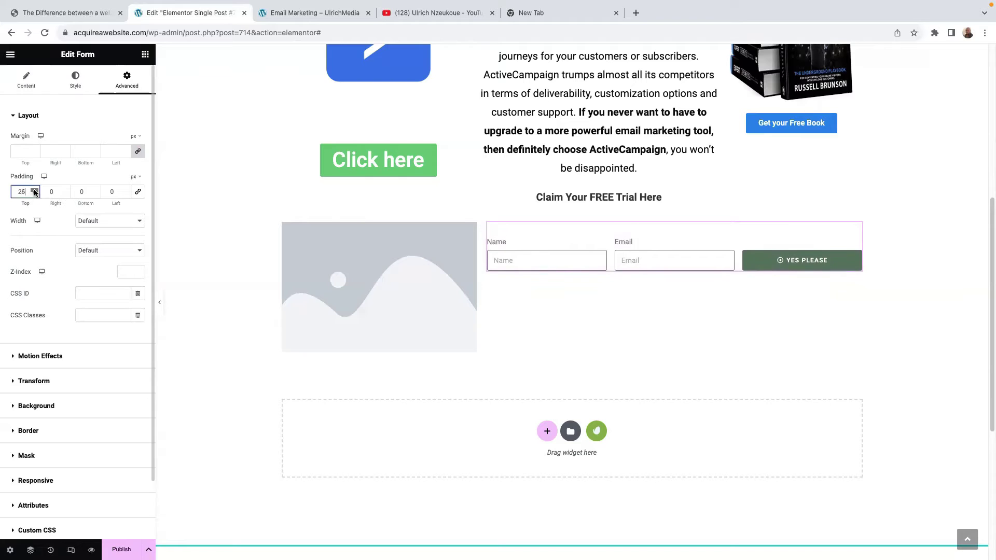
{"action": "left_click", "coordinate": [34, 190]}
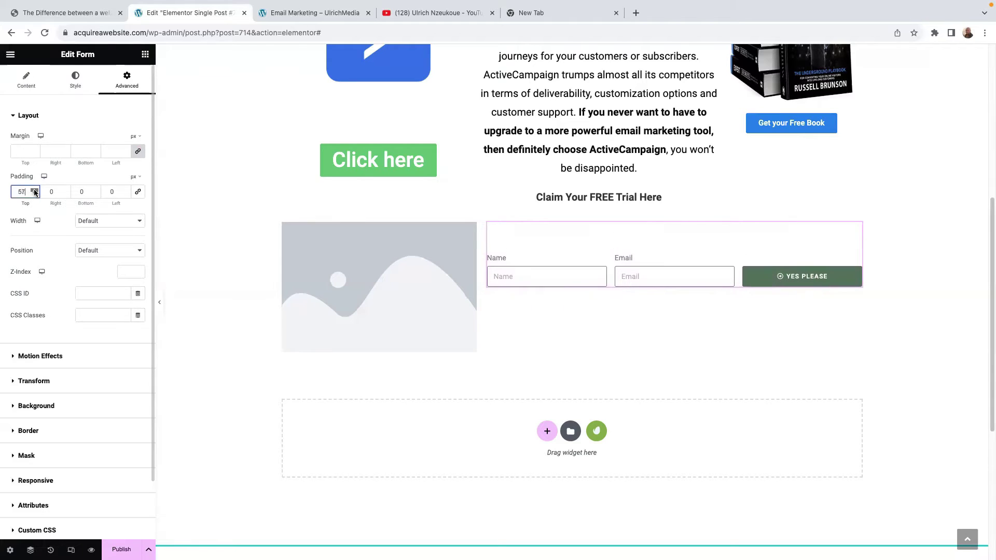
{"action": "left_click", "coordinate": [34, 190]}
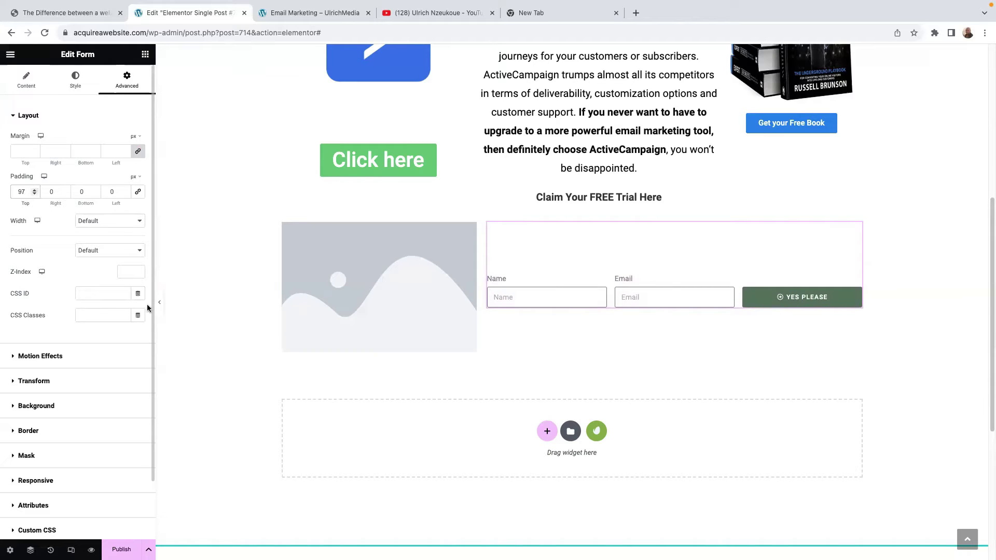
Insert Book-Cover-1.jpg from the media library into the Image widget beside the form and set its size to Medium - 300 x 300.
{"action": "left_click", "coordinate": [393, 277]}
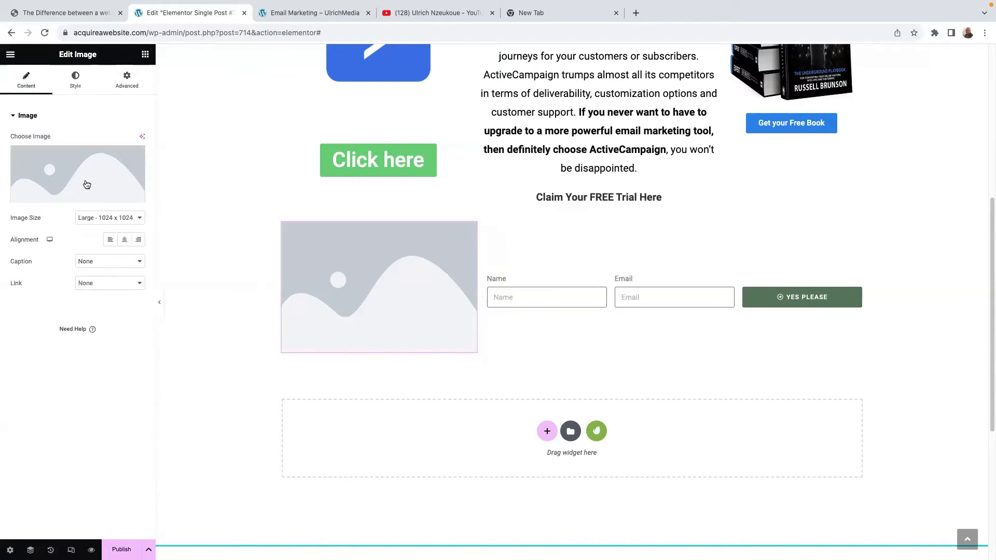
{"action": "left_click", "coordinate": [114, 191]}
{"action": "scroll", "coordinate": [225, 196], "scroll_direction": "down", "scroll_amount": 5}
{"action": "left_click", "coordinate": [238, 270]}
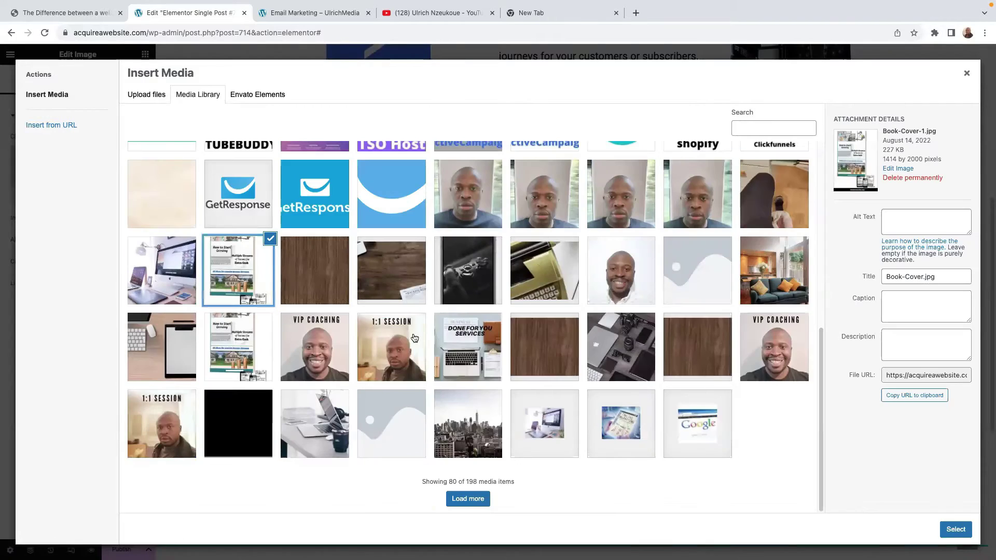
{"action": "left_click", "coordinate": [956, 530]}
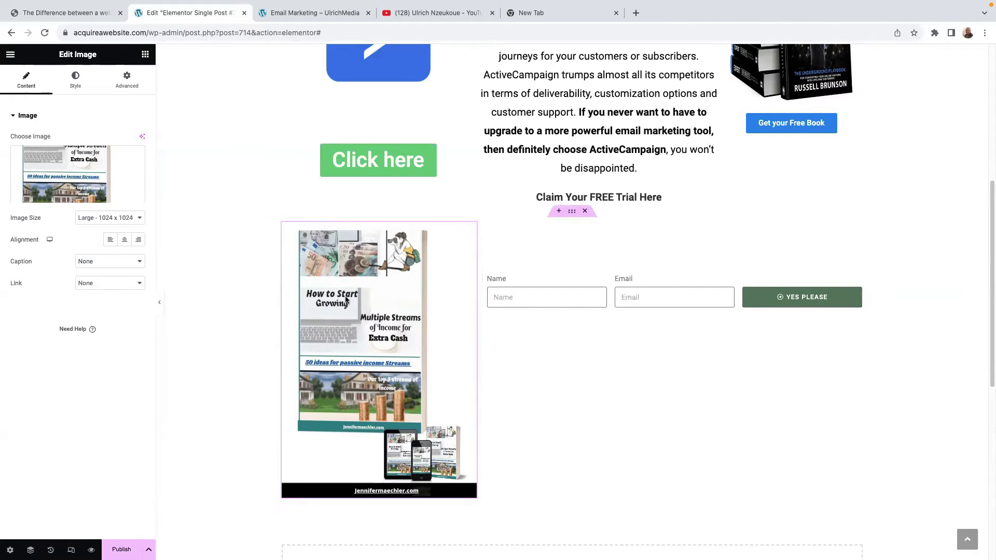
{"action": "left_click", "coordinate": [133, 218]}
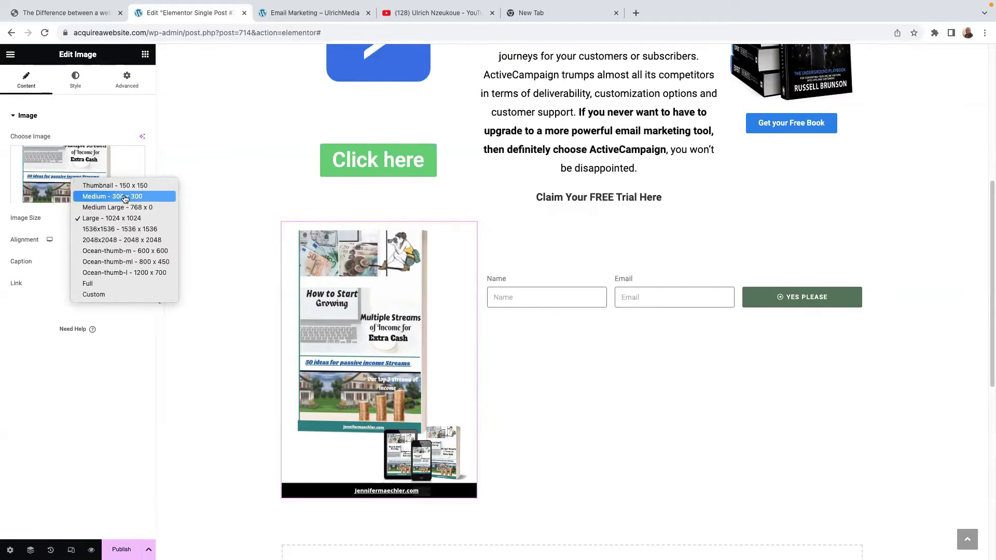
{"action": "left_click", "coordinate": [124, 197]}
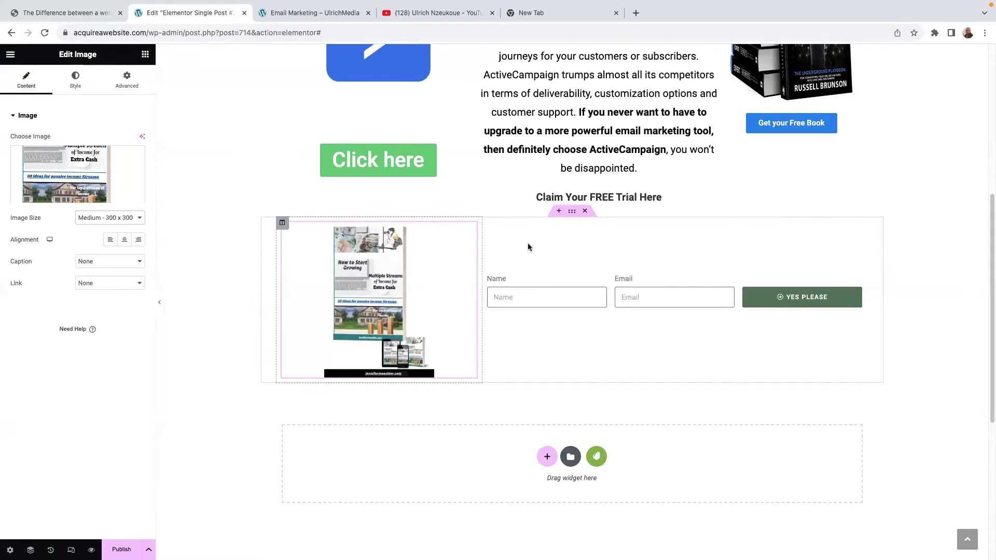
Give the opt-in form section a classic background using the plain beige textured image from the media library.
{"action": "left_click", "coordinate": [572, 212]}
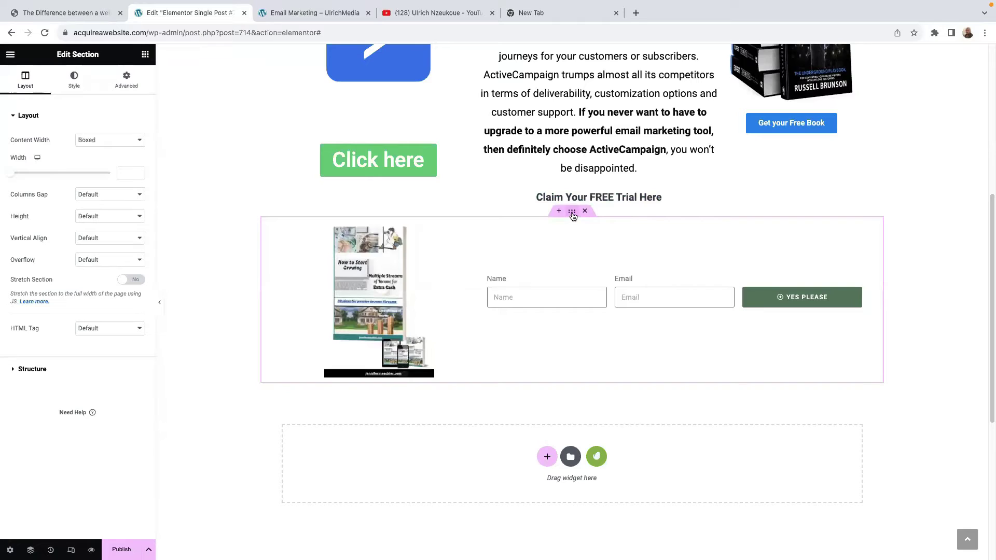
{"action": "left_click", "coordinate": [72, 83]}
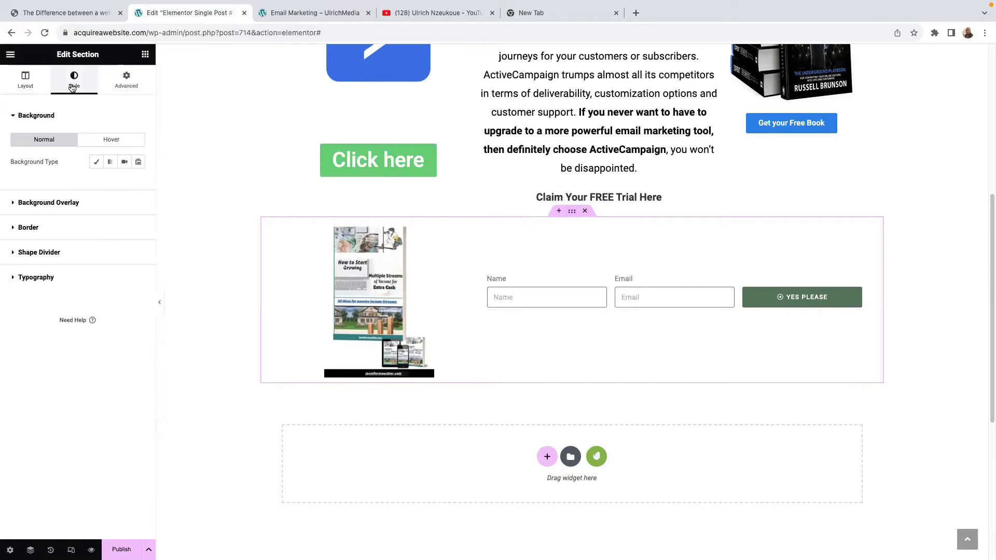
{"action": "left_click", "coordinate": [97, 163]}
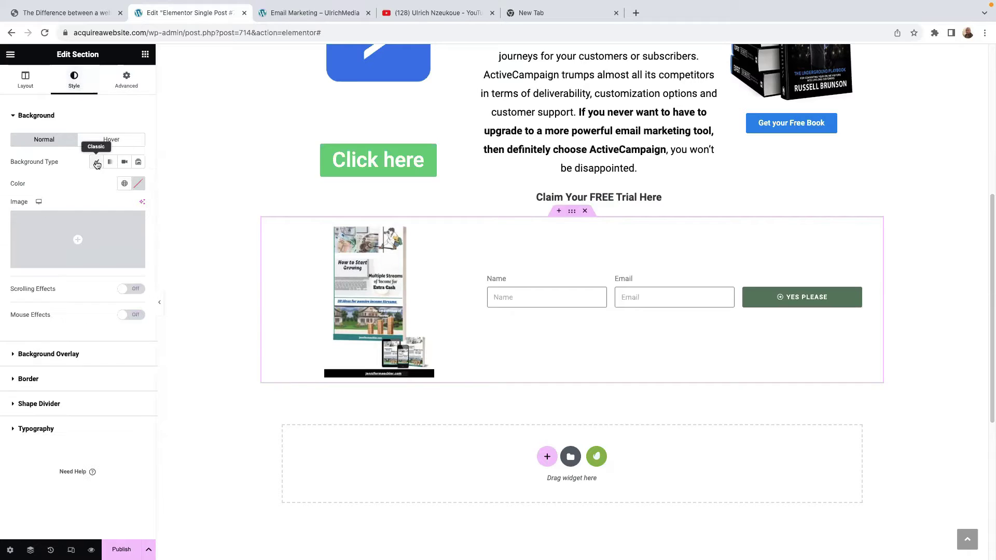
{"action": "left_click", "coordinate": [79, 241]}
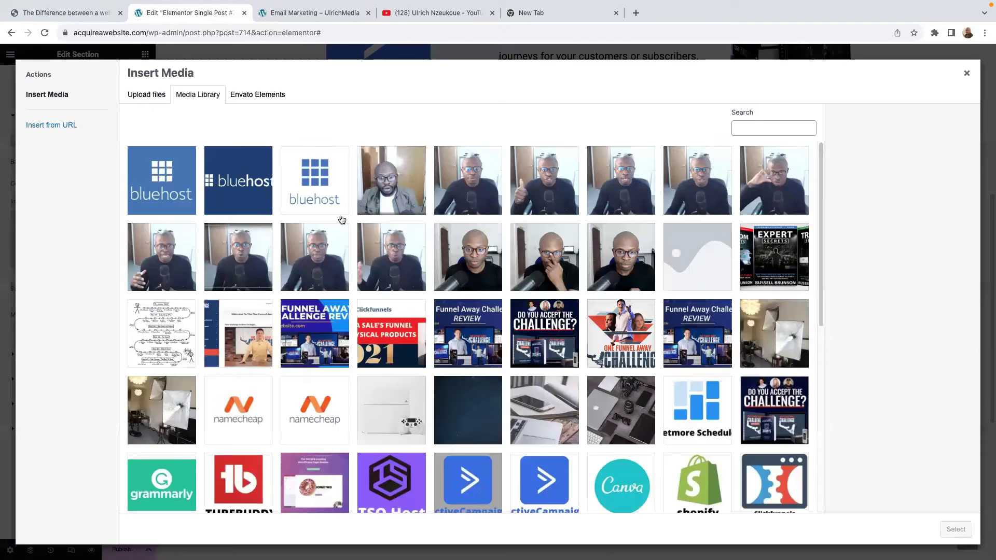
{"action": "scroll", "coordinate": [467, 235], "scroll_direction": "down", "scroll_amount": 3}
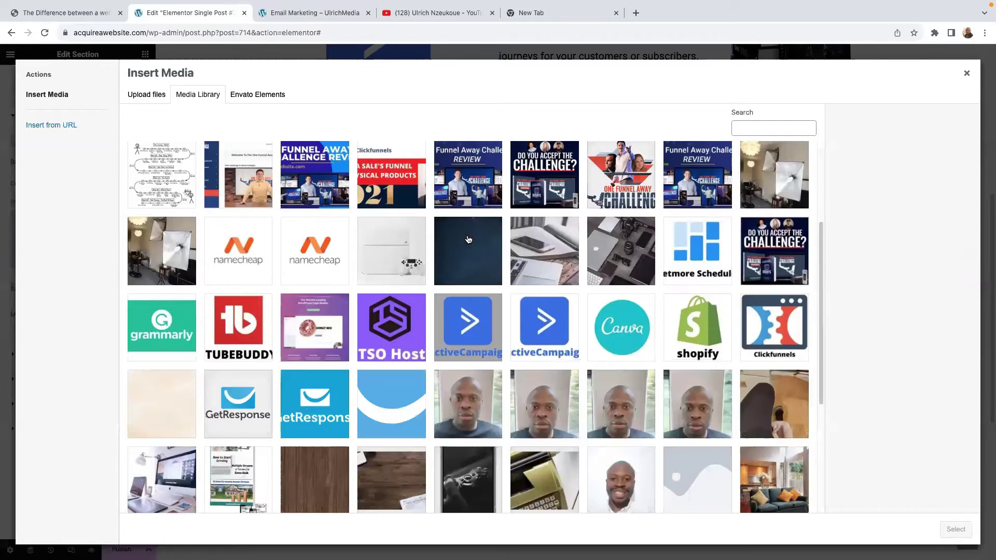
{"action": "left_click", "coordinate": [147, 399]}
{"action": "left_click", "coordinate": [955, 529]}
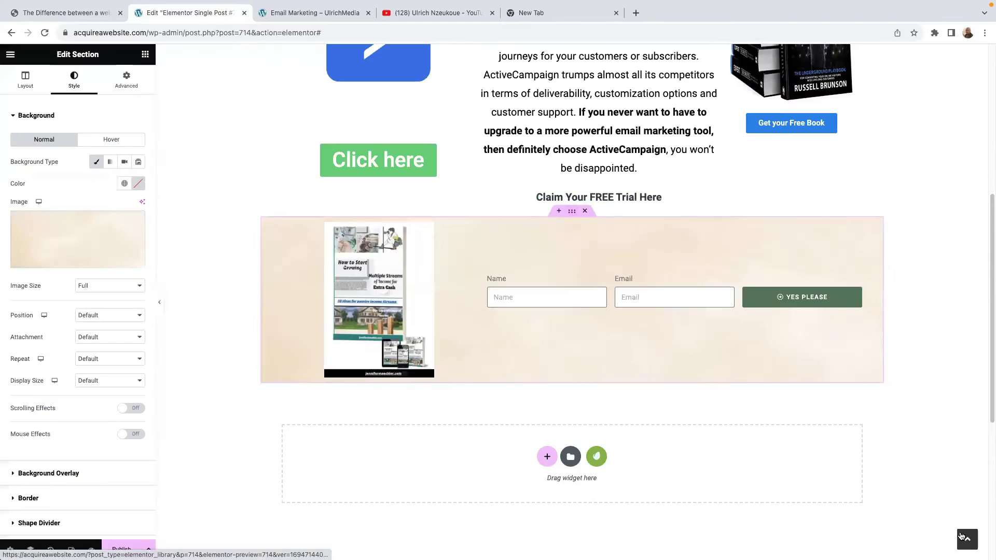
Add a Heading widget above the opt-in form in the column beside the book cover.
{"action": "left_click", "coordinate": [145, 54]}
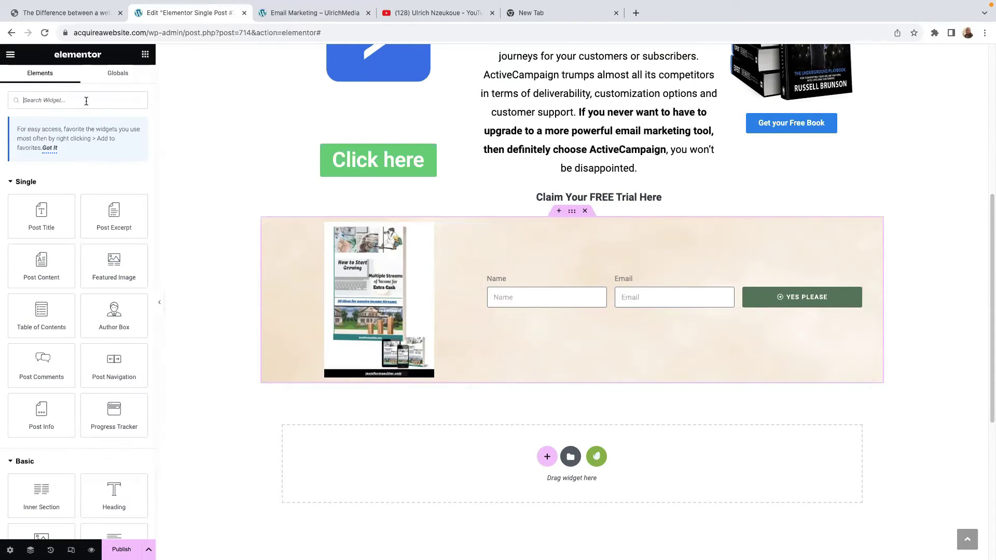
{"action": "left_click_drag", "start_coordinate": [114, 504], "coordinate": [634, 287]}
{"action": "left_click_drag", "start_coordinate": [635, 247], "coordinate": [630, 246]}
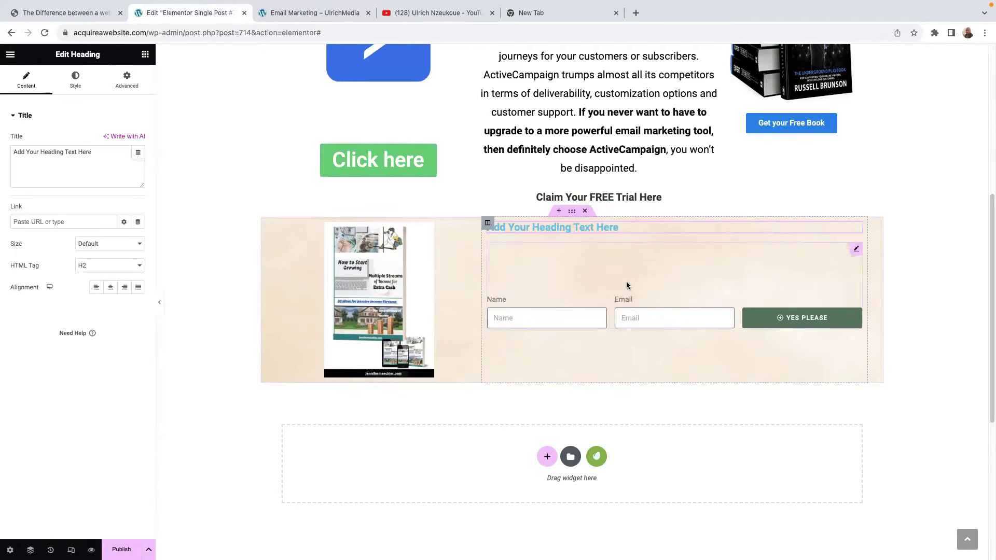
Replace the heading's placeholder with "Want a splendid win? download my fabulous side hustle guide", copied from the reference blog post.
{"action": "left_click", "coordinate": [313, 17]}
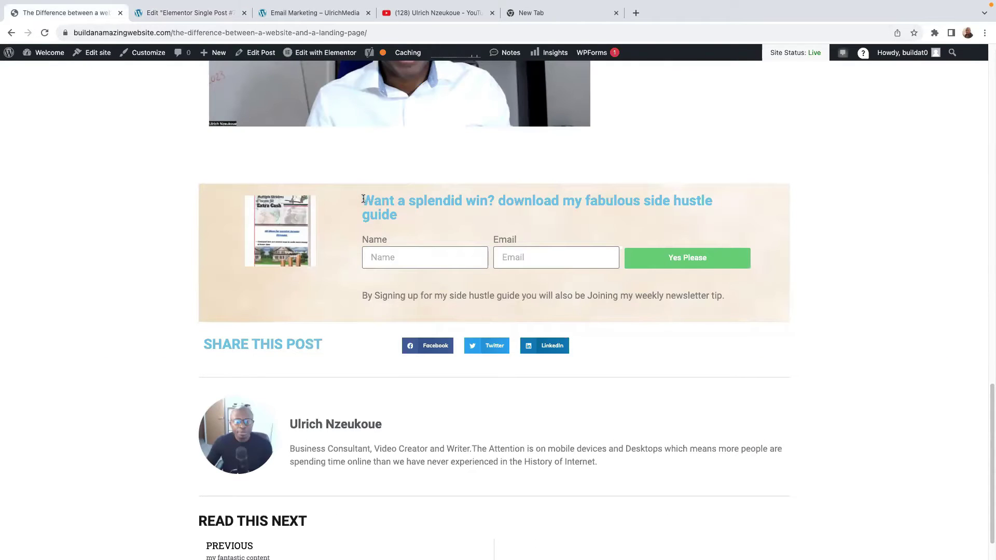
{"action": "left_click_drag", "start_coordinate": [363, 199], "coordinate": [459, 211]}
{"action": "right_click", "coordinate": [456, 203]}
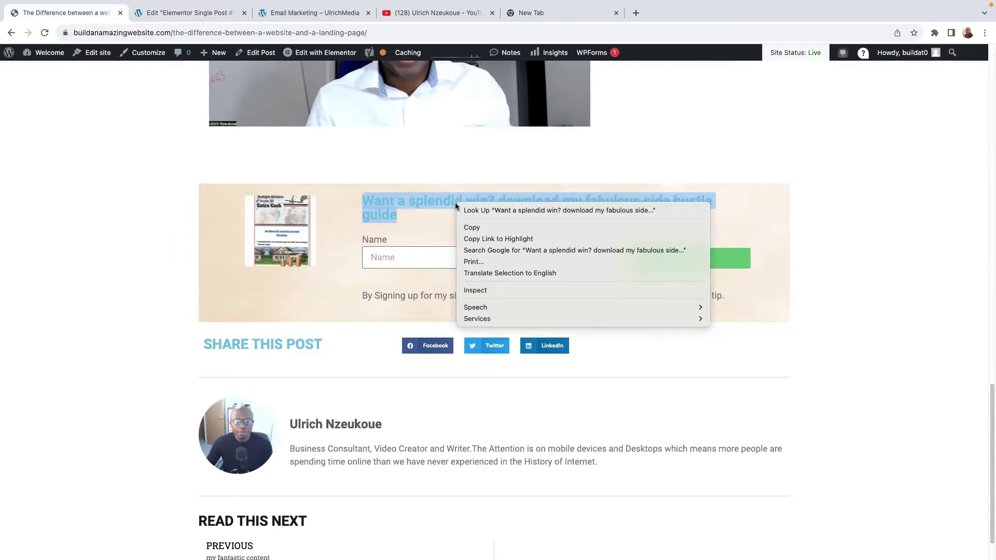
{"action": "left_click", "coordinate": [486, 230]}
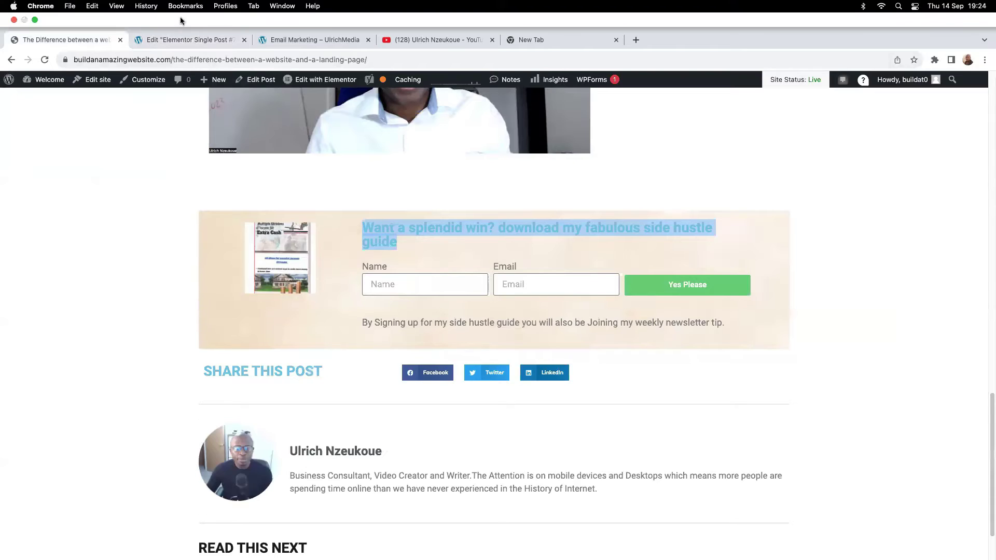
{"action": "left_click", "coordinate": [173, 39]}
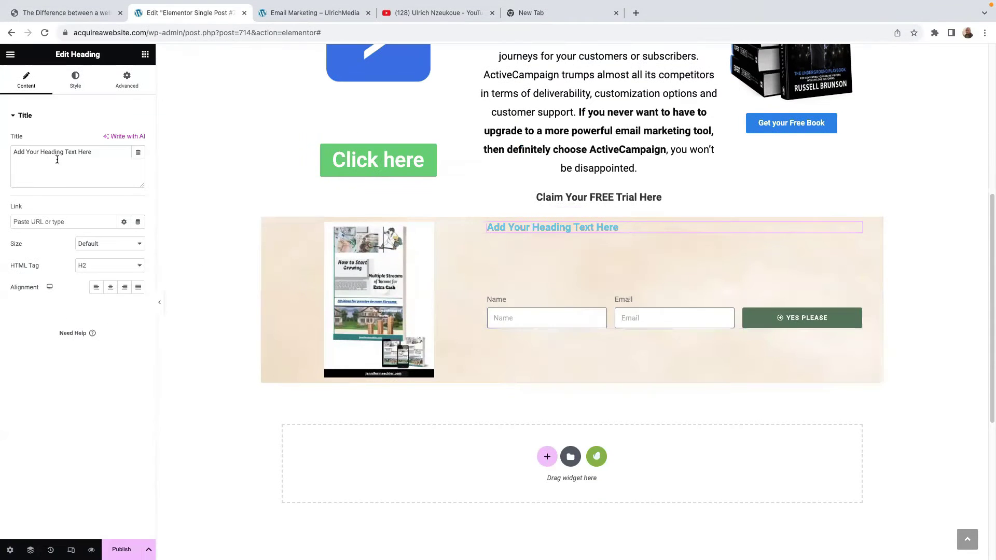
{"action": "left_click_drag", "start_coordinate": [101, 147], "coordinate": [2, 143]}
{"action": "key", "text": "BackSpace"}
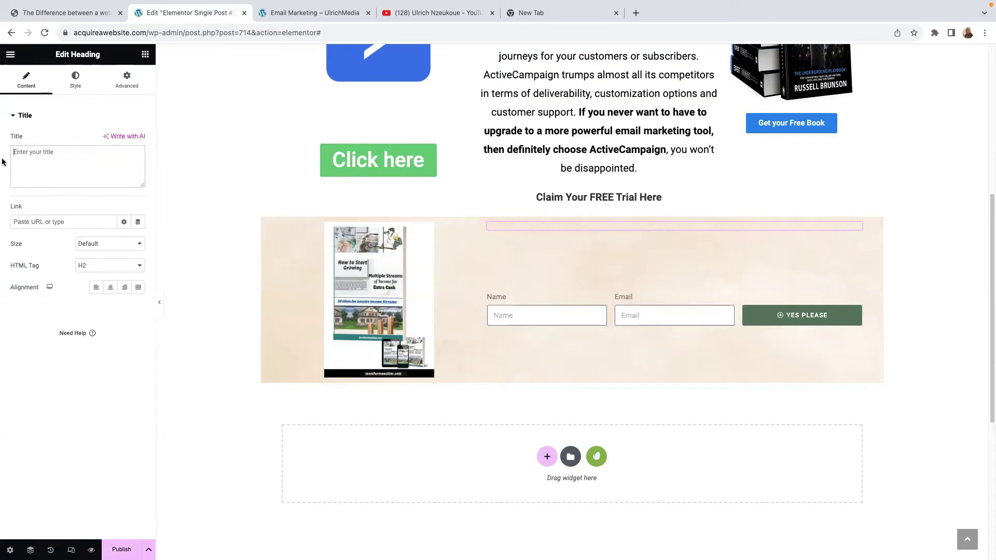
{"action": "right_click", "coordinate": [33, 152]}
{"action": "left_click", "coordinate": [59, 224]}
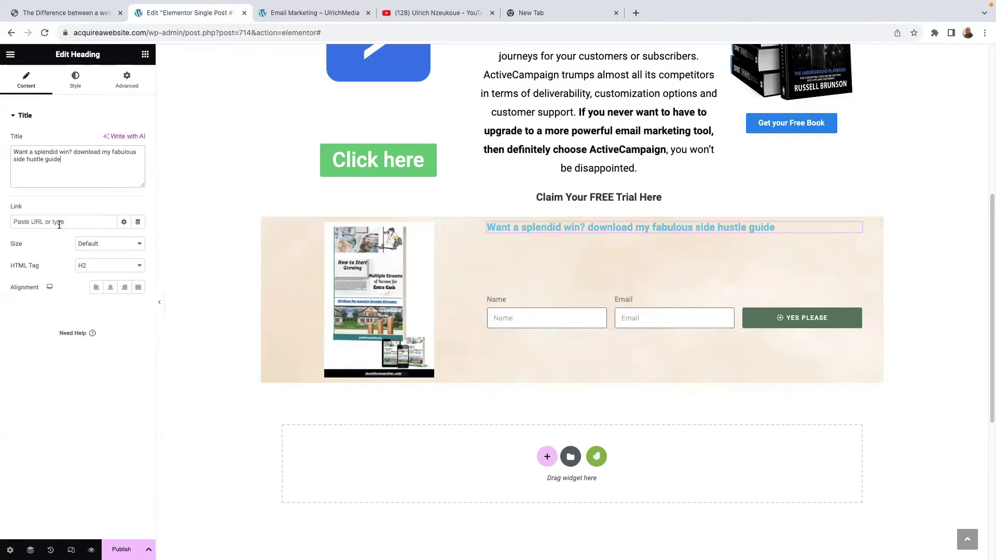
Set the opt-in heading's HTML tag to H1 and try centre alignment before aligning it left.
{"action": "left_click", "coordinate": [98, 267]}
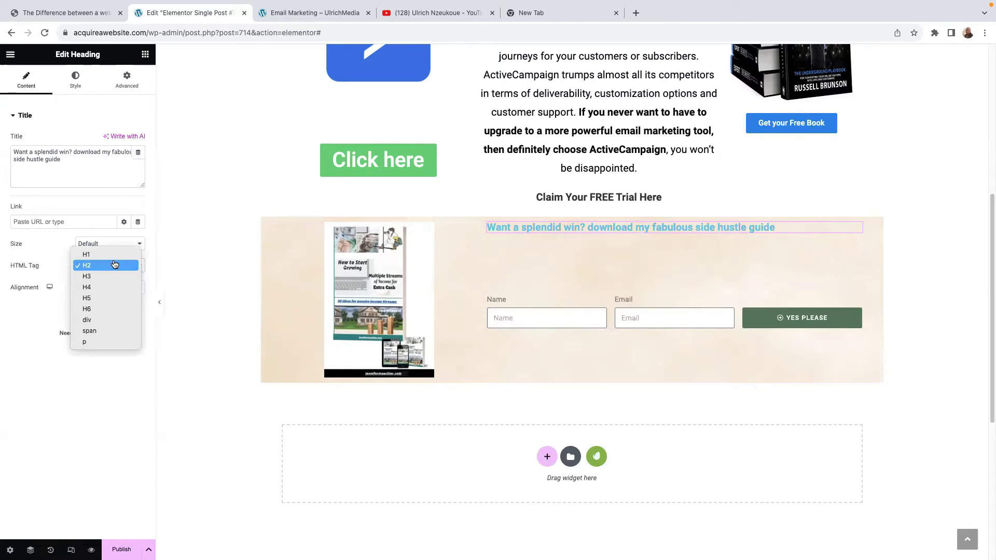
{"action": "left_click", "coordinate": [105, 253]}
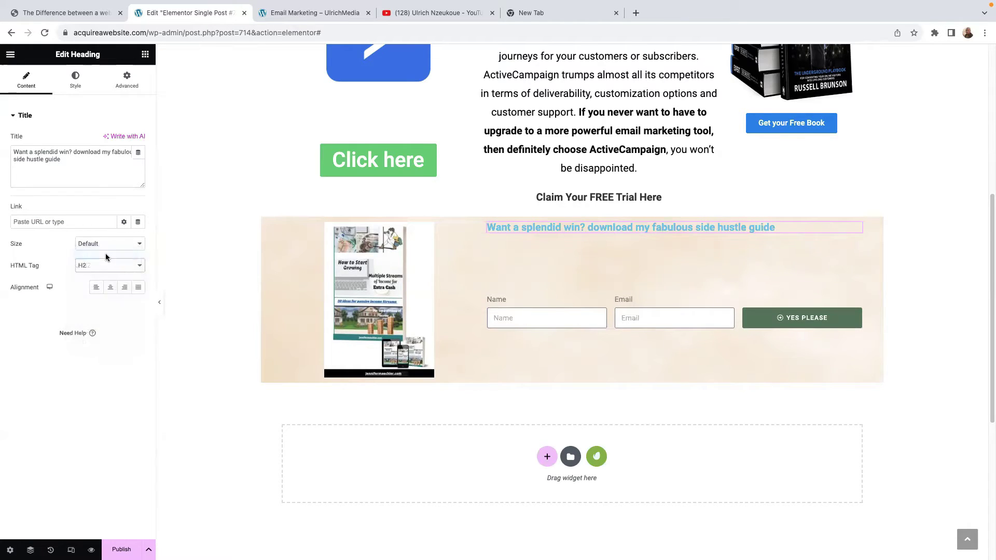
{"action": "left_click", "coordinate": [114, 292]}
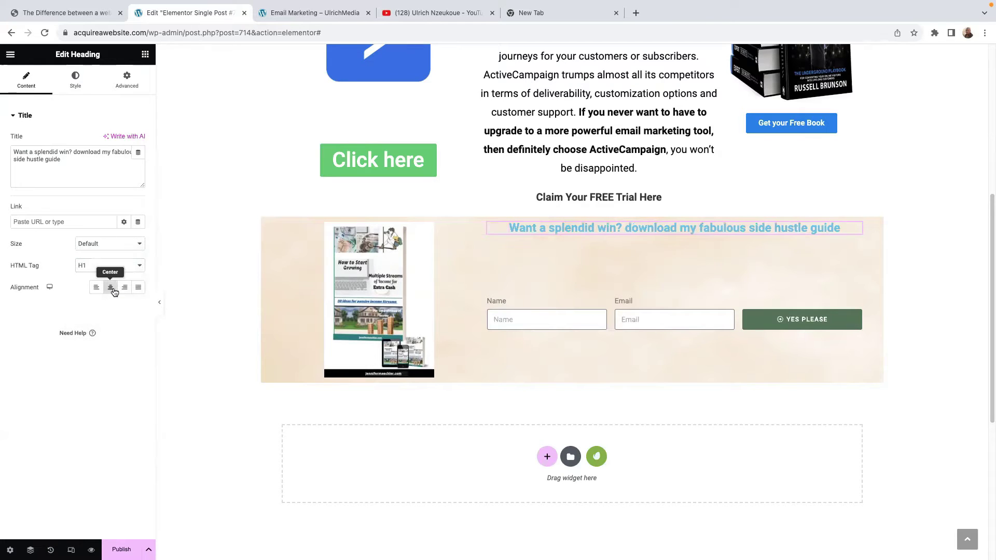
{"action": "left_click", "coordinate": [97, 292]}
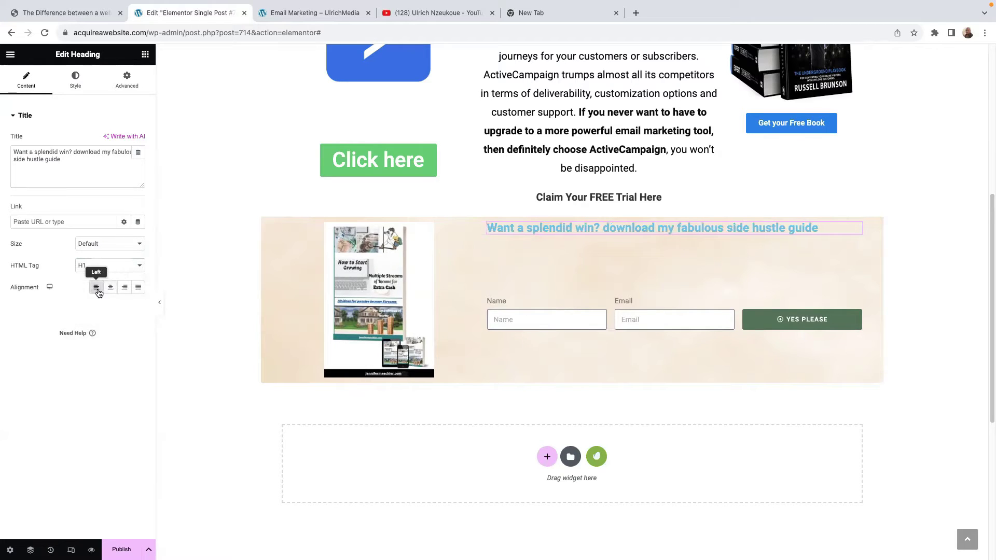
Set the opt-in heading's typography to the Poppins family at 20 px with a line height of 46 px.
{"action": "left_click", "coordinate": [75, 80]}
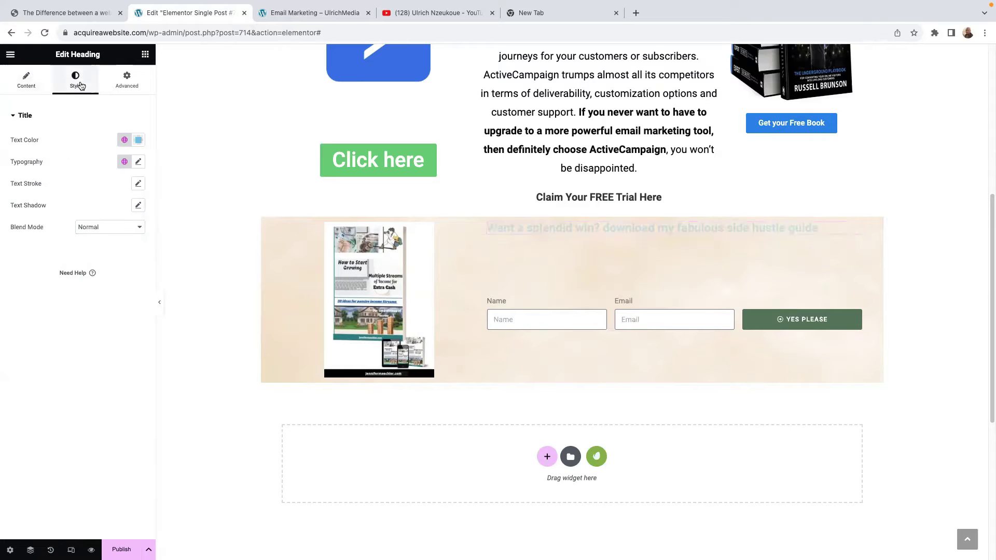
{"action": "left_click", "coordinate": [139, 163]}
{"action": "mouse_move", "coordinate": [19, 246]}
{"action": "left_mouse_down"}
{"action": "mouse_move", "coordinate": [44, 249]}
{"action": "mouse_move", "coordinate": [29, 255]}
{"action": "left_mouse_up"}
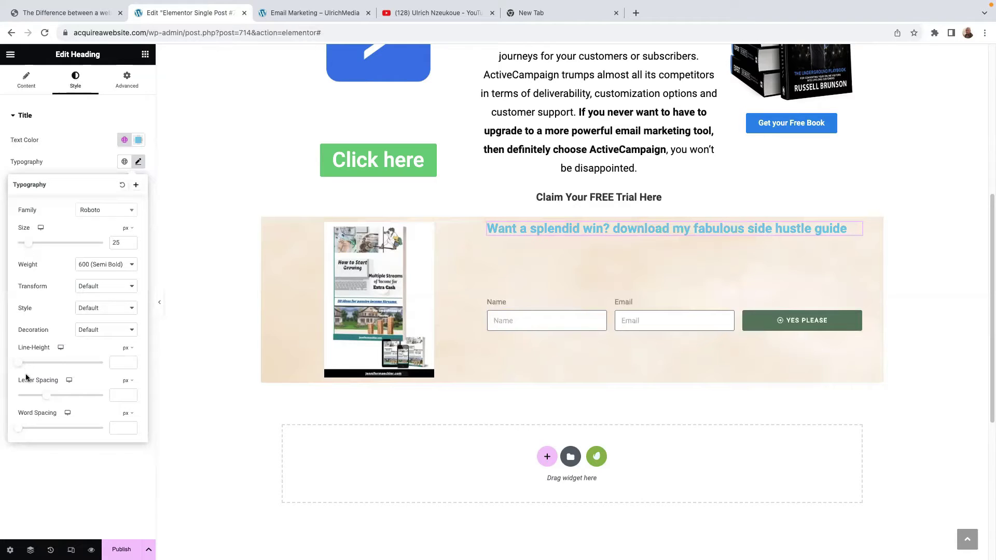
{"action": "left_click", "coordinate": [113, 210]}
{"action": "type", "text": "popp"}
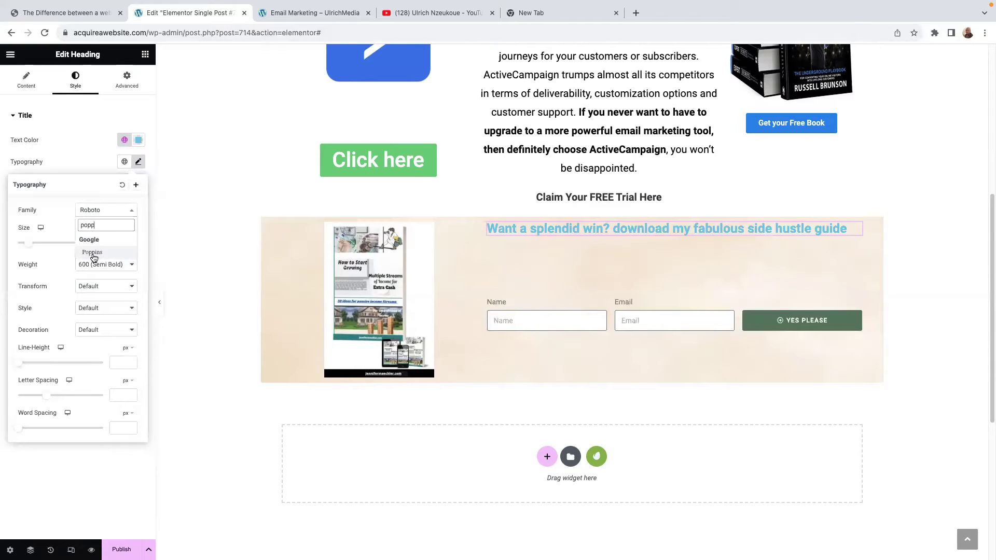
{"action": "left_click", "coordinate": [93, 254]}
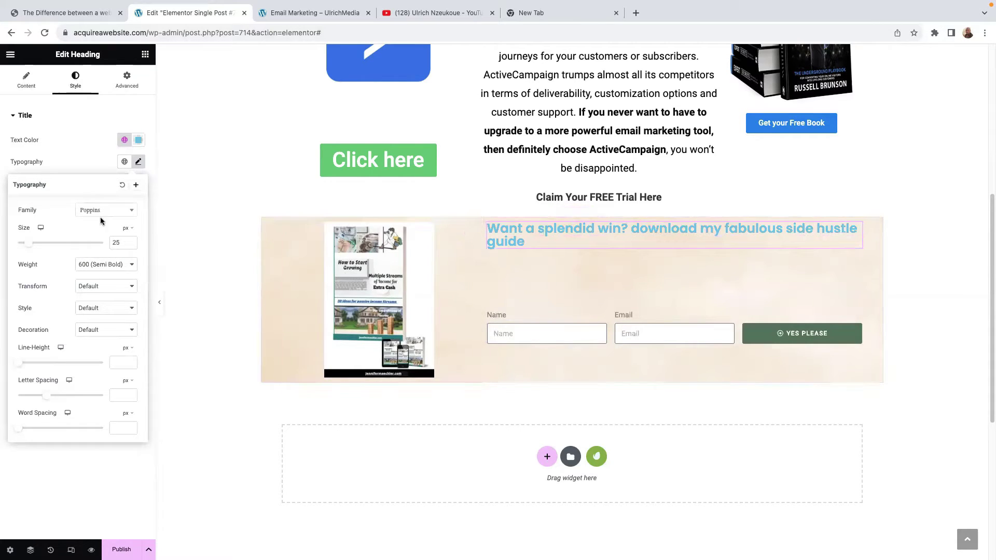
{"action": "left_click_drag", "start_coordinate": [29, 246], "coordinate": [26, 247]}
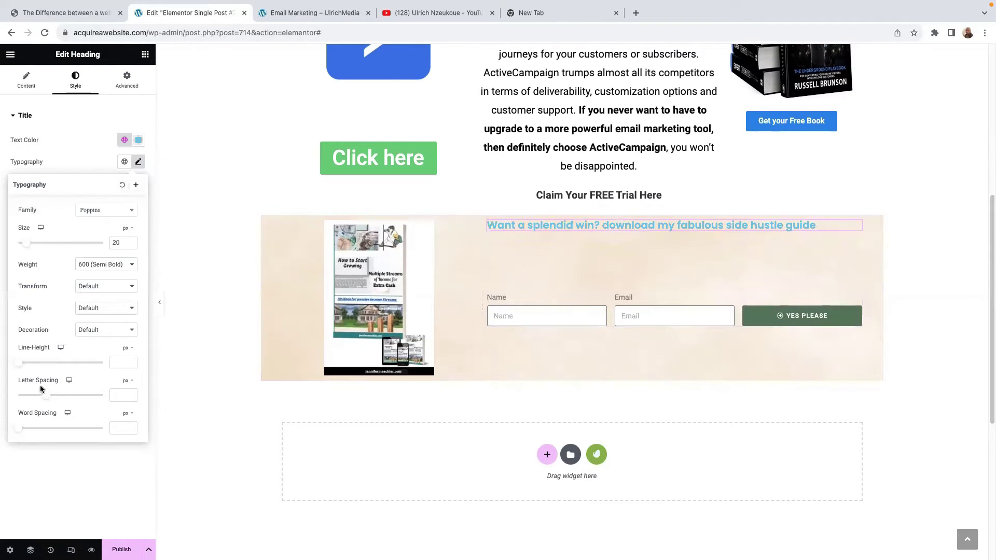
{"action": "left_click_drag", "start_coordinate": [18, 363], "coordinate": [57, 366]}
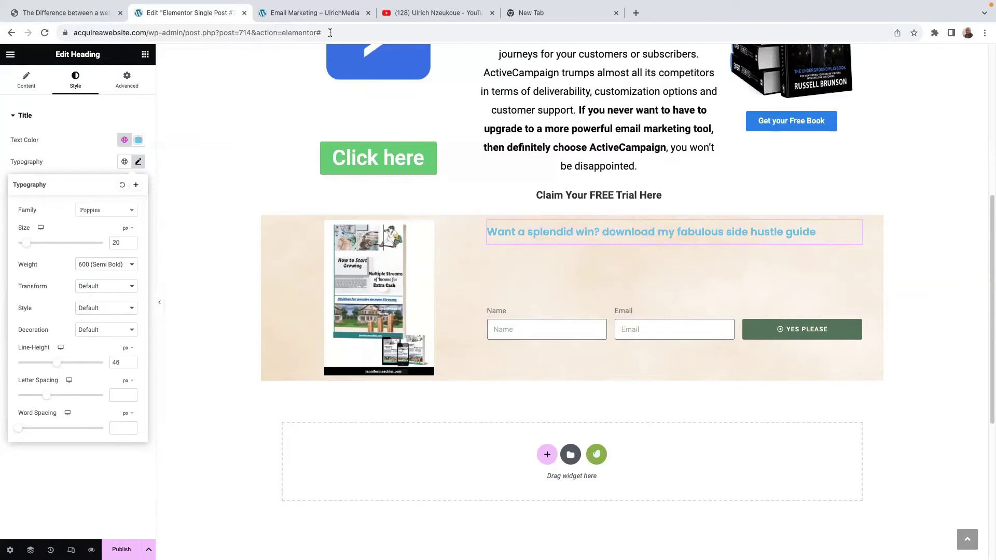
Check the opt-in box on the reference blog post and add a Text Editor widget below the form in the template.
{"action": "left_click", "coordinate": [317, 12]}
{"action": "left_click", "coordinate": [53, 14]}
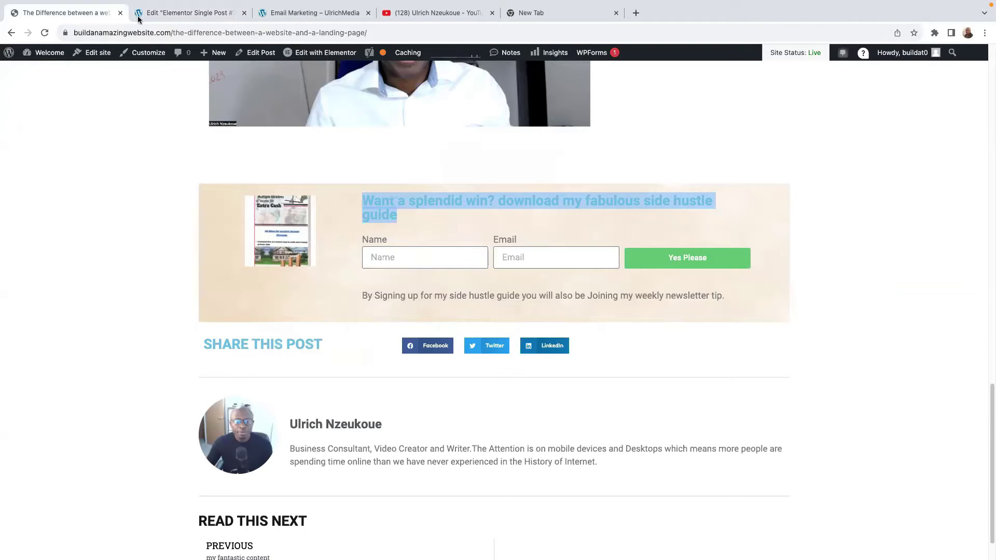
{"action": "mouse_move", "coordinate": [146, 0]}
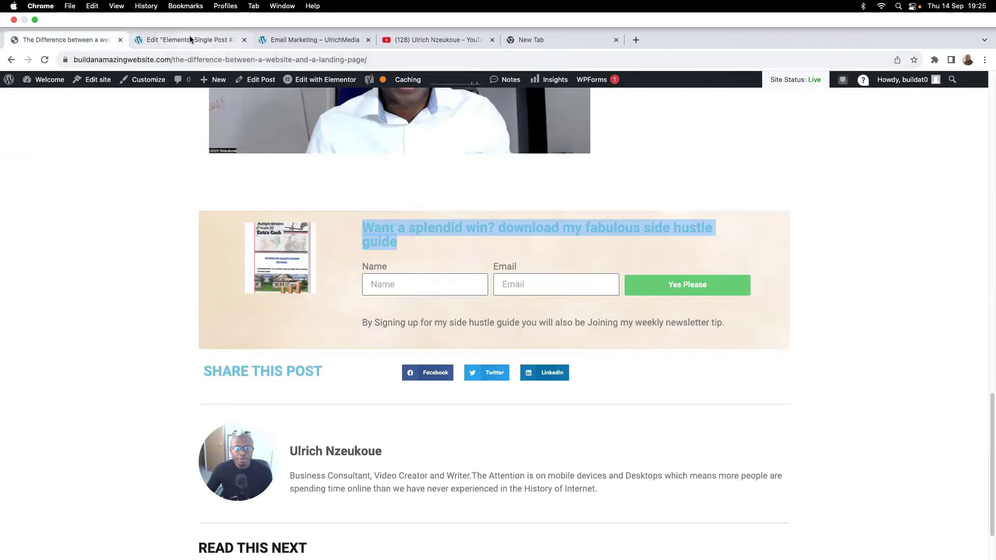
{"action": "left_click", "coordinate": [189, 36]}
{"action": "left_click", "coordinate": [145, 54]}
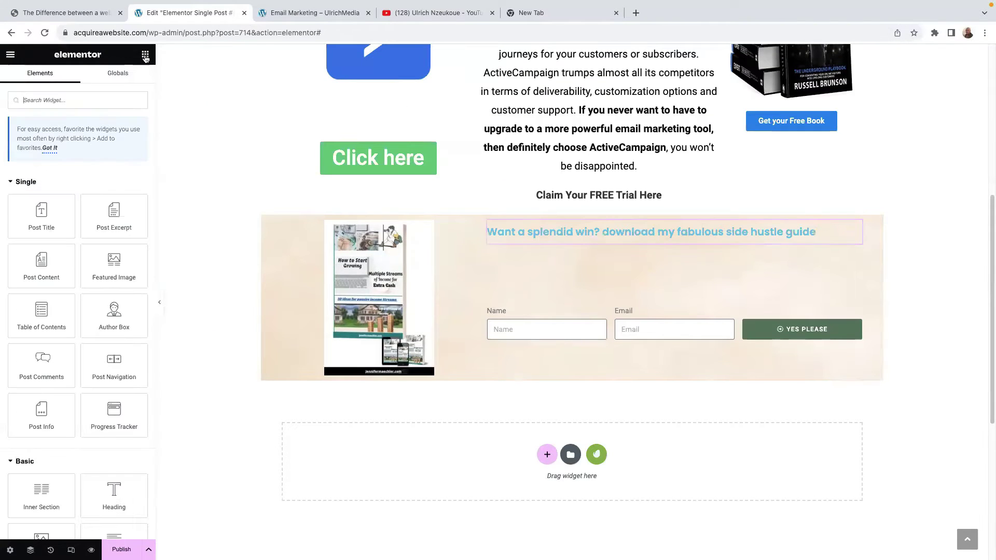
{"action": "scroll", "coordinate": [106, 365], "scroll_direction": "down", "scroll_amount": 3}
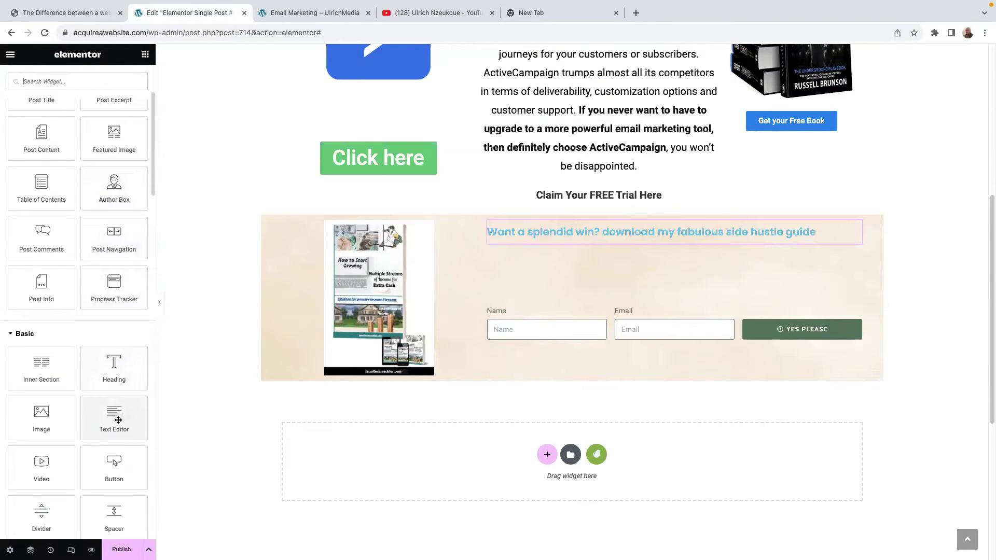
{"action": "left_click_drag", "start_coordinate": [118, 422], "coordinate": [581, 309]}
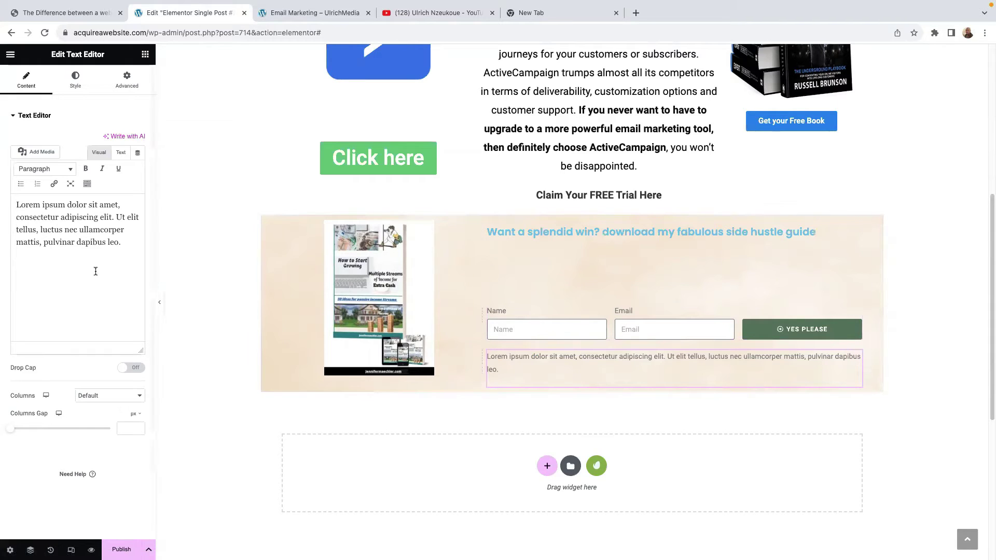
Replace the placeholder paragraph with "By Signing up for my side hustle guide you will also be Joining my weekly newsletter tip.", copied from the reference post.
{"action": "key", "text": "ctrl+a"}
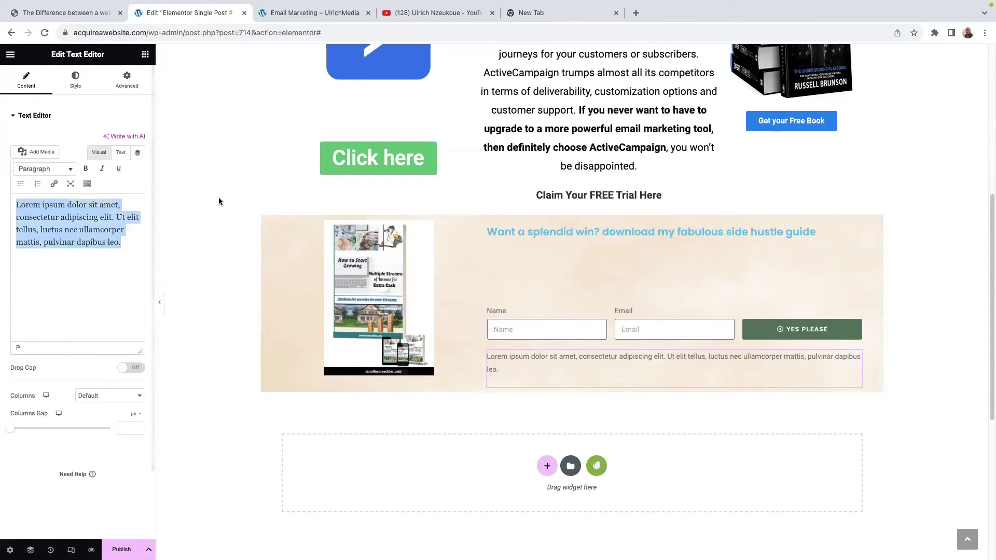
{"action": "key", "text": "BackSpace"}
{"action": "left_click", "coordinate": [304, 13]}
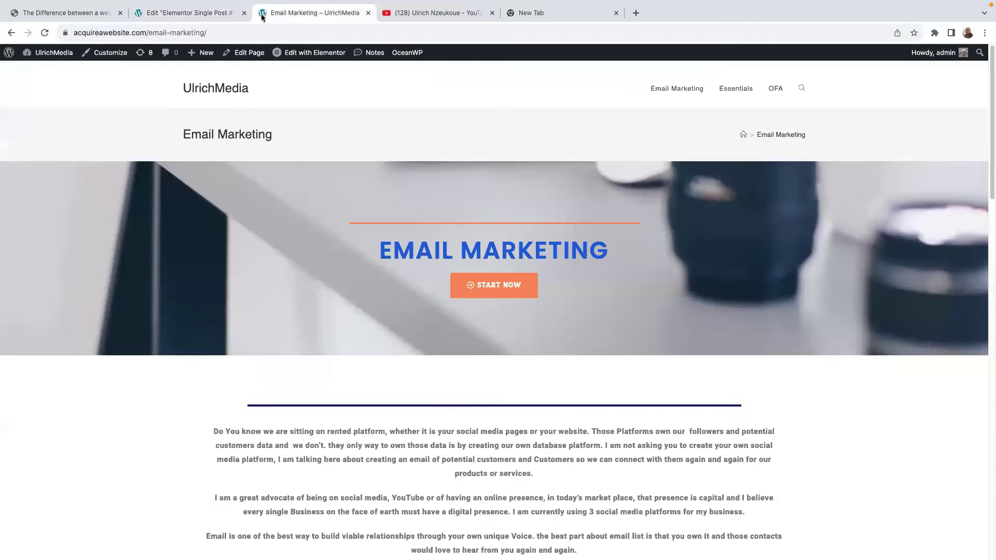
{"action": "left_click", "coordinate": [80, 12]}
{"action": "left_click_drag", "start_coordinate": [362, 297], "coordinate": [725, 298]}
{"action": "right_click", "coordinate": [713, 300]}
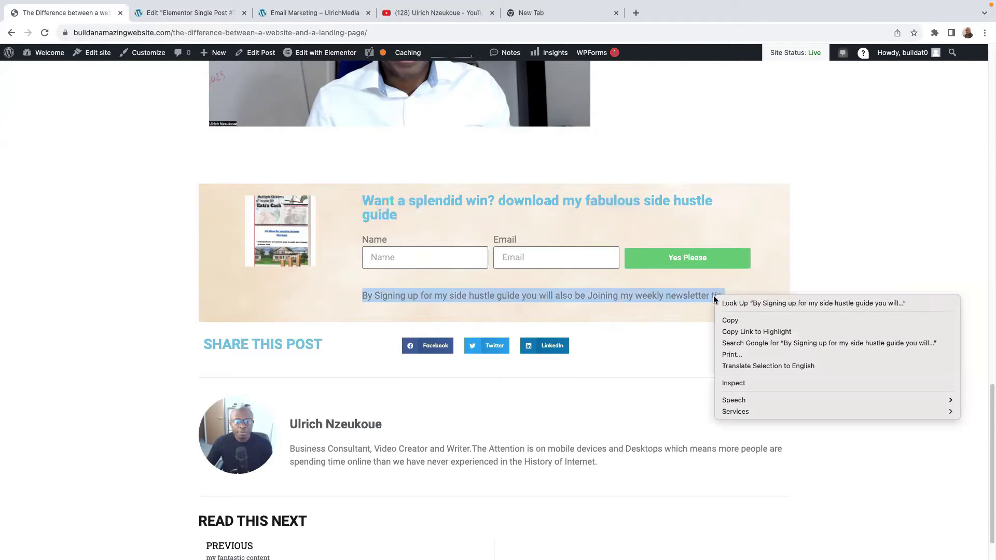
{"action": "left_click", "coordinate": [729, 320]}
{"action": "left_click", "coordinate": [178, 13]}
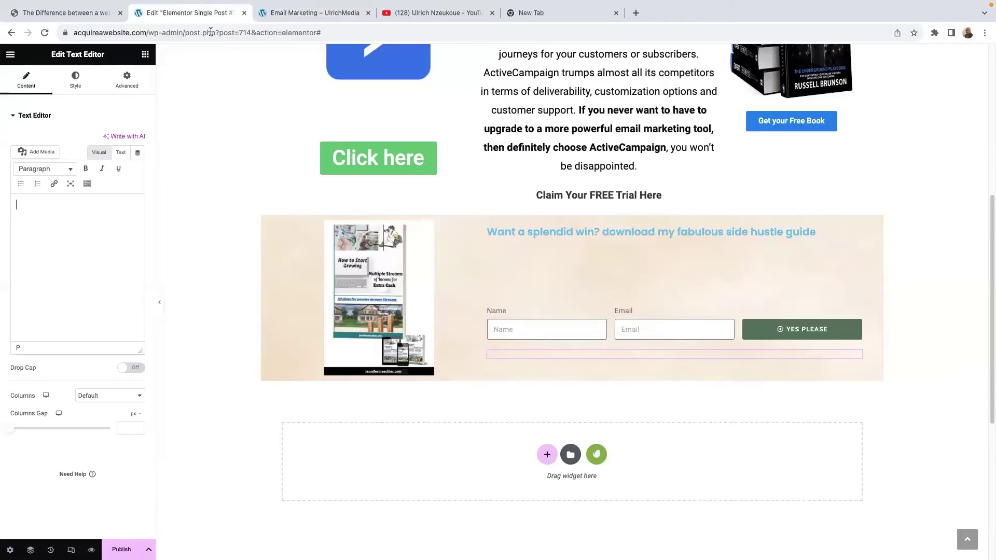
{"action": "right_click", "coordinate": [37, 209]}
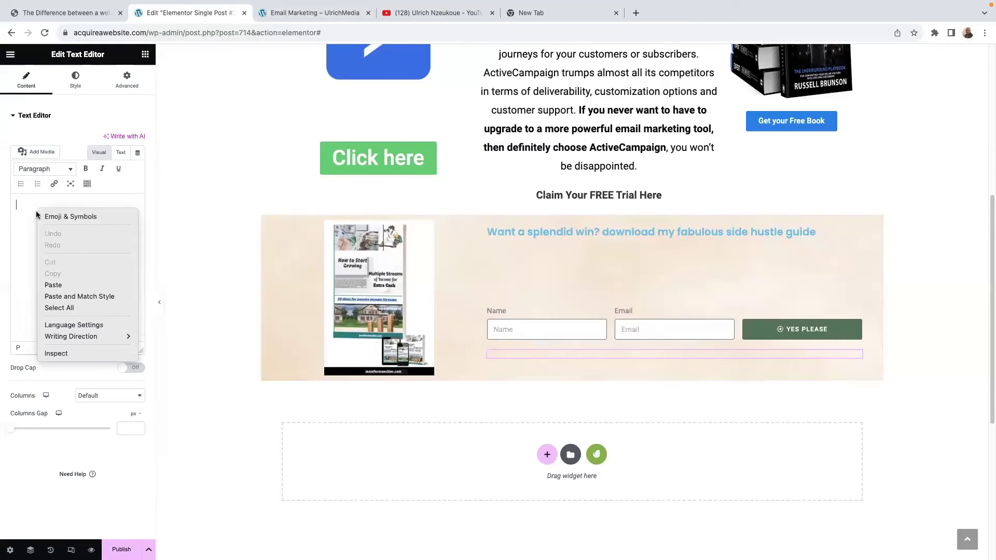
{"action": "left_click", "coordinate": [53, 285]}
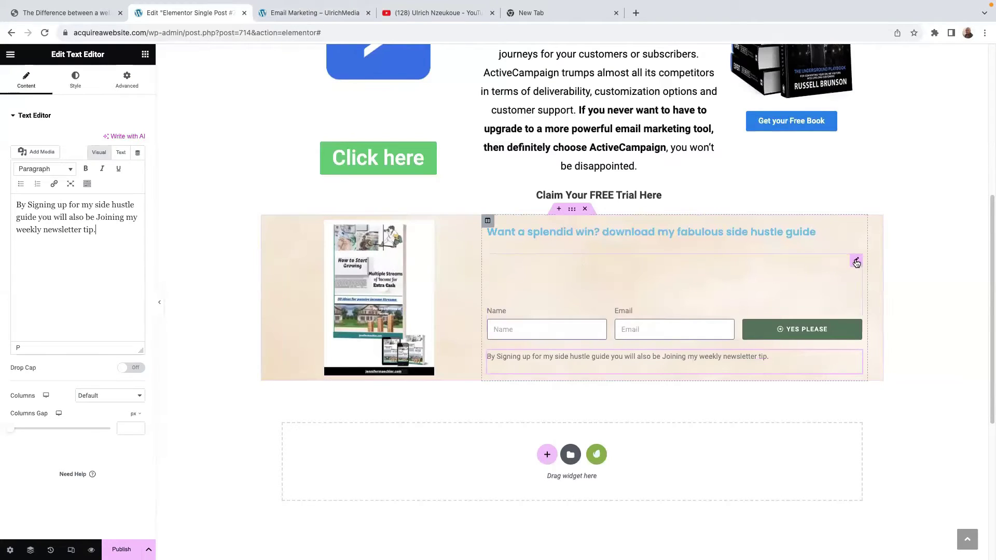
Reduce the opt-in form's top padding to 50 px.
{"action": "left_click", "coordinate": [855, 262]}
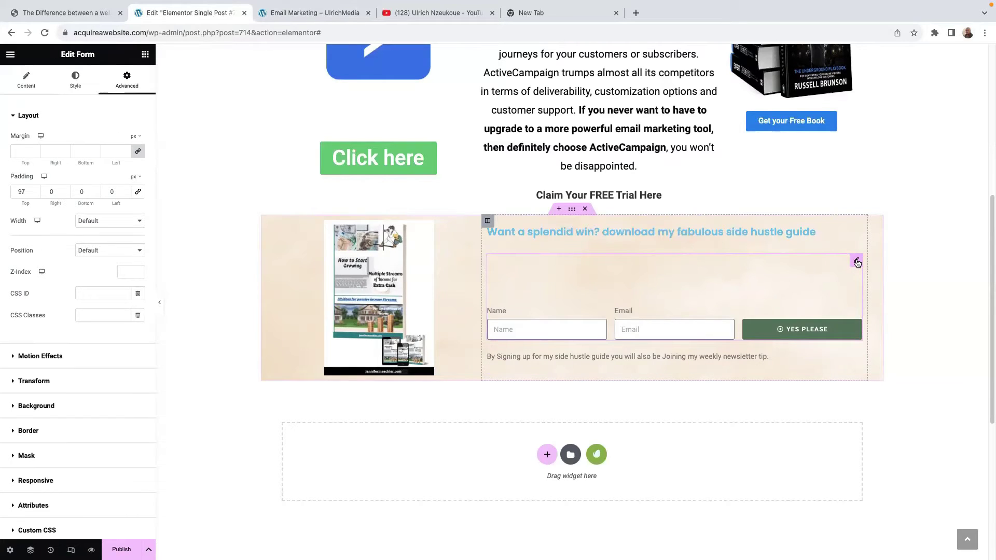
{"action": "left_click", "coordinate": [34, 193]}
{"action": "left_click", "coordinate": [34, 194]}
{"action": "left_click", "coordinate": [35, 194]}
{"action": "left_click", "coordinate": [35, 194]}
{"action": "left_click", "coordinate": [34, 195]}
{"action": "left_click", "coordinate": [34, 195]}
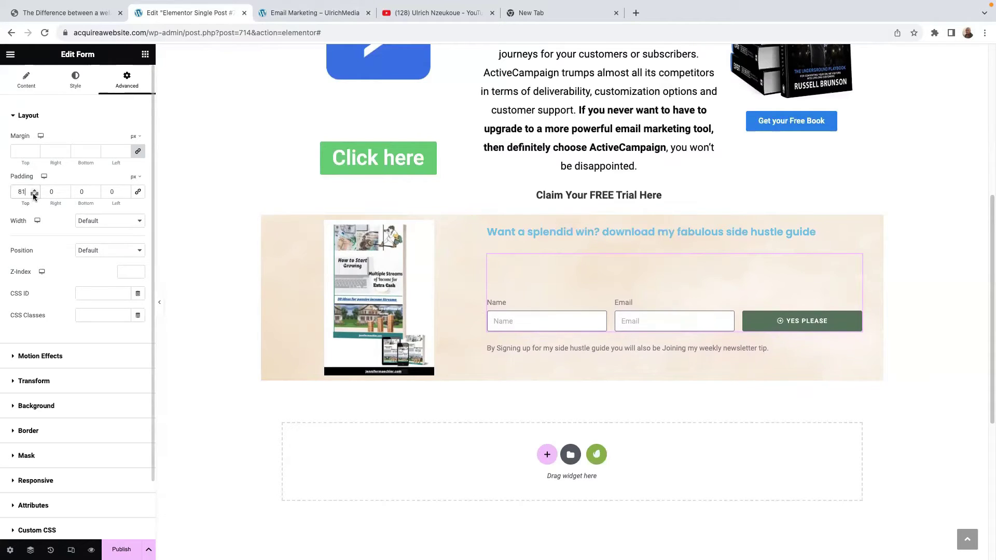
{"action": "left_click", "coordinate": [35, 195]}
{"action": "left_click", "coordinate": [35, 195]}
{"action": "left_click", "coordinate": [34, 195]}
{"action": "left_click", "coordinate": [34, 194]}
{"action": "left_click", "coordinate": [35, 194]}
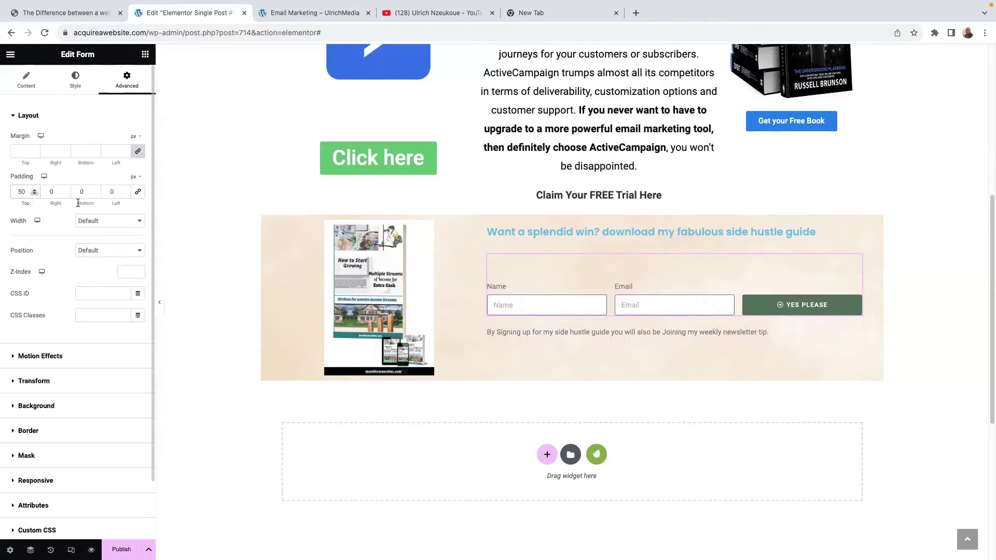
Set the newsletter note's text size to 22 px and its text colour to near-black #1A1818.
{"action": "left_click", "coordinate": [856, 332]}
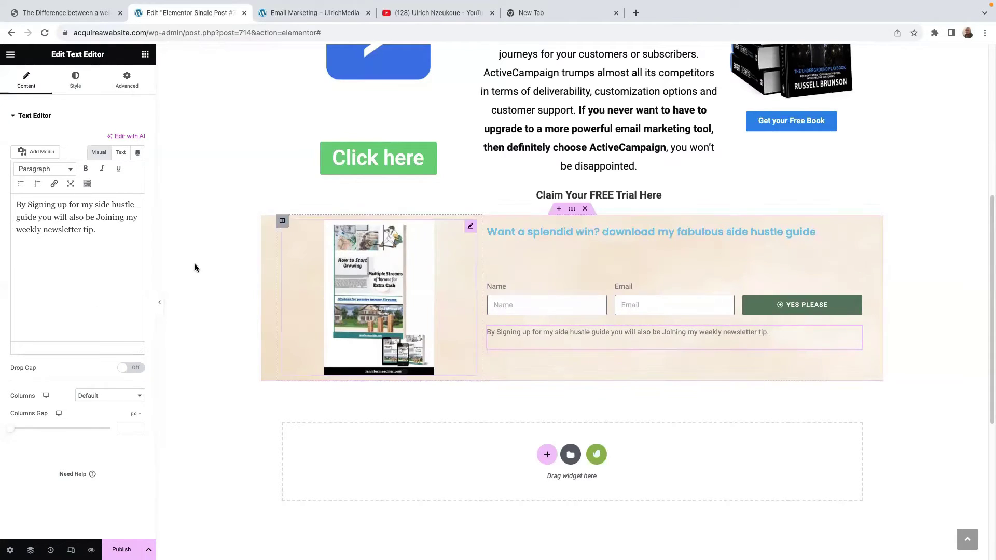
{"action": "left_click", "coordinate": [75, 82]}
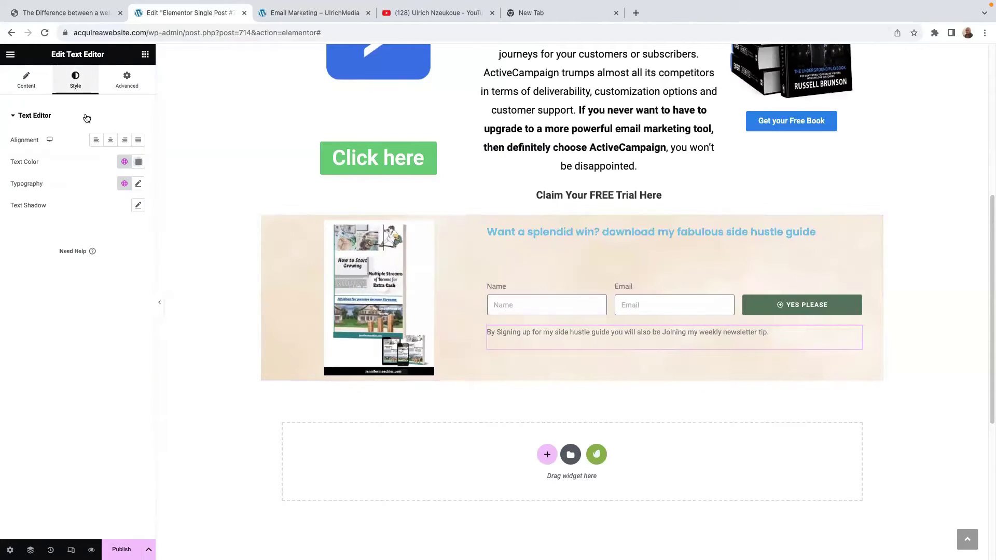
{"action": "left_click", "coordinate": [138, 183]}
{"action": "left_click_drag", "start_coordinate": [18, 267], "coordinate": [27, 268]}
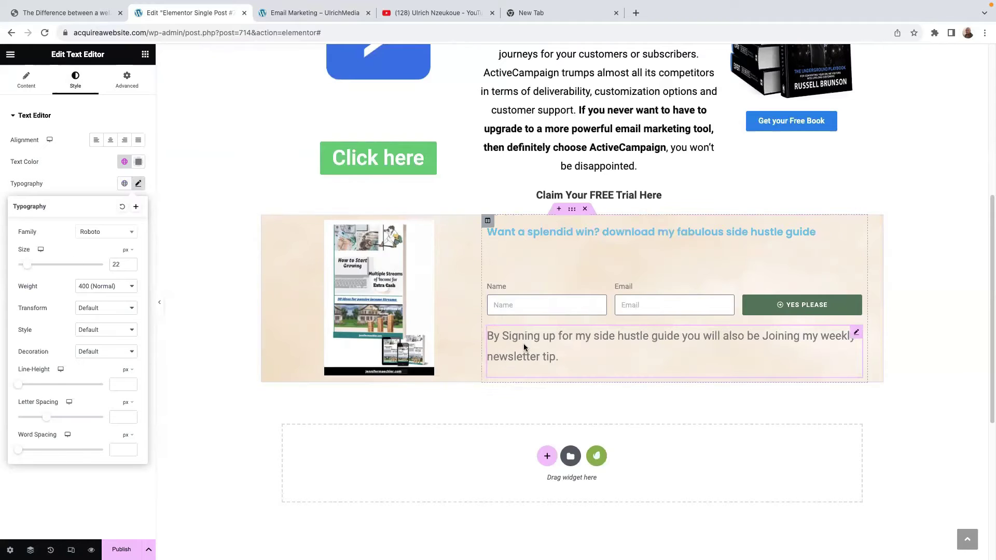
{"action": "left_click", "coordinate": [138, 162]}
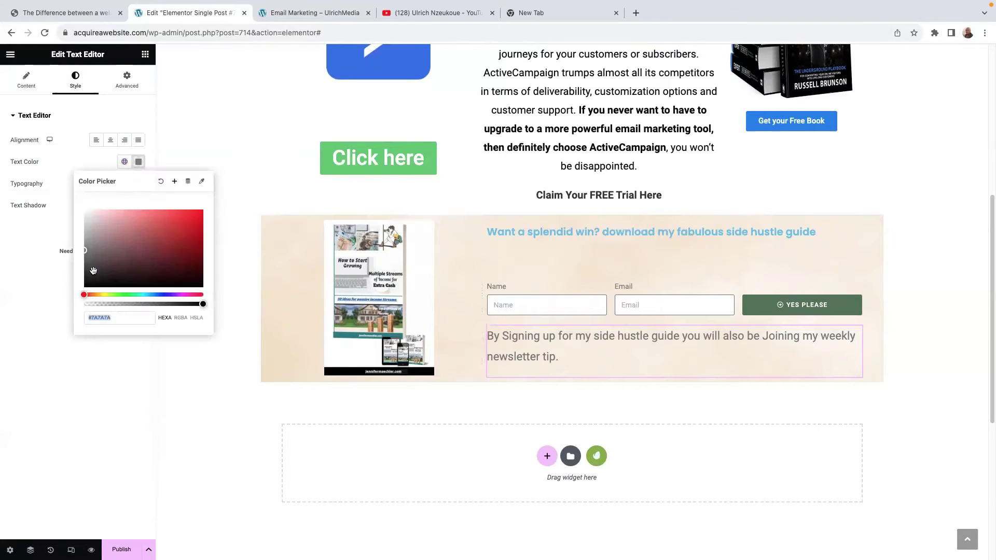
{"action": "left_click_drag", "start_coordinate": [85, 251], "coordinate": [89, 280]}
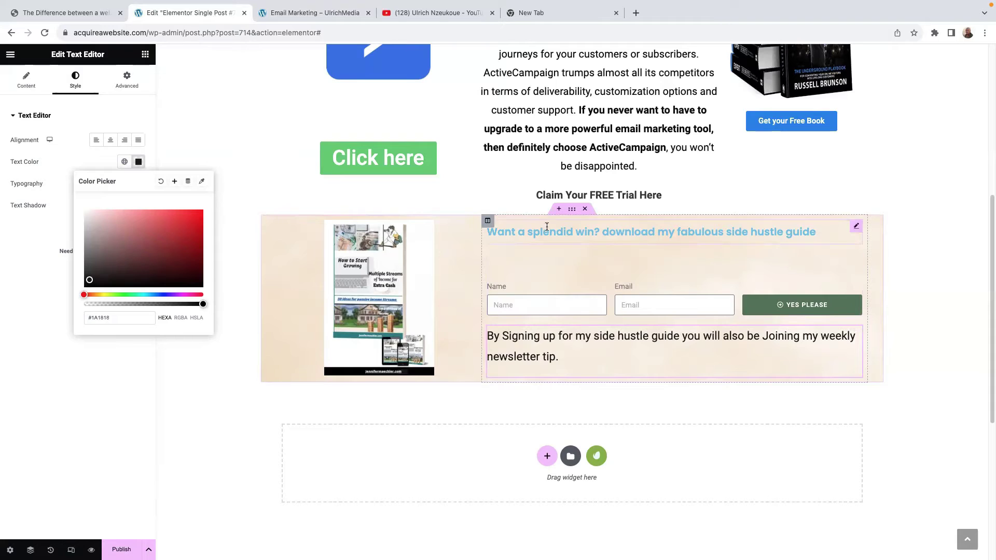
{"action": "left_click", "coordinate": [913, 331]}
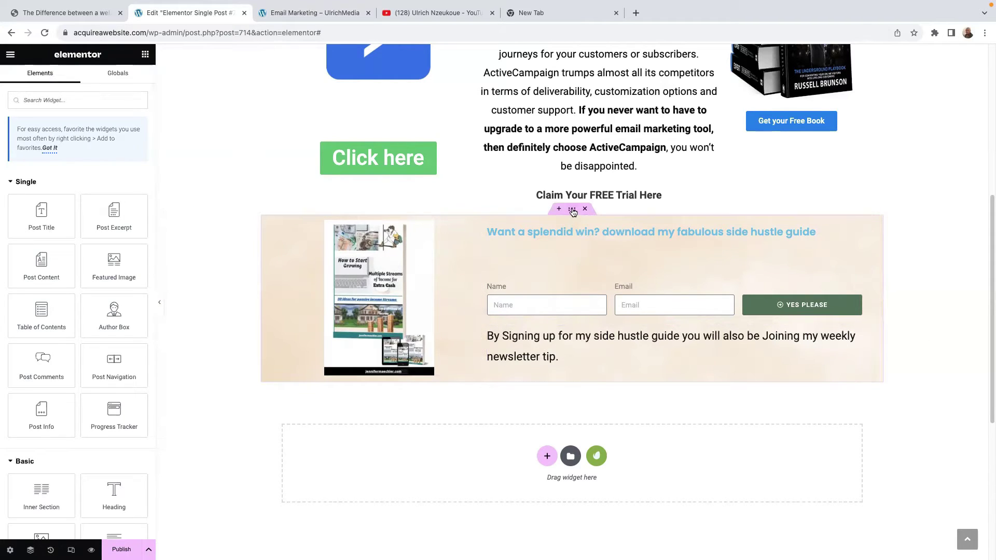
Try stretching the opt-in section to the full page width and switch the stretch back off.
{"action": "left_click", "coordinate": [572, 210]}
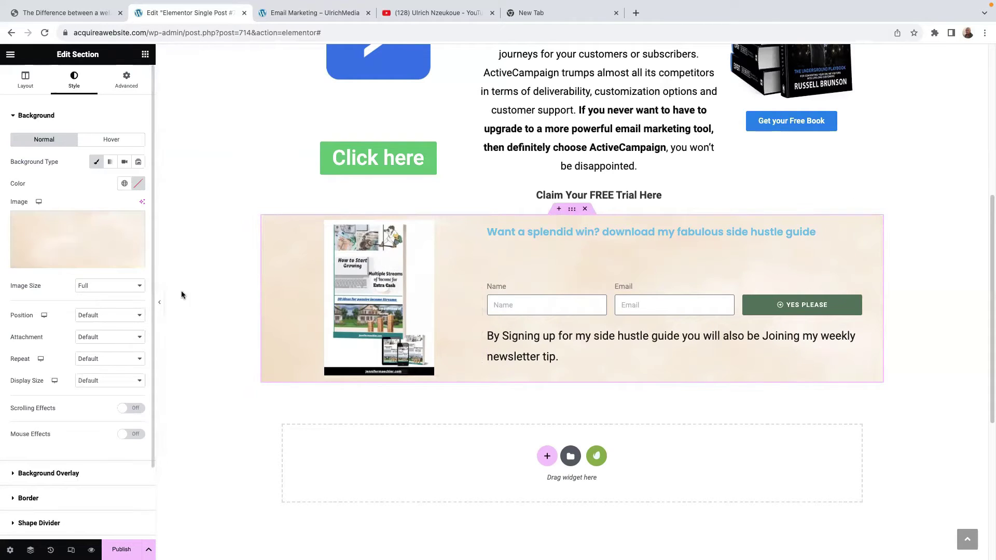
{"action": "left_click", "coordinate": [29, 81]}
{"action": "left_click", "coordinate": [131, 280]}
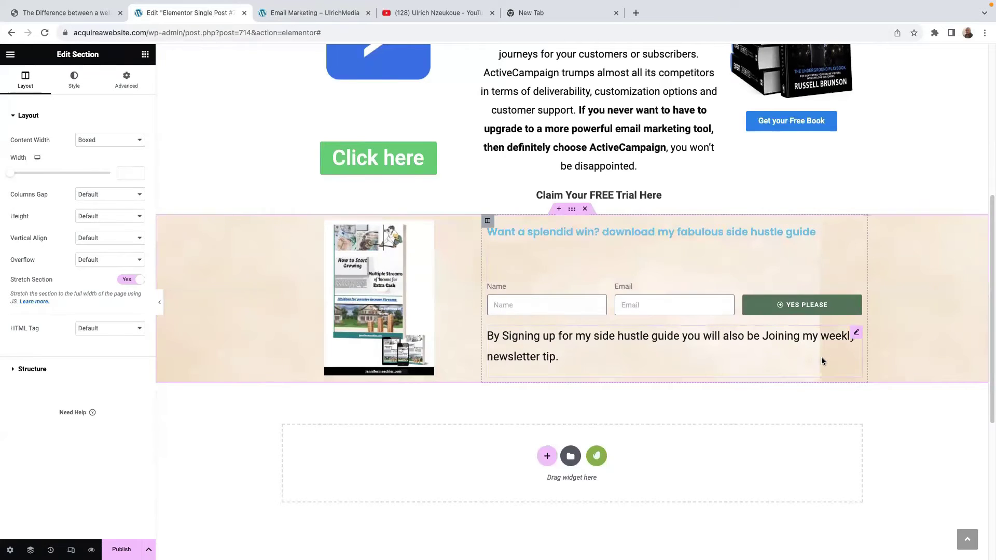
{"action": "scroll", "coordinate": [820, 357], "scroll_direction": "up", "scroll_amount": 4}
{"action": "scroll", "coordinate": [819, 366], "scroll_direction": "down", "scroll_amount": 2}
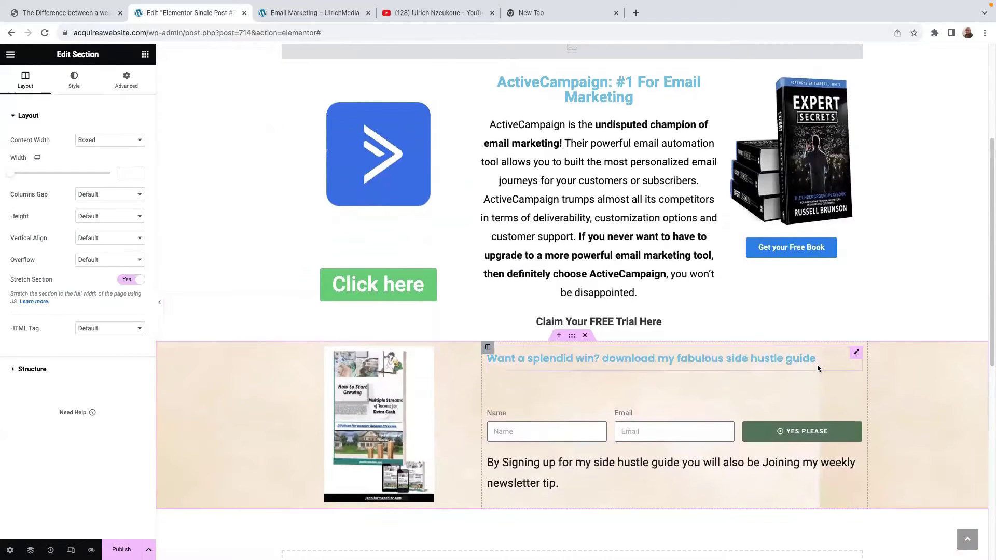
{"action": "scroll", "coordinate": [745, 376], "scroll_direction": "down", "scroll_amount": 2}
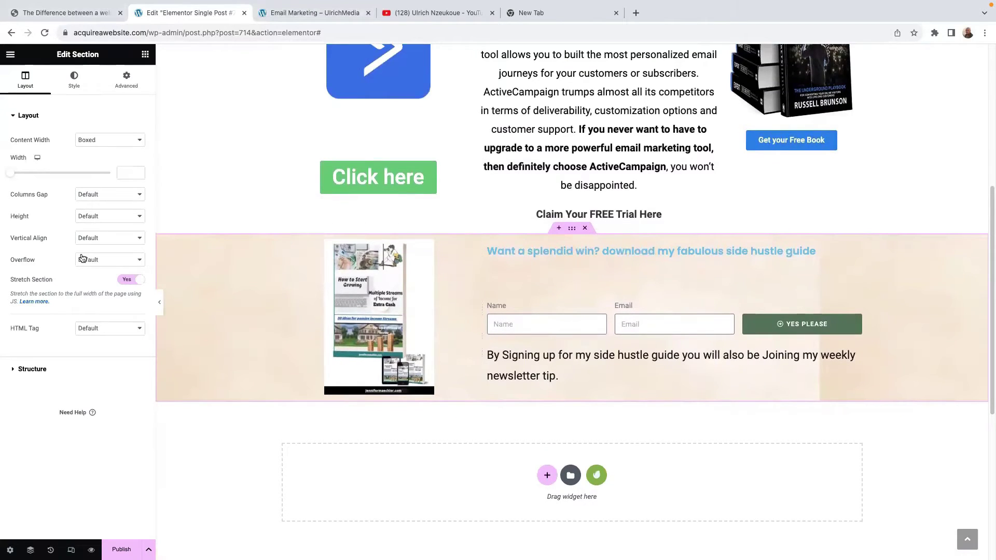
{"action": "left_click", "coordinate": [126, 280]}
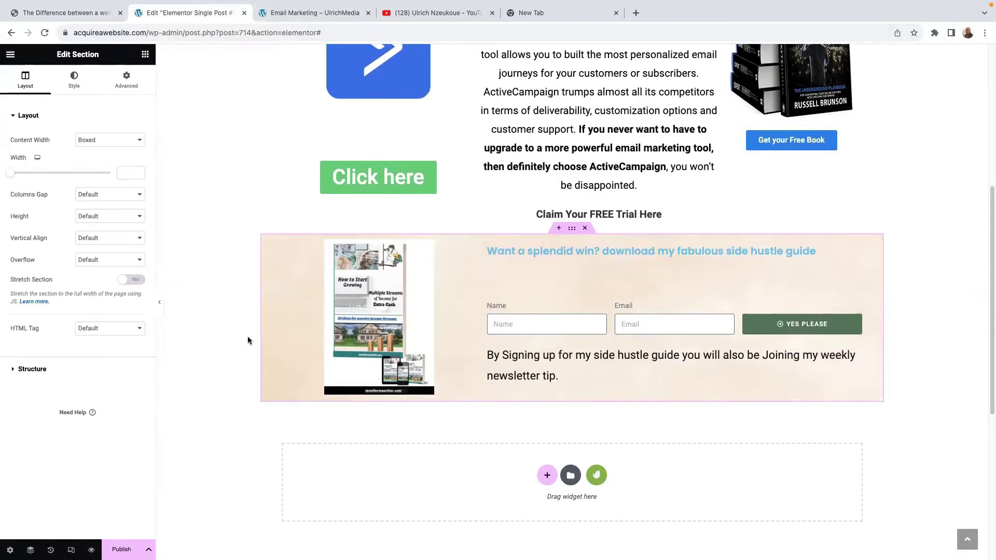
Add a two-column section below the opt-in section and insert a single-column section between the two.
{"action": "scroll", "coordinate": [247, 337], "scroll_direction": "down", "scroll_amount": 3}
{"action": "scroll", "coordinate": [249, 340], "scroll_direction": "up", "scroll_amount": 2}
{"action": "scroll", "coordinate": [254, 342], "scroll_direction": "up", "scroll_amount": 4}
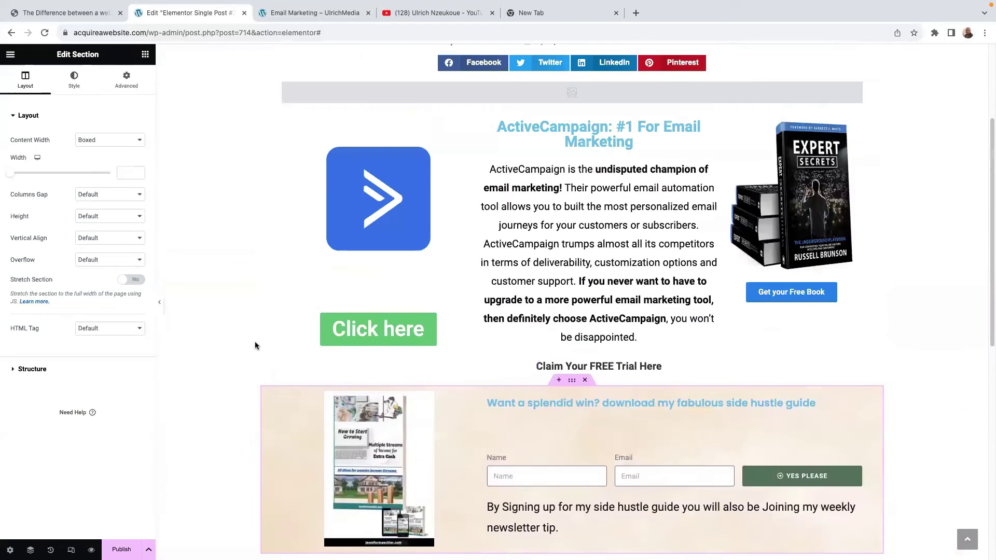
{"action": "scroll", "coordinate": [255, 342], "scroll_direction": "down", "scroll_amount": 4}
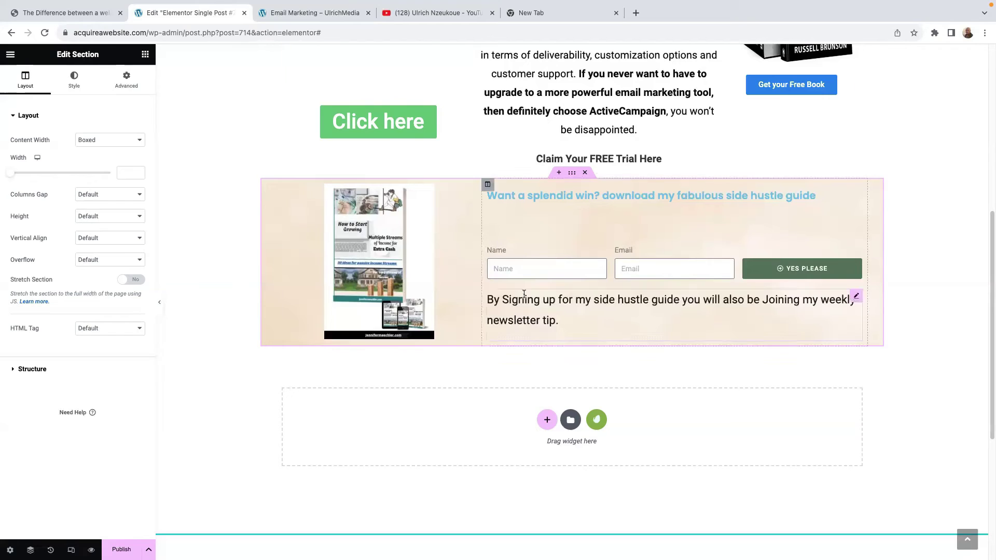
{"action": "left_click", "coordinate": [547, 420]}
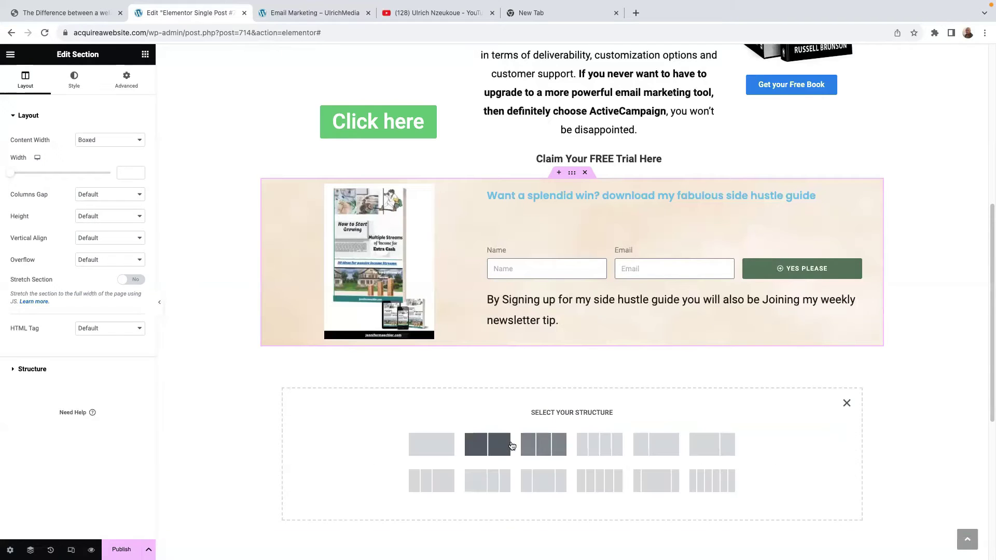
{"action": "left_click", "coordinate": [487, 446]}
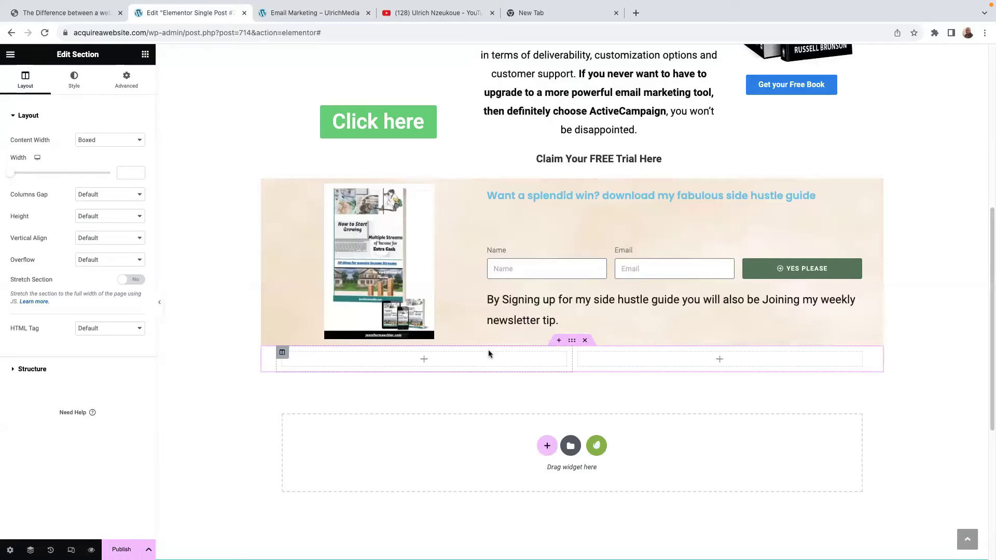
{"action": "left_click", "coordinate": [555, 341]}
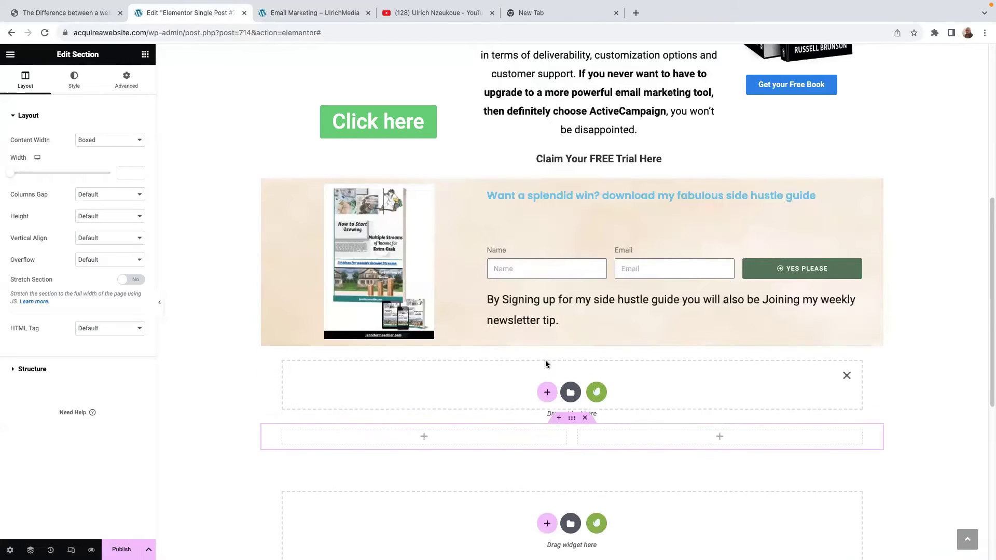
{"action": "left_click", "coordinate": [546, 398]}
{"action": "left_click", "coordinate": [437, 421]}
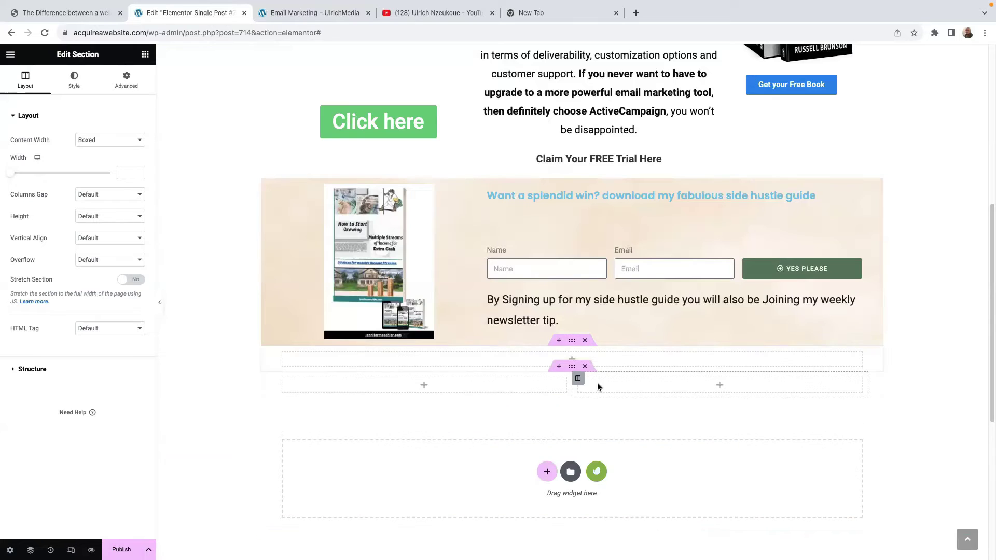
Find the Spacer widget and place it in the empty single-column section below the opt-in box.
{"action": "left_click", "coordinate": [572, 358]}
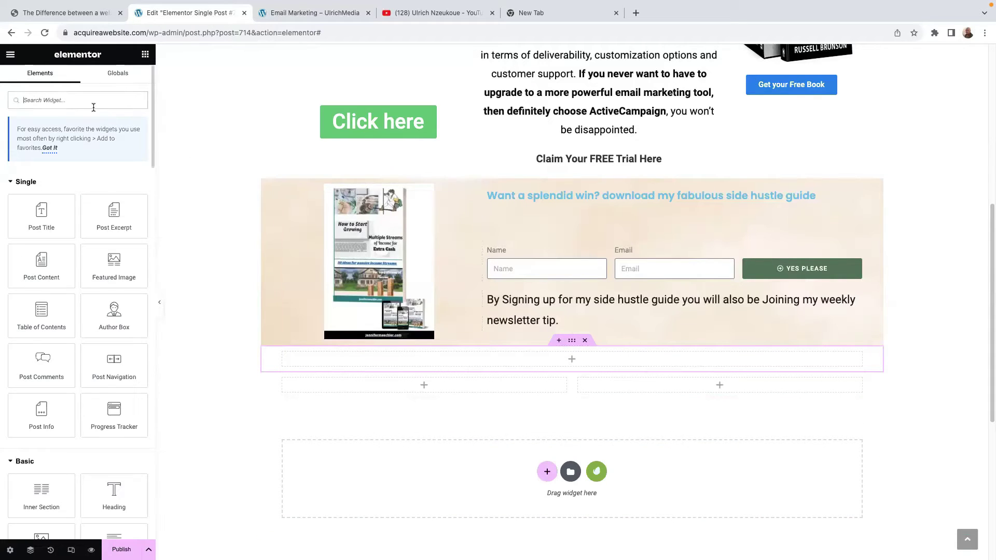
{"action": "type", "text": "gap"}
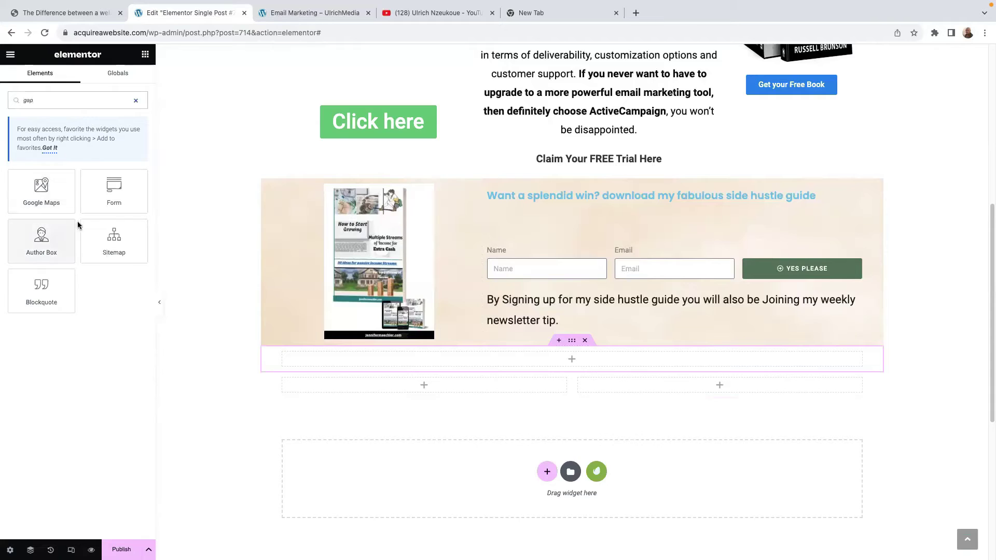
{"action": "key", "text": "BackSpace"}
{"action": "key", "text": "BackSpace"}
{"action": "key", "text": "BackSpace"}
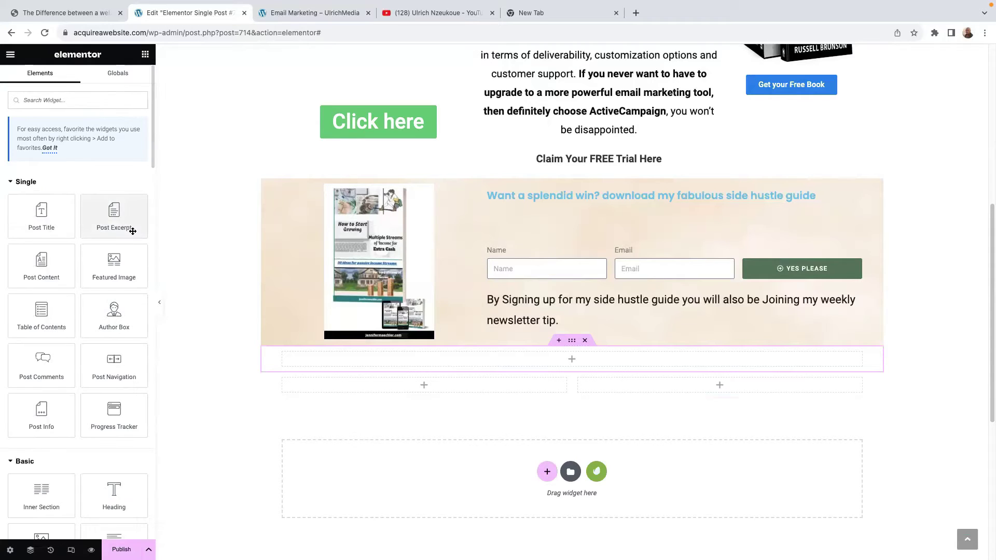
{"action": "type", "text": "spacer"}
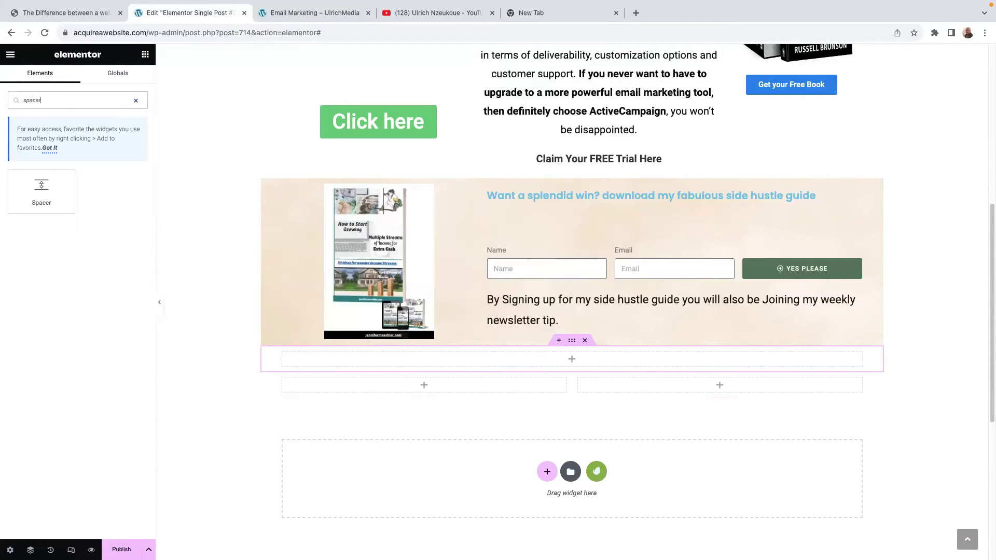
{"action": "left_click_drag", "start_coordinate": [54, 207], "coordinate": [571, 358]}
Add a Heading widget to the left column and a Share Buttons widget to the right column of the two-column section.
{"action": "left_click", "coordinate": [418, 400]}
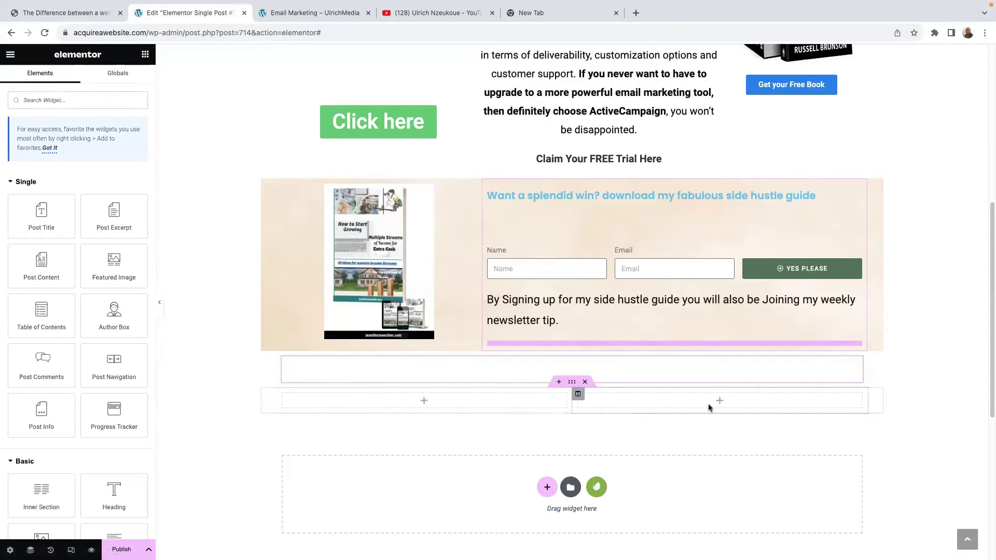
{"action": "left_click_drag", "start_coordinate": [114, 495], "coordinate": [454, 403]}
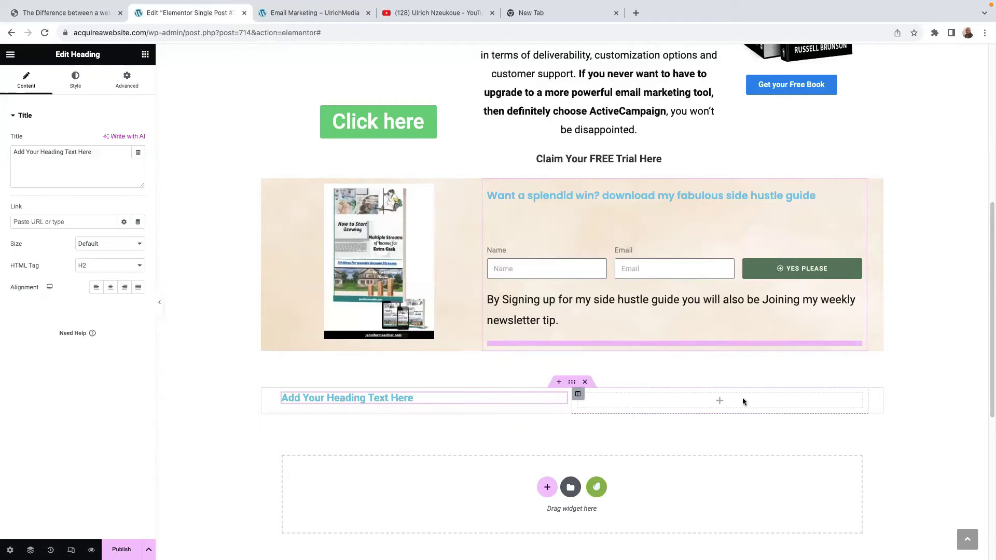
{"action": "left_click", "coordinate": [719, 400]}
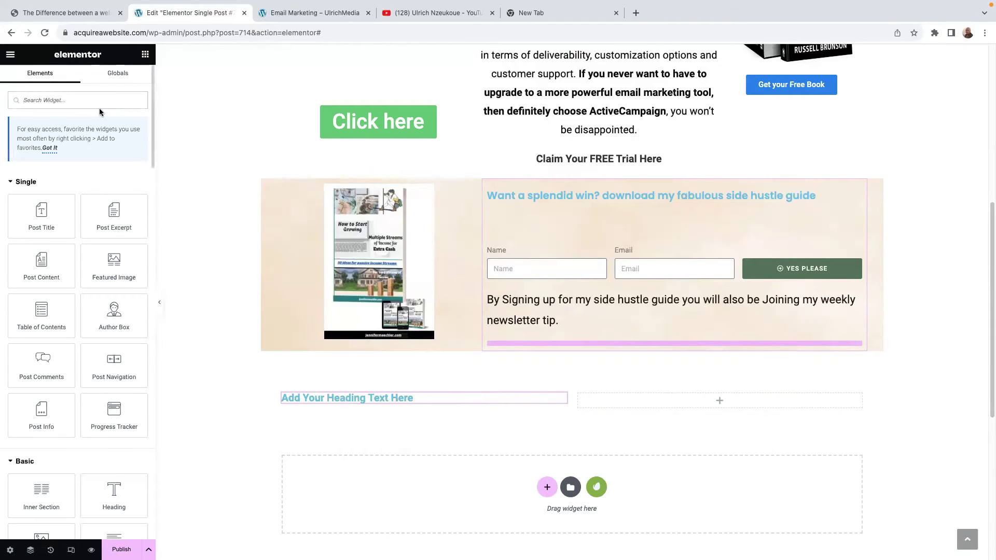
{"action": "type", "text": "s"}
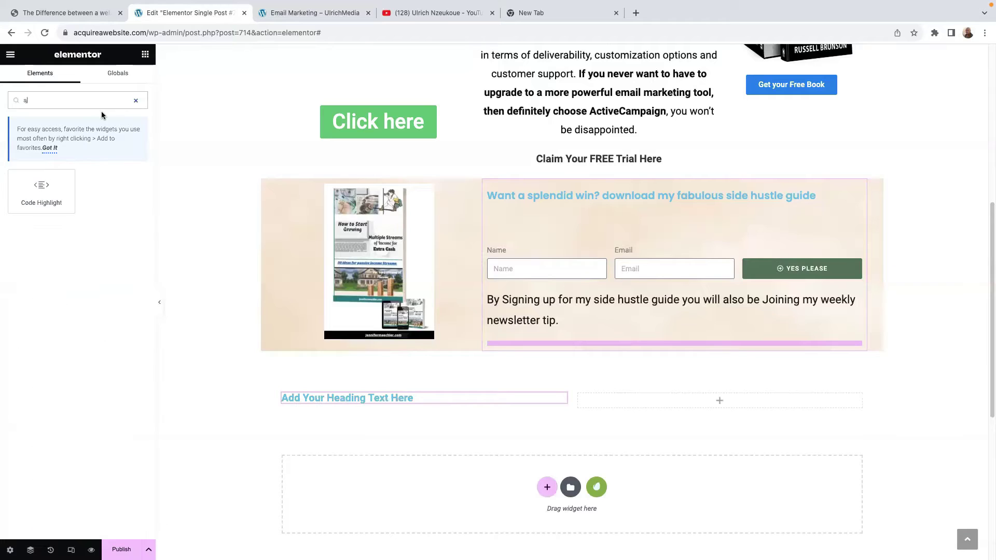
{"action": "key", "text": "BackSpace"}
{"action": "type", "text": "h"}
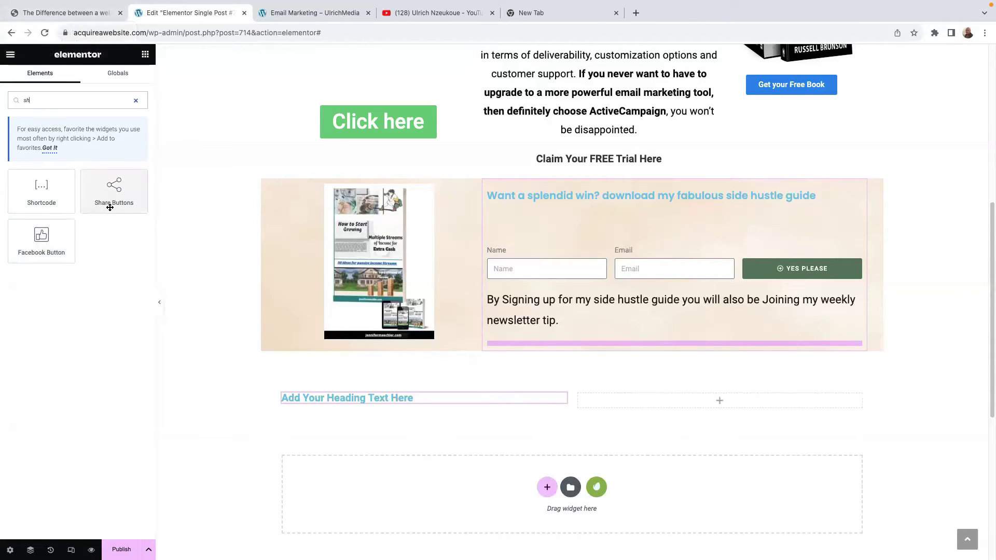
{"action": "left_click_drag", "start_coordinate": [117, 199], "coordinate": [716, 395]}
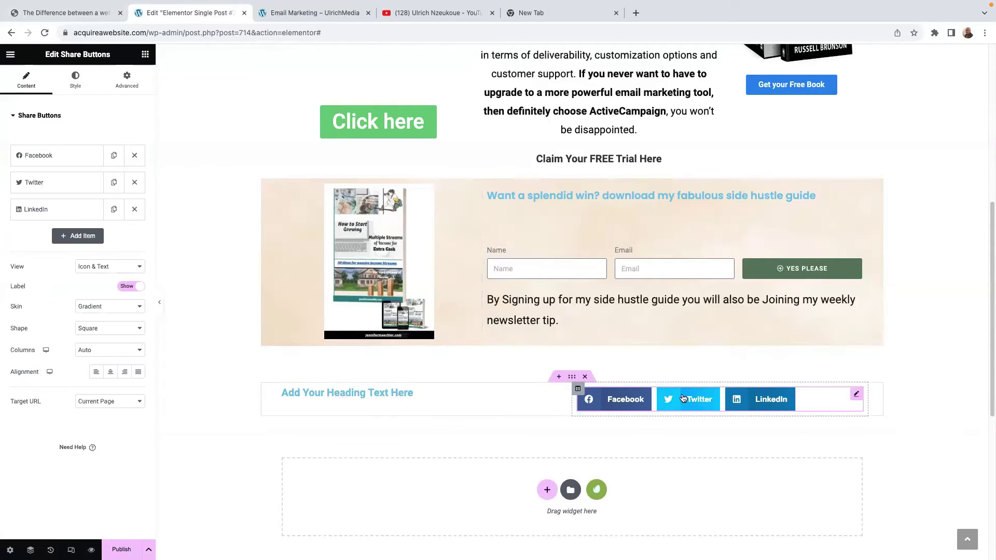
Add Pinterest as the fourth network in the new share buttons and align the buttons to the centre.
{"action": "left_click", "coordinate": [68, 238]}
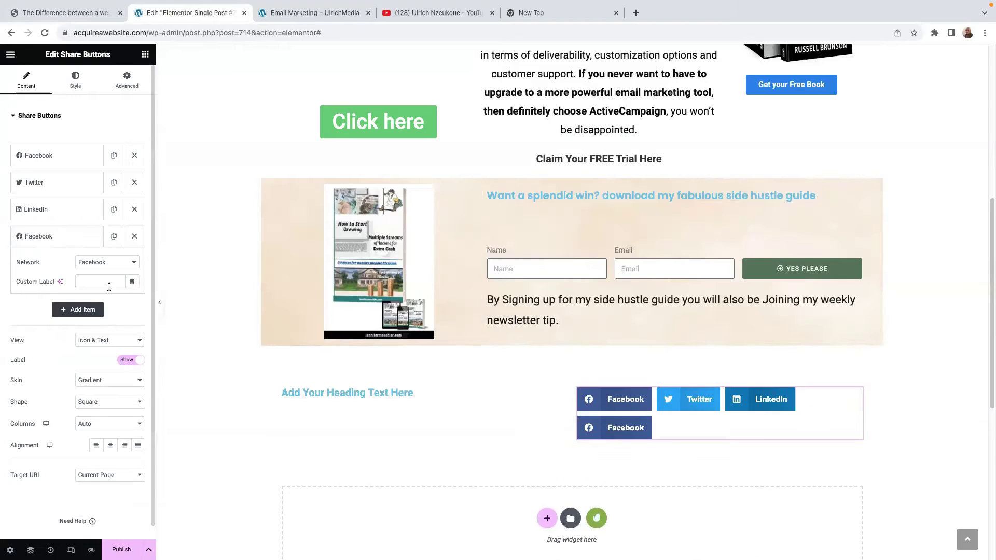
{"action": "left_click", "coordinate": [82, 239]}
{"action": "left_click", "coordinate": [83, 240]}
{"action": "left_click", "coordinate": [120, 267]}
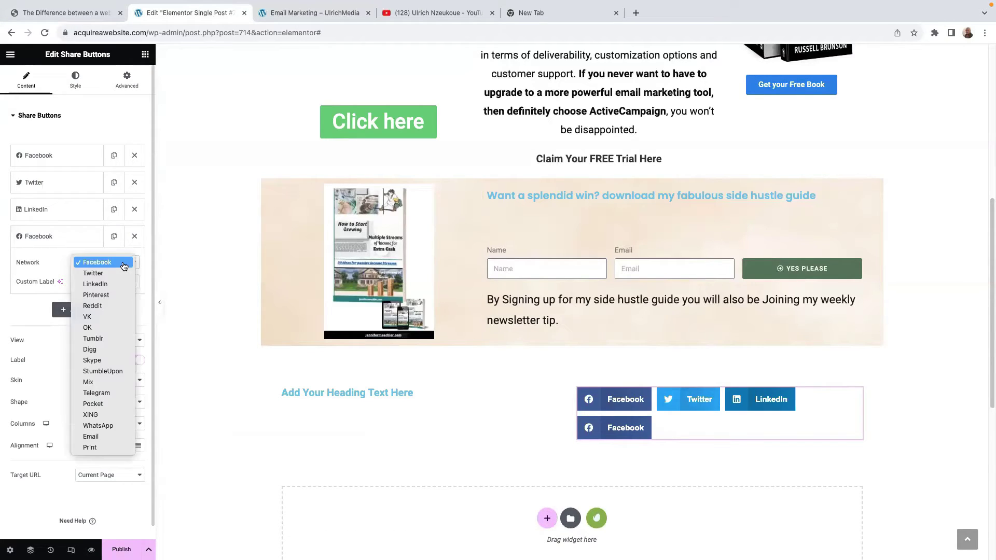
{"action": "left_click", "coordinate": [120, 296]}
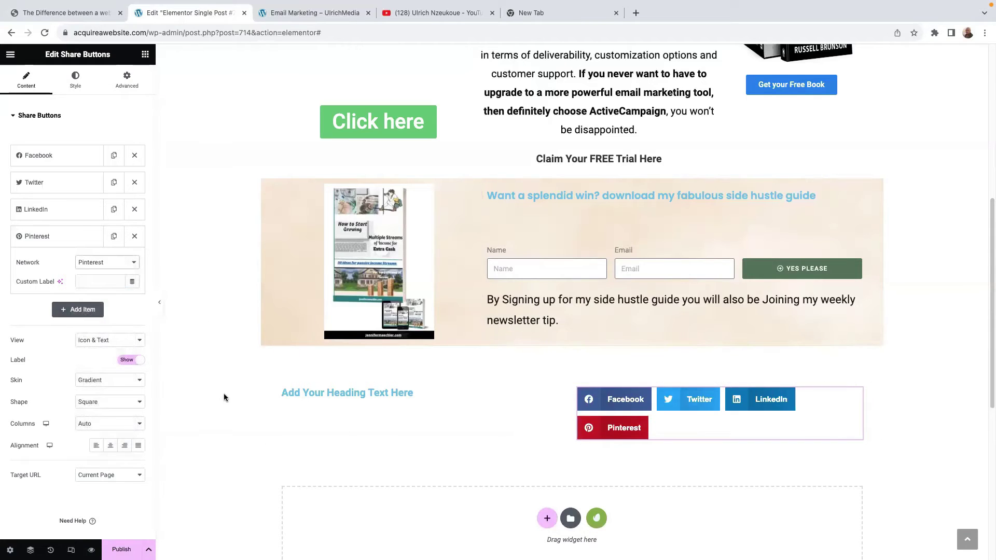
{"action": "left_click", "coordinate": [111, 445]}
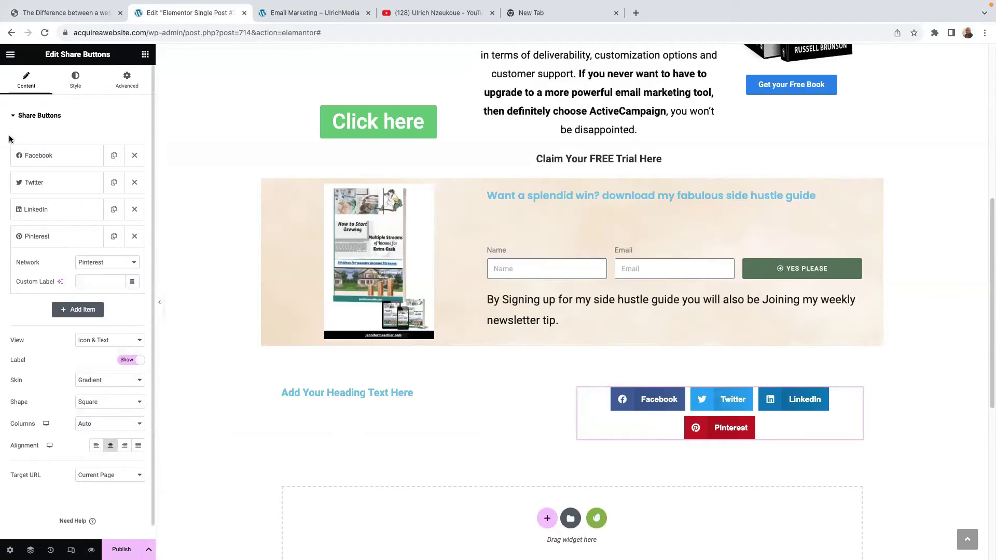
Set the button size of the share buttons to 0.7.
{"action": "left_click", "coordinate": [78, 78]}
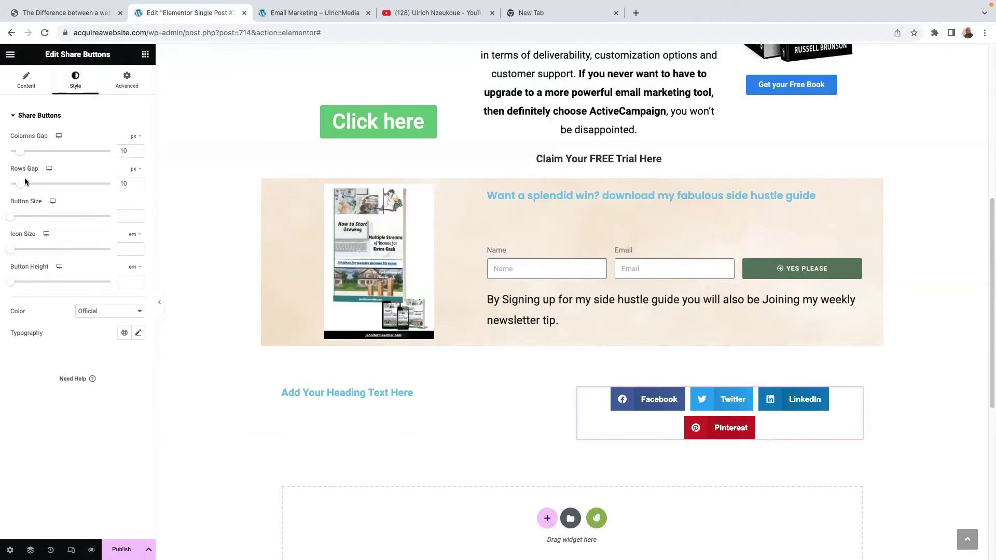
{"action": "left_click_drag", "start_coordinate": [10, 218], "coordinate": [23, 220]}
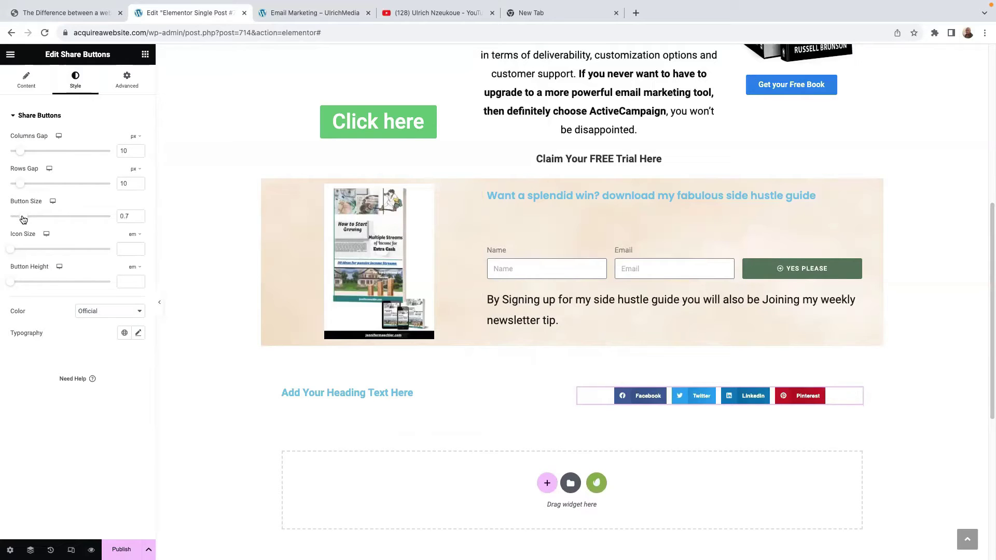
Replace the heading beside the share buttons with "SHARE THIS POST", copied from the reference blog post.
{"action": "left_click", "coordinate": [417, 395]}
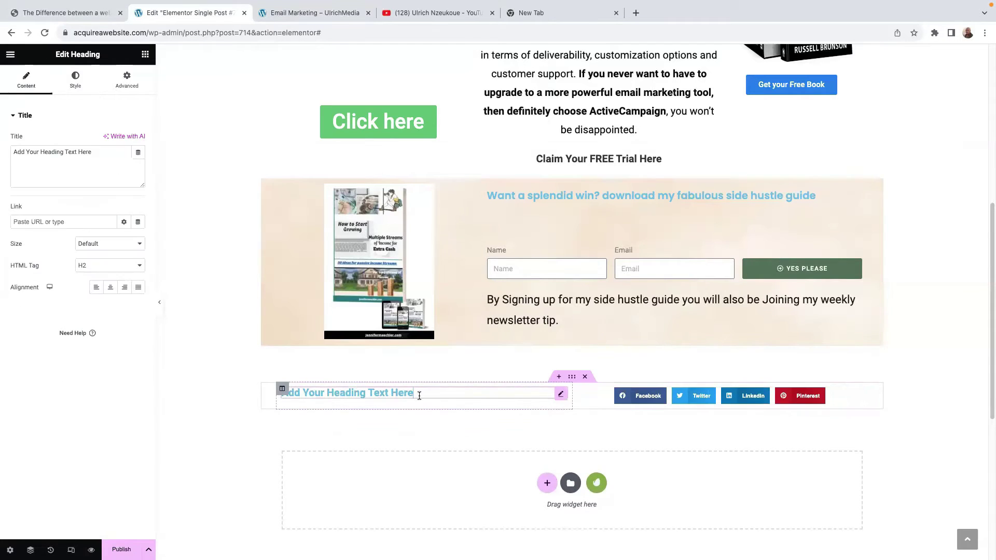
{"action": "triple_click", "coordinate": [96, 151]}
{"action": "key", "text": "BackSpace"}
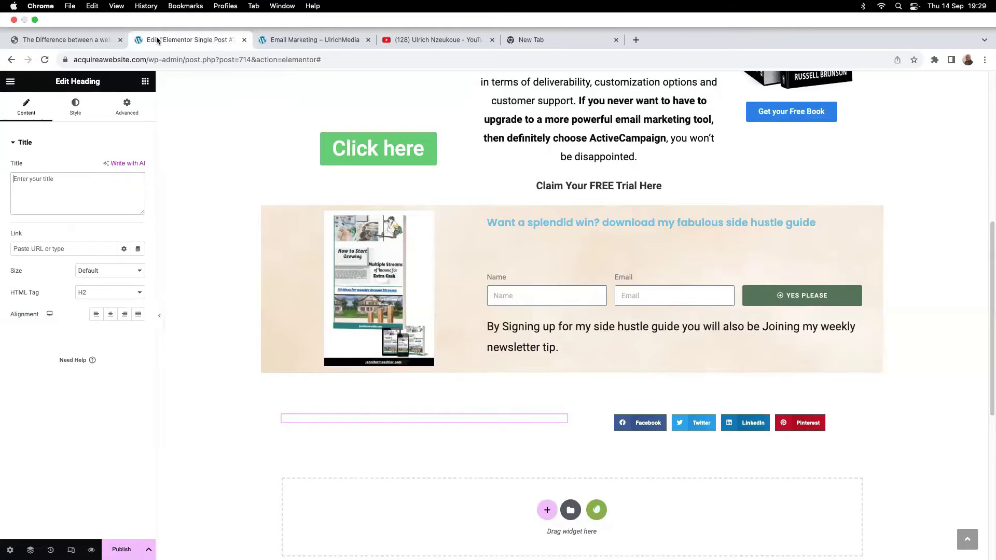
{"action": "left_click", "coordinate": [68, 37]}
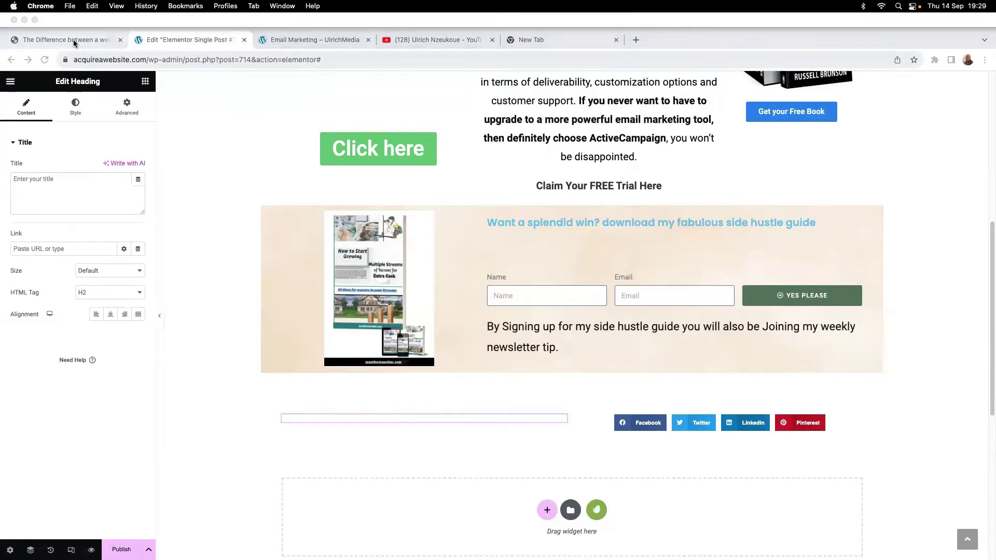
{"action": "left_click", "coordinate": [75, 41]}
{"action": "left_click_drag", "start_coordinate": [321, 343], "coordinate": [205, 345]}
{"action": "right_click", "coordinate": [263, 345]}
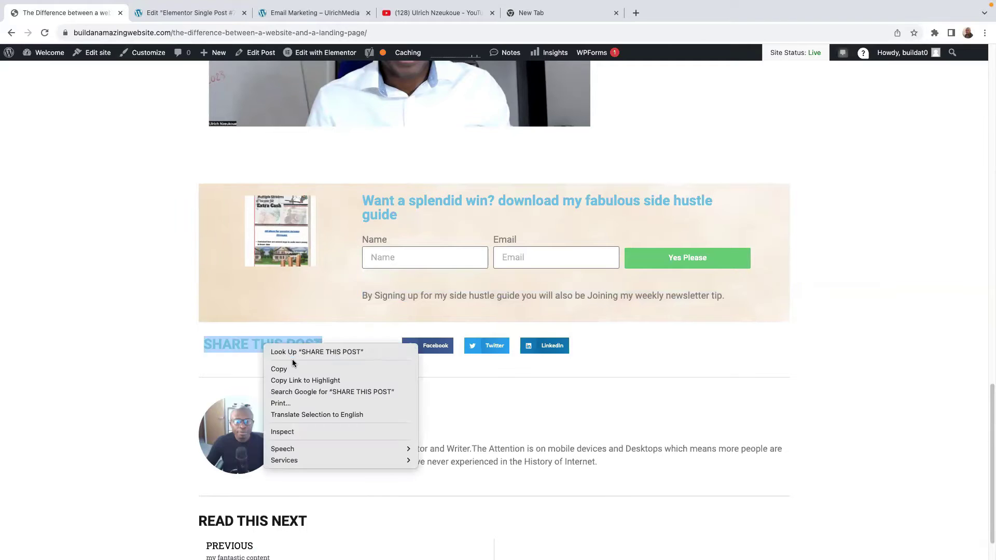
{"action": "left_click", "coordinate": [288, 364]}
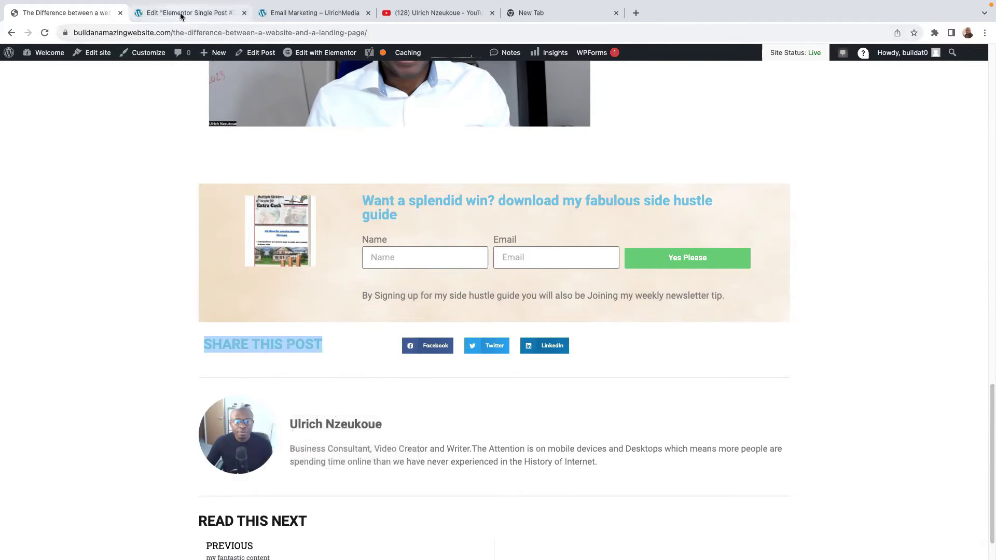
{"action": "left_click", "coordinate": [182, 14]}
{"action": "right_click", "coordinate": [24, 150]}
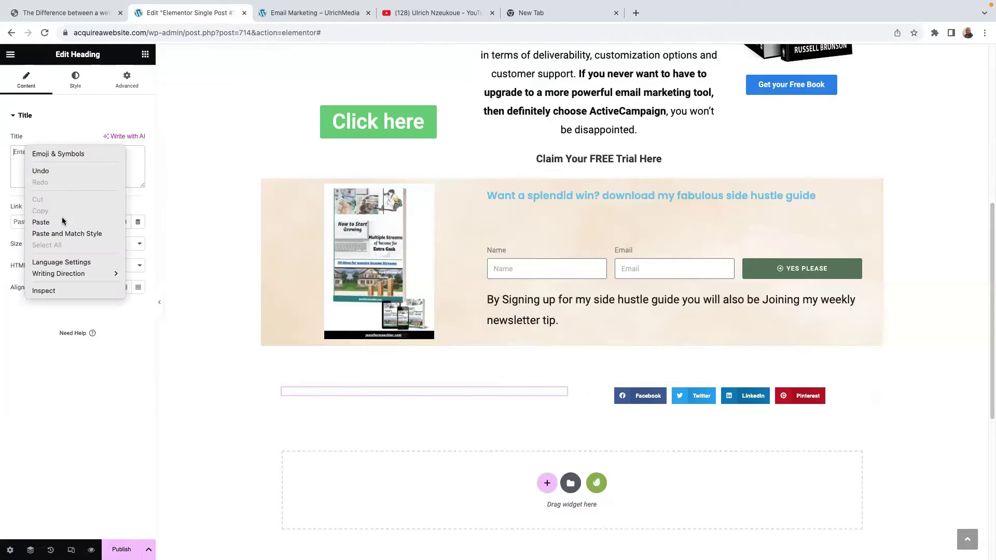
{"action": "left_click", "coordinate": [61, 217]}
Set the share heading's typography to the Poppins font family at 28 px.
{"action": "left_click", "coordinate": [76, 84]}
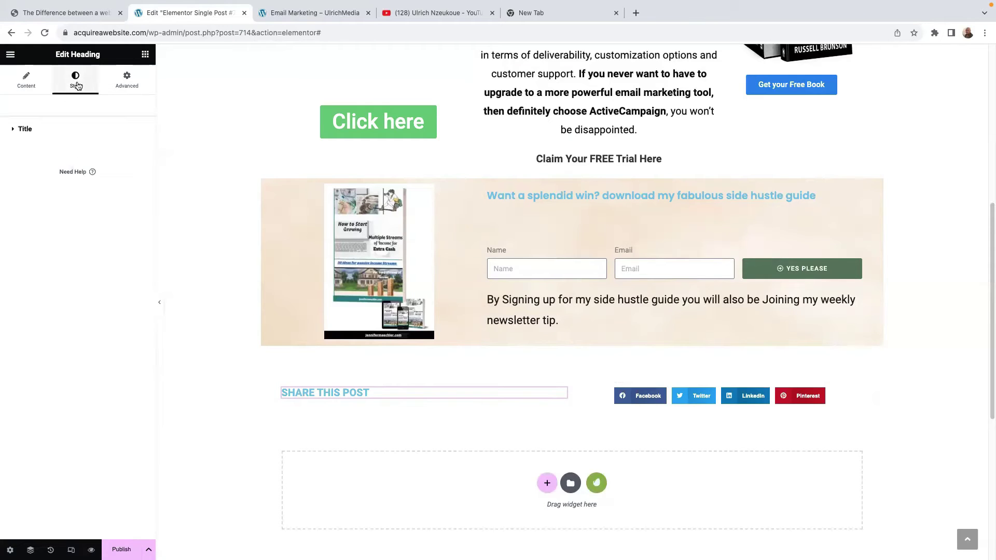
{"action": "left_click", "coordinate": [22, 134]}
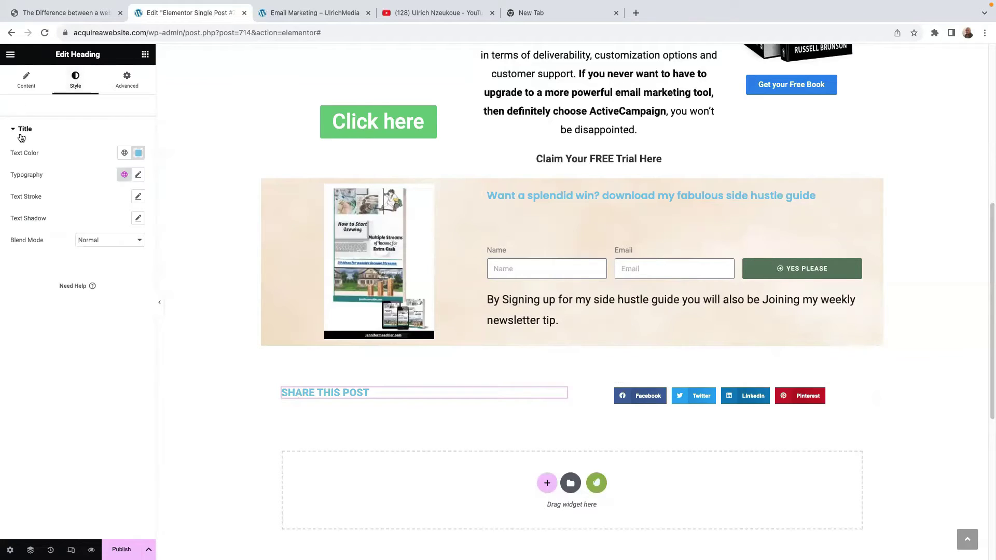
{"action": "left_click", "coordinate": [136, 175]}
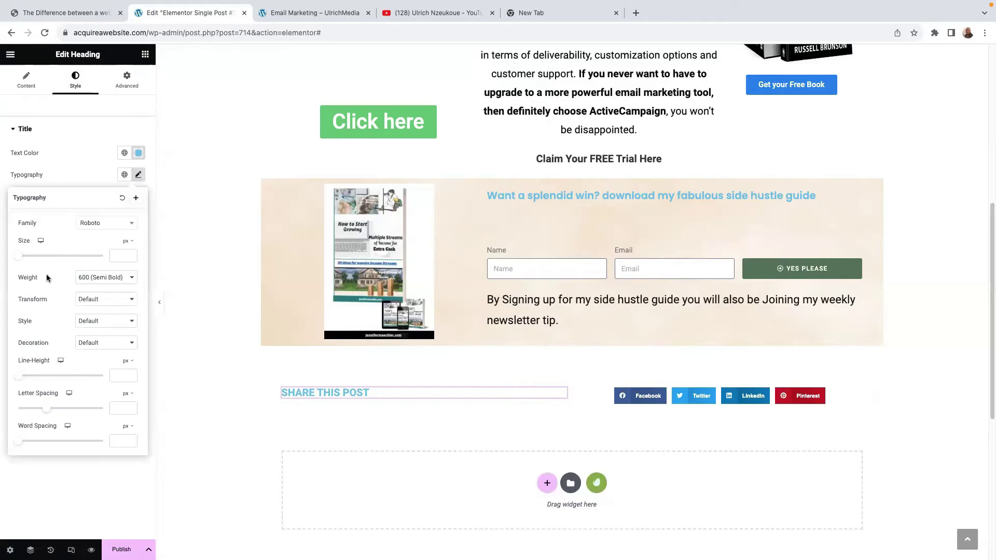
{"action": "left_click_drag", "start_coordinate": [19, 261], "coordinate": [28, 260]}
{"action": "left_click", "coordinate": [97, 224]}
{"action": "type", "text": "popp"}
{"action": "left_click", "coordinate": [92, 265]}
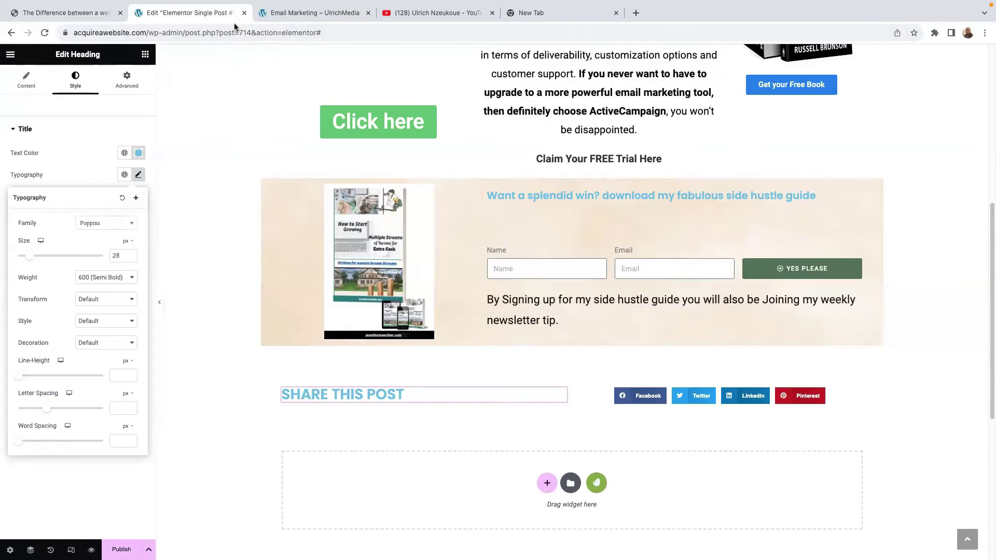
Check the layout below the share row in the reference post and add a single-column section under the template's share row.
{"action": "left_click", "coordinate": [68, 8]}
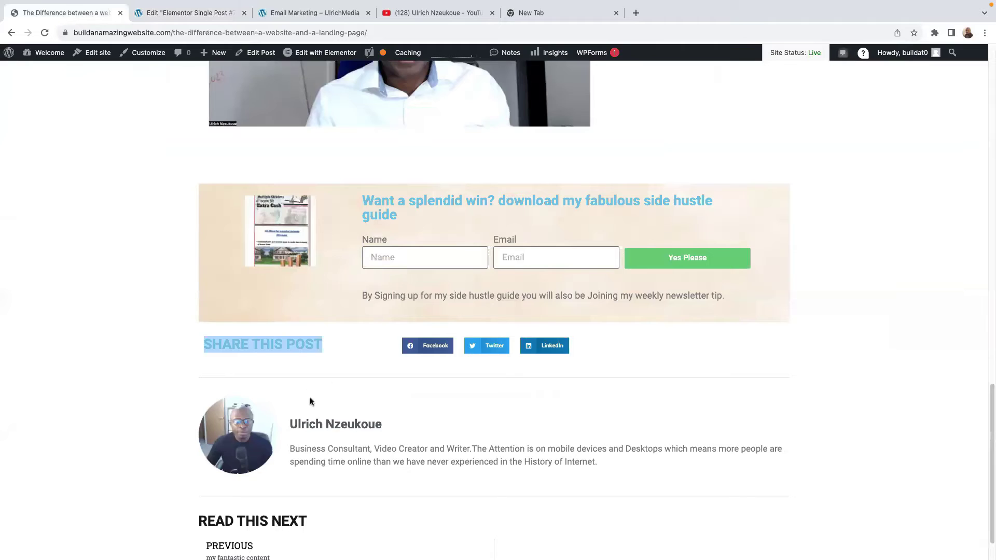
{"action": "scroll", "coordinate": [309, 401], "scroll_direction": "down", "scroll_amount": 1}
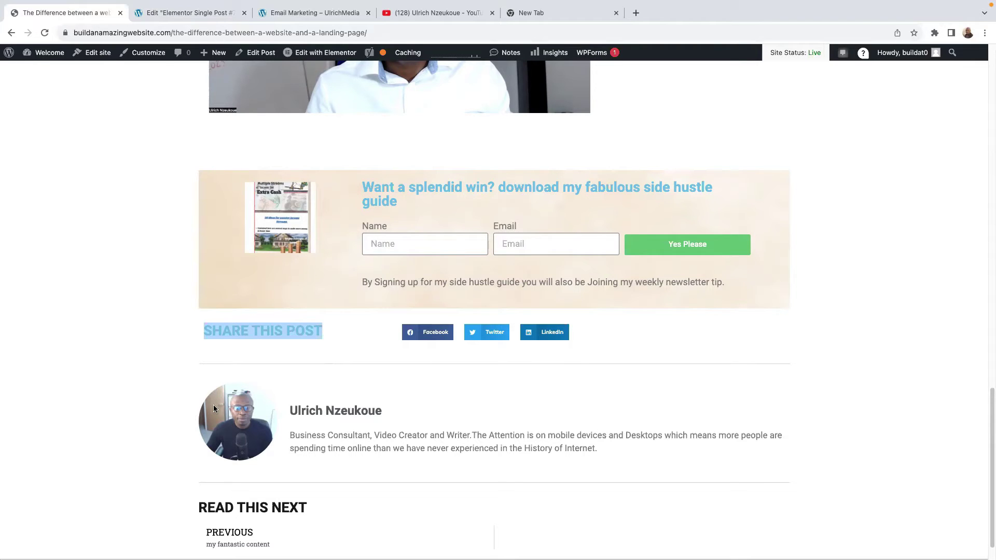
{"action": "left_click", "coordinate": [180, 12]}
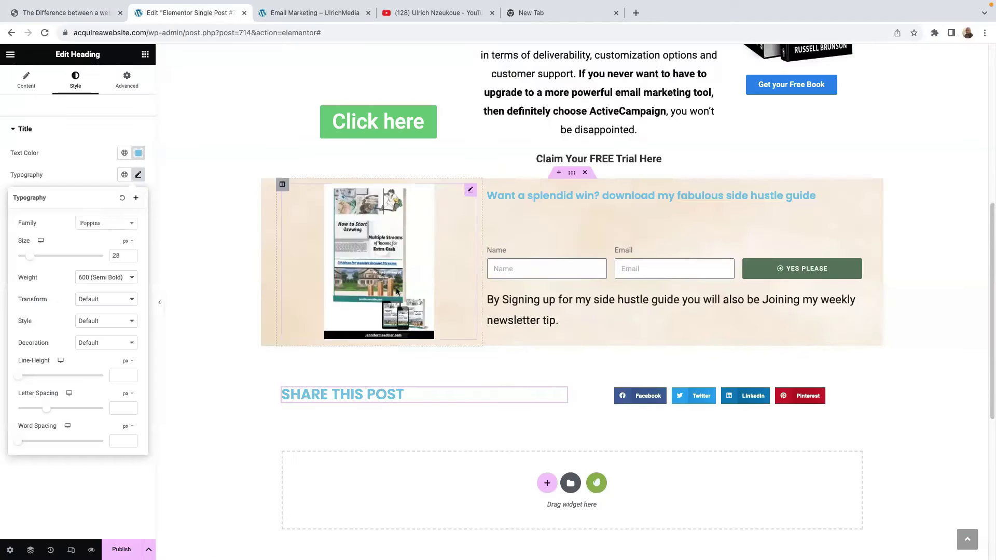
{"action": "left_click", "coordinate": [145, 53]}
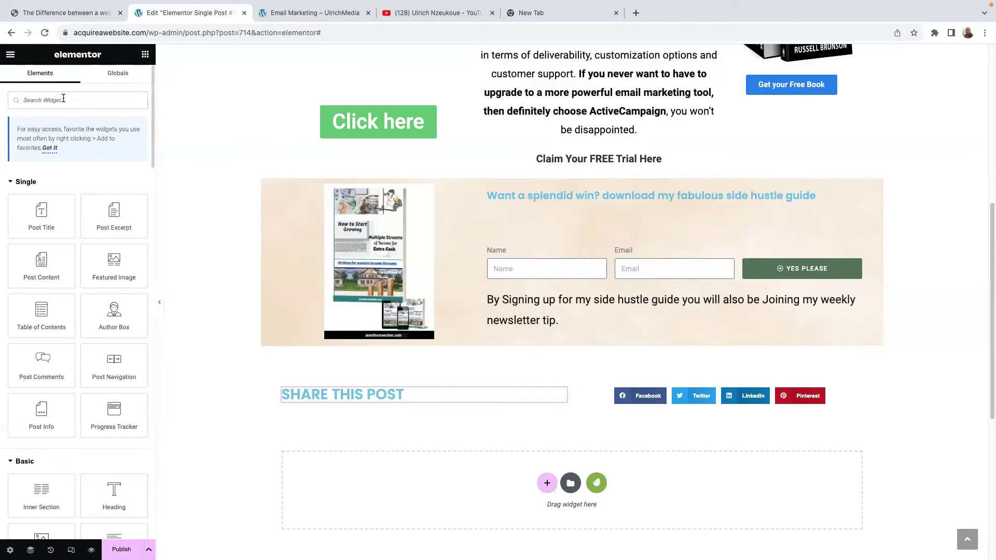
{"action": "type", "text": "div"}
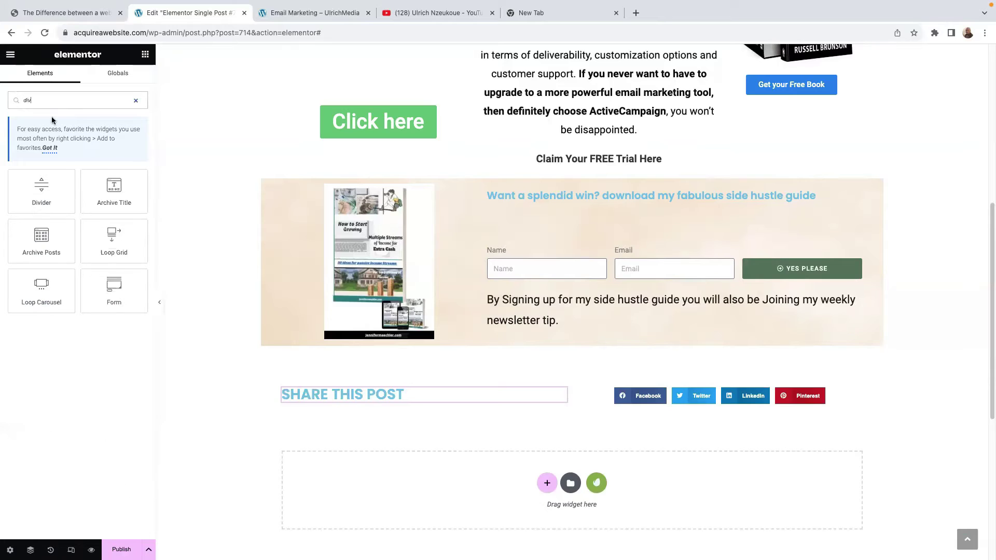
{"action": "mouse_move", "coordinate": [53, 204]}
{"action": "left_mouse_down"}
{"action": "mouse_move", "coordinate": [446, 396]}
{"action": "mouse_move", "coordinate": [500, 407]}
{"action": "mouse_move", "coordinate": [561, 454]}
{"action": "mouse_move", "coordinate": [560, 407]}
{"action": "mouse_move", "coordinate": [158, 371]}
{"action": "mouse_move", "coordinate": [58, 200]}
{"action": "left_mouse_up"}
{"action": "left_click", "coordinate": [547, 482]}
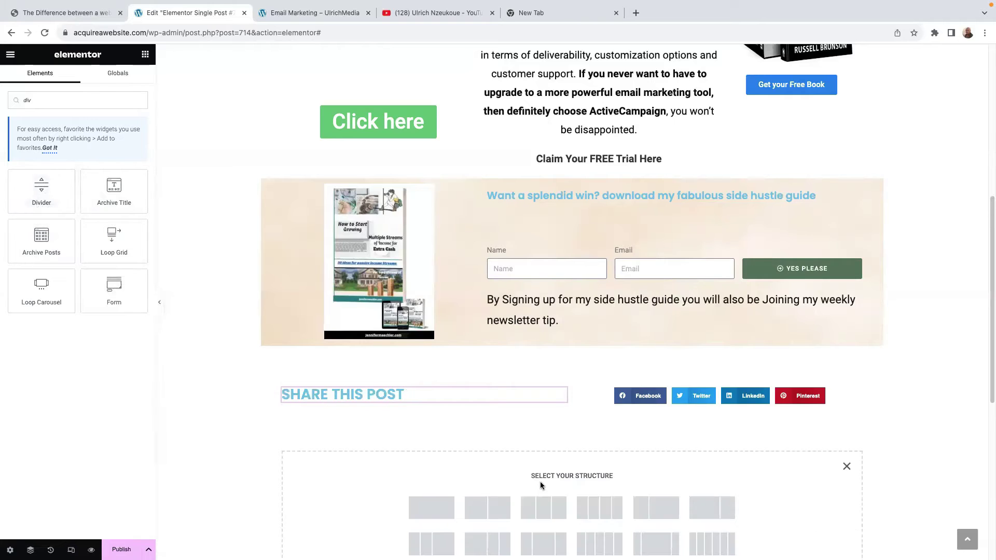
{"action": "left_click", "coordinate": [433, 508]}
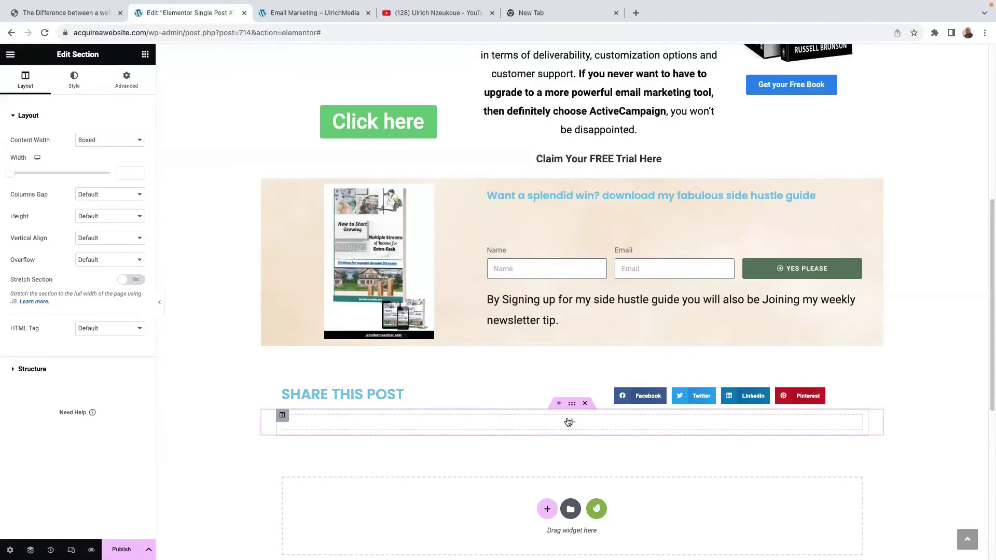
Find the Divider widget and place it in the empty section below the share row.
{"action": "left_click", "coordinate": [573, 426]}
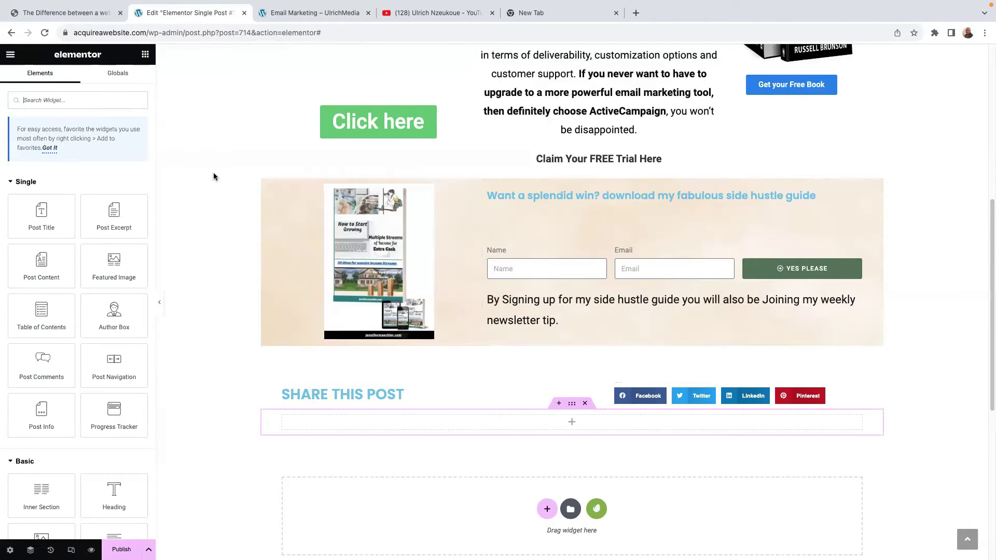
{"action": "left_click", "coordinate": [53, 100]}
{"action": "type", "text": "div"}
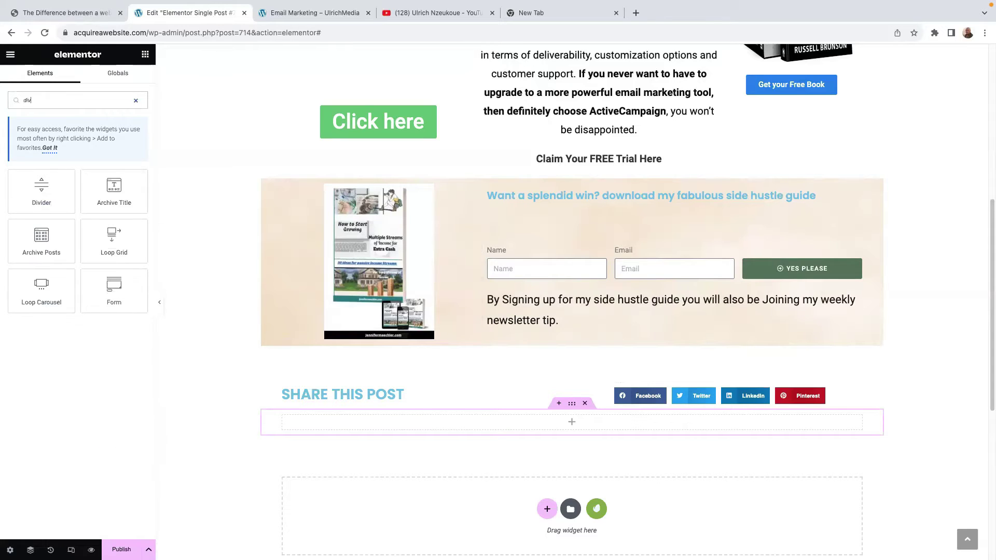
{"action": "type", "text": "i"}
{"action": "left_click_drag", "start_coordinate": [42, 189], "coordinate": [595, 415]}
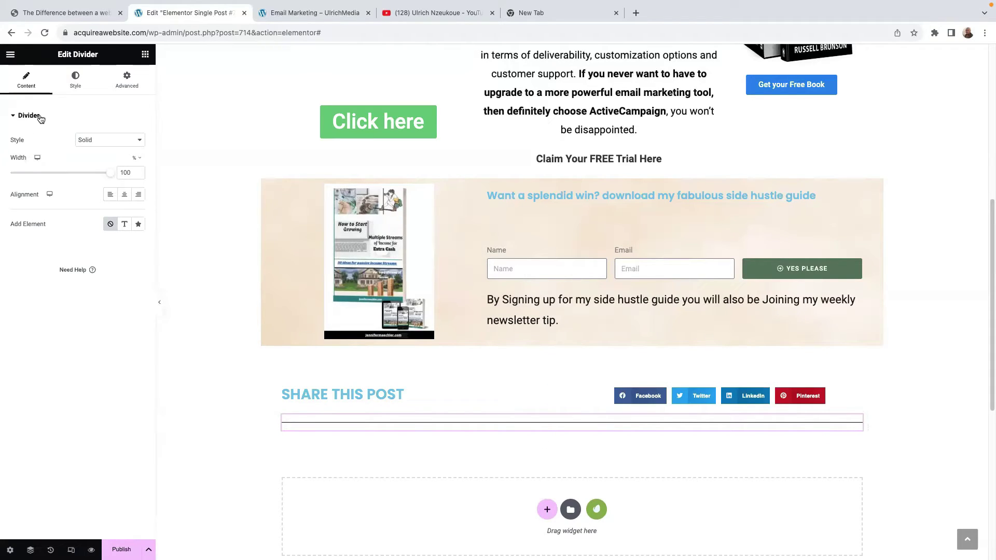
Change the divider's line colour to grey.
{"action": "left_click", "coordinate": [71, 82]}
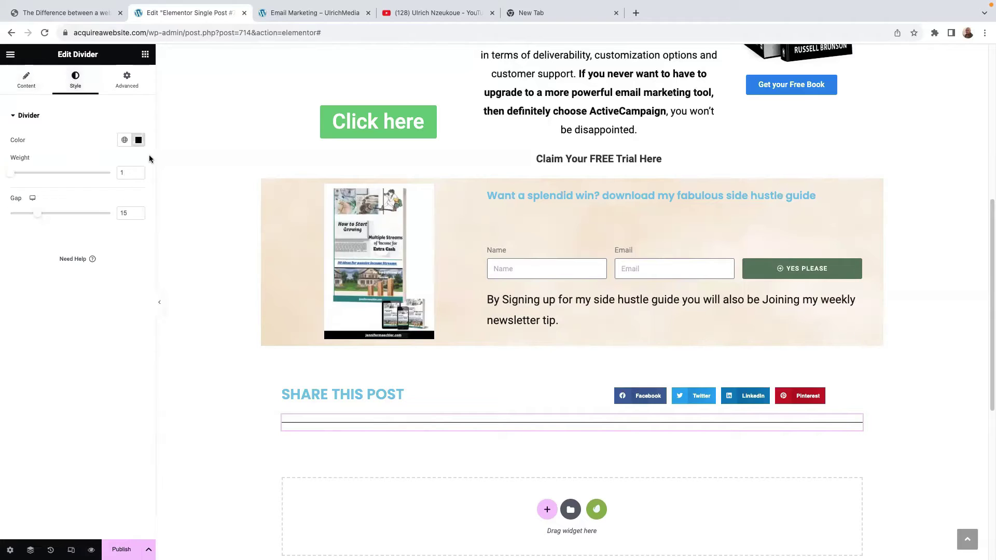
{"action": "left_click", "coordinate": [136, 140]}
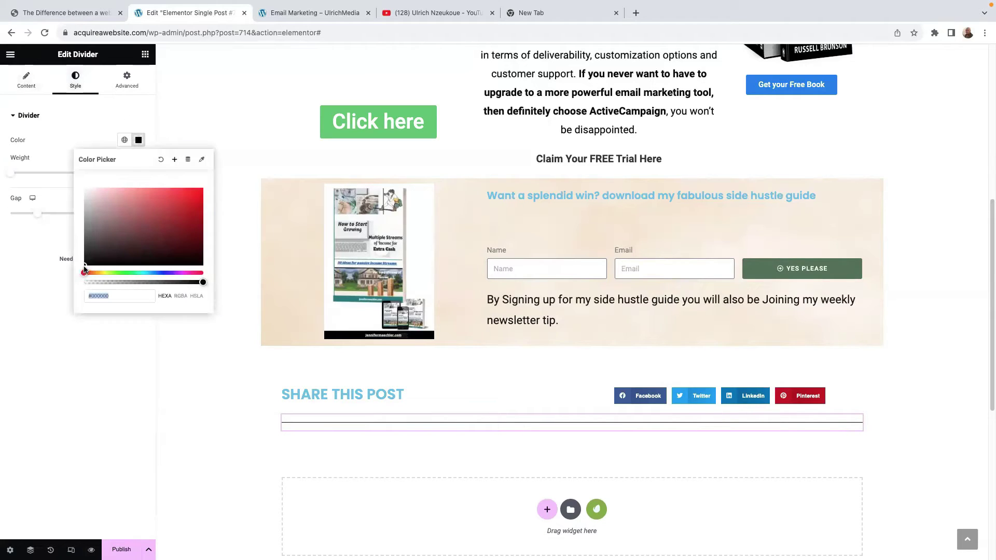
{"action": "left_click_drag", "start_coordinate": [86, 265], "coordinate": [94, 215]}
{"action": "left_click", "coordinate": [935, 413]}
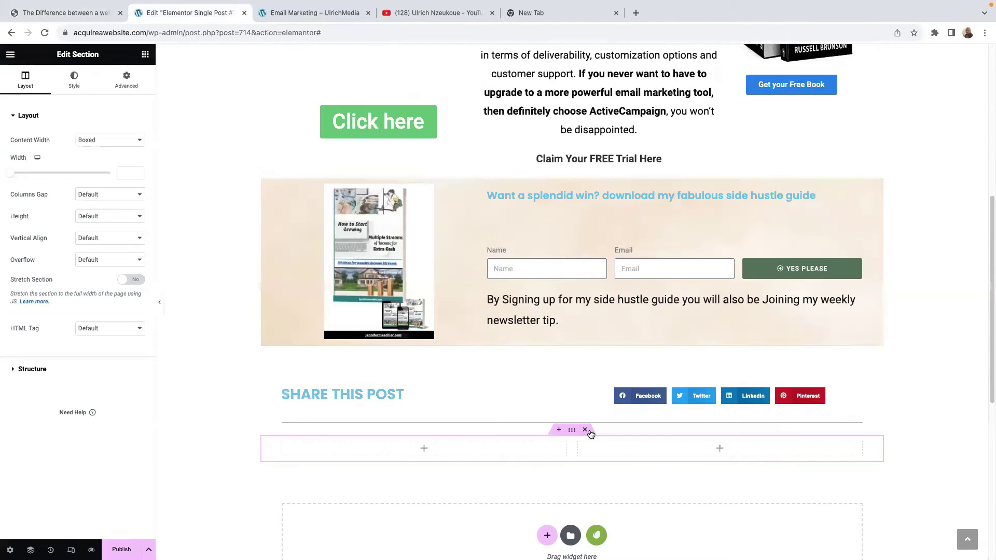
Delete the empty two-column section below the divider and add an Author Box widget directly under the divider.
{"action": "left_click", "coordinate": [585, 430]}
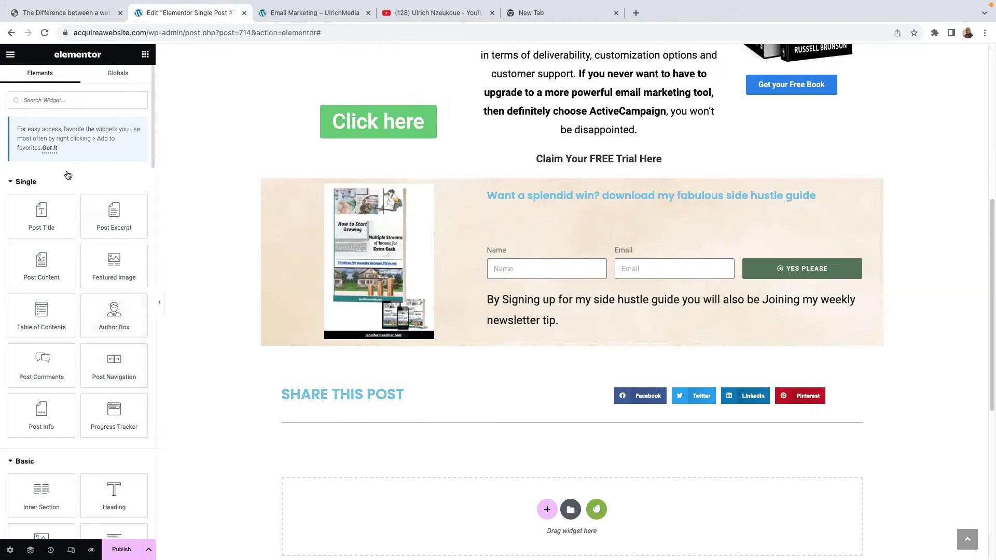
{"action": "left_click_drag", "start_coordinate": [109, 319], "coordinate": [384, 423]}
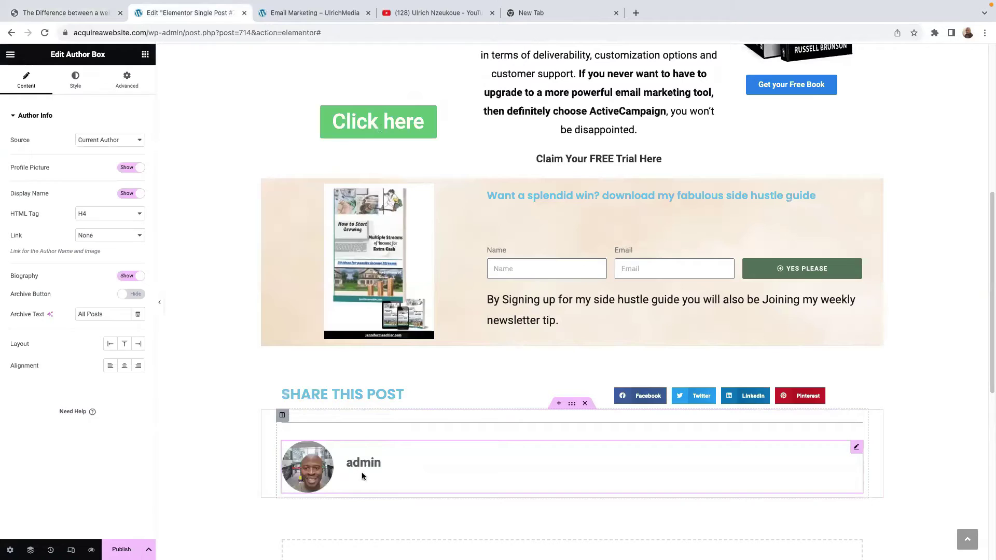
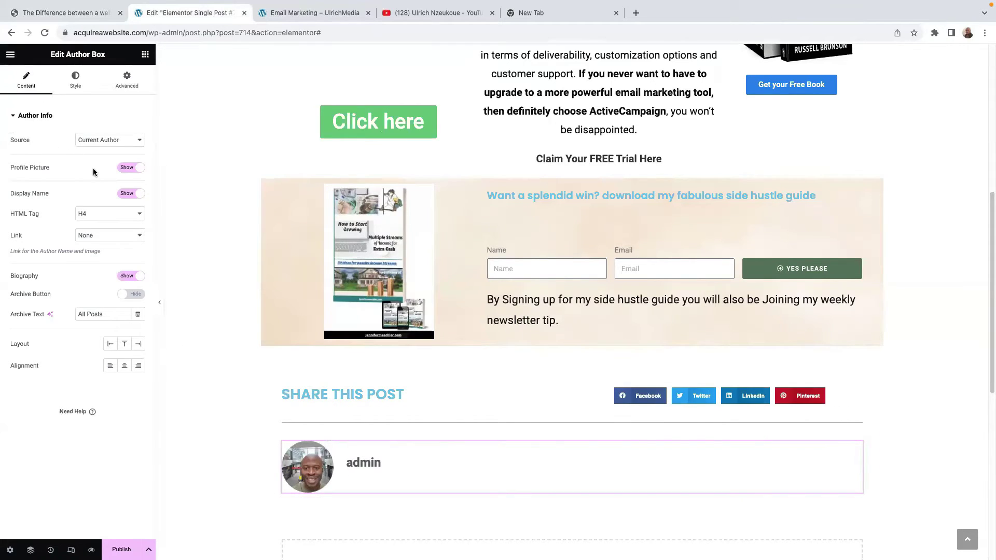
Set the author box source to Custom and choose the author's photo as the profile picture.
{"action": "left_click", "coordinate": [123, 146]}
{"action": "left_click", "coordinate": [107, 151]}
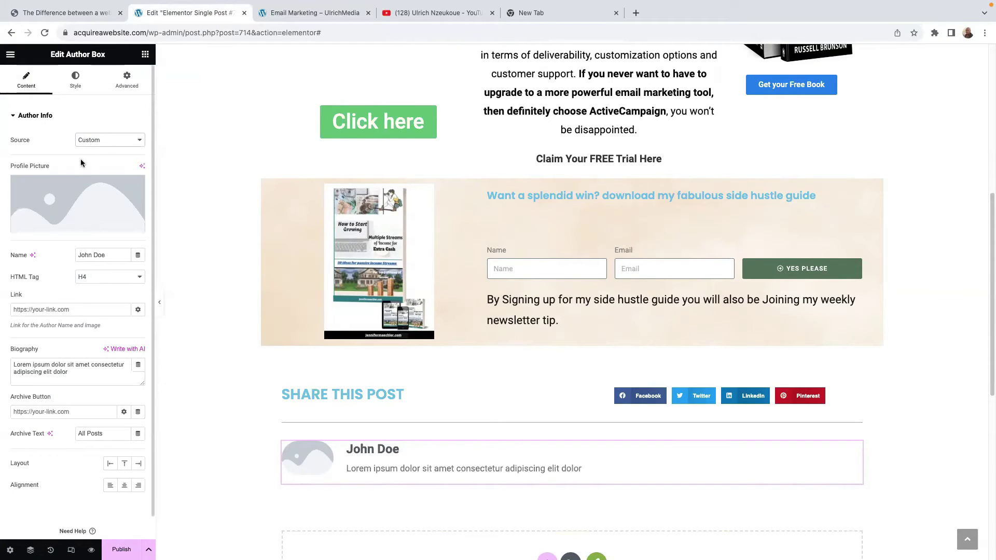
{"action": "left_click", "coordinate": [68, 199]}
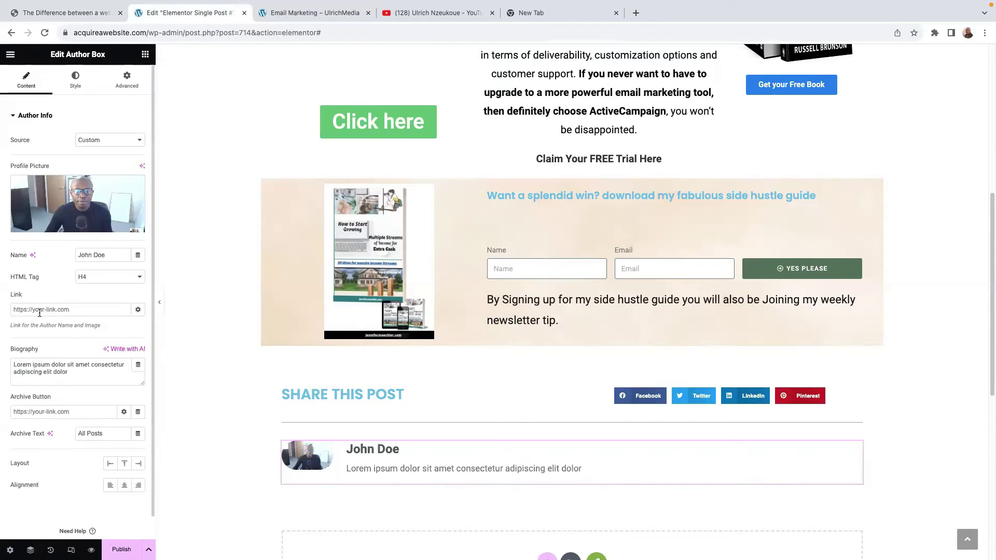
Replace the placeholder name in the author box with the author's full name copied from the reference blog post.
{"action": "left_click", "coordinate": [109, 257]}
{"action": "left_click_drag", "start_coordinate": [109, 256], "coordinate": [43, 253]}
{"action": "key", "text": "BackSpace"}
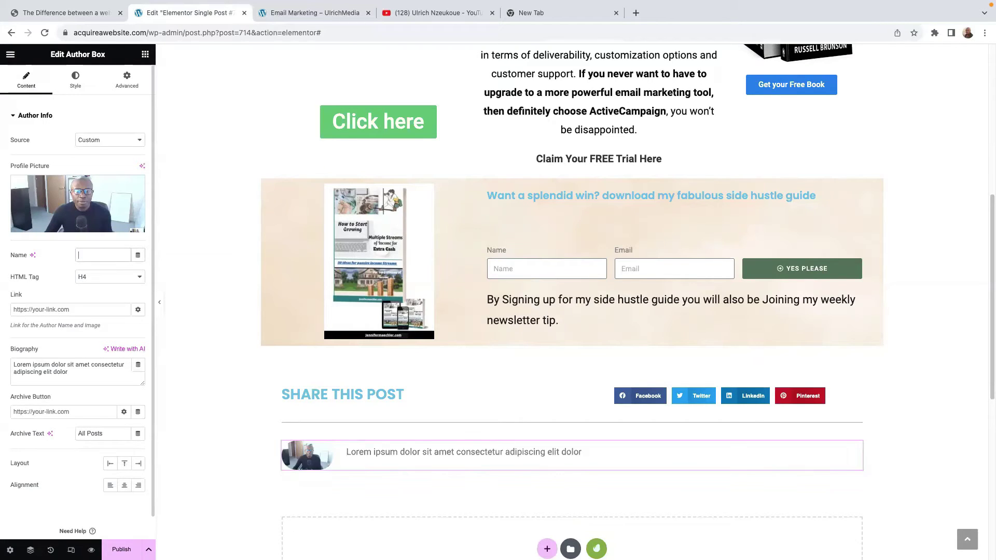
{"action": "left_click", "coordinate": [67, 12]}
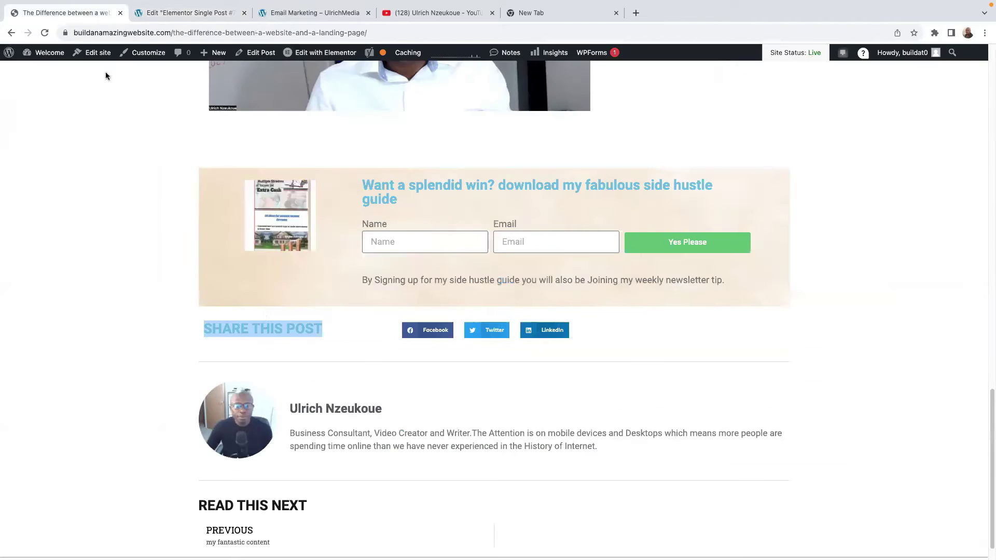
{"action": "left_click_drag", "start_coordinate": [383, 412], "coordinate": [288, 408]}
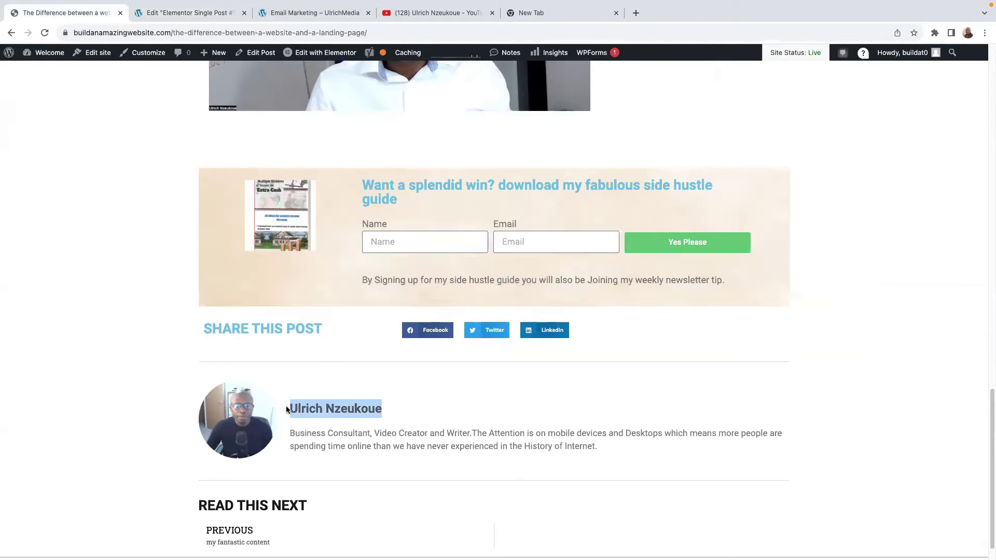
{"action": "right_click", "coordinate": [309, 405]}
{"action": "left_click", "coordinate": [332, 428]}
{"action": "left_click", "coordinate": [155, 13]}
{"action": "right_click", "coordinate": [92, 255]}
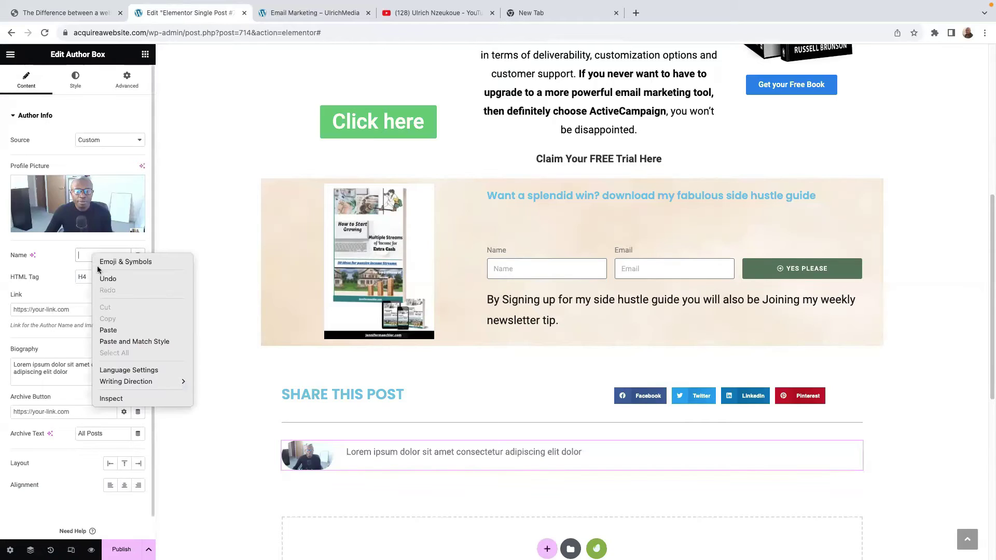
{"action": "left_click", "coordinate": [117, 331]}
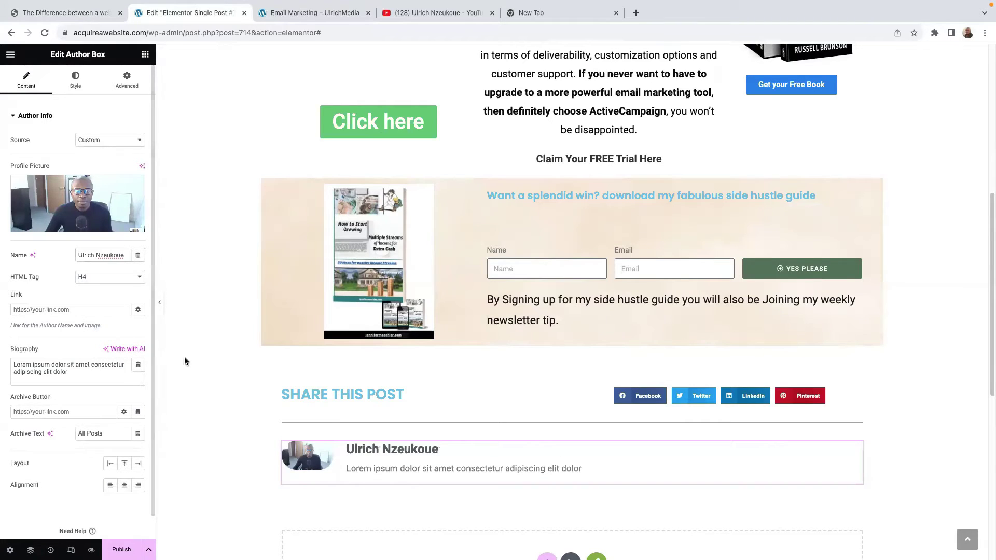
Replace the placeholder biography in the author box with the author's biography text copied from the reference blog post.
{"action": "left_click_drag", "start_coordinate": [83, 377], "coordinate": [8, 366]}
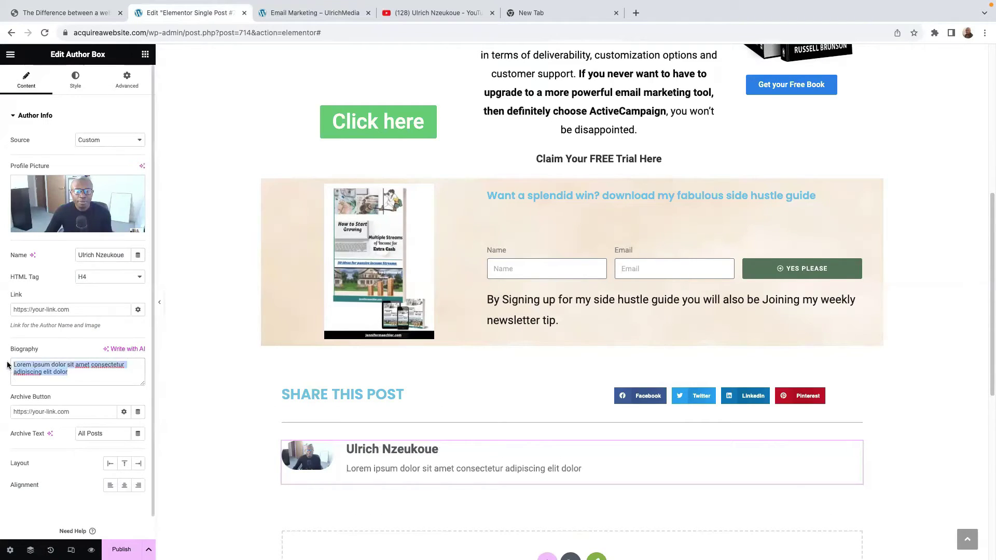
{"action": "key", "text": "BackSpace"}
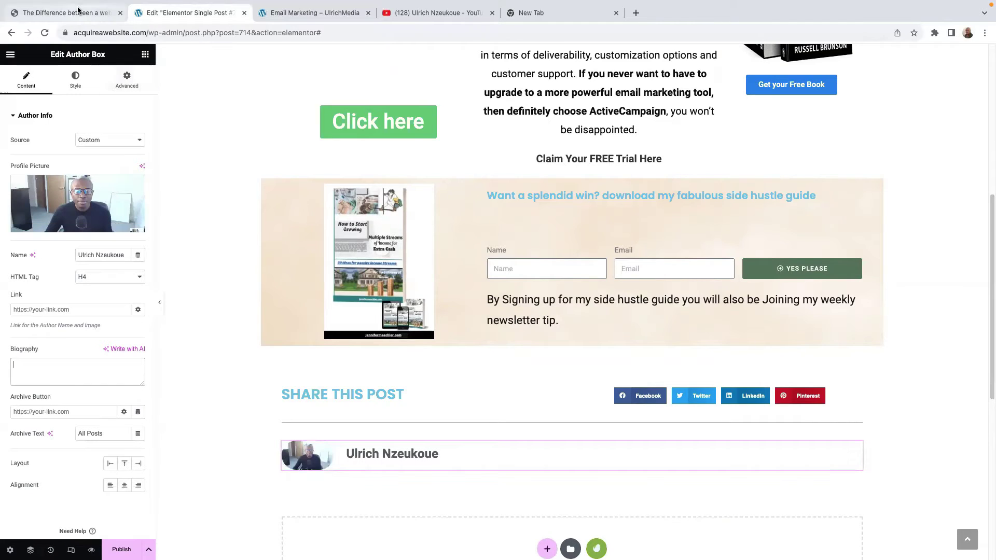
{"action": "left_click", "coordinate": [78, 12]}
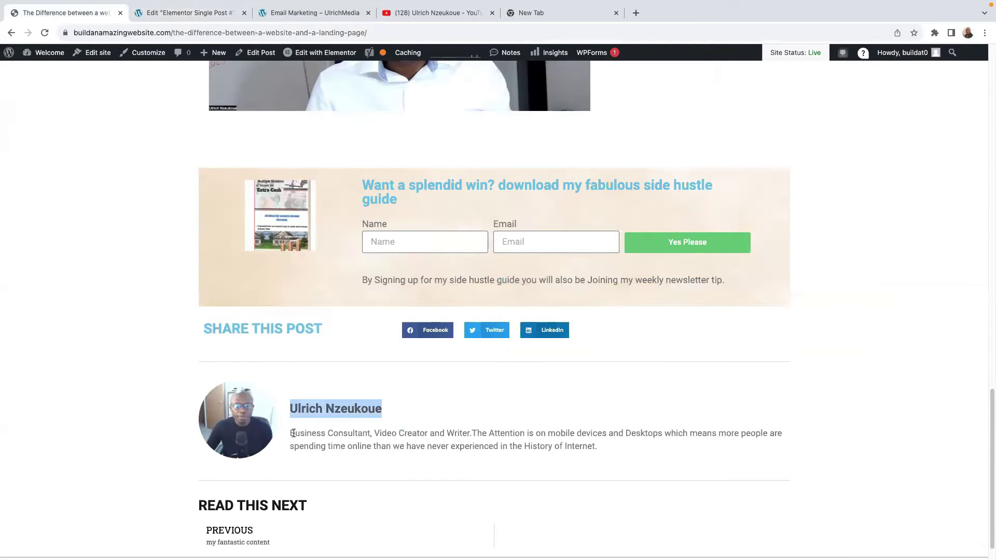
{"action": "left_click_drag", "start_coordinate": [289, 433], "coordinate": [597, 447]}
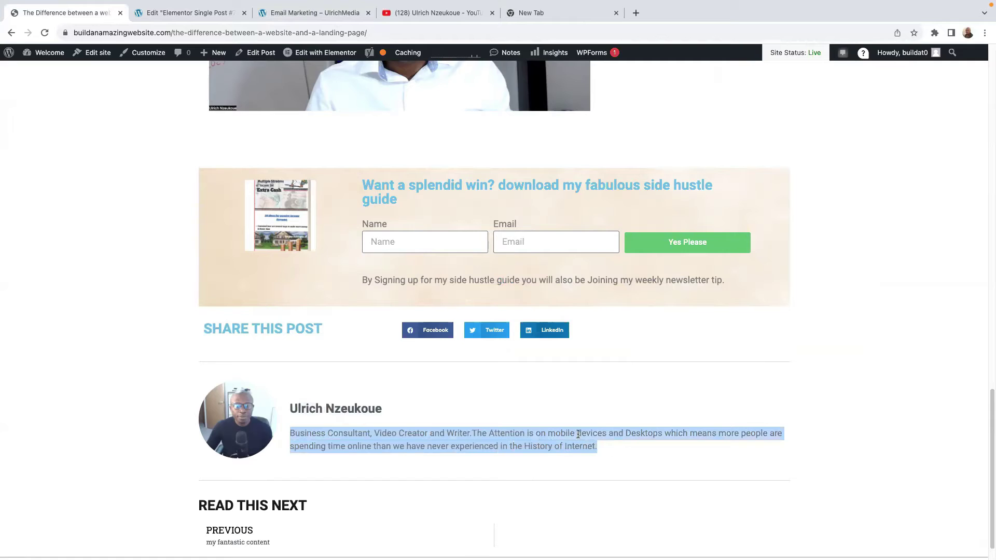
{"action": "right_click", "coordinate": [576, 430]}
{"action": "left_click", "coordinate": [601, 453]}
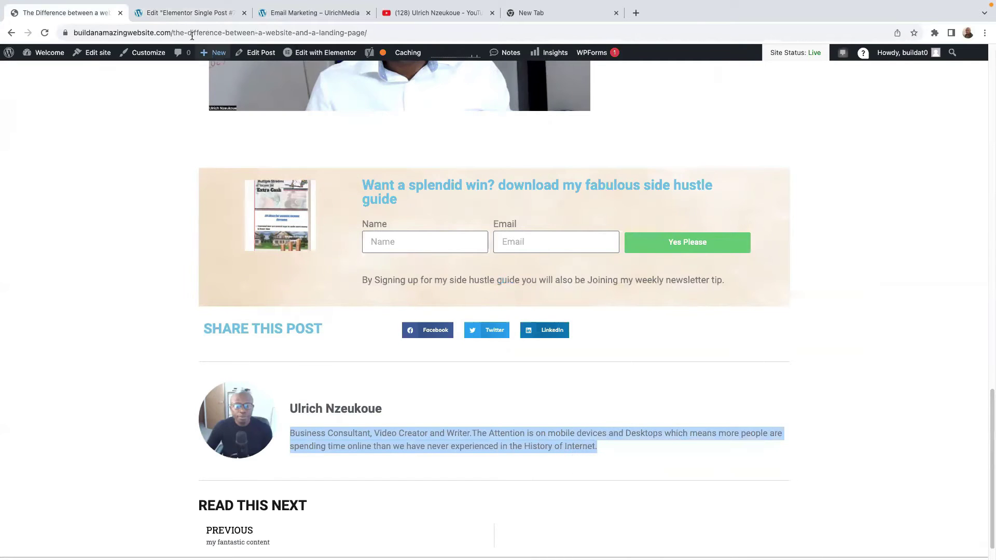
{"action": "left_click", "coordinate": [179, 13]}
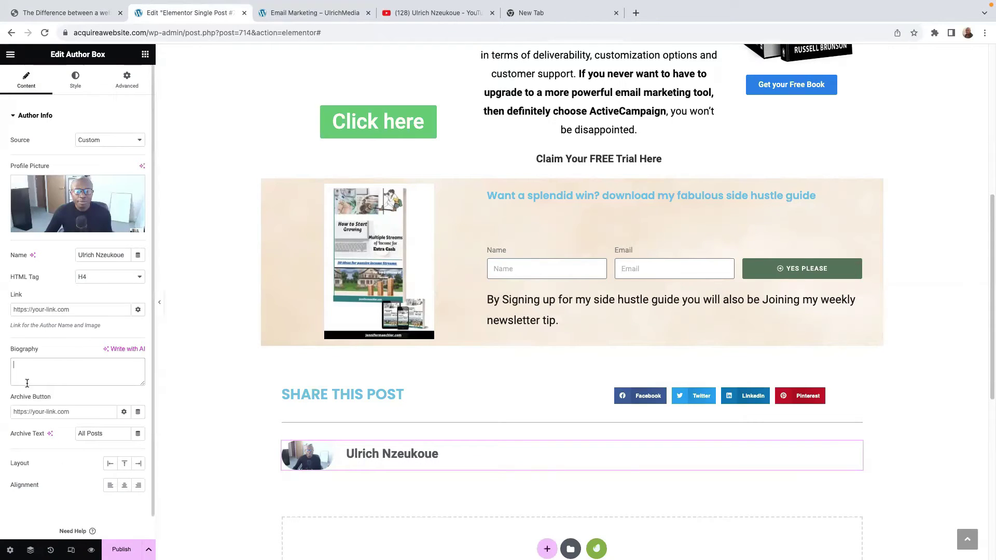
{"action": "right_click", "coordinate": [23, 371]}
{"action": "left_click", "coordinate": [41, 445]}
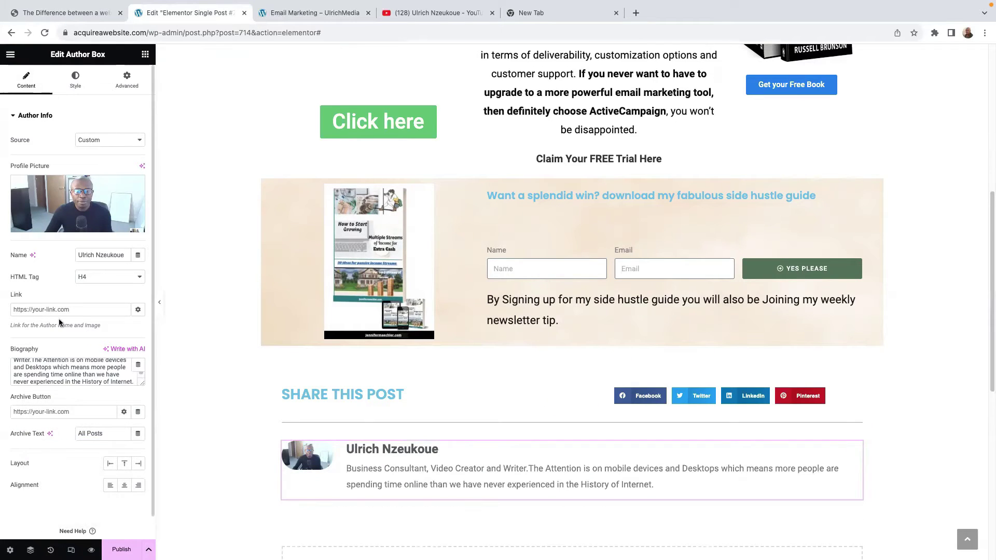
Set the author box's image size to 178 px and change its biography text colour to black.
{"action": "left_click", "coordinate": [76, 86]}
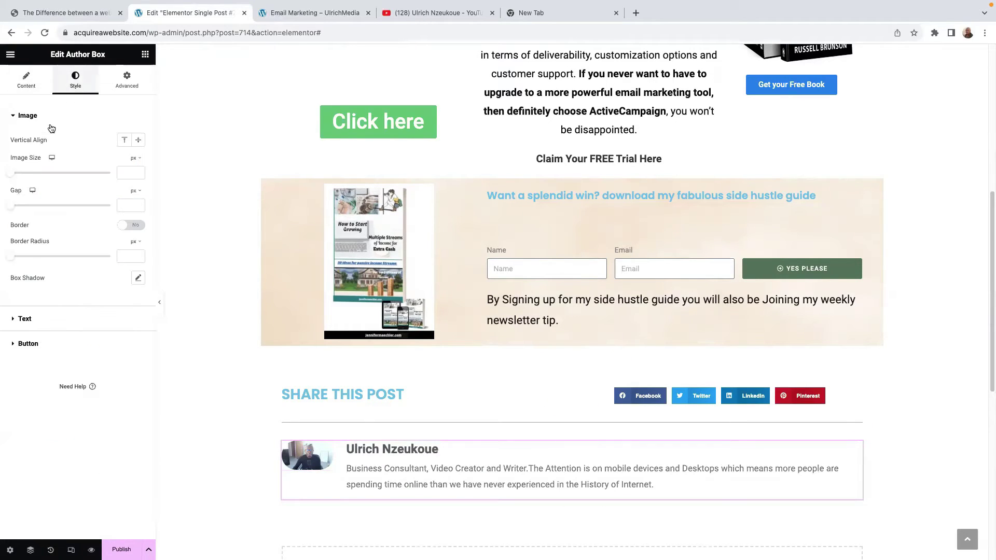
{"action": "left_click_drag", "start_coordinate": [12, 176], "coordinate": [101, 187]}
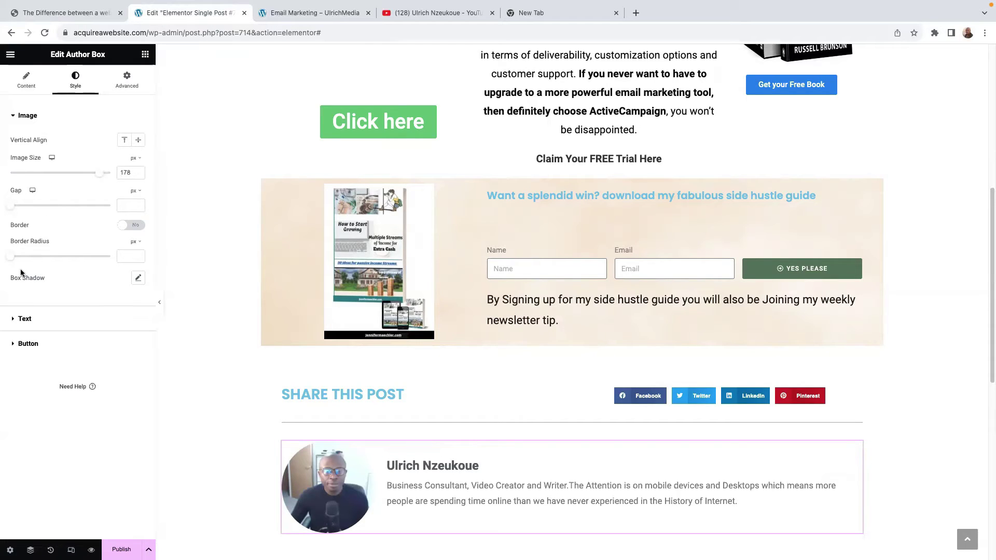
{"action": "left_click", "coordinate": [13, 320]}
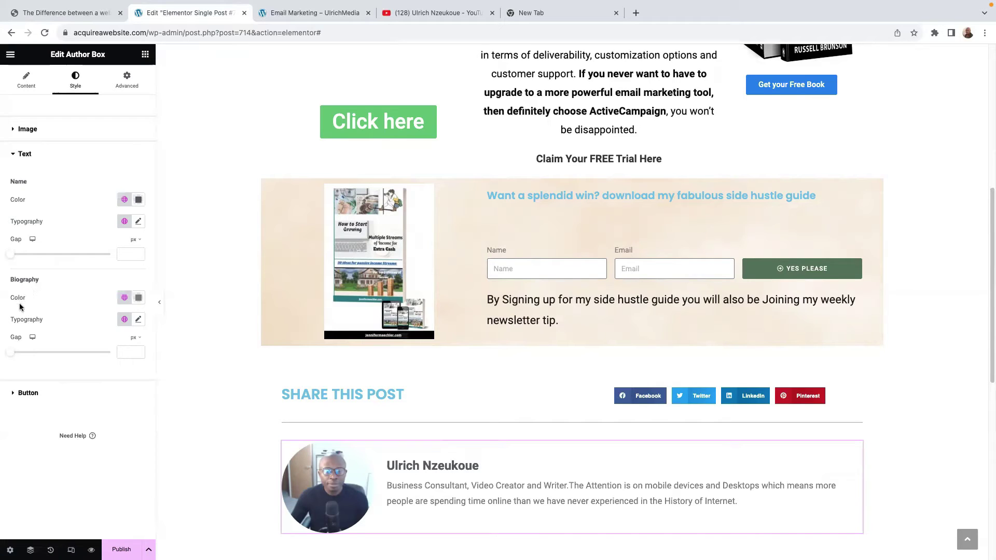
{"action": "left_click", "coordinate": [139, 300]}
{"action": "left_click_drag", "start_coordinate": [85, 390], "coordinate": [88, 412]}
{"action": "left_click", "coordinate": [30, 423]}
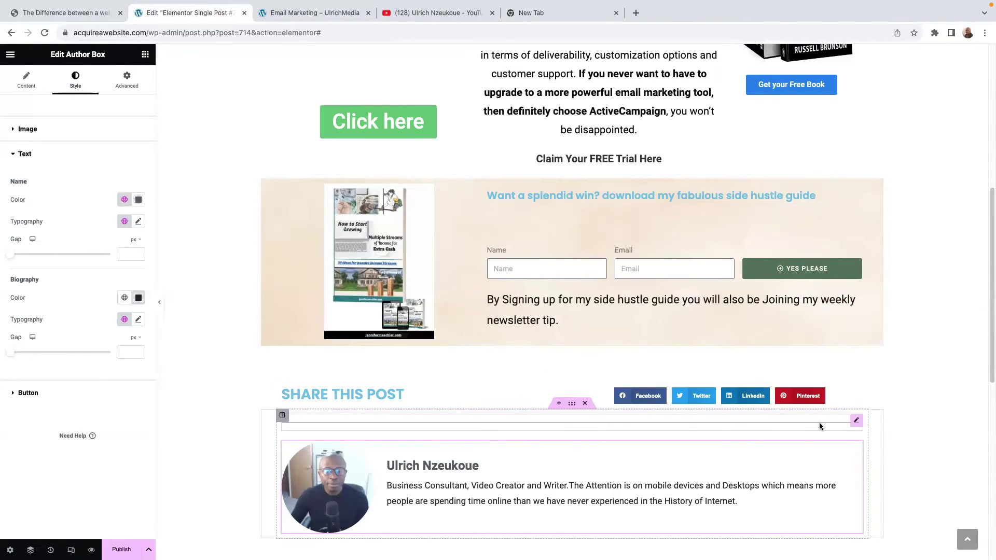
Duplicate the divider above the author box and move the copy directly below the author box.
{"action": "right_click", "coordinate": [854, 423]}
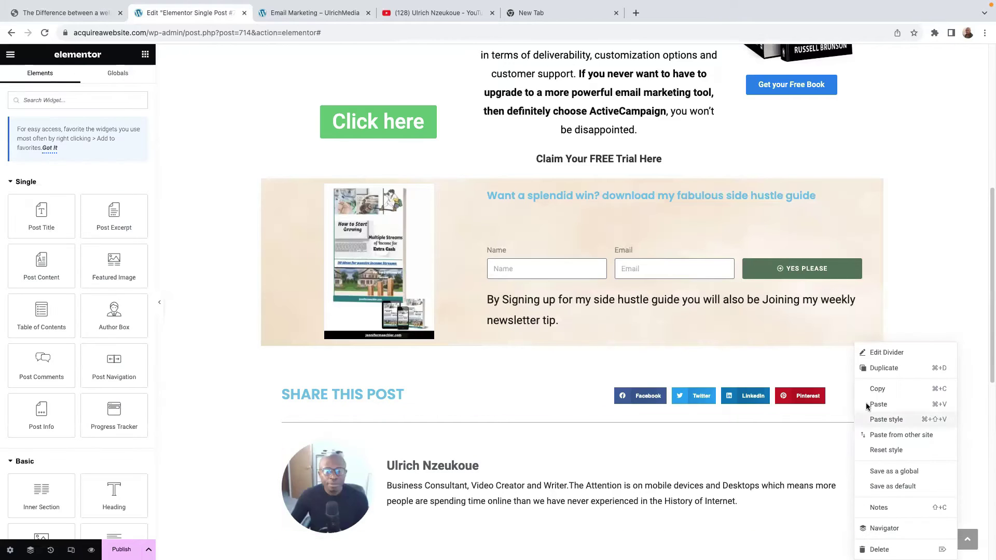
{"action": "left_click", "coordinate": [885, 370]}
{"action": "scroll", "coordinate": [840, 363], "scroll_direction": "down", "scroll_amount": 3}
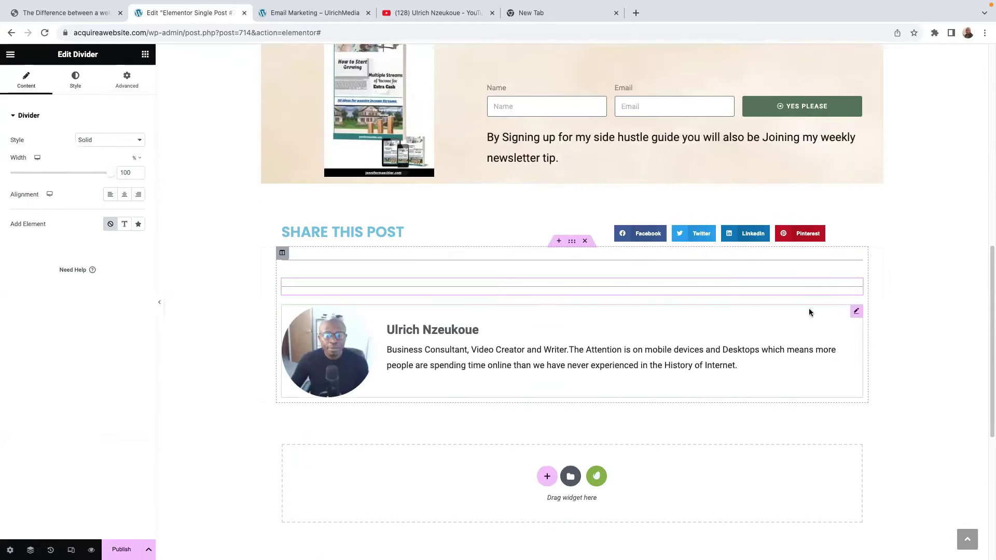
{"action": "left_click_drag", "start_coordinate": [853, 298], "coordinate": [829, 362]}
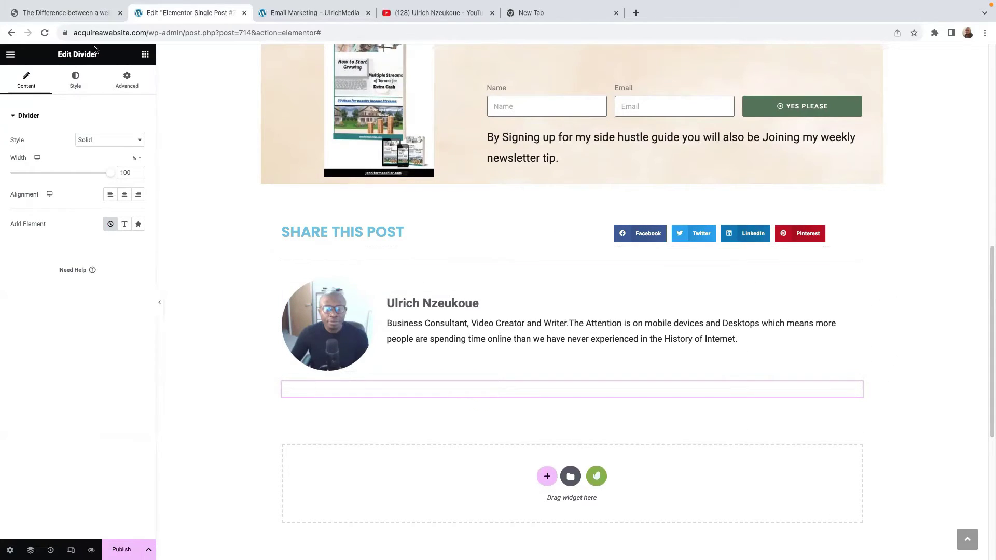
Add a Heading widget below the lower divider with the title "Read this Next" and HTML tag H1.
{"action": "left_click", "coordinate": [145, 54]}
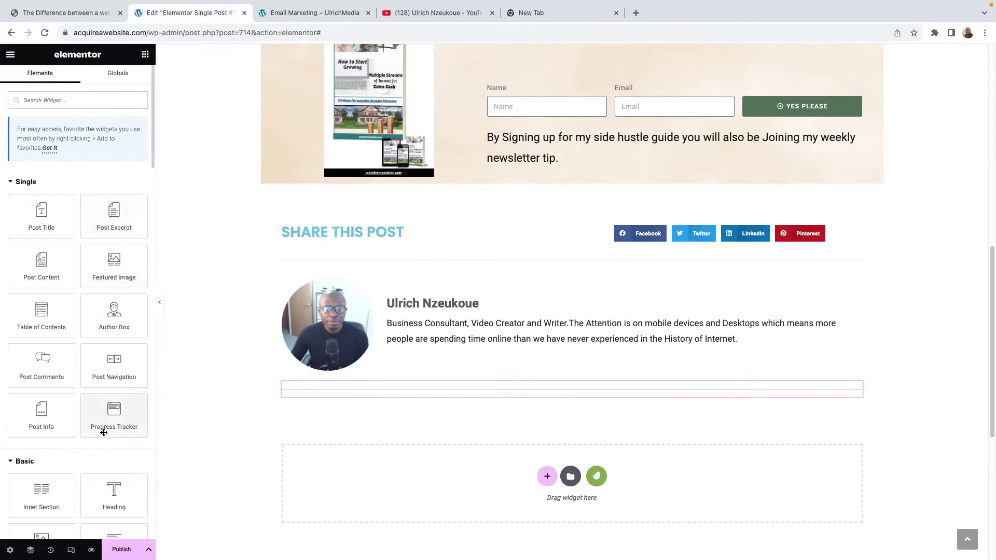
{"action": "left_click_drag", "start_coordinate": [114, 490], "coordinate": [356, 393]}
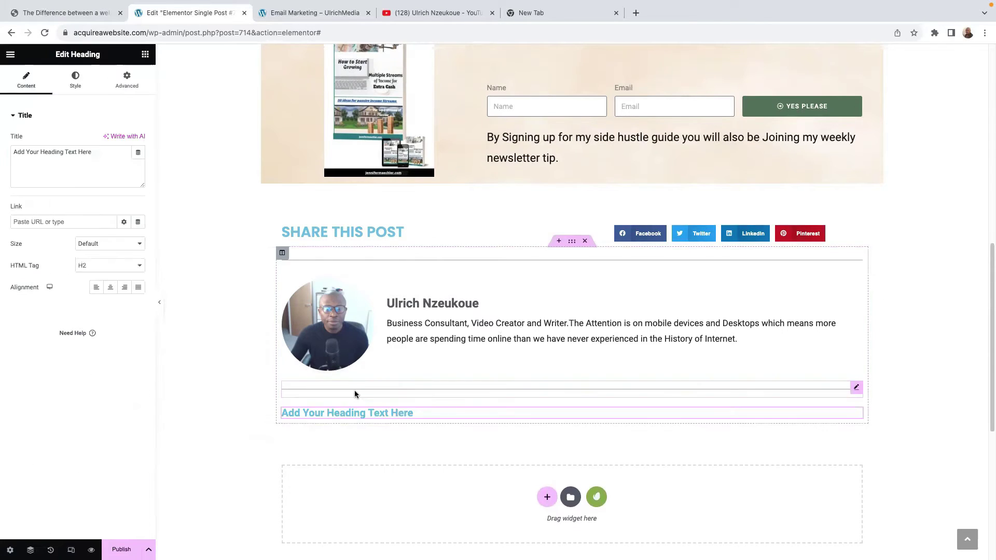
{"action": "left_click_drag", "start_coordinate": [92, 151], "coordinate": [8, 123]}
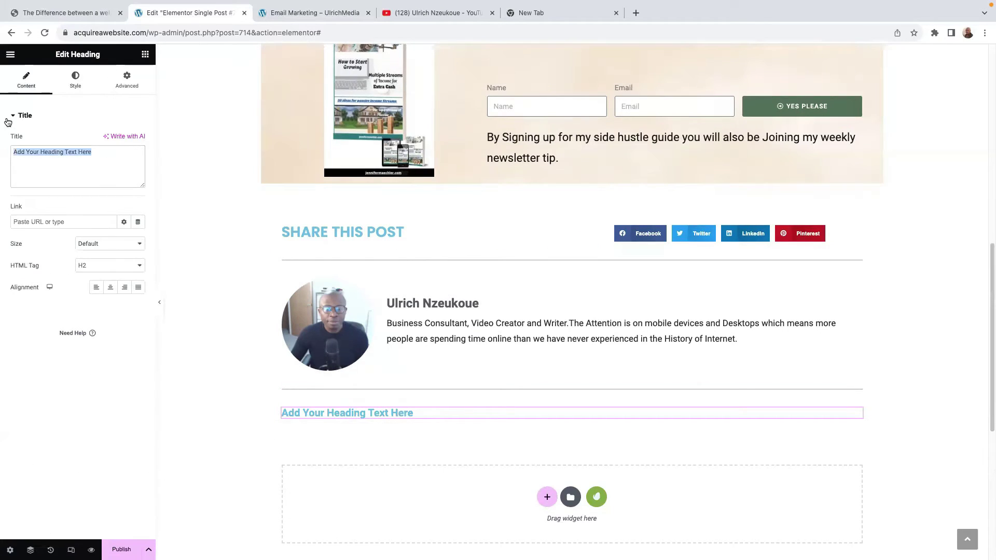
{"action": "key", "text": "BackSpace"}
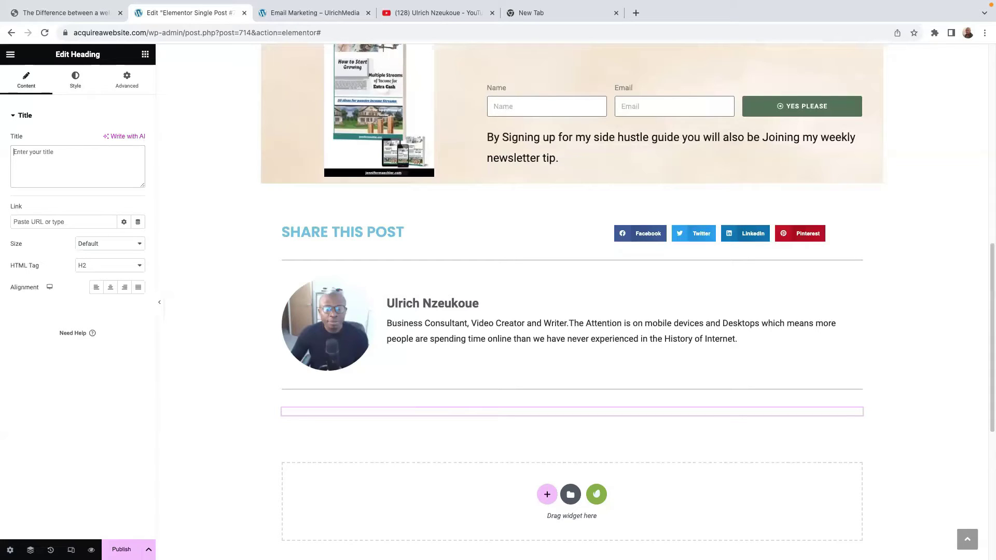
{"action": "type", "text": "Read this Next"}
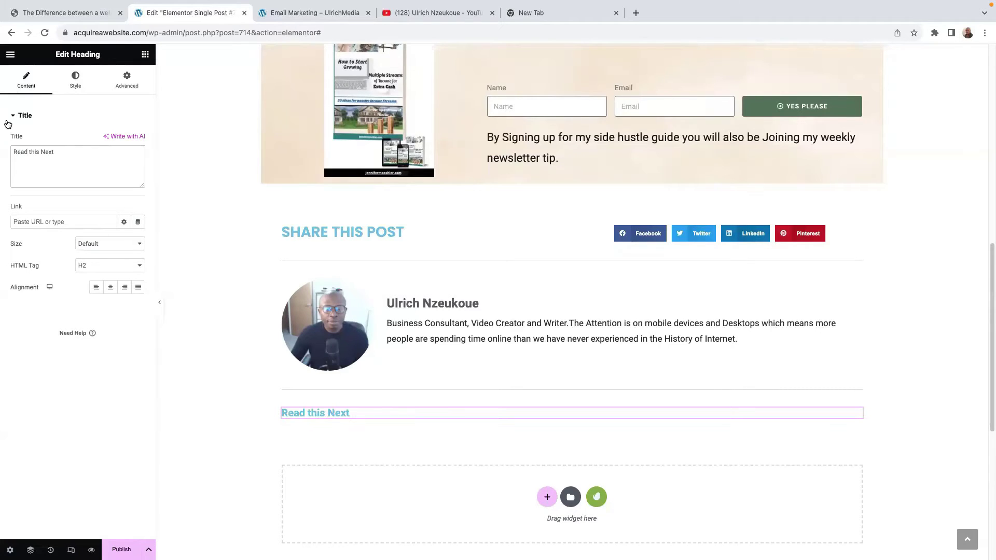
{"action": "left_click", "coordinate": [96, 270]}
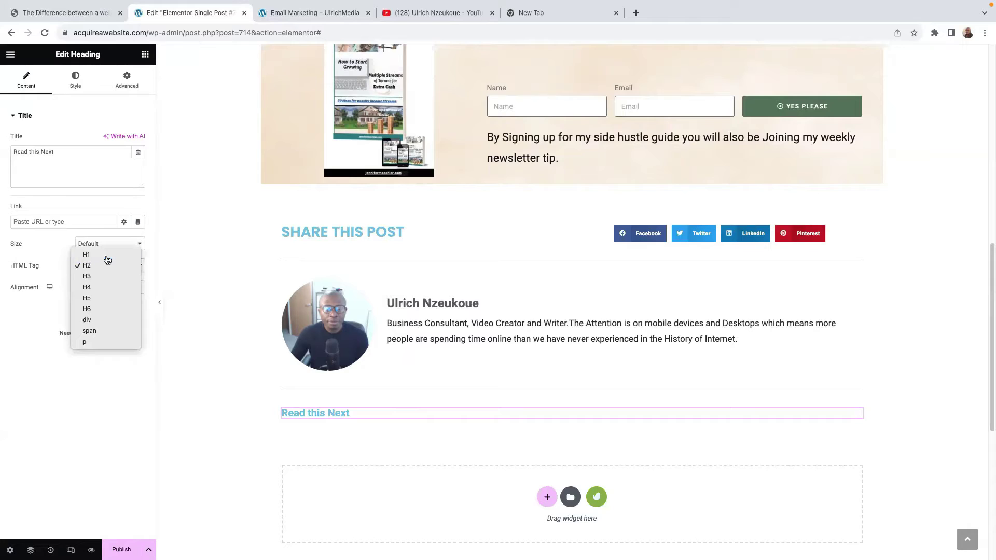
{"action": "left_click", "coordinate": [106, 253]}
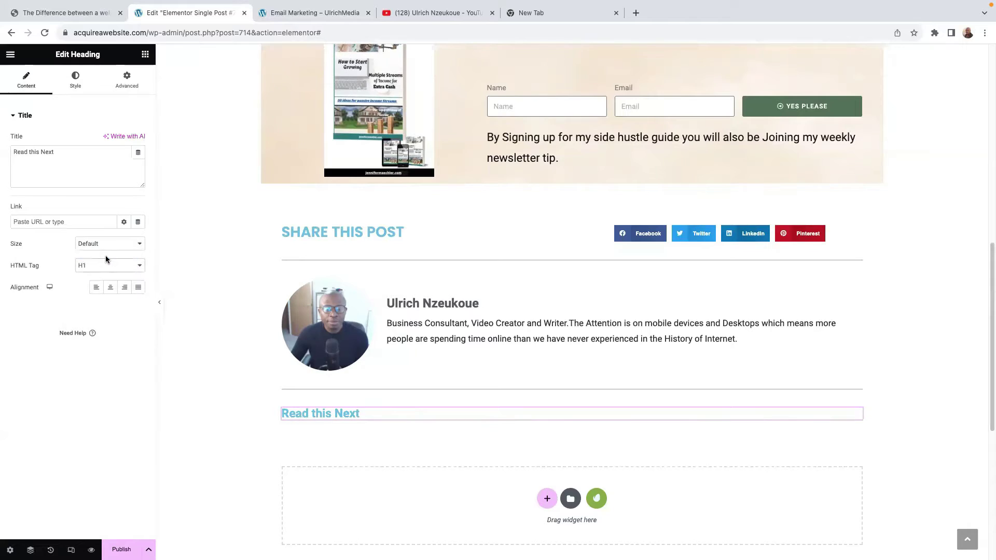
Style the "Read this Next" heading with black text and a 30 px font size.
{"action": "left_click", "coordinate": [75, 80]}
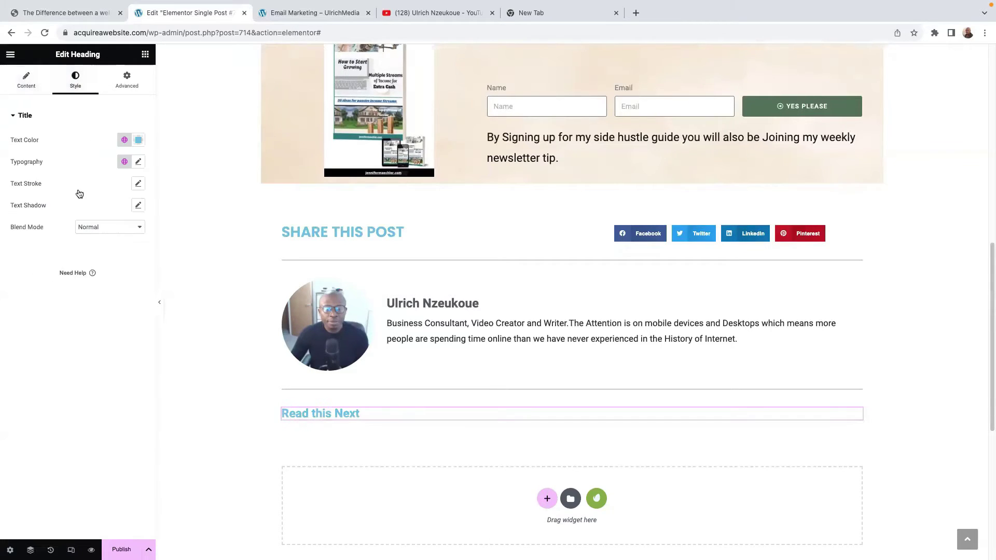
{"action": "left_click", "coordinate": [139, 141]}
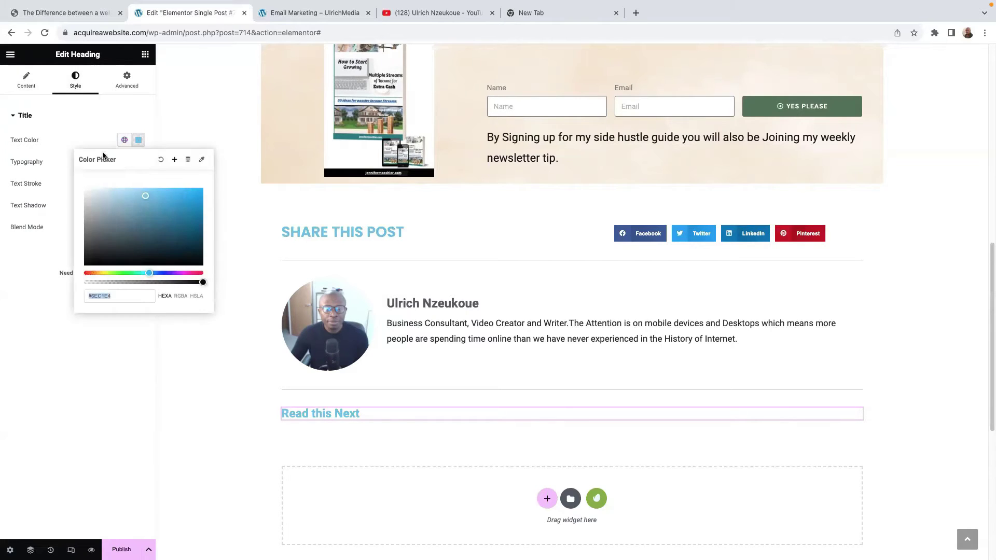
{"action": "left_click", "coordinate": [93, 253]}
{"action": "left_click_drag", "start_coordinate": [93, 253], "coordinate": [89, 257]}
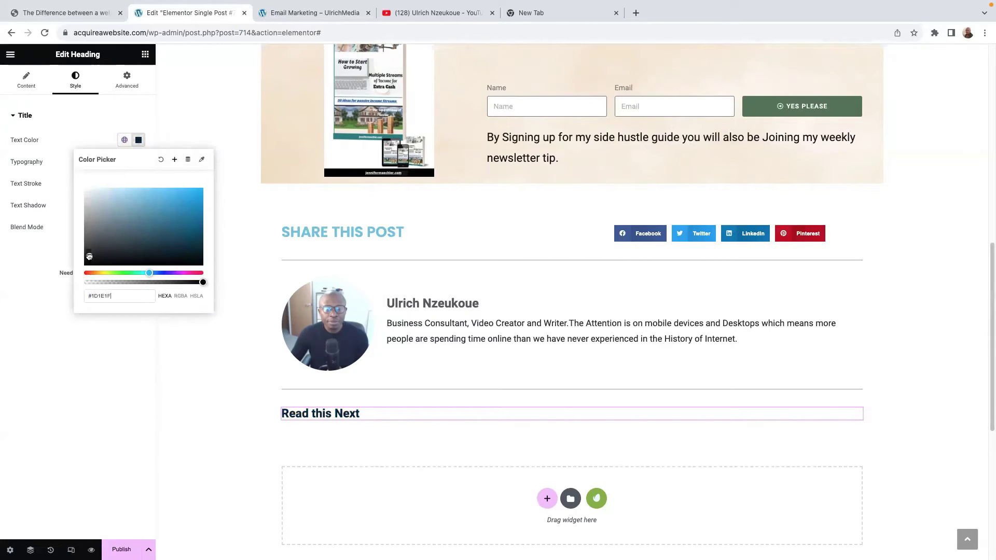
{"action": "left_click", "coordinate": [75, 118]}
{"action": "left_click", "coordinate": [20, 129]}
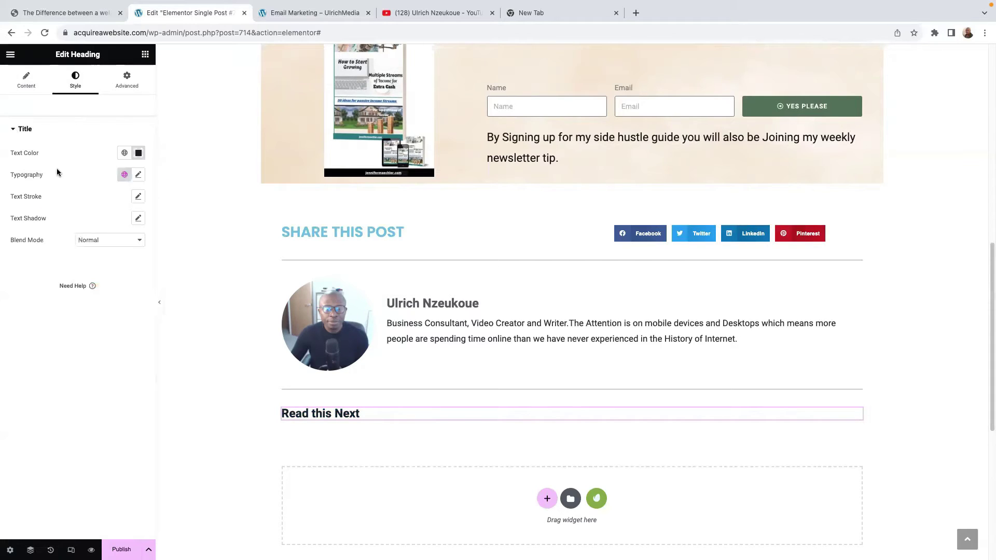
{"action": "left_click", "coordinate": [136, 175]}
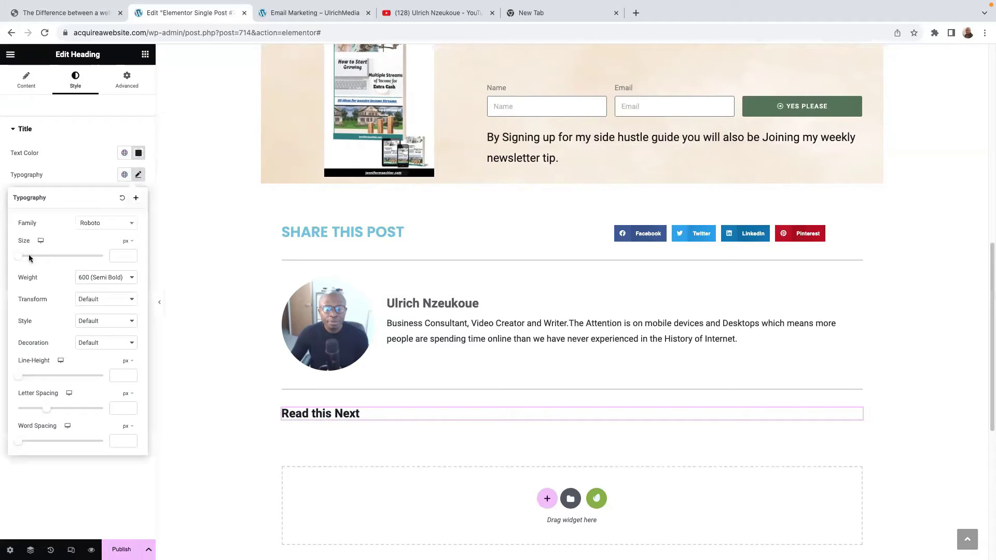
{"action": "left_click_drag", "start_coordinate": [19, 257], "coordinate": [31, 259]}
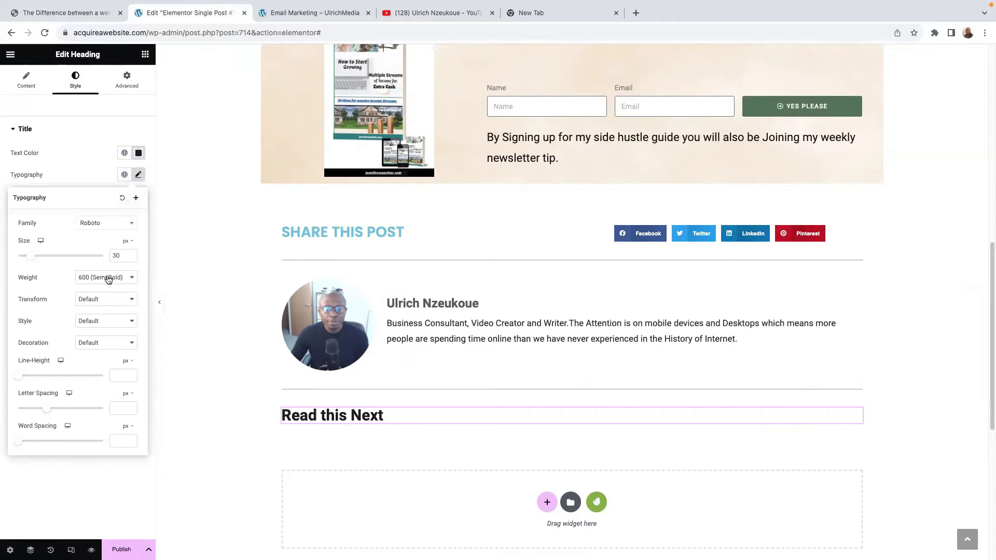
Add a Post Navigation widget directly below the "Read this Next" heading.
{"action": "left_click", "coordinate": [217, 268]}
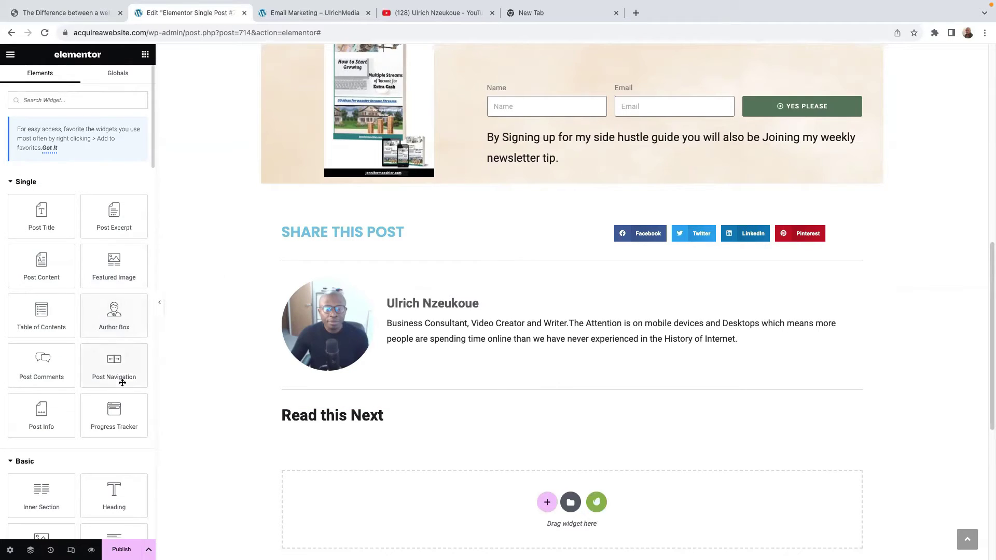
{"action": "left_click_drag", "start_coordinate": [114, 365], "coordinate": [365, 421]}
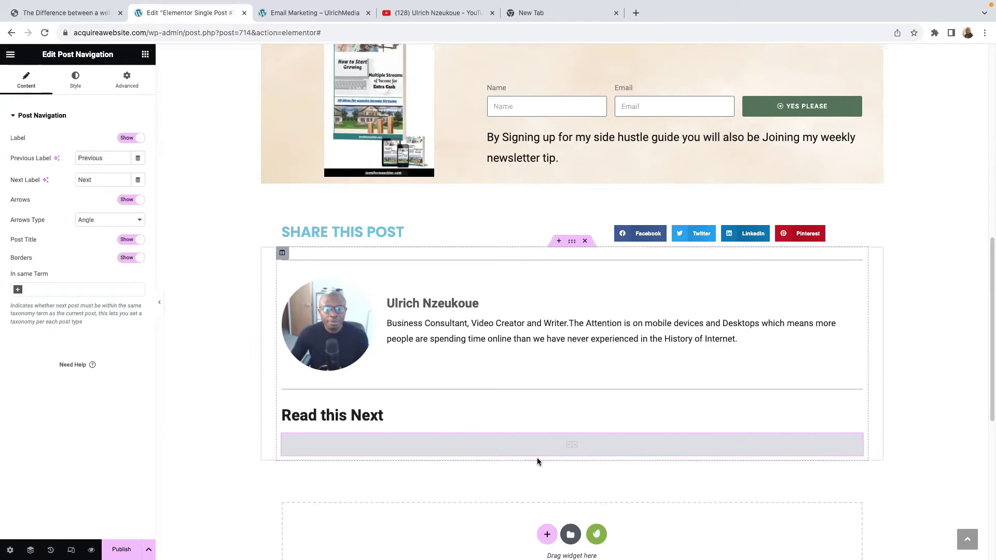
Examine the post navigation on the reference blog post by following its Previous link and looking through the post "my fantastic content".
{"action": "left_click", "coordinate": [80, 15]}
{"action": "scroll", "coordinate": [338, 359], "scroll_direction": "down", "scroll_amount": 2}
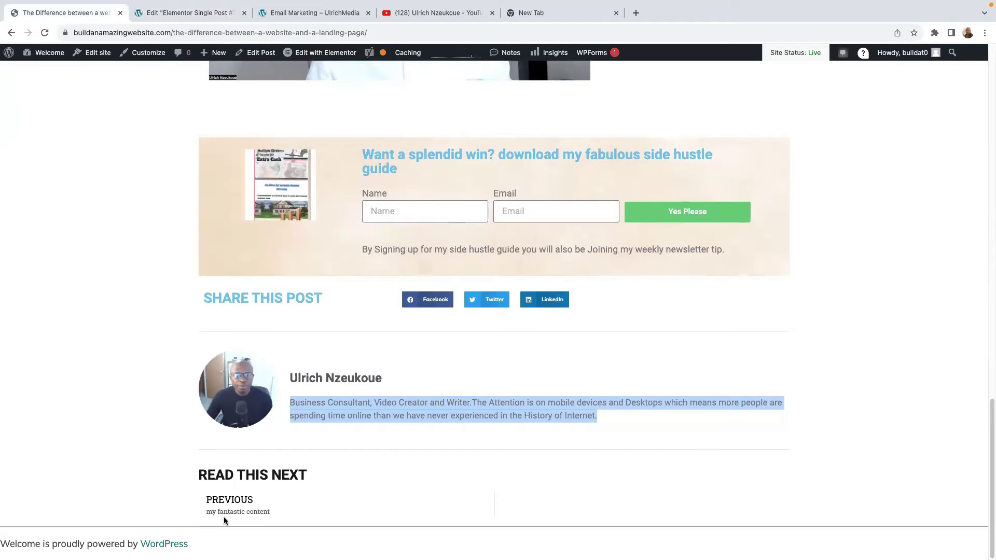
{"action": "left_click", "coordinate": [237, 509]}
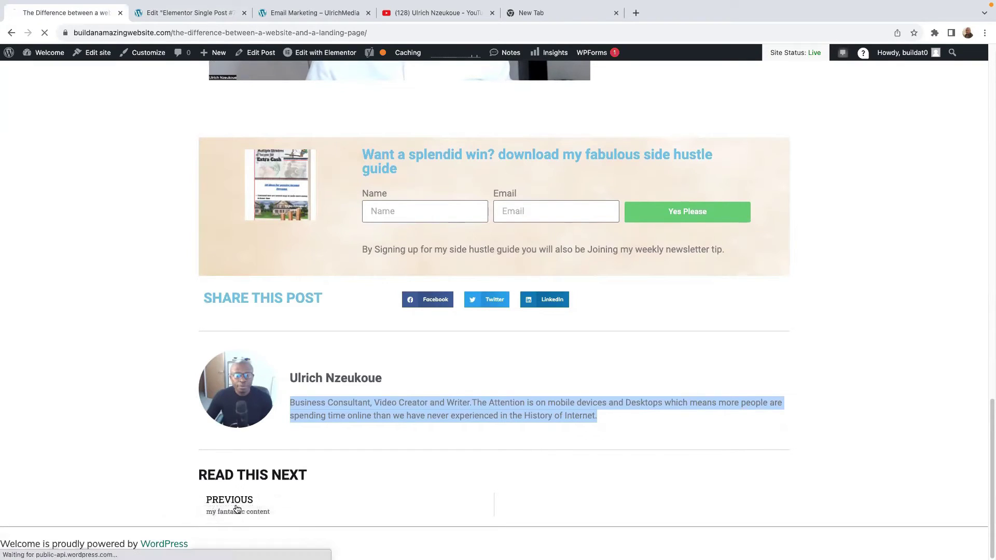
{"action": "scroll", "coordinate": [499, 471], "scroll_direction": "down", "scroll_amount": 20}
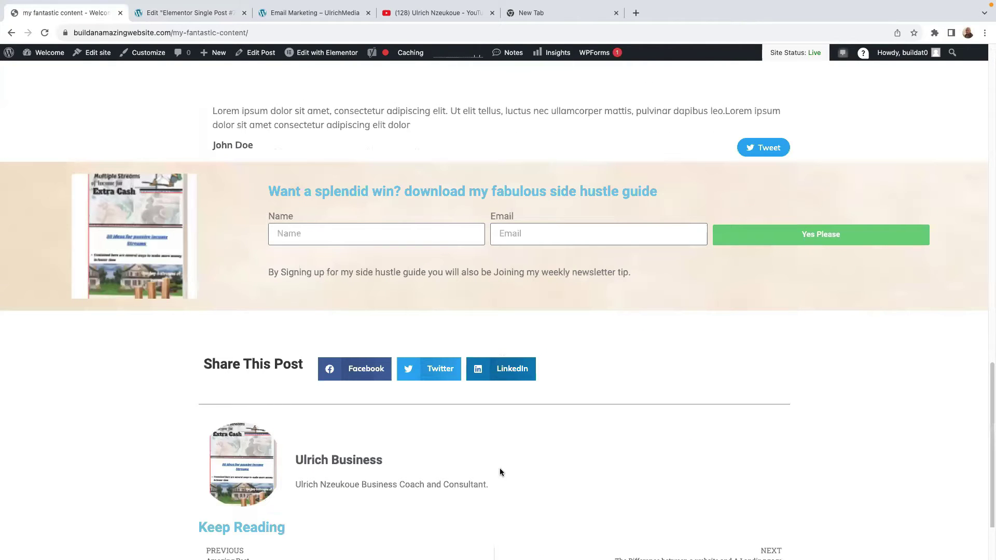
{"action": "scroll", "coordinate": [501, 472], "scroll_direction": "down", "scroll_amount": 2}
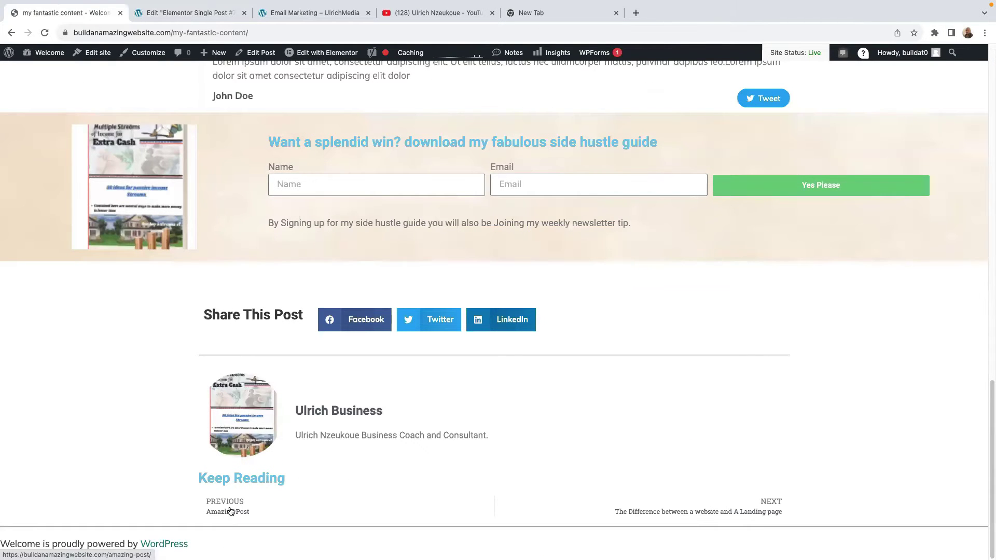
{"action": "scroll", "coordinate": [228, 511], "scroll_direction": "up", "scroll_amount": 20}
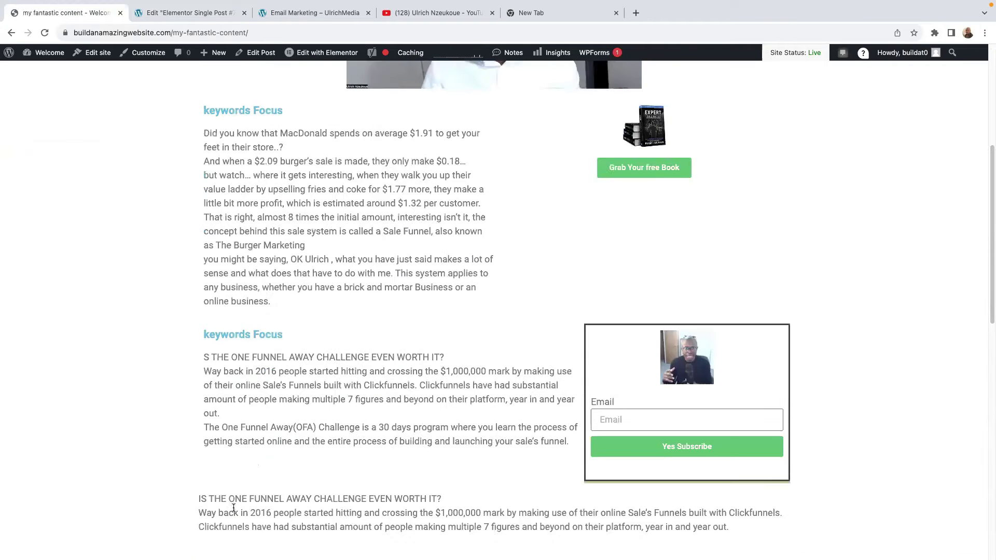
{"action": "scroll", "coordinate": [234, 508], "scroll_direction": "down", "scroll_amount": 8}
{"action": "scroll", "coordinate": [233, 509], "scroll_direction": "down", "scroll_amount": 10}
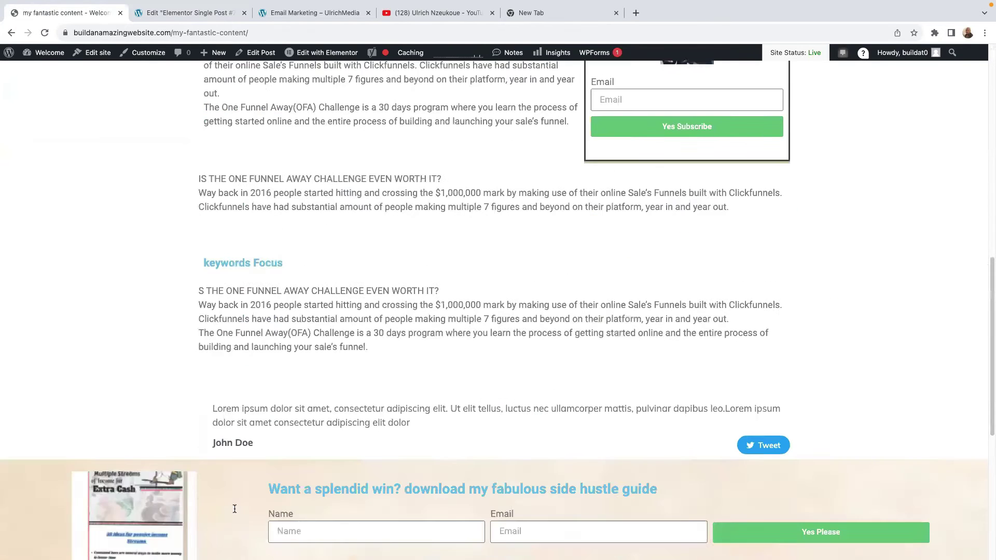
Check the Previous and Next links at the end of the reference post, and return to the single post template.
{"action": "scroll", "coordinate": [228, 505], "scroll_direction": "down", "scroll_amount": 1}
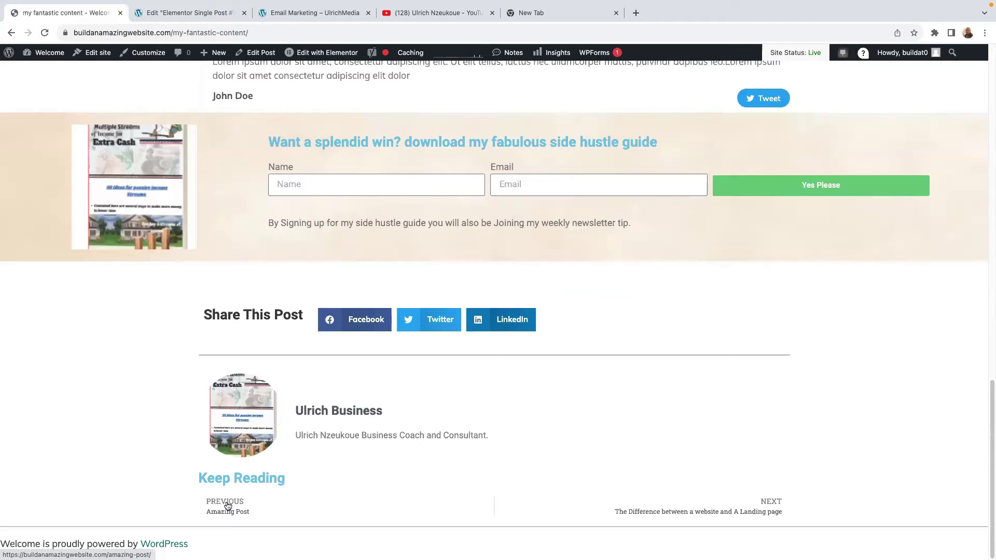
{"action": "left_click", "coordinate": [178, 12]}
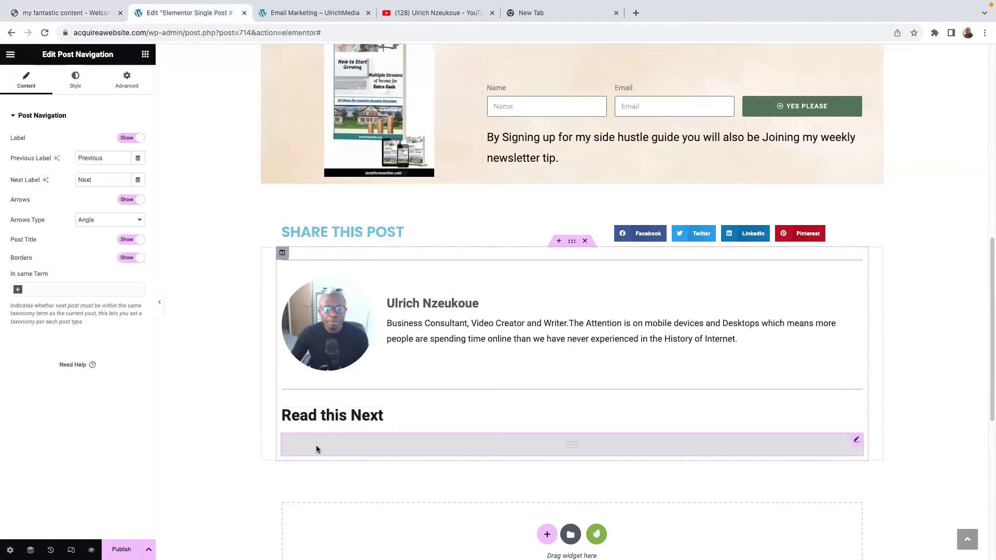
Try limiting the Post Navigation to the same term for Posts with the Categories taxonomy, and remove that restriction.
{"action": "left_click", "coordinate": [35, 284]}
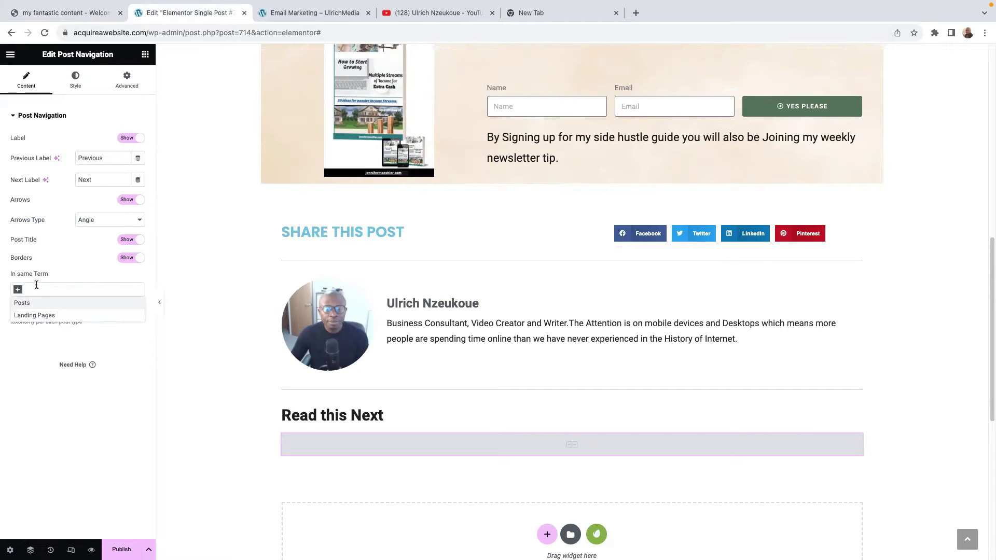
{"action": "left_click", "coordinate": [38, 303]}
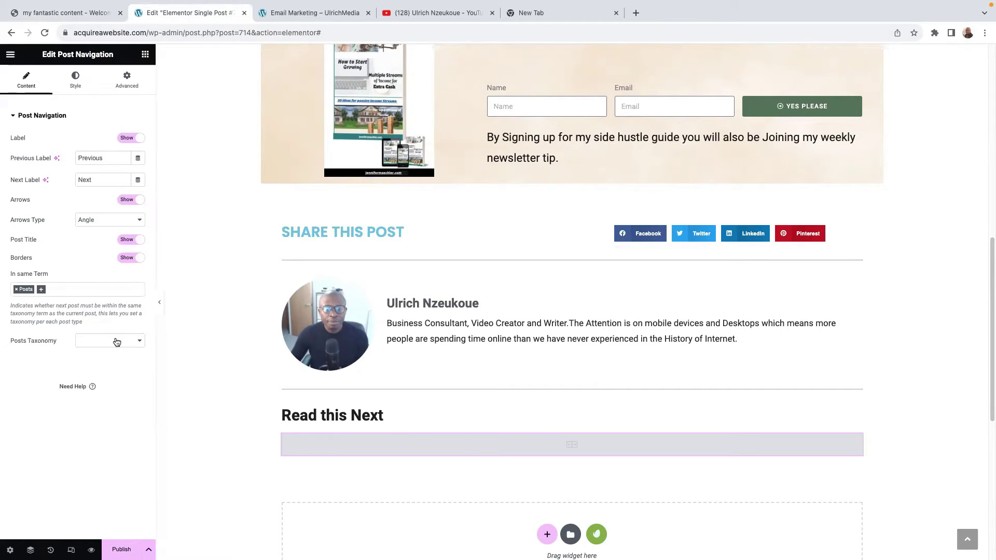
{"action": "left_click", "coordinate": [132, 342]}
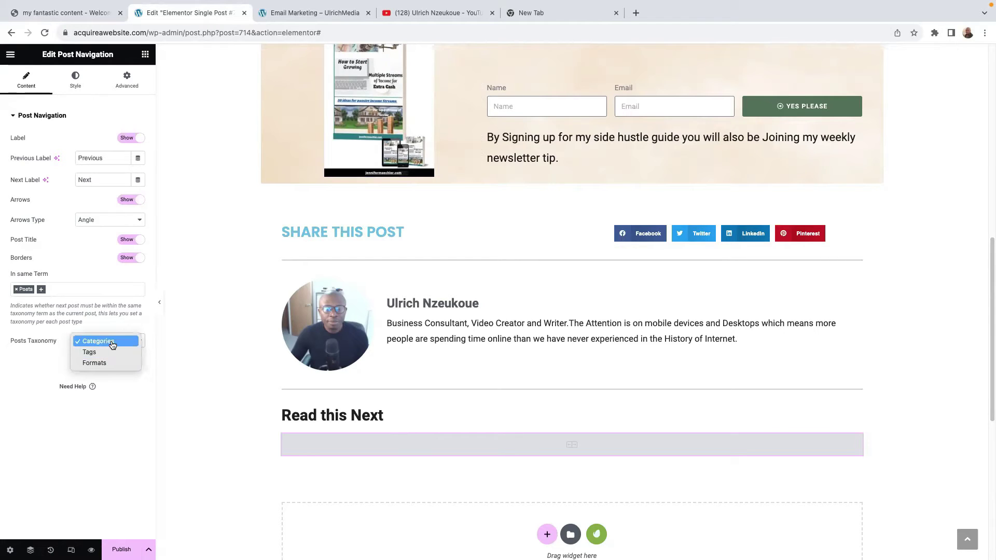
{"action": "left_click", "coordinate": [103, 340]}
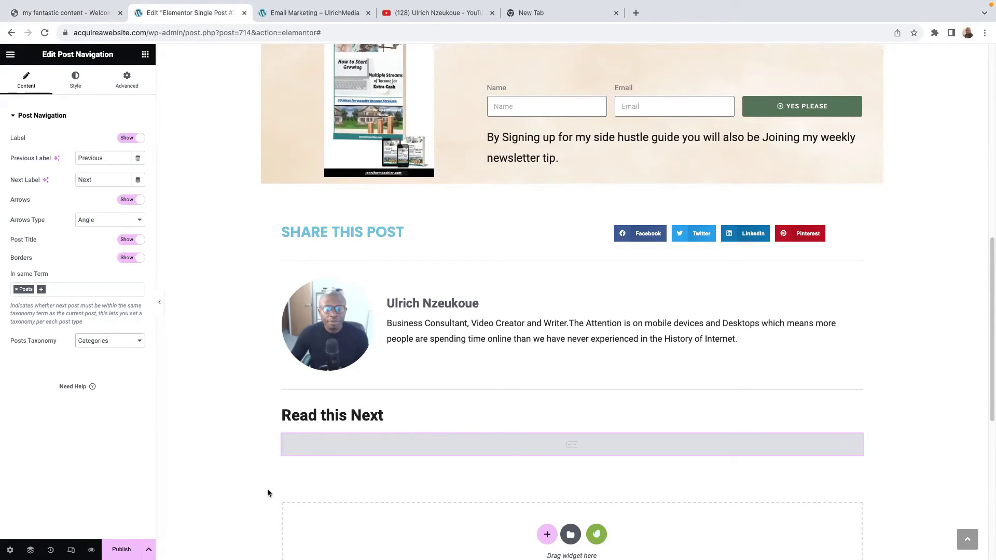
{"action": "left_click", "coordinate": [16, 289]}
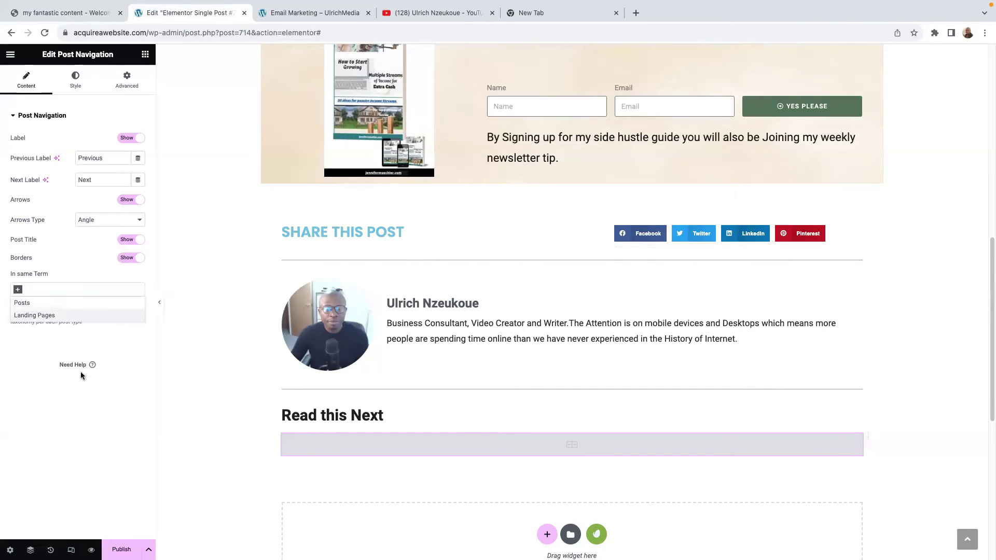
{"action": "left_click", "coordinate": [132, 366]}
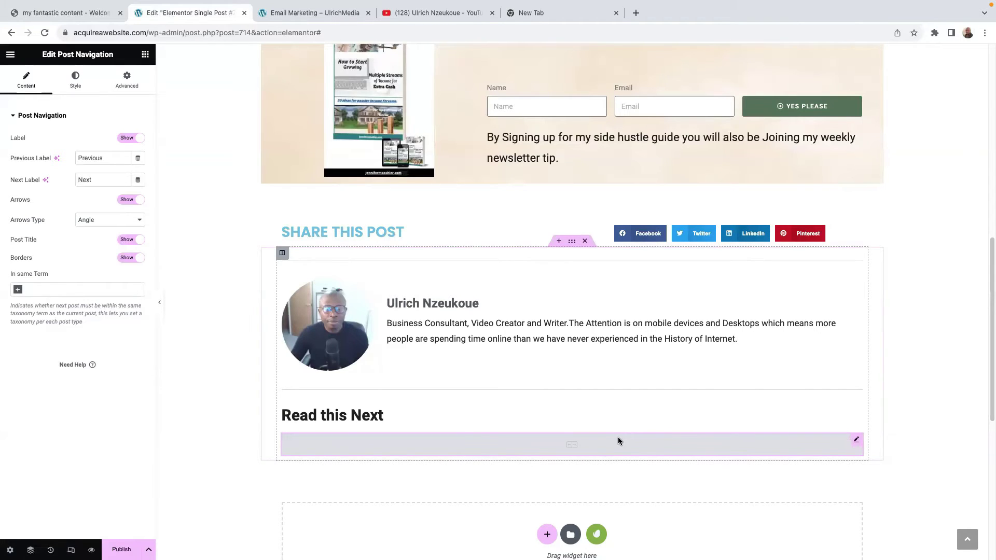
Publish the single post template with an Include display condition set to All Singular.
{"action": "scroll", "coordinate": [549, 244], "scroll_direction": "up", "scroll_amount": 10}
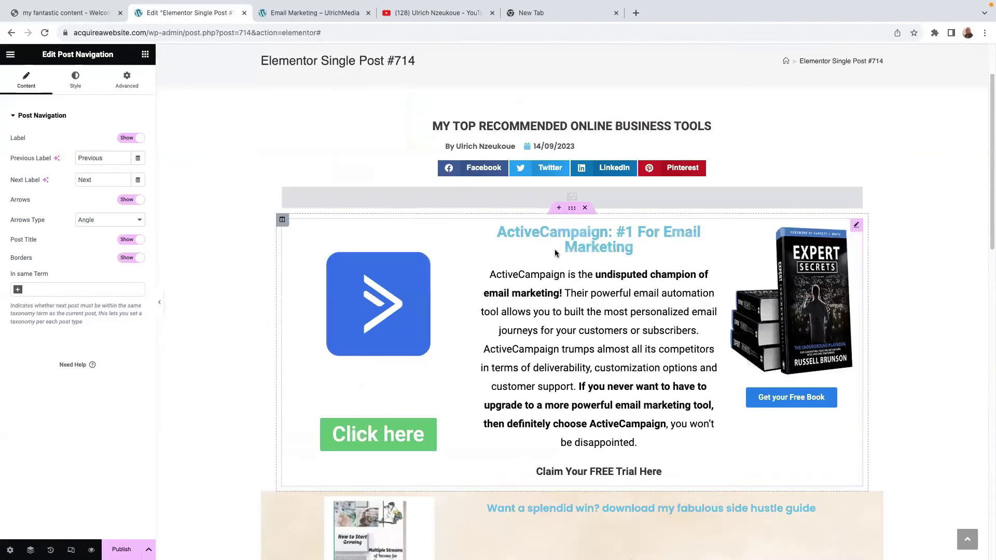
{"action": "scroll", "coordinate": [553, 246], "scroll_direction": "up", "scroll_amount": 2}
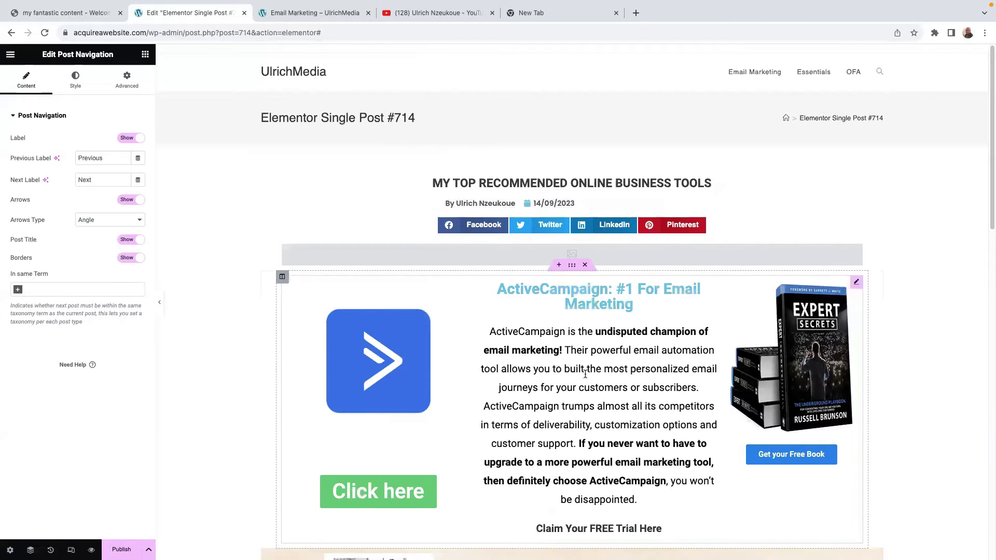
{"action": "scroll", "coordinate": [622, 389], "scroll_direction": "down", "scroll_amount": 9}
{"action": "scroll", "coordinate": [363, 363], "scroll_direction": "down", "scroll_amount": 2}
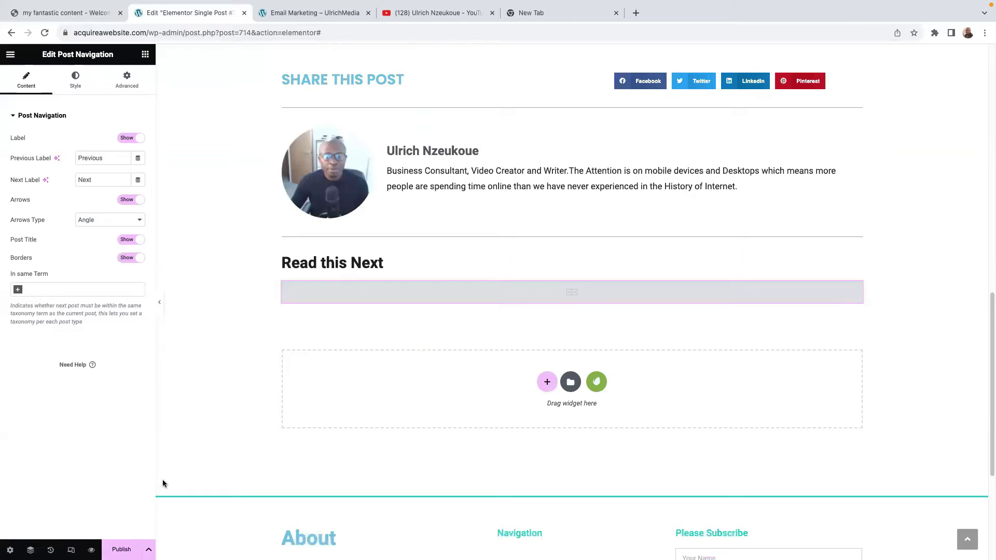
{"action": "left_click", "coordinate": [122, 549]}
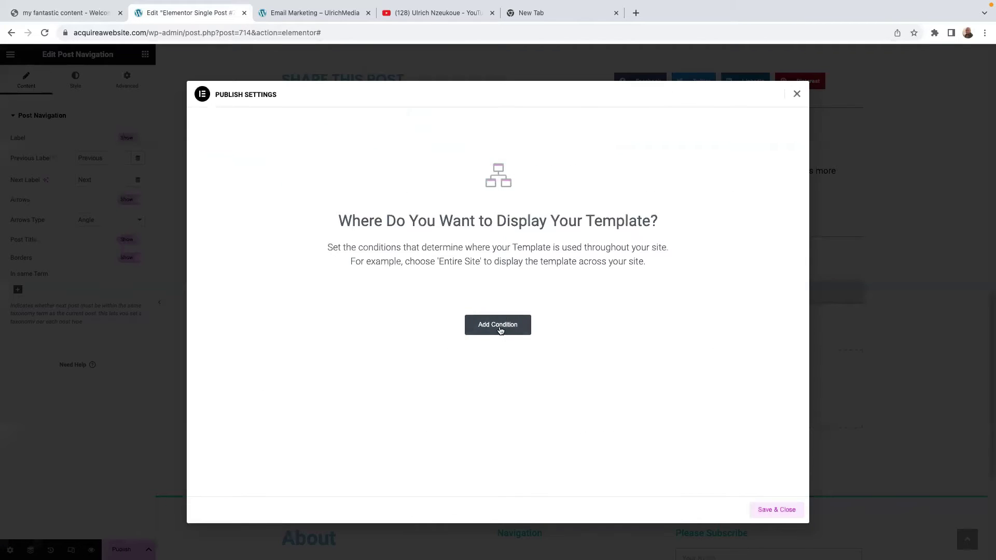
{"action": "left_click", "coordinate": [492, 327]}
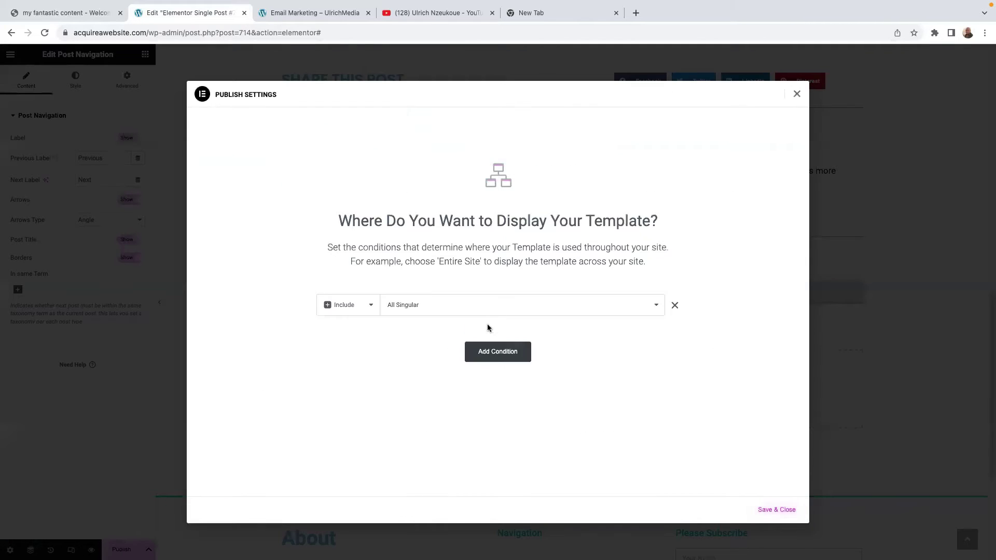
{"action": "left_click", "coordinate": [646, 307]}
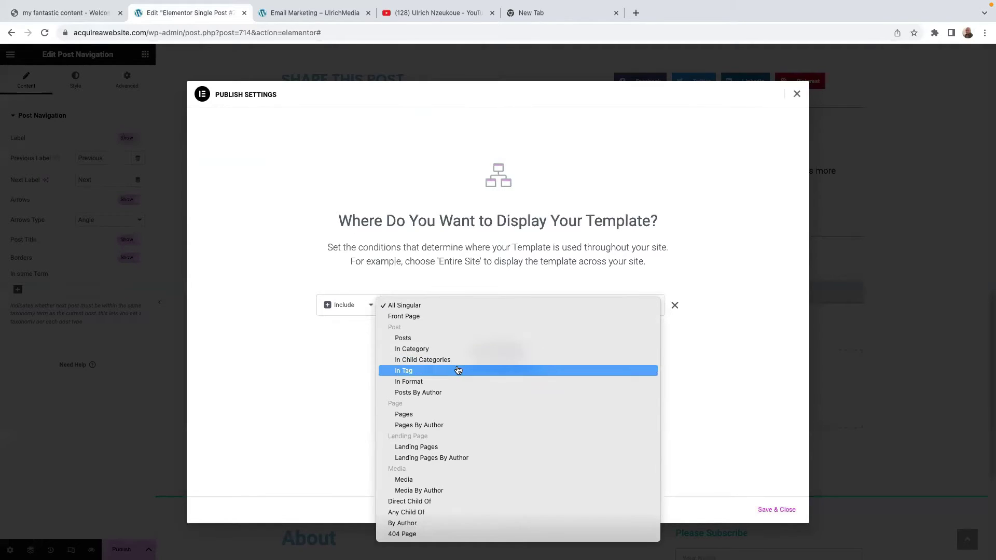
{"action": "left_click", "coordinate": [500, 305]}
{"action": "left_click", "coordinate": [773, 513]}
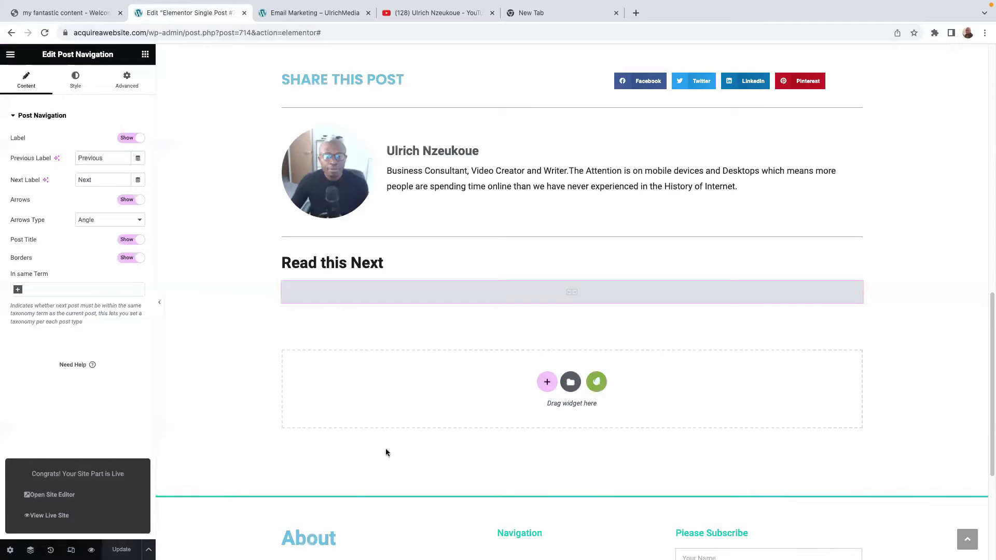
View the published template on the live site and examine its sections down to "Read this Next".
{"action": "left_click", "coordinate": [46, 516]}
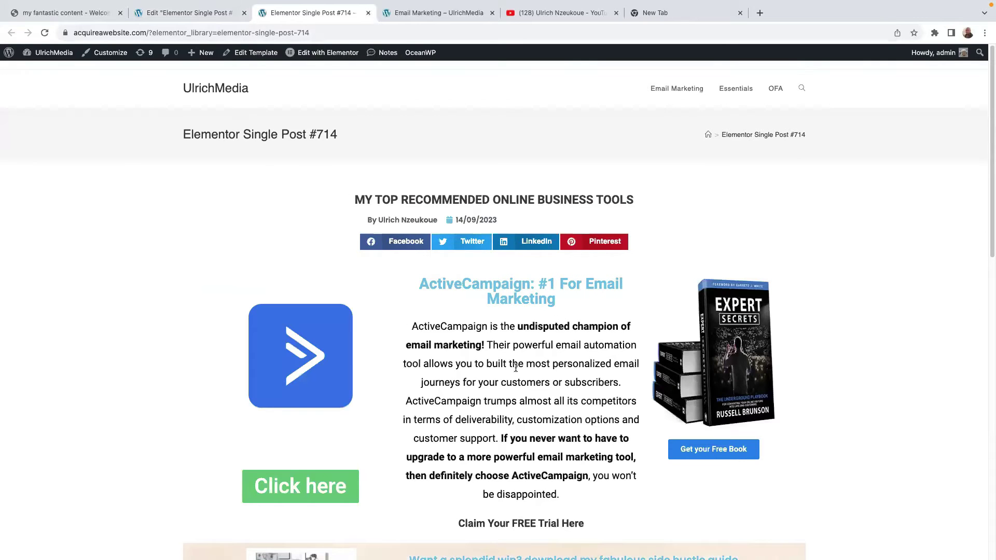
{"action": "scroll", "coordinate": [523, 370], "scroll_direction": "down", "scroll_amount": 15}
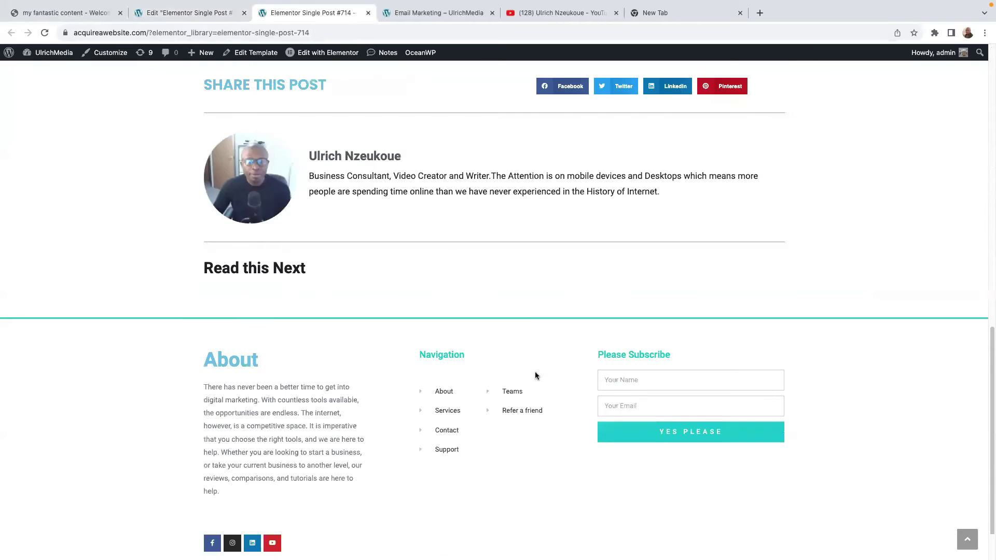
{"action": "scroll", "coordinate": [534, 374], "scroll_direction": "up", "scroll_amount": 4}
{"action": "scroll", "coordinate": [534, 382], "scroll_direction": "up", "scroll_amount": 9}
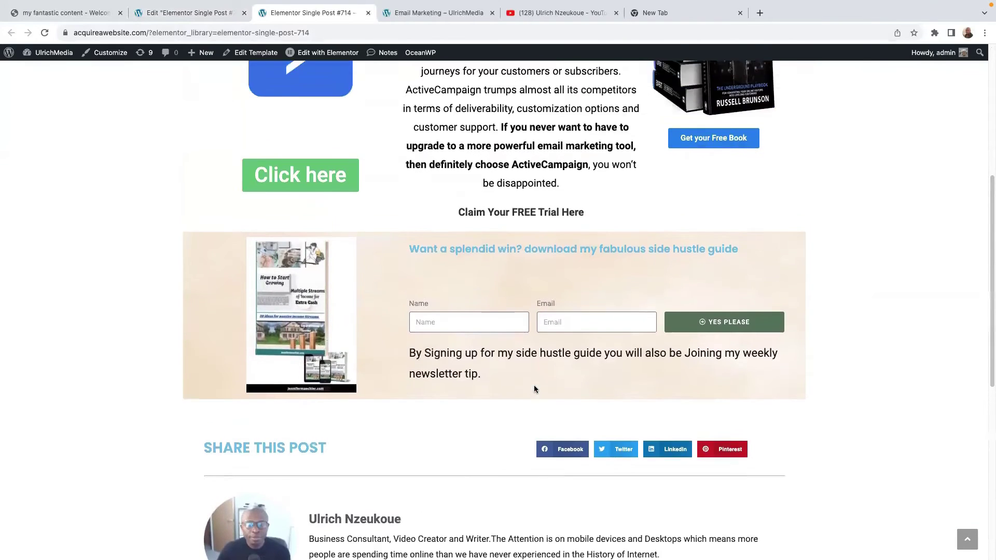
{"action": "scroll", "coordinate": [533, 388], "scroll_direction": "up", "scroll_amount": 1}
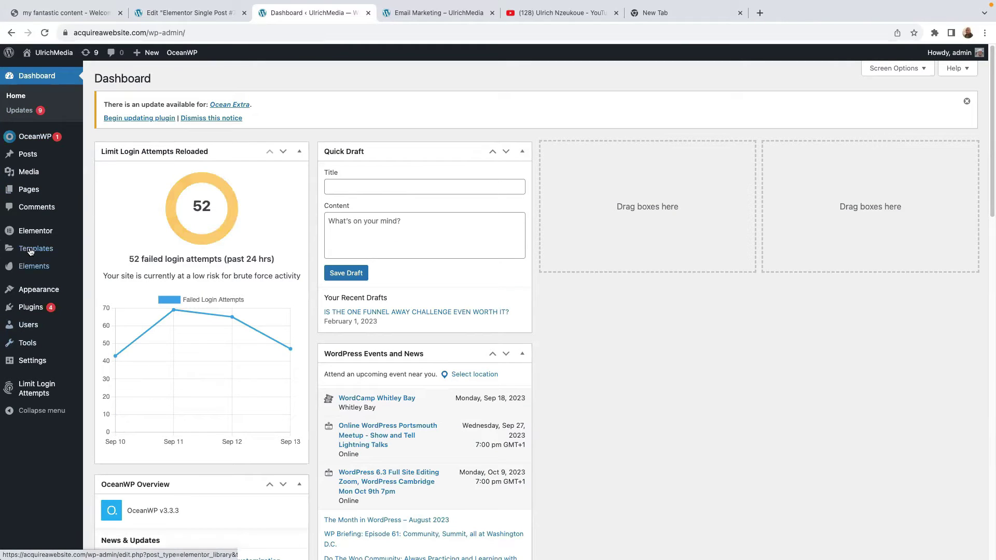
Create a new post titled "The Difference between a Website and a Landing page" from the WordPress dashboard.
{"action": "mouse_move", "coordinate": [32, 154]}
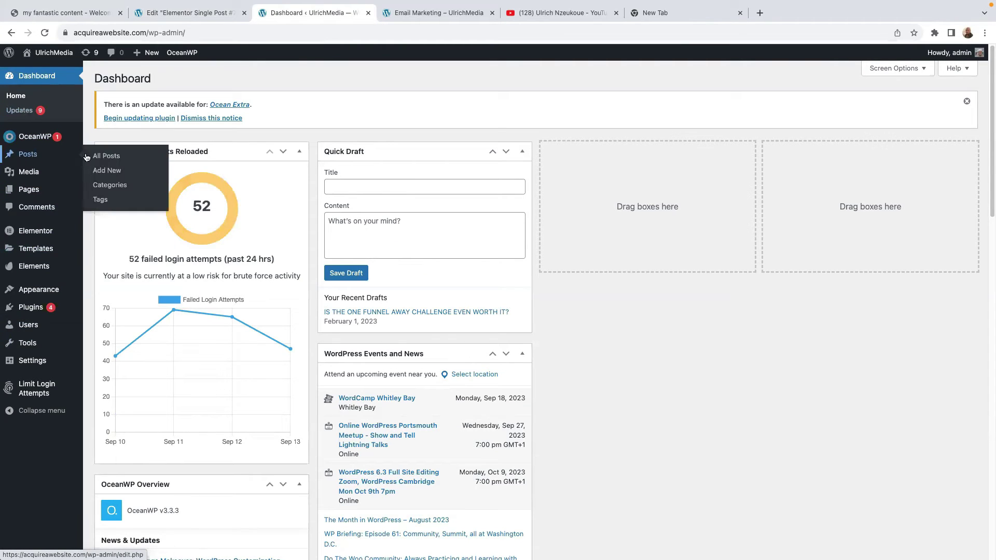
{"action": "left_click", "coordinate": [112, 173]}
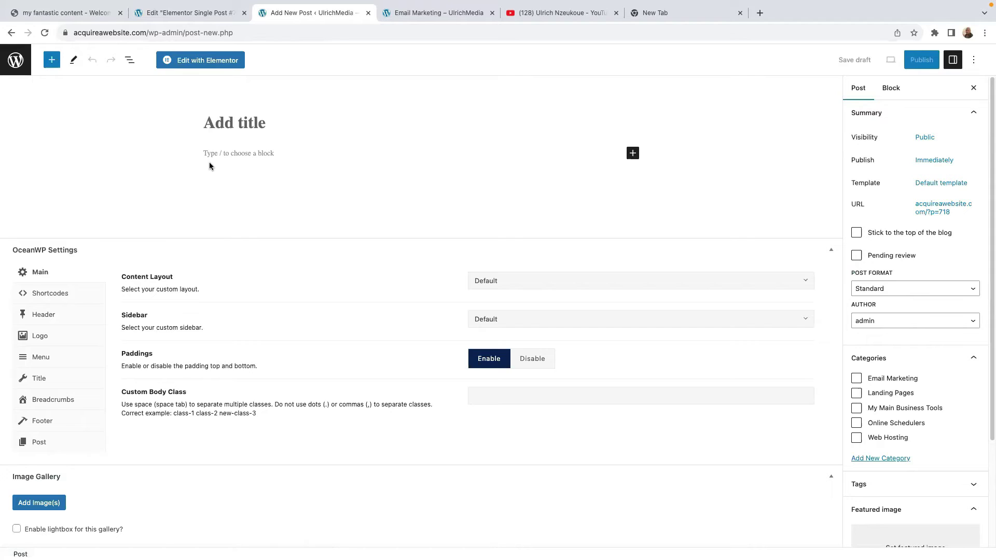
{"action": "type", "text": "The Difference between a Website and a Landing page"}
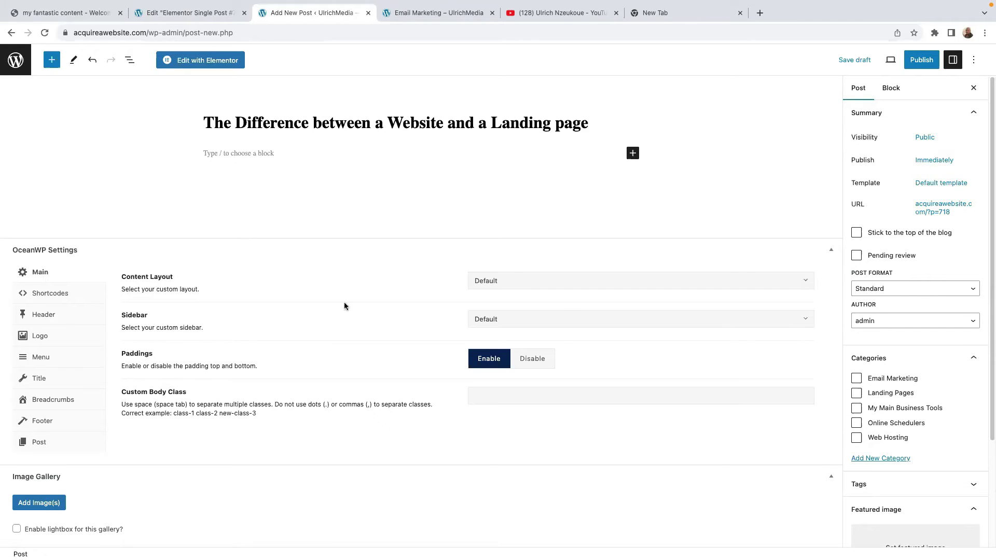
Set the new post's content layout to Full Width and leave the sidebar at Default.
{"action": "left_click", "coordinate": [580, 285]}
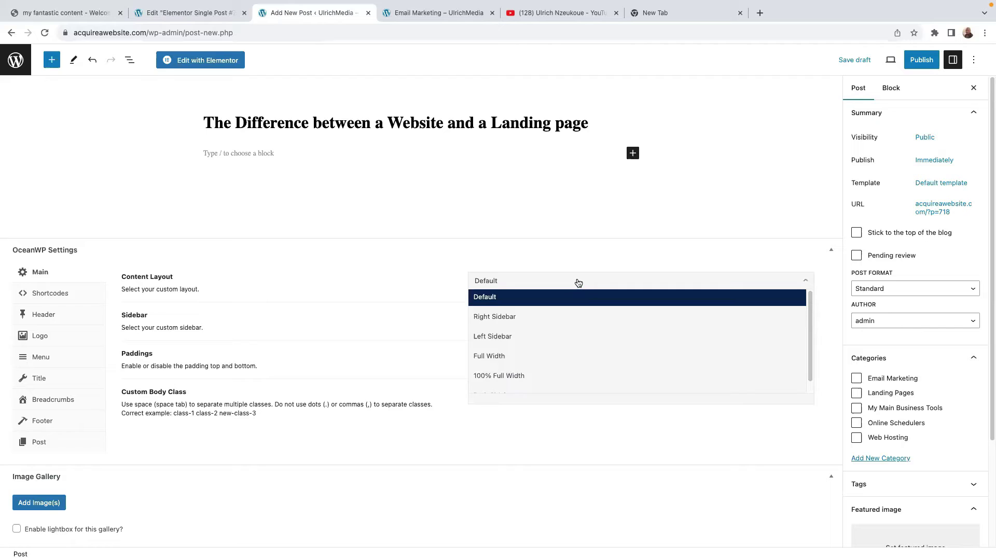
{"action": "left_click", "coordinate": [495, 357]}
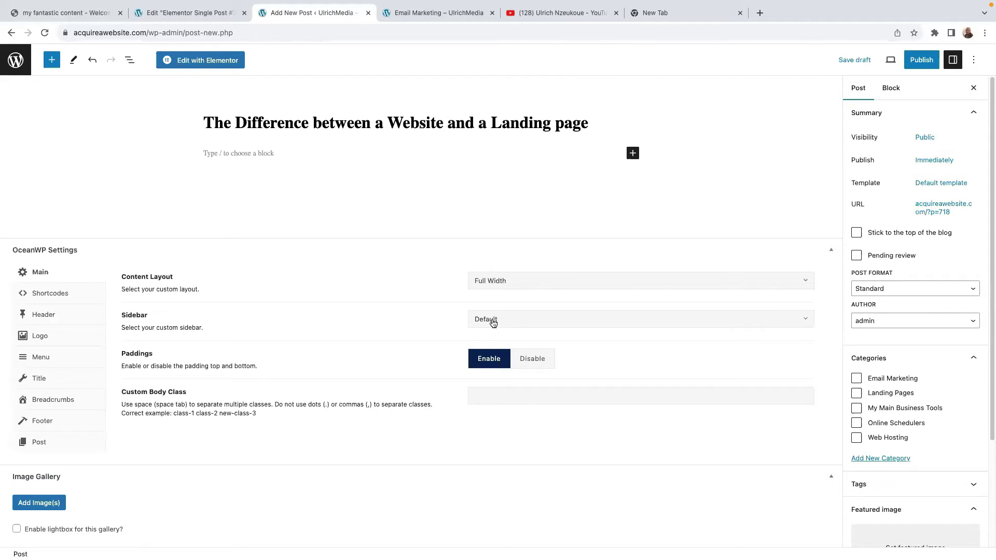
{"action": "left_click", "coordinate": [512, 321]}
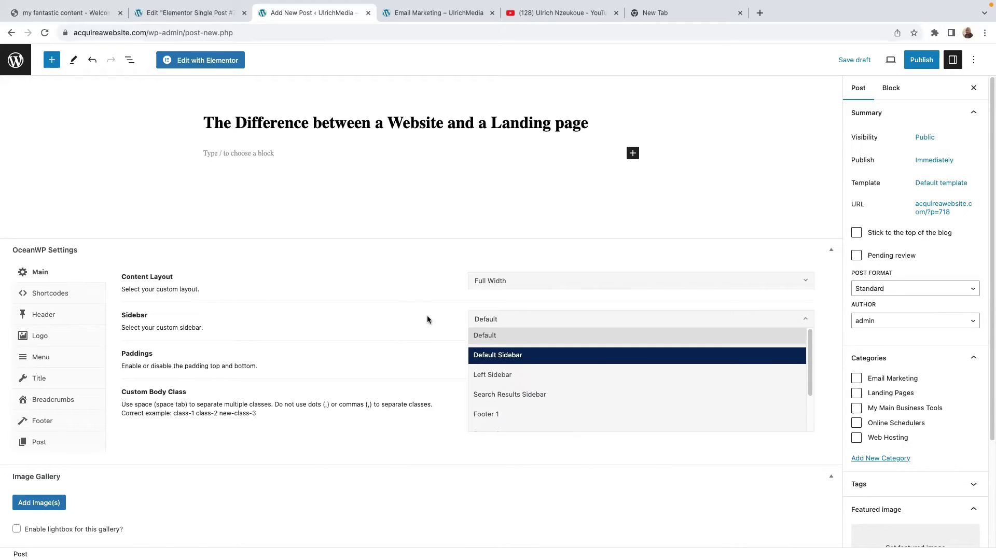
{"action": "left_click", "coordinate": [419, 282]}
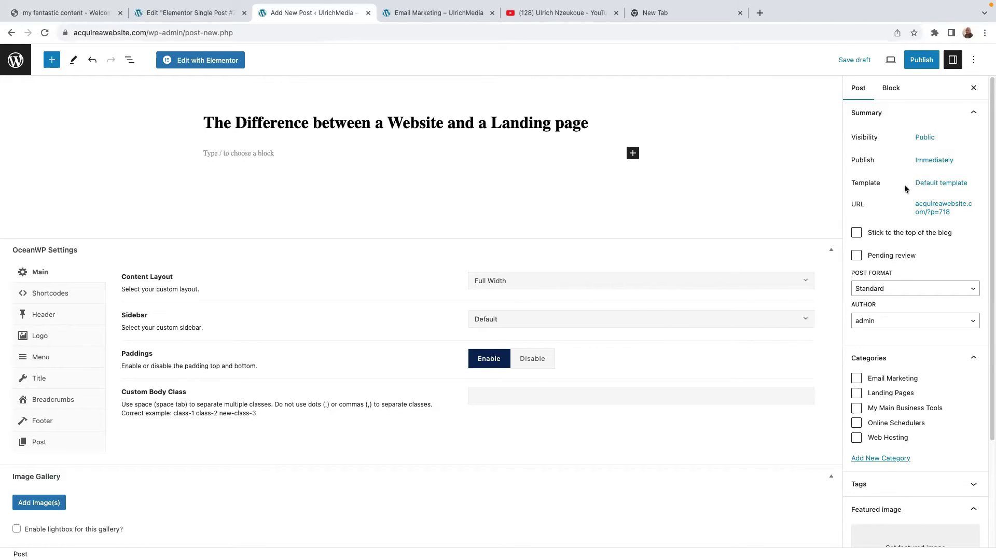
Assign the post to the Landing Pages category and set Russell-Brunsons-trilogy.png as its featured image.
{"action": "scroll", "coordinate": [912, 295], "scroll_direction": "down", "scroll_amount": 5}
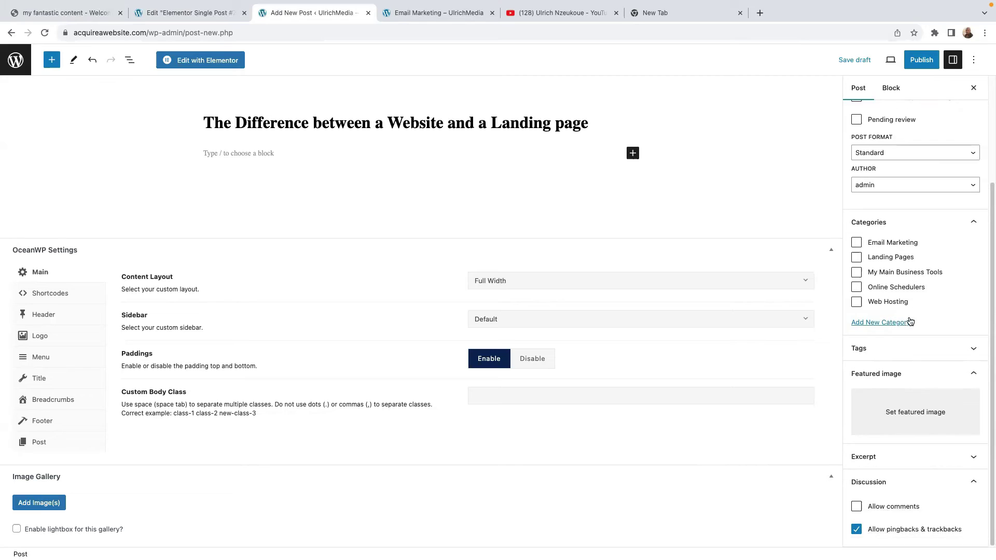
{"action": "left_click", "coordinate": [856, 257]}
{"action": "left_click", "coordinate": [897, 412]}
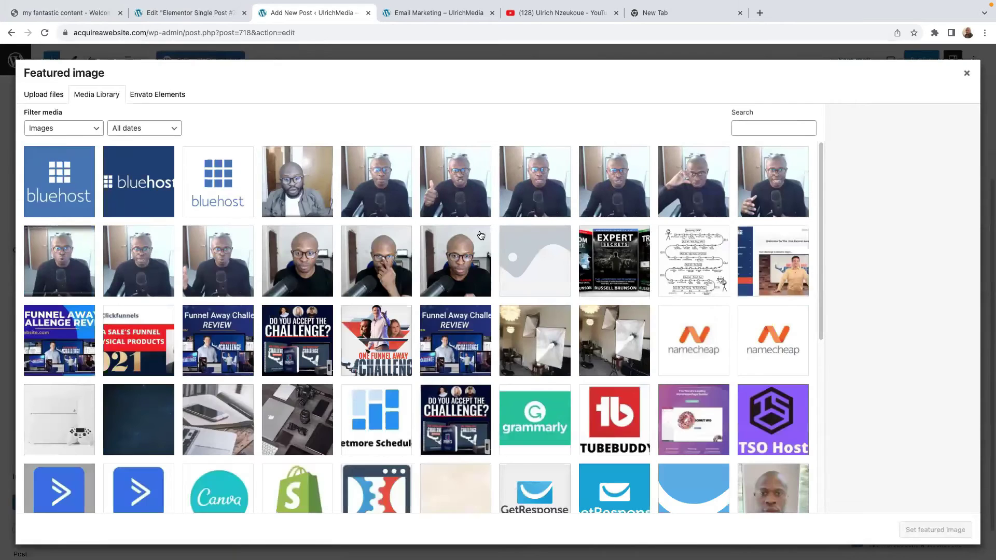
{"action": "left_click", "coordinate": [606, 274]}
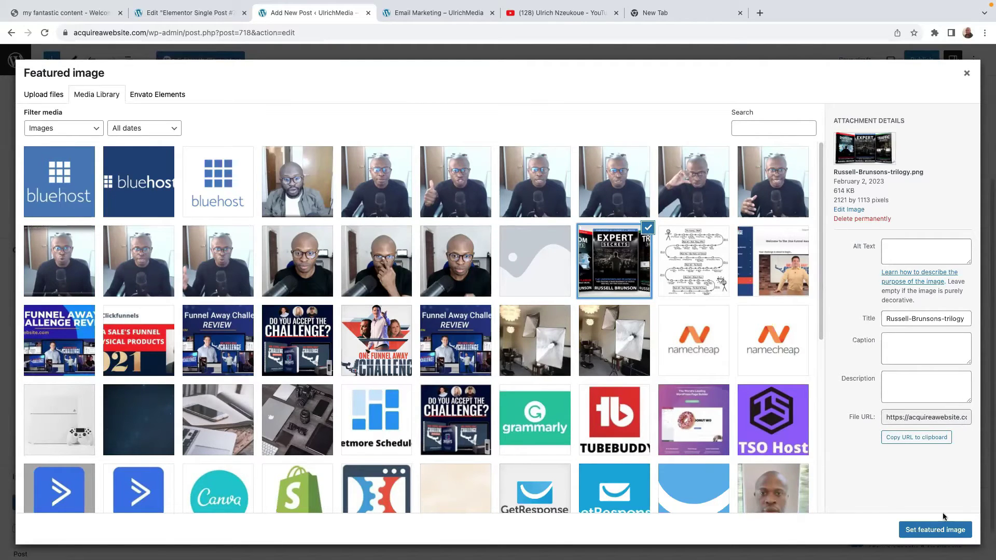
{"action": "left_click", "coordinate": [929, 531]}
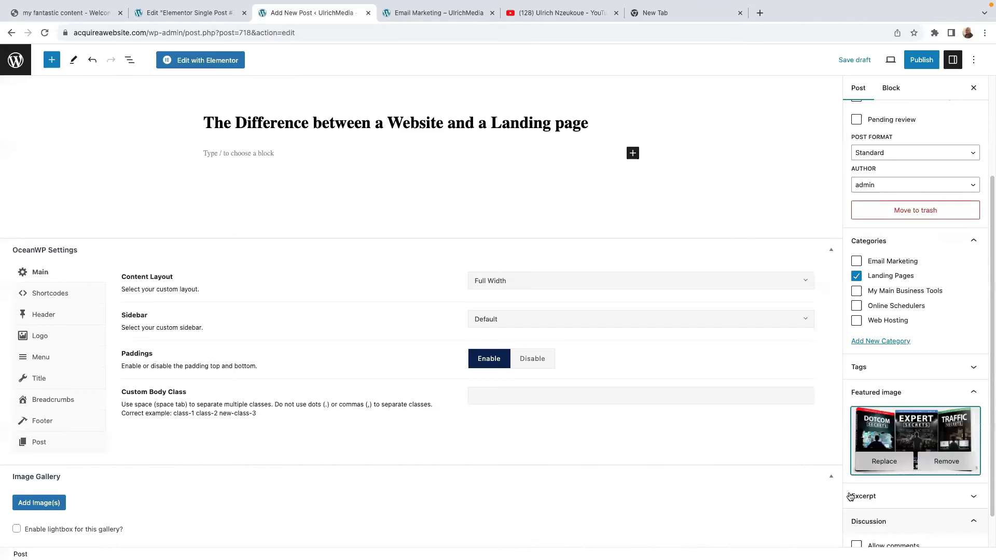
Save the post as a draft and open it in the Elementor editor.
{"action": "scroll", "coordinate": [913, 441], "scroll_direction": "down", "scroll_amount": 2}
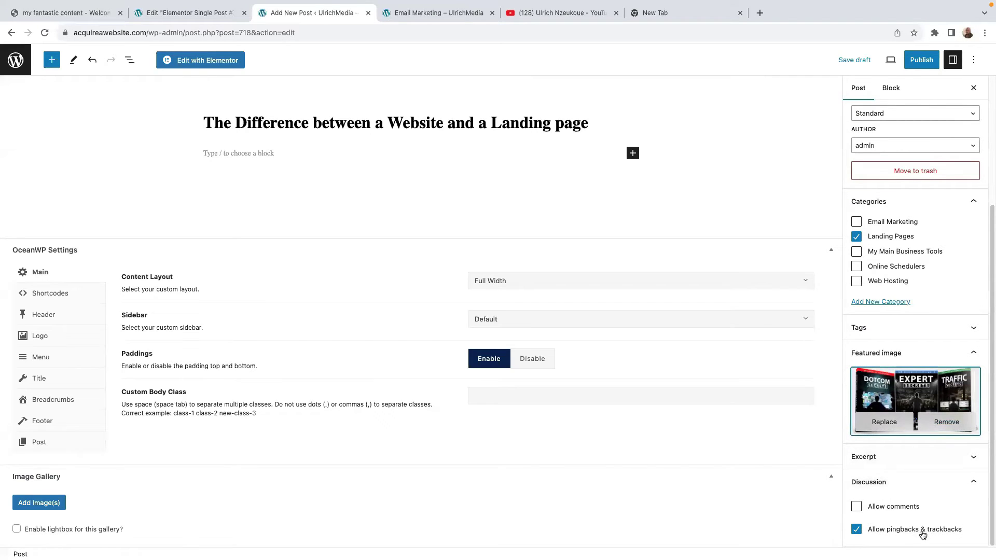
{"action": "scroll", "coordinate": [888, 238], "scroll_direction": "up", "scroll_amount": 3}
{"action": "scroll", "coordinate": [865, 259], "scroll_direction": "up", "scroll_amount": 2}
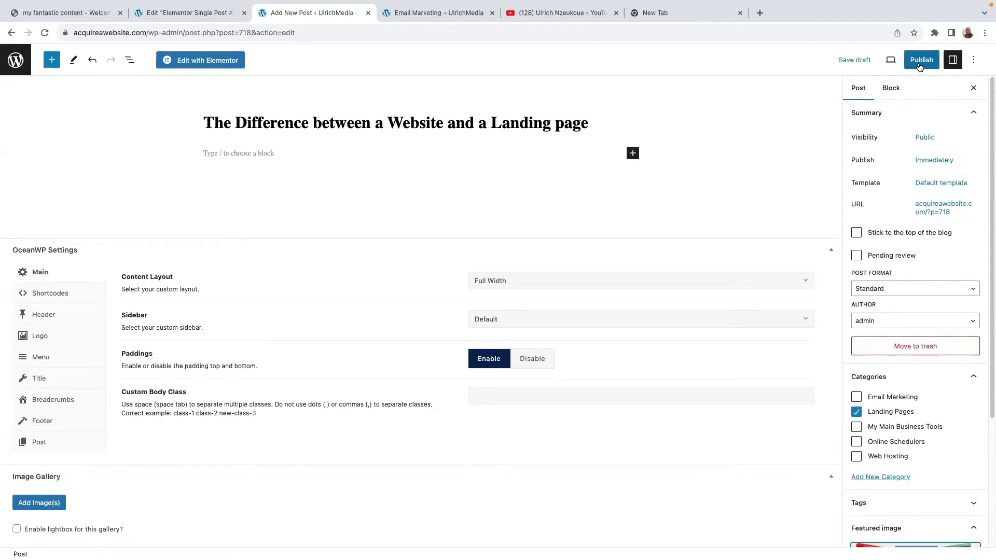
{"action": "left_click", "coordinate": [856, 61]}
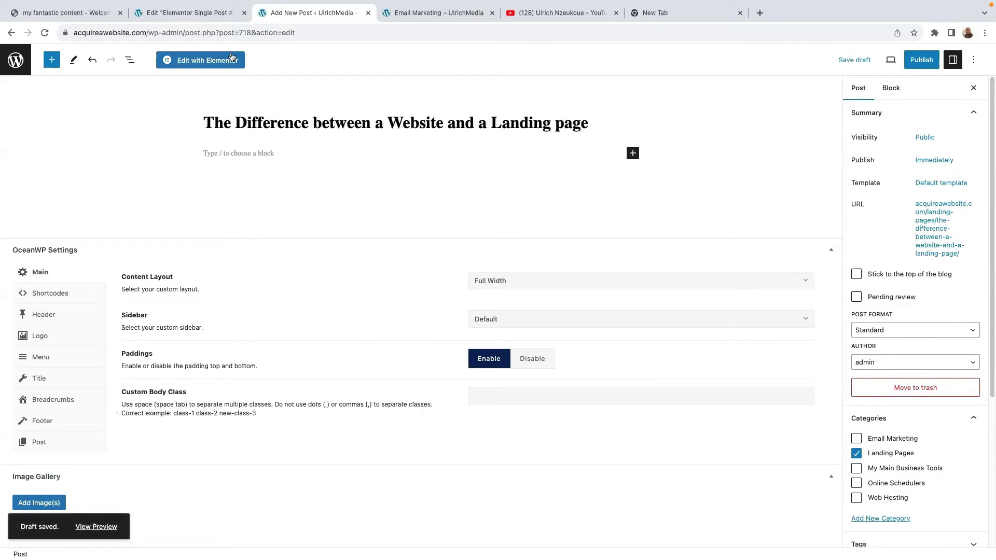
{"action": "left_click", "coordinate": [207, 62]}
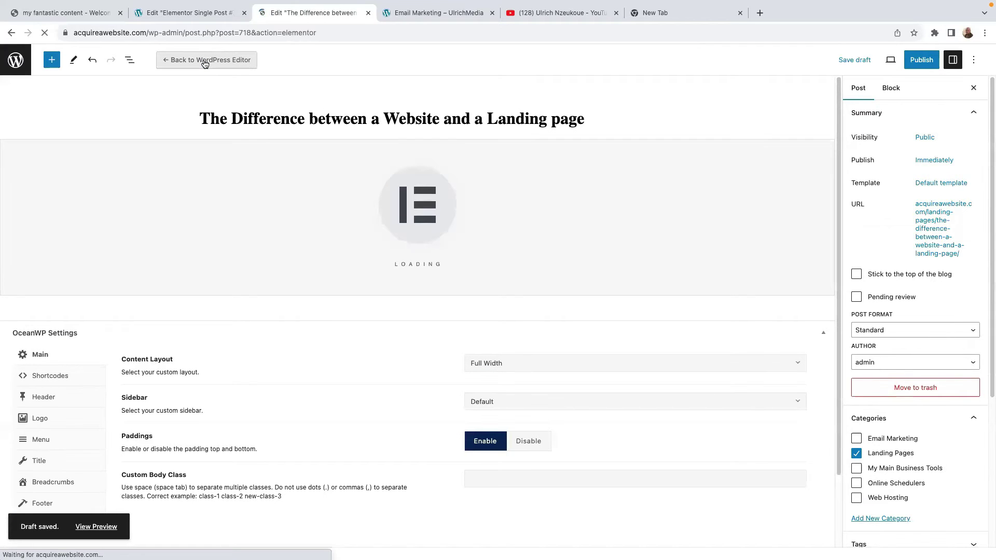
{"action": "scroll", "coordinate": [539, 290], "scroll_direction": "down", "scroll_amount": 8}
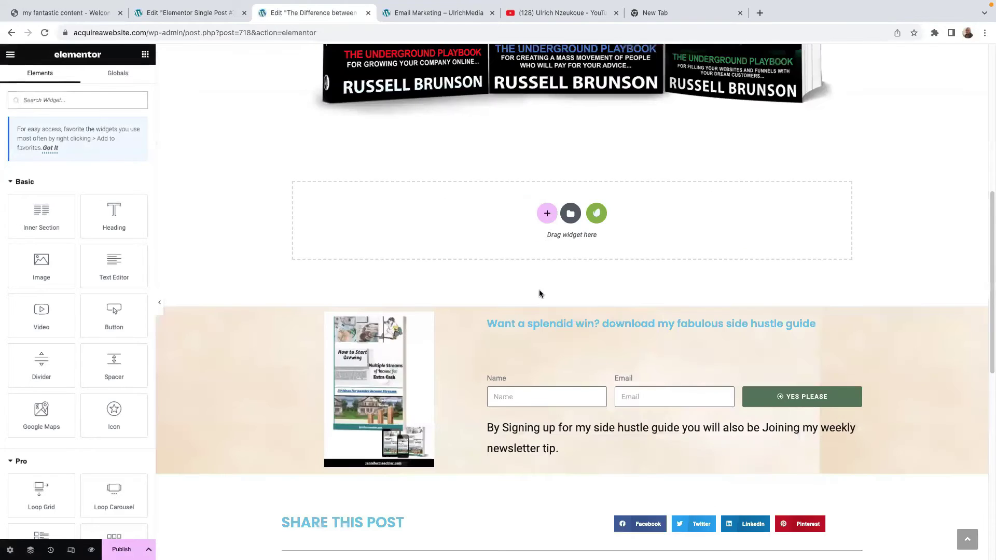
Review how the single post template displays the new post, from the title and featured image down to the author box and footer.
{"action": "scroll", "coordinate": [571, 291], "scroll_direction": "down", "scroll_amount": 5}
{"action": "scroll", "coordinate": [569, 297], "scroll_direction": "up", "scroll_amount": 10}
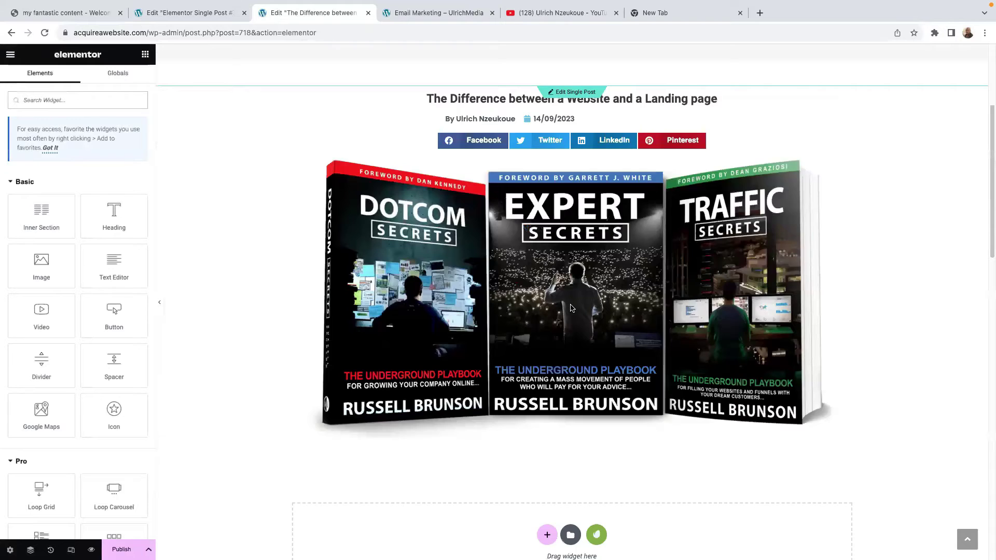
{"action": "scroll", "coordinate": [572, 304], "scroll_direction": "up", "scroll_amount": 2}
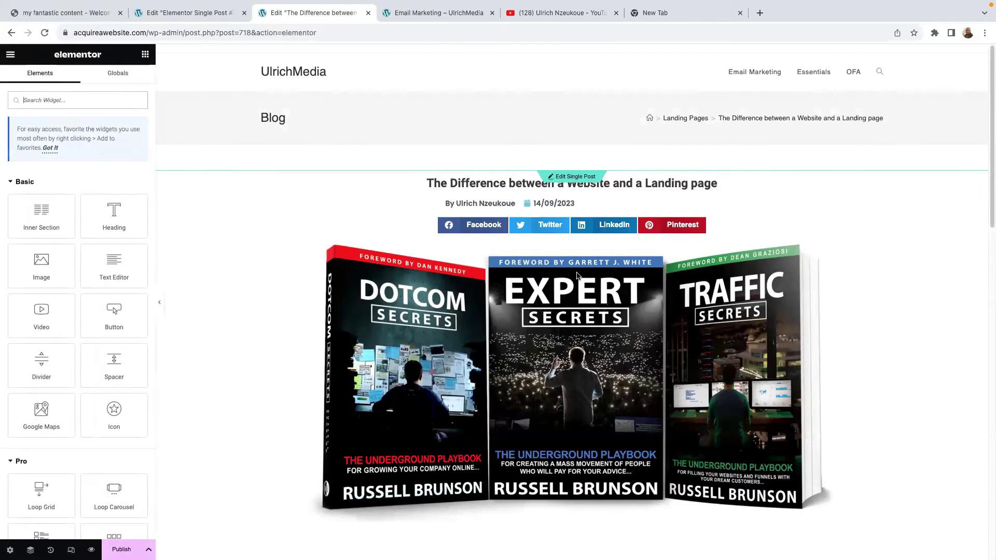
{"action": "scroll", "coordinate": [577, 274], "scroll_direction": "down", "scroll_amount": 7}
{"action": "scroll", "coordinate": [571, 289], "scroll_direction": "up", "scroll_amount": 7}
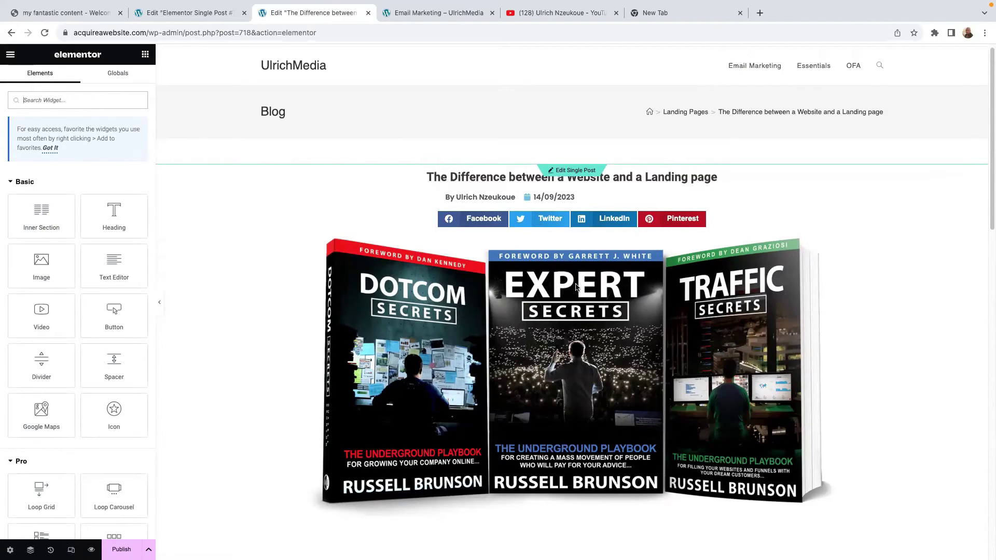
{"action": "scroll", "coordinate": [571, 291], "scroll_direction": "down", "scroll_amount": 5}
{"action": "scroll", "coordinate": [592, 294], "scroll_direction": "down", "scroll_amount": 2}
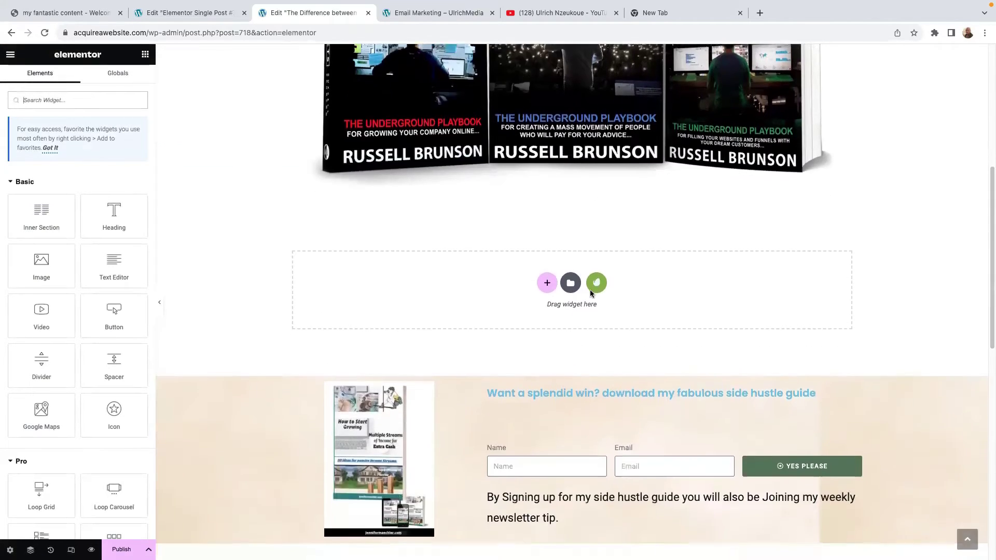
{"action": "scroll", "coordinate": [590, 292], "scroll_direction": "down", "scroll_amount": 4}
{"action": "scroll", "coordinate": [589, 293], "scroll_direction": "down", "scroll_amount": 4}
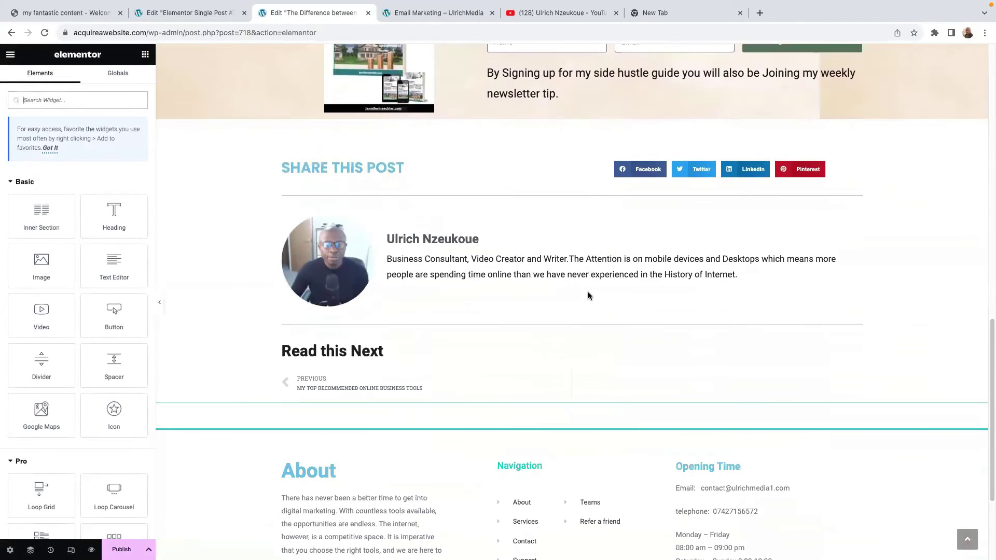
{"action": "scroll", "coordinate": [589, 295], "scroll_direction": "up", "scroll_amount": 12}
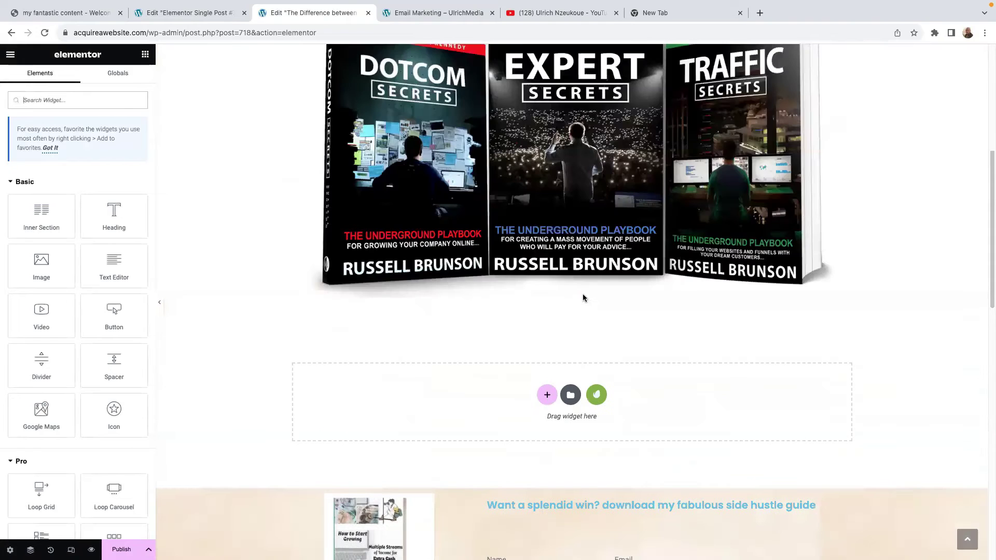
{"action": "scroll", "coordinate": [581, 297], "scroll_direction": "up", "scroll_amount": 2}
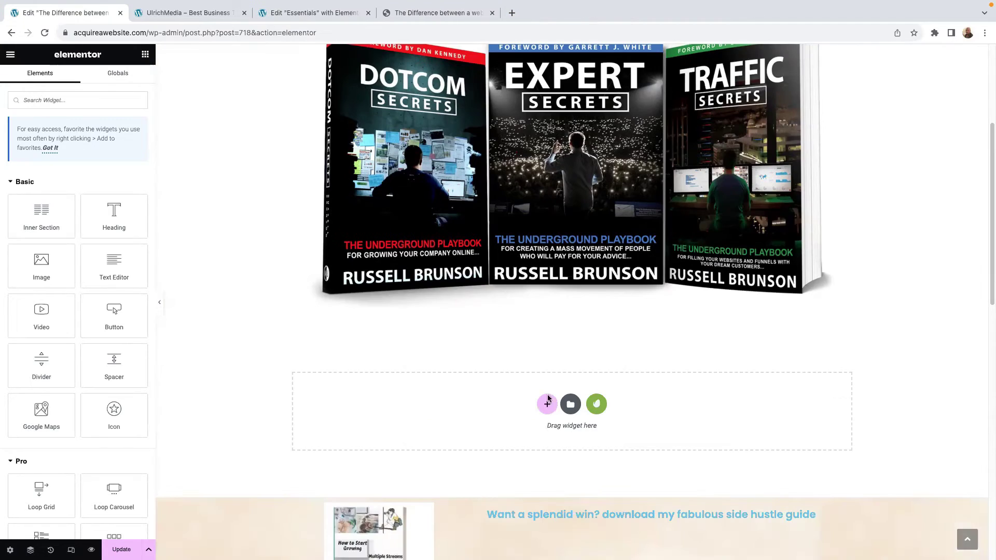
Add a single-column section below the featured image with a Text Editor widget, and clear its placeholder text.
{"action": "left_click", "coordinate": [548, 404]}
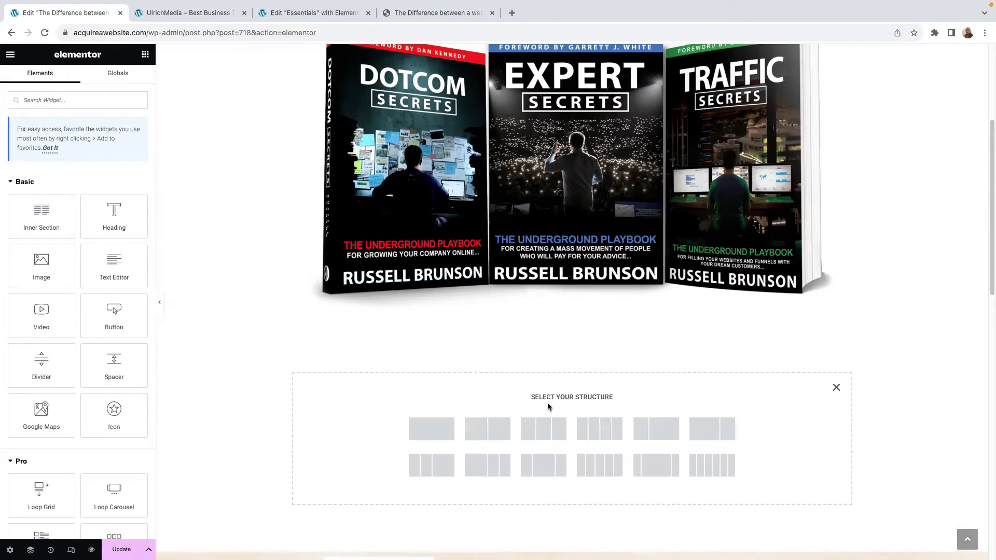
{"action": "left_click", "coordinate": [435, 427]}
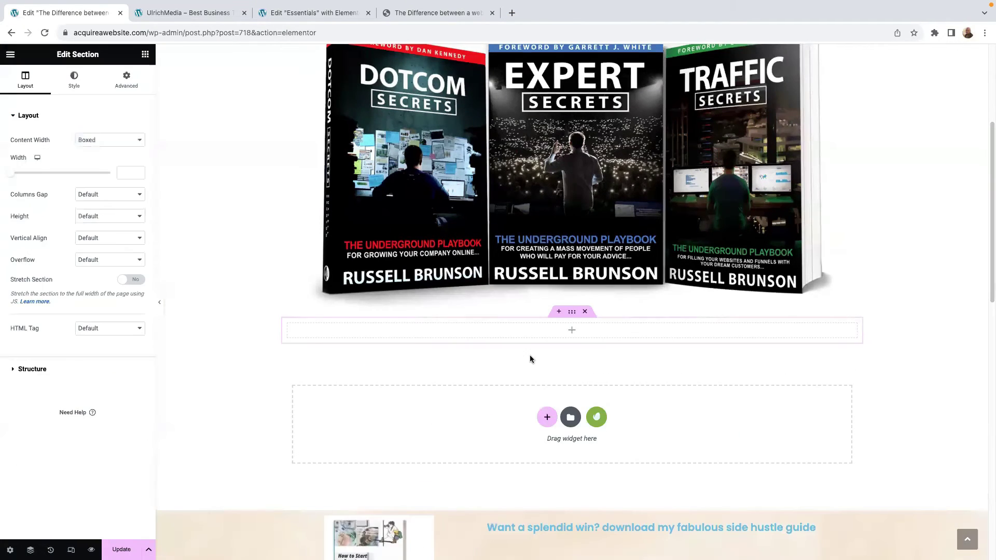
{"action": "left_click", "coordinate": [571, 332]}
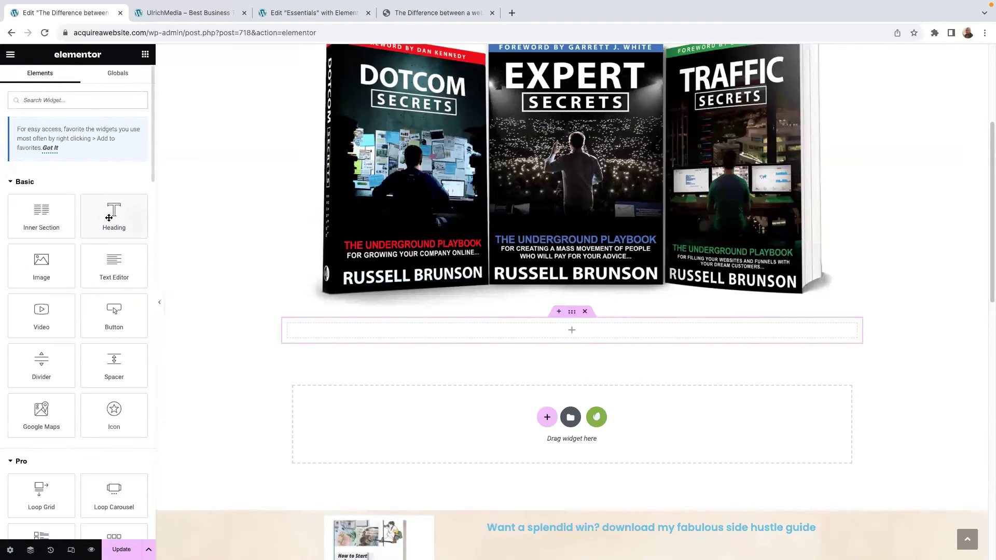
{"action": "left_click_drag", "start_coordinate": [104, 264], "coordinate": [580, 331]}
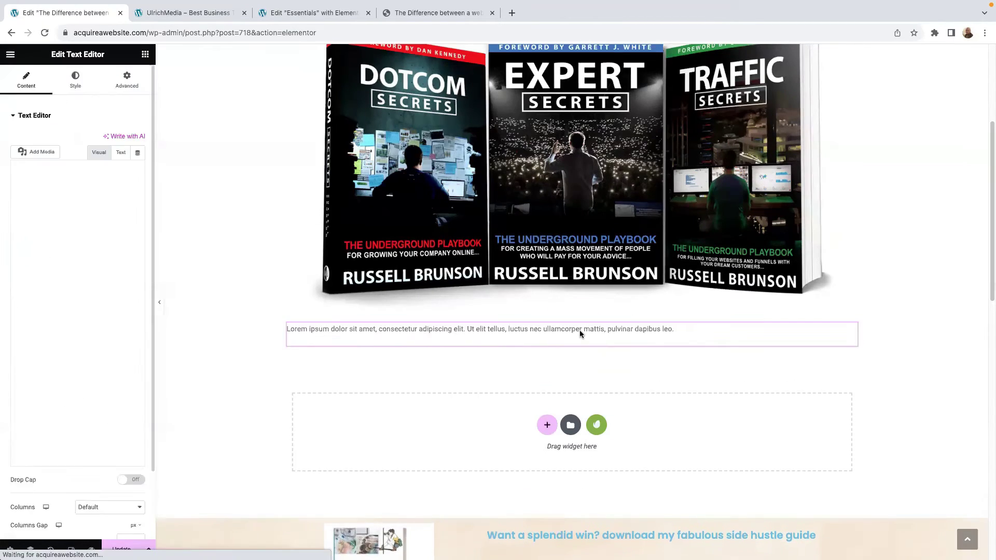
{"action": "left_click_drag", "start_coordinate": [123, 245], "coordinate": [2, 188]}
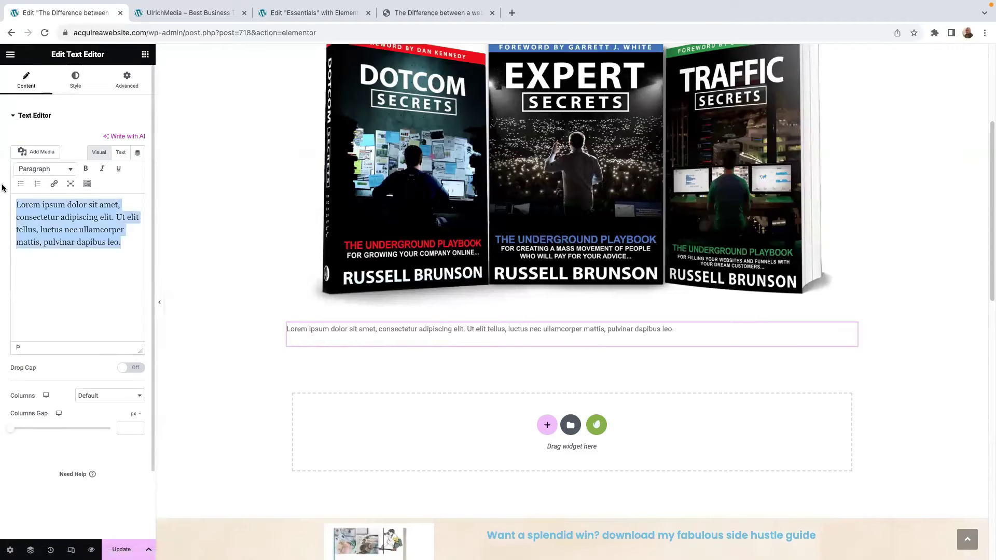
{"action": "key", "text": "BackSpace"}
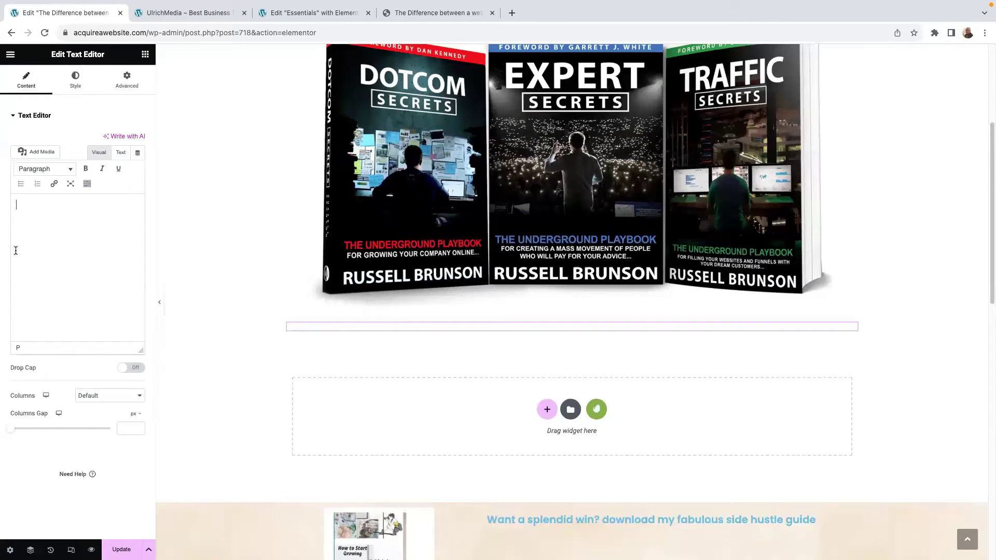
Copy the two Namecheap description paragraphs from the UlrichMedia homepage, leaving out the bold closing line.
{"action": "left_click", "coordinate": [176, 14]}
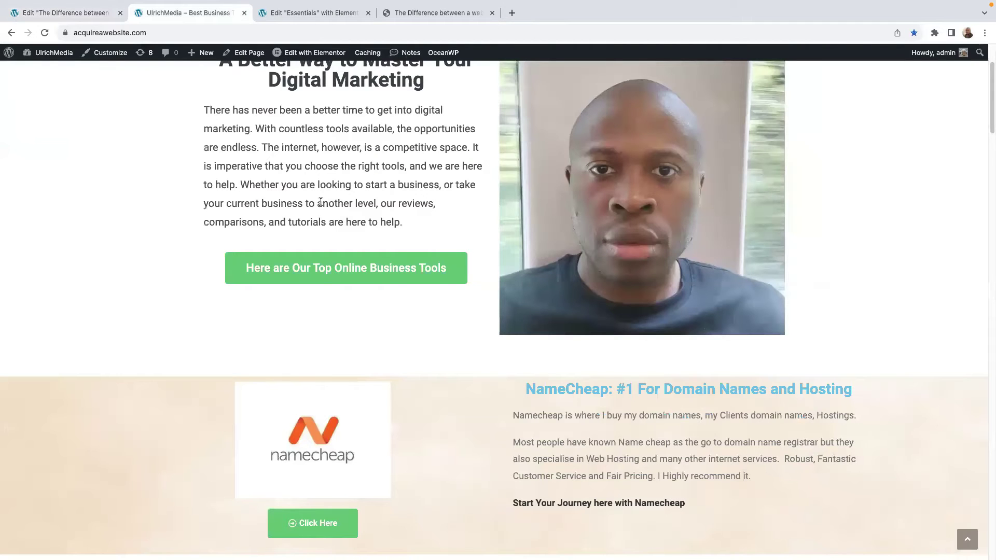
{"action": "scroll", "coordinate": [431, 289], "scroll_direction": "down", "scroll_amount": 3}
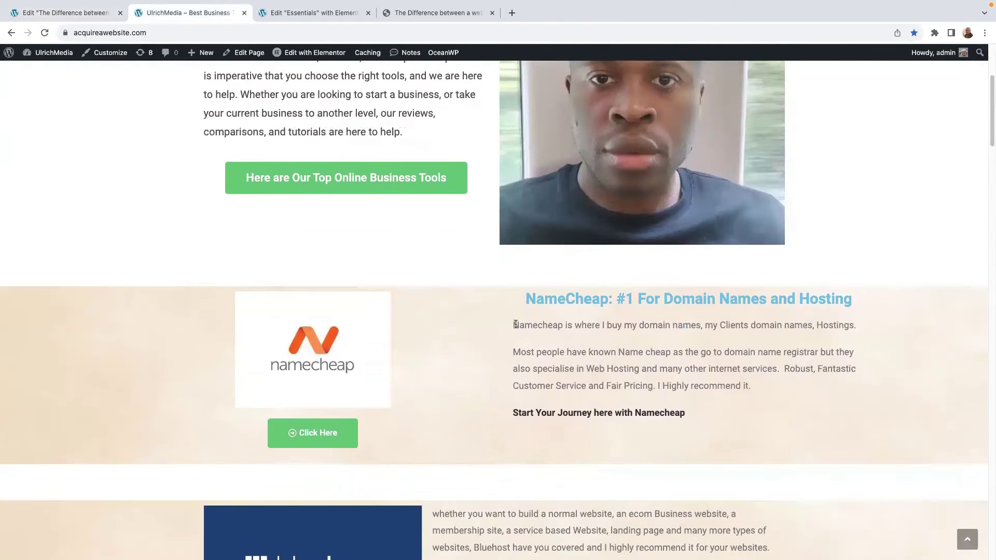
{"action": "left_click_drag", "start_coordinate": [515, 325], "coordinate": [744, 388]}
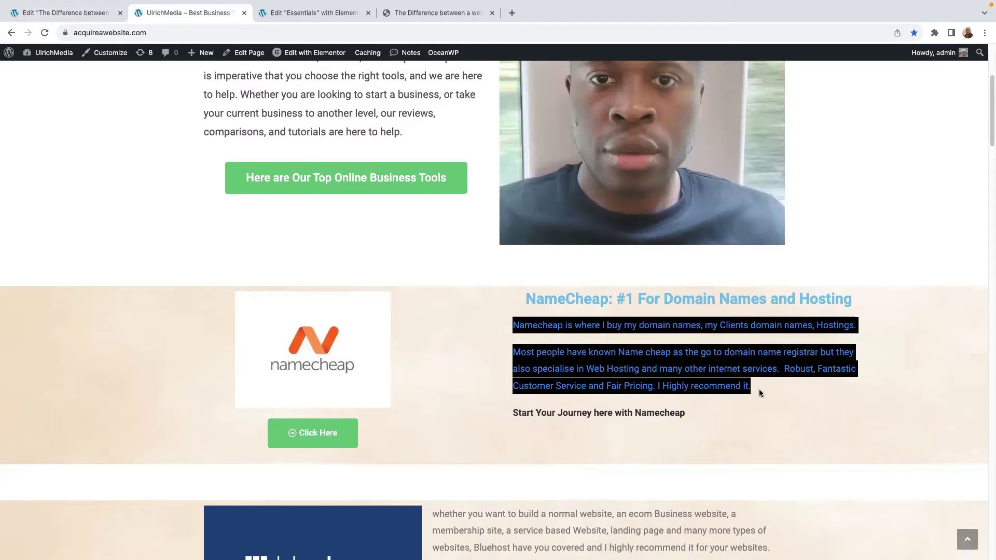
{"action": "right_click", "coordinate": [649, 358]}
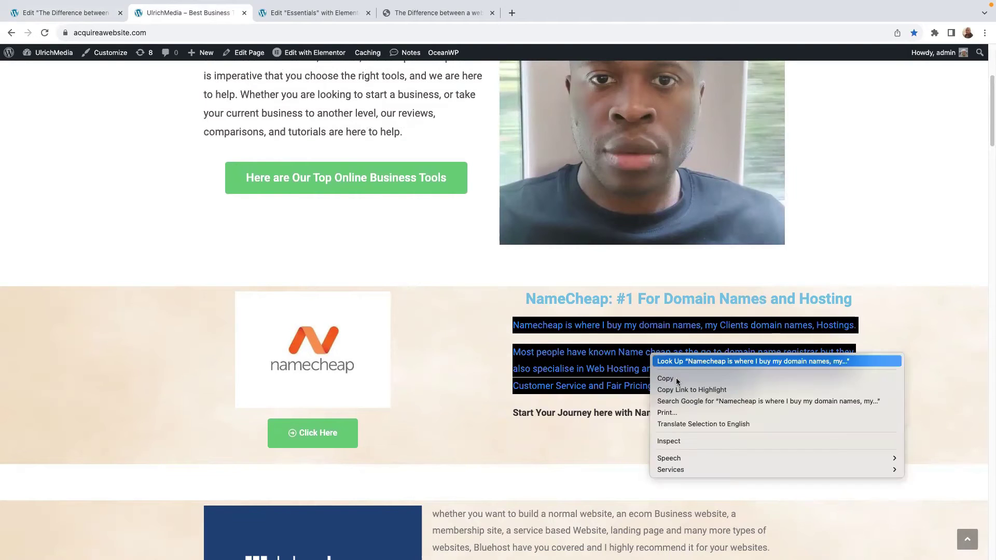
{"action": "left_click", "coordinate": [677, 377]}
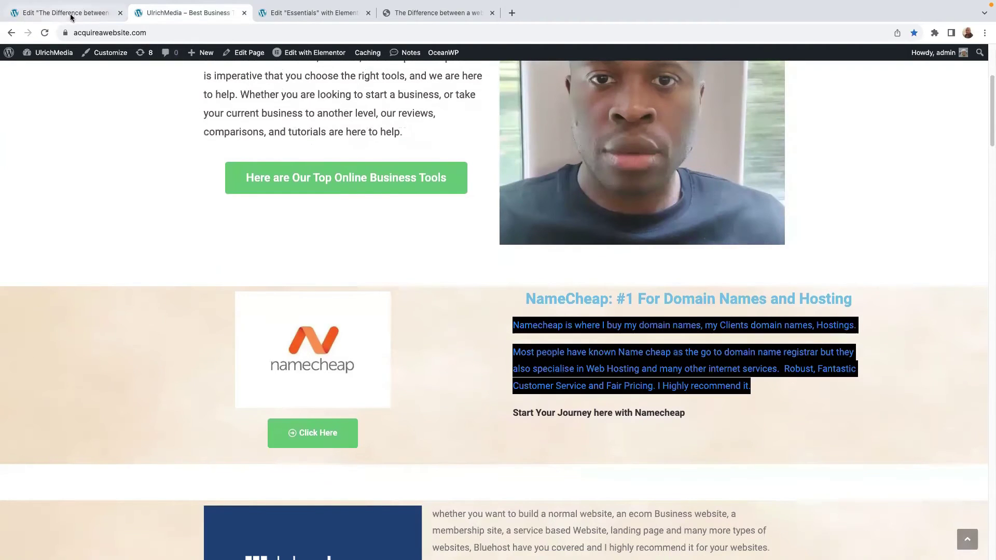
Paste the copied Namecheap paragraphs into the empty Text Editor widget of the landing page post.
{"action": "left_click", "coordinate": [304, 16]}
{"action": "left_click", "coordinate": [84, 10]}
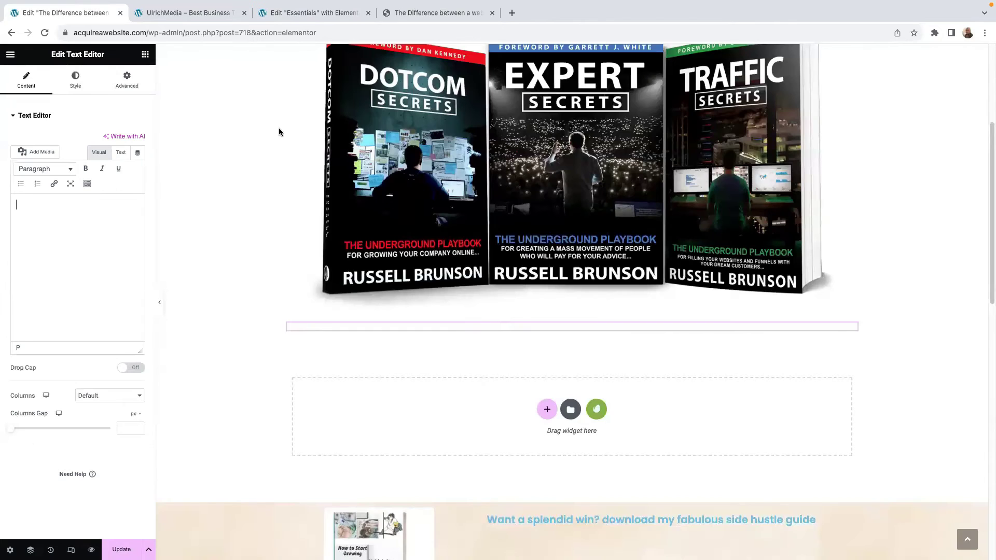
{"action": "right_click", "coordinate": [34, 206]}
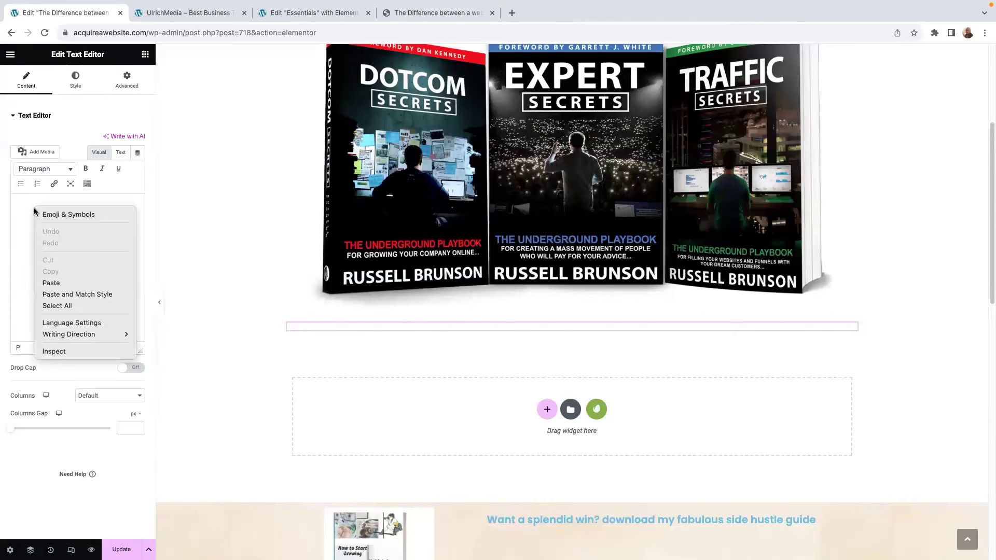
{"action": "left_click", "coordinate": [70, 283]}
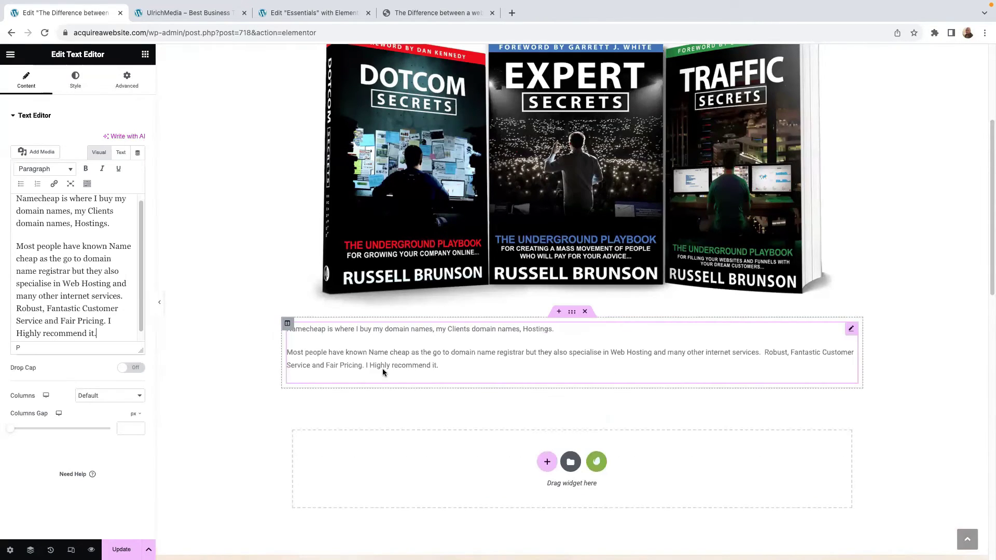
Add an empty paragraph after "I Highly recommend it." in the post's text and place the cursor there.
{"action": "left_click", "coordinate": [440, 366]}
{"action": "key", "text": "Return"}
{"action": "key", "text": "Return"}
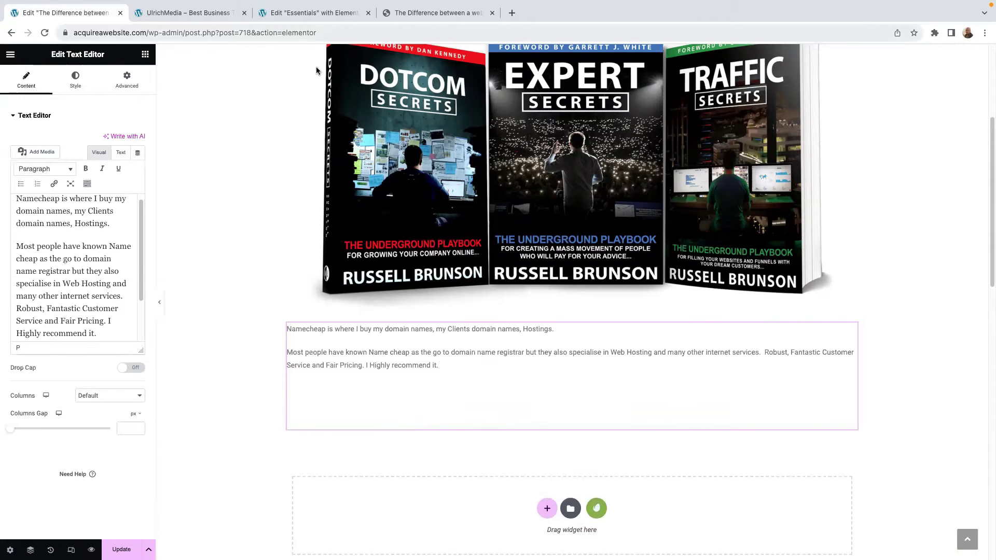
{"action": "key", "text": "BackSpace"}
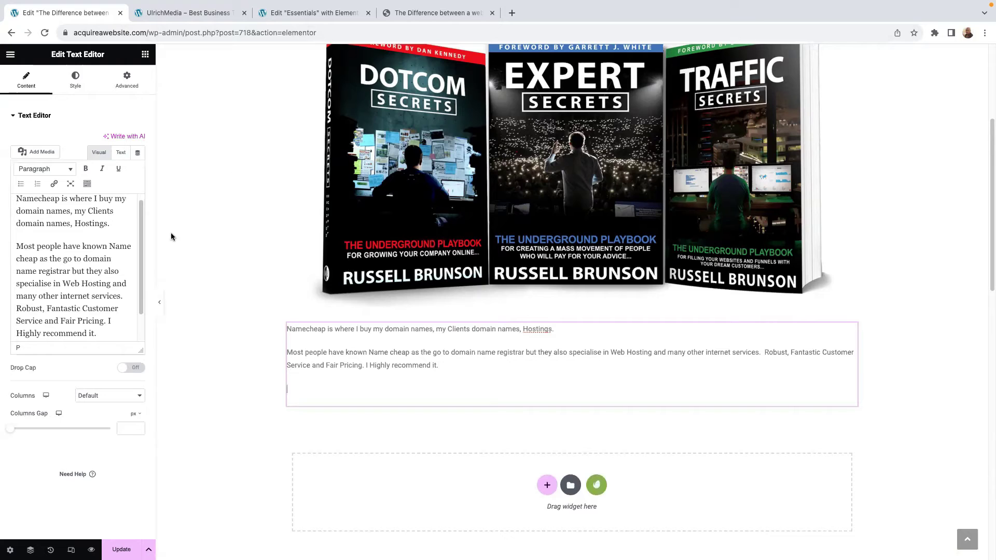
{"action": "scroll", "coordinate": [112, 324], "scroll_direction": "down", "scroll_amount": 2}
{"action": "left_click", "coordinate": [107, 312]}
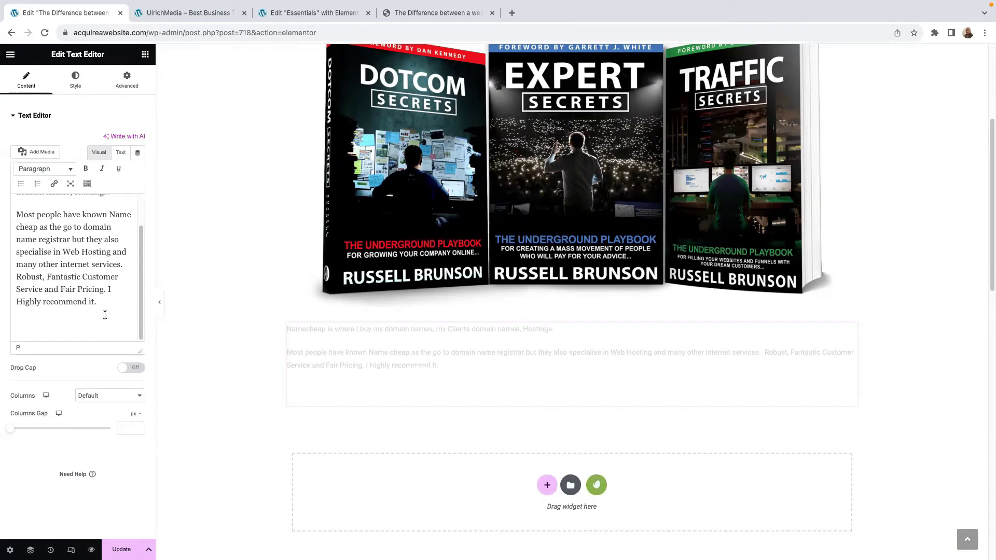
Copy the entire Bluehost description text from its text widget on the Essentials page.
{"action": "left_click", "coordinate": [301, 14]}
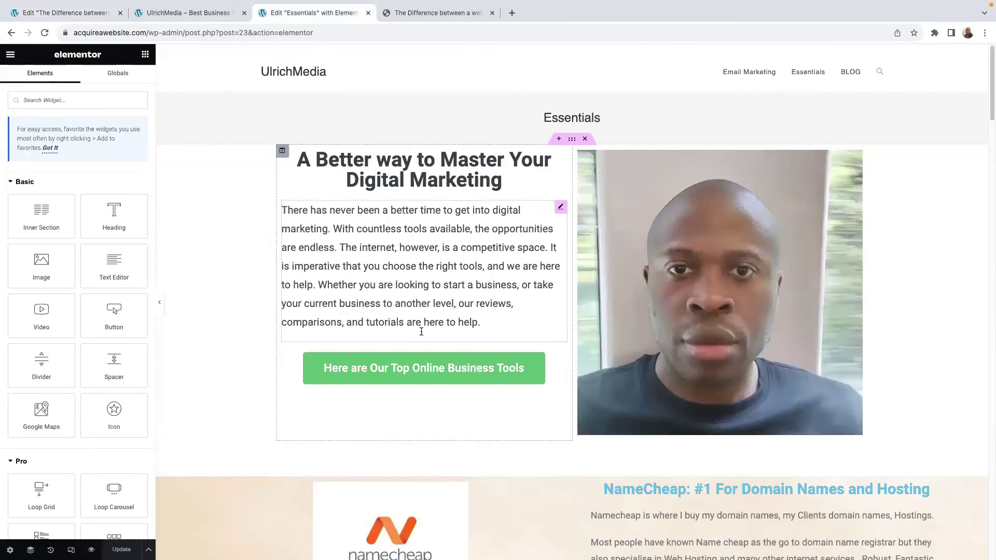
{"action": "scroll", "coordinate": [399, 283], "scroll_direction": "down", "scroll_amount": 8}
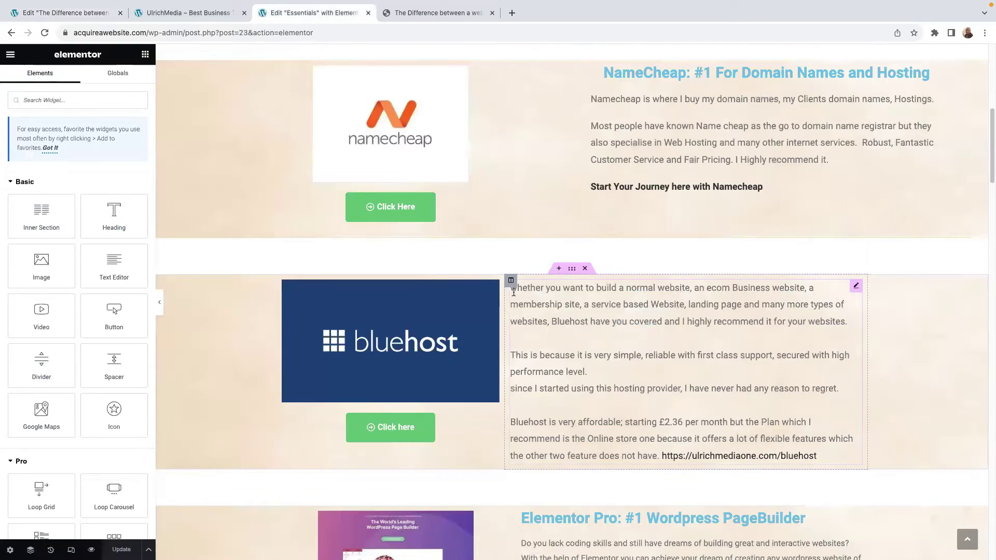
{"action": "left_click", "coordinate": [534, 315]}
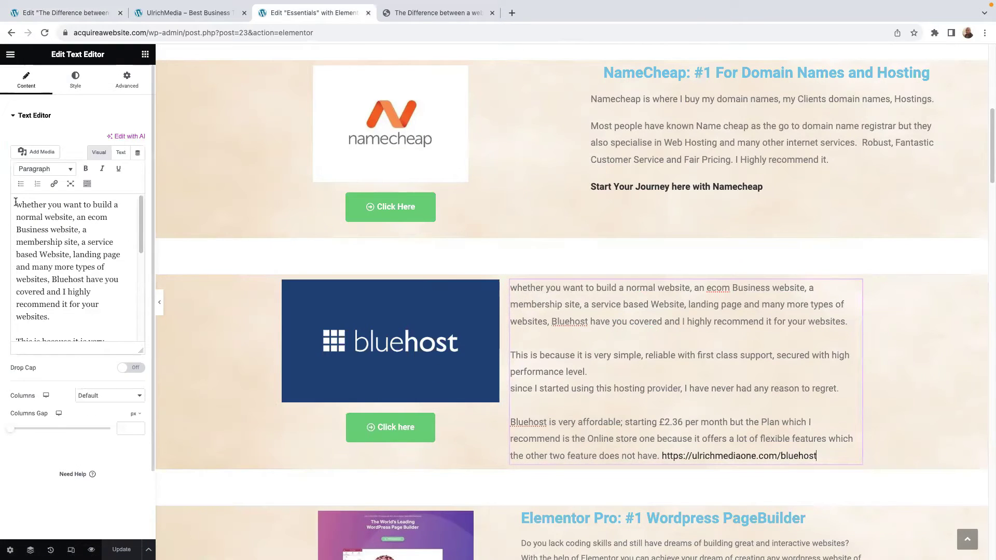
{"action": "left_click_drag", "start_coordinate": [16, 201], "coordinate": [143, 363]}
{"action": "key", "text": "super+c"}
{"action": "right_click", "coordinate": [64, 262]}
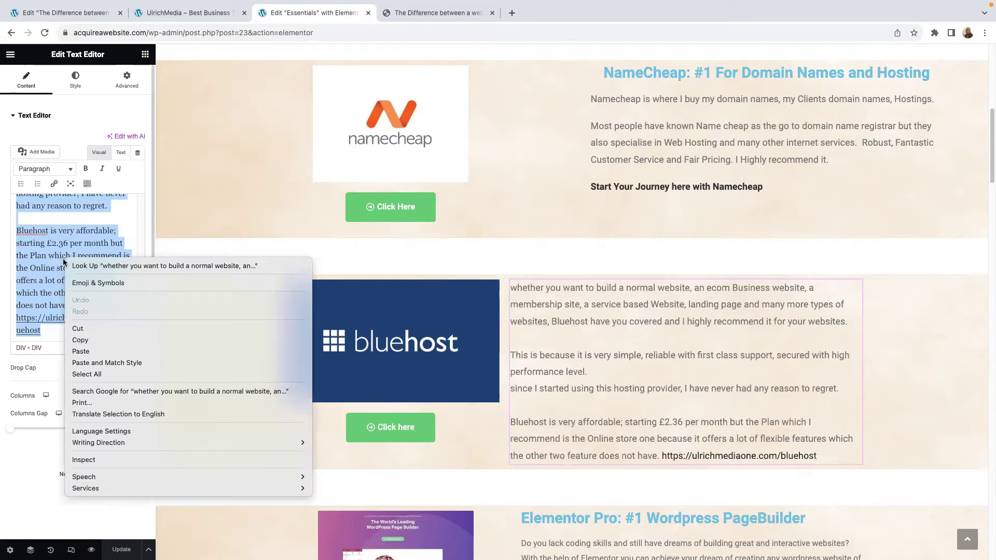
{"action": "left_click", "coordinate": [85, 340]}
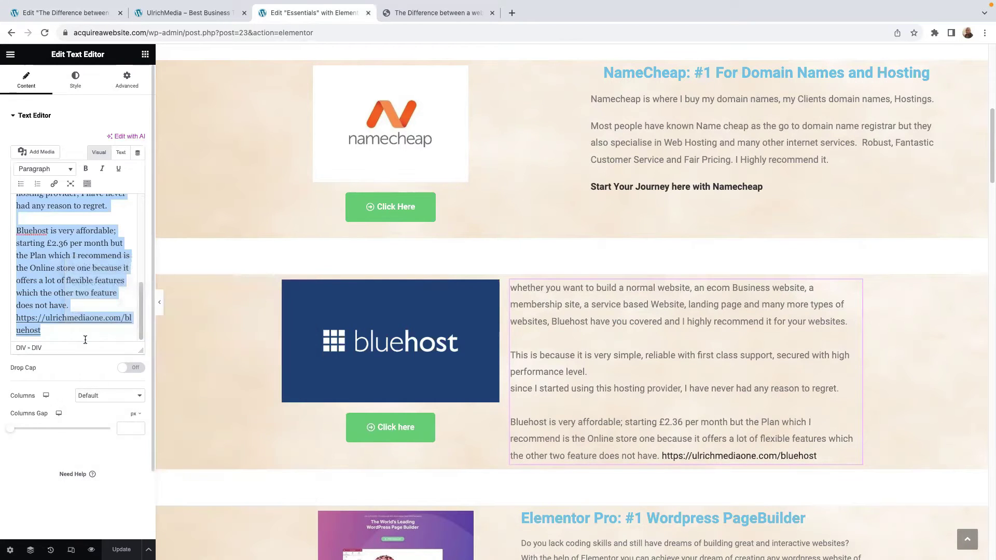
Paste the copied Bluehost description below the Namecheap text in the post's text editor, and close the Essentials editing page.
{"action": "left_click", "coordinate": [175, 15]}
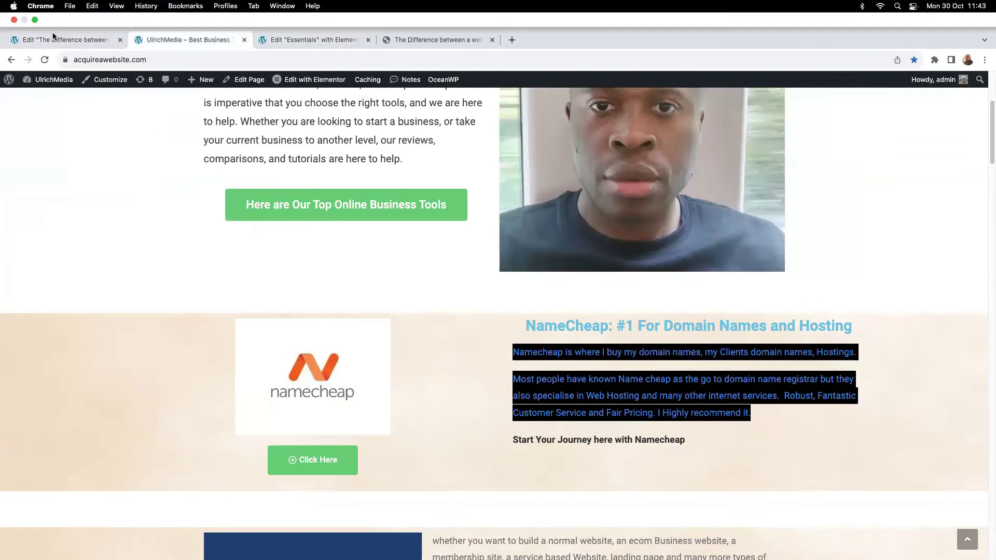
{"action": "left_click", "coordinate": [51, 38]}
{"action": "left_click", "coordinate": [200, 40]}
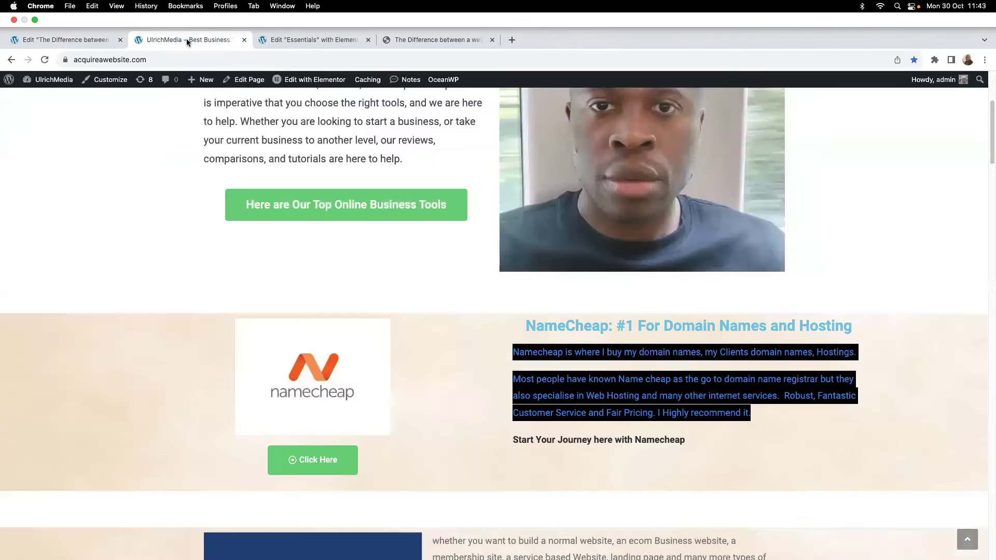
{"action": "left_click", "coordinate": [313, 40]}
{"action": "left_click", "coordinate": [63, 39]}
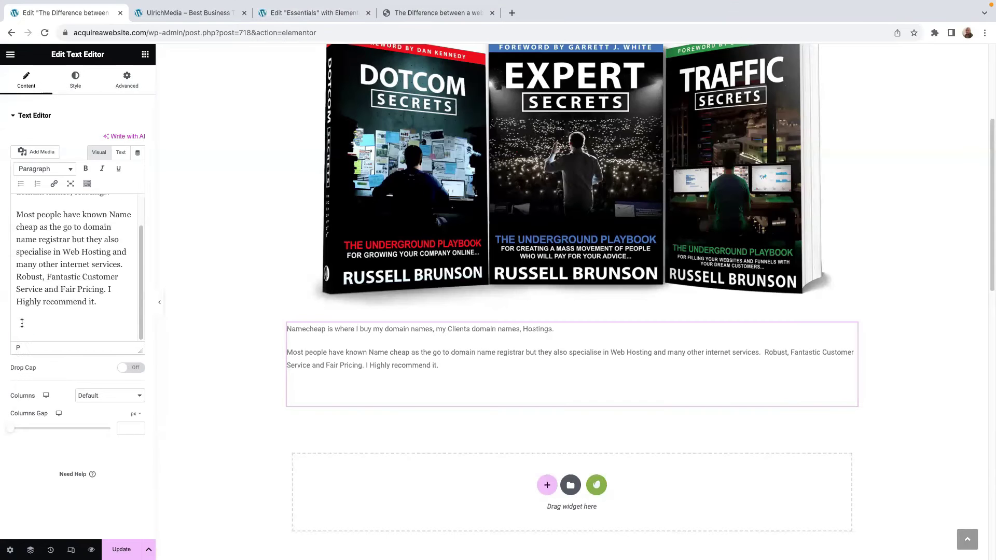
{"action": "right_click", "coordinate": [23, 322]}
{"action": "left_click", "coordinate": [39, 398]}
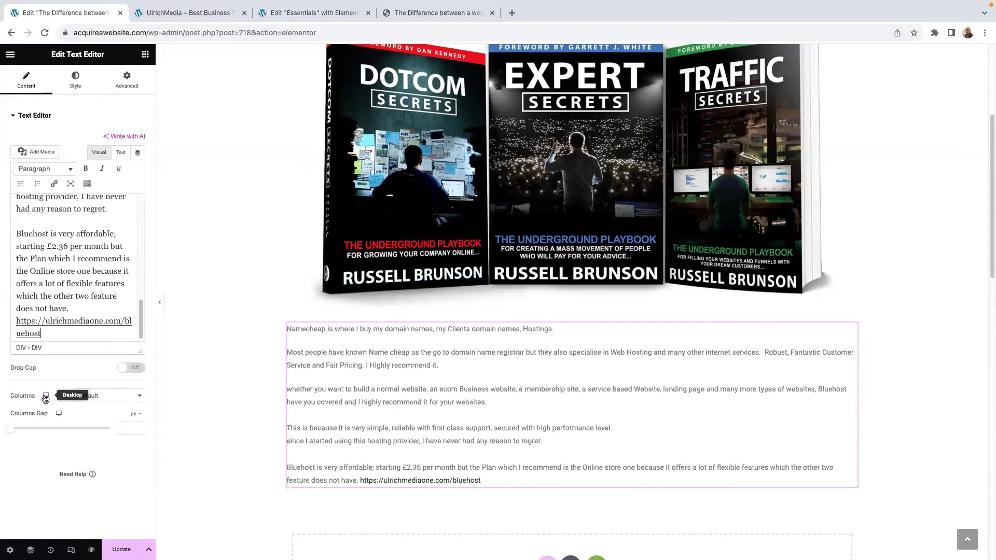
{"action": "left_click", "coordinate": [368, 12]}
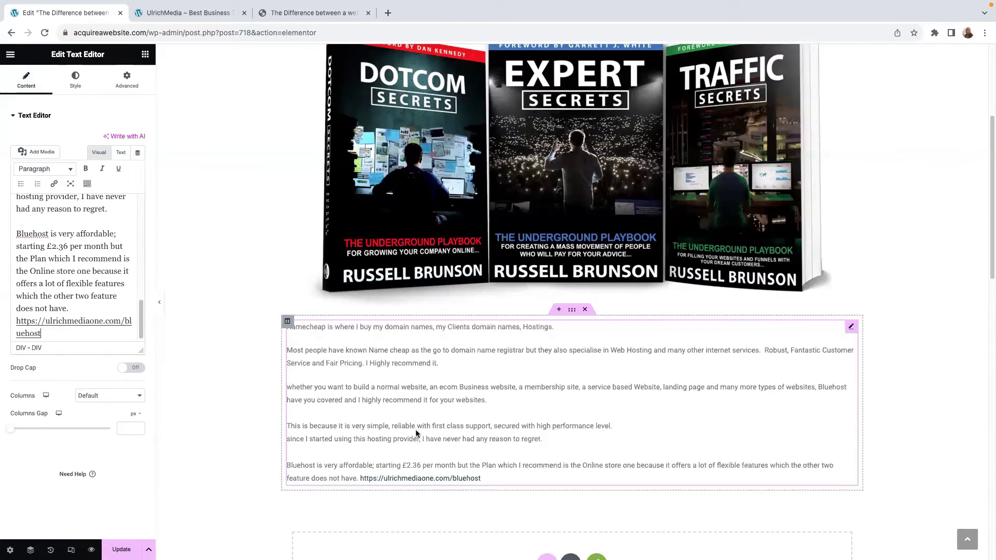
Set the text colour of the Namecheap and Bluehost text block to black (#000000).
{"action": "left_click", "coordinate": [76, 82]}
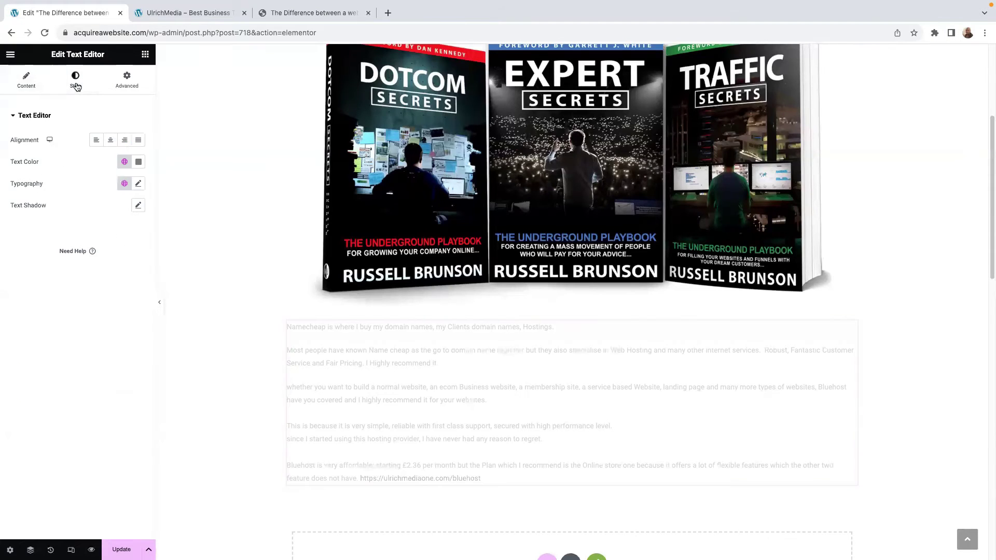
{"action": "left_click", "coordinate": [137, 165]}
{"action": "left_click", "coordinate": [104, 281]}
{"action": "left_click", "coordinate": [88, 282]}
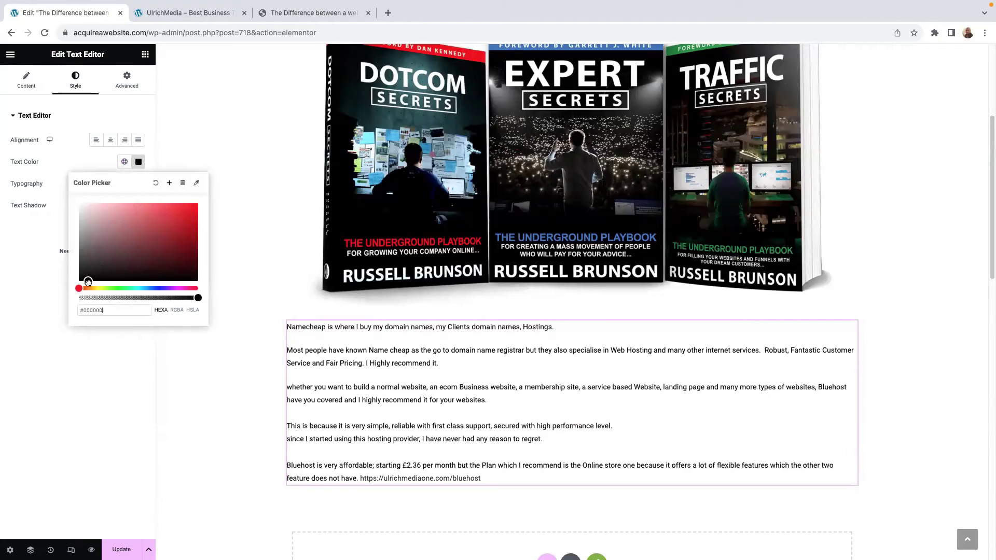
{"action": "left_click", "coordinate": [64, 152]}
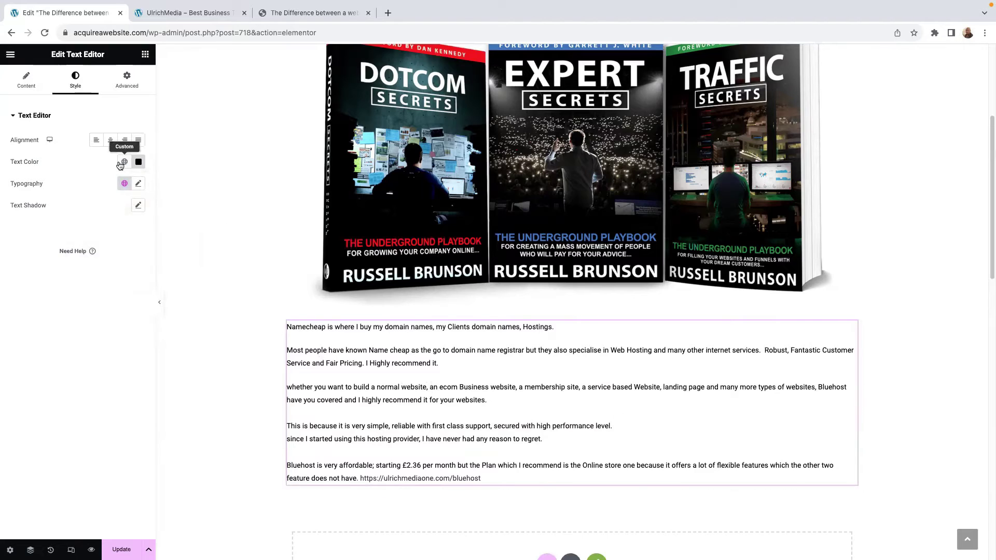
Set the font size of the Namecheap and Bluehost text block to 18 px.
{"action": "left_click", "coordinate": [138, 184]}
{"action": "left_click", "coordinate": [20, 266]}
{"action": "left_click_drag", "start_coordinate": [20, 267], "coordinate": [25, 267]}
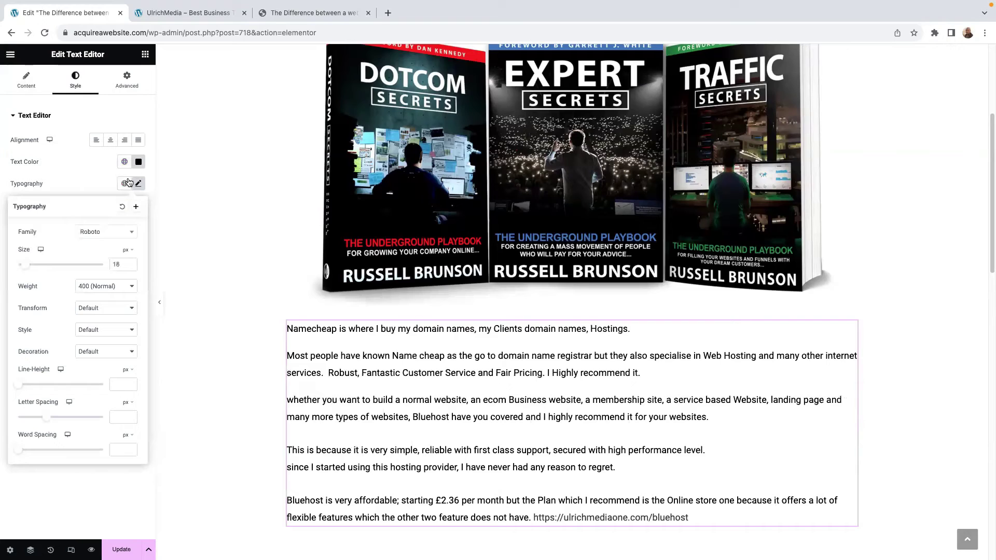
{"action": "left_click", "coordinate": [92, 183]}
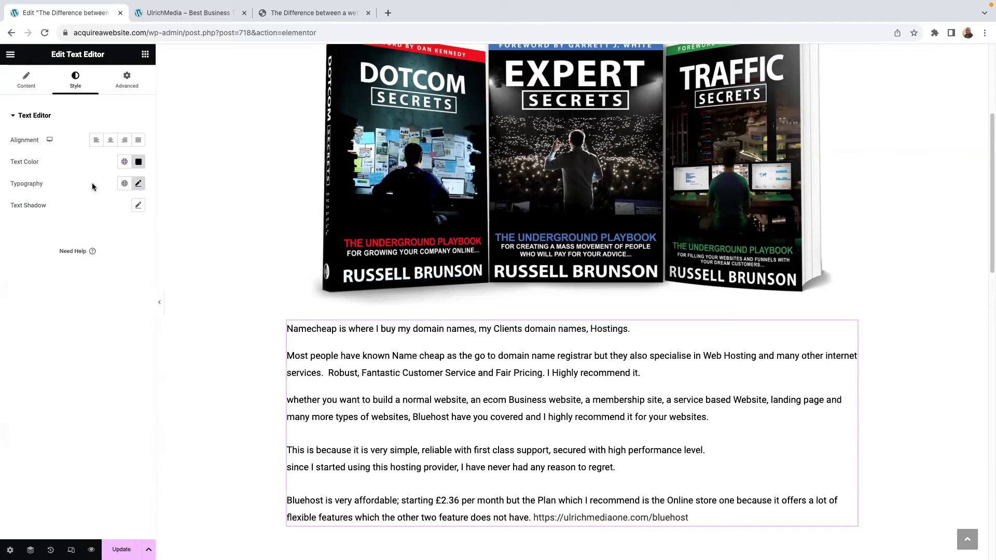
Set the text block's font family to Poppins and its size to 16 px.
{"action": "left_click", "coordinate": [138, 186]}
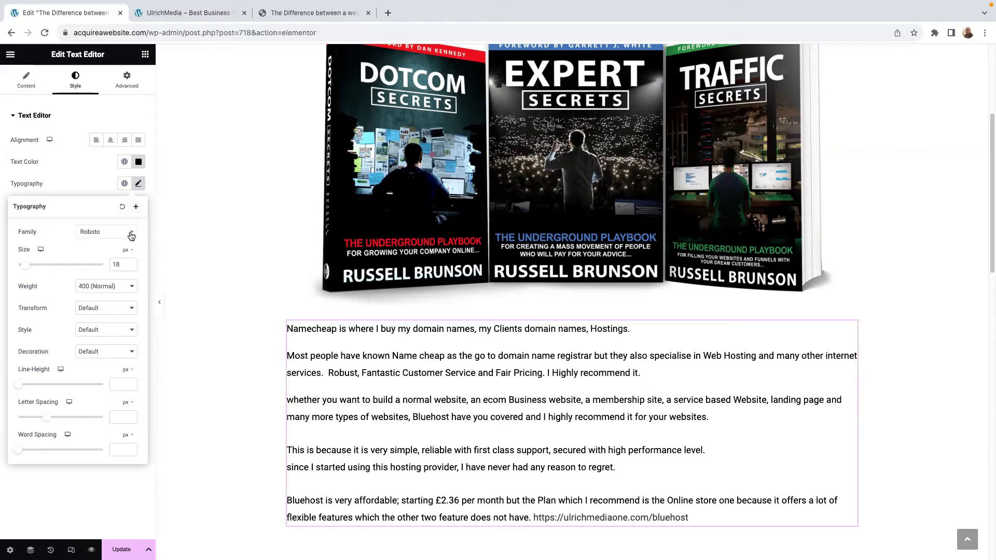
{"action": "left_click", "coordinate": [99, 232]}
{"action": "type", "text": "popp"}
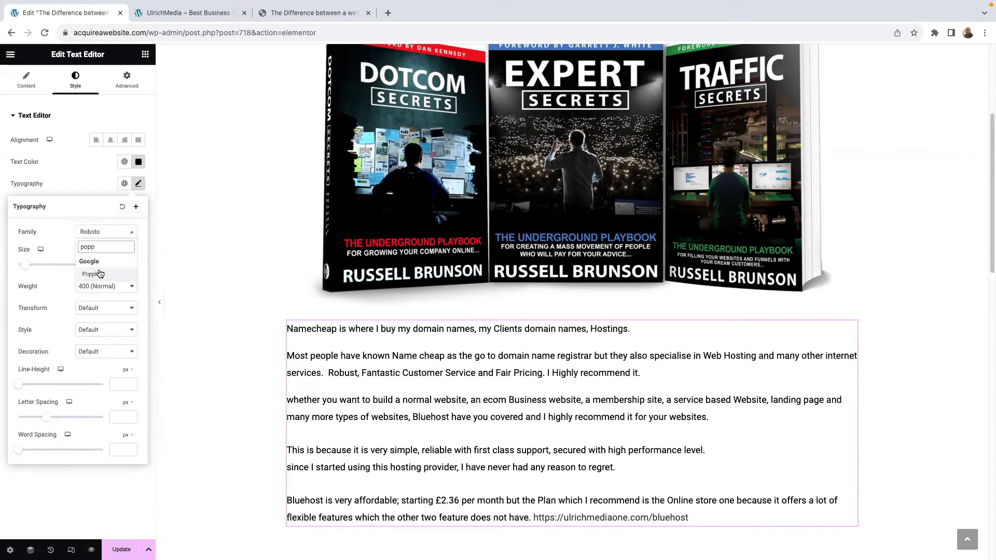
{"action": "left_click", "coordinate": [99, 273]}
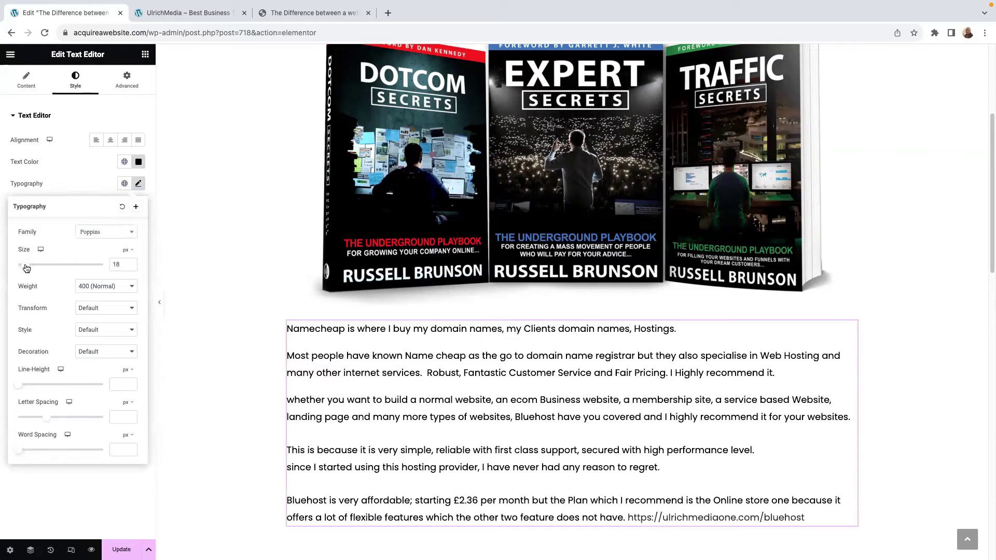
{"action": "left_click_drag", "start_coordinate": [26, 268], "coordinate": [25, 270]}
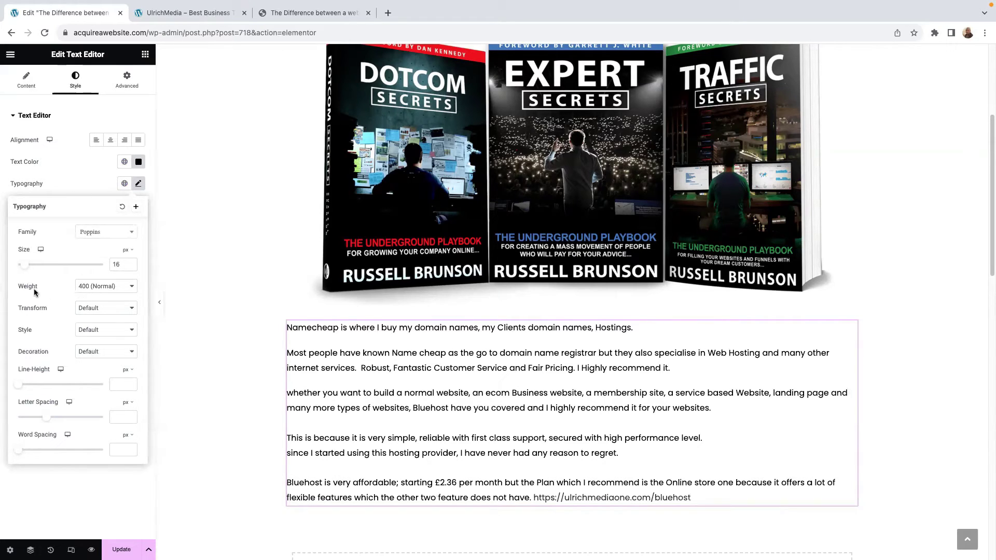
{"action": "left_click", "coordinate": [133, 290]}
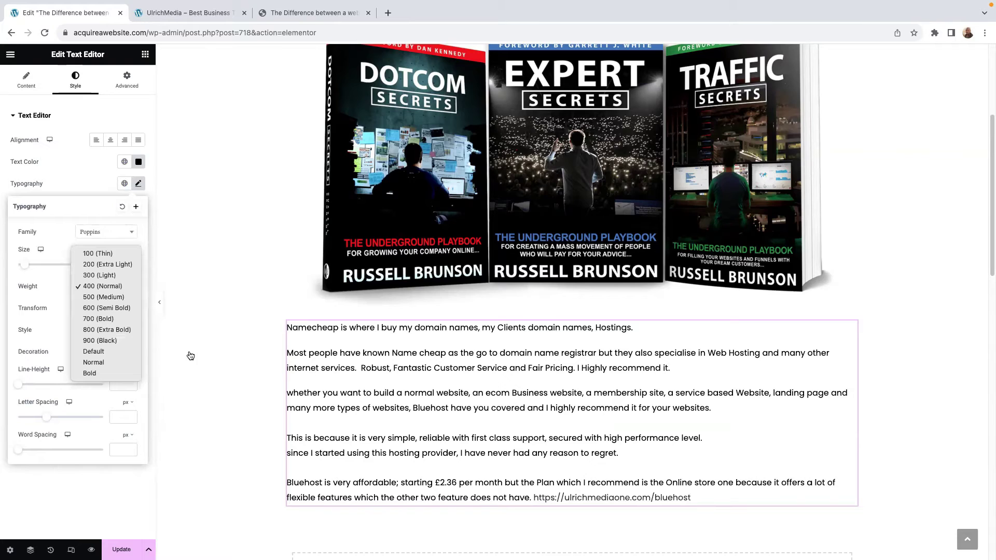
{"action": "left_click", "coordinate": [82, 185]}
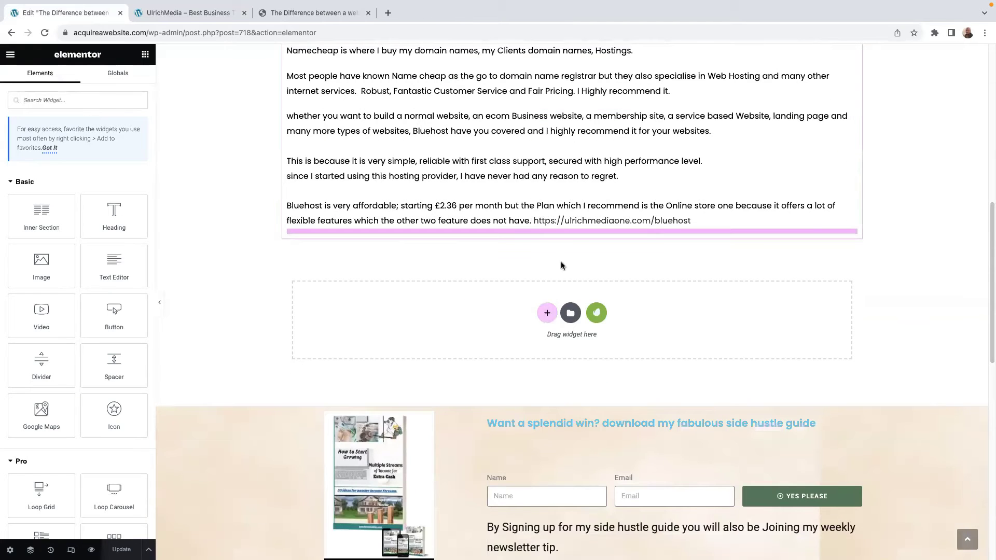
Add a single-column section below the Bluehost text and place a Heading widget in it.
{"action": "left_click", "coordinate": [545, 313]}
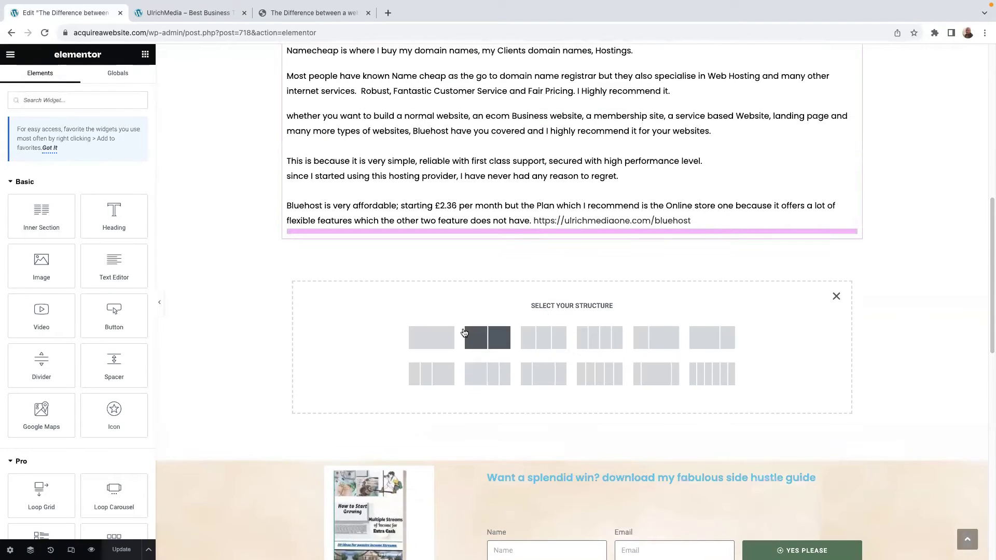
{"action": "left_click", "coordinate": [431, 338]}
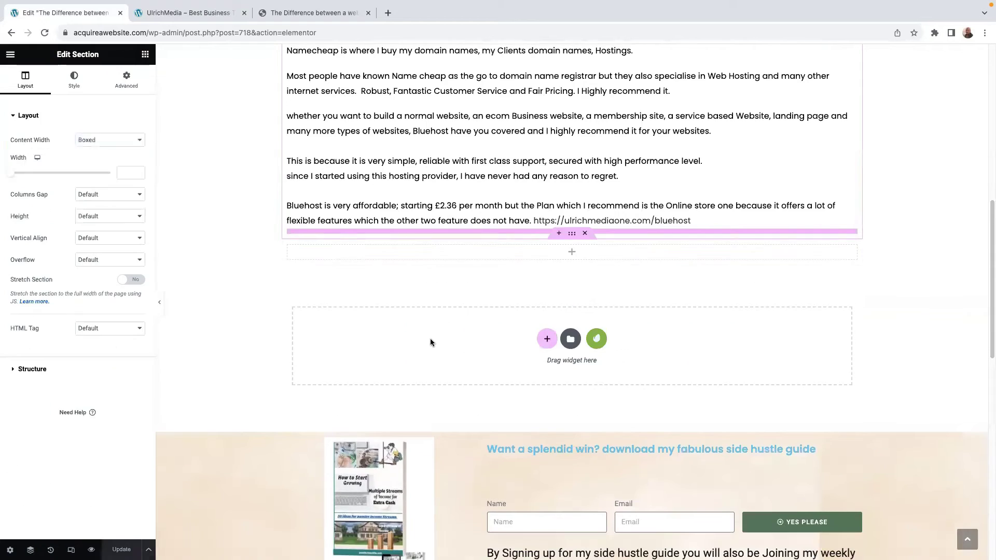
{"action": "left_click", "coordinate": [572, 255]}
{"action": "left_click_drag", "start_coordinate": [114, 215], "coordinate": [573, 250]}
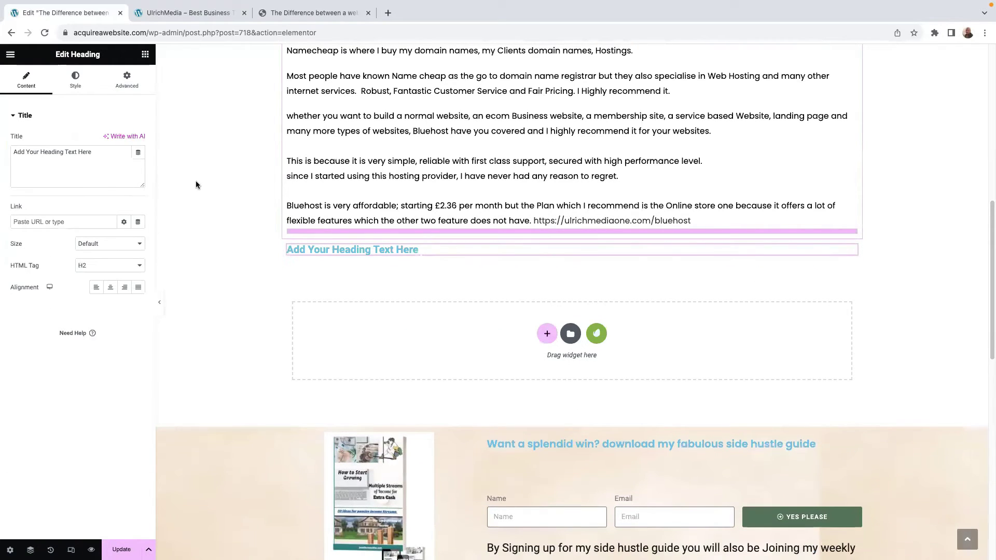
Clear the new heading's placeholder title and set its HTML tag to H1 and its size to Large.
{"action": "left_click_drag", "start_coordinate": [102, 160], "coordinate": [2, 146]}
{"action": "key", "text": "BackSpace"}
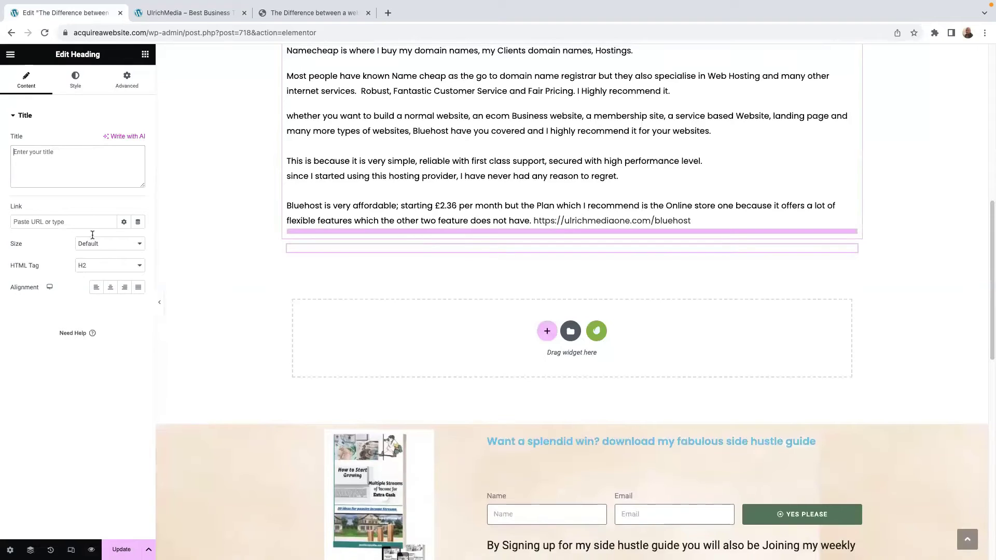
{"action": "left_click", "coordinate": [113, 266]}
{"action": "left_click", "coordinate": [98, 254]}
{"action": "left_click", "coordinate": [101, 244]}
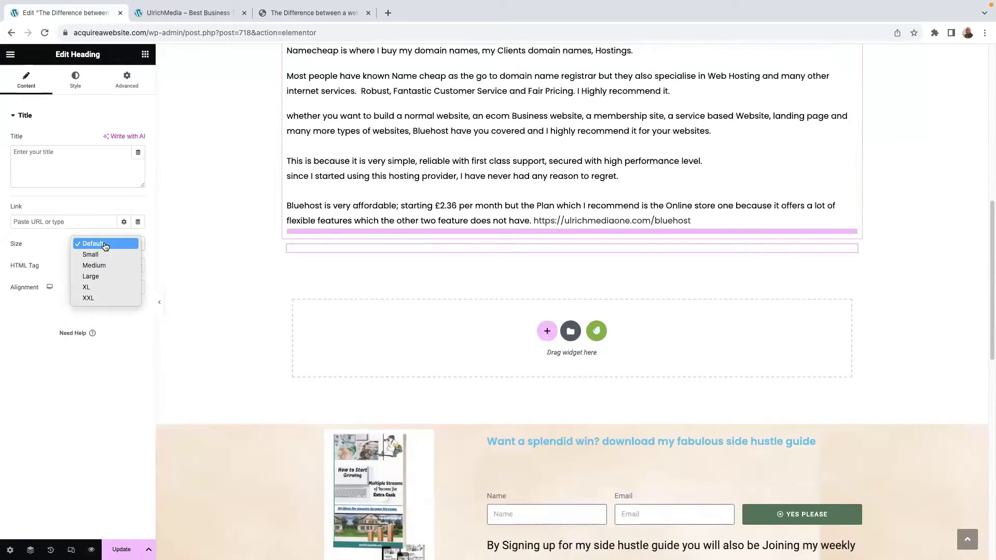
{"action": "left_click", "coordinate": [98, 278]}
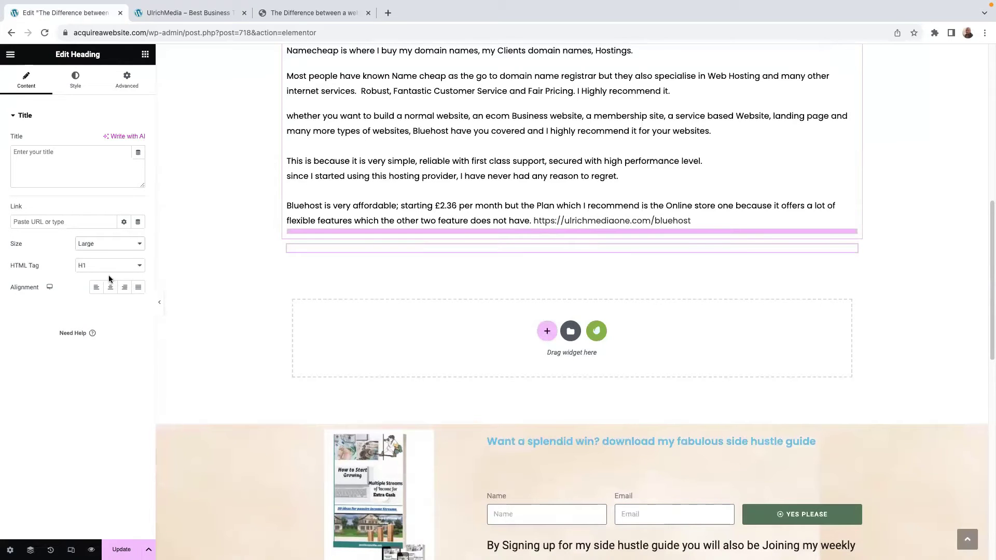
Copy the title "Elementor Pro: #1 WordPress PageBuilder" from the site's home page into the empty heading.
{"action": "left_click", "coordinate": [207, 13]}
{"action": "left_click", "coordinate": [442, 201]}
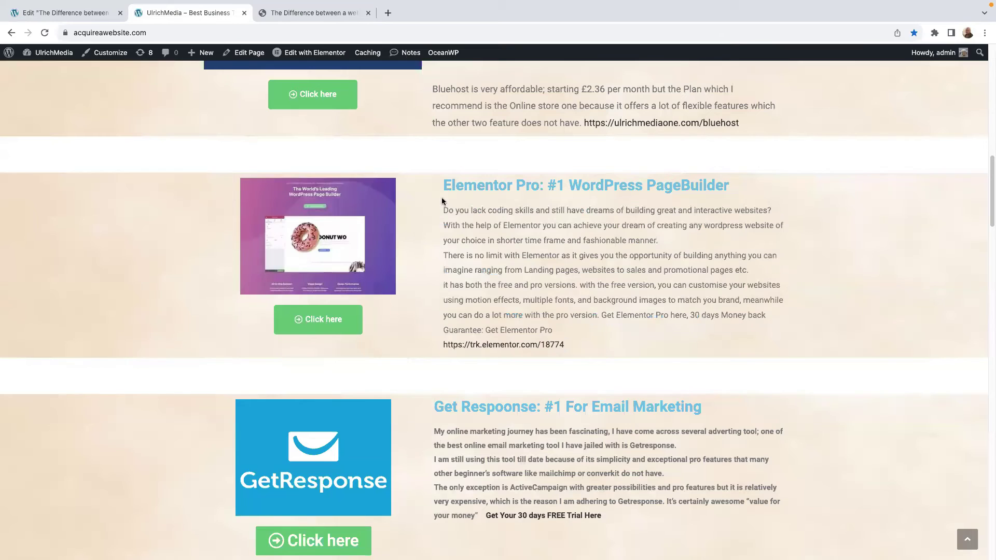
{"action": "left_click_drag", "start_coordinate": [441, 181], "coordinate": [736, 189]}
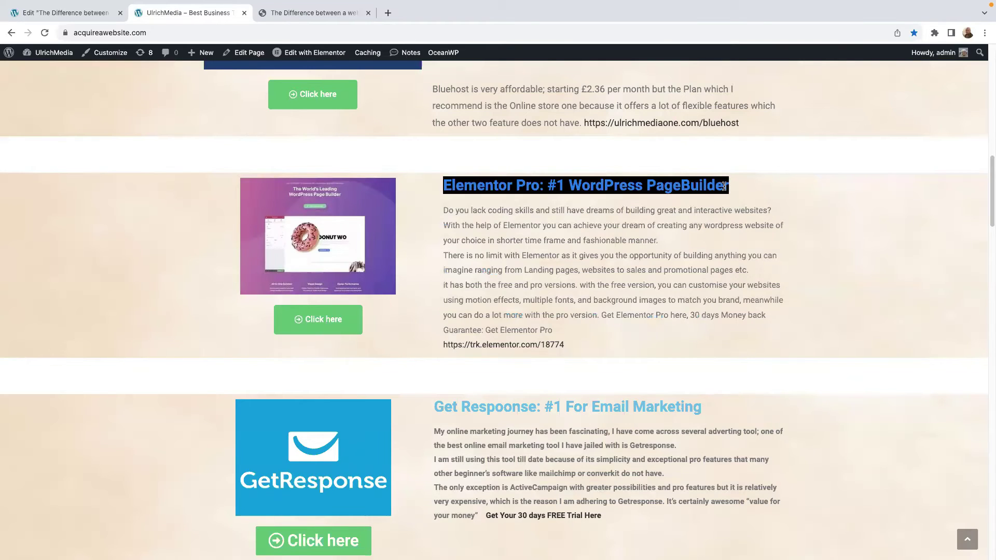
{"action": "right_click", "coordinate": [724, 185]}
{"action": "left_click", "coordinate": [747, 214]}
{"action": "left_click", "coordinate": [68, 12]}
{"action": "right_click", "coordinate": [26, 151]}
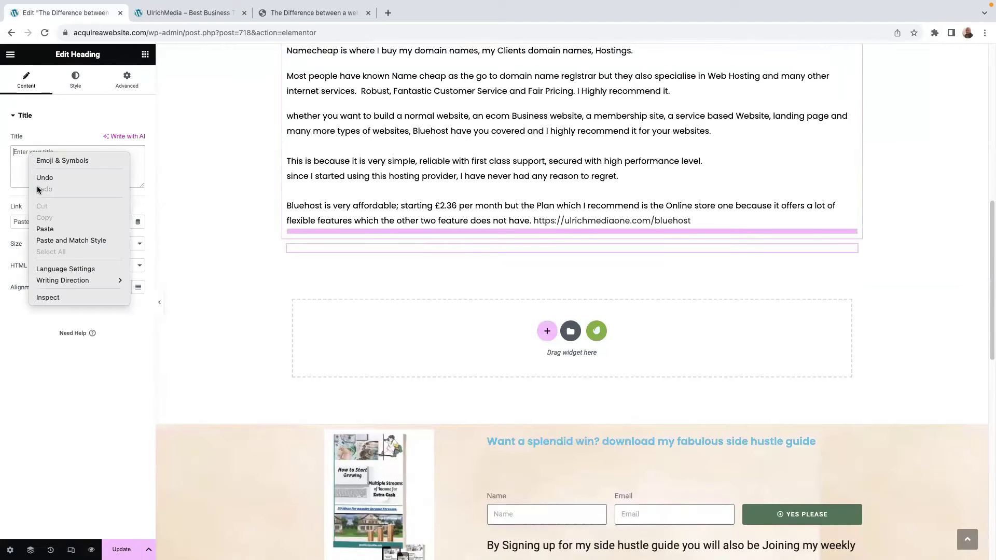
{"action": "left_click", "coordinate": [52, 228]}
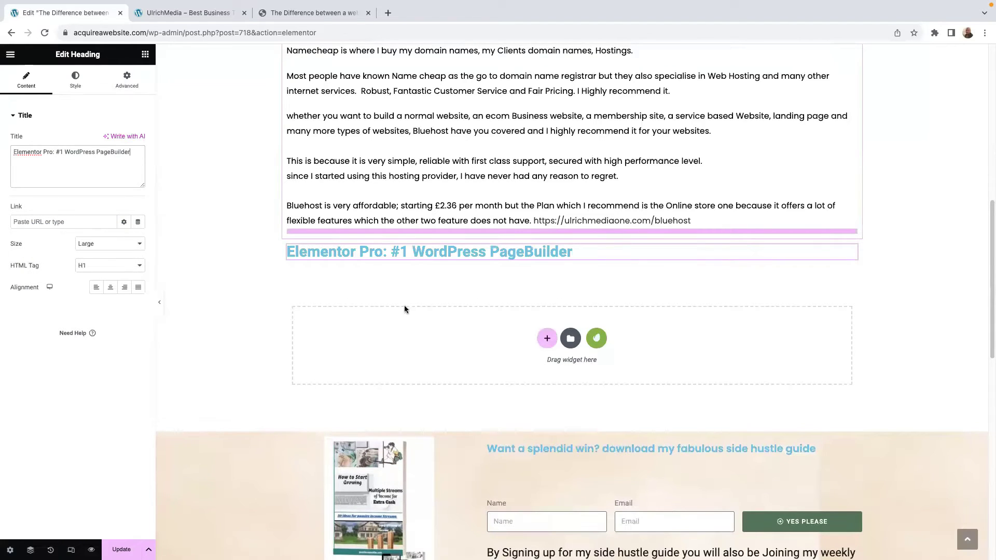
Add a single-column section with a Text Editor widget below the Elementor Pro heading and clear its placeholder text.
{"action": "left_click", "coordinate": [553, 338]}
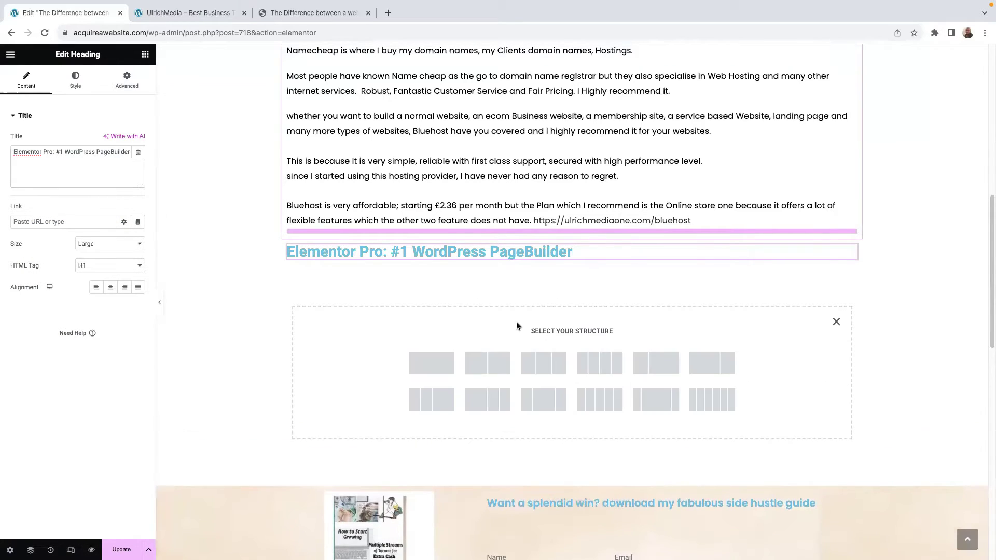
{"action": "left_click", "coordinate": [432, 367]}
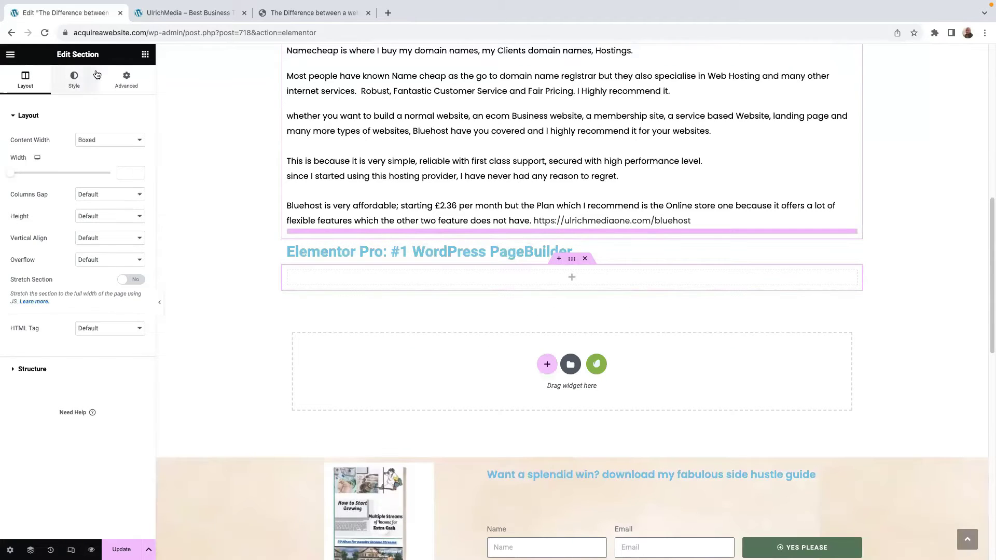
{"action": "left_click", "coordinate": [145, 55]}
{"action": "left_click_drag", "start_coordinate": [110, 271], "coordinate": [553, 282]}
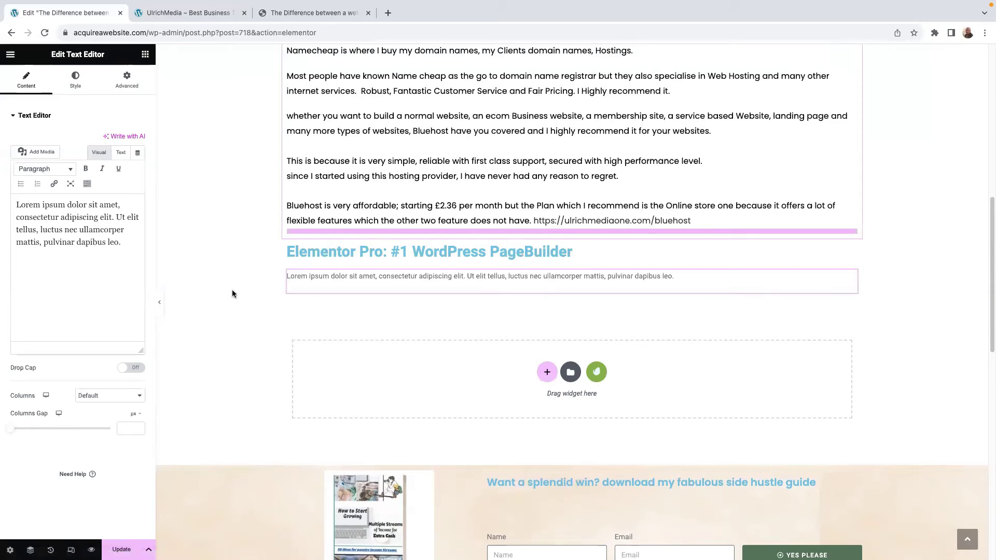
{"action": "left_click", "coordinate": [121, 241]}
{"action": "key", "text": "ctrl+a"}
{"action": "key", "text": "BackSpace"}
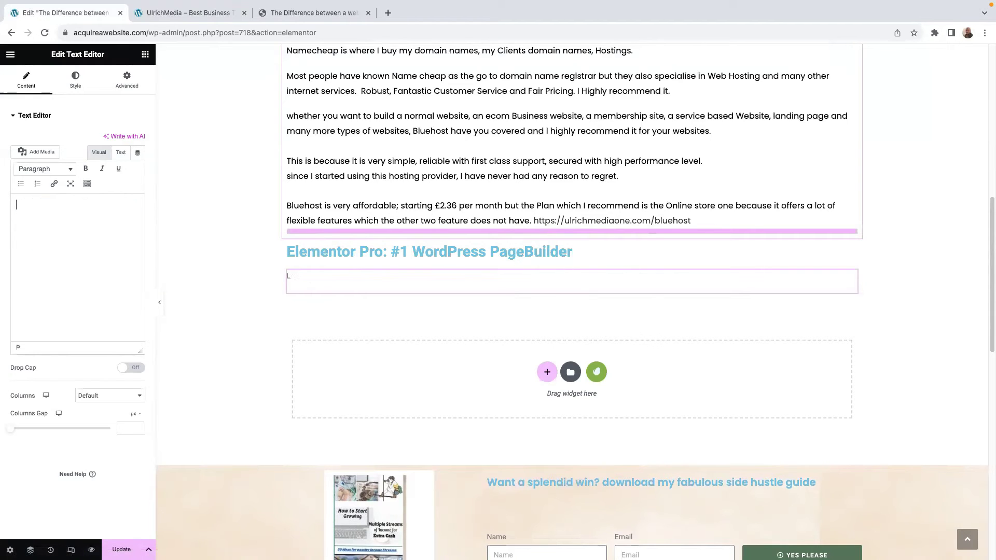
Copy the Elementor Pro description, including its trk.elementor.com/18774 link, from the site's home page into the empty Text Editor widget.
{"action": "left_click", "coordinate": [177, 13]}
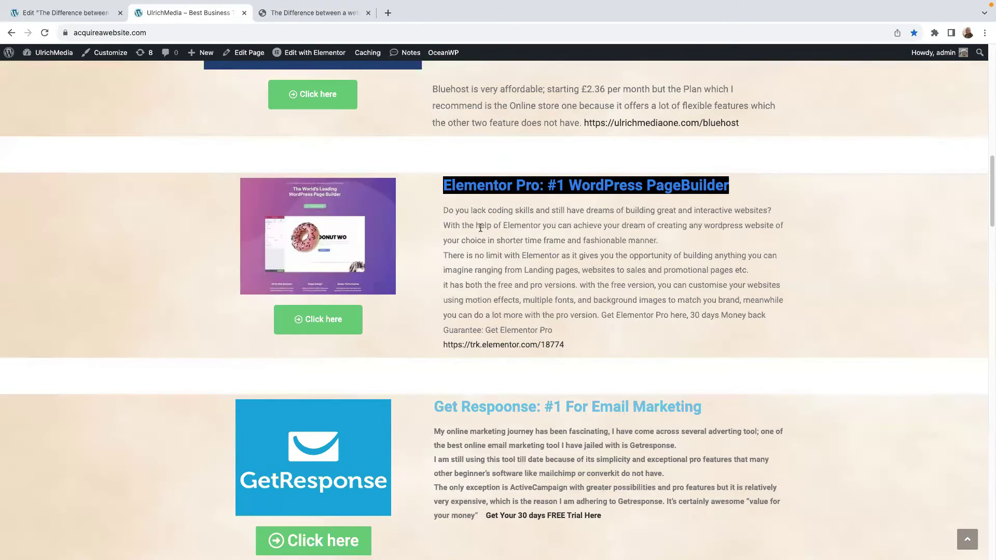
{"action": "left_click_drag", "start_coordinate": [445, 237], "coordinate": [573, 371]}
{"action": "right_click", "coordinate": [528, 270]}
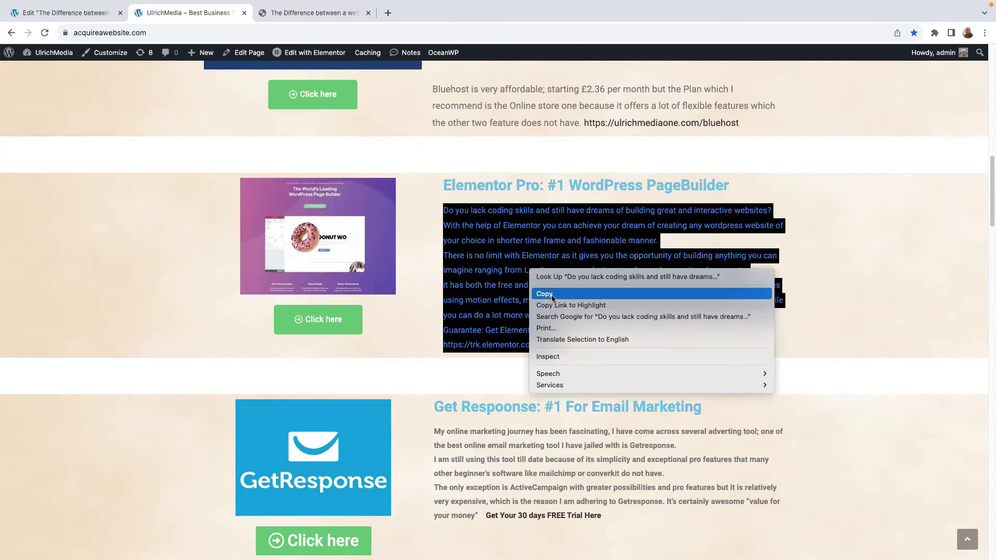
{"action": "left_click", "coordinate": [551, 294]}
{"action": "left_click", "coordinate": [78, 16]}
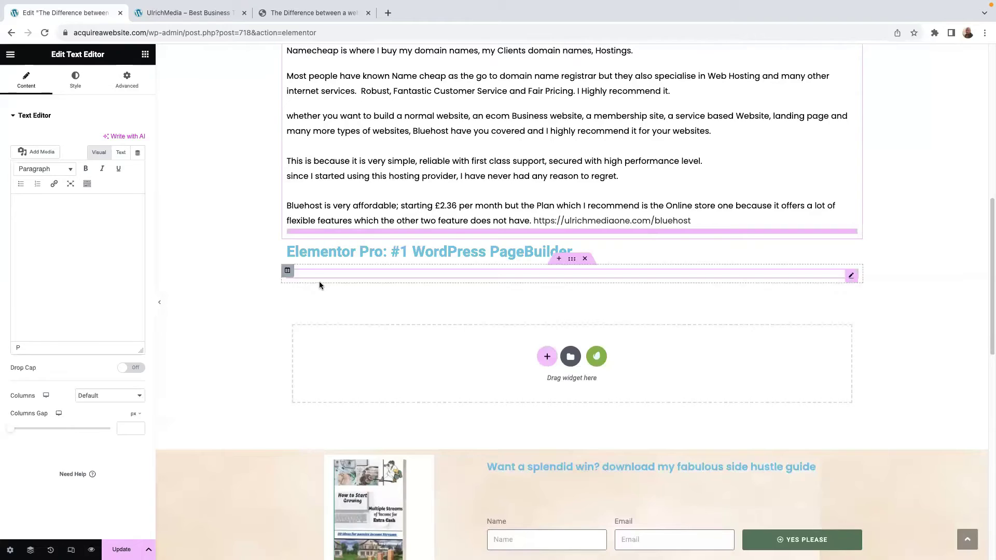
{"action": "right_click", "coordinate": [28, 212]}
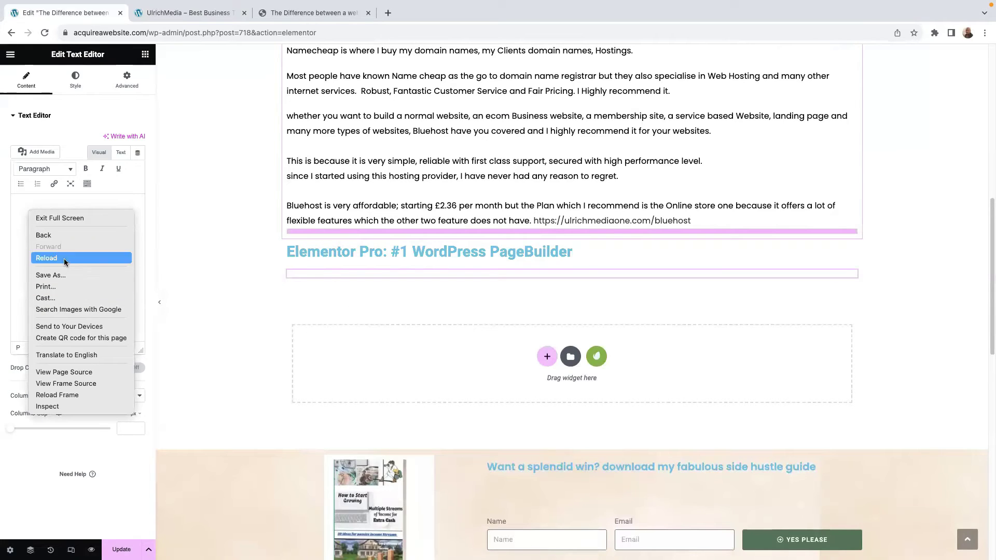
{"action": "left_click", "coordinate": [15, 203]}
{"action": "right_click", "coordinate": [15, 203]}
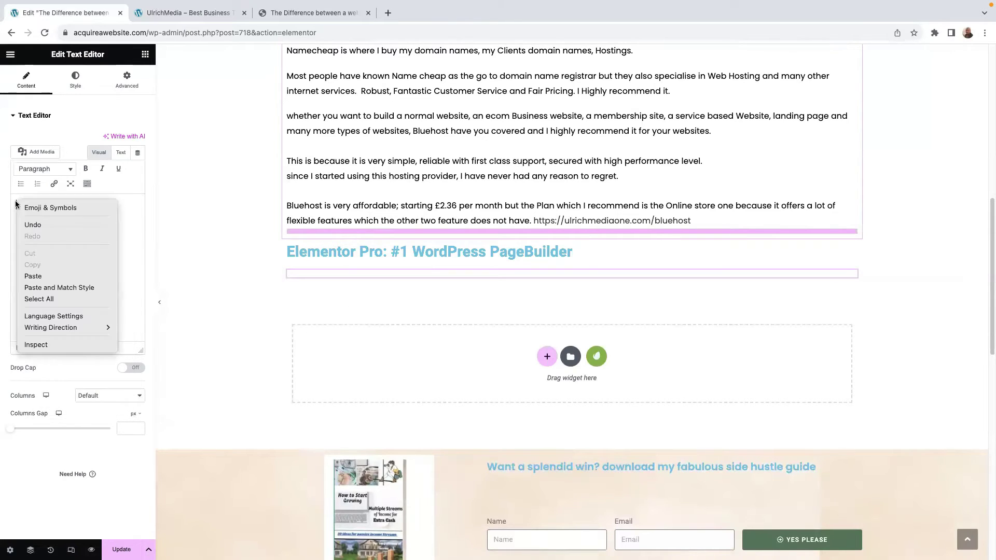
{"action": "left_click", "coordinate": [36, 275]}
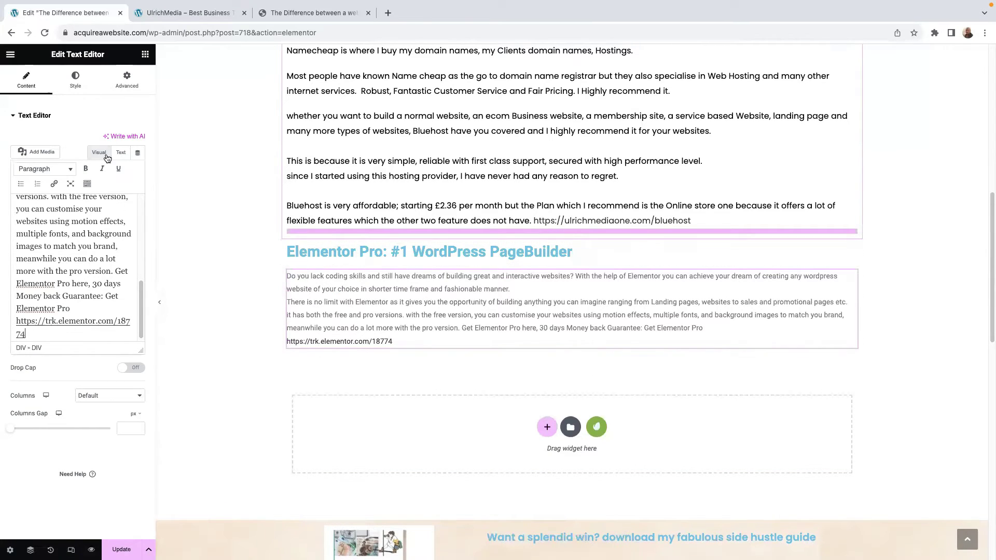
Set the text color of the Elementor Pro description to near-black #070707.
{"action": "left_click", "coordinate": [75, 77]}
{"action": "left_click", "coordinate": [138, 162]}
{"action": "left_click_drag", "start_coordinate": [81, 245], "coordinate": [81, 279]}
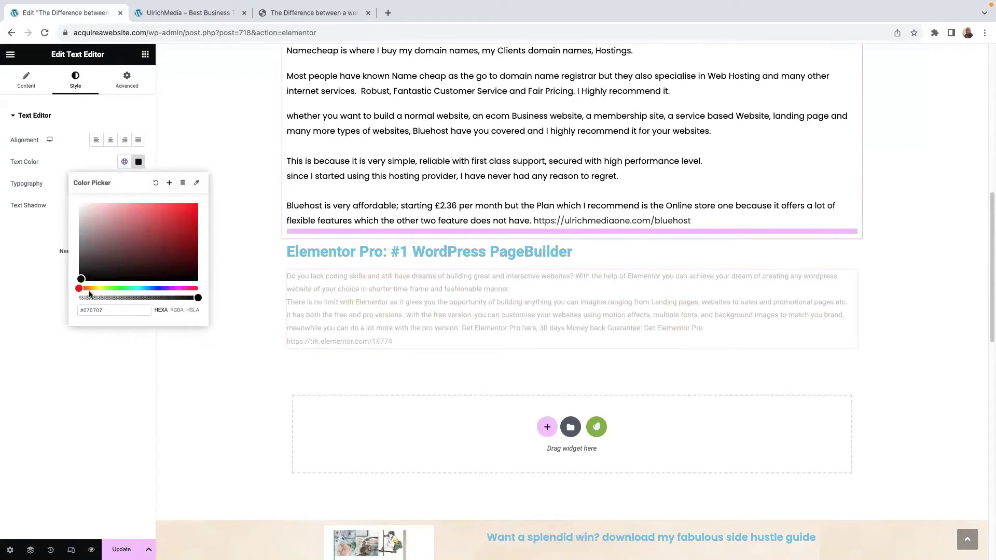
{"action": "left_click", "coordinate": [15, 303]}
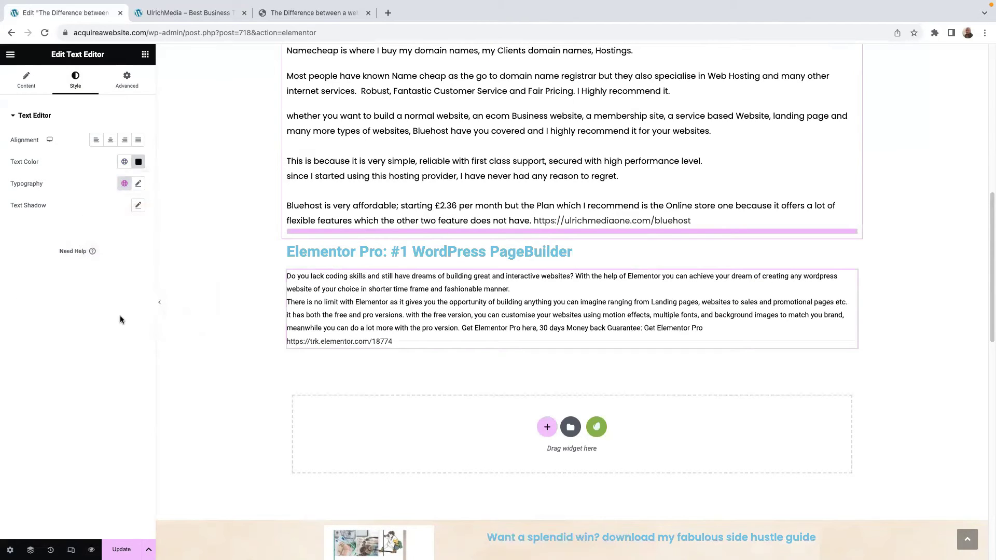
Set the typography of the Elementor Pro description to Poppins at 16 px.
{"action": "left_click", "coordinate": [138, 183]}
{"action": "left_click", "coordinate": [26, 264]}
{"action": "left_click_drag", "start_coordinate": [36, 266], "coordinate": [26, 271]}
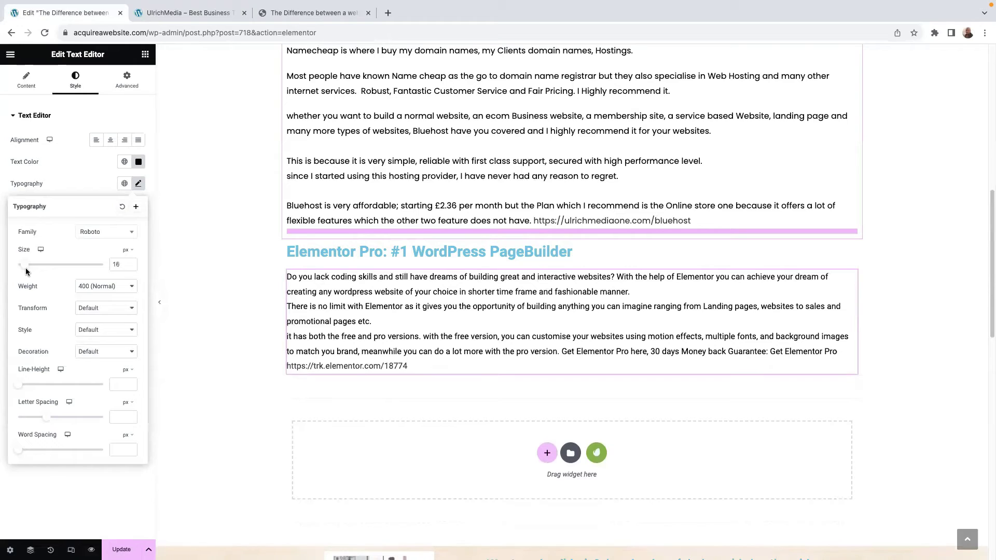
{"action": "left_click", "coordinate": [108, 236]}
{"action": "type", "text": "popp"}
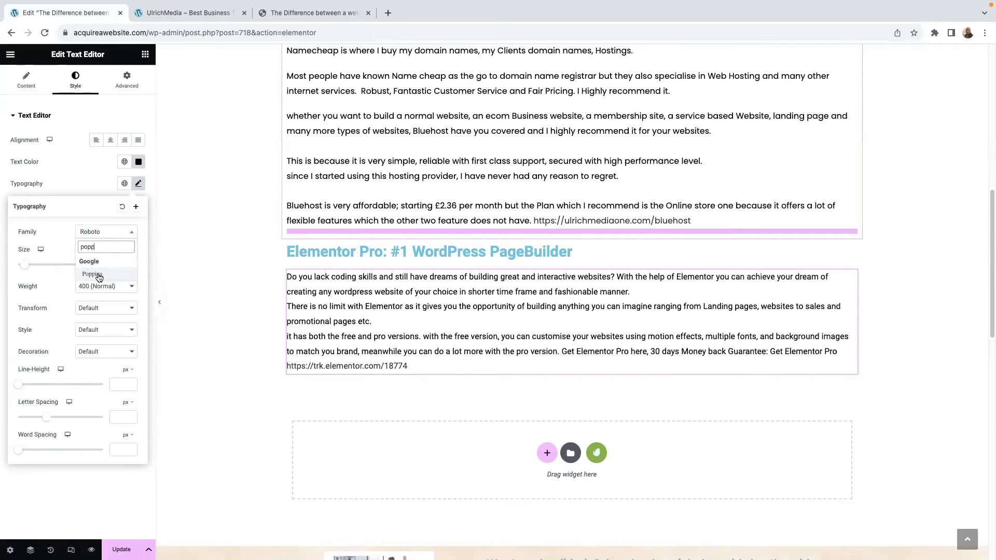
{"action": "left_click", "coordinate": [99, 274]}
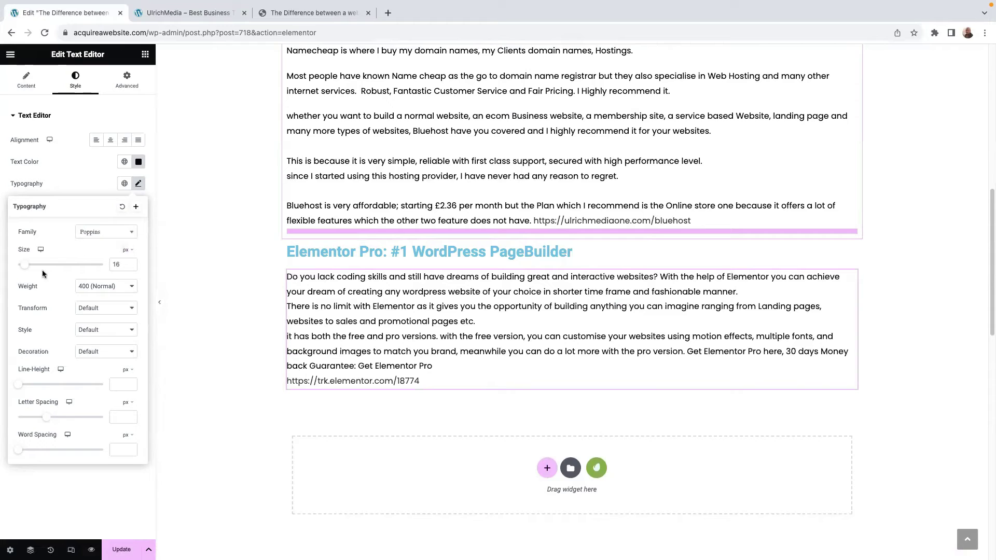
Insert a line break after "interactive websites?" and blank lines before "There is no limit" and "Get Elementor Pro here" in the description.
{"action": "left_click", "coordinate": [31, 81]}
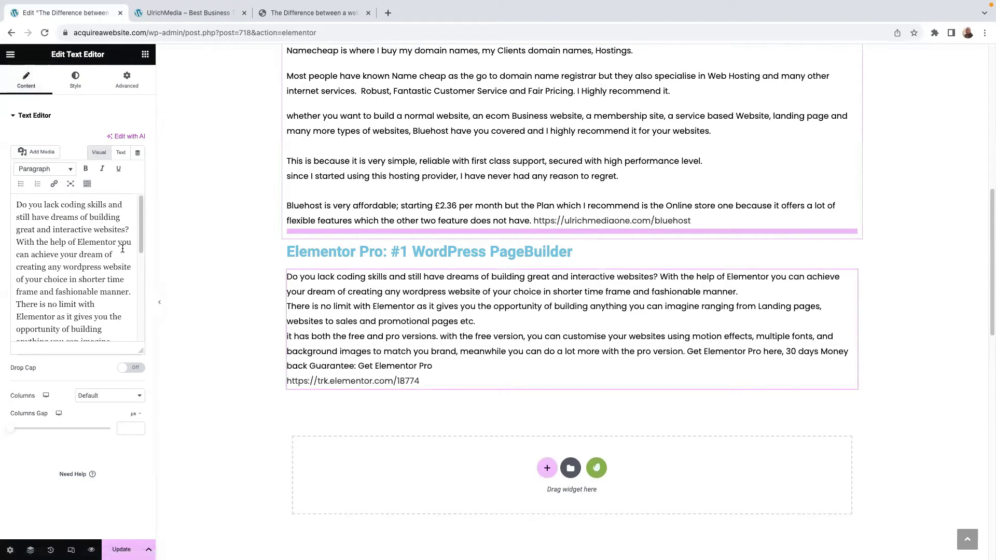
{"action": "left_click", "coordinate": [129, 230]}
{"action": "key", "text": "shift+Return"}
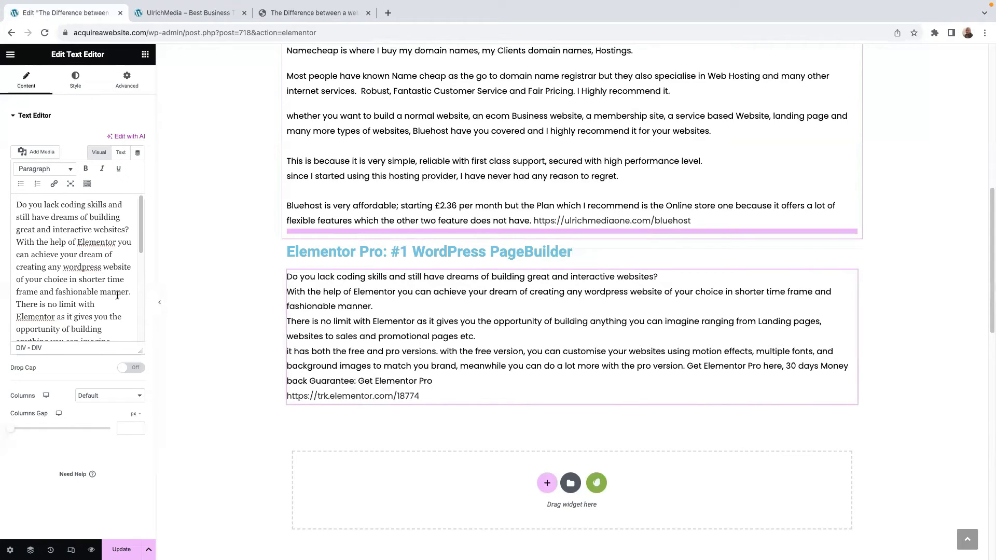
{"action": "left_click_drag", "start_coordinate": [140, 241], "coordinate": [139, 262]}
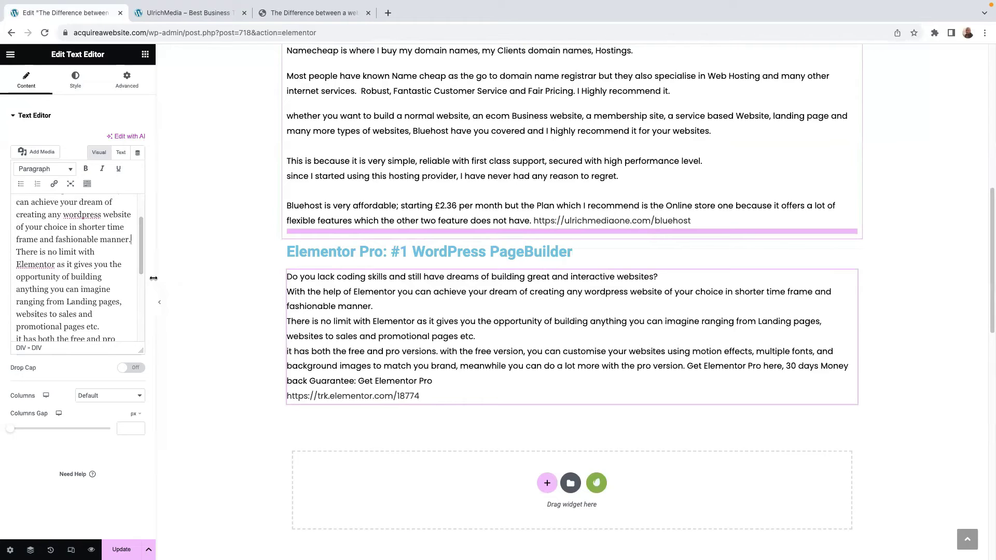
{"action": "key", "text": "Return"}
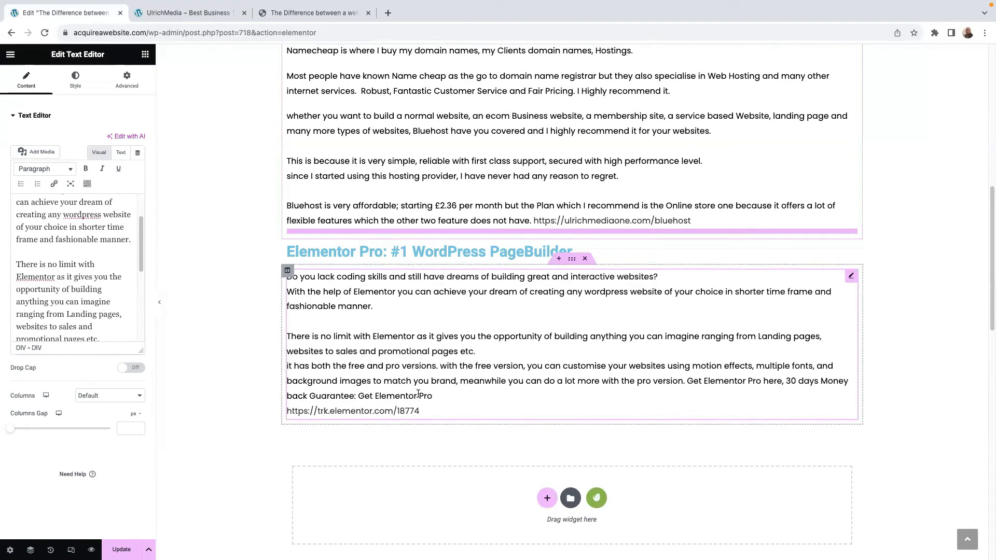
{"action": "scroll", "coordinate": [128, 292], "scroll_direction": "down", "scroll_amount": 5}
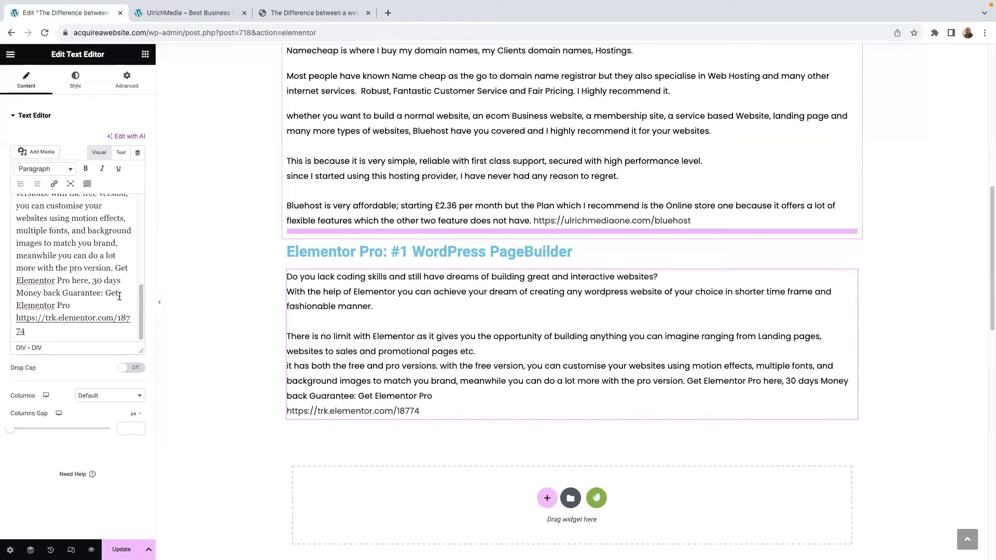
{"action": "key", "text": "Return"}
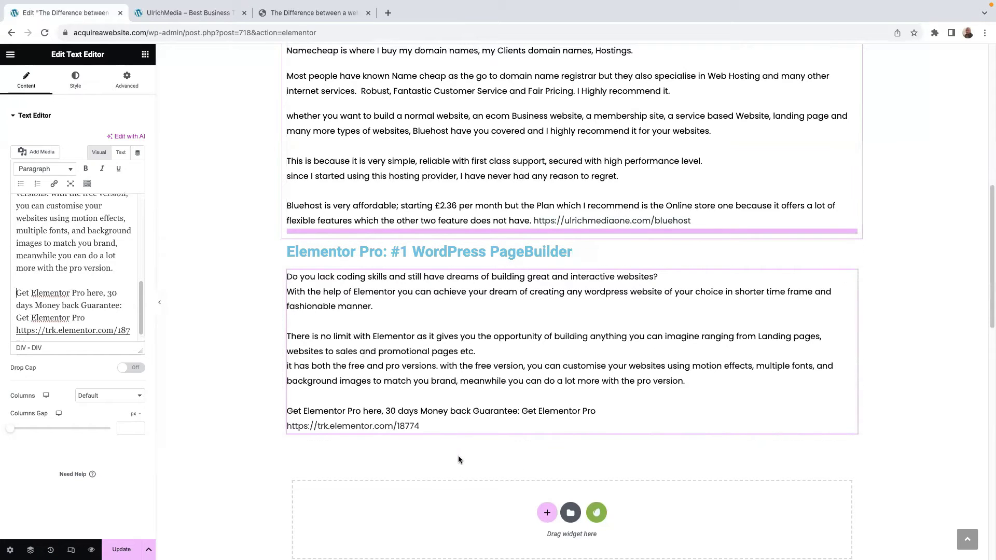
Add a single-column section below the Elementor Pro description and place an Image widget in it.
{"action": "scroll", "coordinate": [452, 344], "scroll_direction": "up", "scroll_amount": 5}
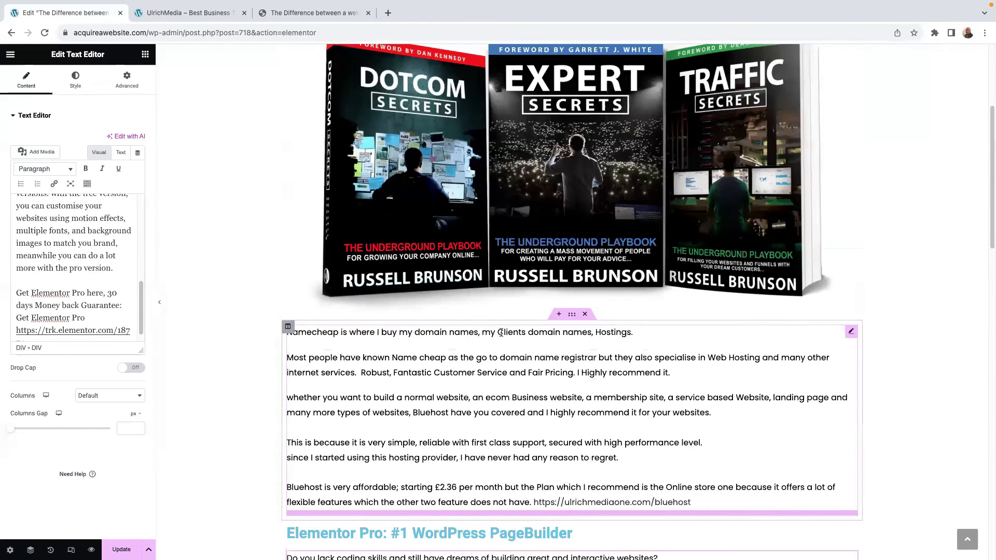
{"action": "scroll", "coordinate": [501, 332], "scroll_direction": "down", "scroll_amount": 6}
{"action": "scroll", "coordinate": [549, 316], "scroll_direction": "down", "scroll_amount": 3}
{"action": "left_click", "coordinate": [546, 348]}
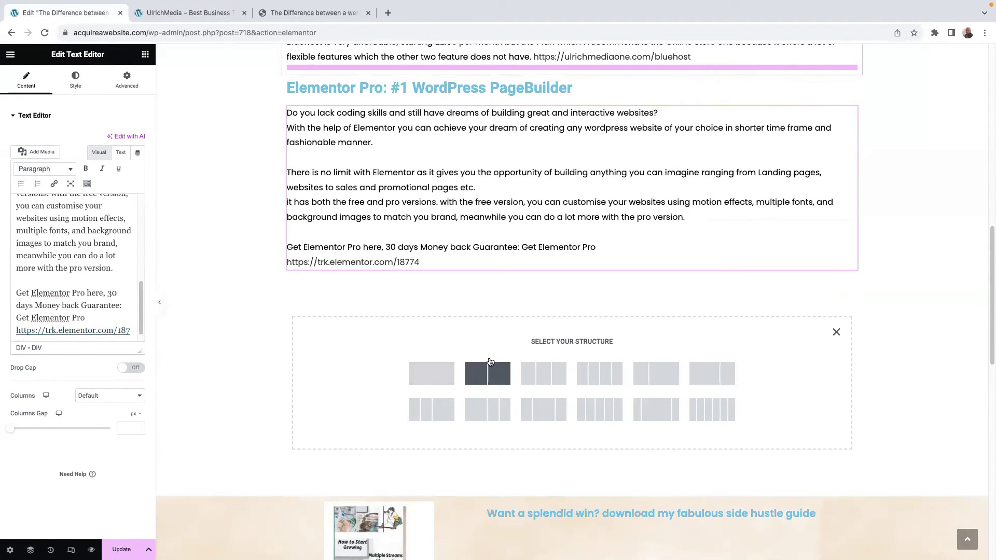
{"action": "left_click", "coordinate": [437, 366]}
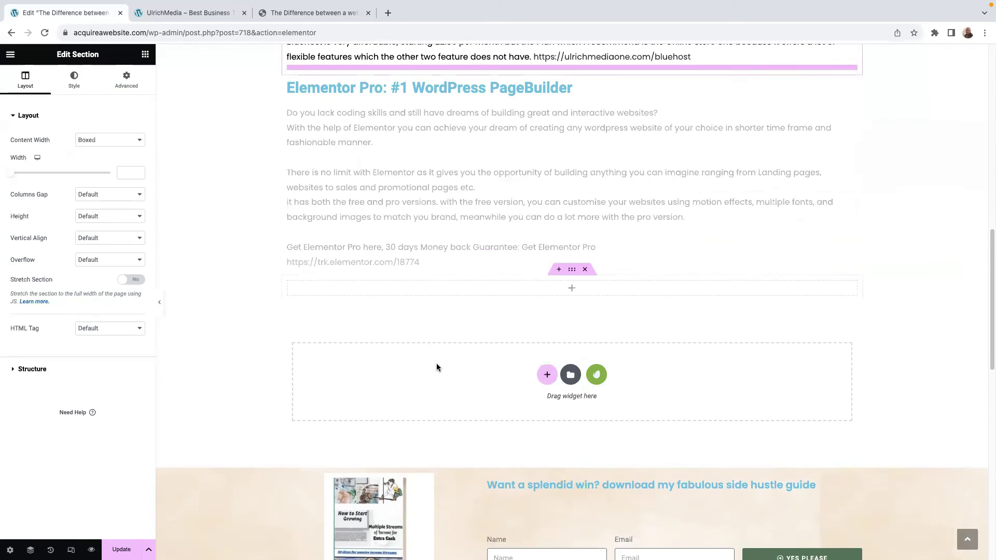
{"action": "left_click", "coordinate": [572, 290]}
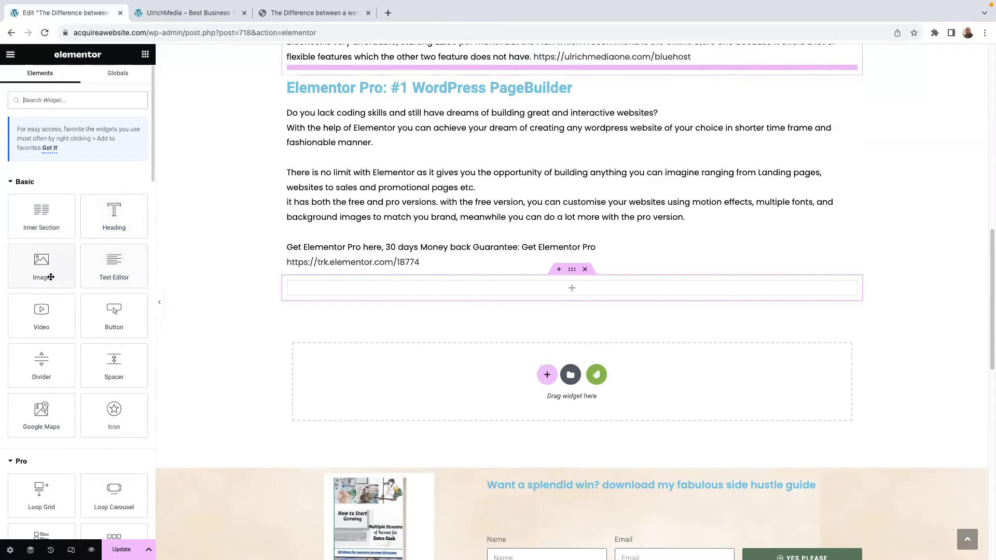
{"action": "left_click_drag", "start_coordinate": [45, 272], "coordinate": [579, 289]}
{"action": "scroll", "coordinate": [532, 295], "scroll_direction": "down", "scroll_amount": 2}
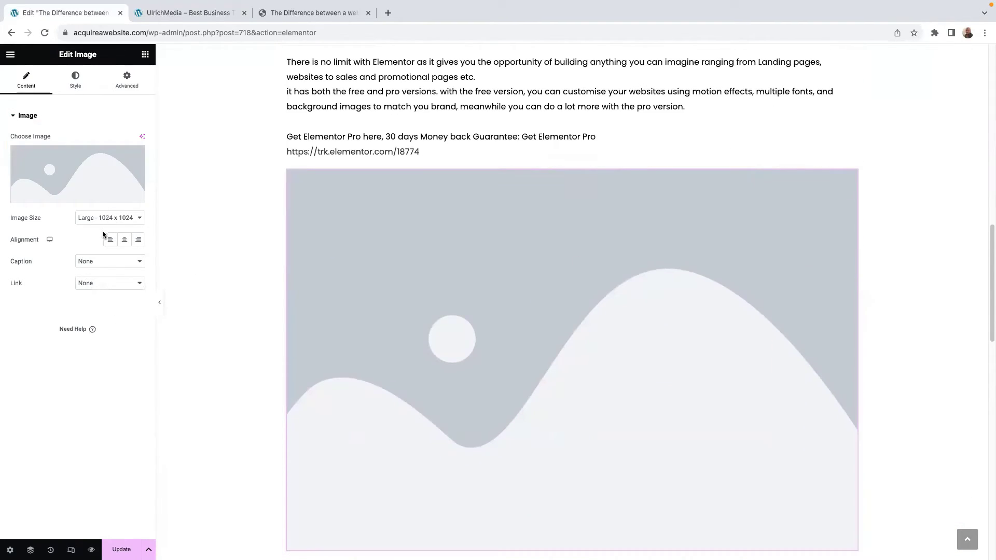
Set the size of the placeholder image to Medium - 300 x 300.
{"action": "left_click", "coordinate": [111, 218]}
{"action": "left_click", "coordinate": [109, 196]}
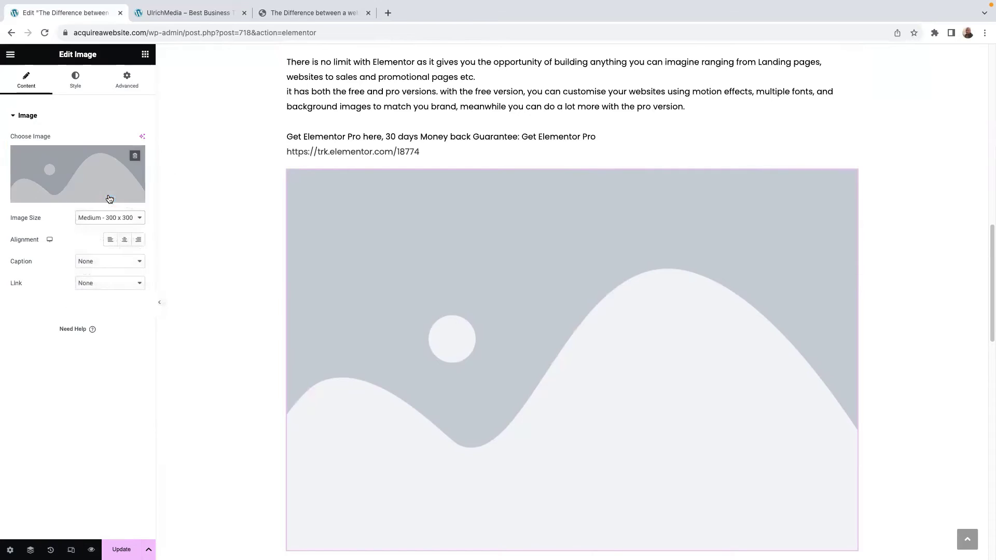
{"action": "left_click", "coordinate": [102, 221]}
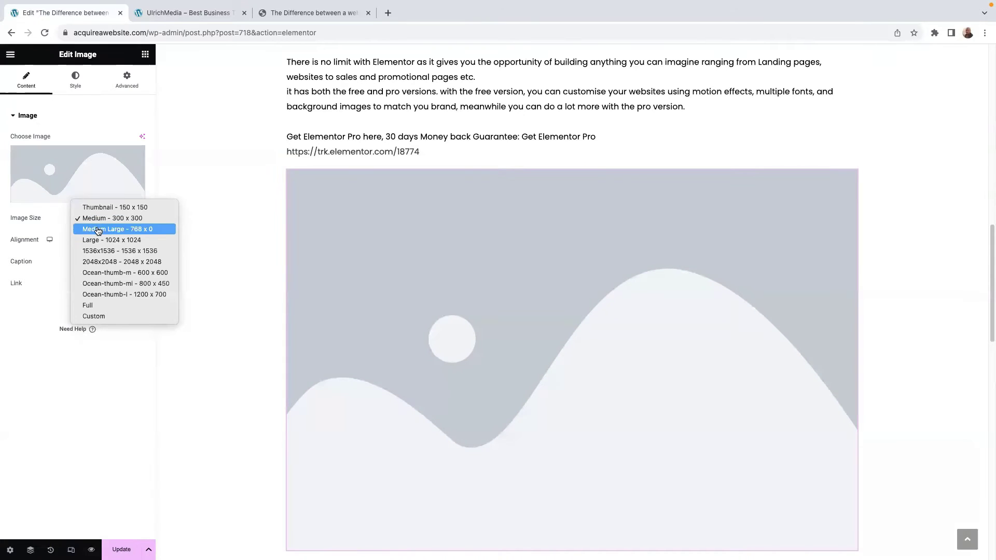
{"action": "left_click", "coordinate": [107, 219]}
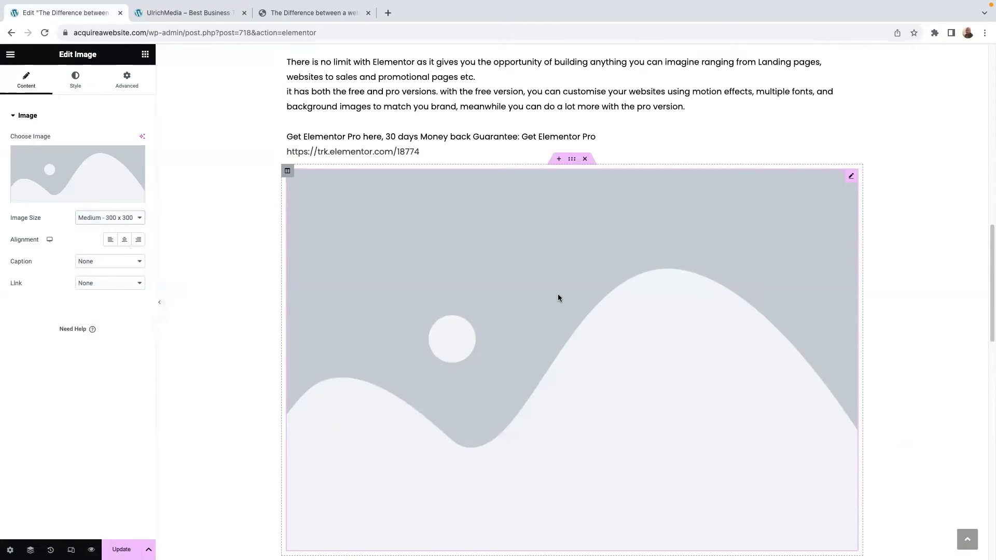
Insert BlueHost.png from the media library into the Image widget and set its size to Medium Large - 768 x 0.
{"action": "left_click", "coordinate": [82, 169]}
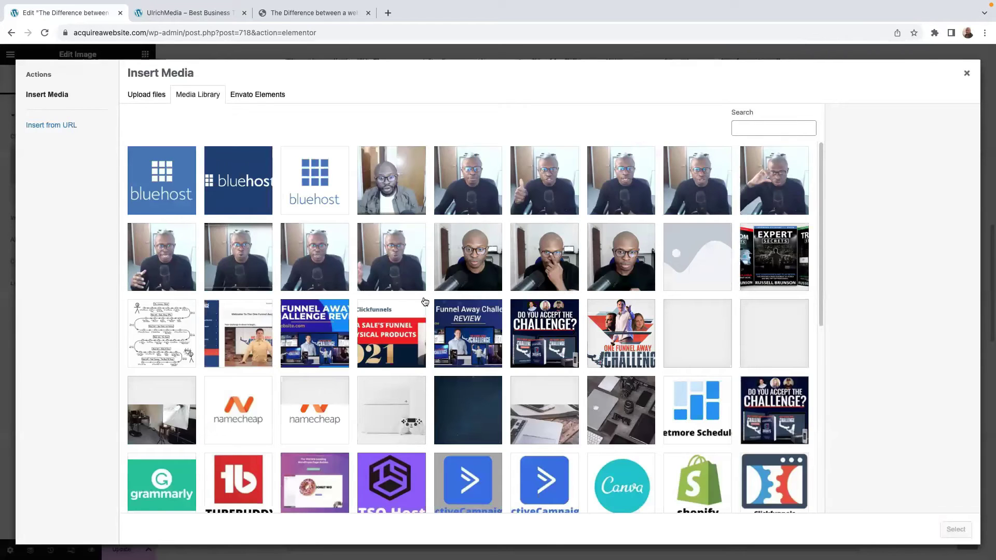
{"action": "scroll", "coordinate": [399, 318], "scroll_direction": "down", "scroll_amount": 1}
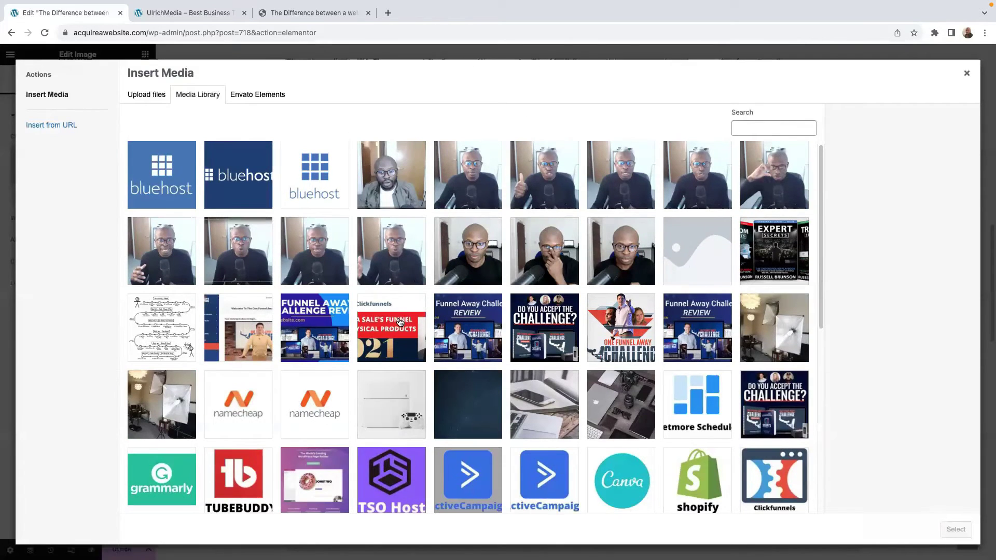
{"action": "scroll", "coordinate": [342, 323], "scroll_direction": "down", "scroll_amount": 5}
{"action": "scroll", "coordinate": [198, 277], "scroll_direction": "up", "scroll_amount": 6}
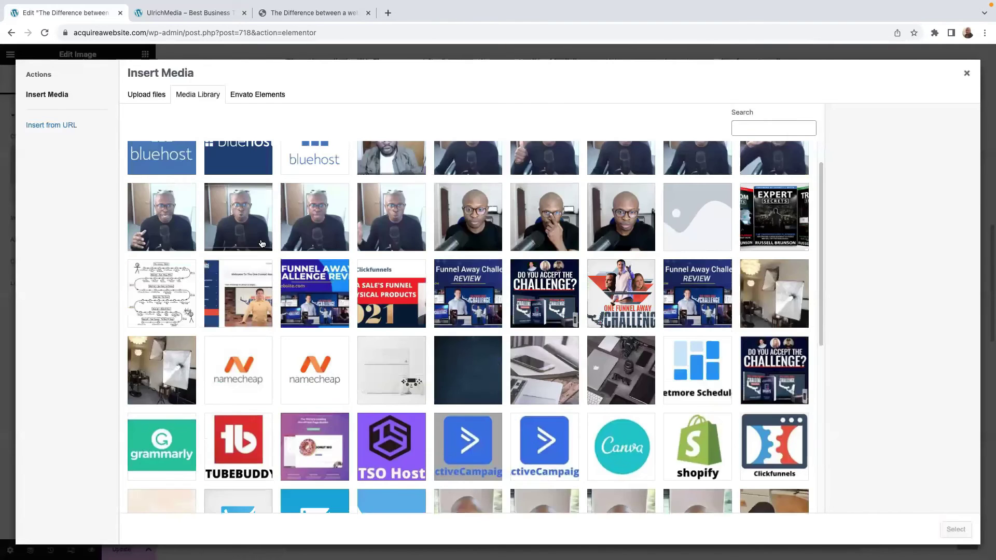
{"action": "left_click", "coordinate": [238, 181]}
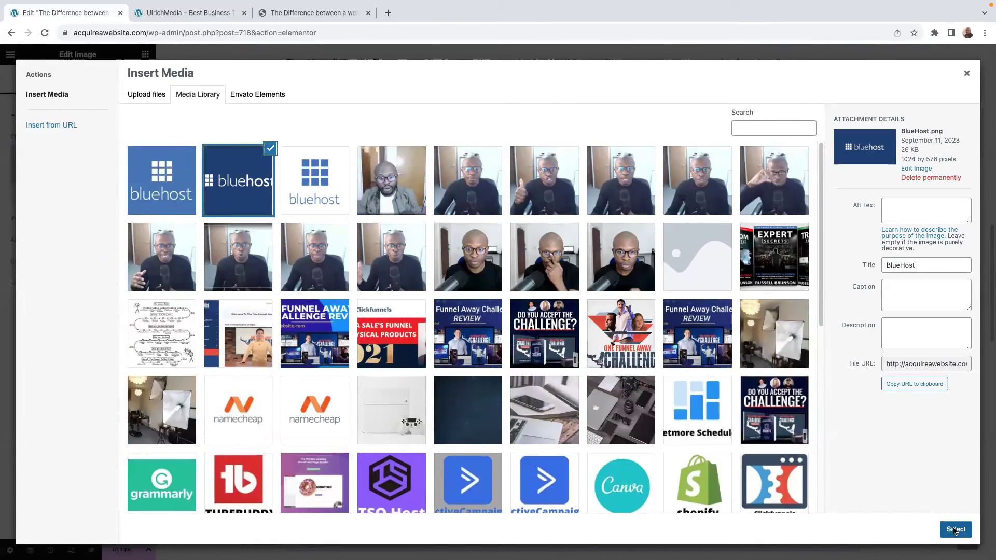
{"action": "left_click", "coordinate": [953, 530]}
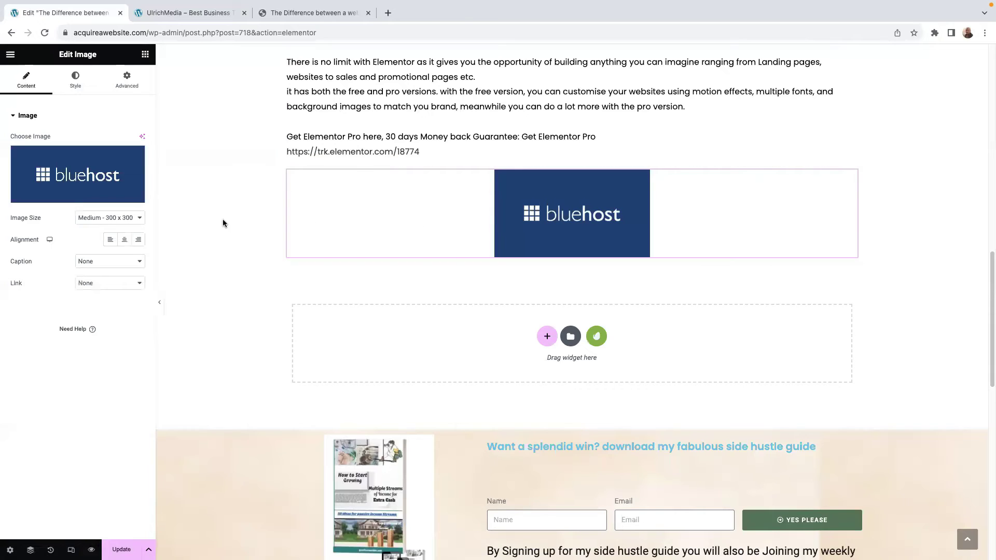
{"action": "left_click", "coordinate": [112, 223]}
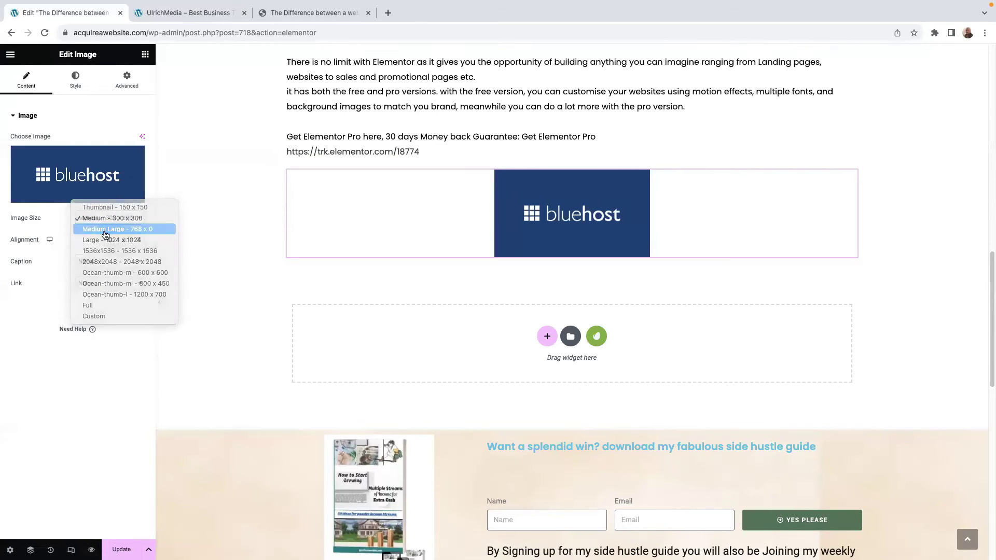
{"action": "left_click", "coordinate": [103, 230]}
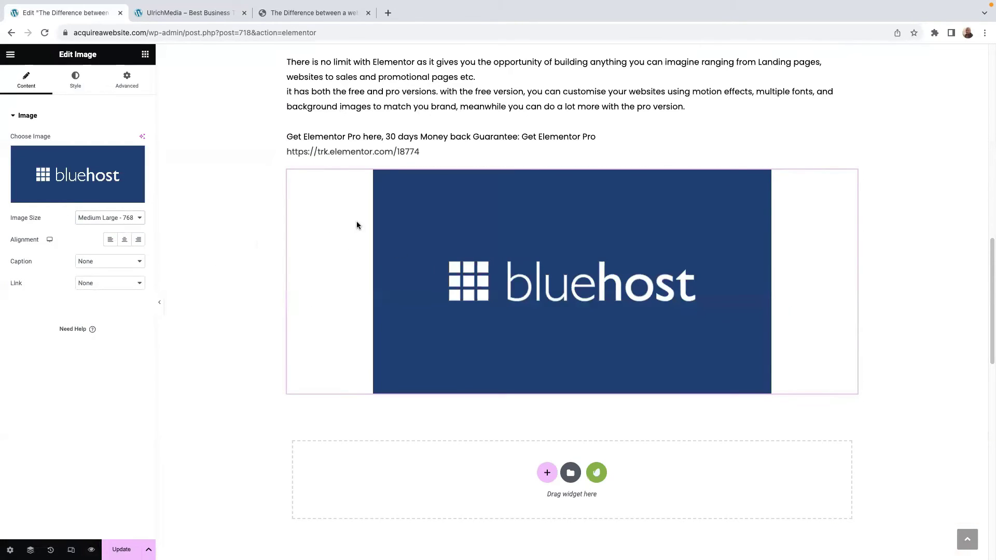
Add a single-column section below the Bluehost image and place a Heading widget in it.
{"action": "scroll", "coordinate": [506, 221], "scroll_direction": "up", "scroll_amount": 7}
{"action": "scroll", "coordinate": [507, 234], "scroll_direction": "down", "scroll_amount": 5}
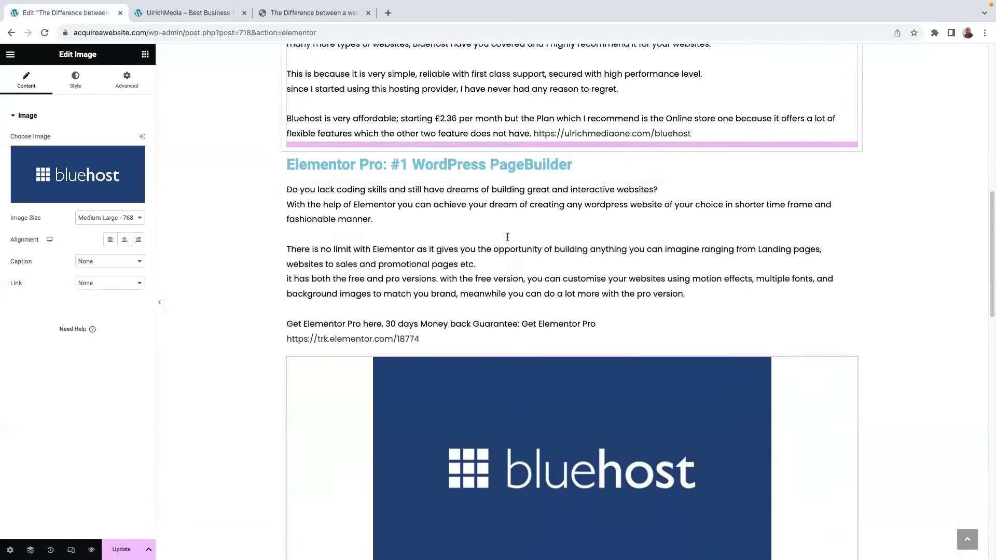
{"action": "scroll", "coordinate": [508, 244], "scroll_direction": "down", "scroll_amount": 4}
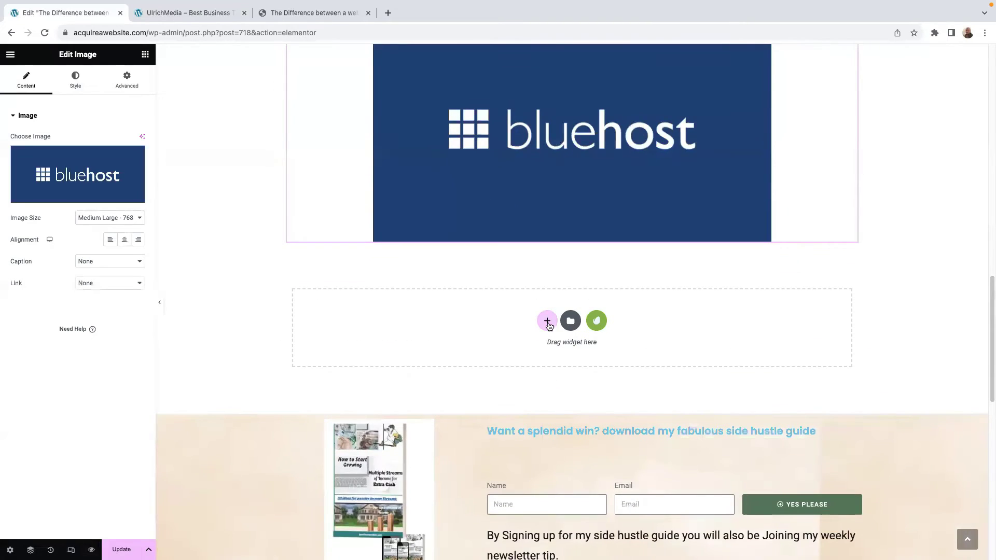
{"action": "left_click", "coordinate": [547, 321]}
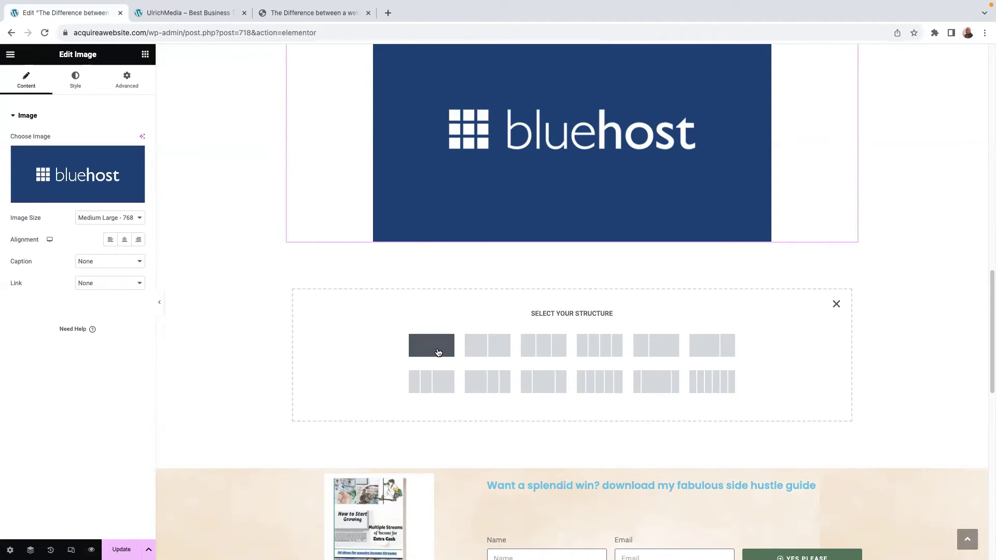
{"action": "left_click", "coordinate": [443, 349]}
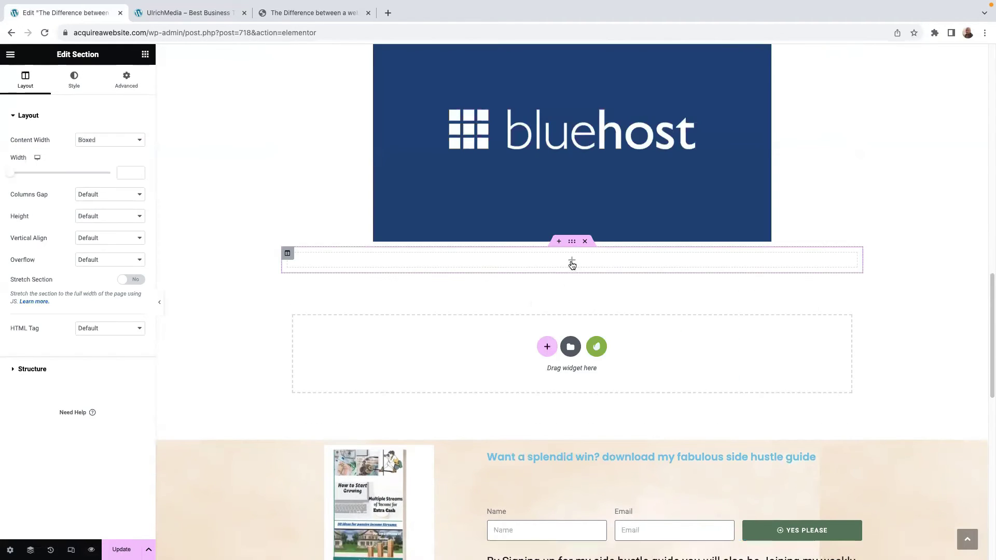
{"action": "left_click", "coordinate": [572, 262]}
{"action": "left_click_drag", "start_coordinate": [114, 215], "coordinate": [583, 269]}
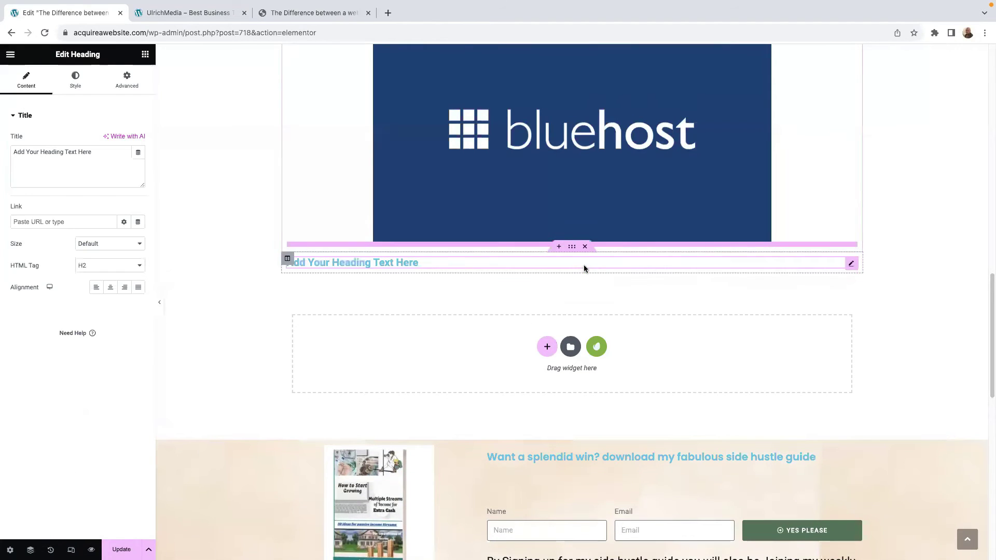
Set the new heading's HTML tag to H1 and clear its placeholder title.
{"action": "left_click", "coordinate": [96, 265]}
{"action": "left_click", "coordinate": [98, 252]}
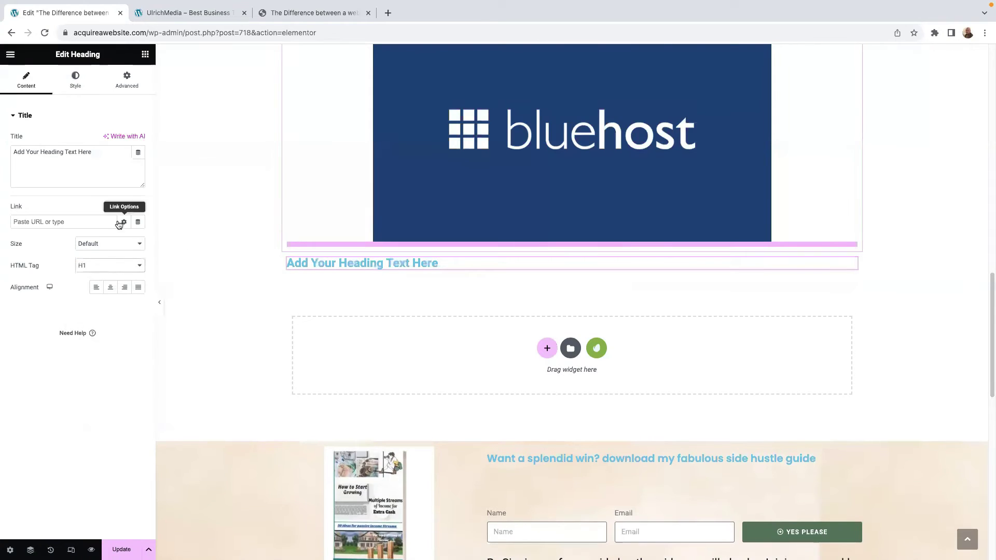
{"action": "left_click_drag", "start_coordinate": [92, 152], "coordinate": [13, 152]}
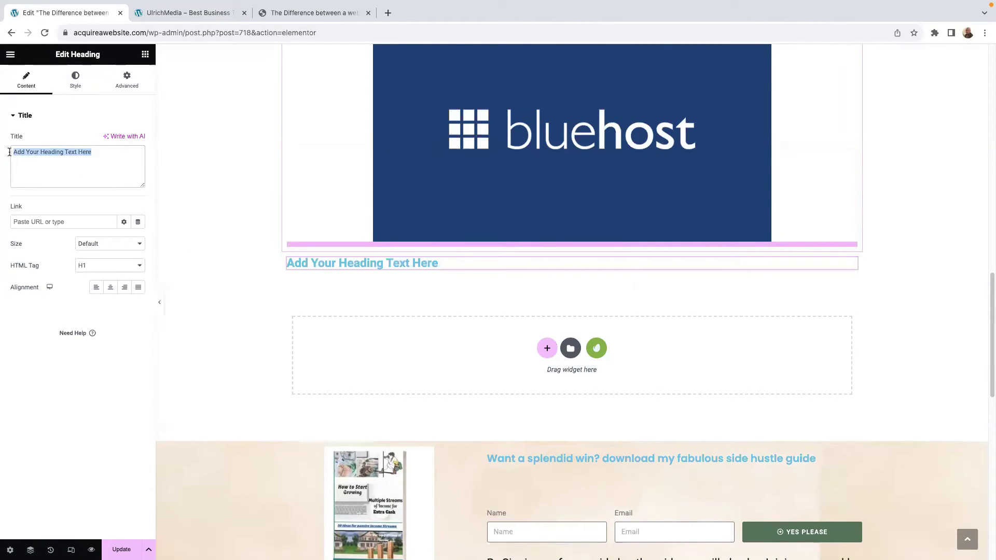
{"action": "key", "text": "BackSpace"}
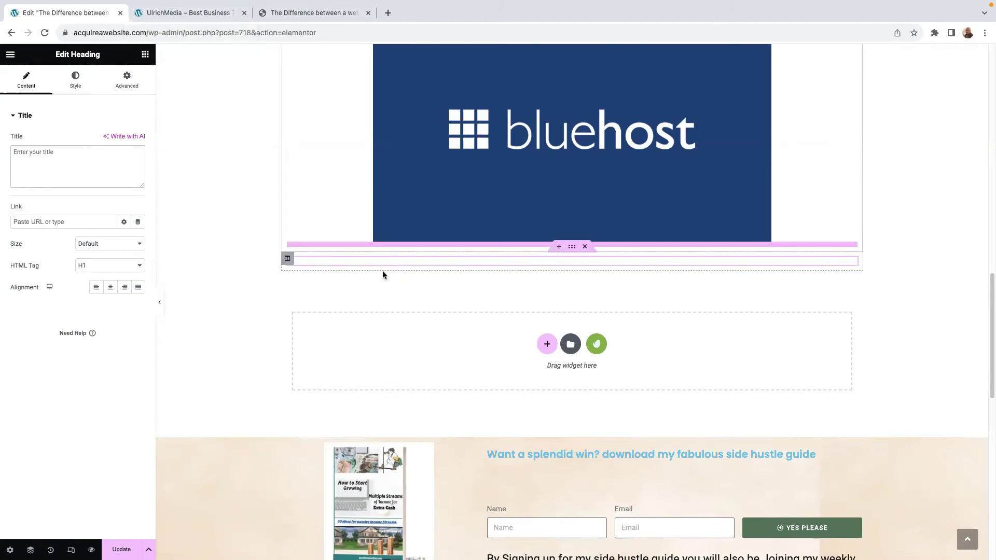
Check the Bluehost section on the website's home page and title the empty heading "Bluehost".
{"action": "scroll", "coordinate": [400, 268], "scroll_direction": "up", "scroll_amount": 6}
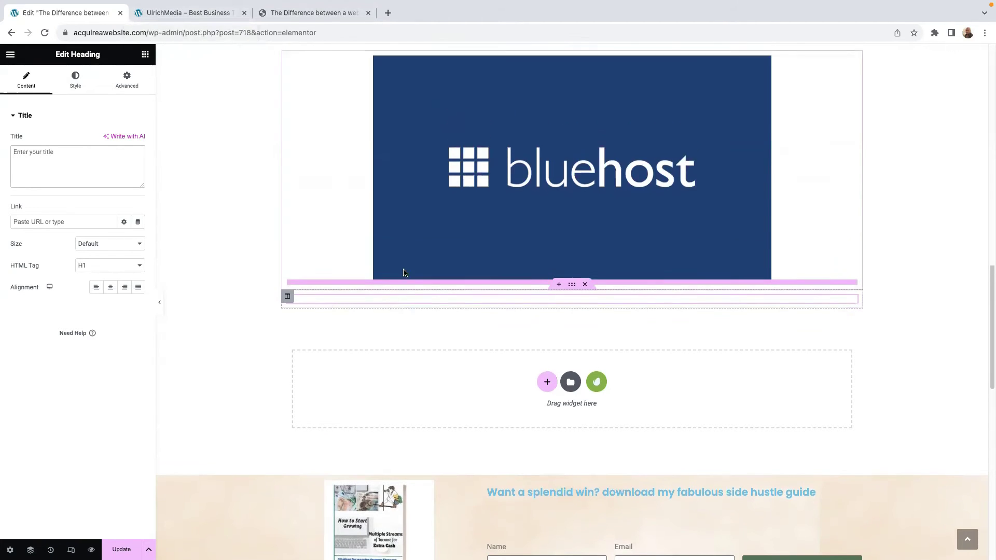
{"action": "scroll", "coordinate": [405, 274], "scroll_direction": "down", "scroll_amount": 4}
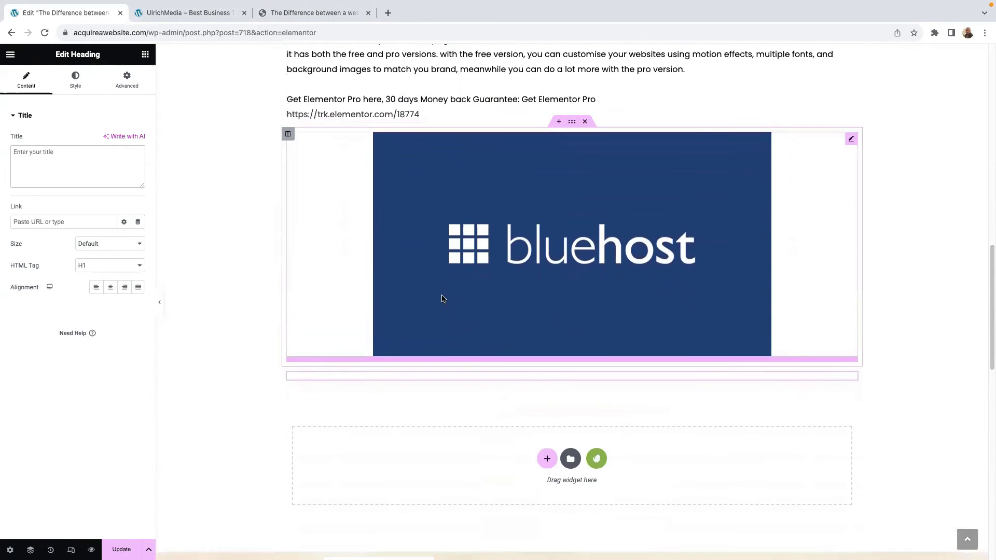
{"action": "left_click", "coordinate": [172, 13]}
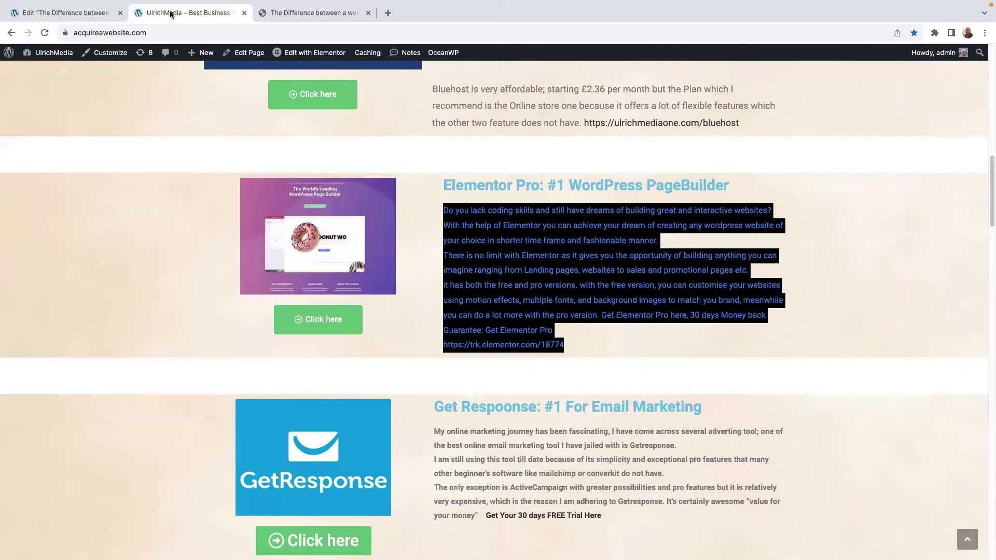
{"action": "scroll", "coordinate": [451, 317], "scroll_direction": "down", "scroll_amount": 3}
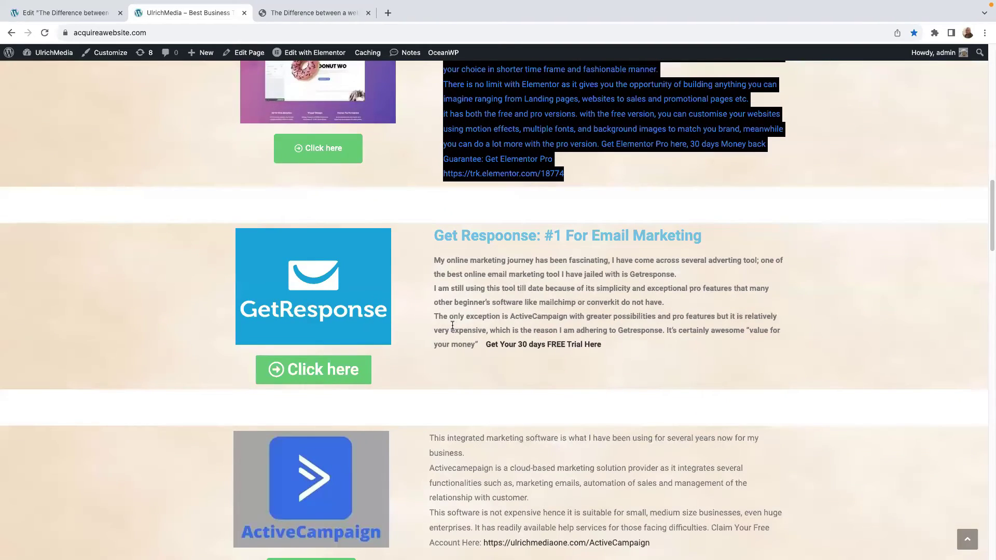
{"action": "scroll", "coordinate": [452, 326], "scroll_direction": "up", "scroll_amount": 6}
{"action": "scroll", "coordinate": [452, 327], "scroll_direction": "up", "scroll_amount": 3}
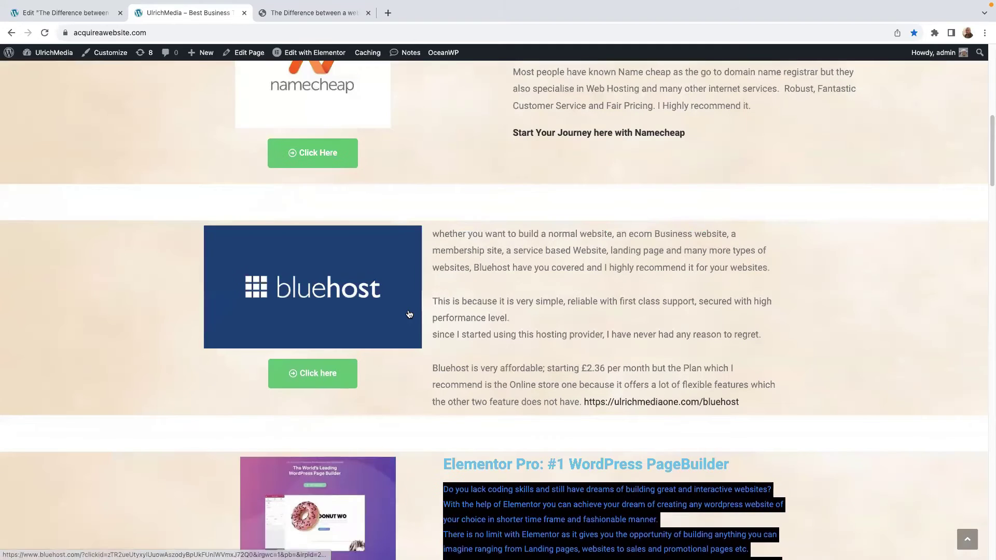
{"action": "scroll", "coordinate": [564, 313], "scroll_direction": "up", "scroll_amount": 1}
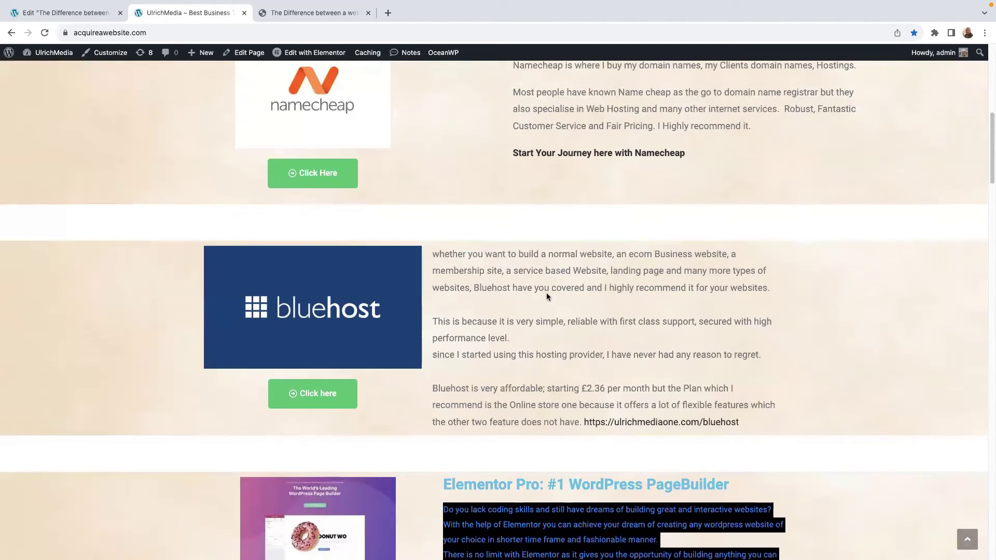
{"action": "left_click", "coordinate": [96, 14]}
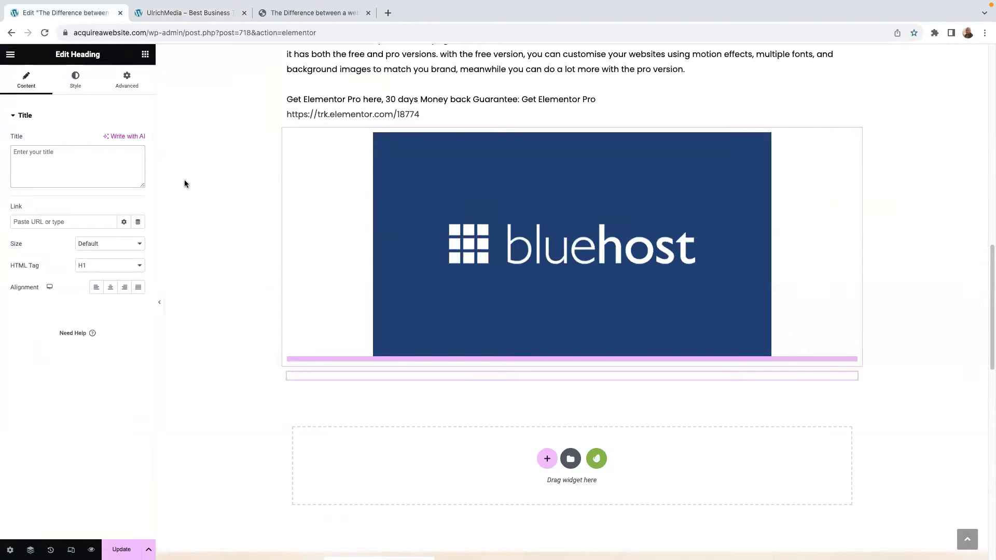
{"action": "type", "text": "Bluehost"}
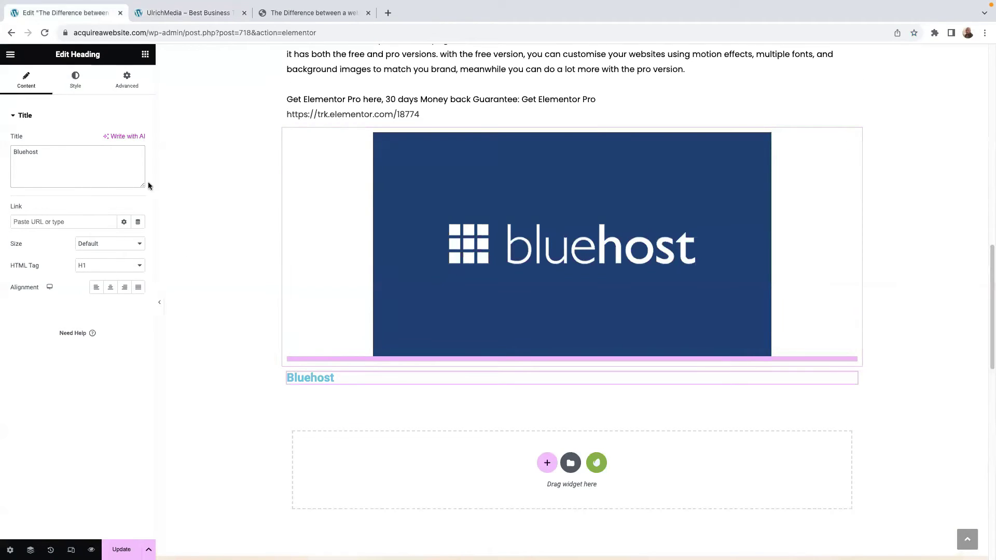
Examine the typography and size settings of the "Elementor Pro: #1 WordPress PageBuilder" heading as a reference for the Bluehost heading.
{"action": "left_click", "coordinate": [81, 91]}
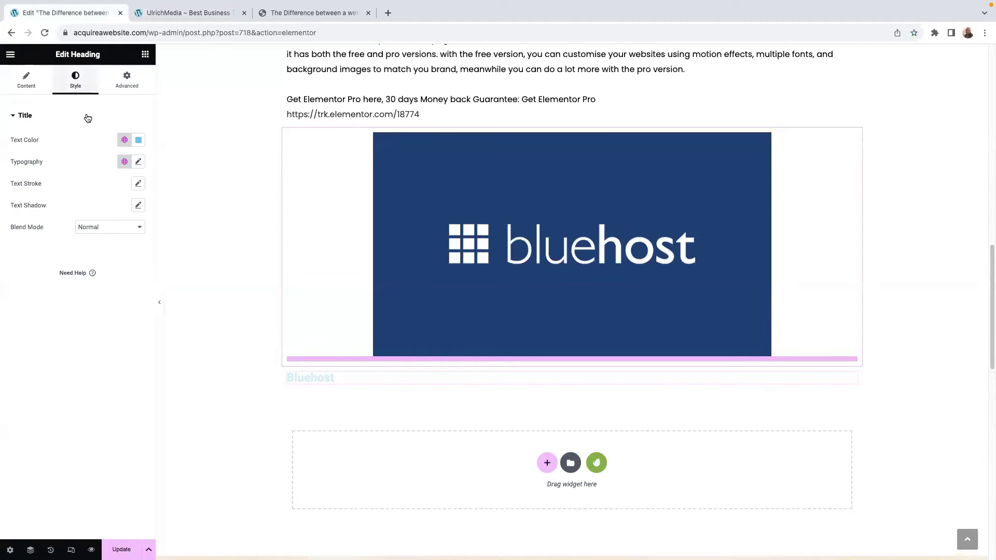
{"action": "scroll", "coordinate": [249, 233], "scroll_direction": "up", "scroll_amount": 5}
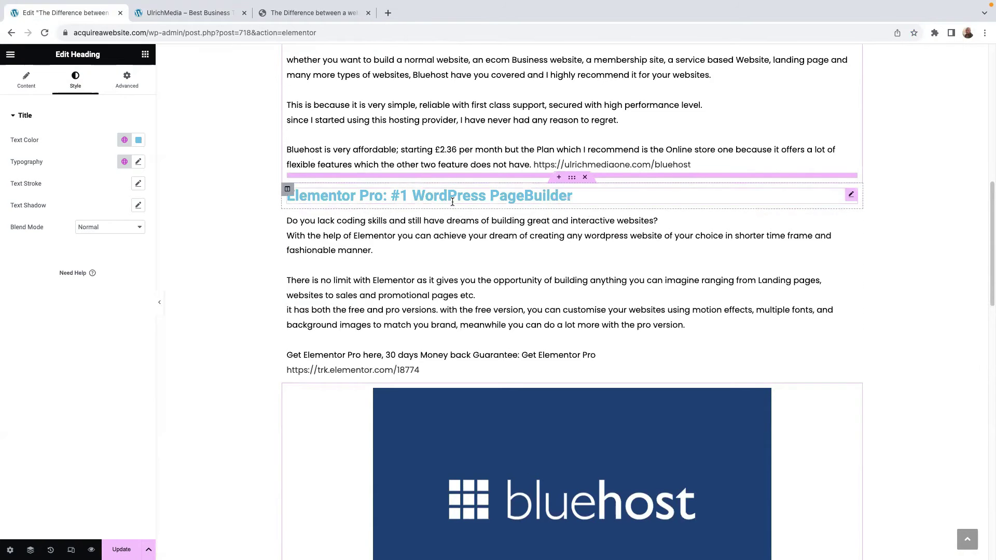
{"action": "scroll", "coordinate": [389, 259], "scroll_direction": "up", "scroll_amount": 2}
{"action": "scroll", "coordinate": [384, 264], "scroll_direction": "down", "scroll_amount": 3}
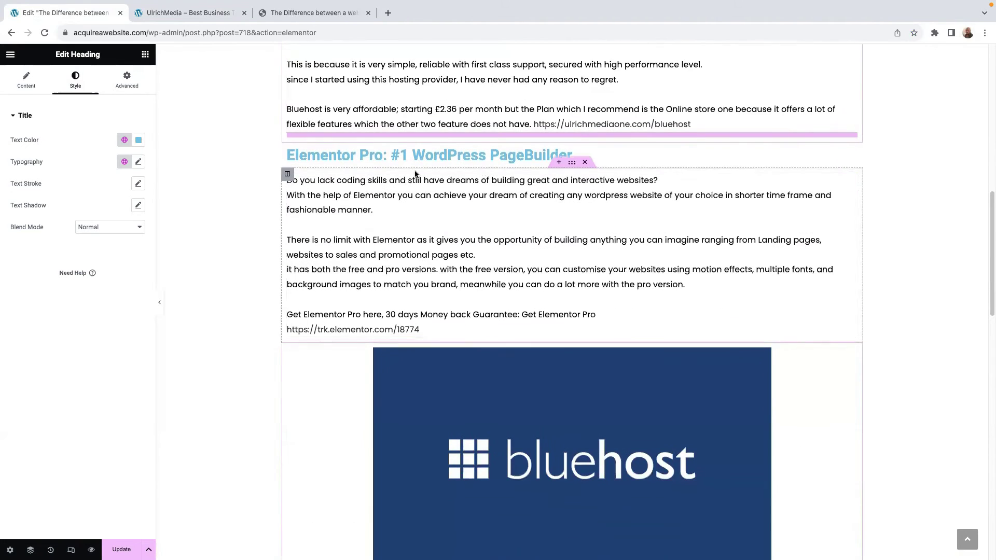
{"action": "left_click", "coordinate": [311, 156]}
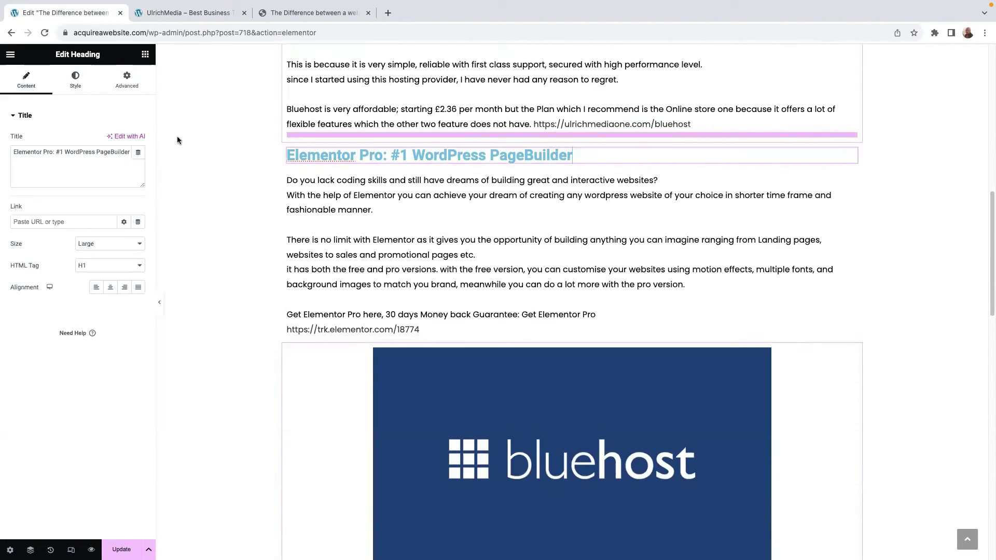
{"action": "left_click", "coordinate": [76, 81]}
{"action": "left_click", "coordinate": [137, 162]}
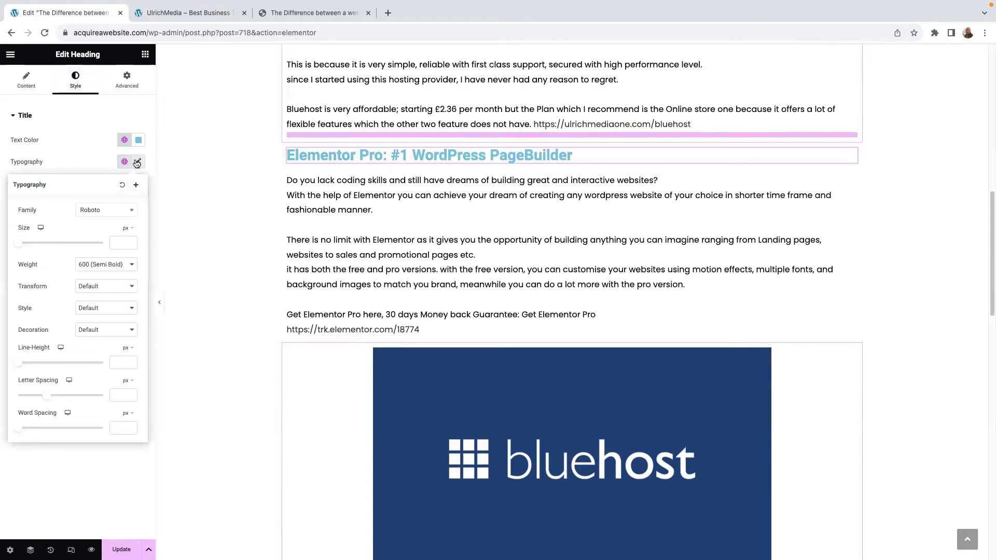
{"action": "left_click", "coordinate": [79, 124]}
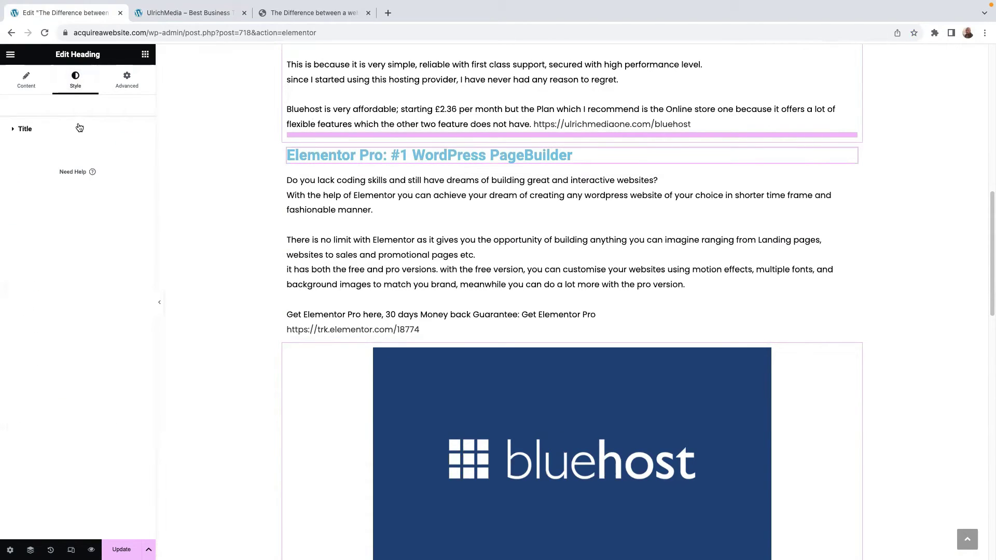
{"action": "left_click", "coordinate": [36, 87]}
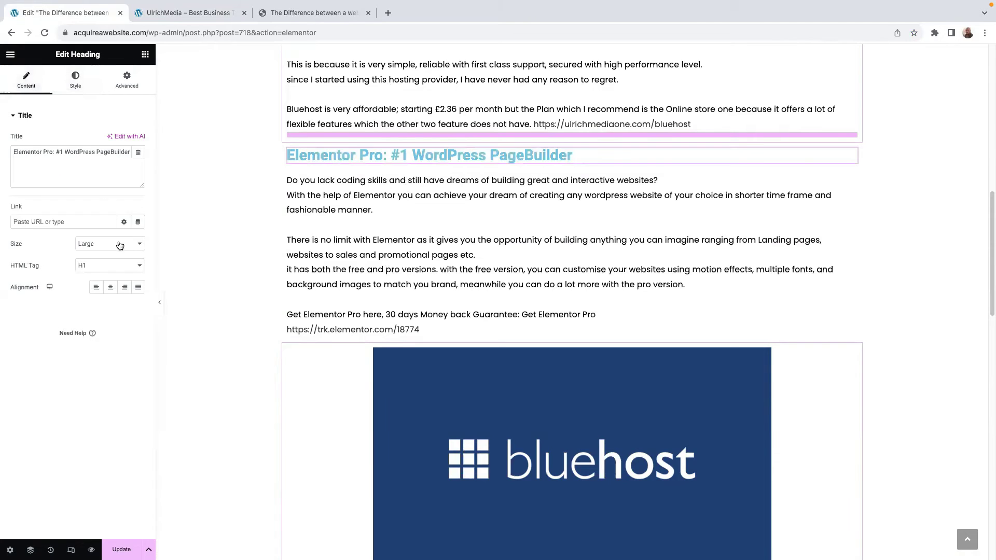
Set the size of the Bluehost heading to Large.
{"action": "scroll", "coordinate": [356, 325], "scroll_direction": "down", "scroll_amount": 6}
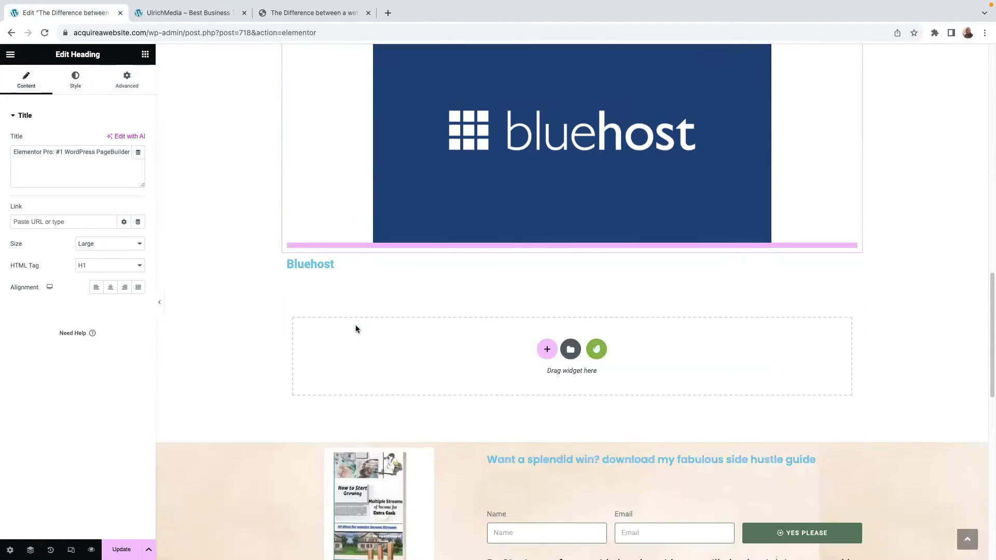
{"action": "left_click", "coordinate": [311, 263]}
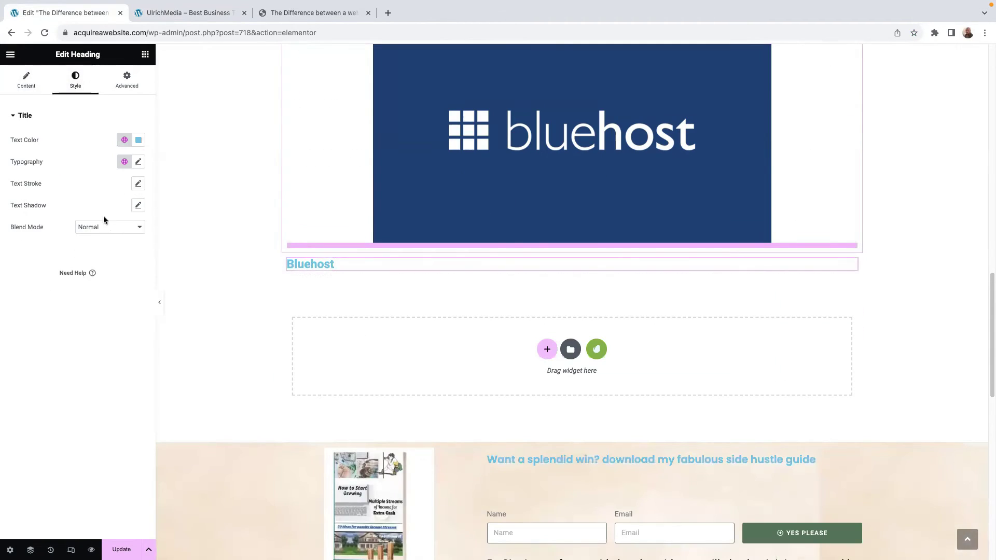
{"action": "left_click", "coordinate": [27, 83]}
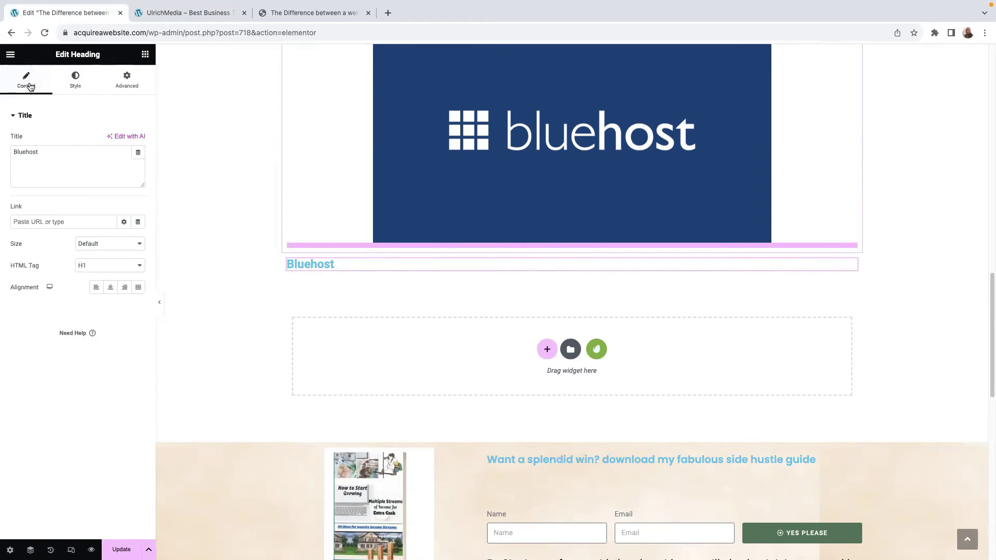
{"action": "left_click", "coordinate": [113, 249]}
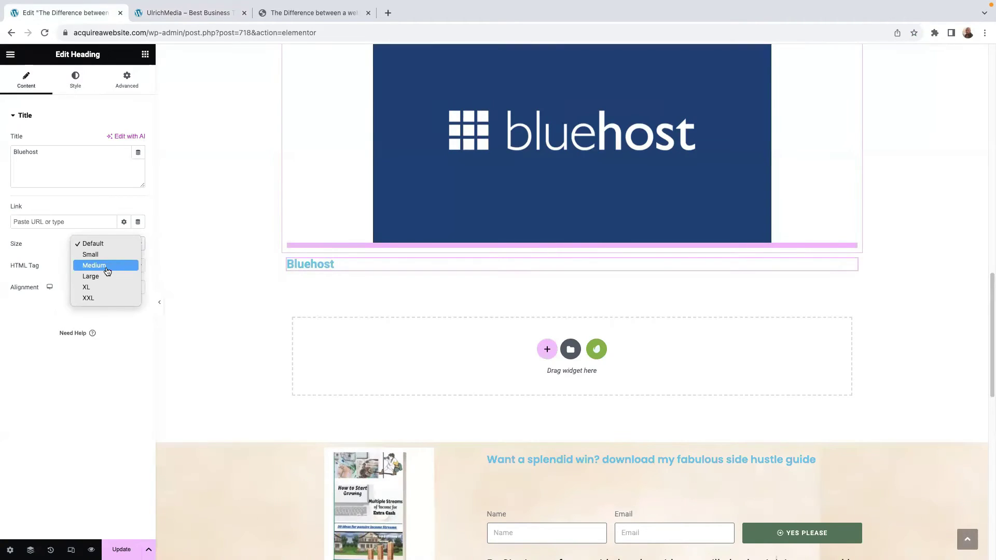
{"action": "key", "text": "Escape"}
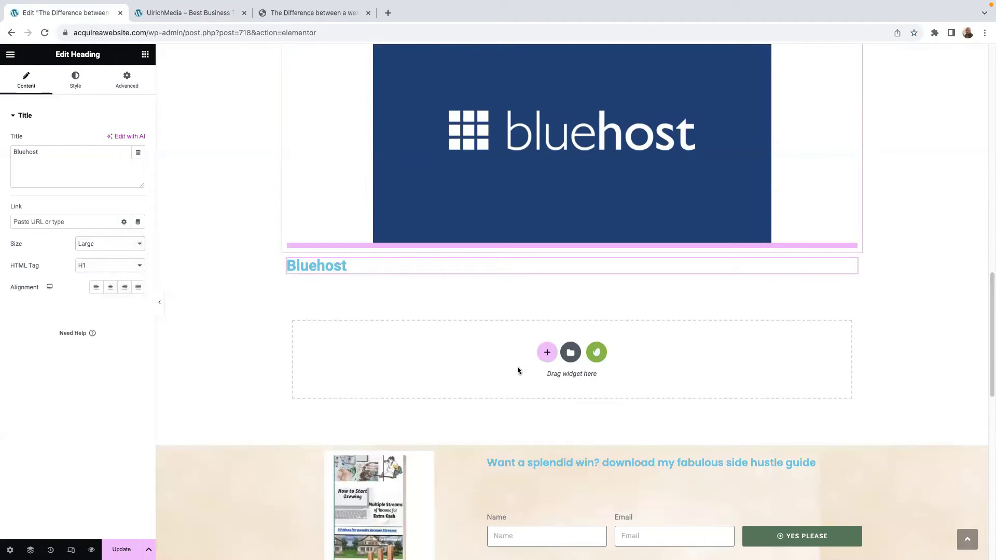
Place a Text Editor widget in a new single-column section below the Bluehost heading and clear its placeholder text.
{"action": "left_click", "coordinate": [547, 352]}
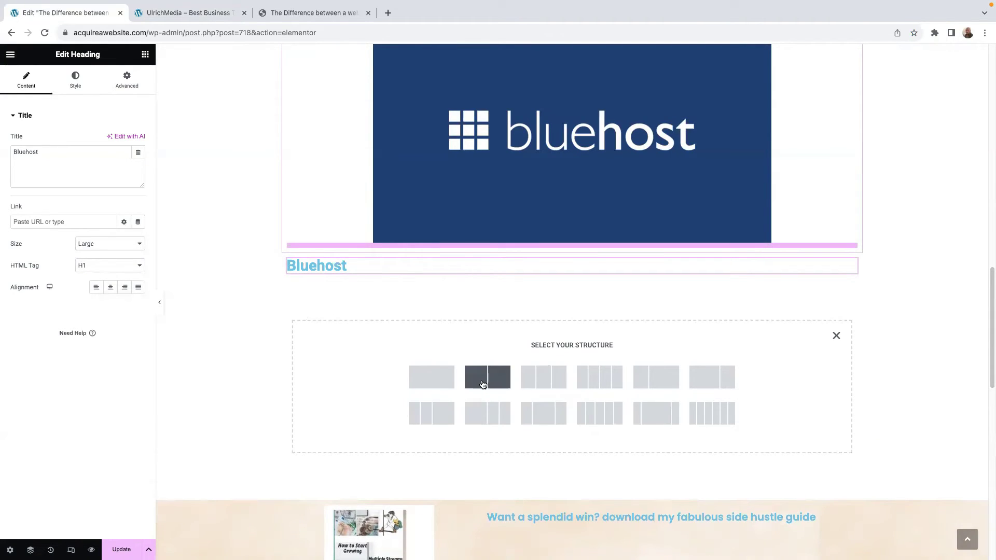
{"action": "left_click", "coordinate": [435, 384]}
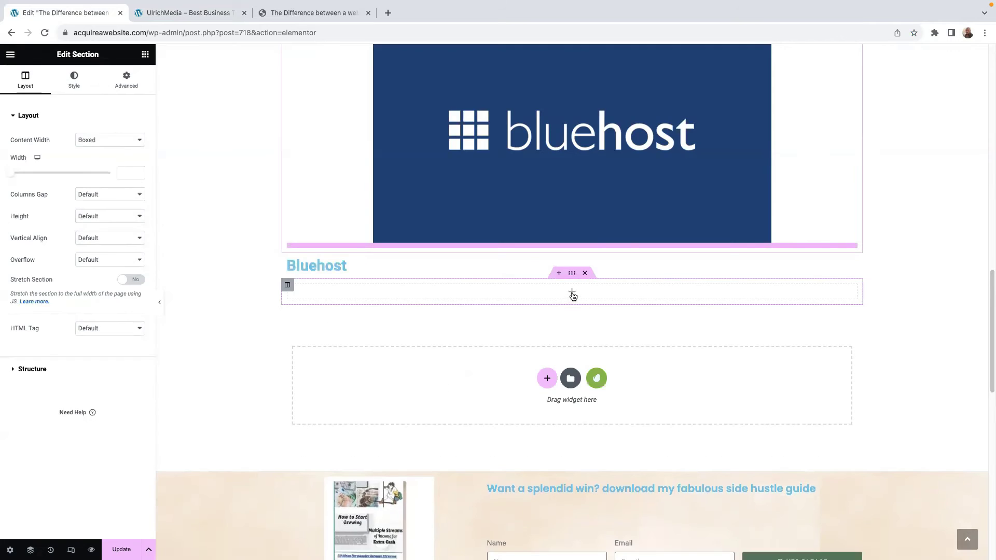
{"action": "left_click", "coordinate": [571, 291]}
{"action": "left_click_drag", "start_coordinate": [114, 265], "coordinate": [573, 288]}
{"action": "left_click_drag", "start_coordinate": [121, 242], "coordinate": [2, 154]}
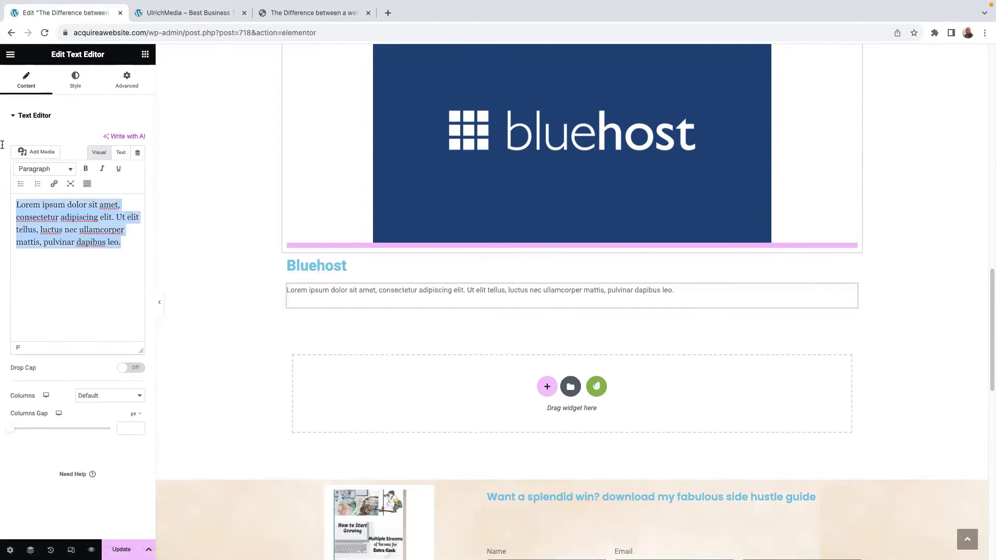
{"action": "key", "text": "BackSpace"}
Copy the GetResponse description from the website's home page and try to paste it into the post's empty text editor.
{"action": "left_click", "coordinate": [190, 14]}
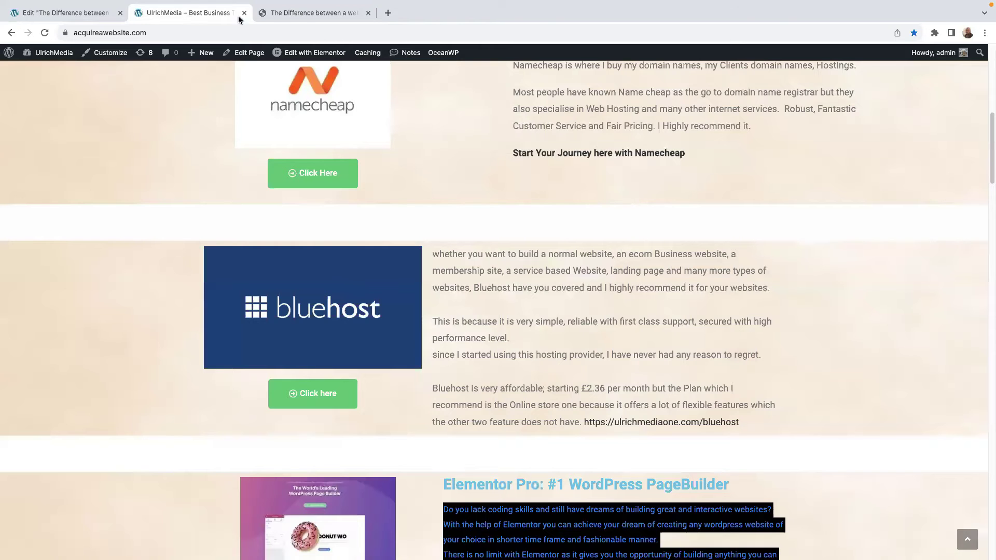
{"action": "scroll", "coordinate": [491, 337], "scroll_direction": "down", "scroll_amount": 3}
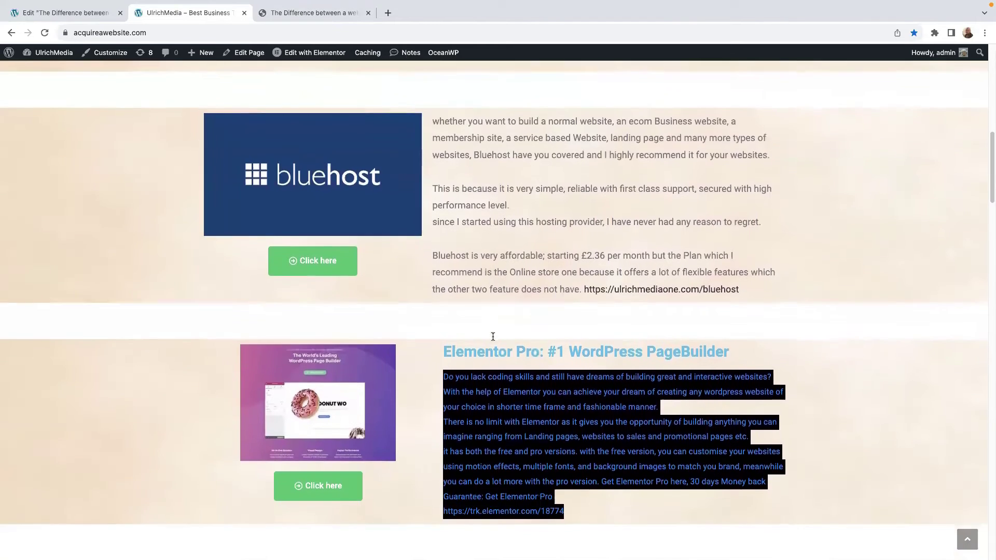
{"action": "scroll", "coordinate": [491, 342], "scroll_direction": "up", "scroll_amount": 2}
{"action": "scroll", "coordinate": [491, 342], "scroll_direction": "up", "scroll_amount": 5}
{"action": "scroll", "coordinate": [462, 311], "scroll_direction": "down", "scroll_amount": 6}
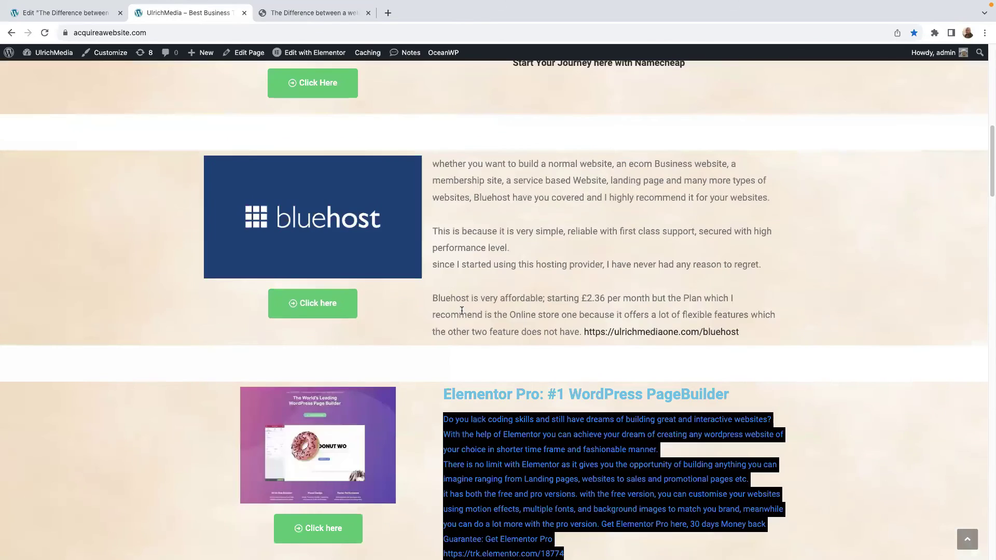
{"action": "scroll", "coordinate": [461, 310], "scroll_direction": "down", "scroll_amount": 6}
{"action": "left_click", "coordinate": [434, 332]}
{"action": "left_click_drag", "start_coordinate": [435, 331], "coordinate": [606, 420]}
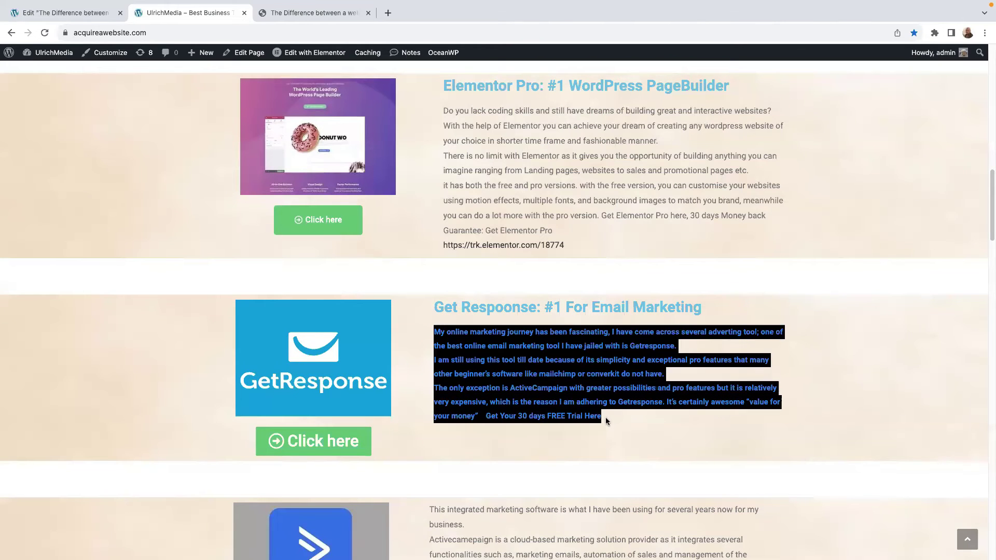
{"action": "right_click", "coordinate": [586, 360]}
{"action": "left_click", "coordinate": [597, 383]}
{"action": "left_click", "coordinate": [58, 10]}
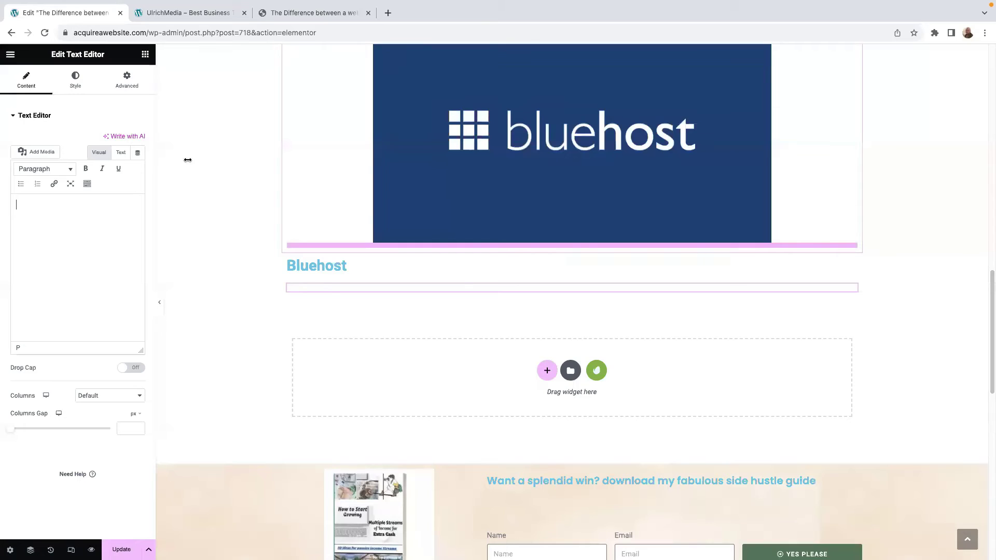
{"action": "right_click", "coordinate": [36, 213]}
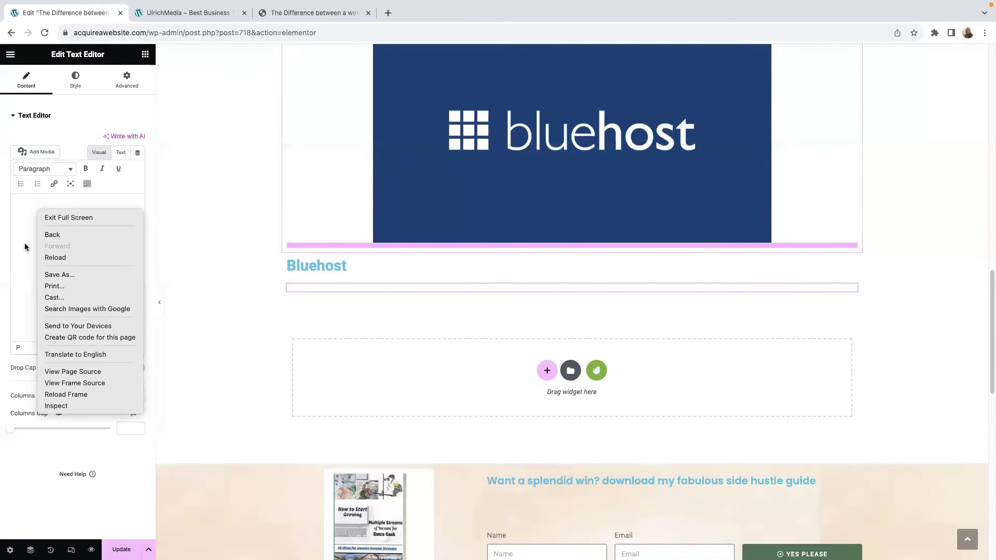
{"action": "left_click", "coordinate": [19, 203]}
Copy the Bluehost description from the website's home page and paste it into the empty text editor below the Bluehost heading.
{"action": "left_click", "coordinate": [191, 18]}
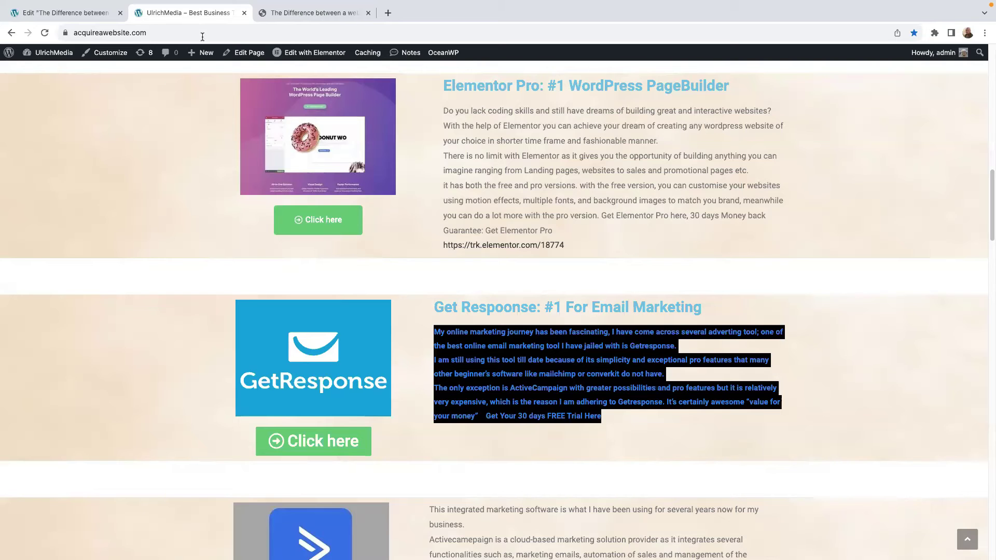
{"action": "left_click", "coordinate": [811, 271]}
{"action": "scroll", "coordinate": [795, 282], "scroll_direction": "up", "scroll_amount": 5}
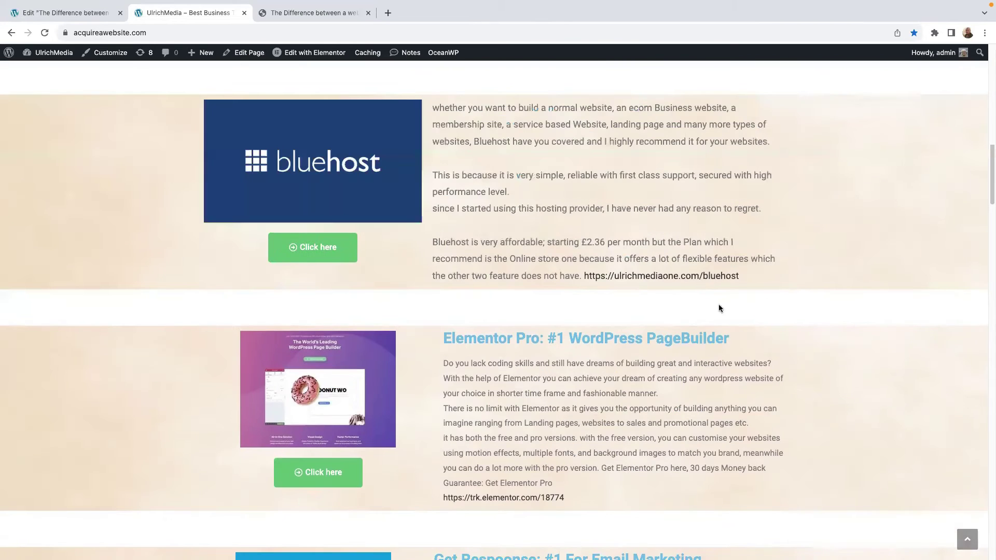
{"action": "scroll", "coordinate": [438, 222], "scroll_direction": "up", "scroll_amount": 3}
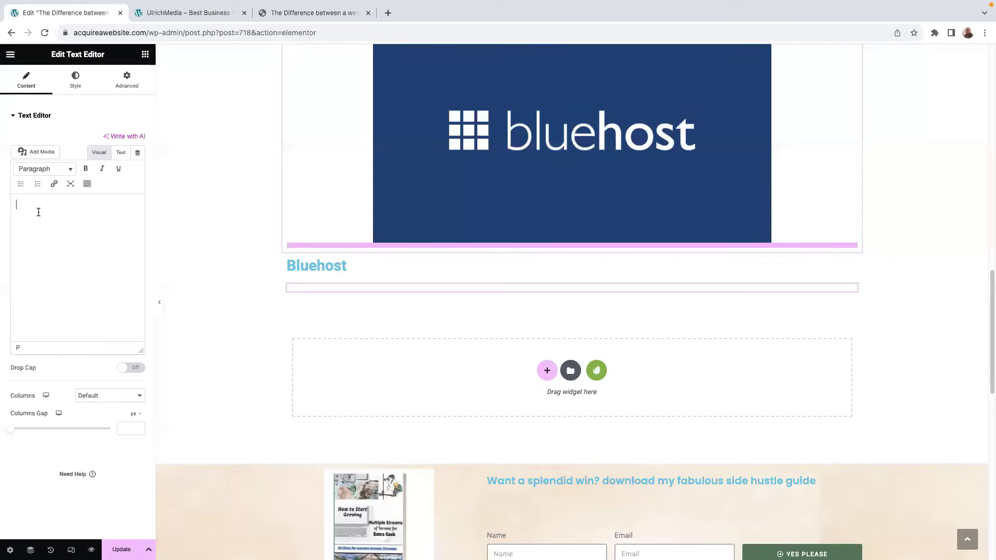
{"action": "right_click", "coordinate": [39, 212]}
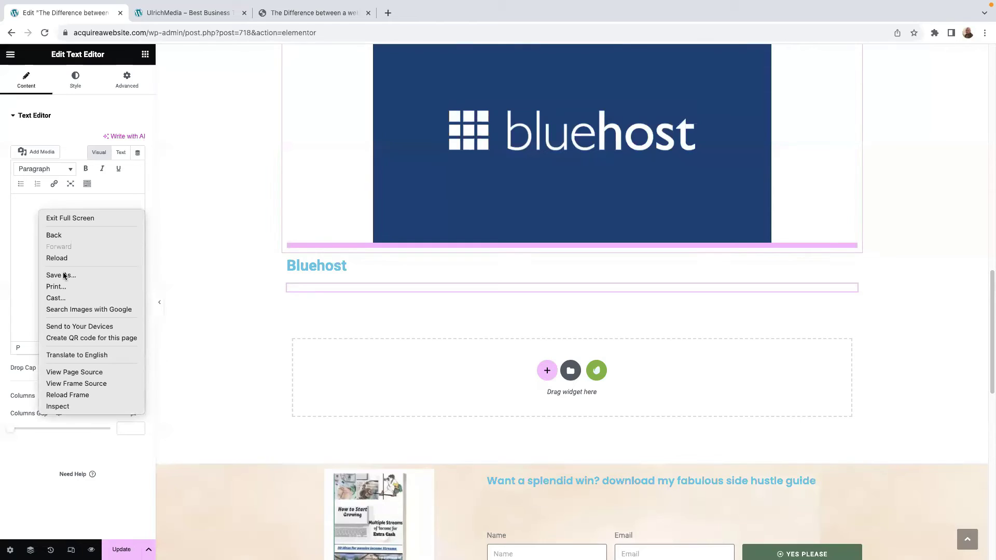
{"action": "left_click", "coordinate": [15, 202]}
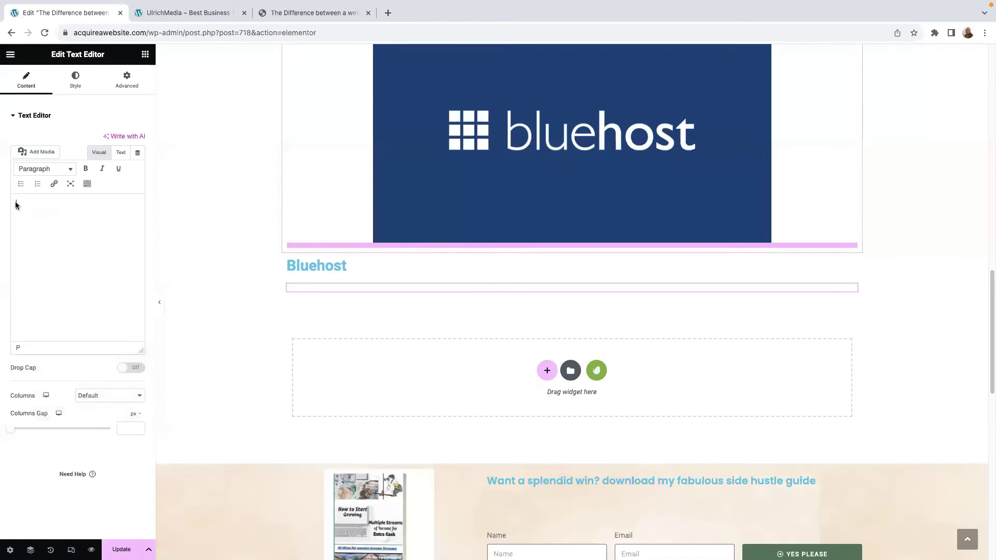
{"action": "right_click", "coordinate": [15, 202]}
{"action": "left_click", "coordinate": [31, 276]}
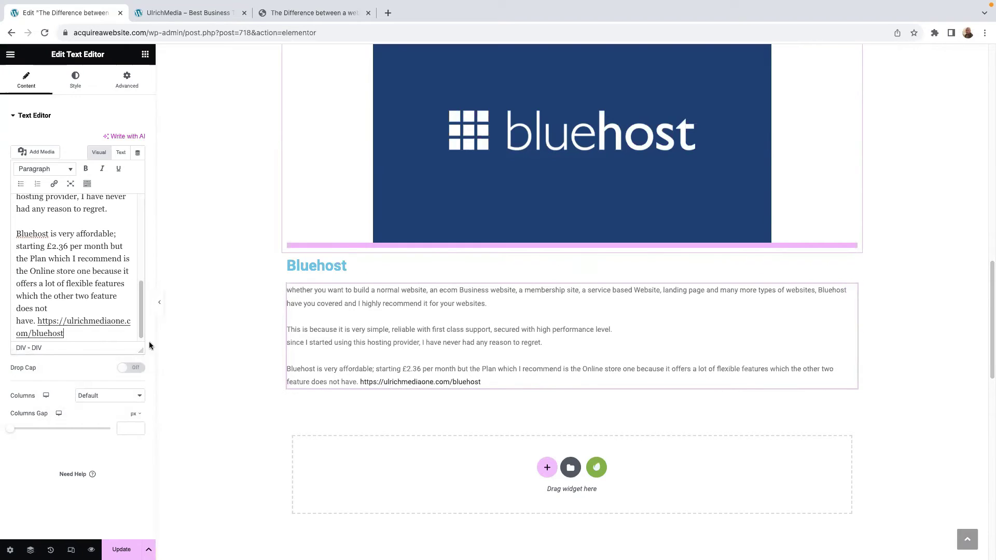
Set the text color of the Bluehost description to the near-black #161515.
{"action": "left_click", "coordinate": [76, 83]}
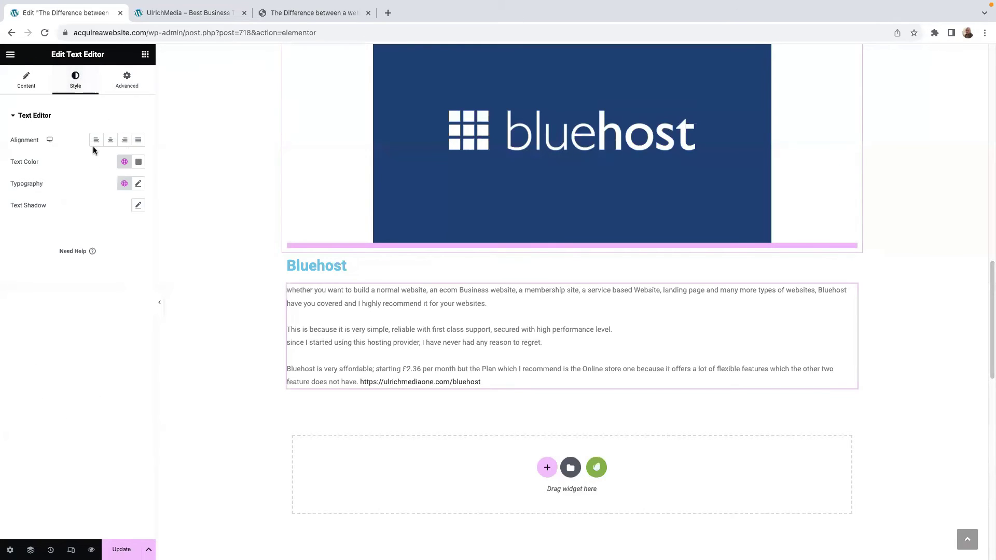
{"action": "left_click", "coordinate": [138, 162]}
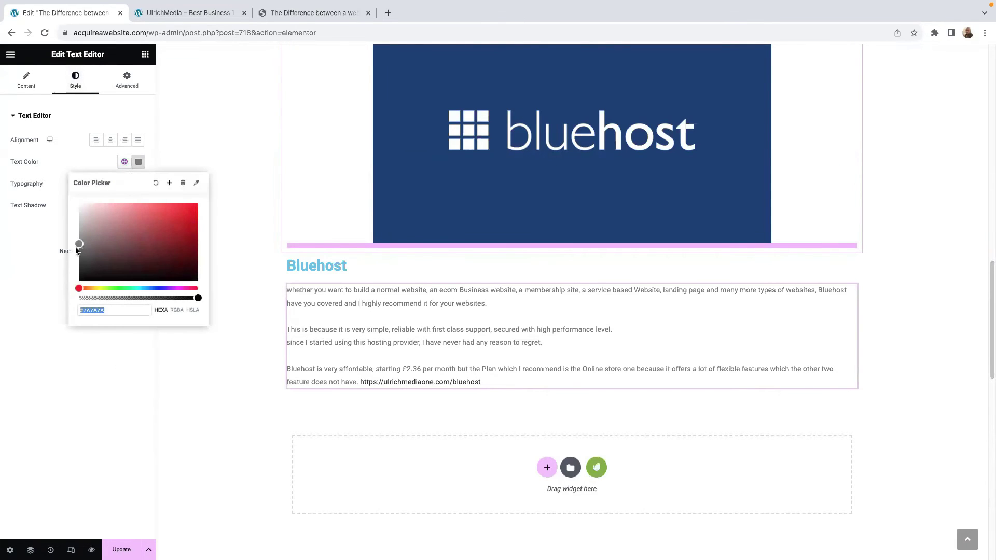
{"action": "left_click_drag", "start_coordinate": [81, 246], "coordinate": [86, 274]}
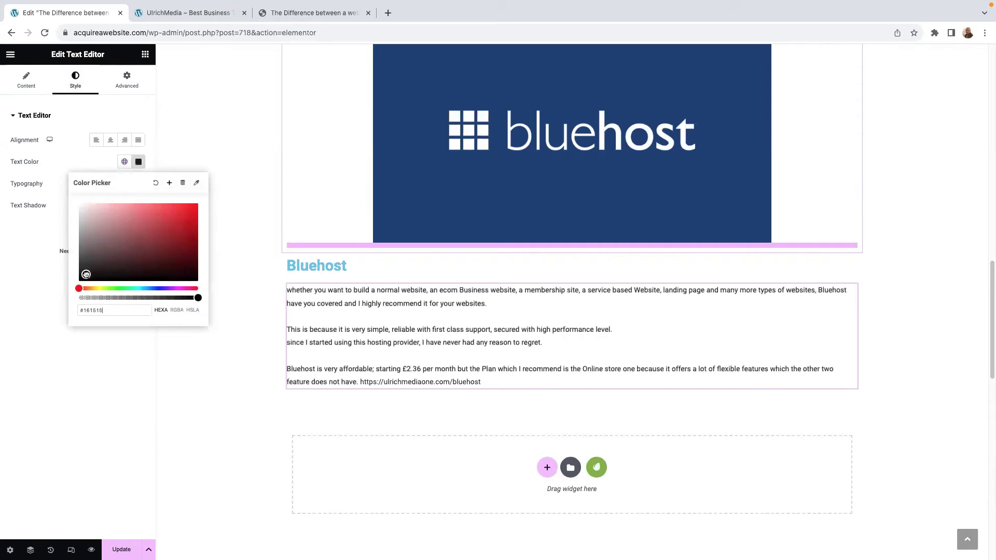
{"action": "left_click", "coordinate": [64, 159]}
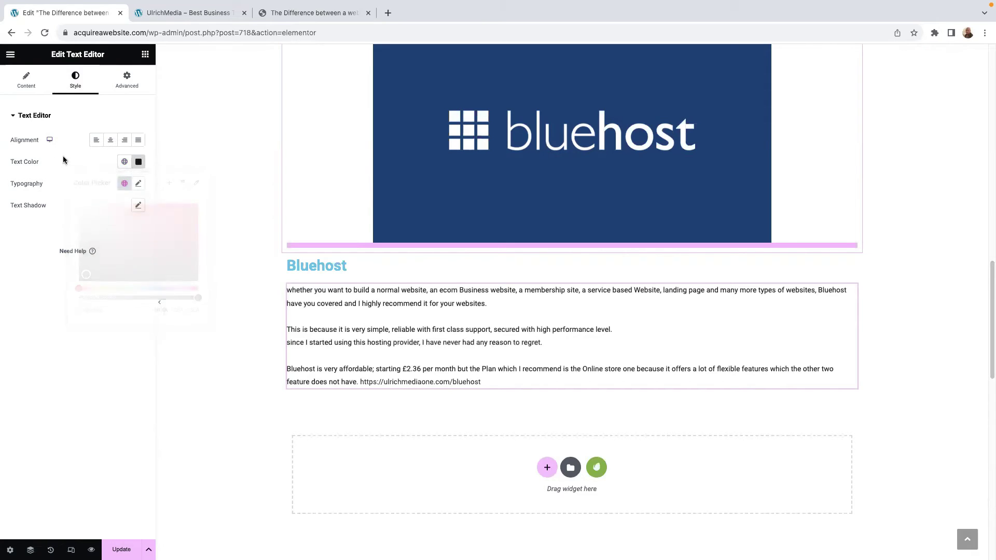
Set the Bluehost description's typography to the Poppins family at 16 px and compare it with the post's earlier text.
{"action": "left_click", "coordinate": [136, 184]}
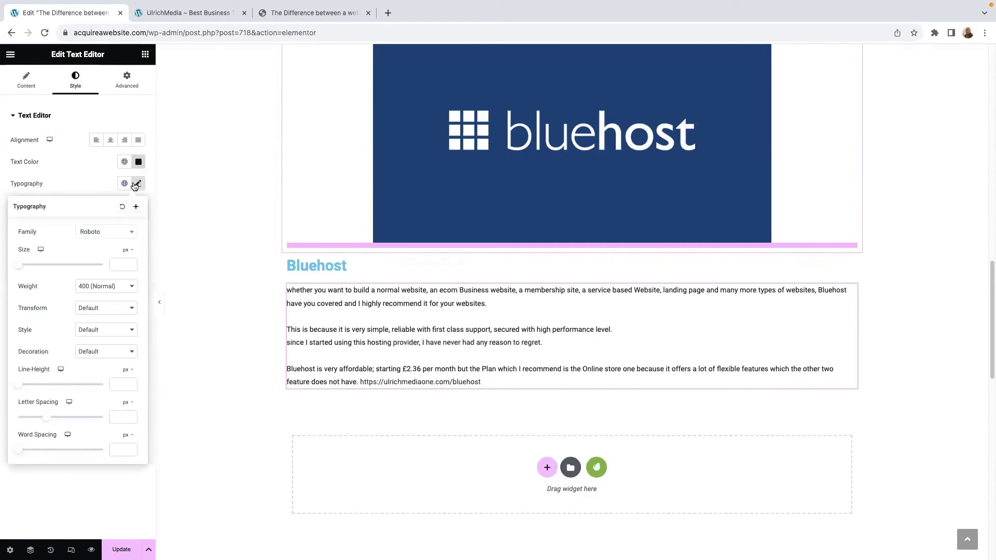
{"action": "left_click", "coordinate": [18, 265]}
{"action": "left_click_drag", "start_coordinate": [19, 266], "coordinate": [24, 266]}
{"action": "left_click", "coordinate": [110, 237]}
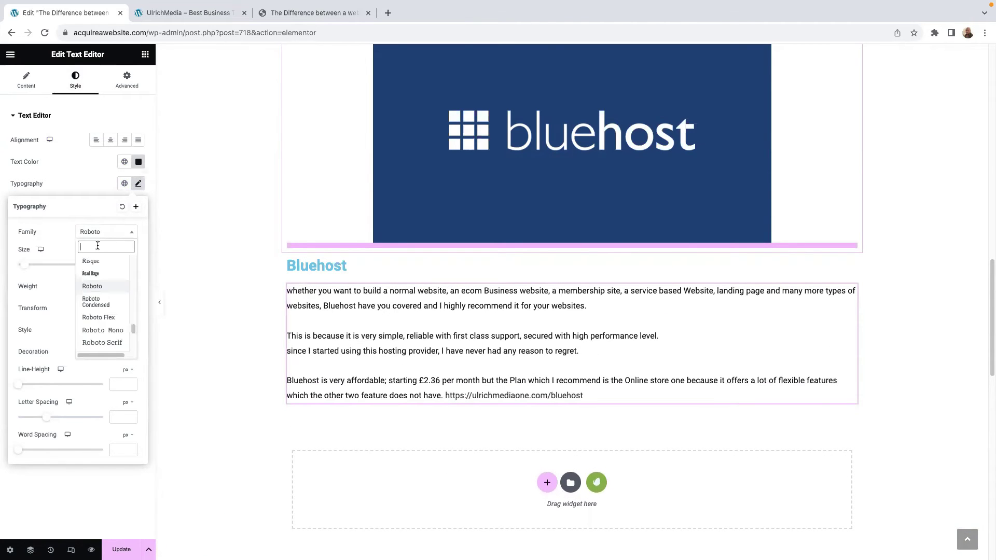
{"action": "type", "text": "popp"}
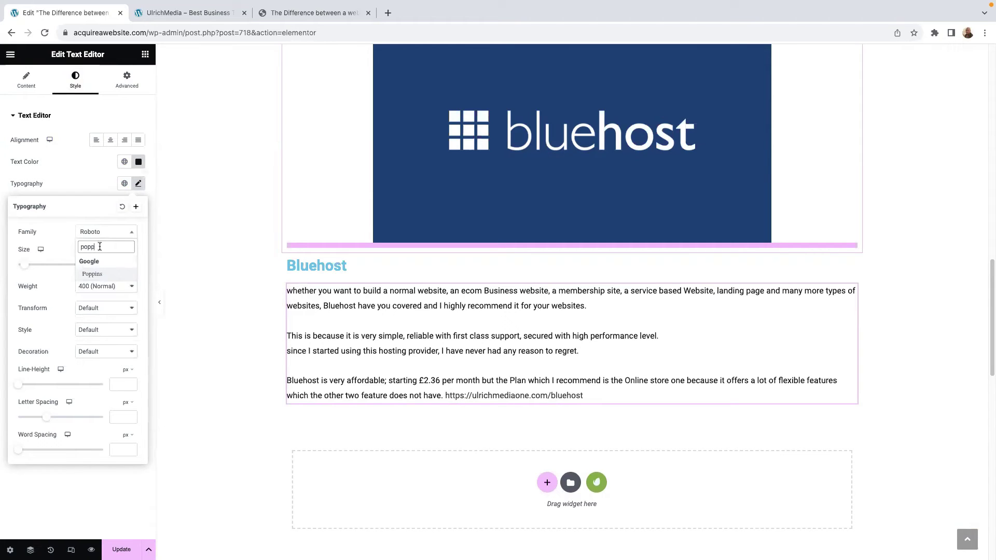
{"action": "left_click", "coordinate": [96, 285]}
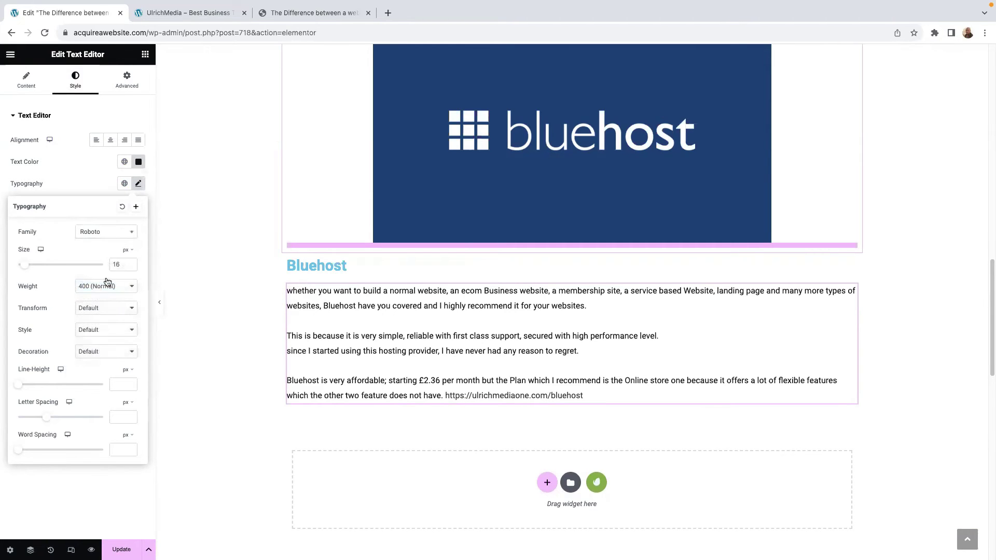
{"action": "left_click", "coordinate": [106, 236]}
{"action": "type", "text": "popp"}
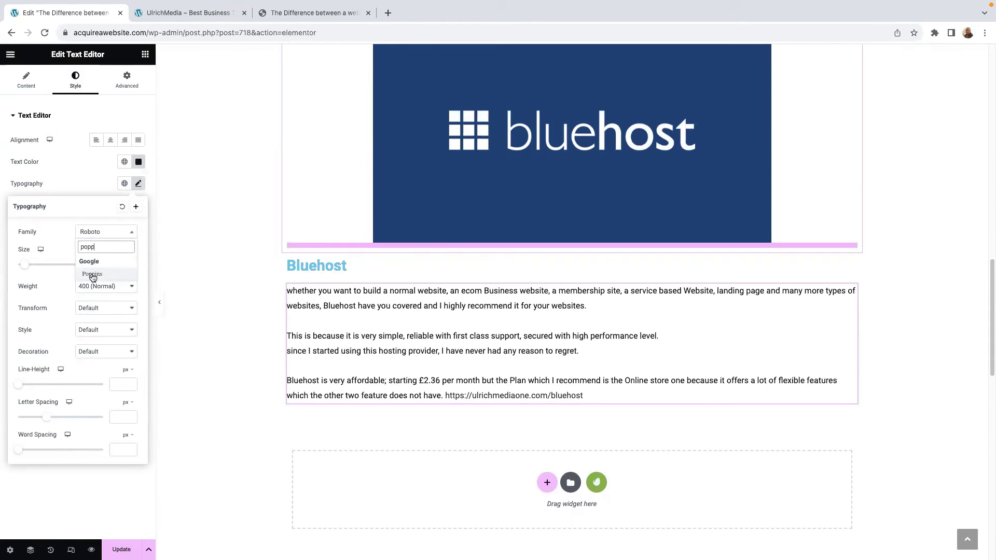
{"action": "left_click", "coordinate": [92, 274]}
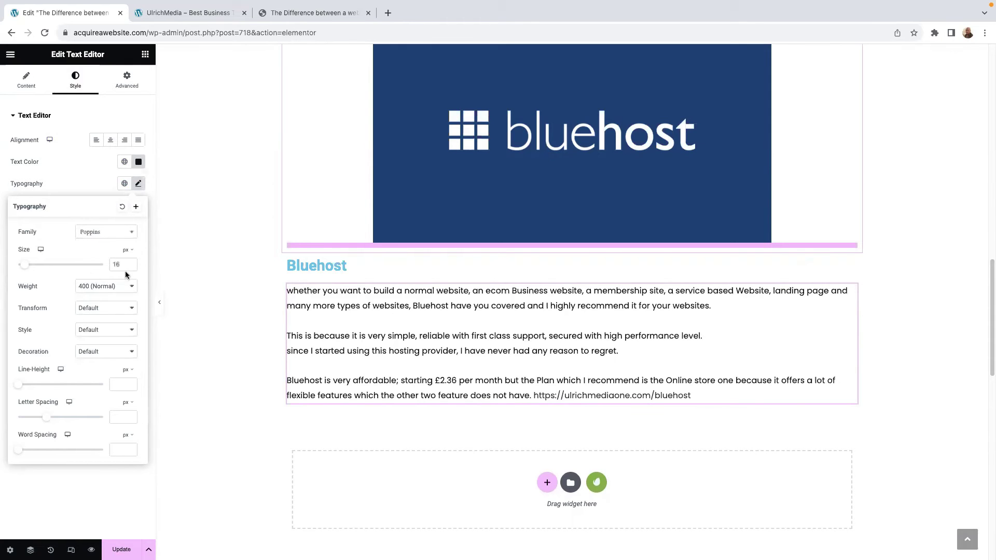
{"action": "scroll", "coordinate": [594, 359], "scroll_direction": "up", "scroll_amount": 5}
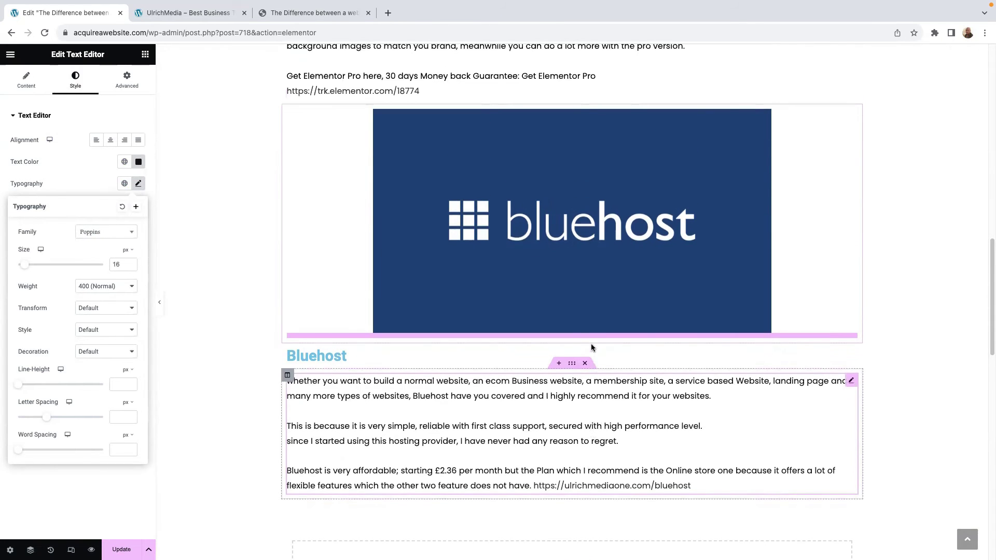
{"action": "scroll", "coordinate": [592, 347], "scroll_direction": "up", "scroll_amount": 5}
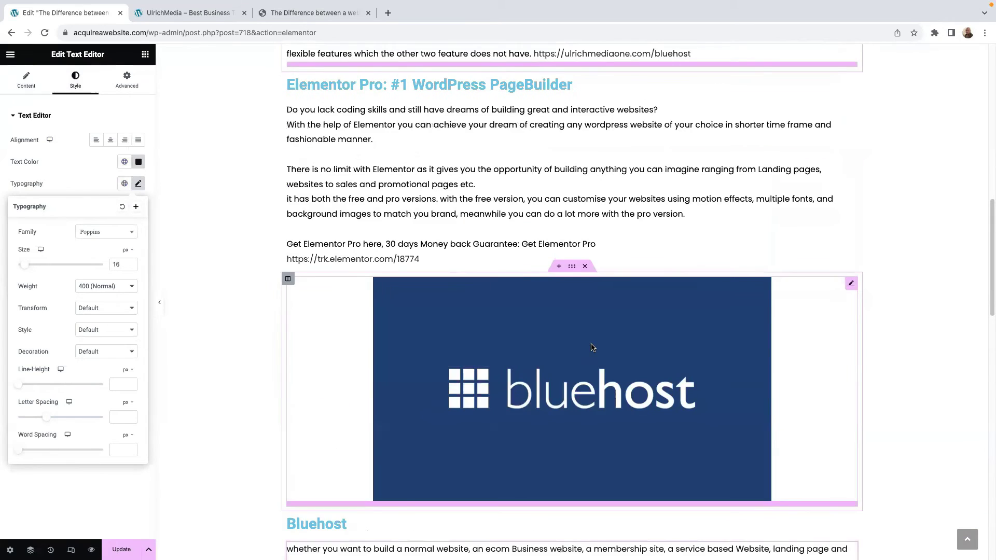
{"action": "scroll", "coordinate": [592, 347], "scroll_direction": "down", "scroll_amount": 10}
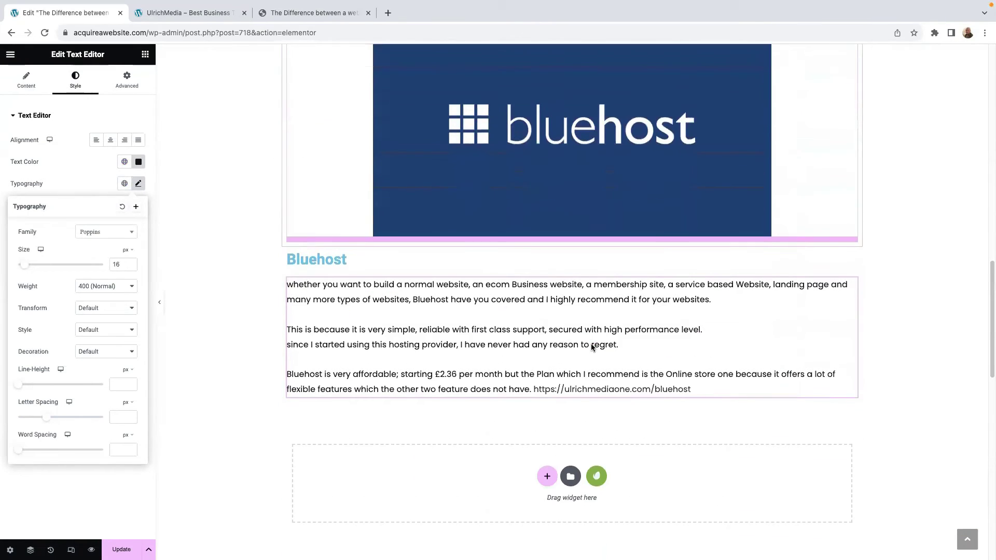
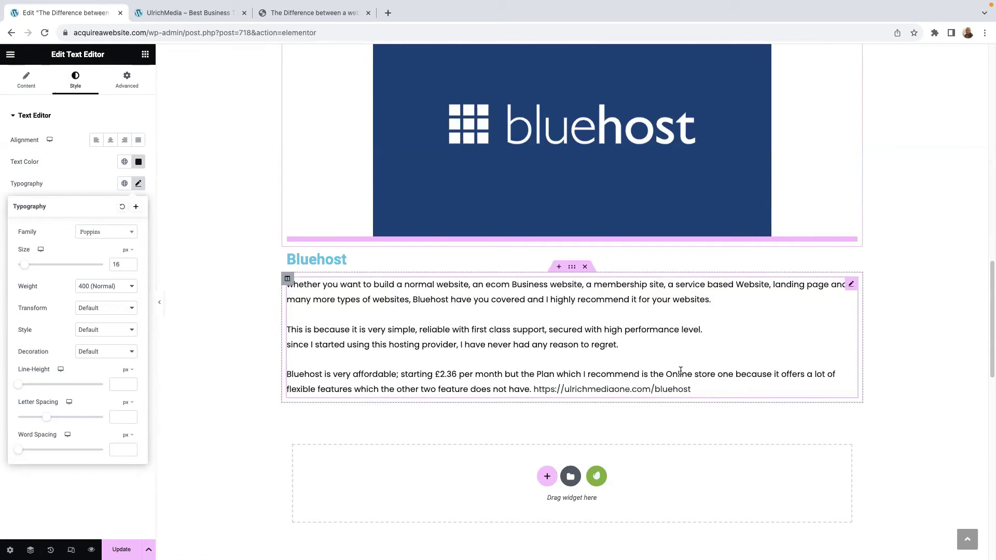
Search the widgets for "quote" and place a Blockquote directly below the Bluehost description.
{"action": "scroll", "coordinate": [680, 370], "scroll_direction": "down", "scroll_amount": 1}
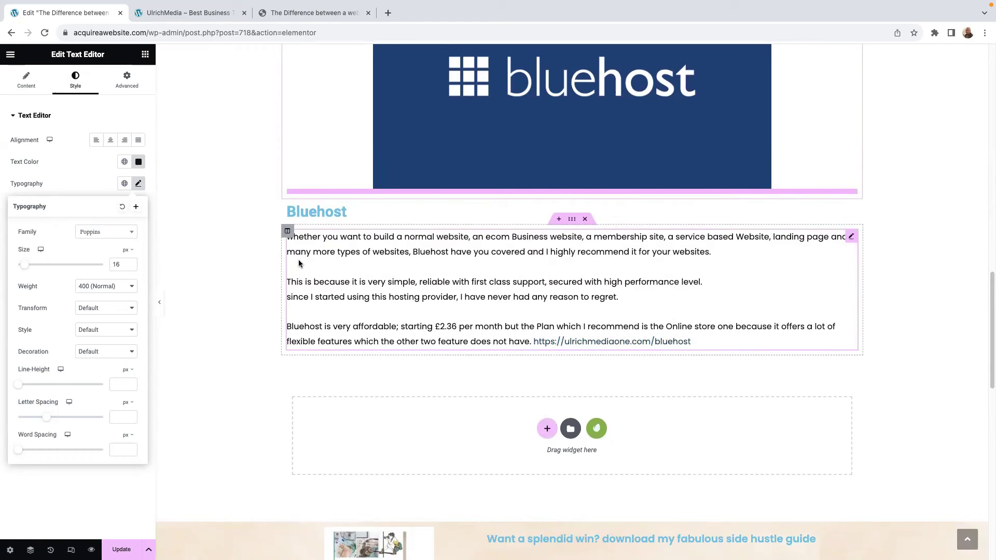
{"action": "left_click", "coordinate": [146, 58]}
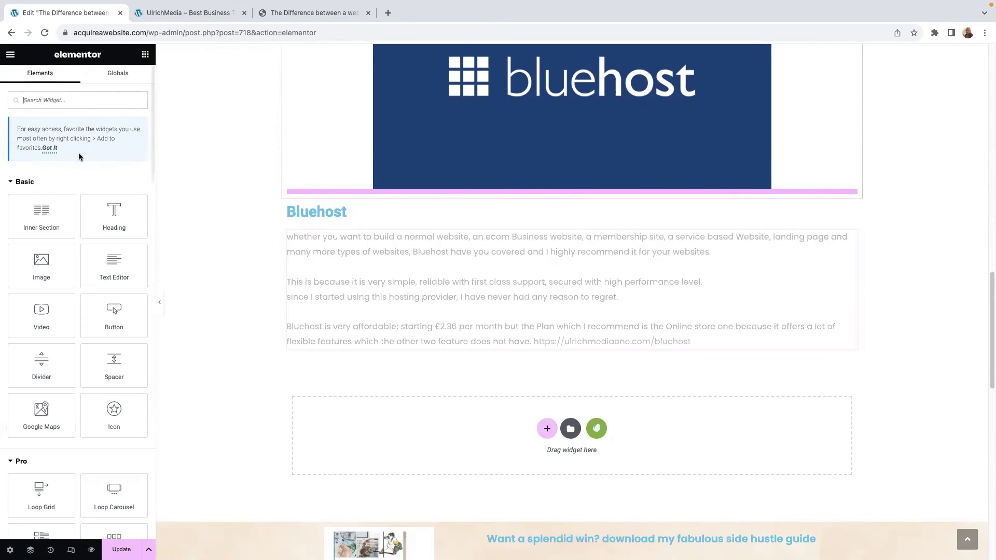
{"action": "type", "text": "quote"}
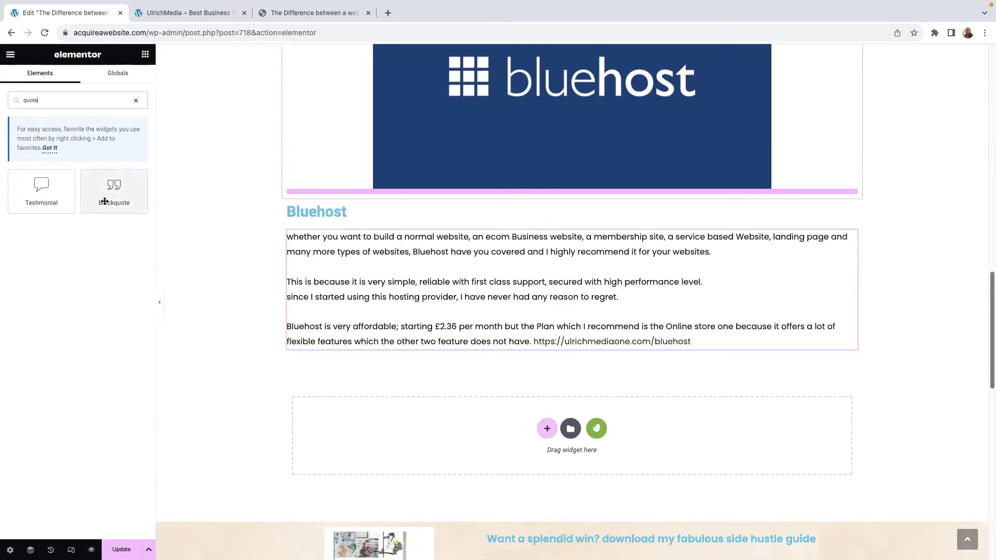
{"action": "left_click_drag", "start_coordinate": [112, 194], "coordinate": [569, 343]}
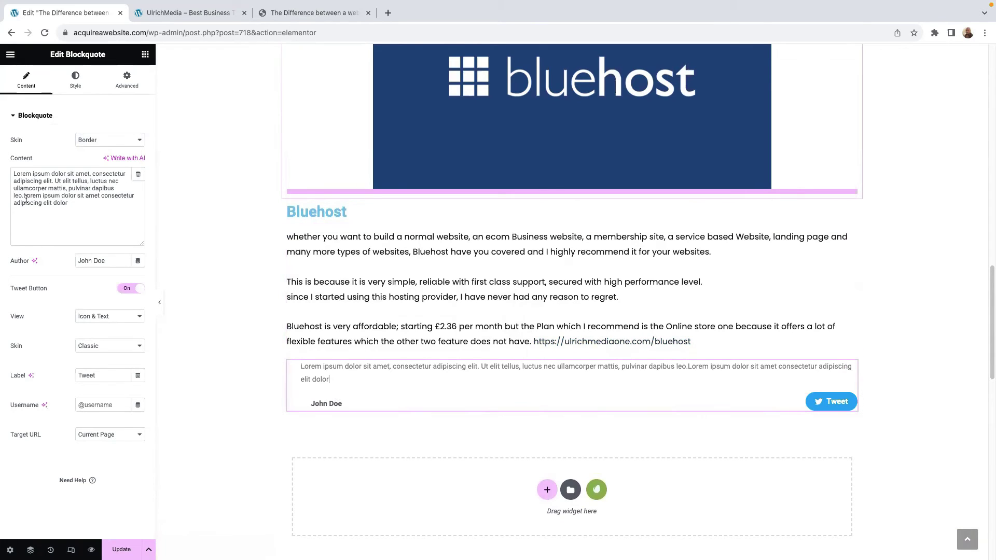
Replace the blockquote's placeholder content with "Life is Beautiful" and enter the author's name.
{"action": "left_click_drag", "start_coordinate": [68, 203], "coordinate": [5, 168]}
{"action": "key", "text": "BackSpace"}
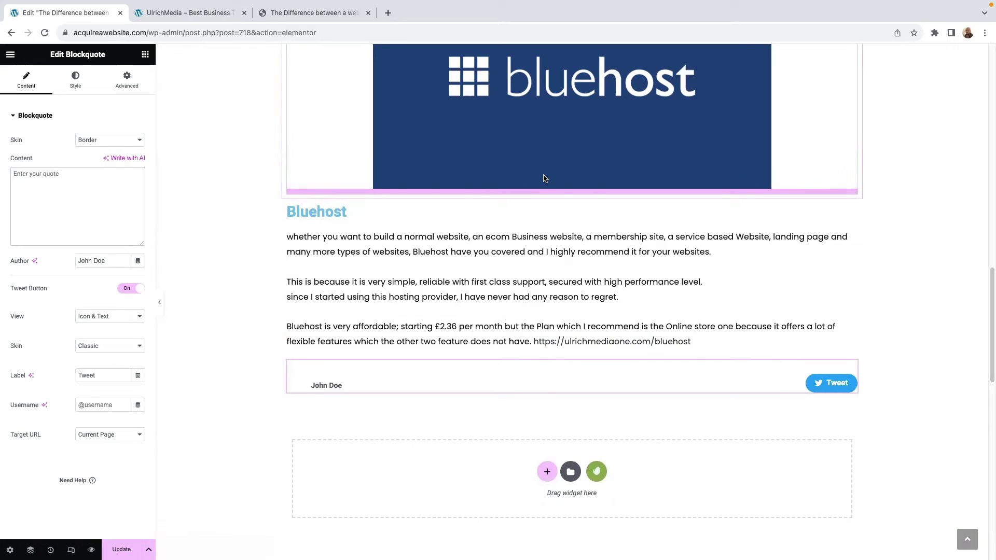
{"action": "type", "text": "Life"}
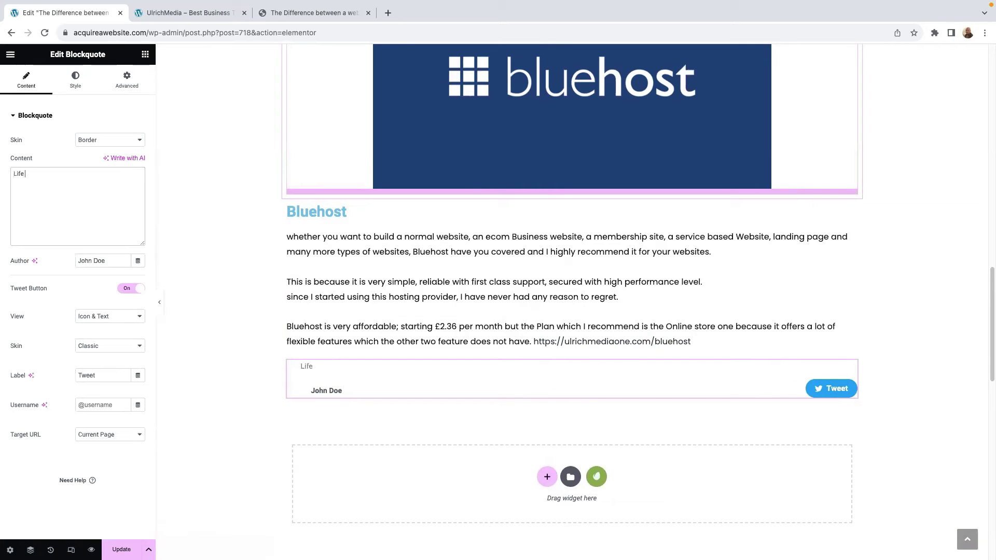
{"action": "type", "text": " is Bea"}
{"action": "left_click_drag", "start_coordinate": [105, 260], "coordinate": [78, 260]}
{"action": "key", "text": "BackSpace"}
{"action": "type", "text": "Ulrich"}
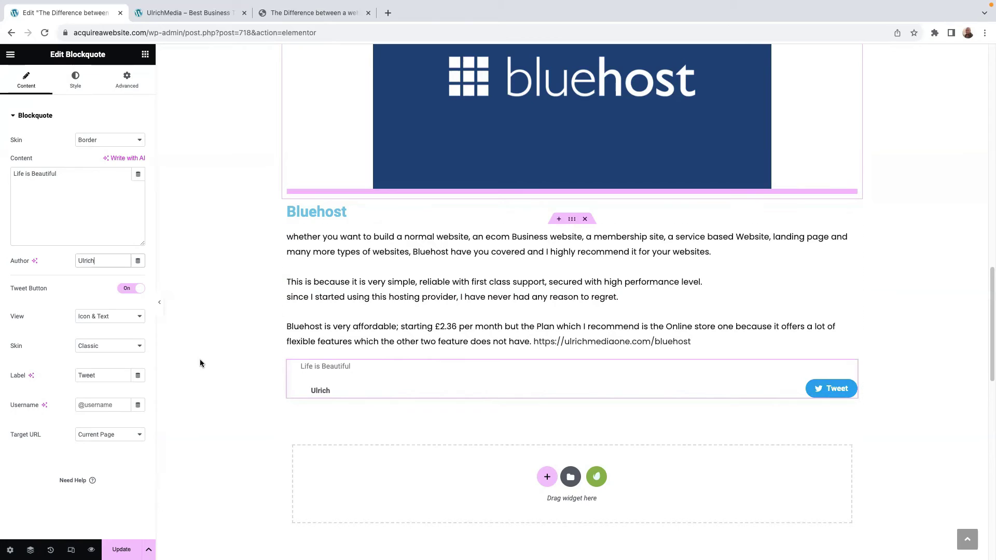
Switch the blockquote's Tweet button off and back on, and look over the post's earlier sections.
{"action": "left_click", "coordinate": [127, 290]}
{"action": "left_click", "coordinate": [135, 291]}
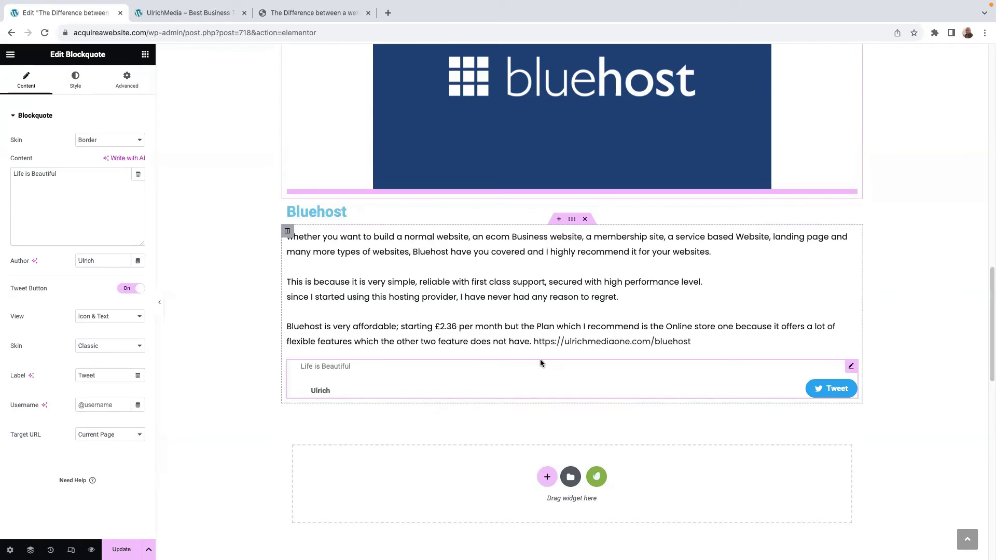
{"action": "scroll", "coordinate": [540, 359], "scroll_direction": "up", "scroll_amount": 12}
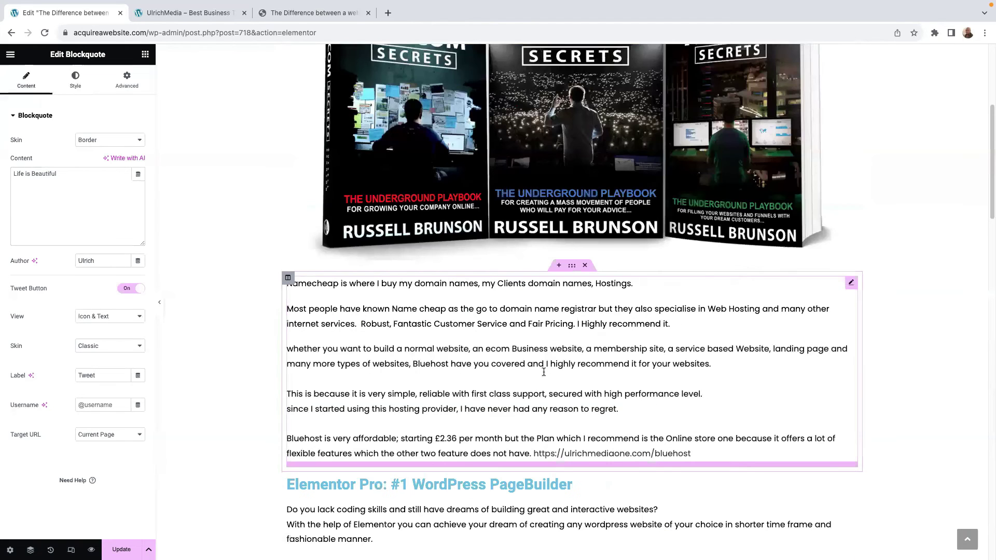
Add a single-column section below the blockquote and place a Heading widget in it.
{"action": "scroll", "coordinate": [542, 372], "scroll_direction": "down", "scroll_amount": 12}
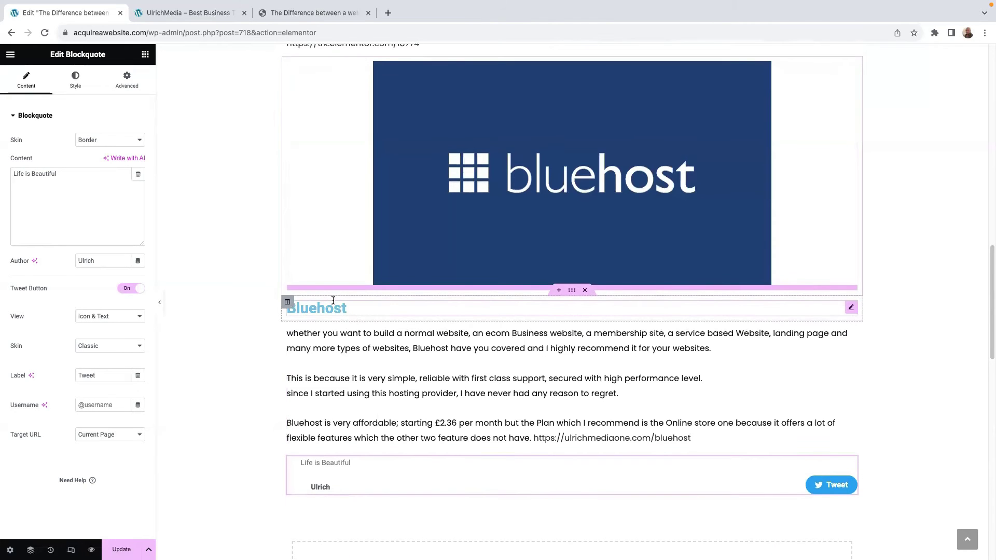
{"action": "scroll", "coordinate": [355, 318], "scroll_direction": "down", "scroll_amount": 2}
{"action": "left_click", "coordinate": [542, 478]}
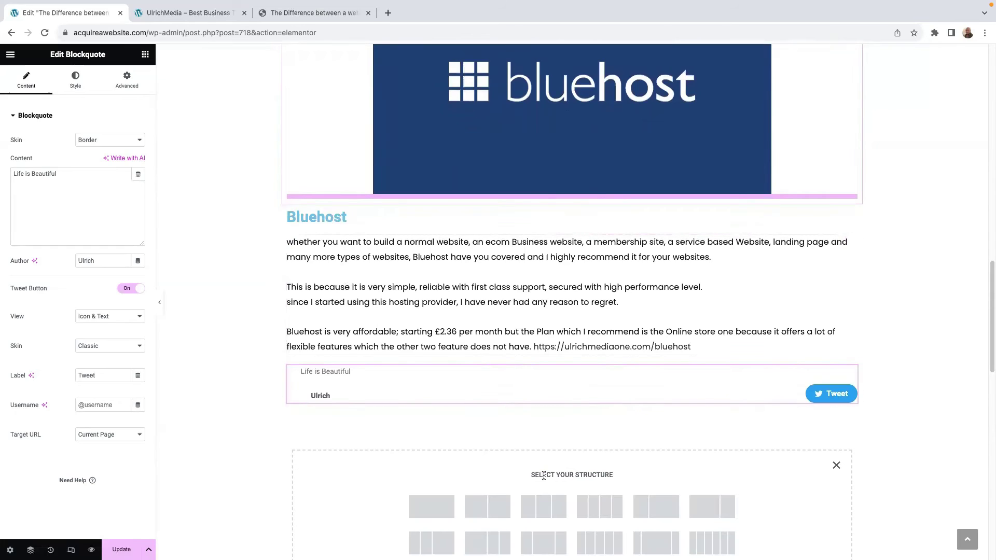
{"action": "left_click", "coordinate": [431, 506]}
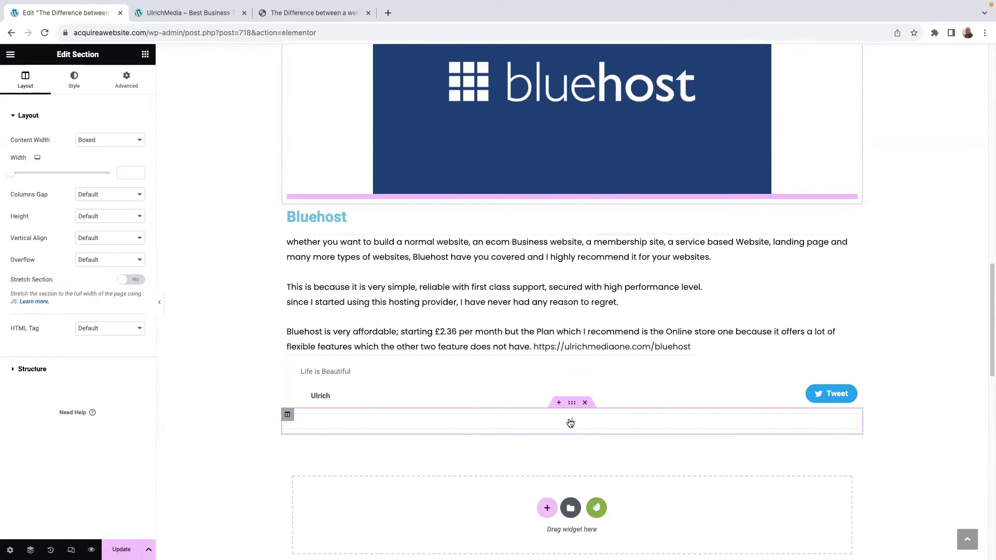
{"action": "left_click", "coordinate": [571, 421]}
{"action": "left_click_drag", "start_coordinate": [111, 219], "coordinate": [570, 423]}
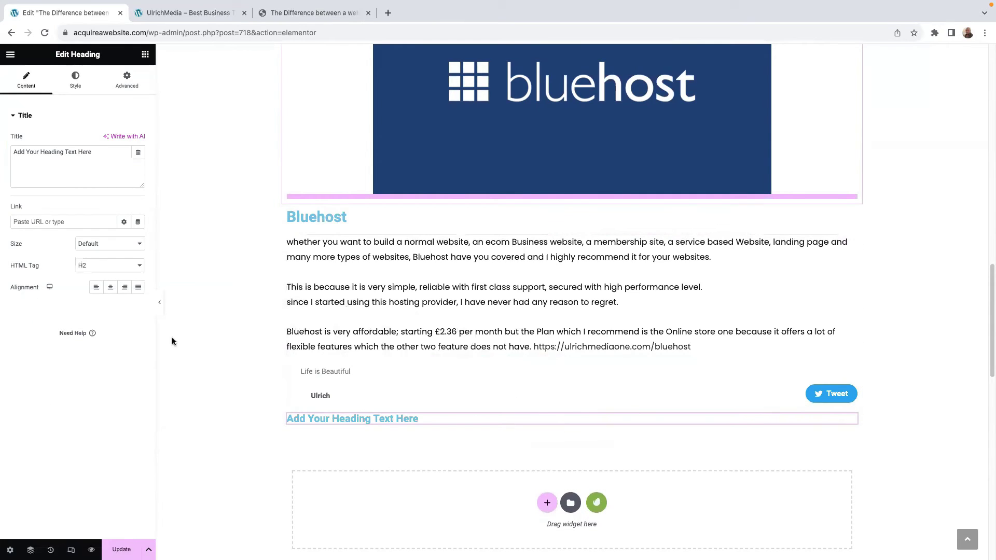
Set the new heading's size to Large and its HTML tag to H1.
{"action": "left_click", "coordinate": [110, 244]}
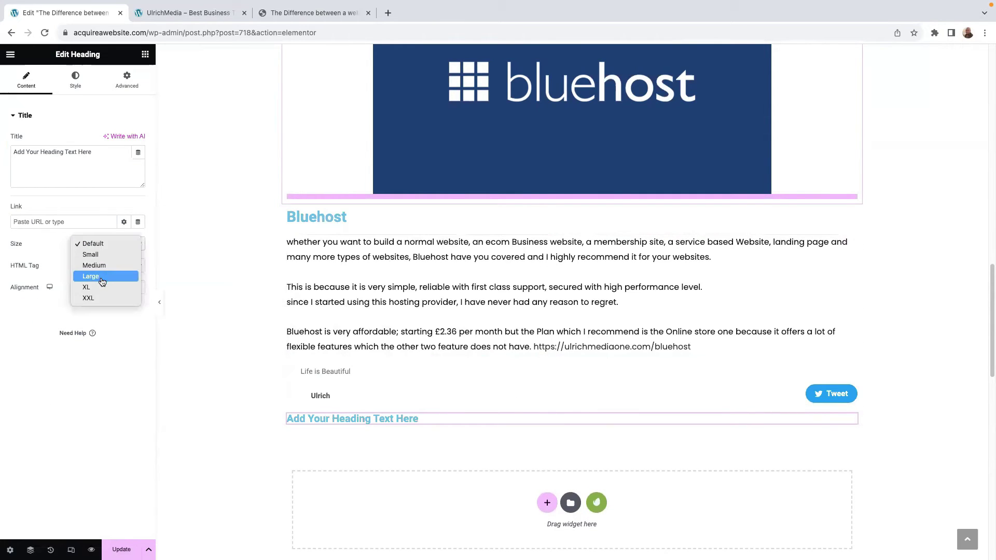
{"action": "left_click", "coordinate": [103, 276]}
{"action": "left_click", "coordinate": [107, 266]}
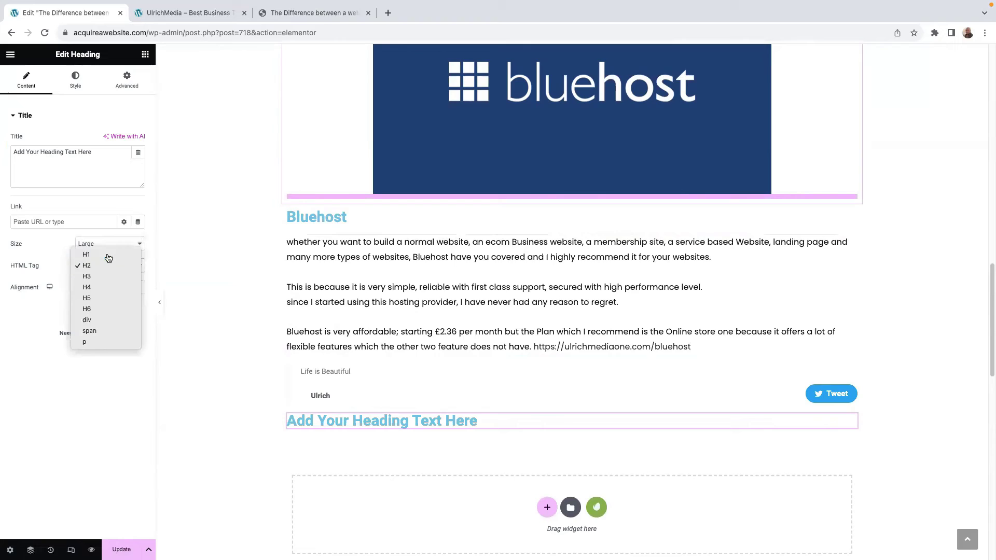
{"action": "left_click", "coordinate": [107, 255]}
Replace the heading's placeholder title with "Activecampaign", checking the product's section on the UlrichMedia home page.
{"action": "left_click_drag", "start_coordinate": [92, 152], "coordinate": [12, 152]}
{"action": "key", "text": "BackSpace"}
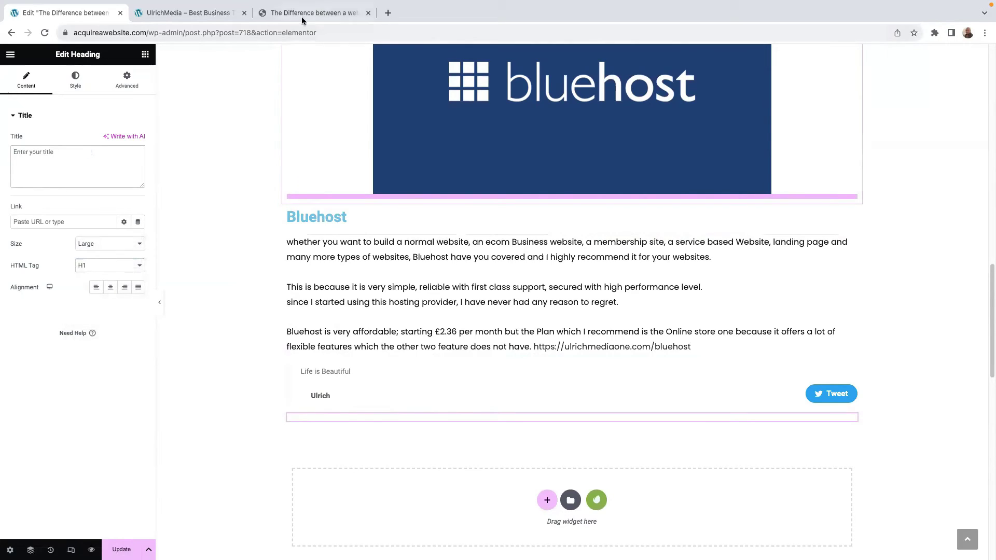
{"action": "left_click", "coordinate": [188, 12]}
{"action": "scroll", "coordinate": [414, 351], "scroll_direction": "down", "scroll_amount": 3}
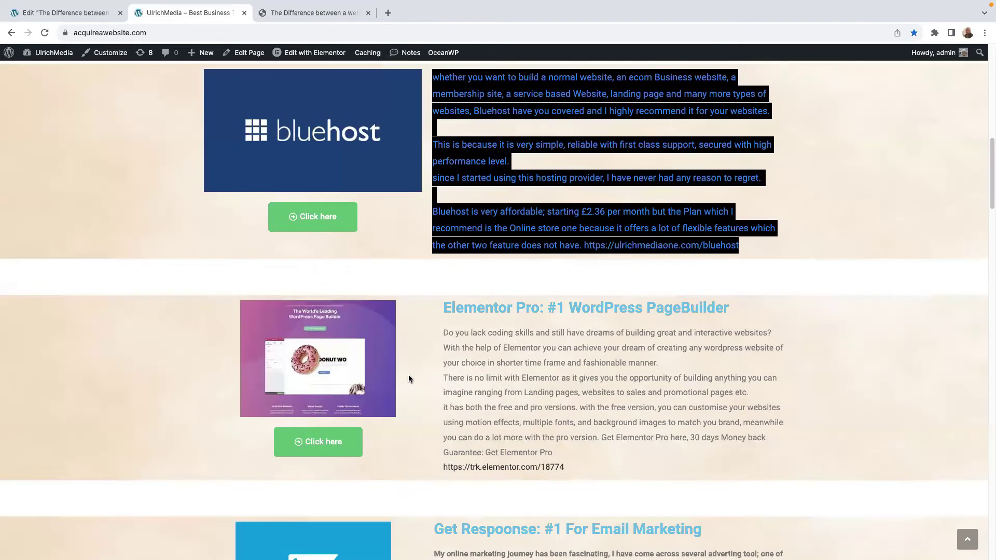
{"action": "scroll", "coordinate": [408, 381], "scroll_direction": "down", "scroll_amount": 7}
{"action": "scroll", "coordinate": [518, 444], "scroll_direction": "down", "scroll_amount": 1}
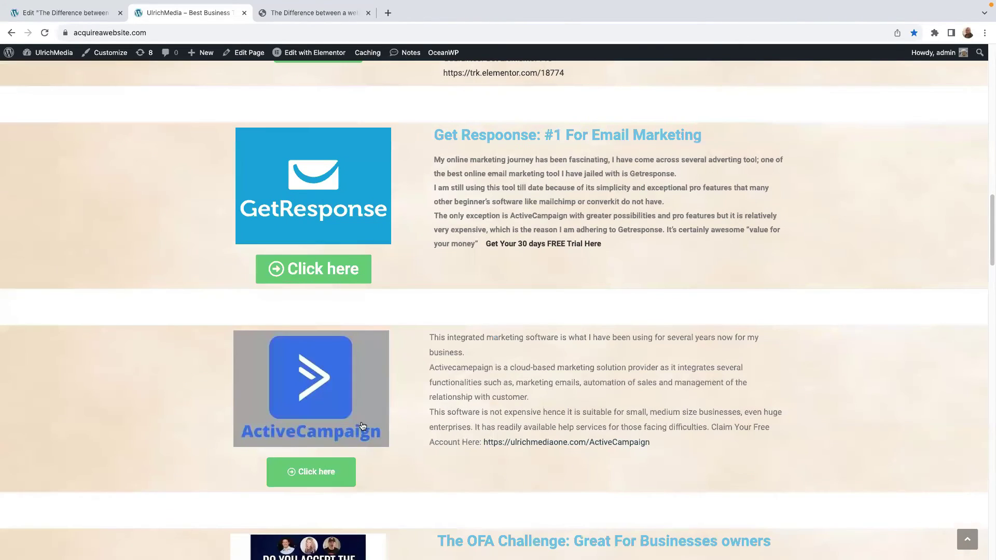
{"action": "left_click", "coordinate": [90, 13]}
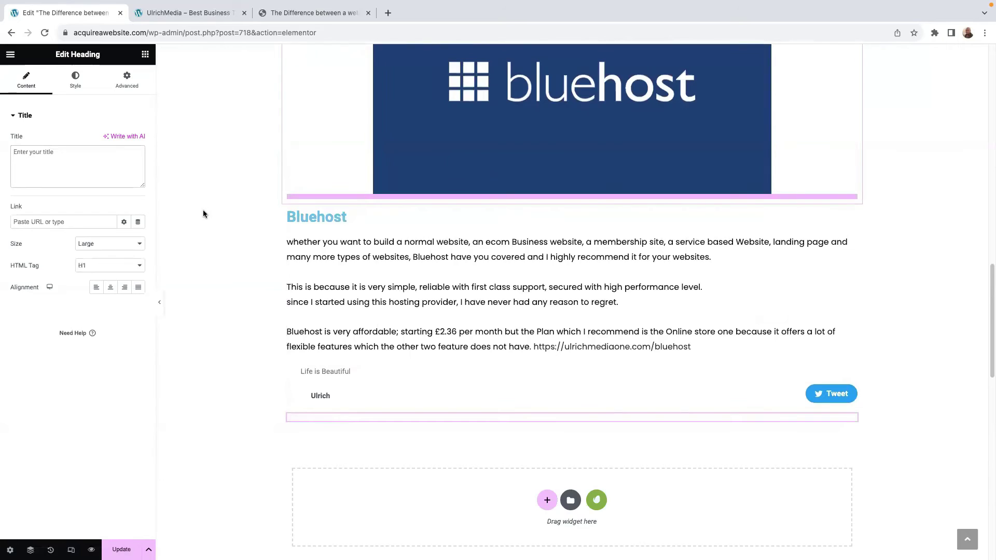
{"action": "type", "text": "a"}
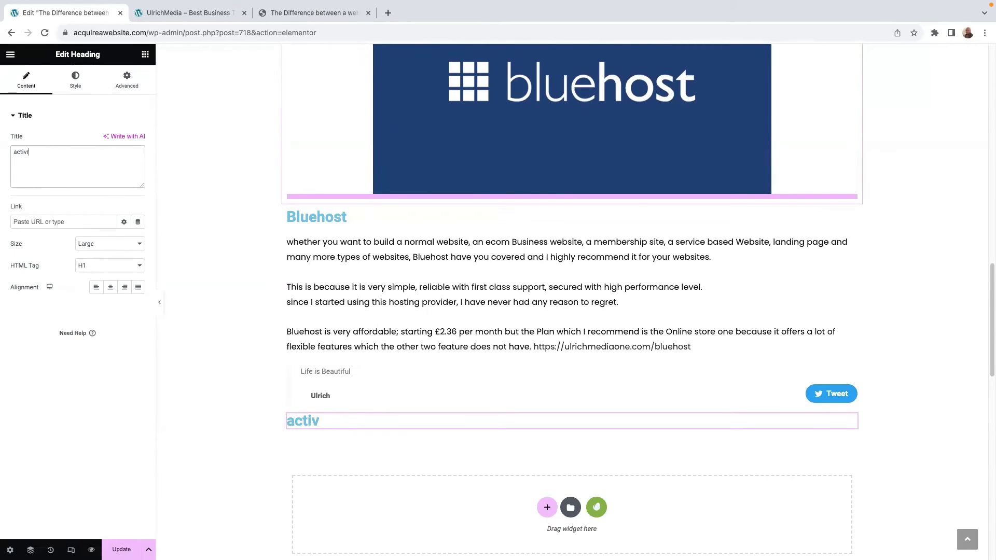
{"action": "type", "text": "ctivecampaign"}
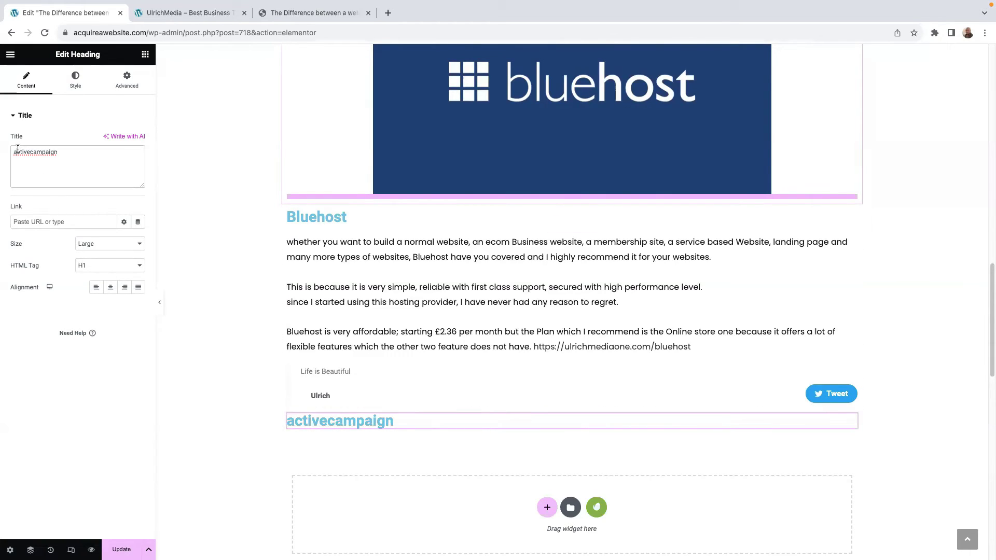
{"action": "key", "text": "BackSpace"}
{"action": "type", "text": "A"}
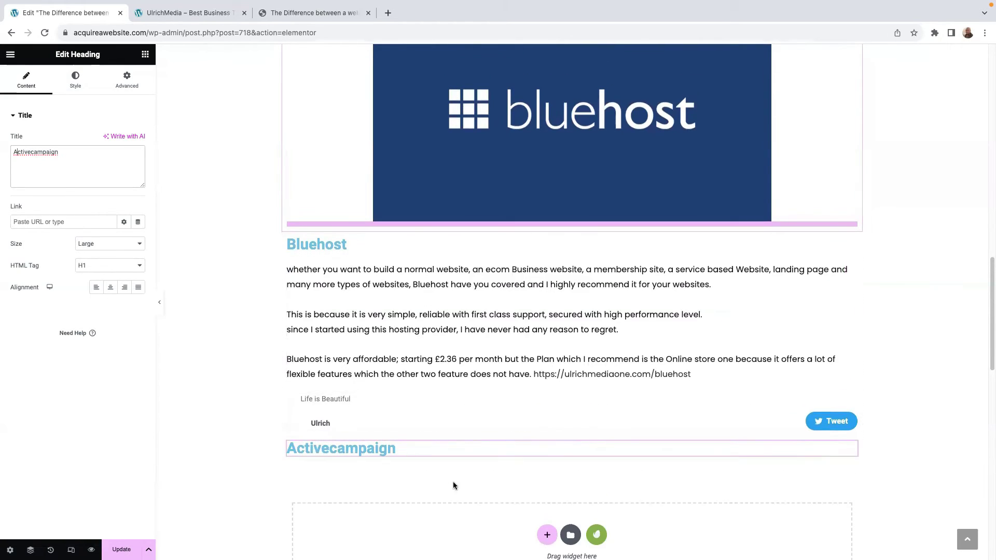
Add a single-column section below the Activecampaign heading, place a Text Editor widget in it and clear its placeholder text.
{"action": "left_click", "coordinate": [546, 534]}
{"action": "scroll", "coordinate": [451, 394], "scroll_direction": "down", "scroll_amount": 4}
{"action": "left_click", "coordinate": [444, 357]}
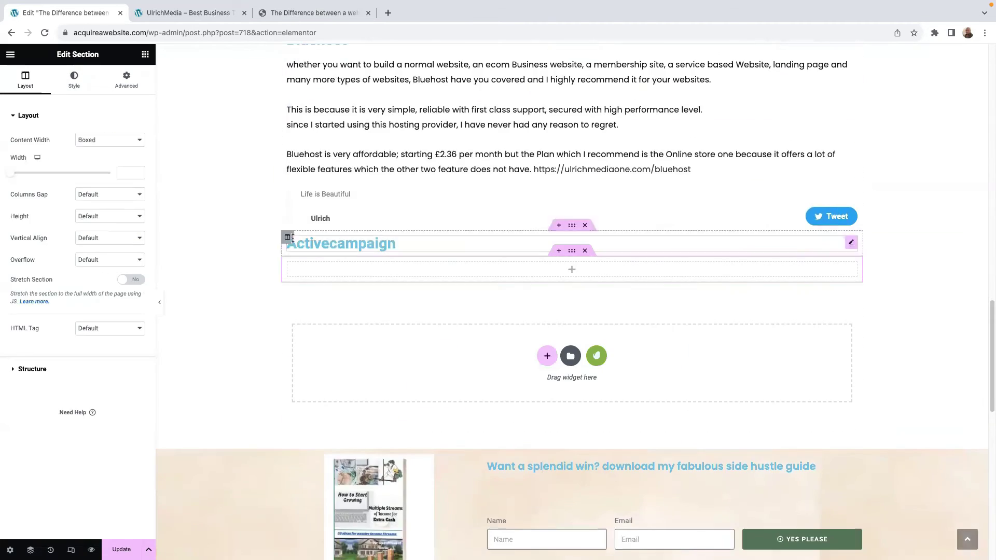
{"action": "left_click", "coordinate": [146, 54]}
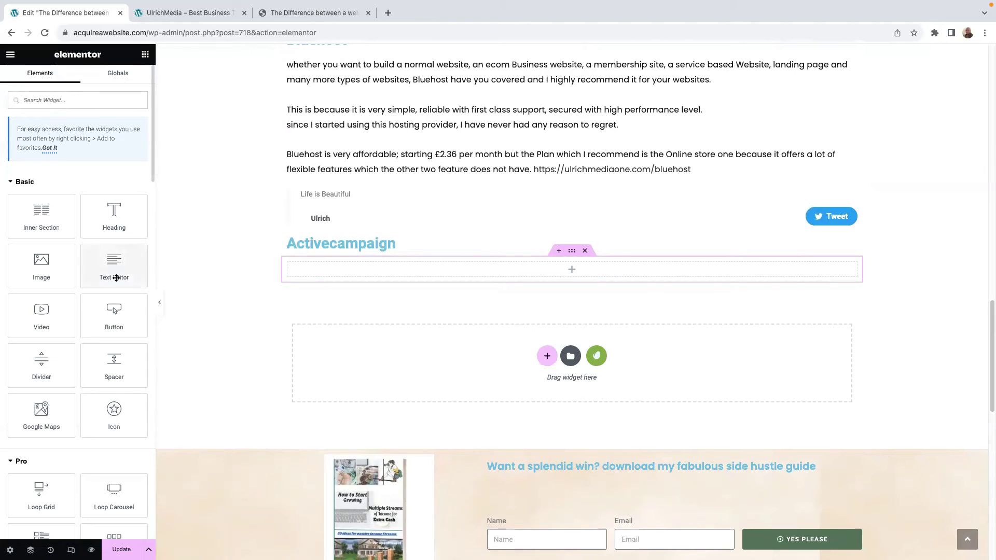
{"action": "left_click_drag", "start_coordinate": [224, 289], "coordinate": [573, 269]}
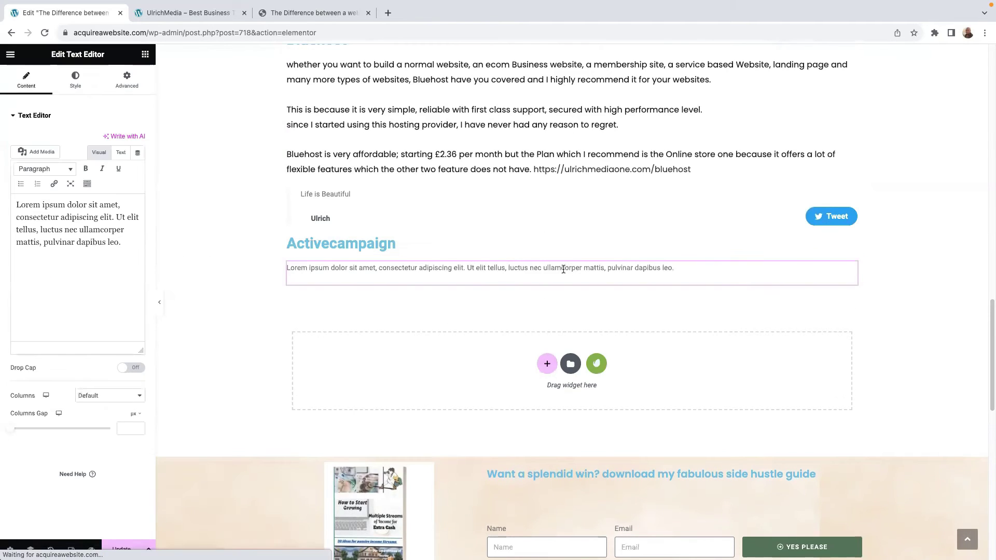
{"action": "left_click_drag", "start_coordinate": [124, 247], "coordinate": [15, 203]}
{"action": "key", "text": "BackSpace"}
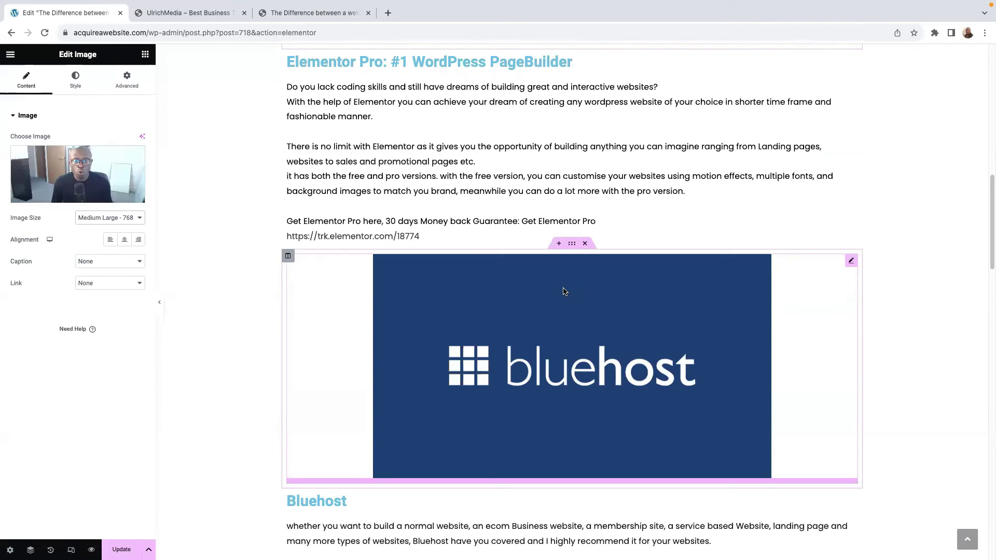
Review the post's sections from the book image through the Bluehost and Activecampaign texts to the closing image.
{"action": "scroll", "coordinate": [547, 235], "scroll_direction": "down", "scroll_amount": 1}
{"action": "scroll", "coordinate": [547, 231], "scroll_direction": "down", "scroll_amount": 6}
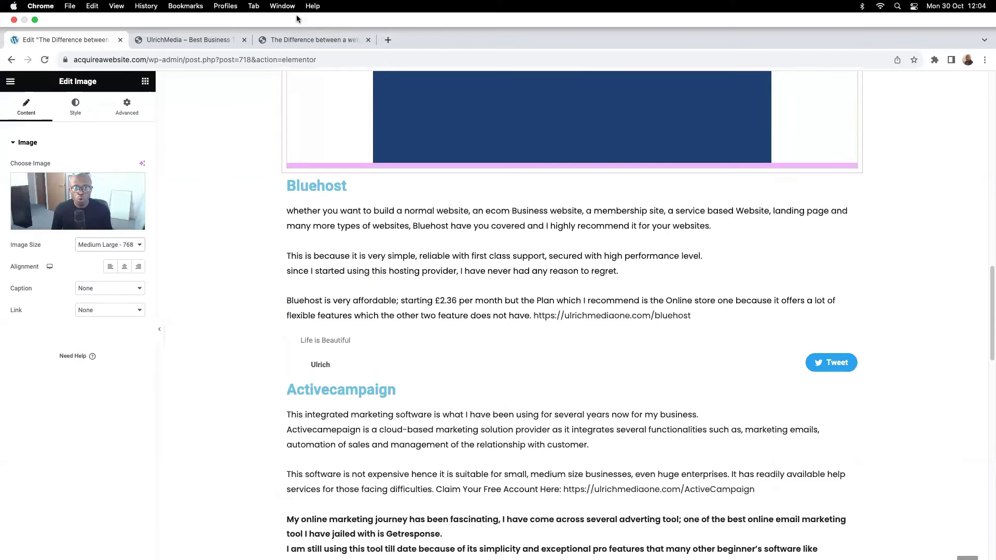
{"action": "scroll", "coordinate": [551, 294], "scroll_direction": "up", "scroll_amount": 12}
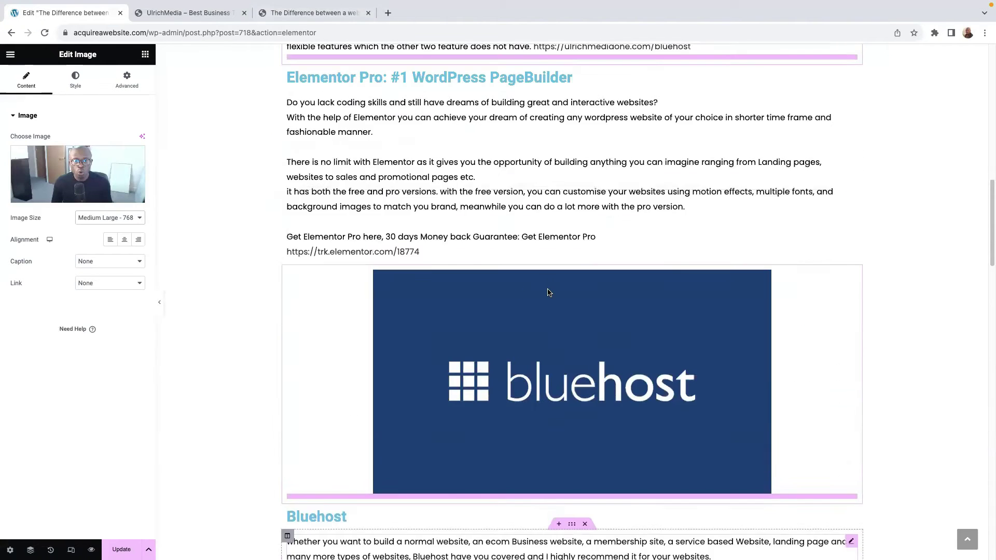
{"action": "scroll", "coordinate": [574, 289], "scroll_direction": "up", "scroll_amount": 5}
{"action": "scroll", "coordinate": [574, 291], "scroll_direction": "down", "scroll_amount": 15}
{"action": "scroll", "coordinate": [573, 293], "scroll_direction": "down", "scroll_amount": 6}
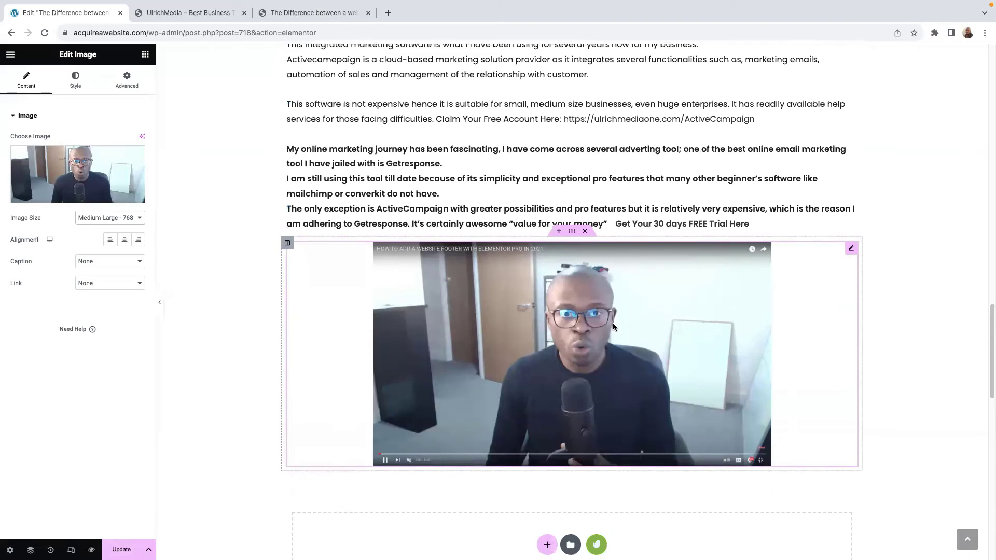
{"action": "scroll", "coordinate": [612, 323], "scroll_direction": "down", "scroll_amount": 2}
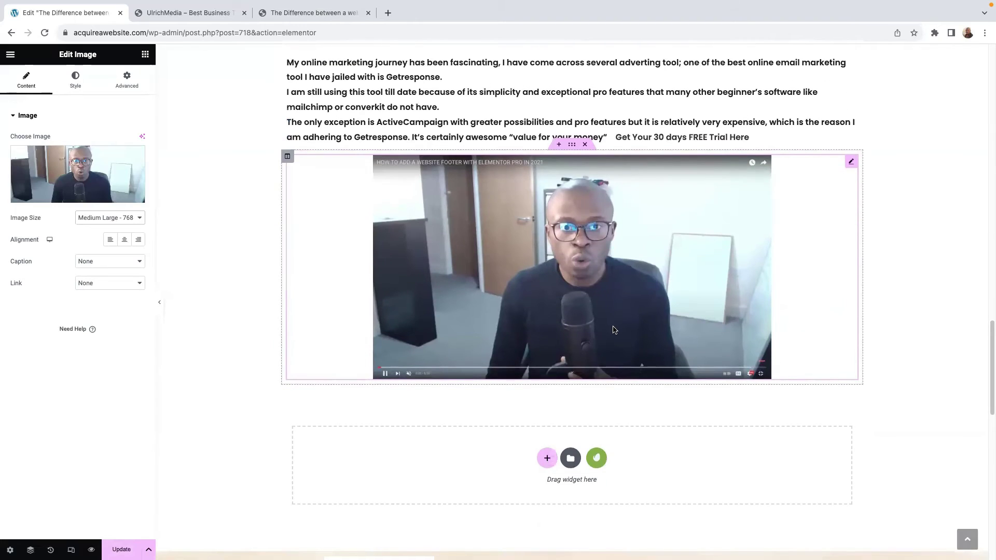
{"action": "scroll", "coordinate": [613, 327], "scroll_direction": "up", "scroll_amount": 6}
{"action": "scroll", "coordinate": [614, 332], "scroll_direction": "down", "scroll_amount": 5}
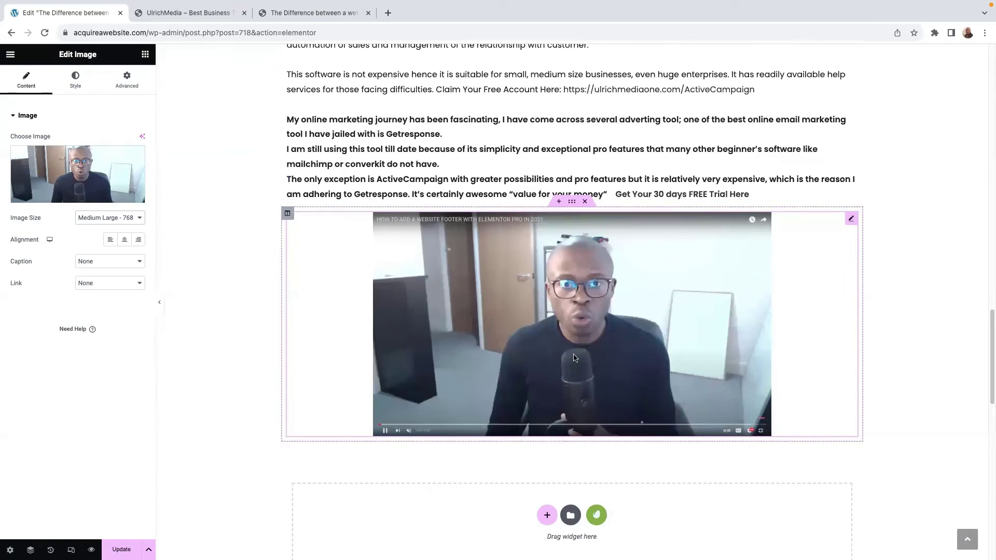
{"action": "scroll", "coordinate": [588, 352], "scroll_direction": "up", "scroll_amount": 10}
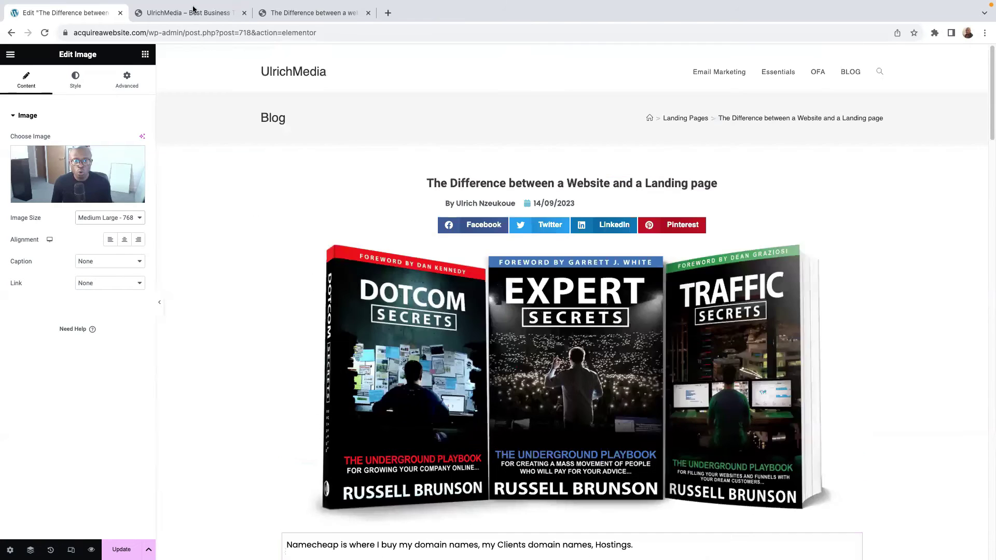
Examine the two-column layout with sidebar in the reference blog post on buildanamazingwebsite.com, and return to the post being edited.
{"action": "left_click", "coordinate": [178, 13]}
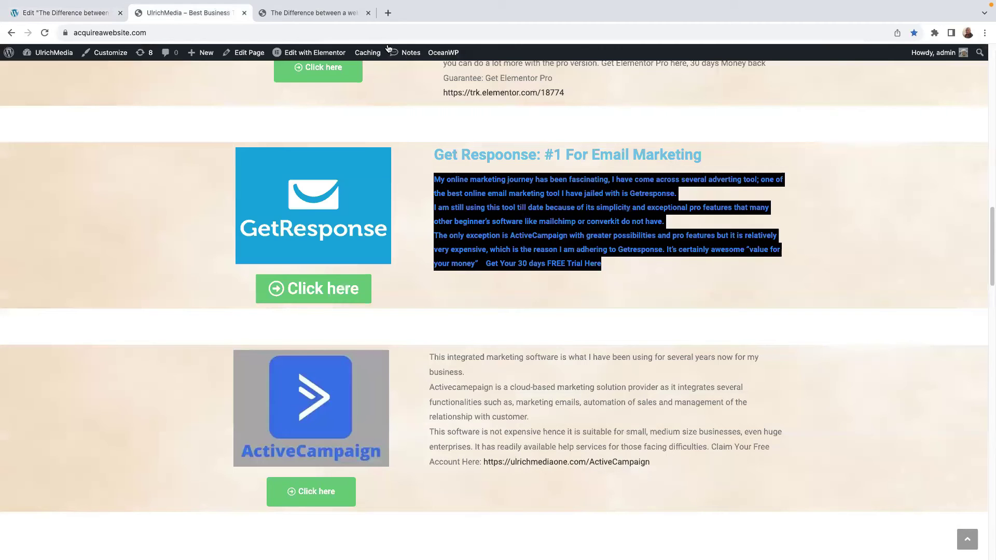
{"action": "left_click", "coordinate": [319, 13]}
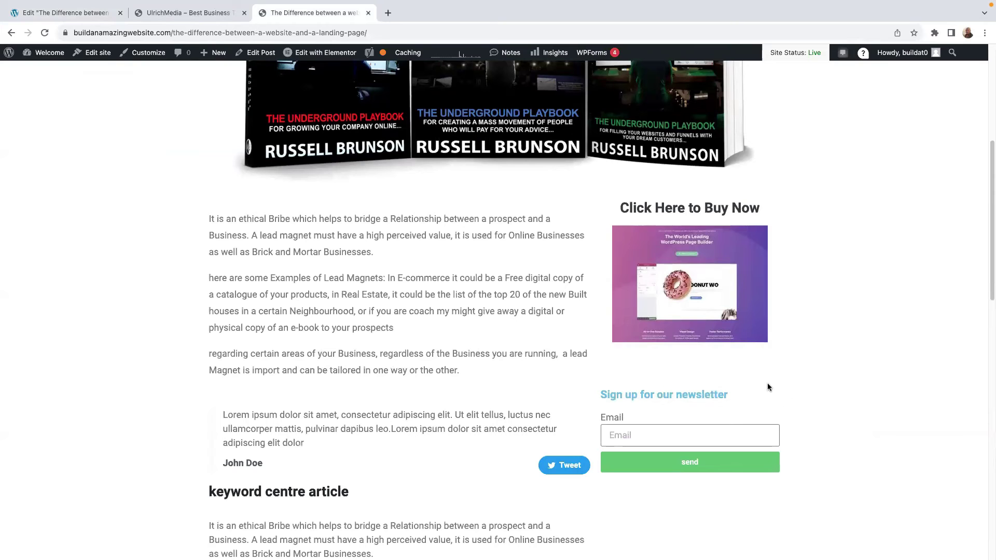
{"action": "left_click", "coordinate": [207, 13]}
{"action": "left_click", "coordinate": [66, 13]}
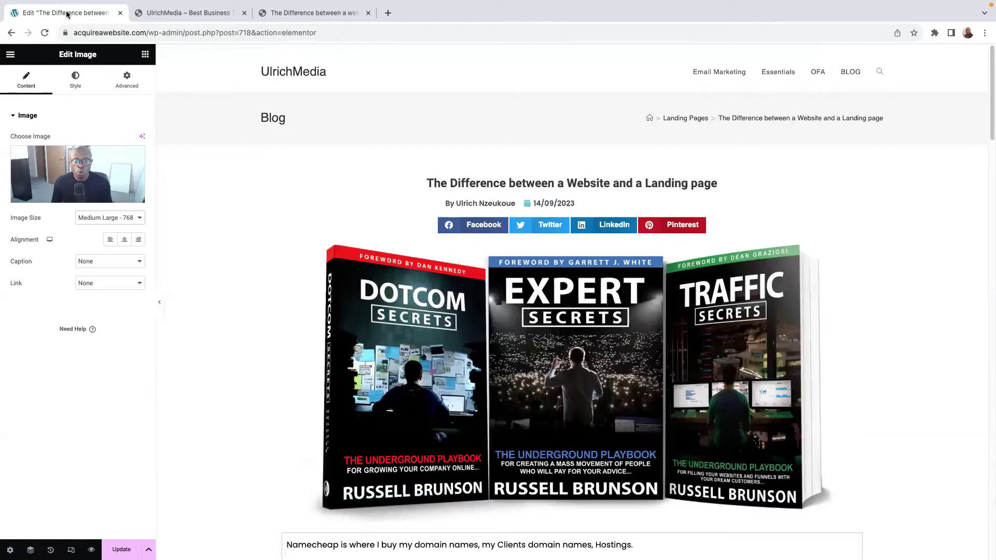
Insert a two-column section between the book image and the Namecheap text, and widen its first column to about two thirds.
{"action": "scroll", "coordinate": [674, 330], "scroll_direction": "down", "scroll_amount": 7}
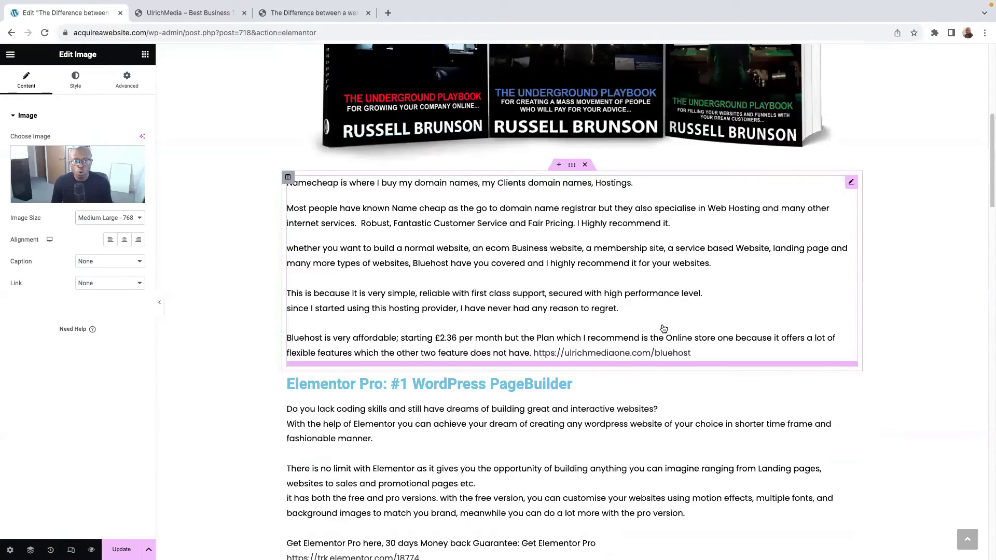
{"action": "scroll", "coordinate": [663, 329], "scroll_direction": "down", "scroll_amount": 1}
{"action": "scroll", "coordinate": [640, 324], "scroll_direction": "up", "scroll_amount": 2}
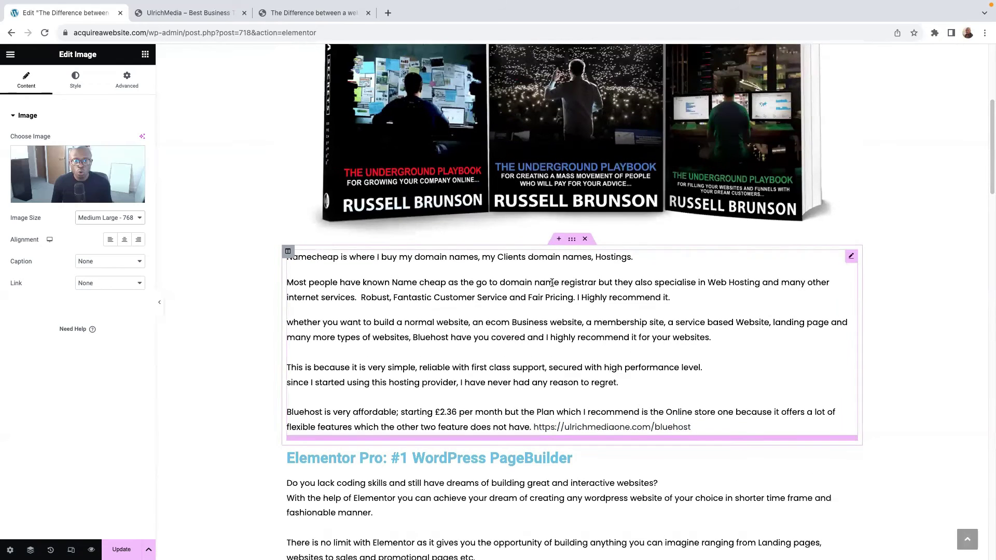
{"action": "left_click", "coordinate": [558, 239]}
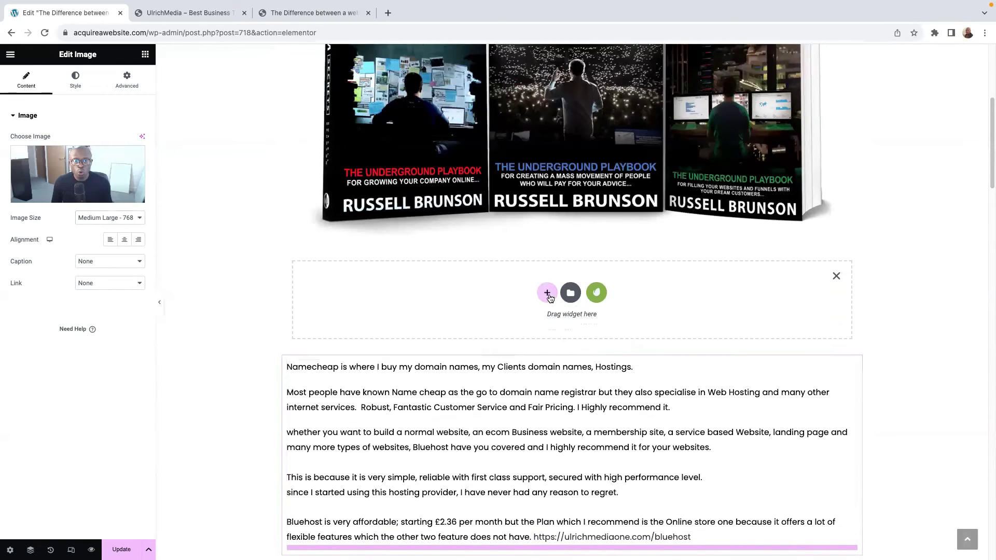
{"action": "left_click", "coordinate": [548, 293]}
{"action": "left_click", "coordinate": [487, 318]}
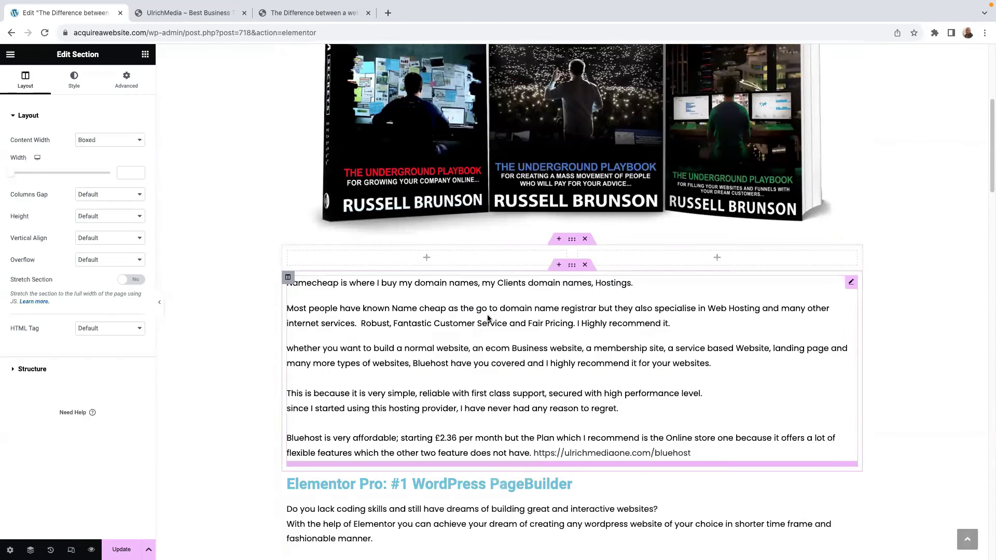
{"action": "left_click_drag", "start_coordinate": [572, 256], "coordinate": [674, 265]}
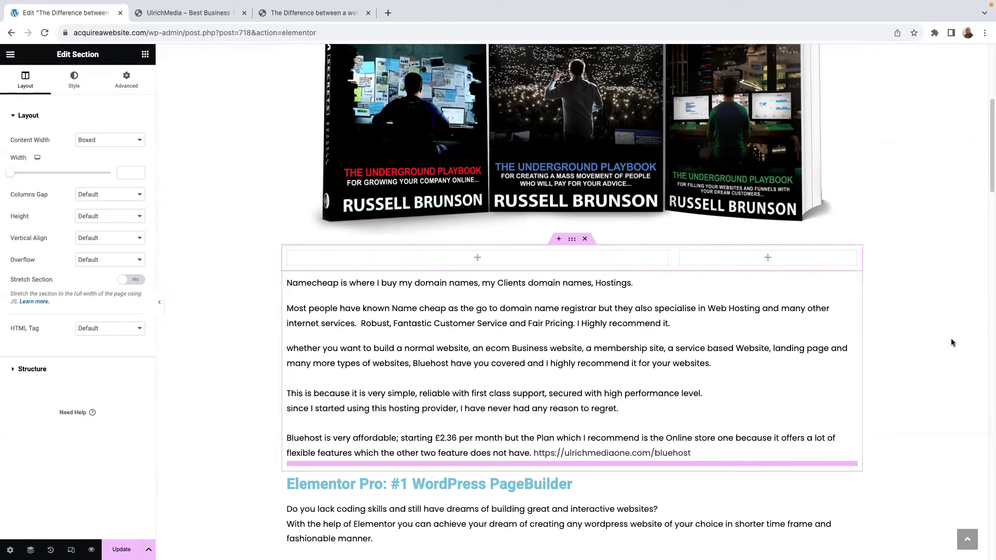
Move the Namecheap text block into the wide first column of the new section and check the layout around it.
{"action": "scroll", "coordinate": [778, 366], "scroll_direction": "down", "scroll_amount": 2}
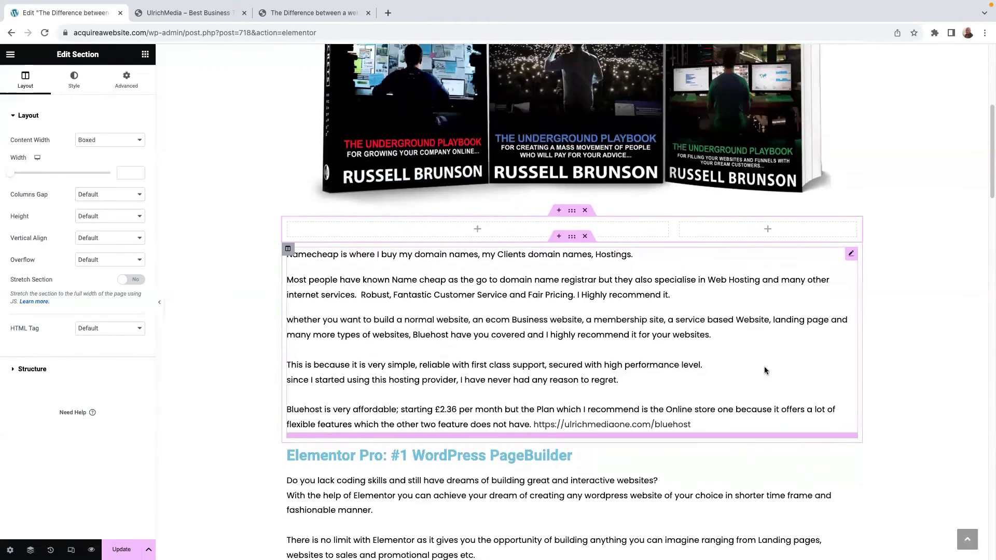
{"action": "scroll", "coordinate": [596, 404], "scroll_direction": "down", "scroll_amount": 5}
{"action": "scroll", "coordinate": [622, 397], "scroll_direction": "up", "scroll_amount": 5}
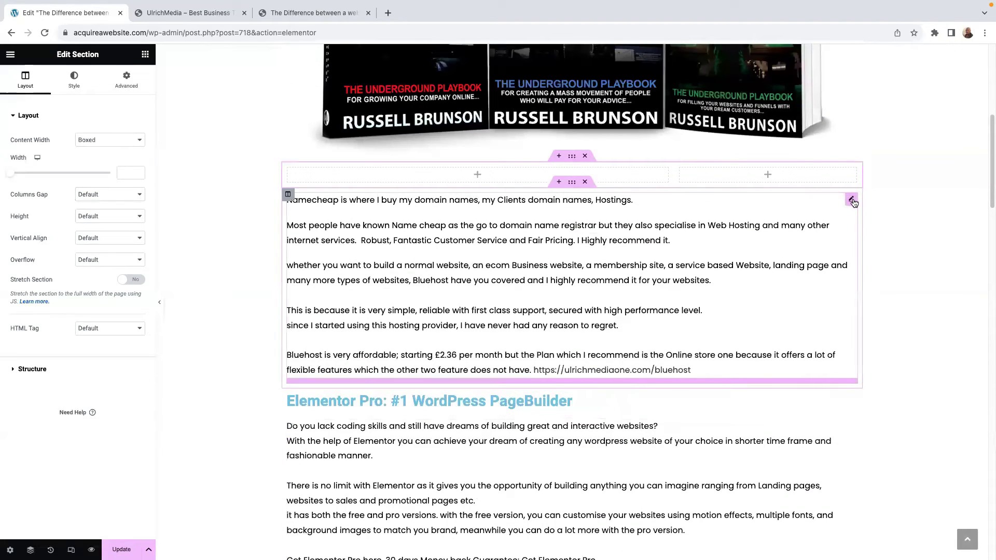
{"action": "left_click_drag", "start_coordinate": [853, 202], "coordinate": [501, 175]}
{"action": "scroll", "coordinate": [830, 316], "scroll_direction": "down", "scroll_amount": 3}
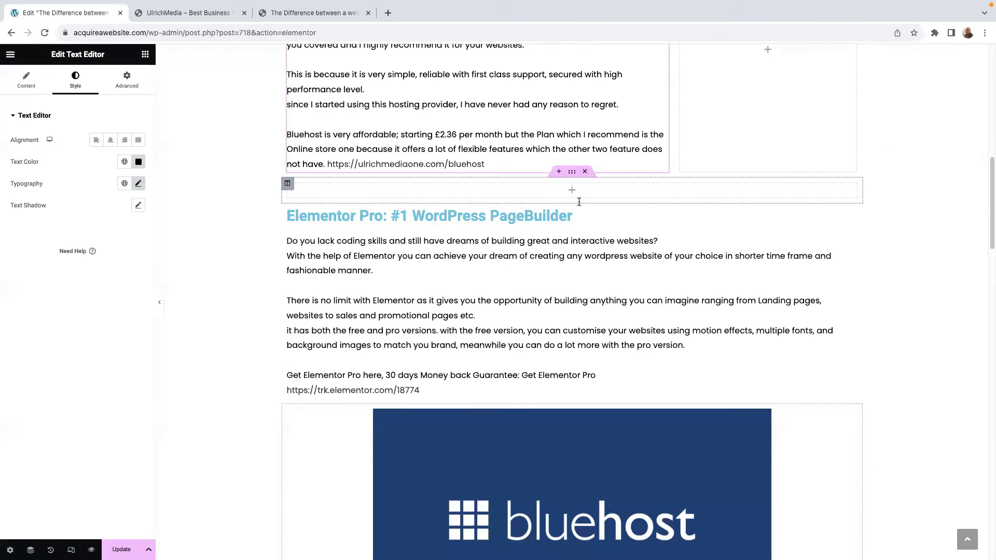
{"action": "scroll", "coordinate": [579, 202], "scroll_direction": "up", "scroll_amount": 2}
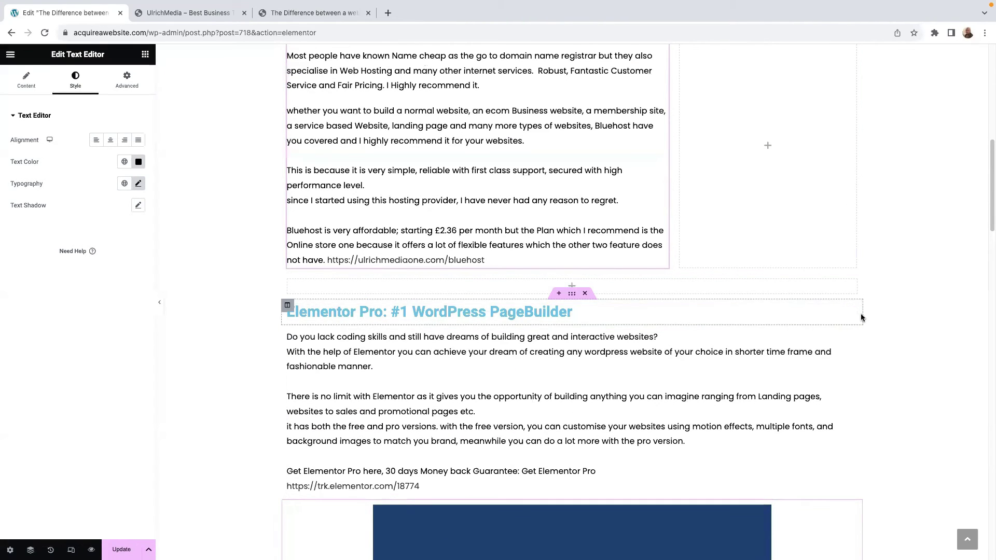
Move the Elementor Pro heading and its description into the wide first column, below the Namecheap text block.
{"action": "key", "text": "Delete"}
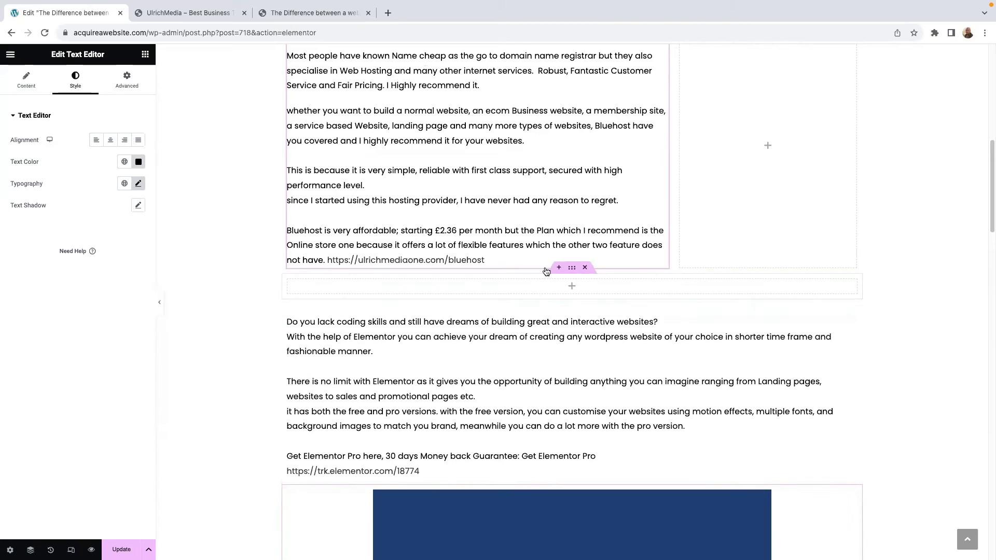
{"action": "left_click_drag", "start_coordinate": [542, 286], "coordinate": [521, 241]}
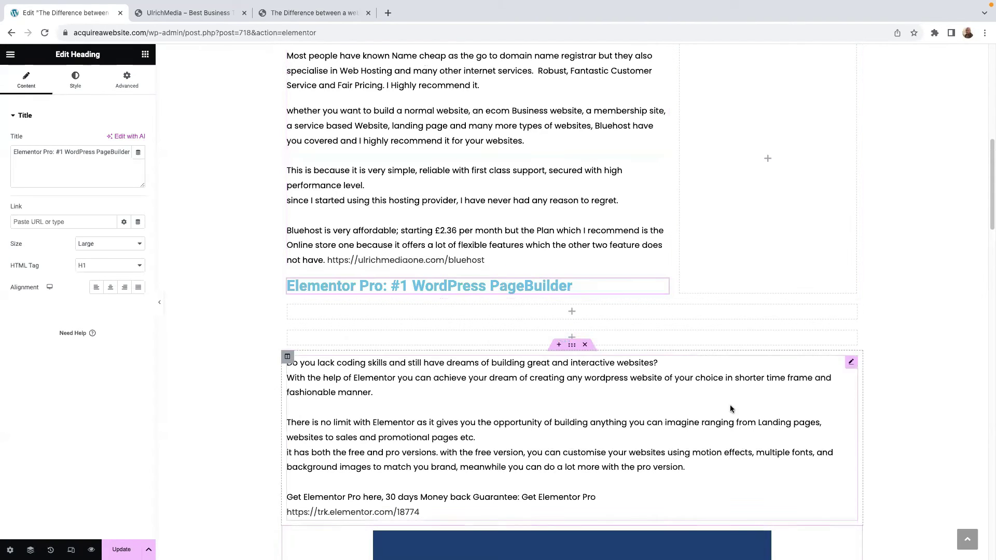
{"action": "left_click", "coordinate": [584, 344]}
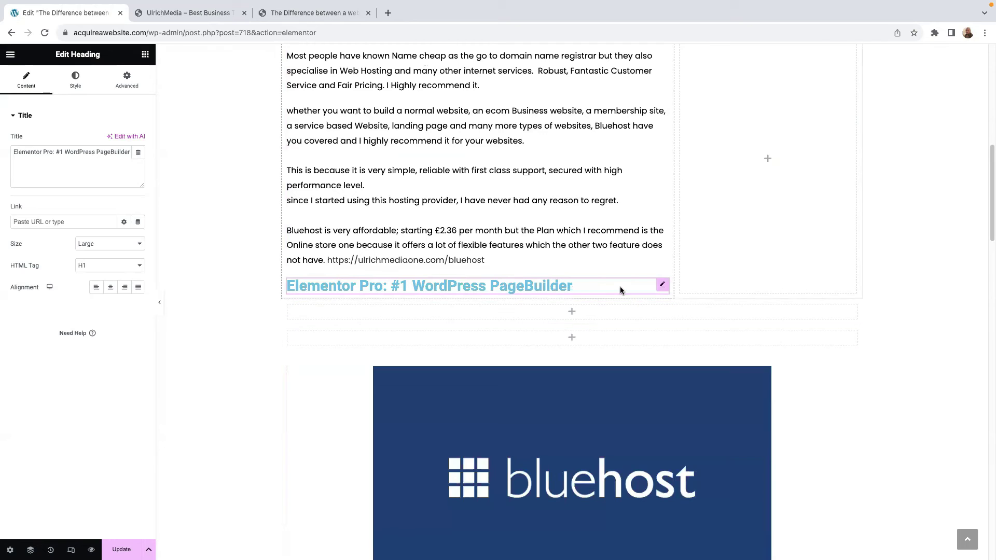
{"action": "key", "text": "ctrl+z"}
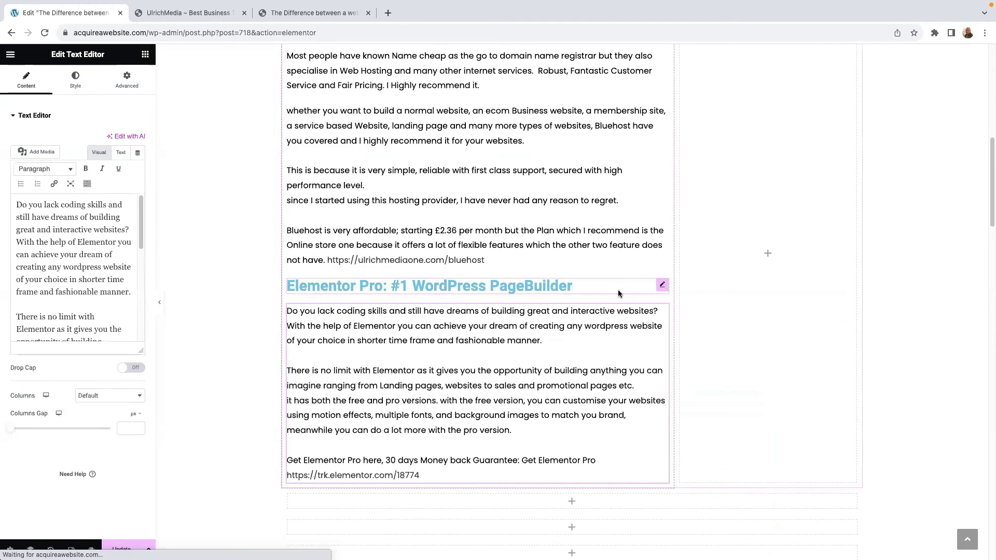
Move the bluehost logo image into the wide first column, directly below the Elementor Pro description.
{"action": "scroll", "coordinate": [649, 302], "scroll_direction": "down", "scroll_amount": 3}
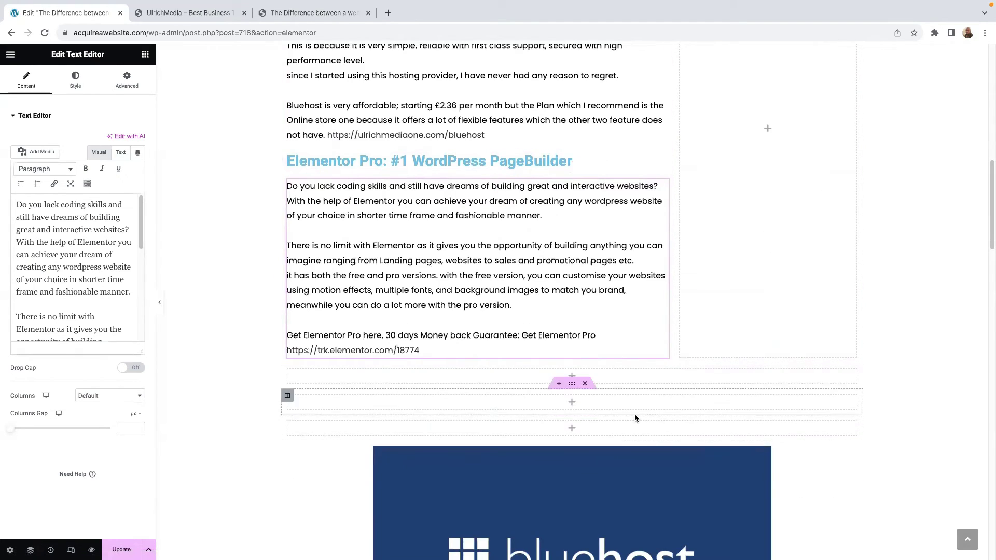
{"action": "scroll", "coordinate": [779, 434], "scroll_direction": "down", "scroll_amount": 2}
{"action": "scroll", "coordinate": [767, 430], "scroll_direction": "up", "scroll_amount": 4}
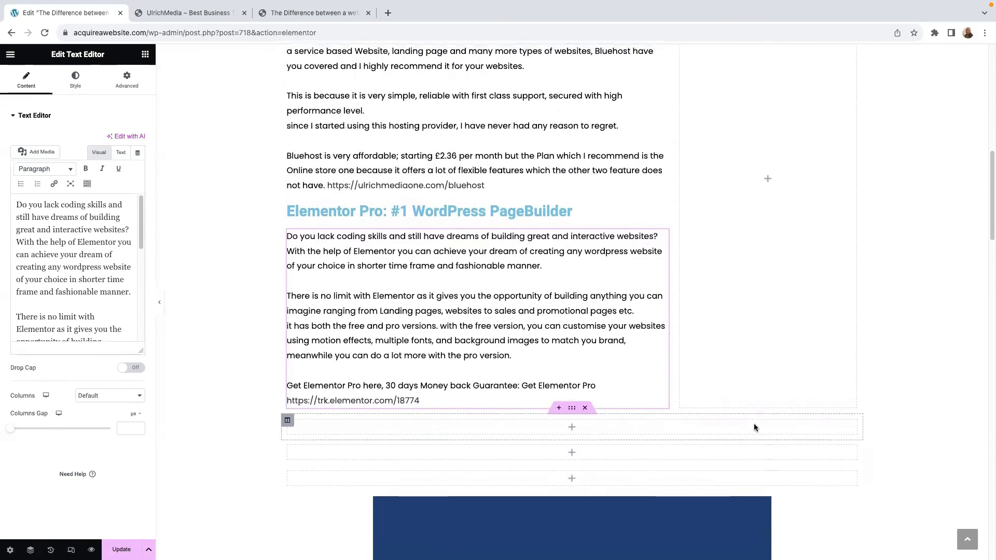
{"action": "scroll", "coordinate": [740, 418], "scroll_direction": "up", "scroll_amount": 2}
{"action": "scroll", "coordinate": [518, 248], "scroll_direction": "down", "scroll_amount": 7}
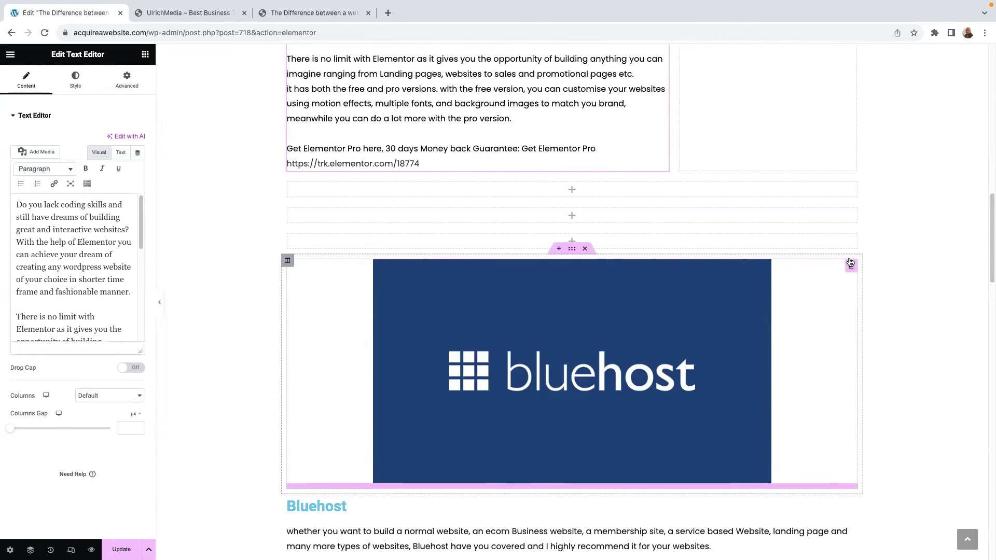
{"action": "left_click_drag", "start_coordinate": [829, 262], "coordinate": [555, 152]}
{"action": "scroll", "coordinate": [496, 271], "scroll_direction": "up", "scroll_amount": 5}
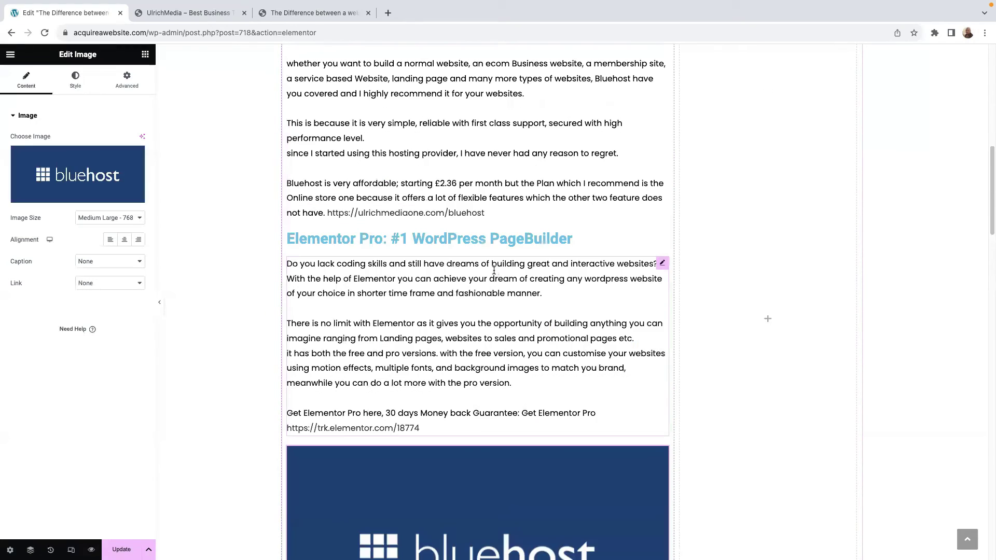
Move the Bluehost heading, its description and the "Life is Beautiful" blockquote into the wide first column, below the bluehost image.
{"action": "scroll", "coordinate": [529, 315], "scroll_direction": "down", "scroll_amount": 5}
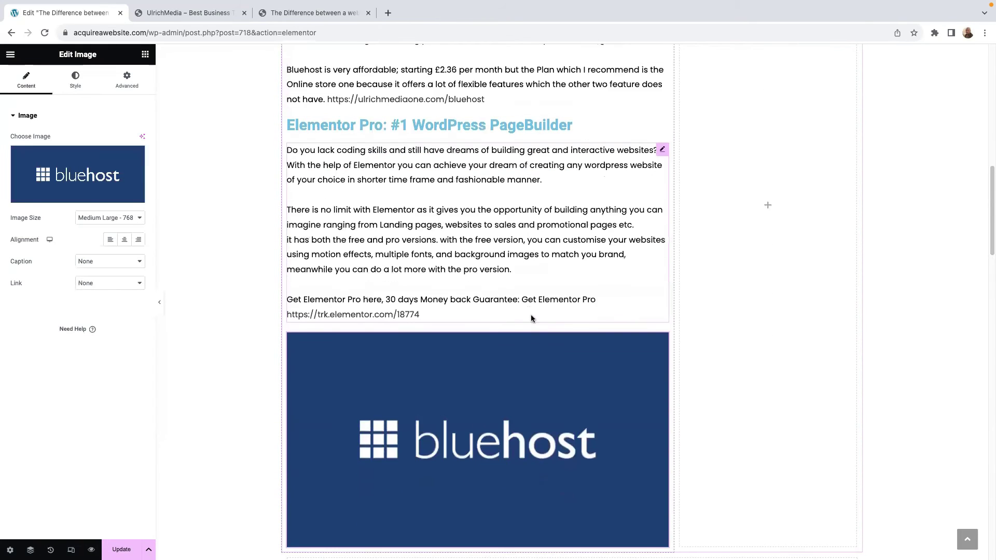
{"action": "scroll", "coordinate": [535, 315], "scroll_direction": "down", "scroll_amount": 3}
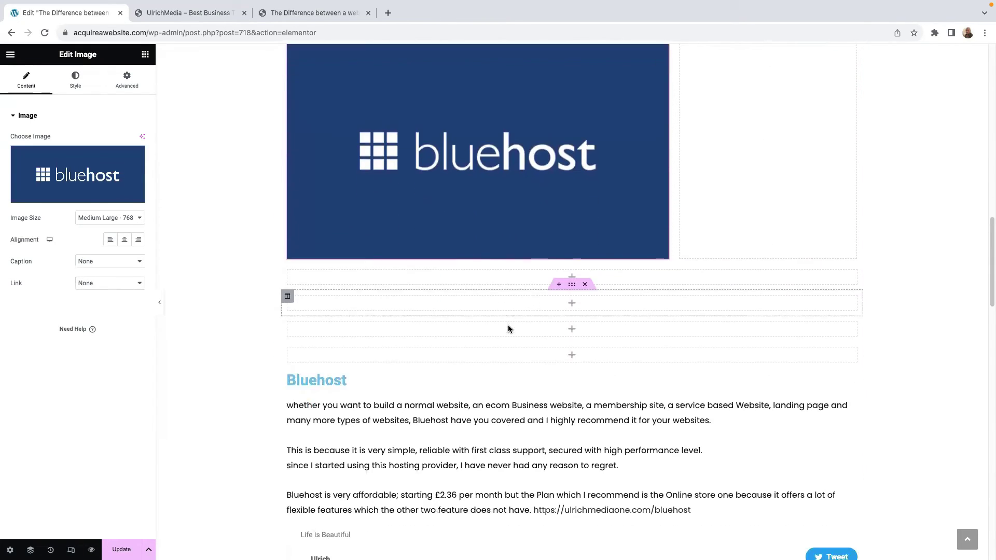
{"action": "mouse_move", "coordinate": [851, 336]}
{"action": "left_mouse_down"}
{"action": "mouse_move", "coordinate": [645, 211]}
{"action": "mouse_move", "coordinate": [611, 208]}
{"action": "left_mouse_up"}
{"action": "scroll", "coordinate": [648, 259], "scroll_direction": "down", "scroll_amount": 3}
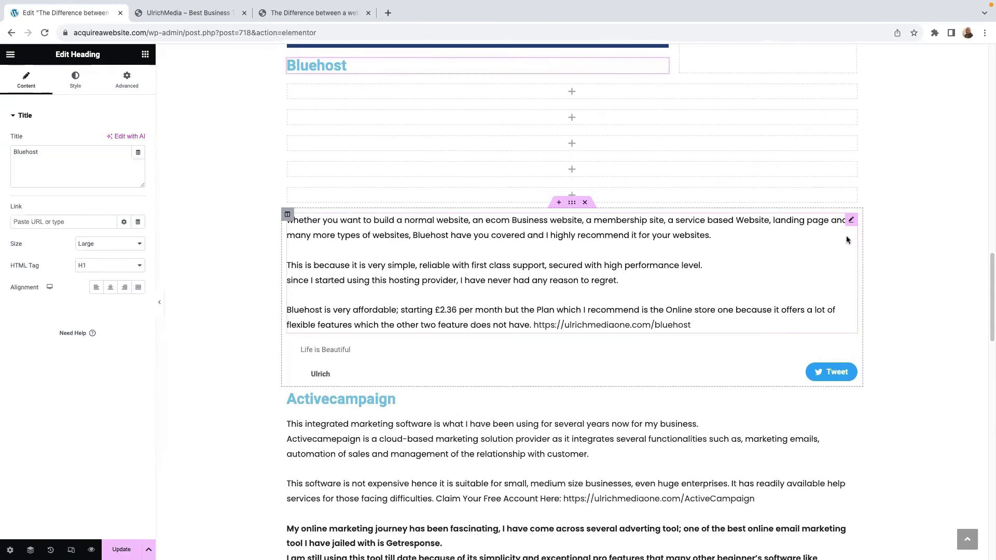
{"action": "left_click_drag", "start_coordinate": [852, 222], "coordinate": [609, 70]}
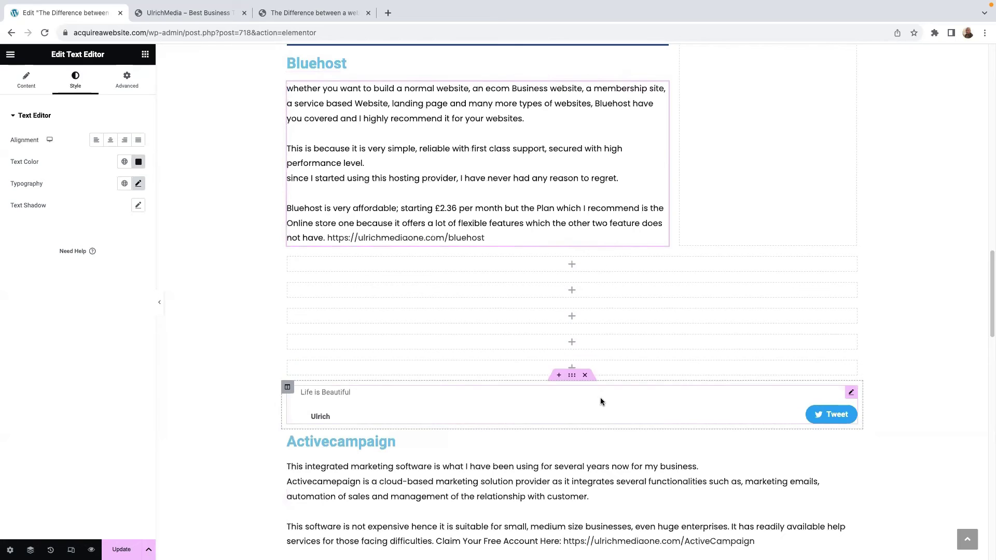
{"action": "mouse_move", "coordinate": [851, 392]}
{"action": "left_mouse_down"}
{"action": "mouse_move", "coordinate": [715, 268]}
{"action": "mouse_move", "coordinate": [638, 241]}
{"action": "left_mouse_up"}
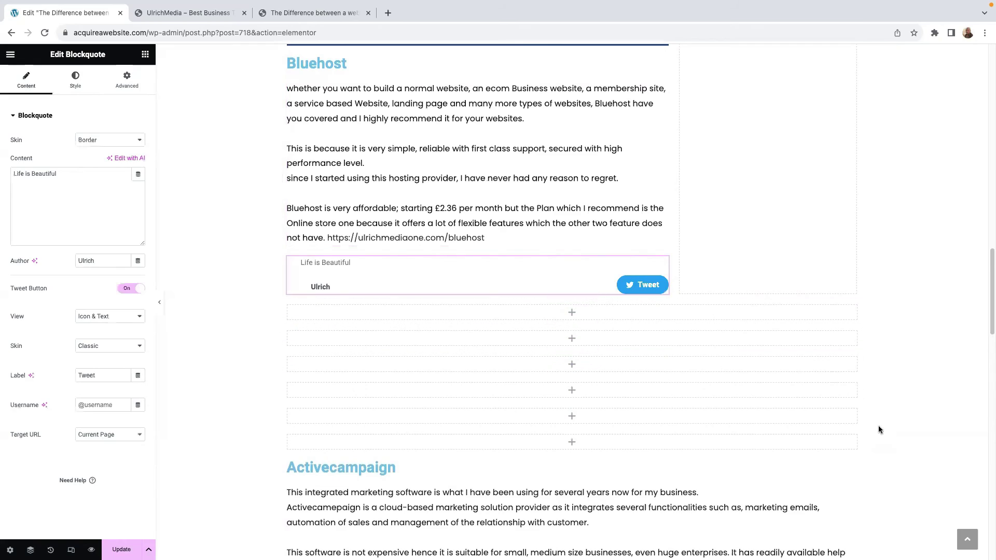
Delete five of the empty leftover sections between the blockquote and the Activecampaign heading.
{"action": "scroll", "coordinate": [822, 440], "scroll_direction": "down", "scroll_amount": 2}
{"action": "scroll", "coordinate": [810, 437], "scroll_direction": "up", "scroll_amount": 15}
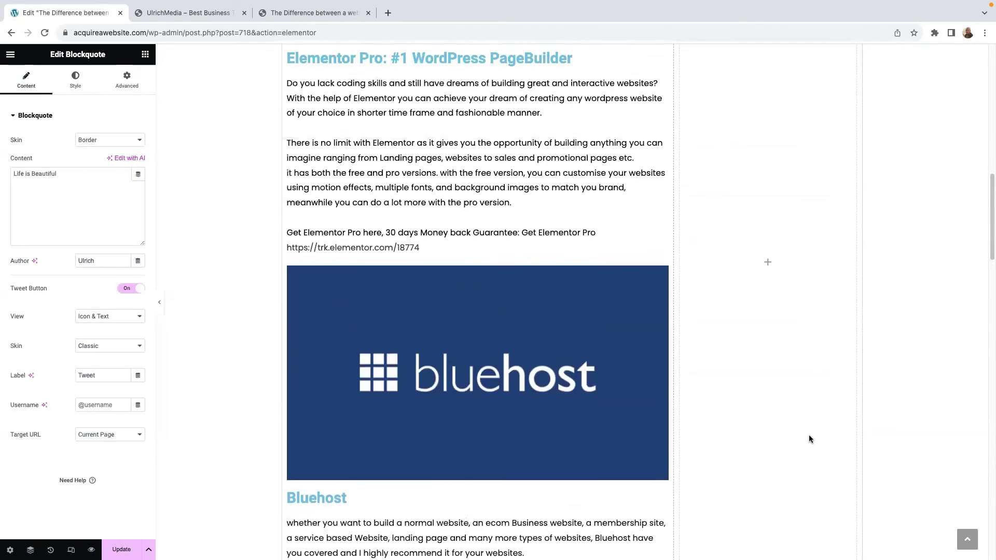
{"action": "scroll", "coordinate": [793, 432], "scroll_direction": "up", "scroll_amount": 4}
{"action": "scroll", "coordinate": [716, 413], "scroll_direction": "down", "scroll_amount": 15}
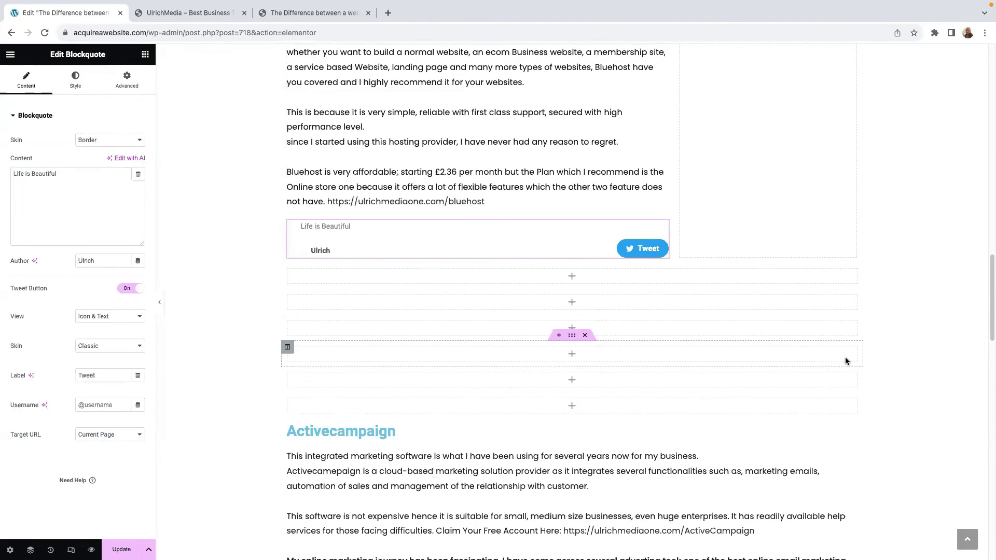
{"action": "left_click", "coordinate": [586, 336]}
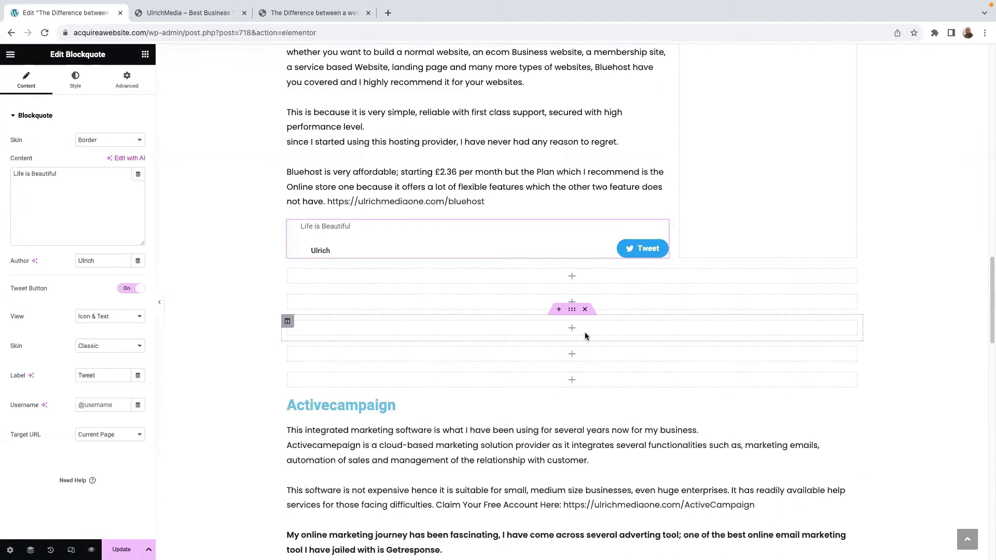
{"action": "left_click", "coordinate": [584, 310]}
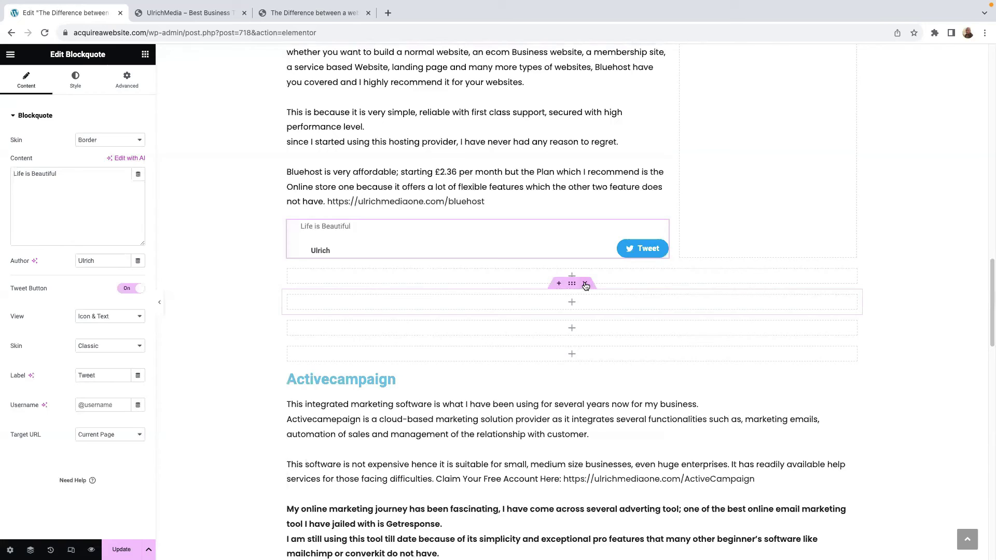
{"action": "left_click", "coordinate": [585, 284]}
{"action": "left_click", "coordinate": [584, 283]}
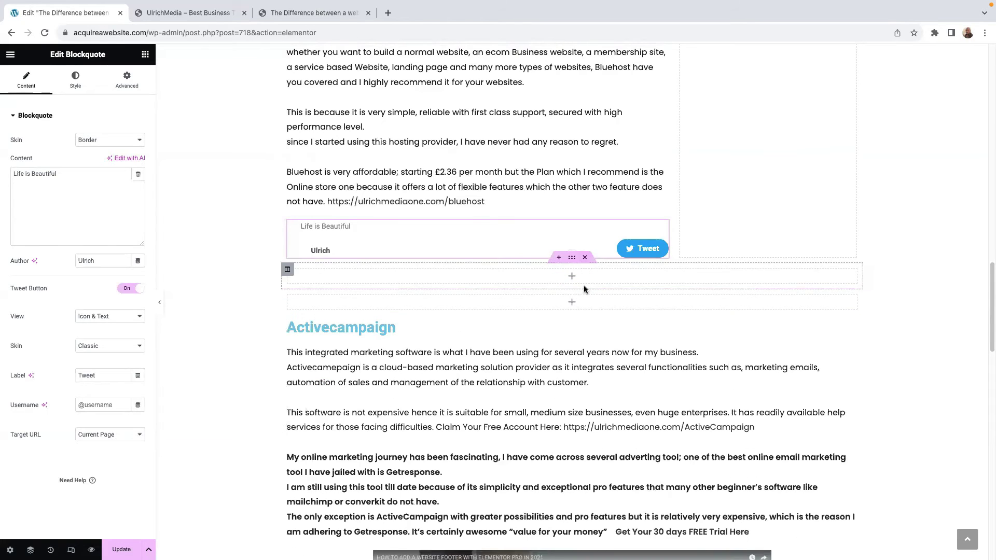
{"action": "left_click", "coordinate": [584, 283]}
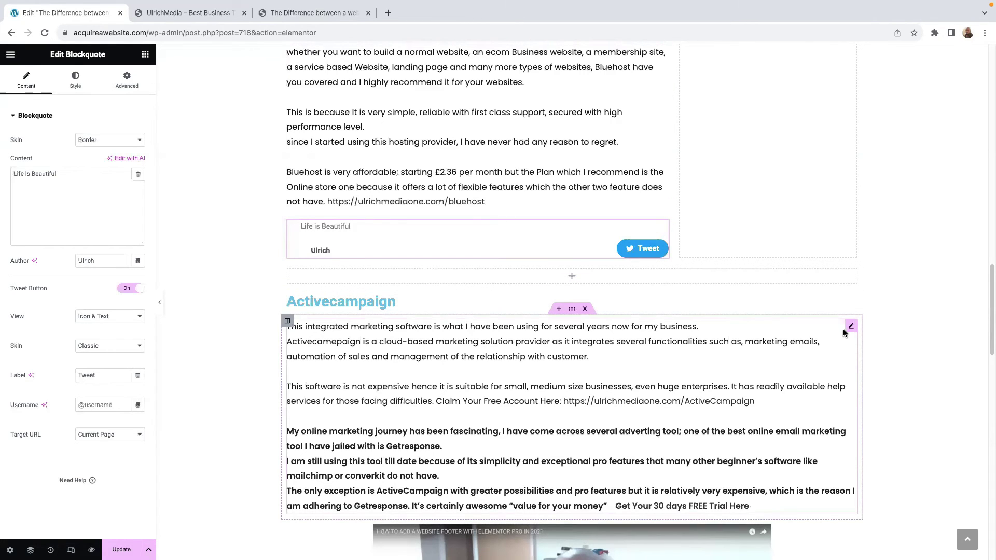
Move the Activecampaign heading and its description into the wide first column, below the blockquote.
{"action": "left_click_drag", "start_coordinate": [851, 303], "coordinate": [583, 254]}
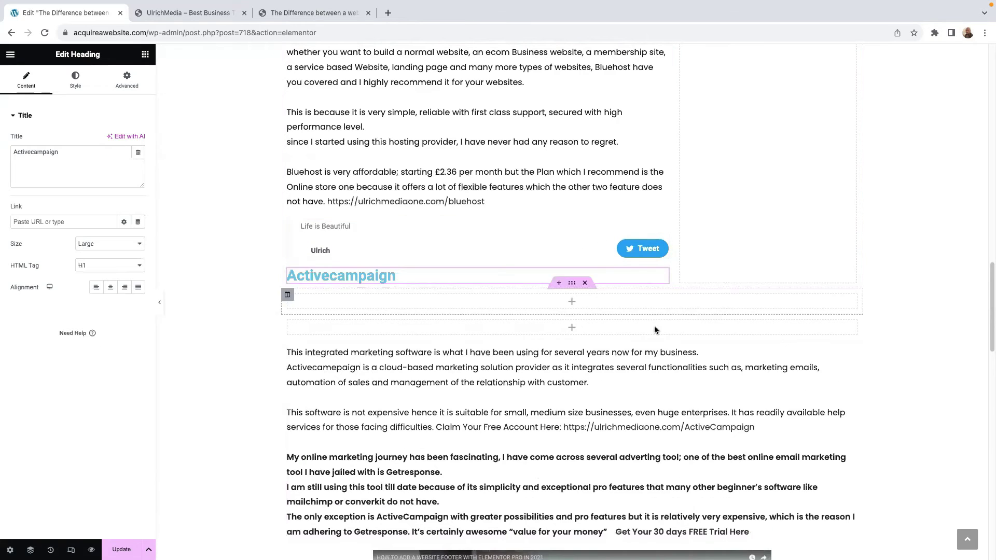
{"action": "scroll", "coordinate": [726, 296], "scroll_direction": "down", "scroll_amount": 2}
{"action": "left_click_drag", "start_coordinate": [851, 279], "coordinate": [509, 202]}
{"action": "left_click", "coordinate": [494, 214]}
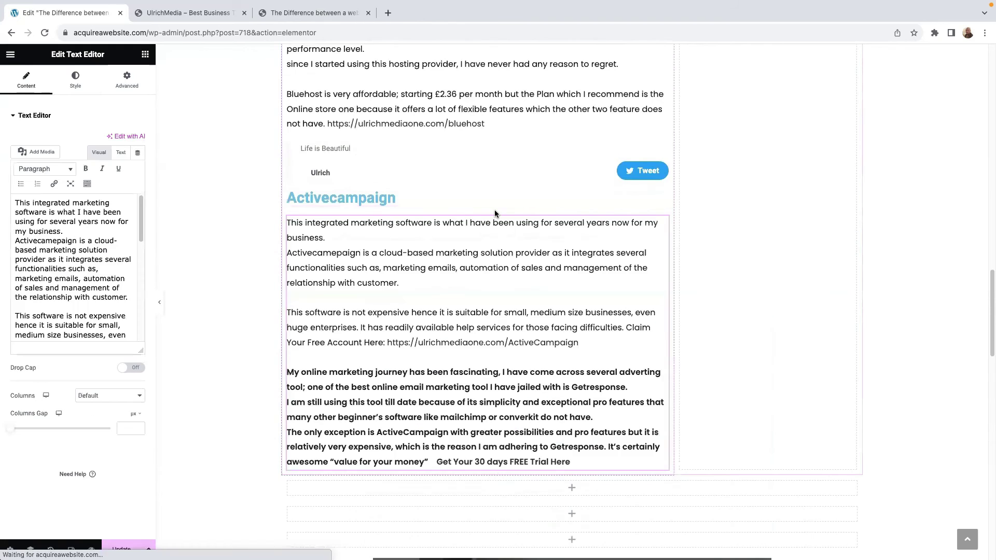
Check the content in the wide first column, and move the closing video screenshot image below the Activecampaign text.
{"action": "scroll", "coordinate": [537, 328], "scroll_direction": "down", "scroll_amount": 2}
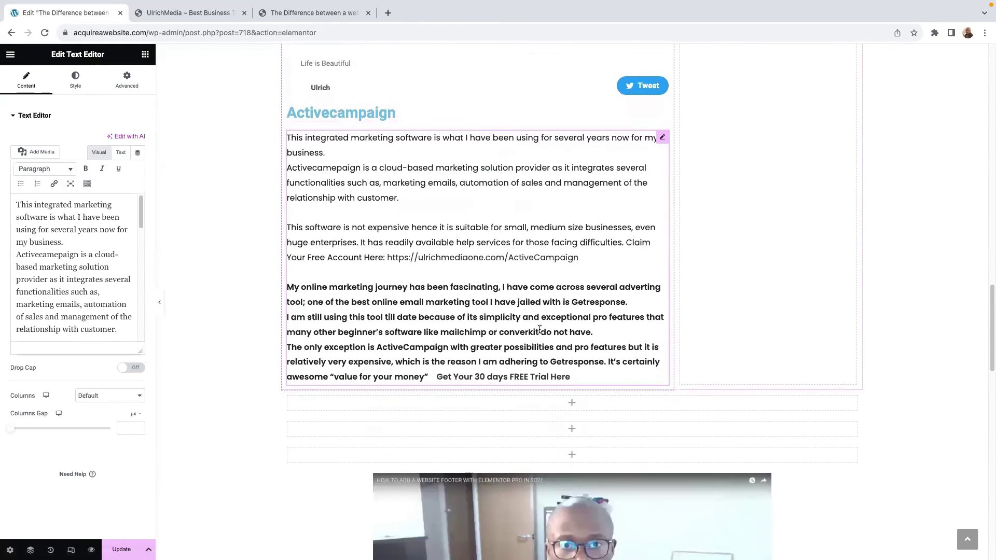
{"action": "scroll", "coordinate": [539, 330], "scroll_direction": "up", "scroll_amount": 10}
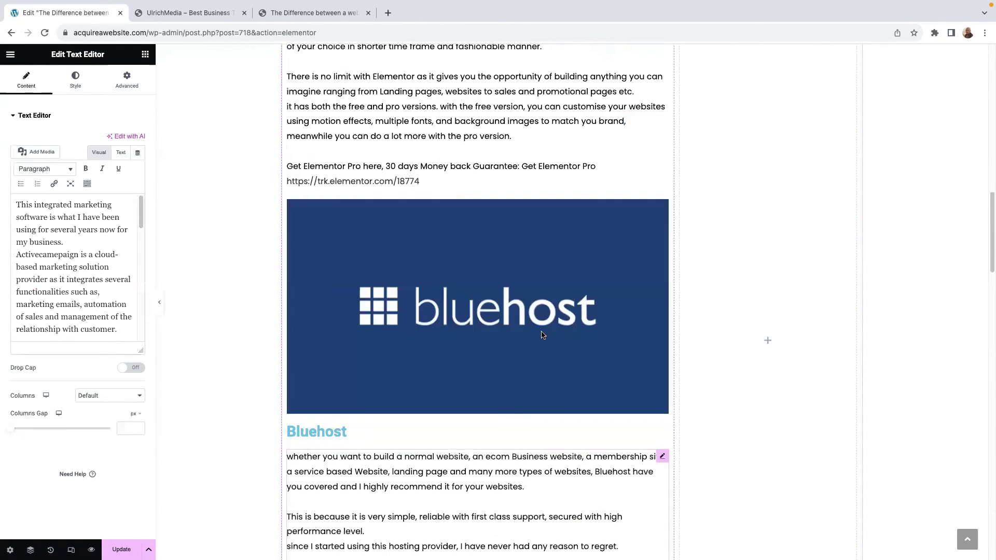
{"action": "scroll", "coordinate": [543, 336], "scroll_direction": "up", "scroll_amount": 9}
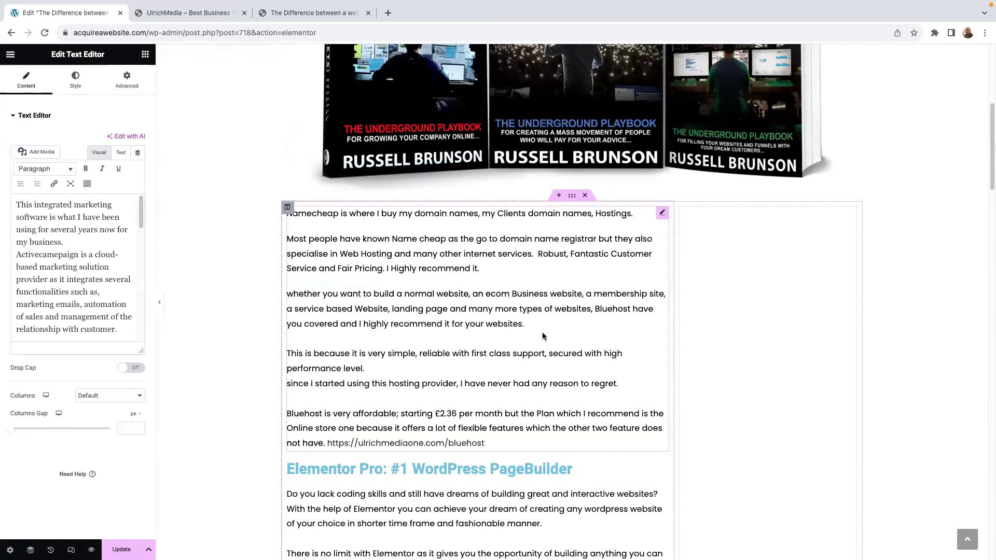
{"action": "scroll", "coordinate": [543, 335], "scroll_direction": "down", "scroll_amount": 13}
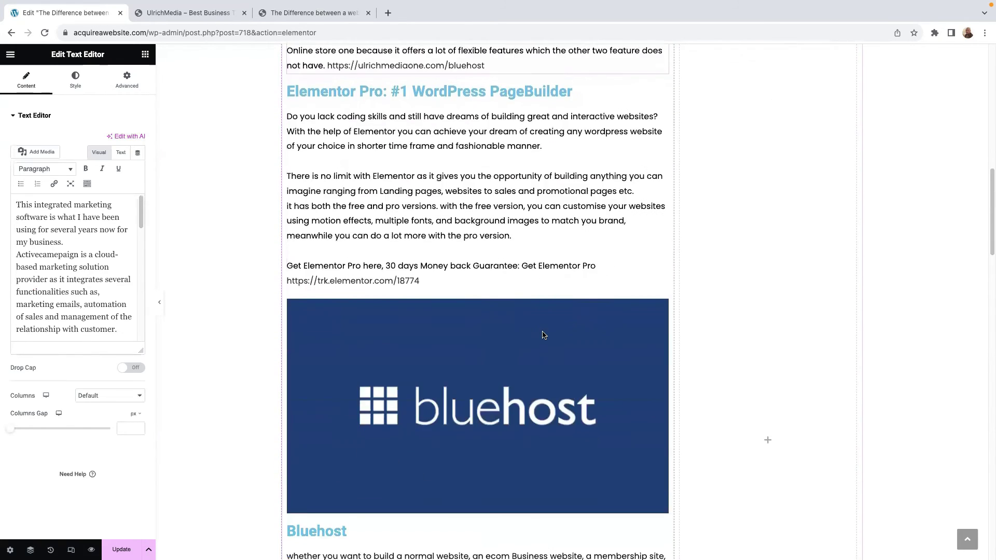
{"action": "scroll", "coordinate": [542, 334], "scroll_direction": "down", "scroll_amount": 8}
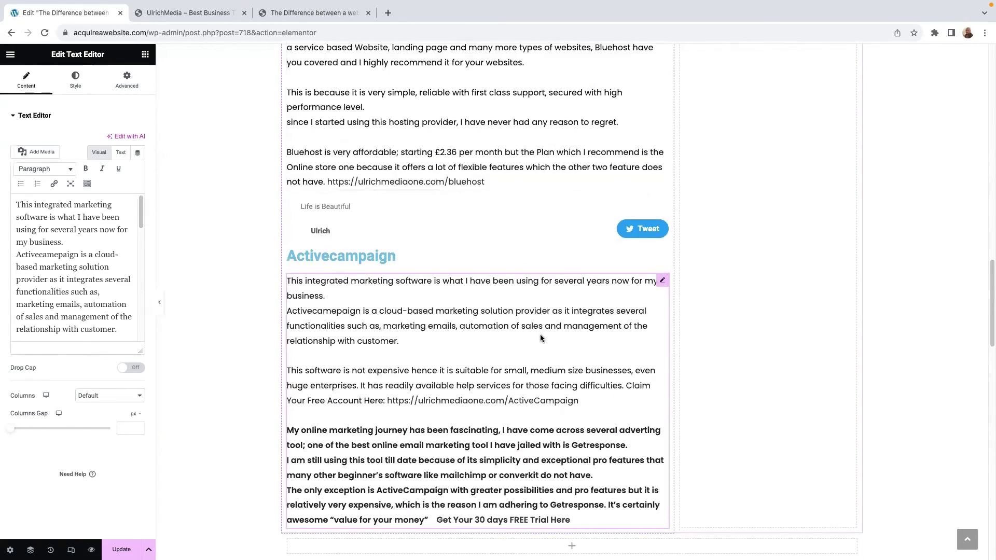
{"action": "scroll", "coordinate": [695, 352], "scroll_direction": "down", "scroll_amount": 2}
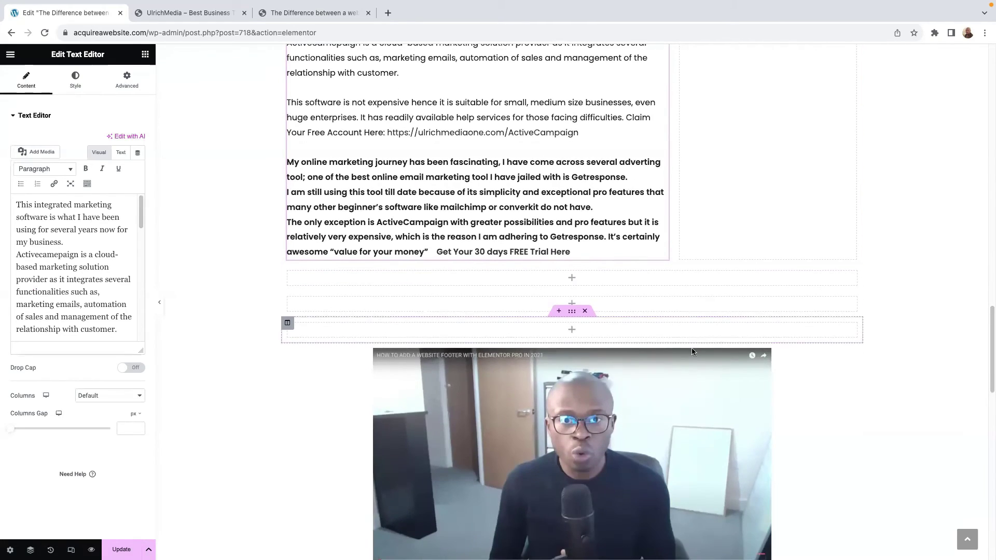
{"action": "left_click_drag", "start_coordinate": [851, 355], "coordinate": [625, 248]}
Delete three of the empty leftover sections below the two-column section.
{"action": "scroll", "coordinate": [674, 340], "scroll_direction": "down", "scroll_amount": 6}
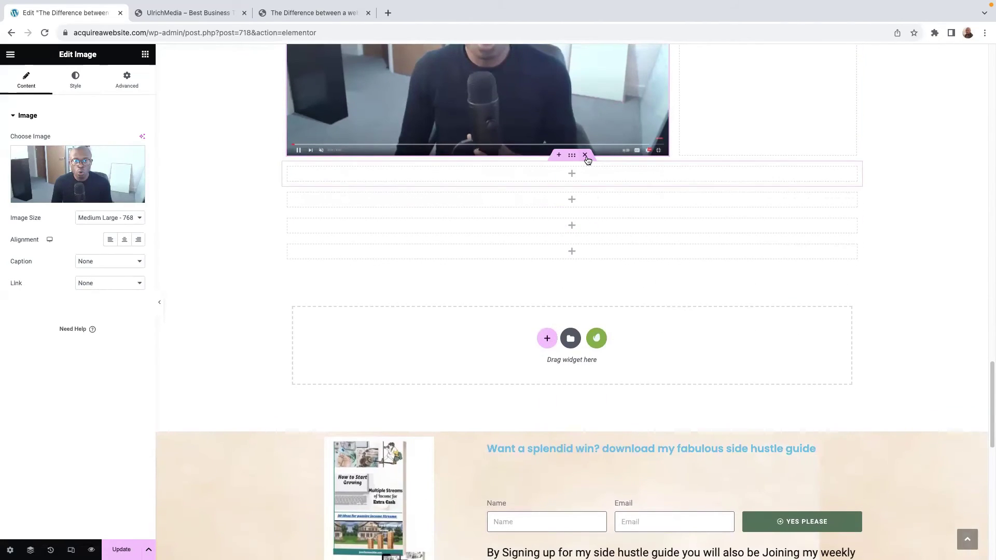
{"action": "left_click", "coordinate": [586, 155]}
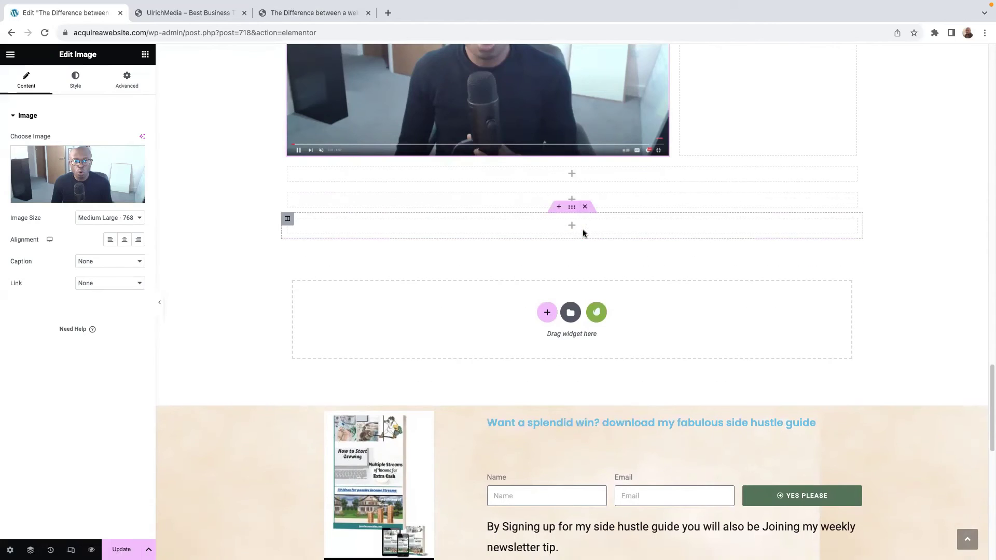
{"action": "left_click", "coordinate": [585, 206]}
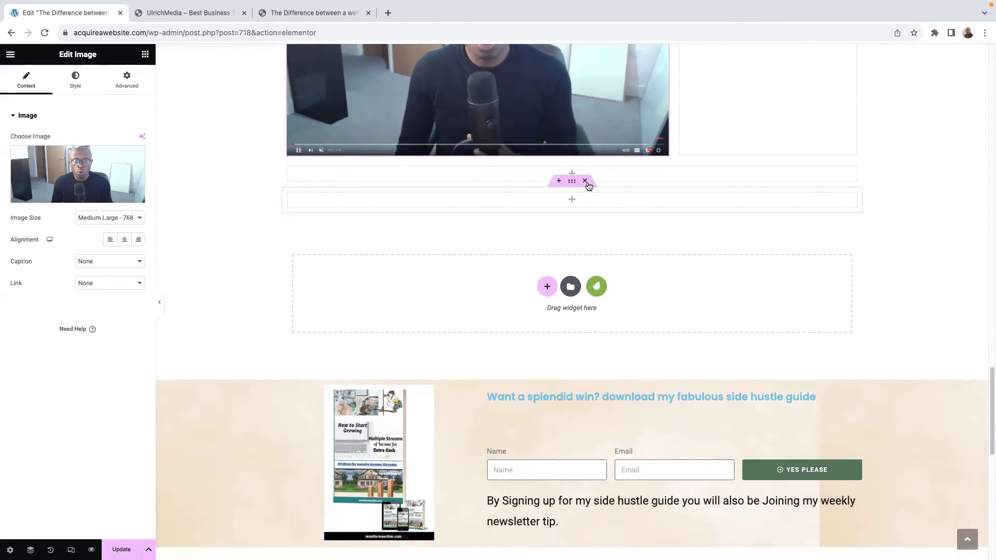
{"action": "left_click", "coordinate": [586, 180]}
Add a Heading widget to the empty narrow sidebar column.
{"action": "scroll", "coordinate": [584, 223], "scroll_direction": "up", "scroll_amount": 5}
{"action": "scroll", "coordinate": [590, 239], "scroll_direction": "up", "scroll_amount": 20}
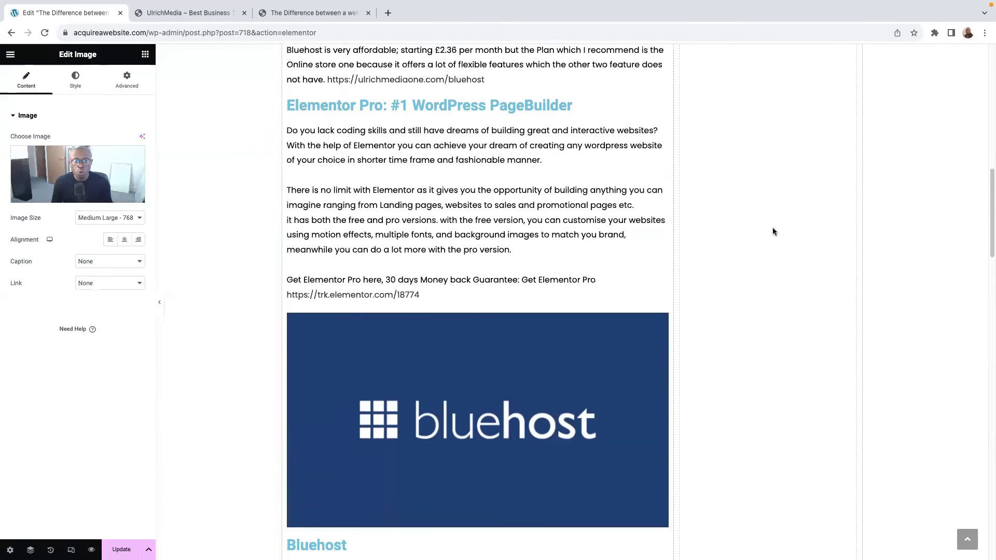
{"action": "scroll", "coordinate": [773, 231], "scroll_direction": "up", "scroll_amount": 5}
{"action": "scroll", "coordinate": [775, 354], "scroll_direction": "down", "scroll_amount": 9}
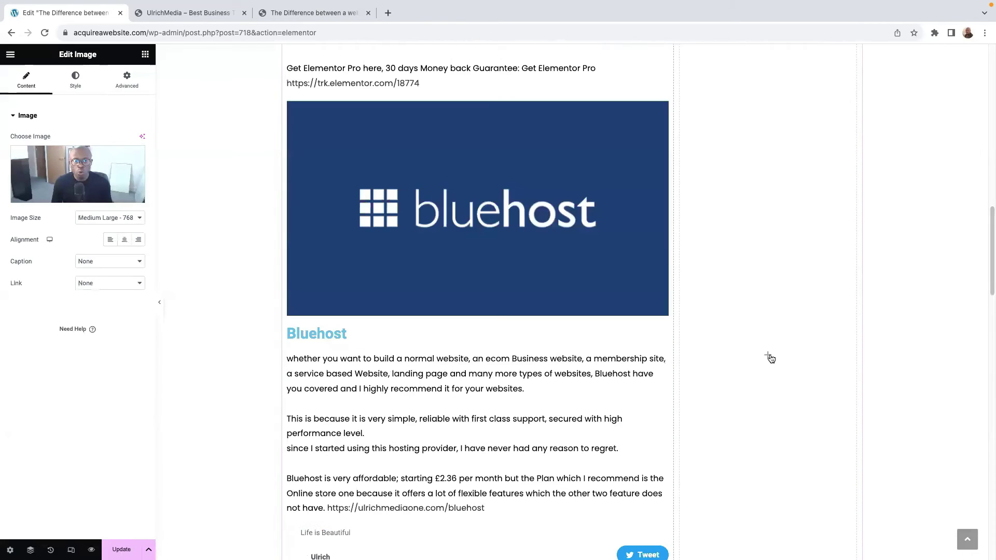
{"action": "left_click", "coordinate": [769, 355]}
{"action": "scroll", "coordinate": [769, 355], "scroll_direction": "up", "scroll_amount": 4}
{"action": "left_click_drag", "start_coordinate": [113, 216], "coordinate": [794, 520]}
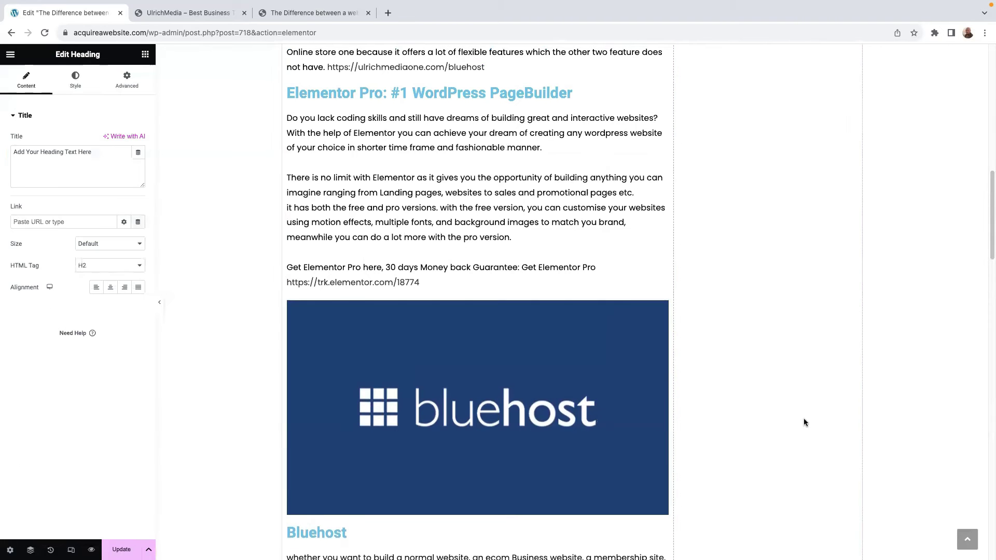
Clear the placeholder title of the new heading in the narrow sidebar column.
{"action": "scroll", "coordinate": [802, 399], "scroll_direction": "down", "scroll_amount": 15}
{"action": "scroll", "coordinate": [801, 398], "scroll_direction": "up", "scroll_amount": 15}
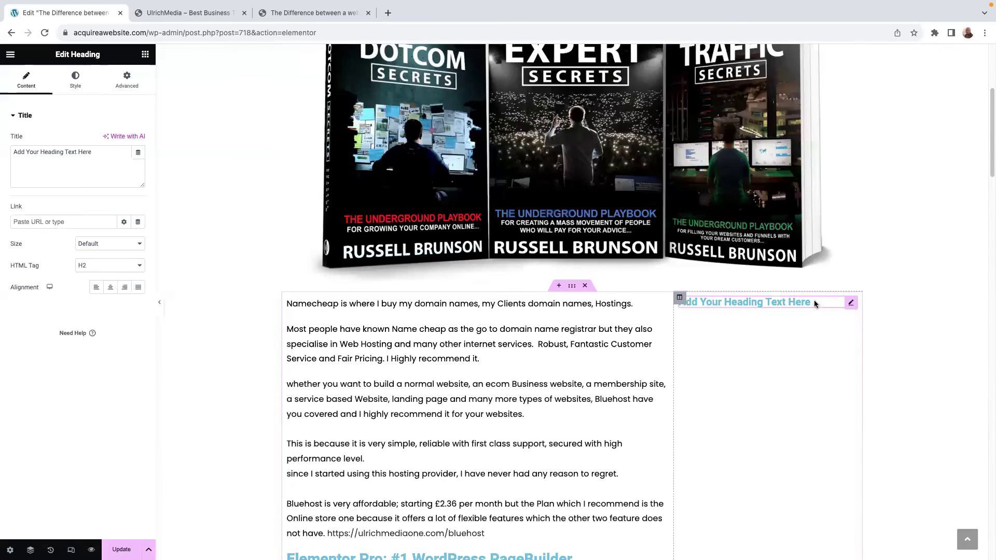
{"action": "left_click_drag", "start_coordinate": [813, 300], "coordinate": [681, 305]}
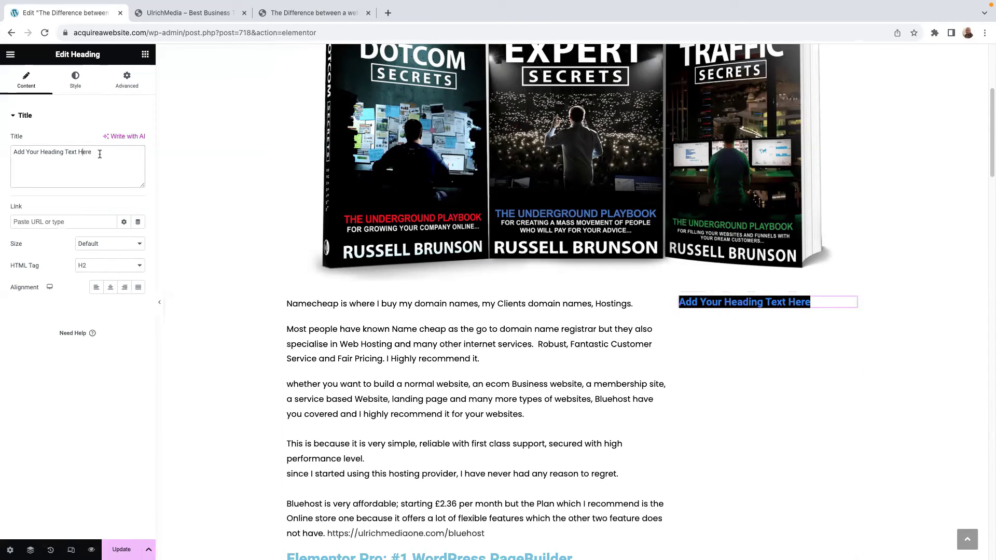
{"action": "left_click_drag", "start_coordinate": [98, 154], "coordinate": [2, 156]}
{"action": "key", "text": "BackSpace"}
Copy "Click Here to Buy Now" from the sidebar of the reference landing-page post and paste it as the sidebar heading's title.
{"action": "left_click", "coordinate": [189, 13]}
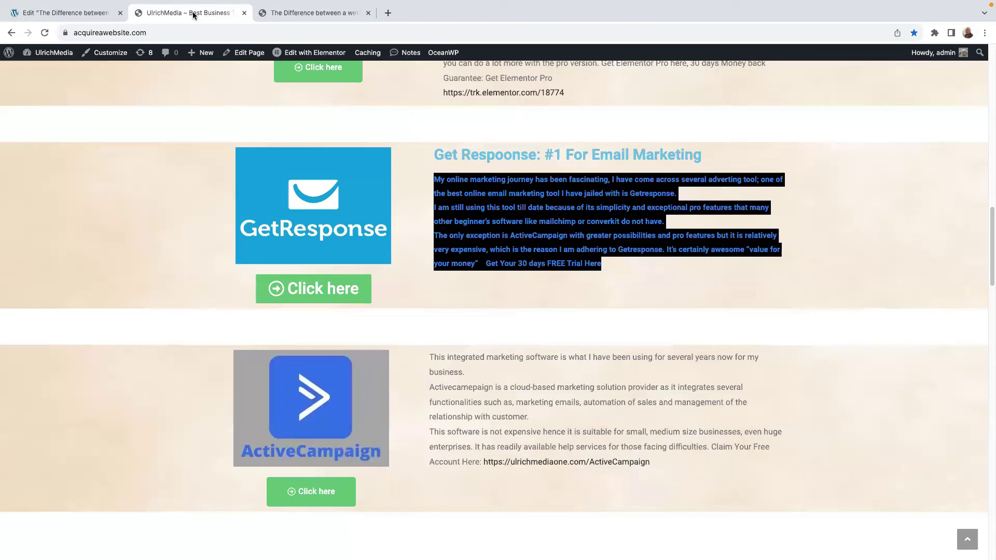
{"action": "left_click_drag", "start_coordinate": [289, 15], "coordinate": [189, 14]}
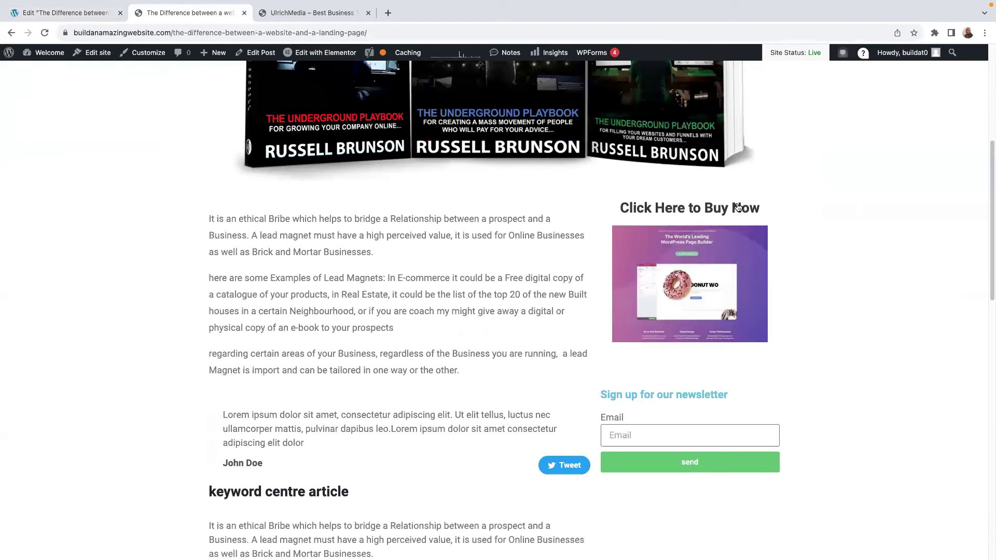
{"action": "left_click_drag", "start_coordinate": [761, 207], "coordinate": [624, 215]}
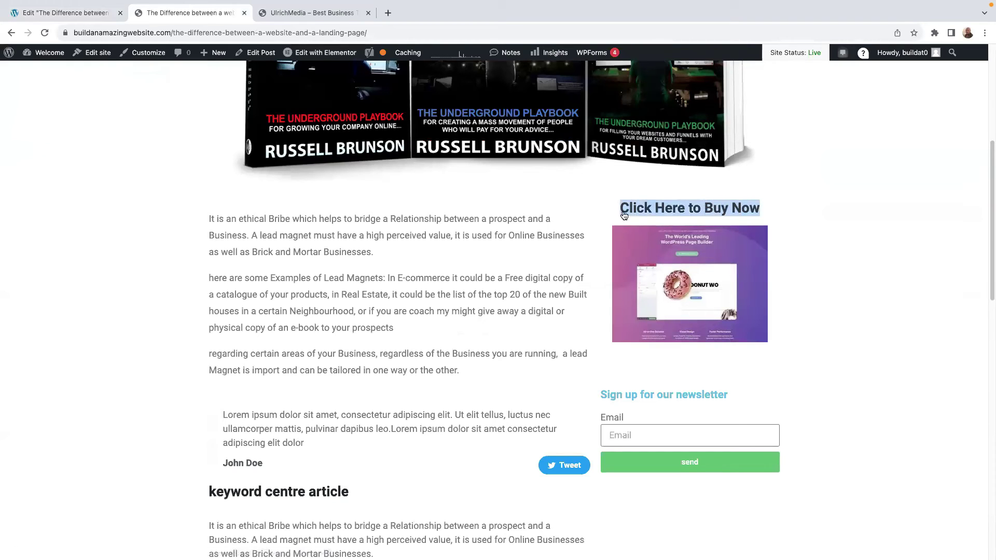
{"action": "right_click", "coordinate": [652, 208]}
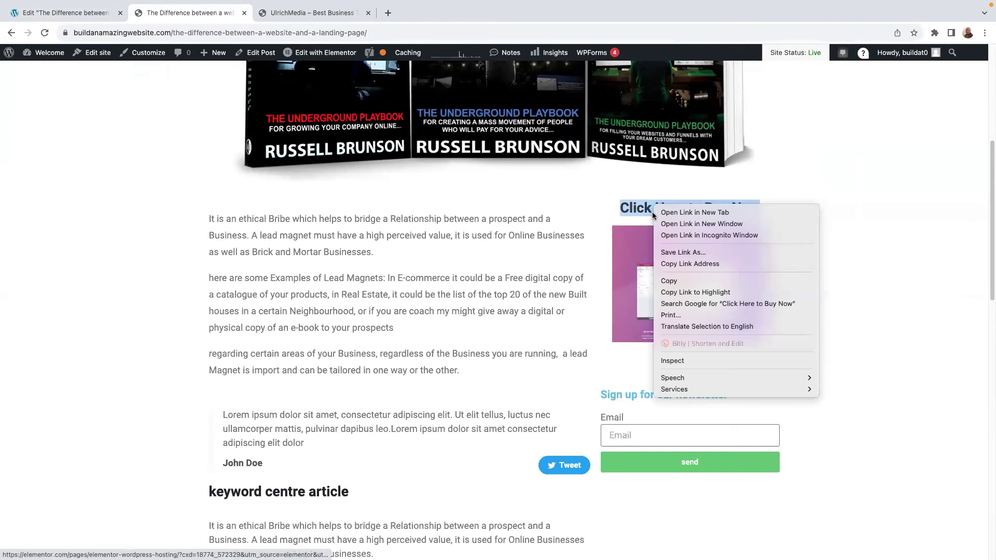
{"action": "left_click", "coordinate": [676, 282]}
{"action": "left_click", "coordinate": [41, 13]}
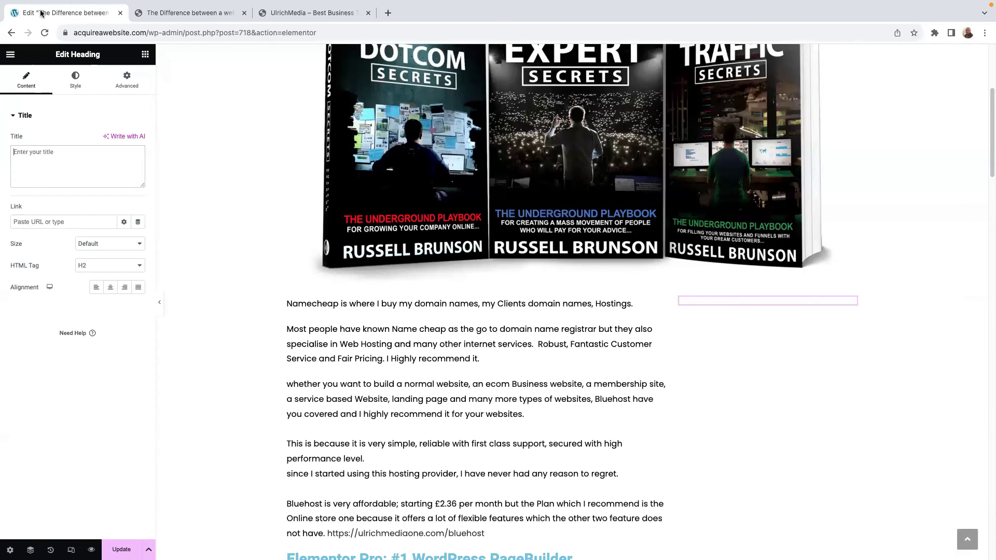
{"action": "right_click", "coordinate": [37, 157]}
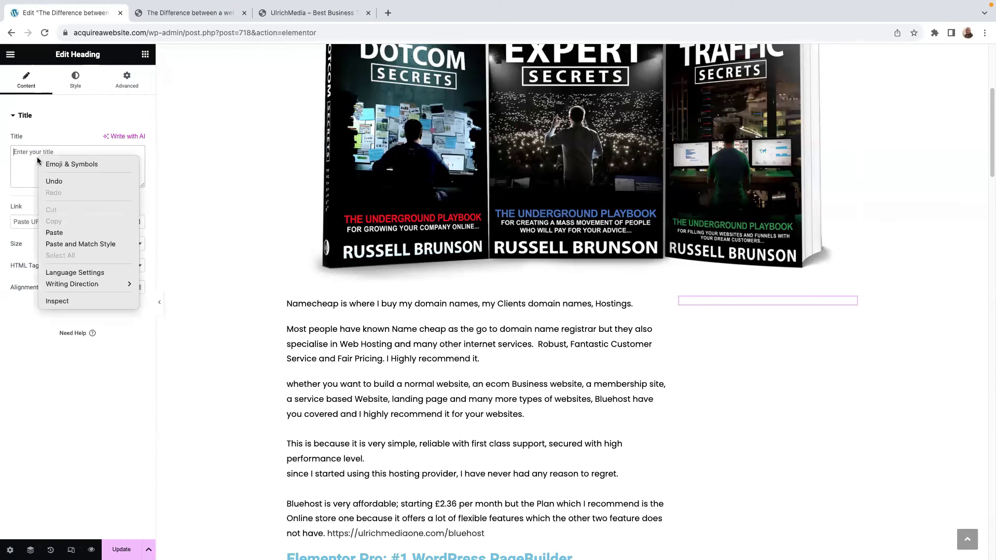
{"action": "left_click", "coordinate": [60, 232]}
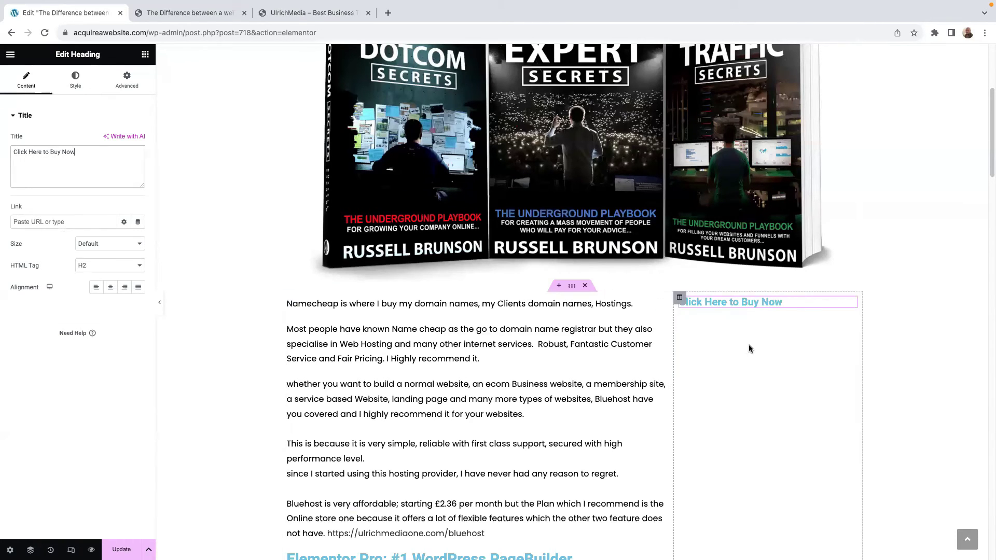
Set the sidebar heading's HTML tag to H1 and its font size to 28 px.
{"action": "left_click", "coordinate": [95, 265]}
{"action": "left_click", "coordinate": [96, 251]}
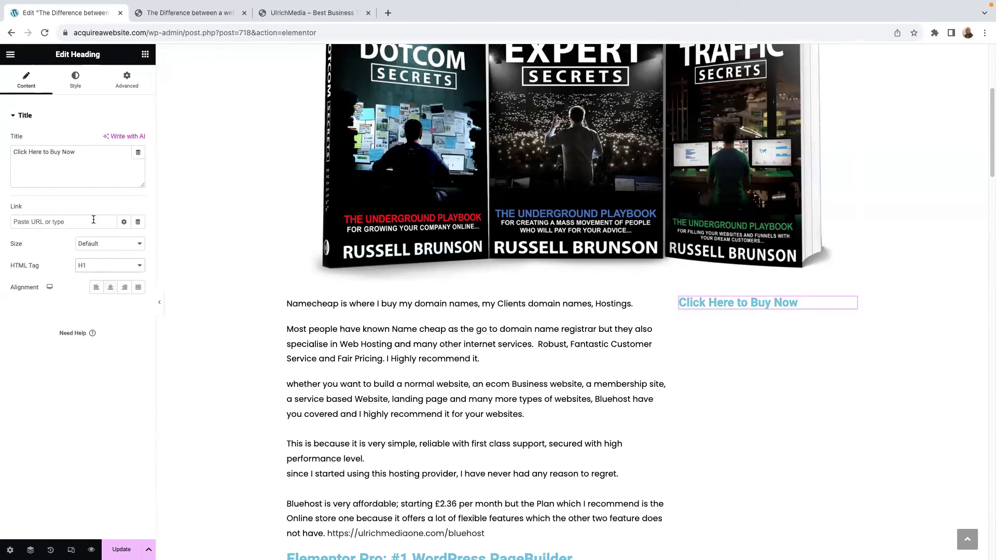
{"action": "left_click", "coordinate": [74, 78]}
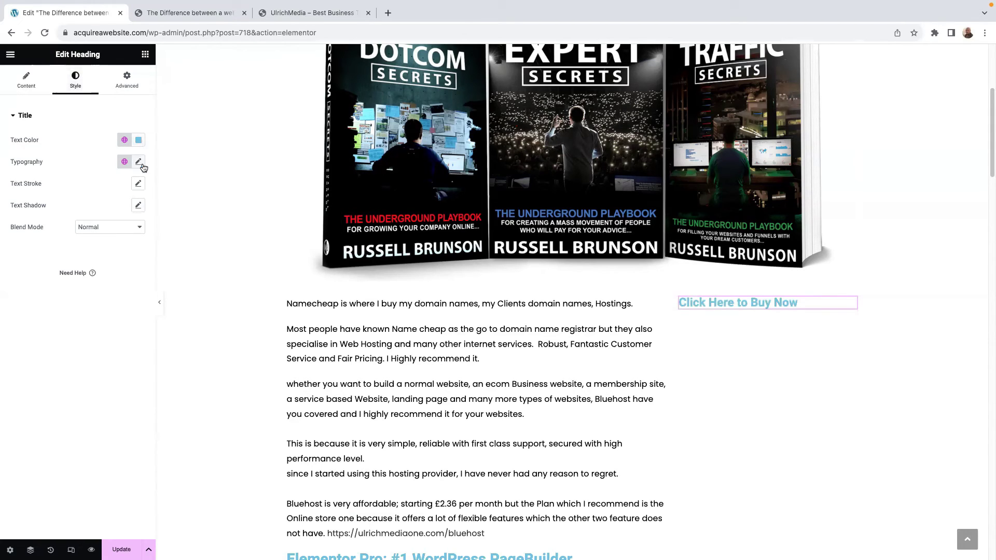
{"action": "left_click", "coordinate": [137, 162]}
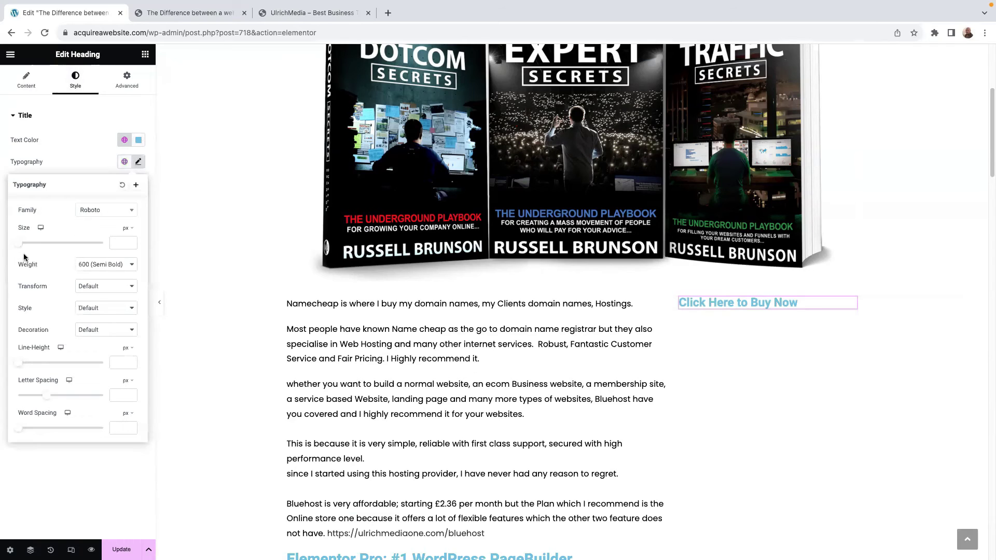
{"action": "left_click_drag", "start_coordinate": [20, 244], "coordinate": [30, 243]}
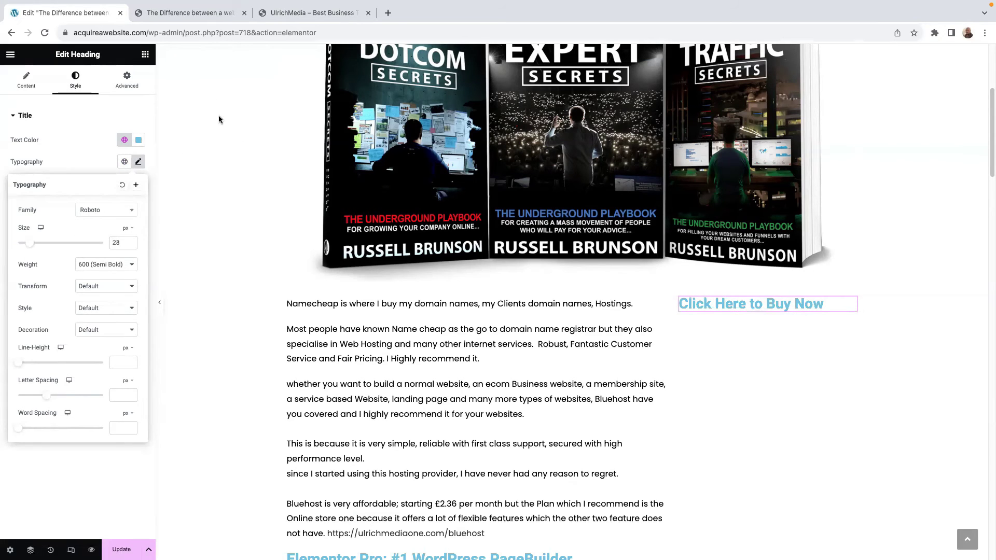
{"action": "left_click", "coordinate": [237, 134]}
Add an Image widget below the sidebar heading and insert The-worlds-Page-Builder.jpg from the media library.
{"action": "left_click", "coordinate": [179, 14]}
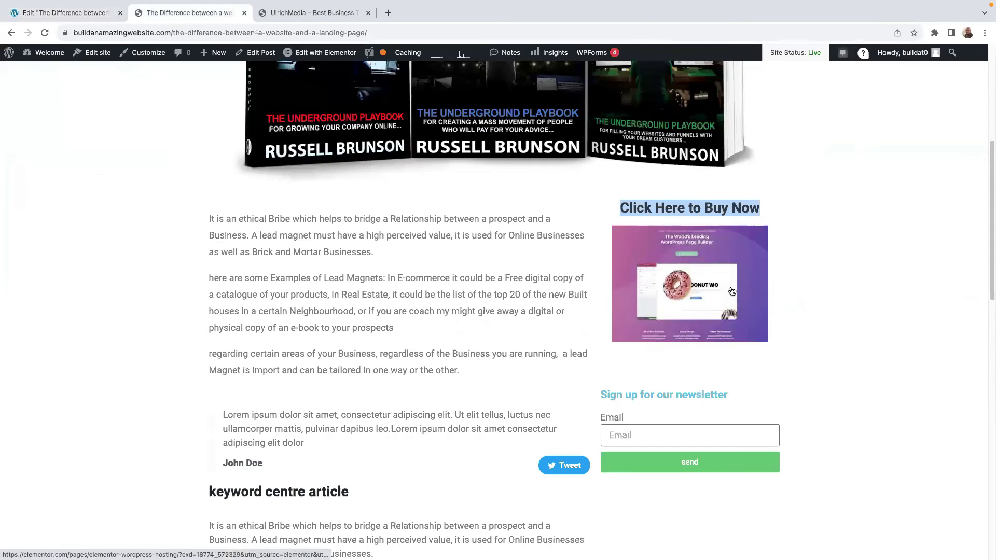
{"action": "left_click", "coordinate": [79, 14]}
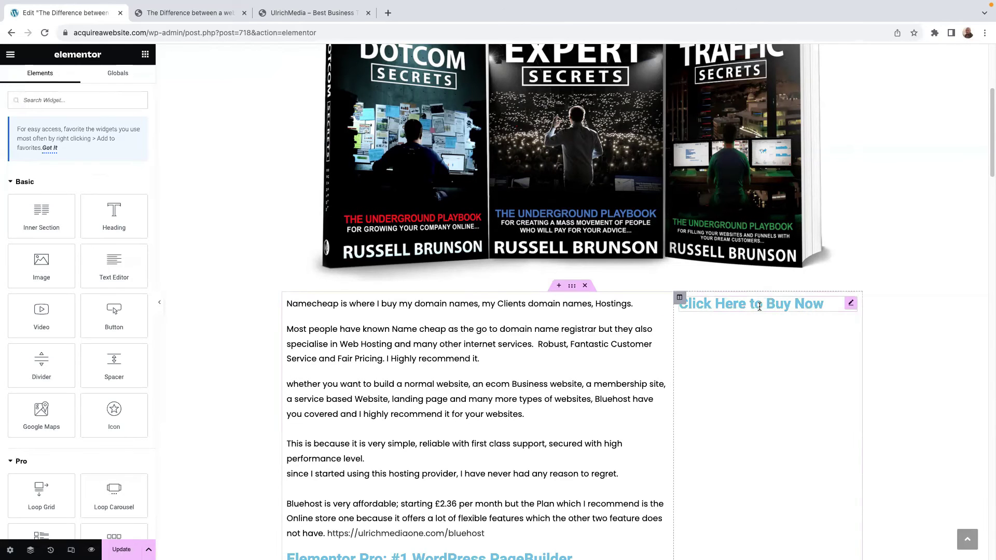
{"action": "left_click_drag", "start_coordinate": [41, 273], "coordinate": [783, 307]}
{"action": "left_click", "coordinate": [64, 160]}
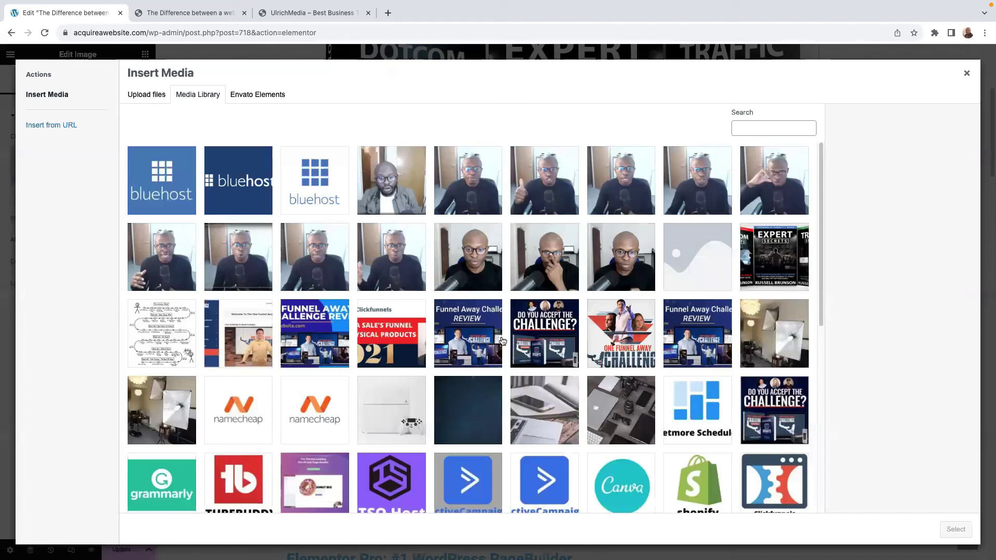
{"action": "scroll", "coordinate": [502, 341], "scroll_direction": "down", "scroll_amount": 7}
{"action": "scroll", "coordinate": [502, 340], "scroll_direction": "up", "scroll_amount": 4}
{"action": "left_click", "coordinate": [313, 344]}
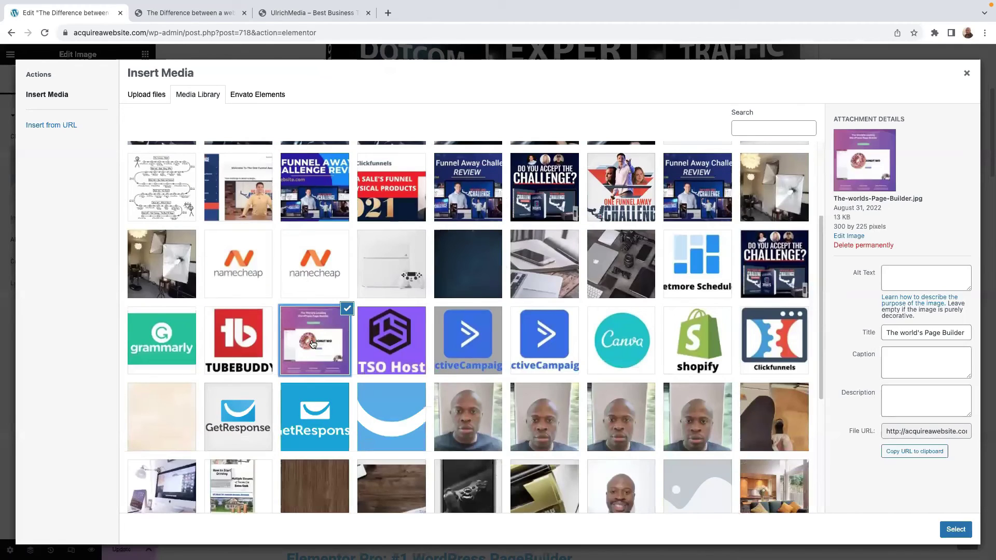
{"action": "left_click", "coordinate": [956, 529]}
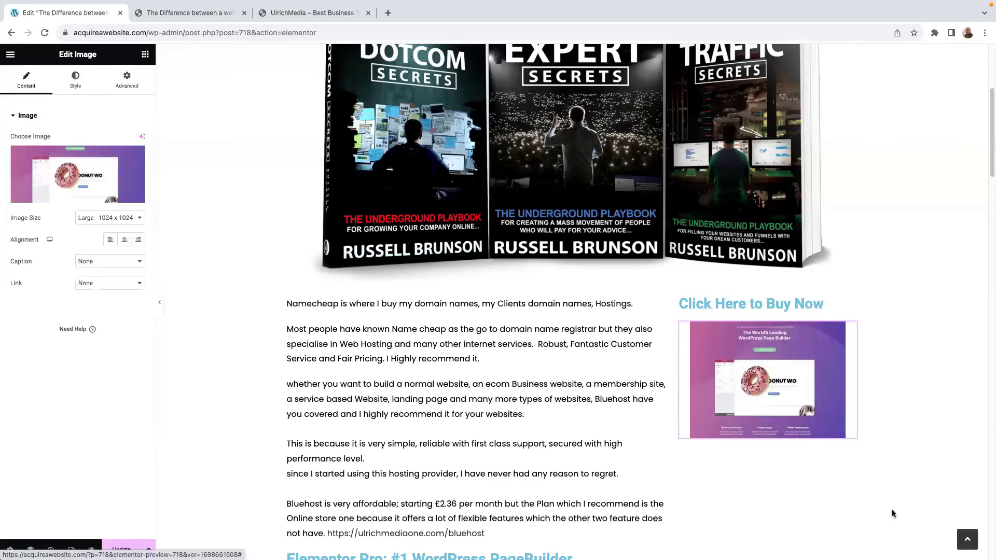
Add a Button widget below the page builder image in the sidebar column.
{"action": "scroll", "coordinate": [757, 363], "scroll_direction": "down", "scroll_amount": 3}
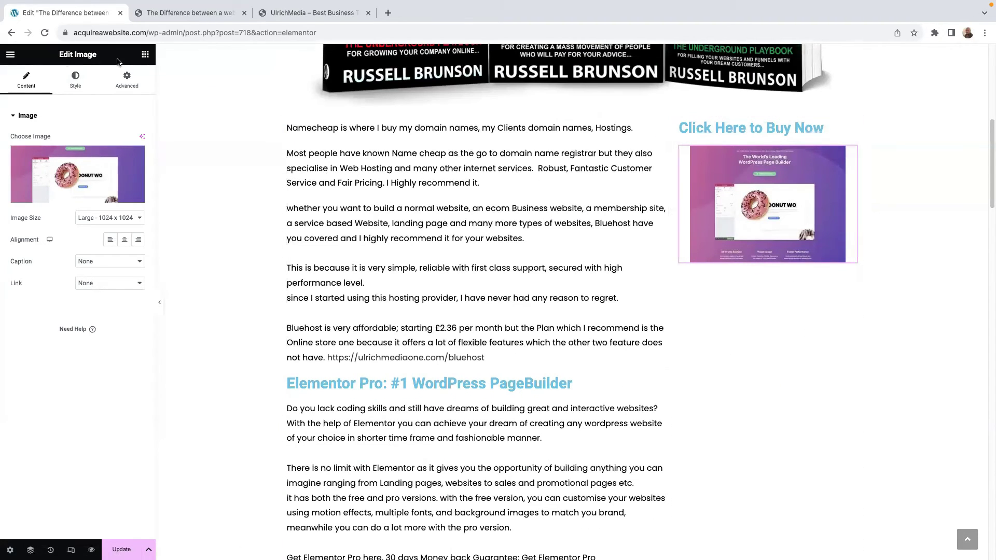
{"action": "left_click", "coordinate": [145, 54]}
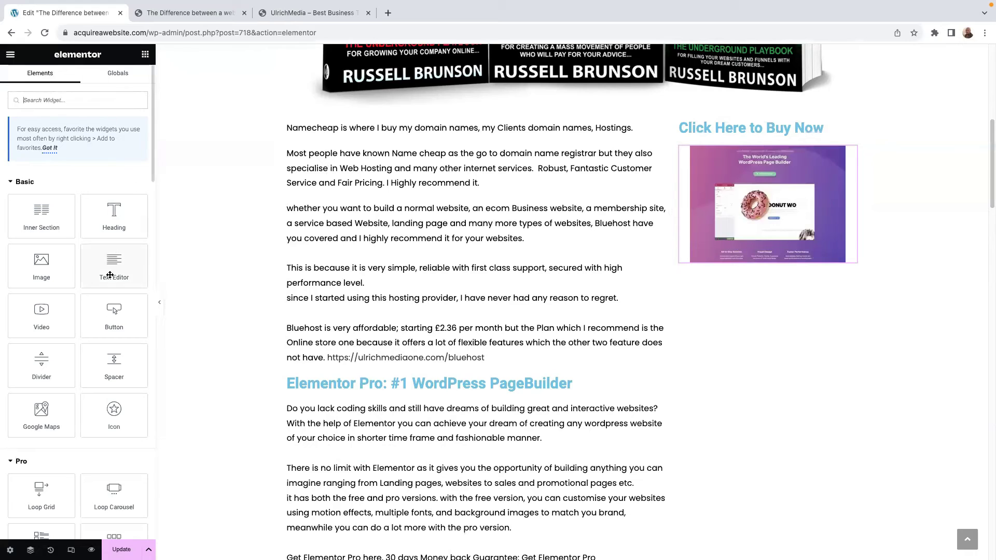
{"action": "left_click_drag", "start_coordinate": [113, 317], "coordinate": [754, 259]}
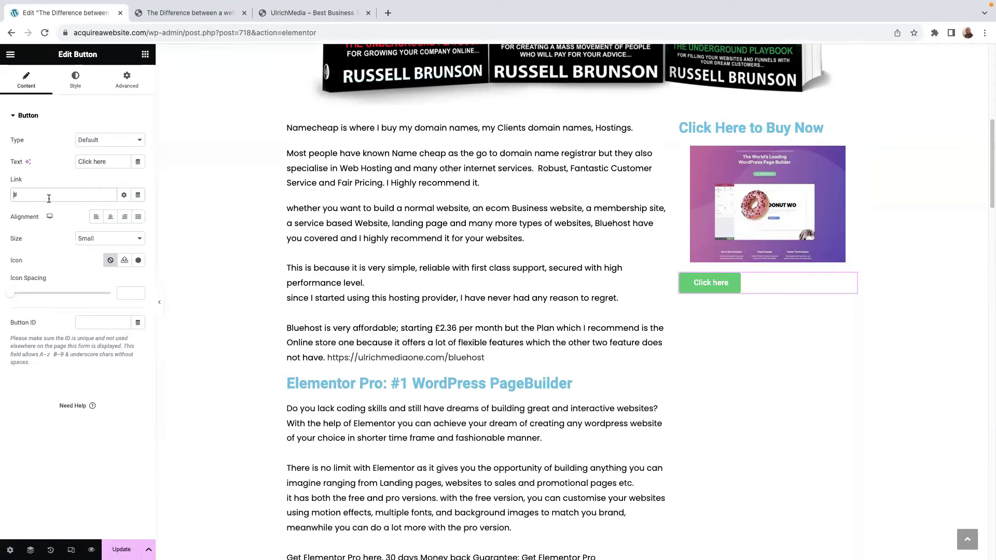
Replace the button's placeholder link with ulrichmedia1.com/elementor, copying the address from a new browser tab.
{"action": "key", "text": "BackSpace"}
{"action": "left_click", "coordinate": [388, 13]}
{"action": "type", "text": "ulri"}
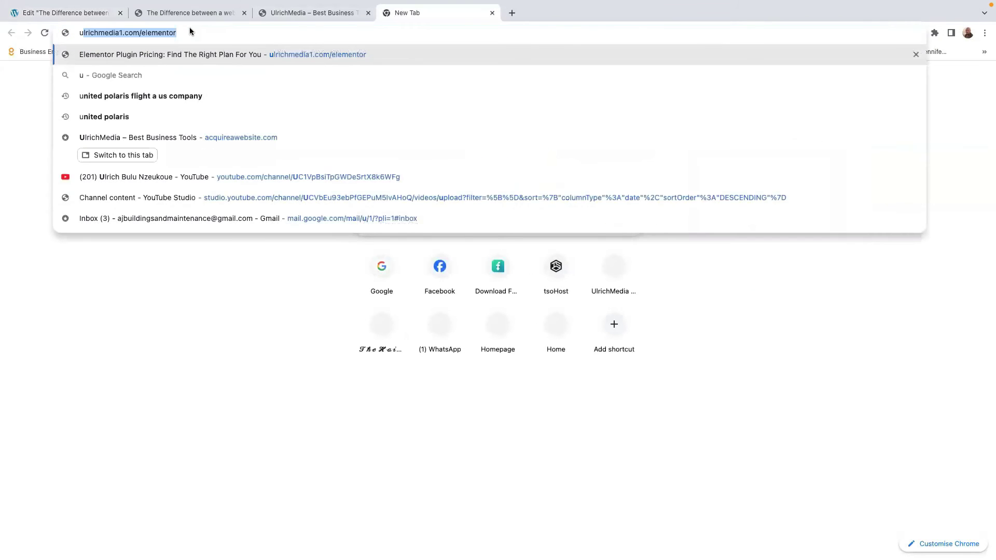
{"action": "type", "text": "chme"}
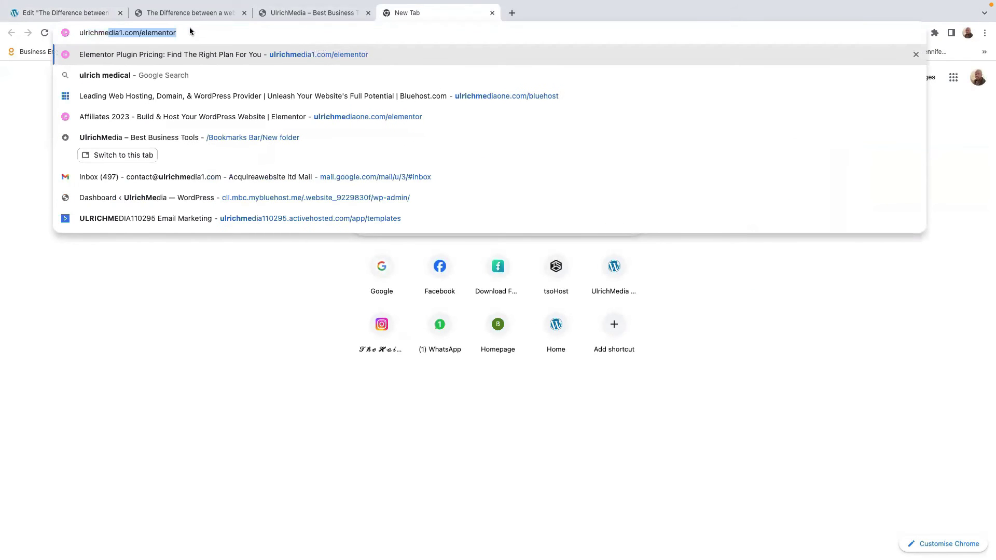
{"action": "key", "text": "Right"}
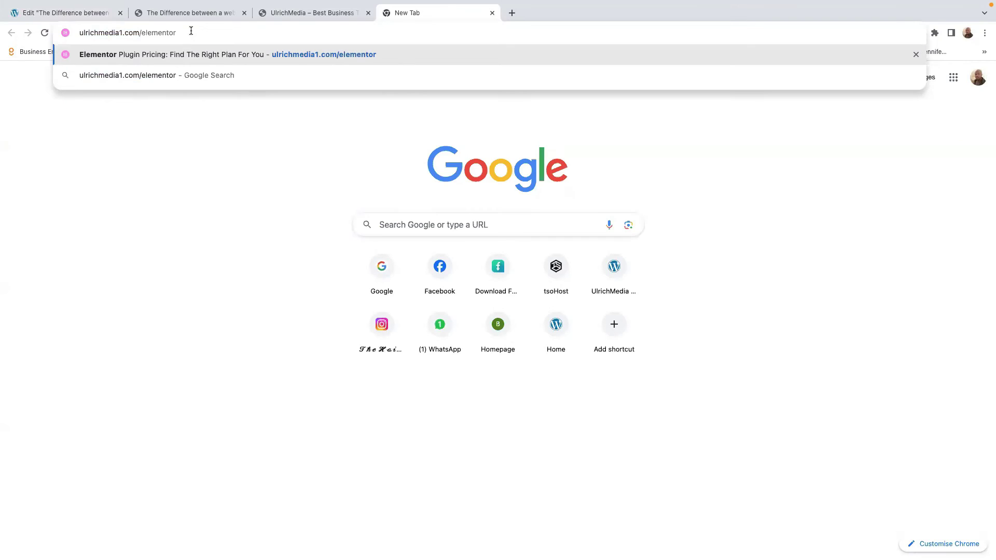
{"action": "left_click_drag", "start_coordinate": [200, 33], "coordinate": [68, 32]}
{"action": "right_click", "coordinate": [102, 38]}
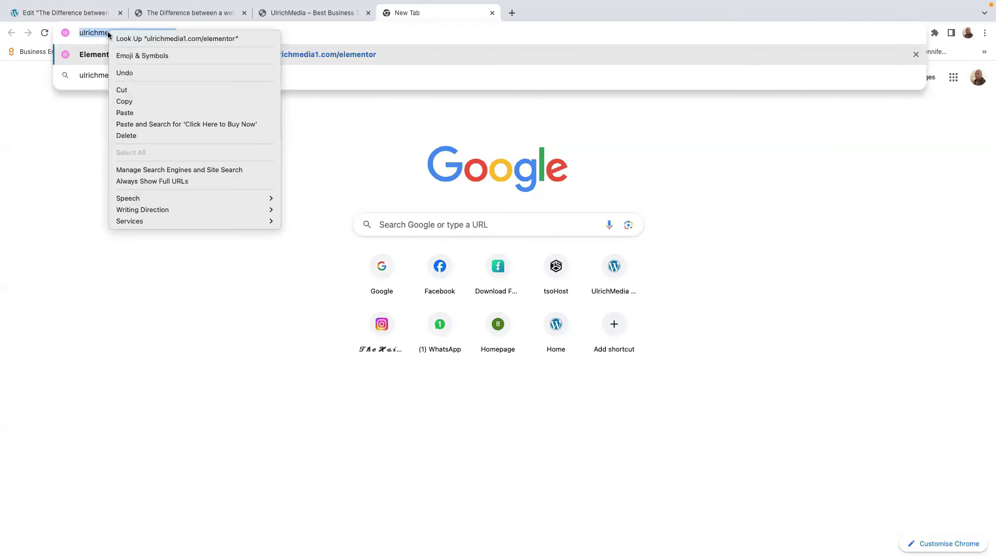
{"action": "left_click", "coordinate": [127, 100]}
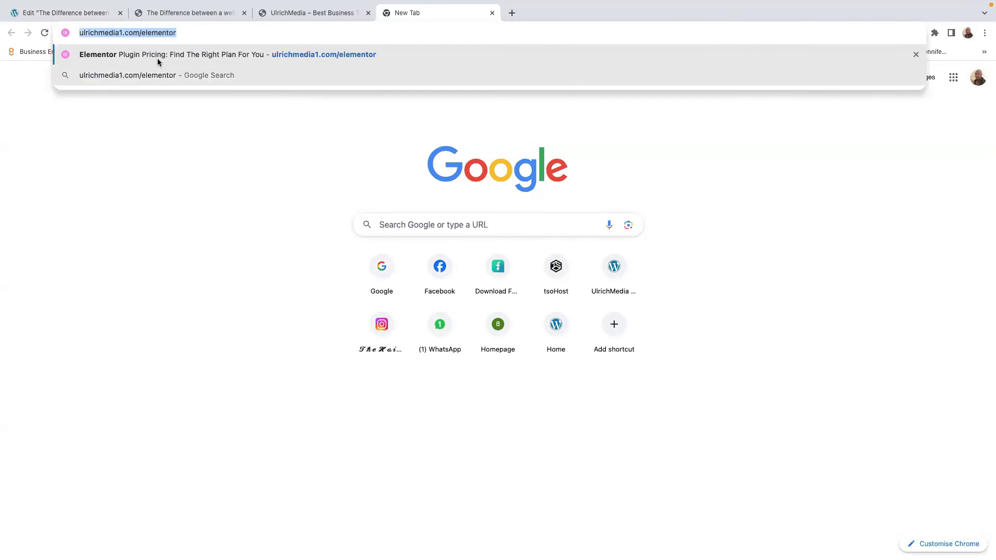
{"action": "left_click", "coordinate": [177, 17]}
{"action": "left_click", "coordinate": [81, 17]}
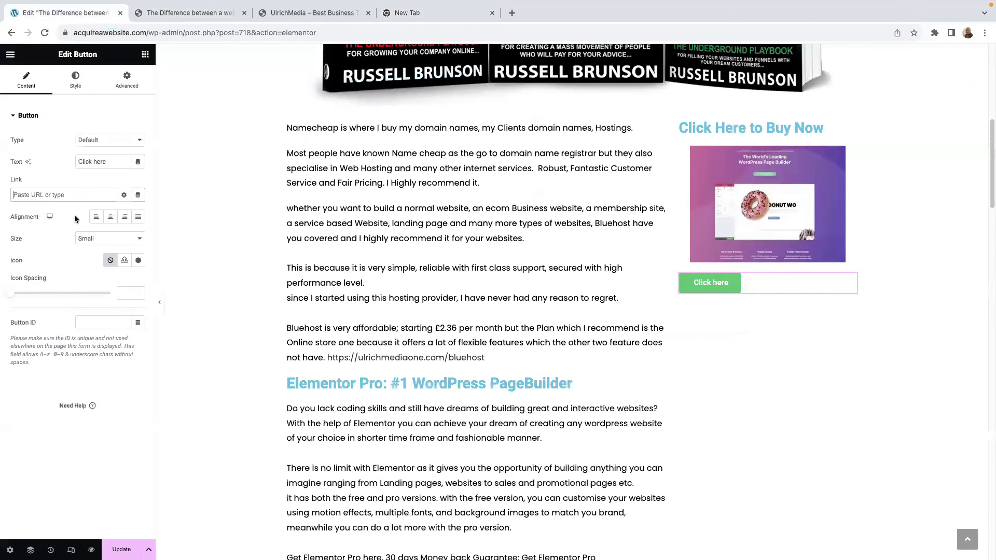
{"action": "right_click", "coordinate": [33, 198]}
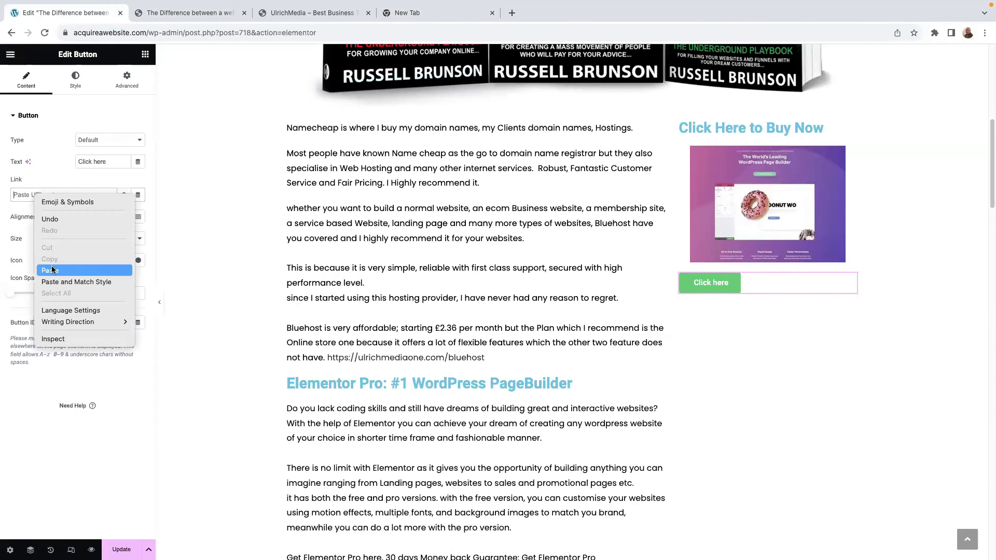
{"action": "left_click", "coordinate": [52, 270]}
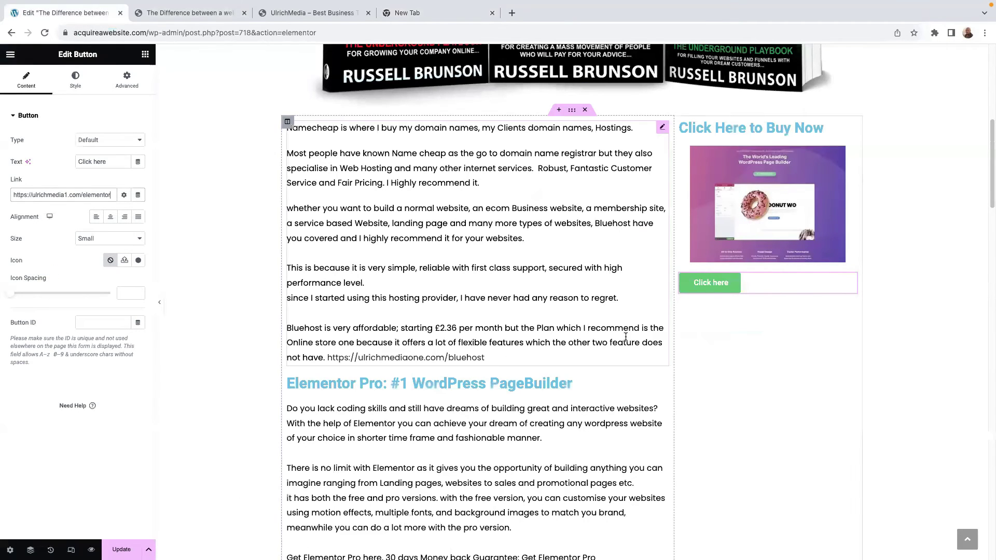
Centre the sidebar button and set its size to Large.
{"action": "left_click", "coordinate": [110, 217]}
{"action": "left_click", "coordinate": [103, 243]}
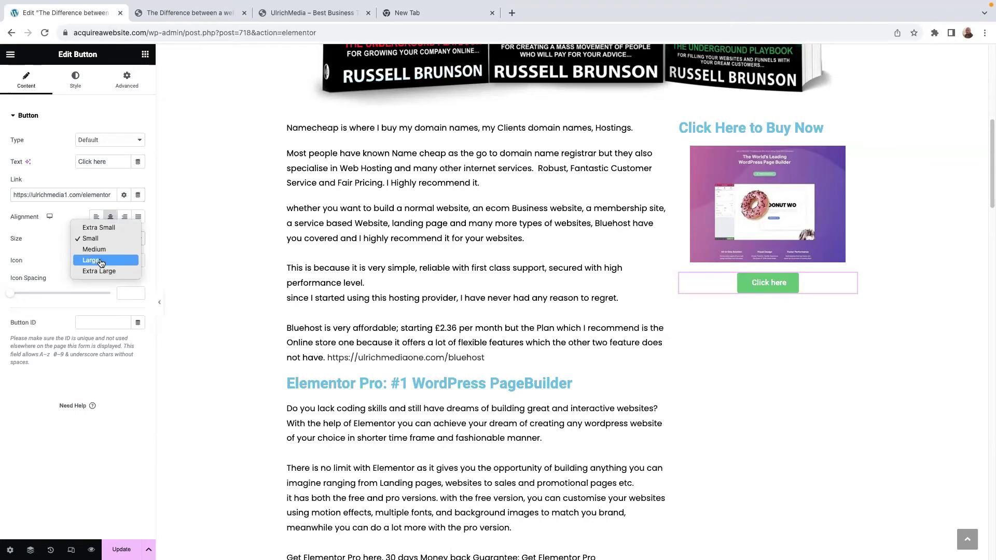
{"action": "left_click", "coordinate": [101, 261]}
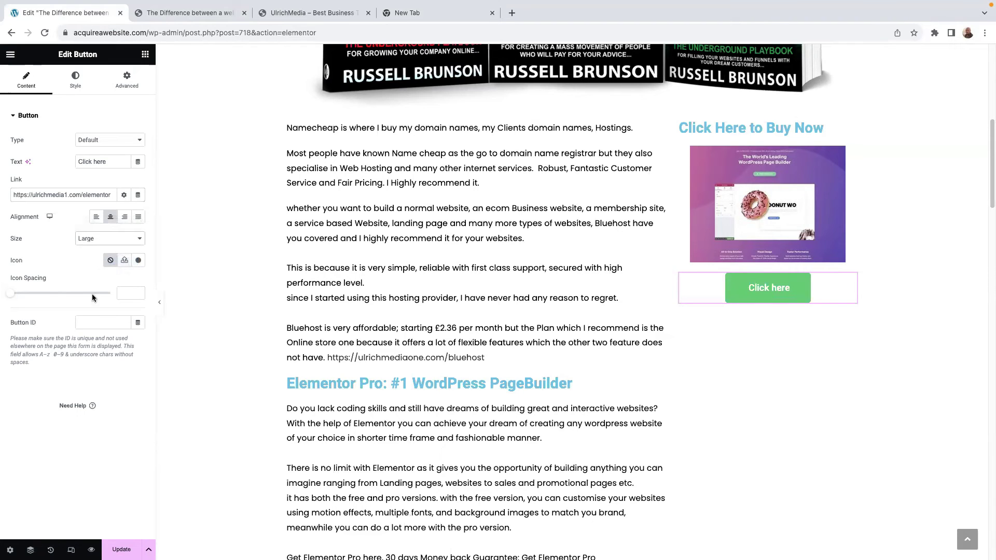
Insert the circled right-arrow icon from the icon library into the sidebar button.
{"action": "left_click", "coordinate": [139, 260]}
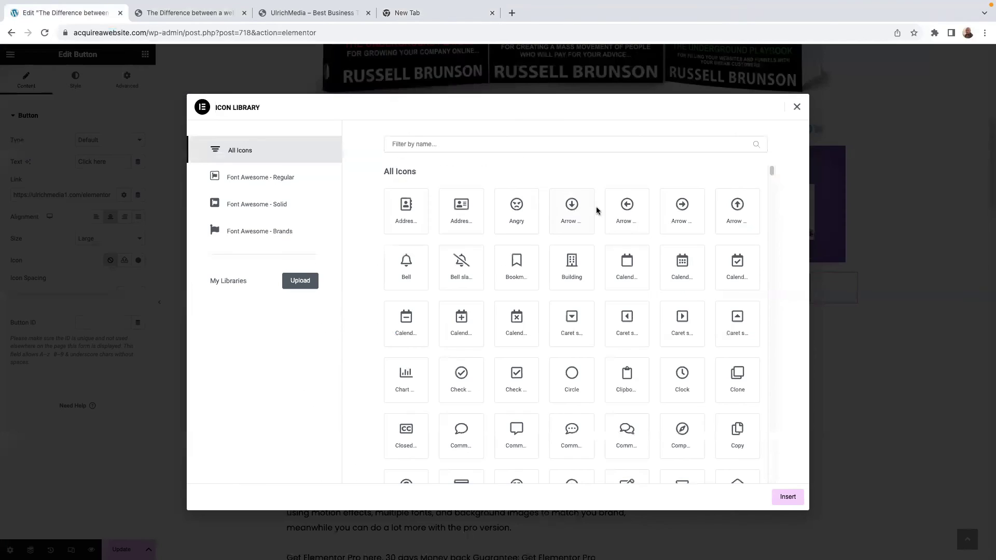
{"action": "left_click", "coordinate": [678, 212]}
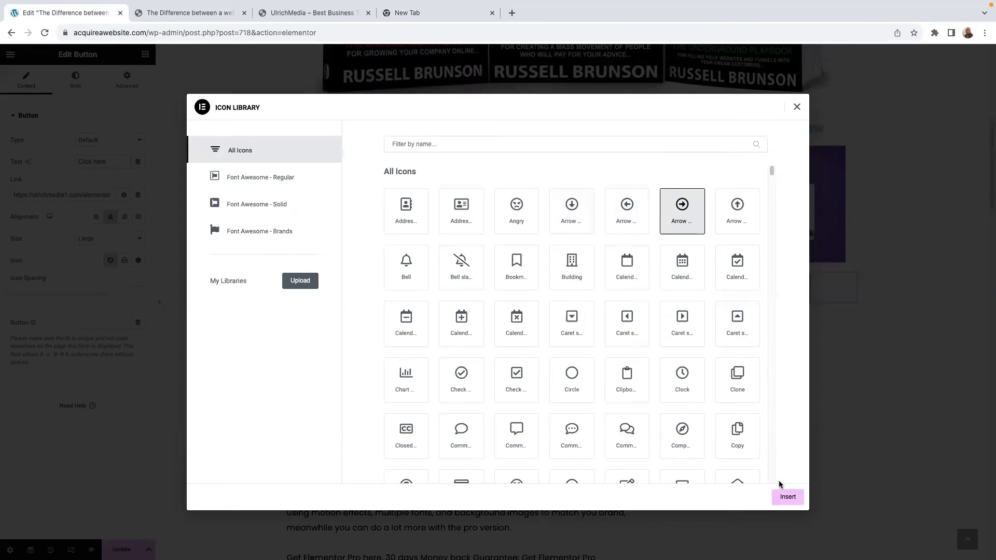
{"action": "left_click", "coordinate": [782, 497]}
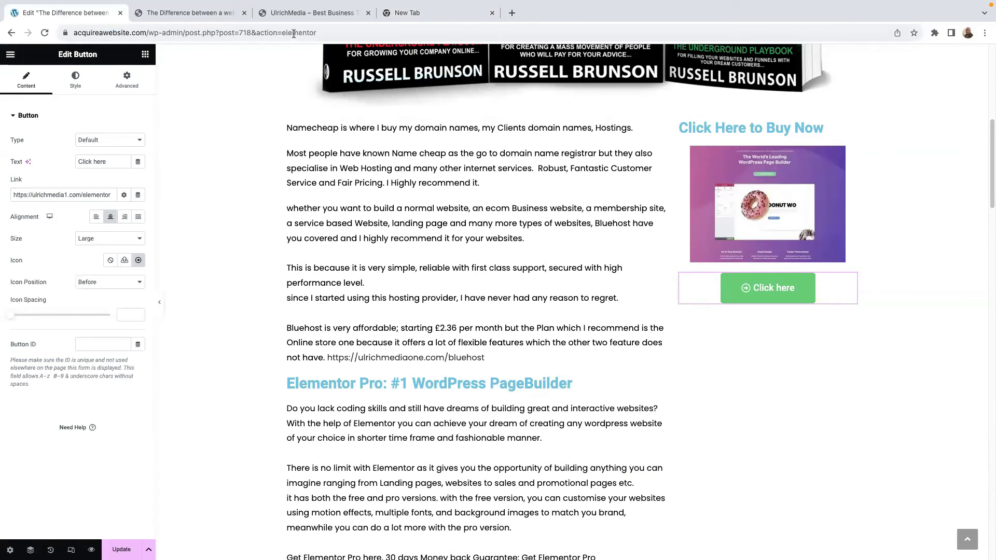
Compare the sidebar with the reference post and add a Spacer widget below the sidebar button.
{"action": "left_click", "coordinate": [306, 13]}
{"action": "left_click", "coordinate": [213, 13]}
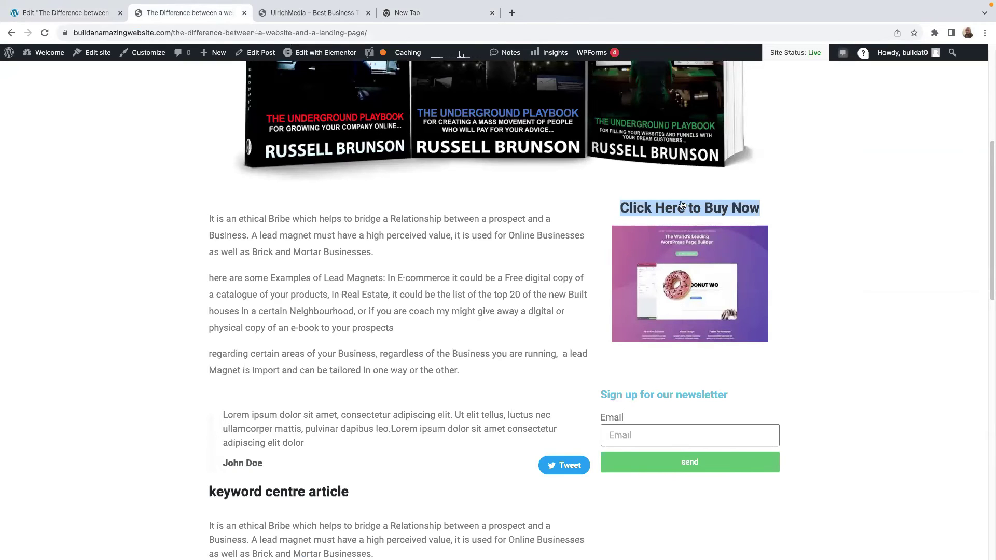
{"action": "left_click", "coordinate": [65, 13]}
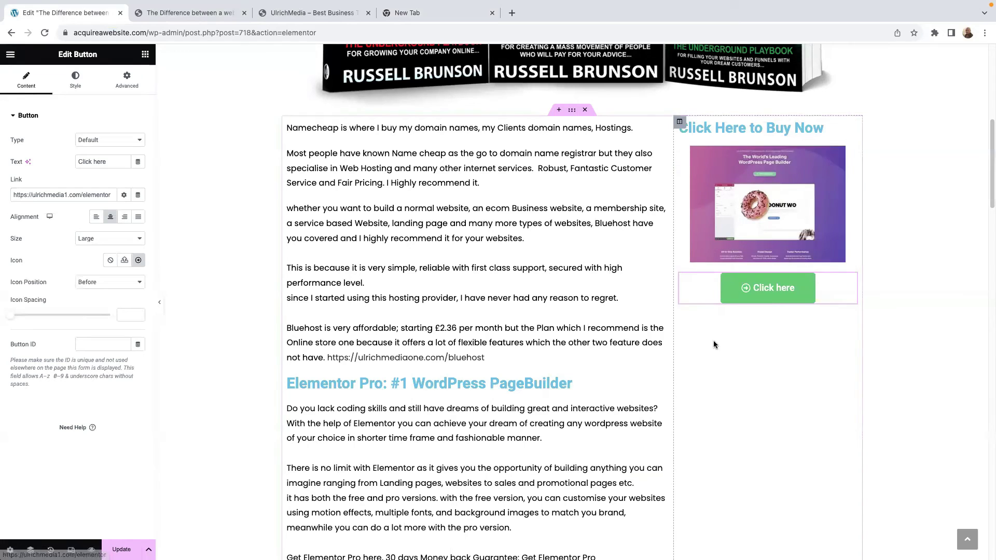
{"action": "scroll", "coordinate": [763, 345], "scroll_direction": "down", "scroll_amount": 1}
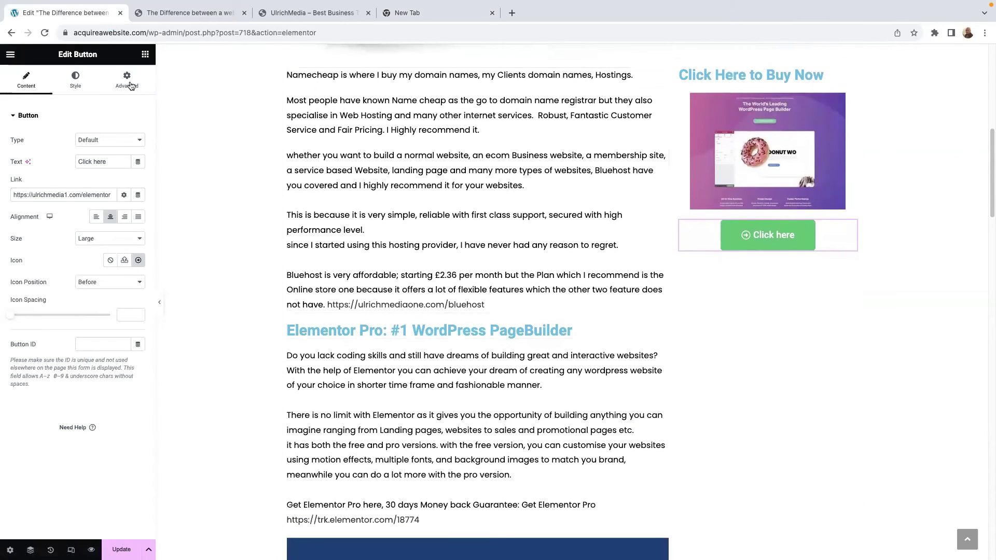
{"action": "left_click", "coordinate": [191, 12]}
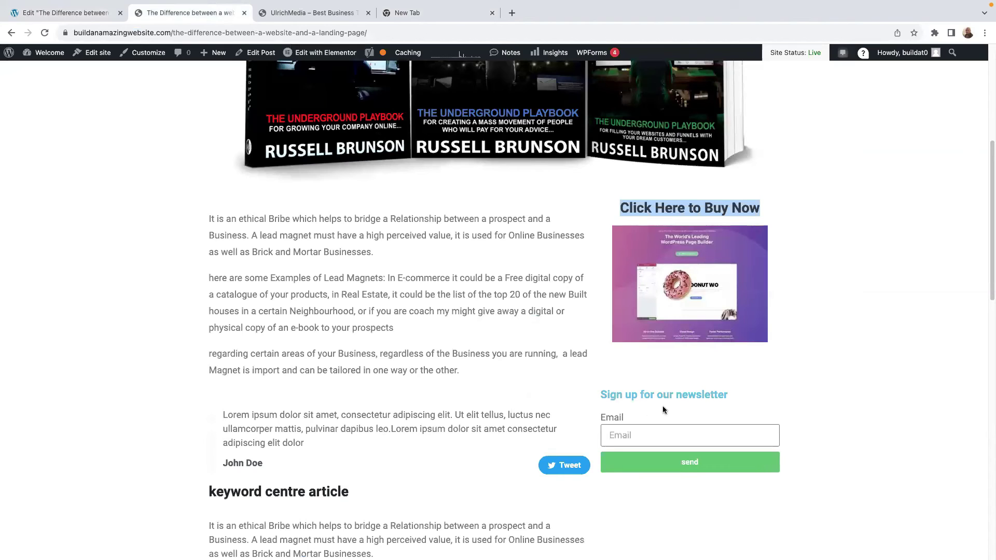
{"action": "left_click", "coordinate": [57, 13]}
{"action": "left_click", "coordinate": [145, 54]}
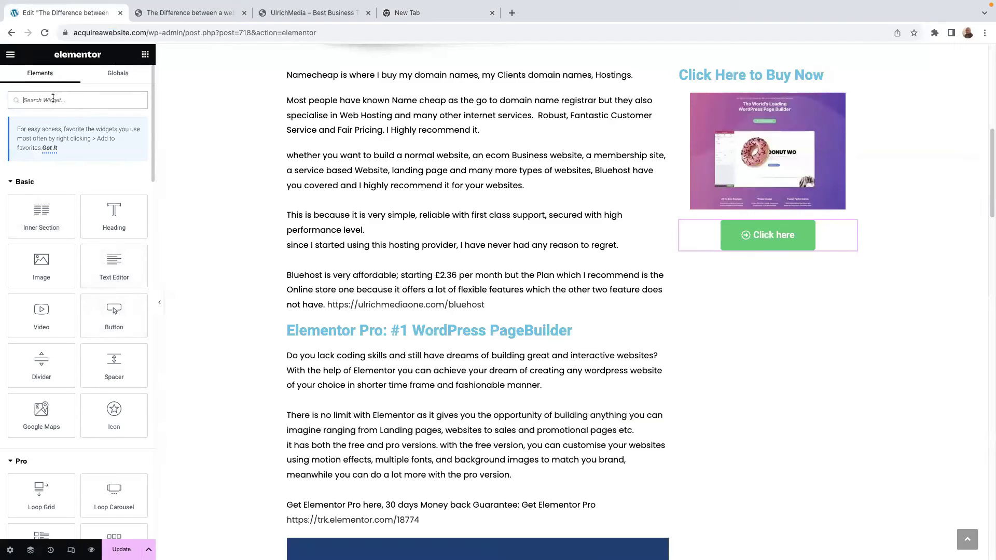
{"action": "type", "text": "spacer"}
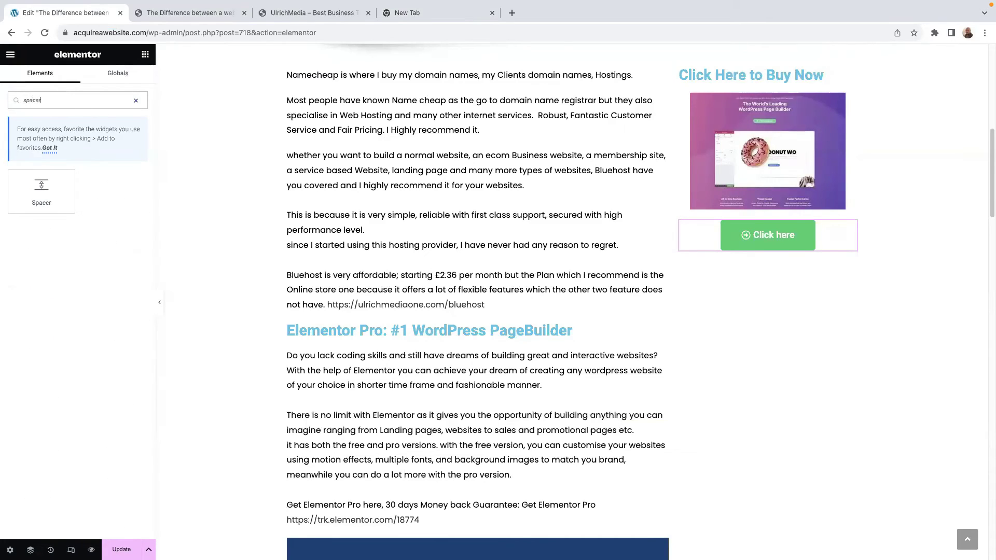
{"action": "left_click_drag", "start_coordinate": [41, 192], "coordinate": [792, 257]}
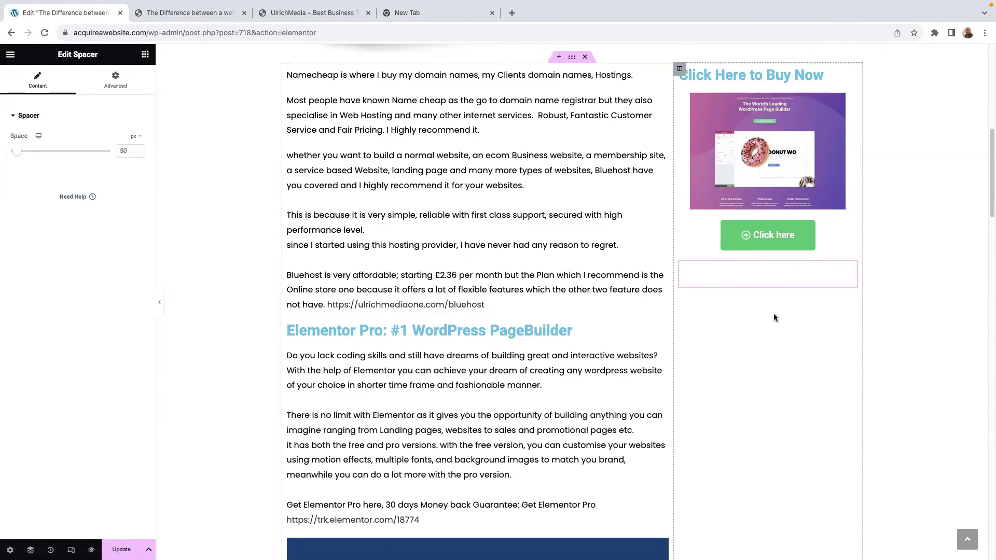
Review the rest of the post down to the share and author sections, returning to the sidebar column.
{"action": "scroll", "coordinate": [773, 308], "scroll_direction": "down", "scroll_amount": 10}
{"action": "scroll", "coordinate": [773, 308], "scroll_direction": "down", "scroll_amount": 12}
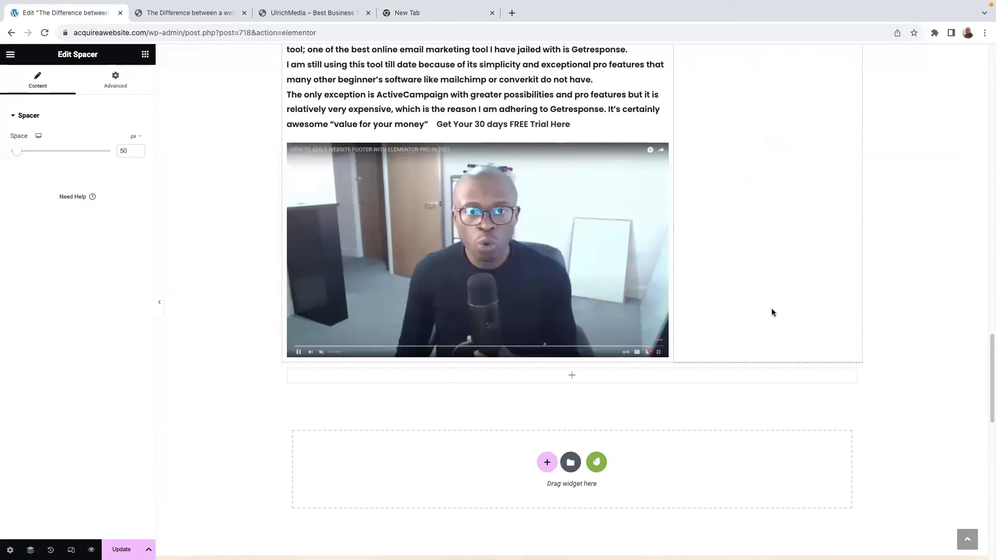
{"action": "scroll", "coordinate": [771, 311], "scroll_direction": "down", "scroll_amount": 5}
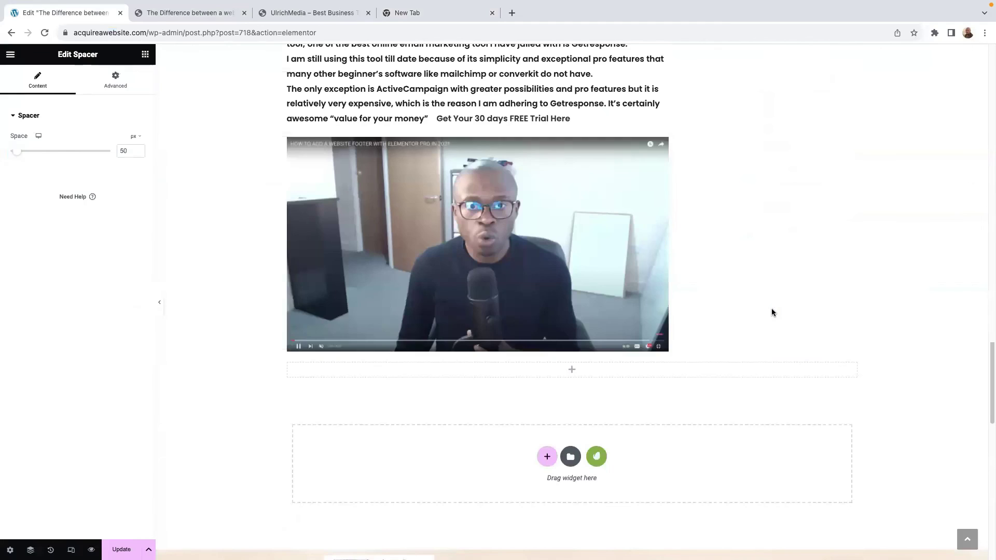
{"action": "scroll", "coordinate": [771, 308], "scroll_direction": "up", "scroll_amount": 1}
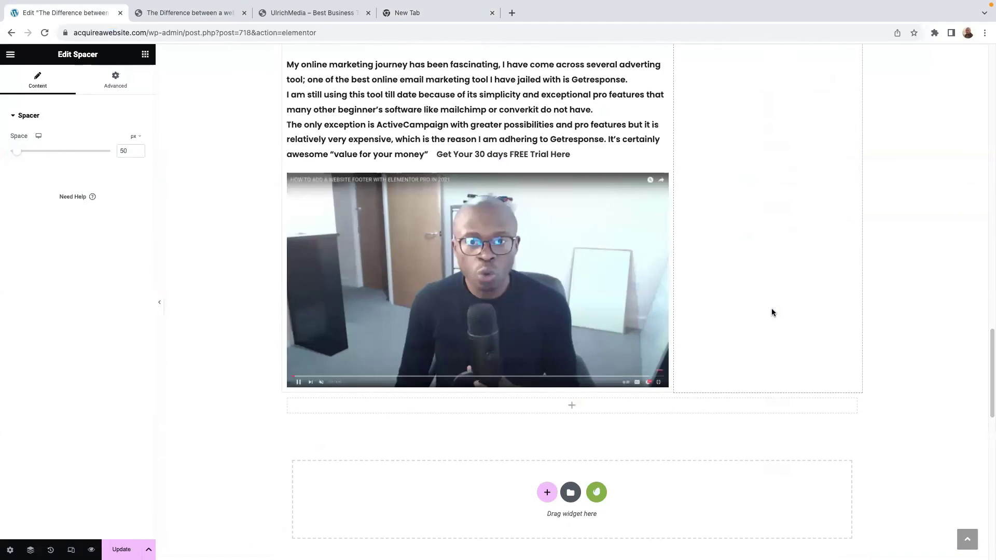
{"action": "scroll", "coordinate": [770, 308], "scroll_direction": "down", "scroll_amount": 8}
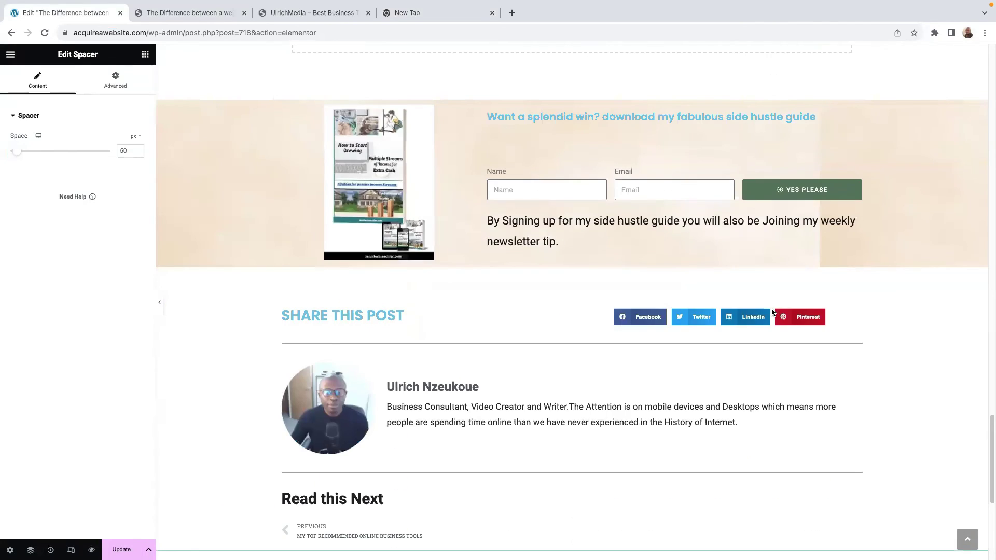
{"action": "scroll", "coordinate": [773, 310], "scroll_direction": "up", "scroll_amount": 15}
{"action": "scroll", "coordinate": [775, 319], "scroll_direction": "up", "scroll_amount": 5}
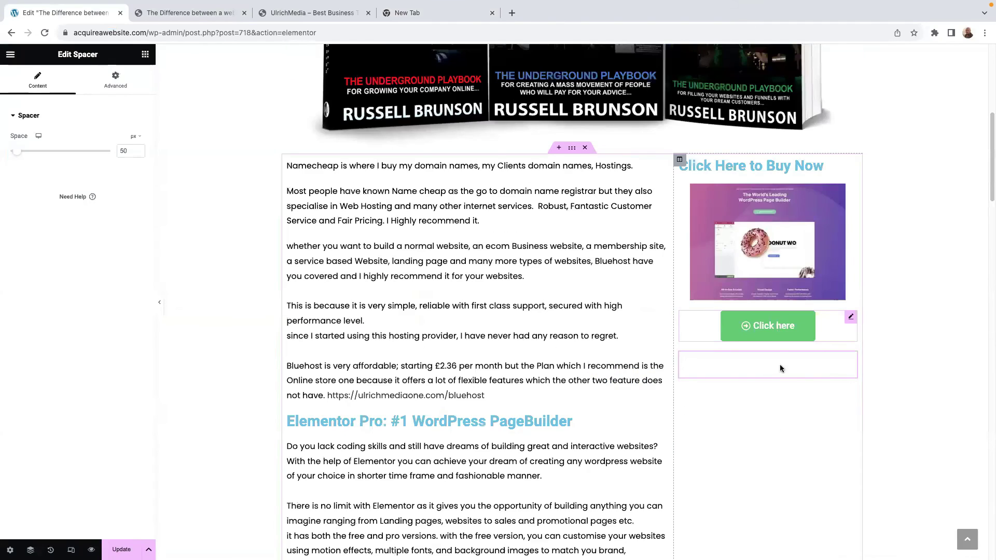
{"action": "scroll", "coordinate": [773, 394], "scroll_direction": "up", "scroll_amount": 2}
{"action": "scroll", "coordinate": [771, 461], "scroll_direction": "down", "scroll_amount": 1}
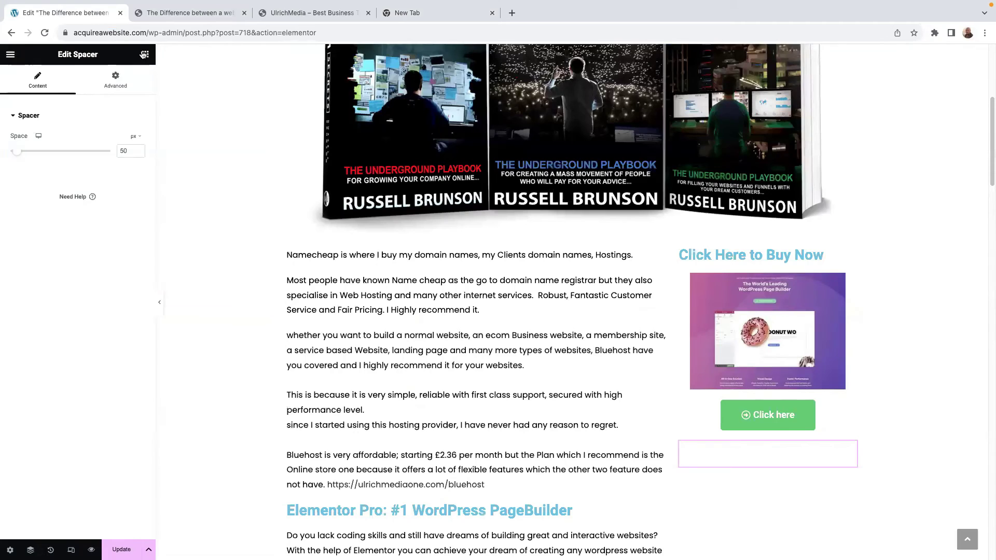
Check the reference post's newsletter section and add a Heading widget below the sidebar spacer.
{"action": "left_click", "coordinate": [144, 54]}
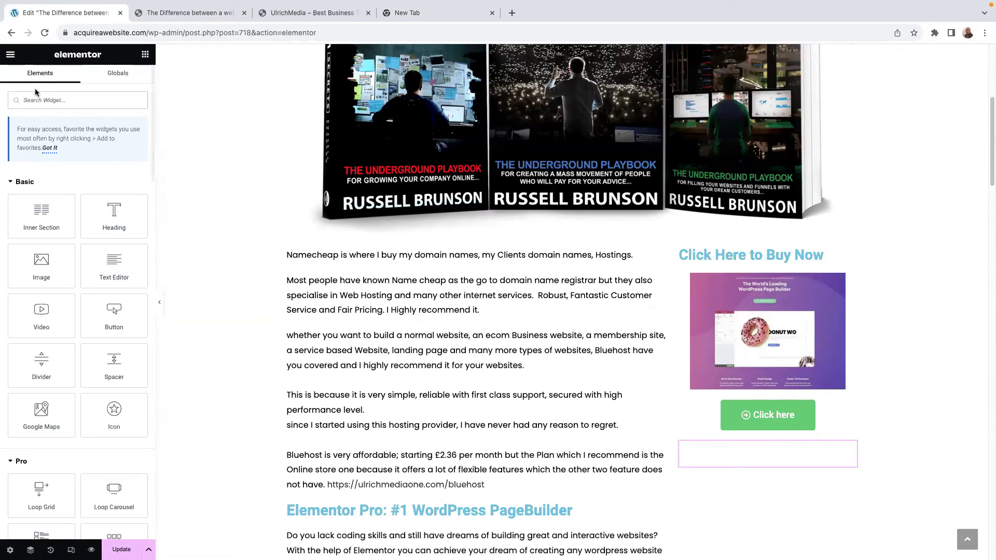
{"action": "left_click", "coordinate": [195, 15]}
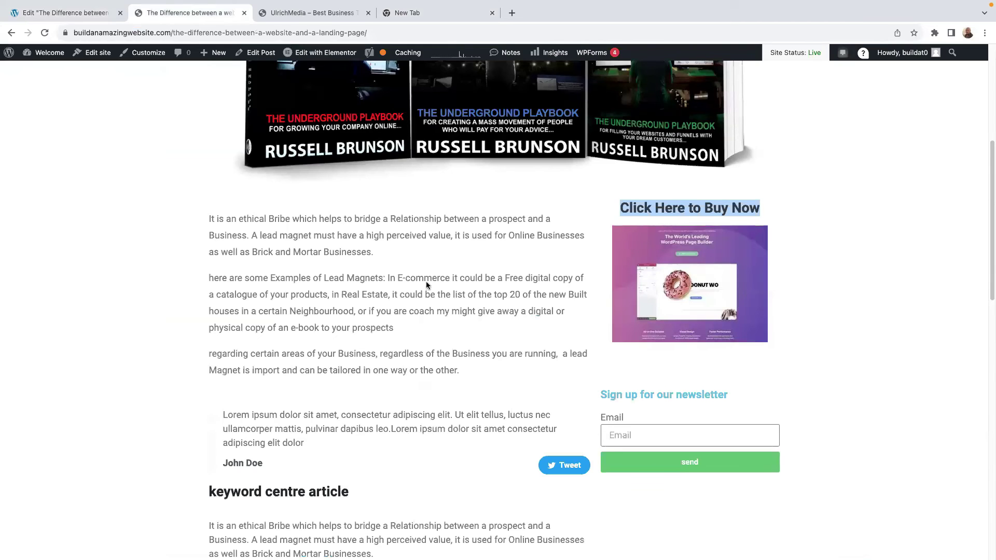
{"action": "left_click", "coordinate": [72, 14]}
{"action": "left_click_drag", "start_coordinate": [114, 216], "coordinate": [776, 467]}
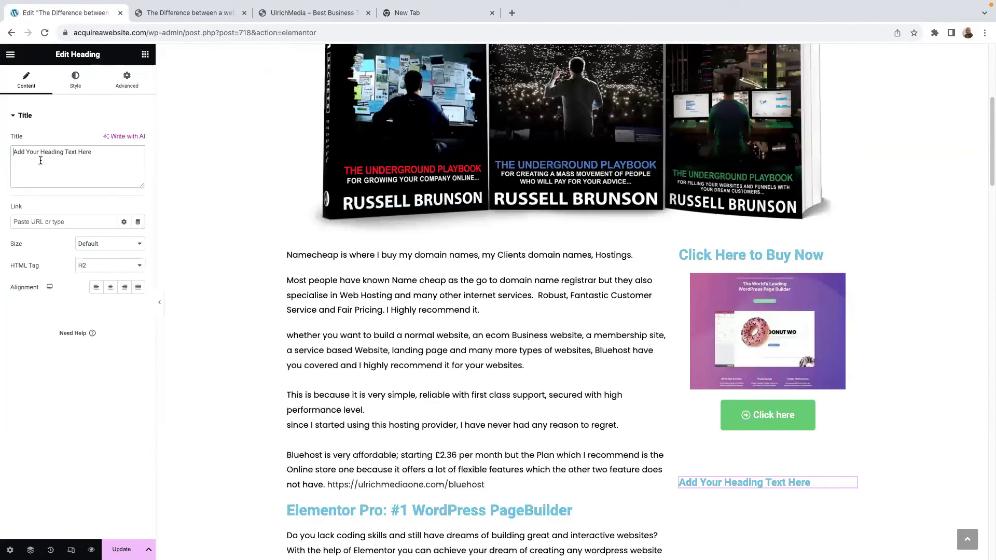
Replace the new heading's placeholder with "Sign up for our newsletter", copied from the reference post's sidebar.
{"action": "left_click_drag", "start_coordinate": [93, 151], "coordinate": [5, 151]}
{"action": "key", "text": "BackSpace"}
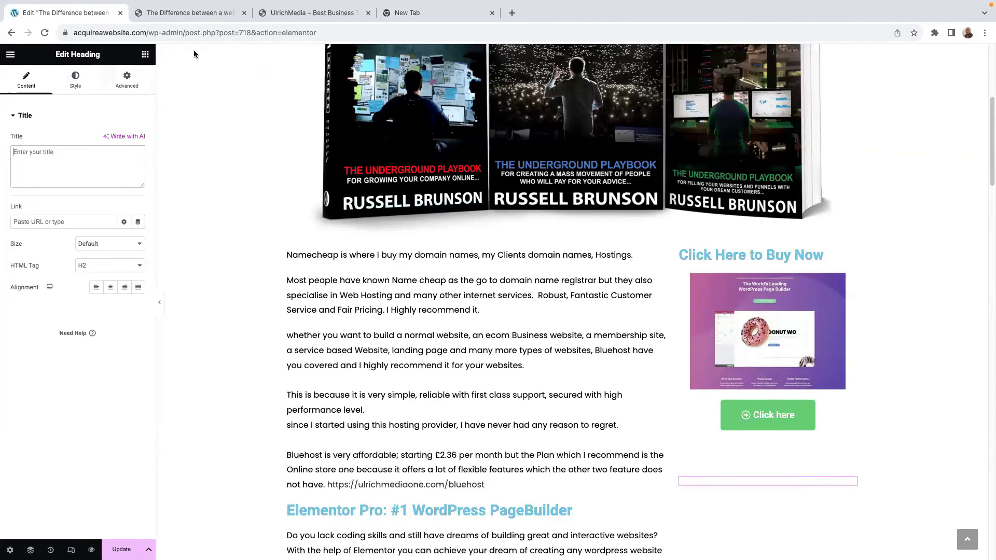
{"action": "left_click", "coordinate": [189, 12]}
{"action": "left_click_drag", "start_coordinate": [726, 392], "coordinate": [613, 387]}
{"action": "right_click", "coordinate": [624, 397]}
{"action": "left_click", "coordinate": [641, 419]}
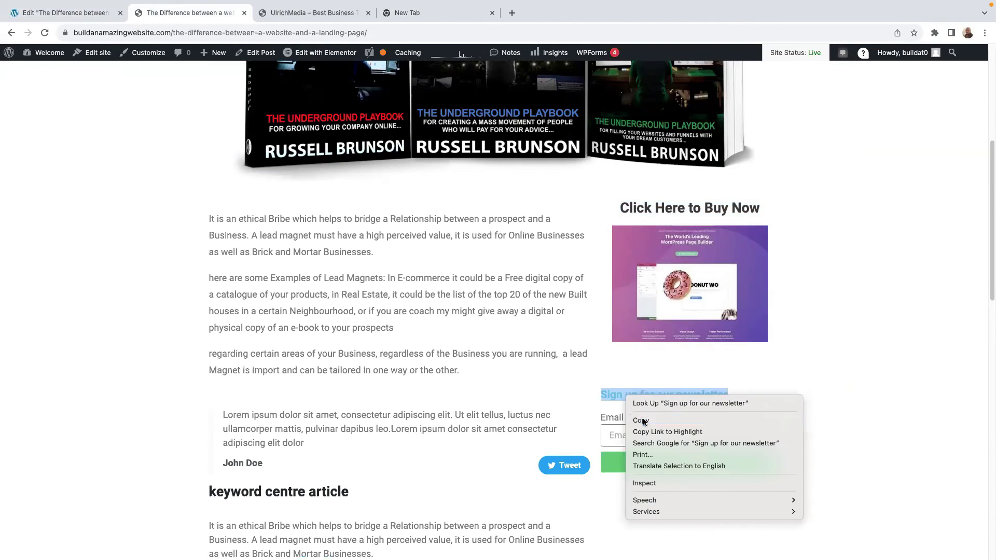
{"action": "left_click", "coordinate": [65, 13]}
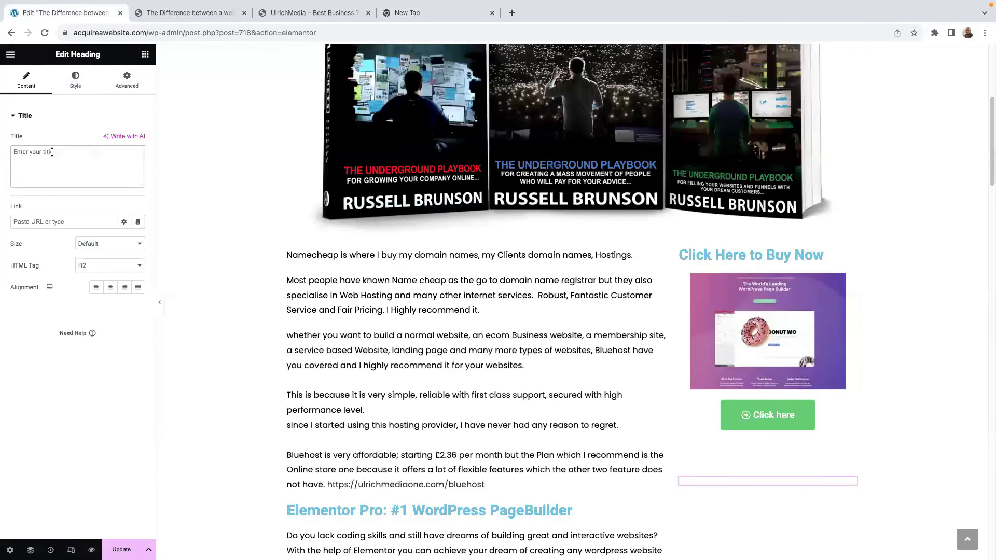
{"action": "right_click", "coordinate": [30, 155]}
{"action": "left_click", "coordinate": [48, 231]}
Replace the word "newsletter" in the signup heading with "Weekly Emails".
{"action": "key", "text": "BackSpace"}
{"action": "key", "text": "BackSpace"}
{"action": "key", "text": "BackSpace"}
{"action": "key", "text": "BackSpace"}
{"action": "key", "text": "BackSpace"}
{"action": "key", "text": "BackSpace"}
{"action": "key", "text": "BackSpace"}
{"action": "key", "text": "BackSpace"}
{"action": "key", "text": "BackSpace"}
{"action": "key", "text": "BackSpace"}
{"action": "type", "text": "Weekly Emak"}
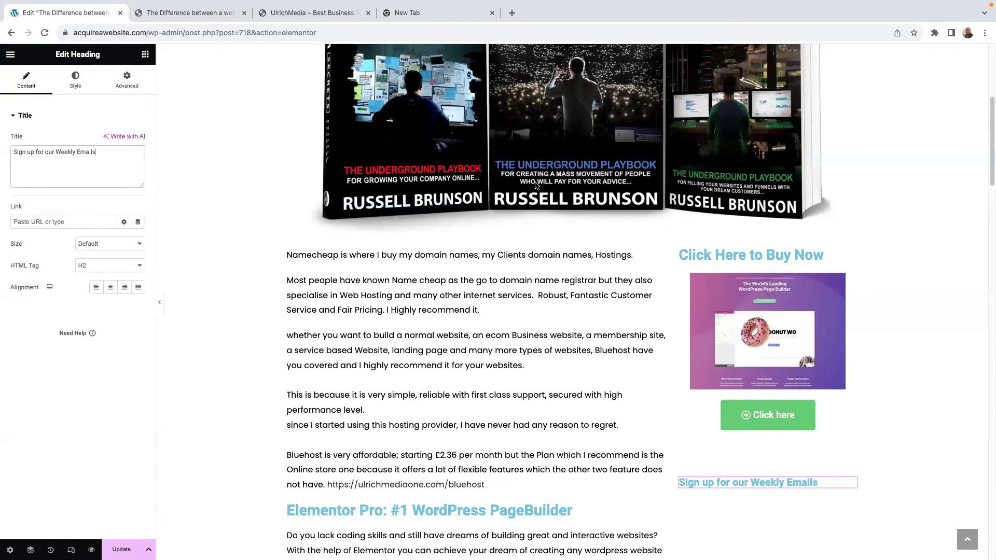
Add a Form widget below the signup heading and remove its Message and Name fields.
{"action": "left_click", "coordinate": [145, 54]}
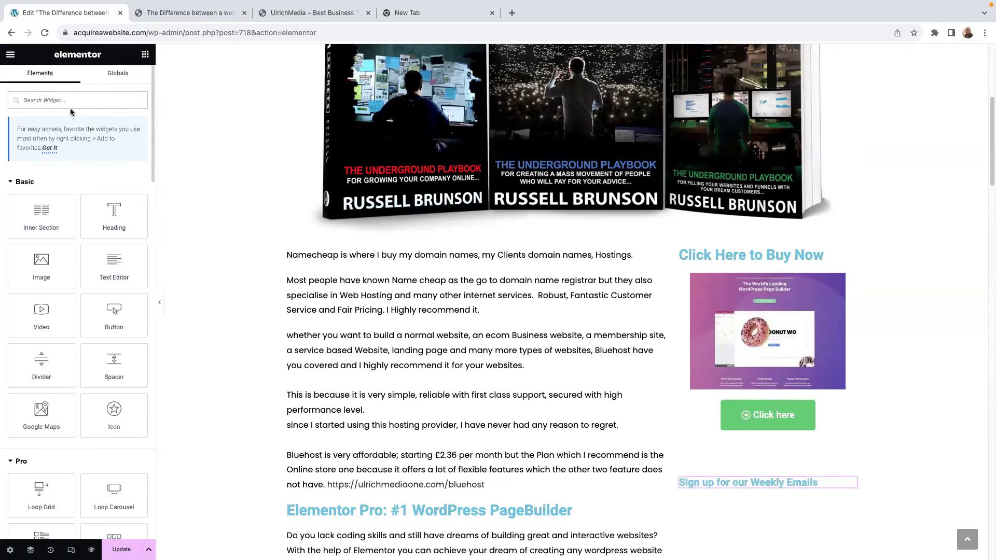
{"action": "type", "text": "form"}
{"action": "left_click_drag", "start_coordinate": [44, 192], "coordinate": [763, 474]}
{"action": "scroll", "coordinate": [760, 471], "scroll_direction": "down", "scroll_amount": 2}
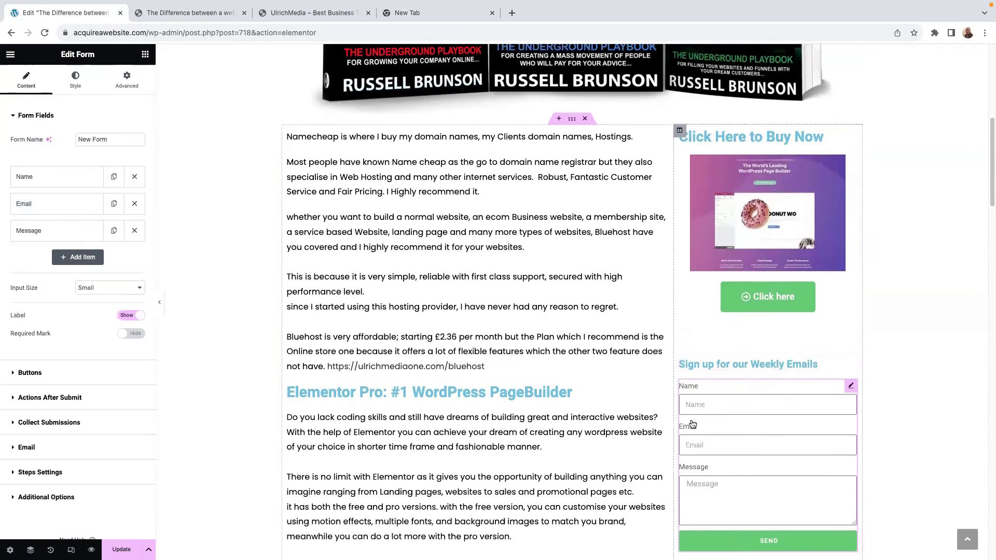
{"action": "left_click", "coordinate": [129, 231]}
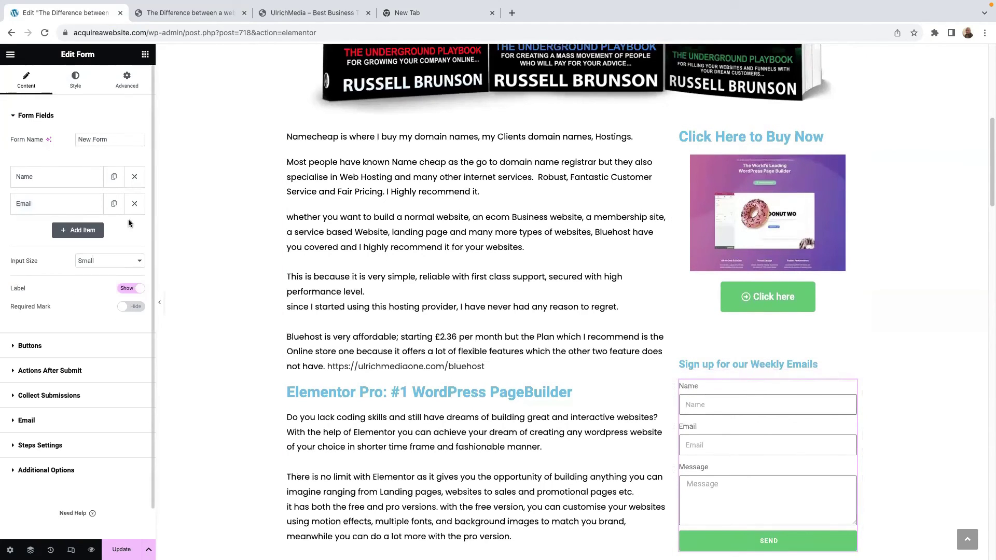
{"action": "left_click", "coordinate": [133, 177]}
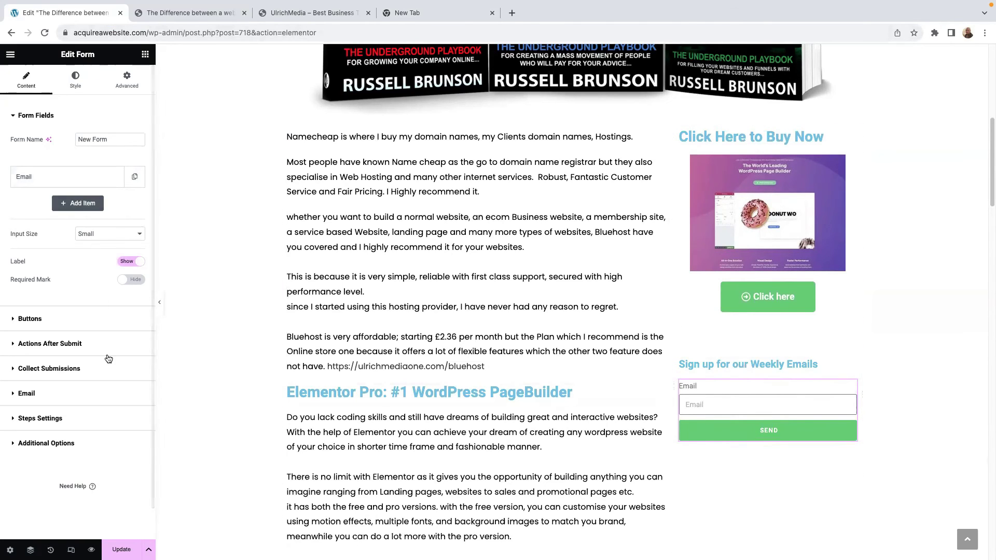
Set the signup form's submit button text to "Yes Please", checking the wording on the reference post's button.
{"action": "left_click", "coordinate": [739, 432]}
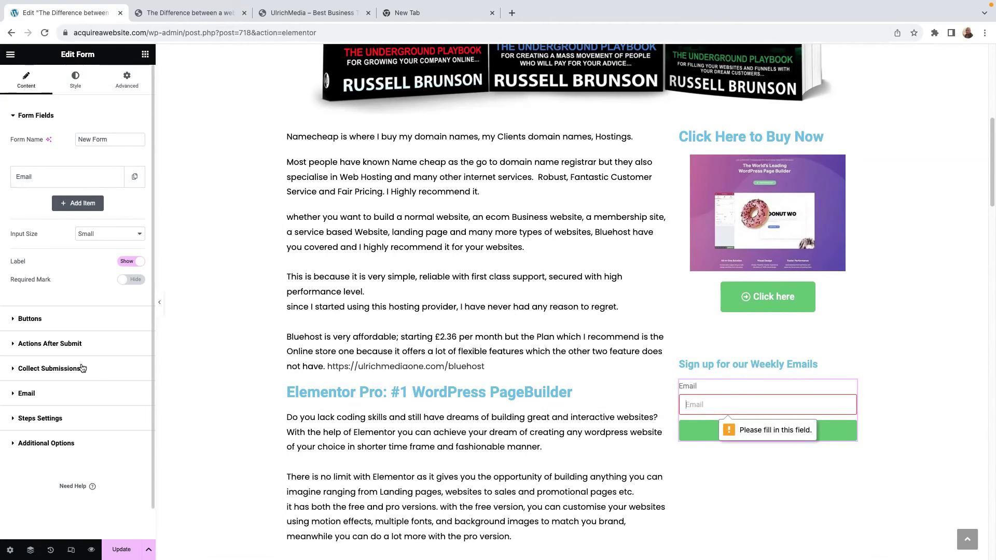
{"action": "left_click", "coordinate": [15, 319]}
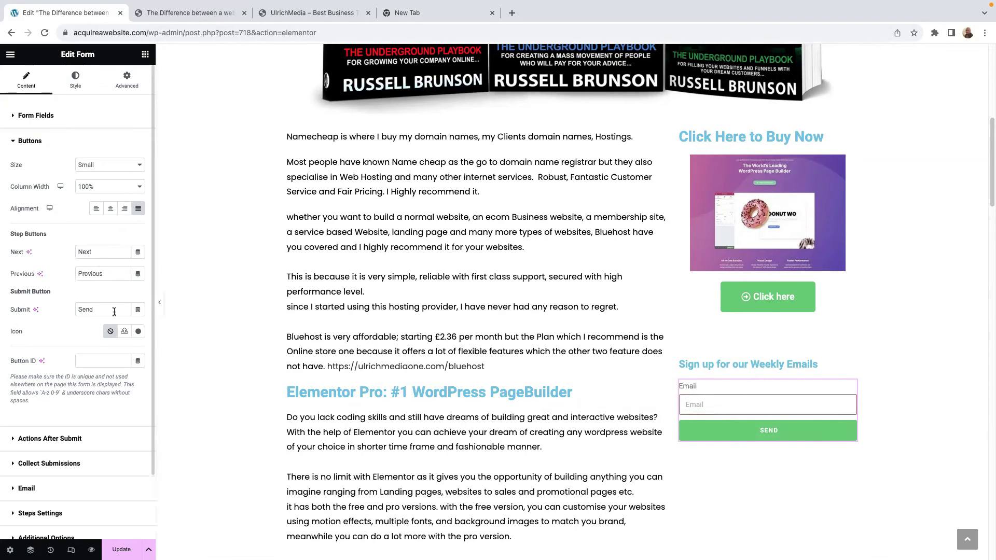
{"action": "double_click", "coordinate": [107, 310]}
{"action": "key", "text": "BackSpace"}
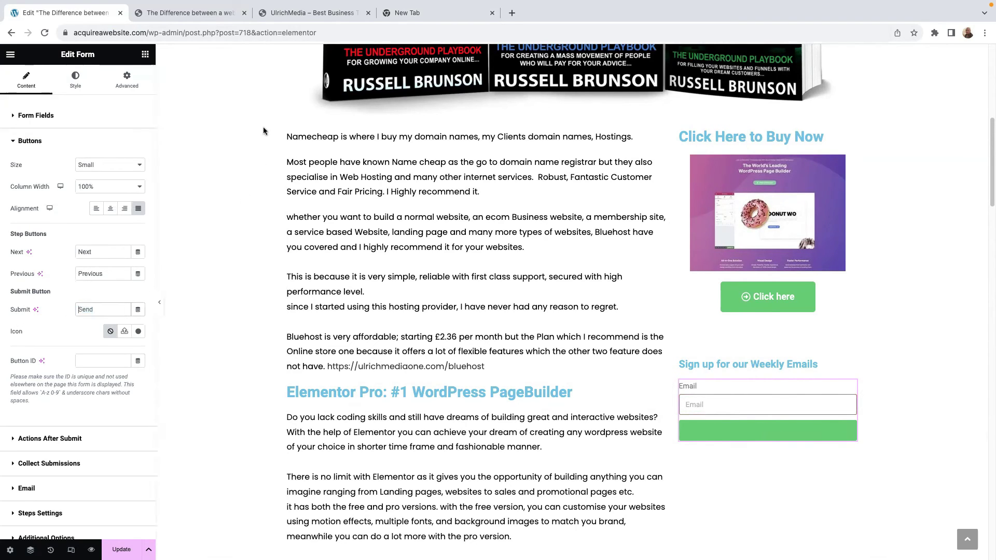
{"action": "left_click", "coordinate": [178, 13]}
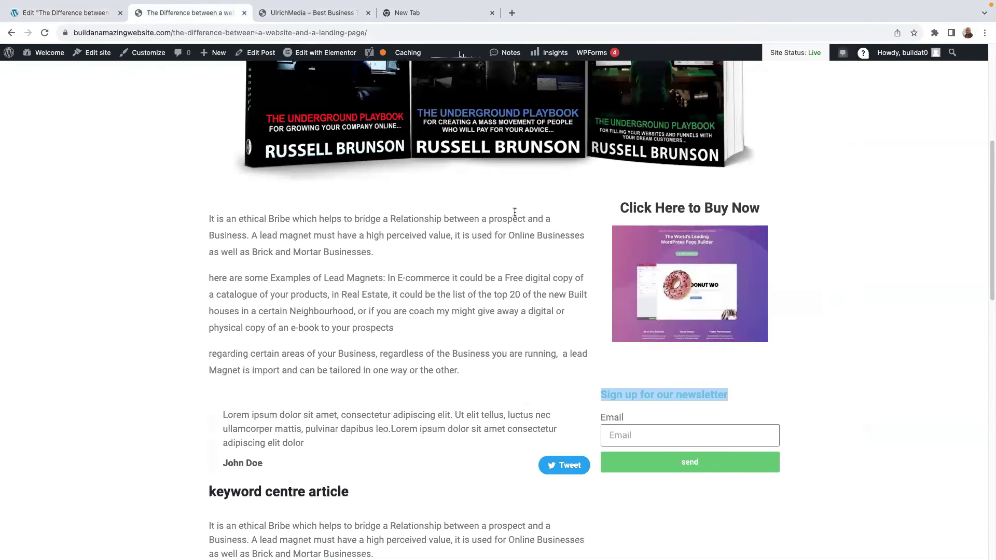
{"action": "left_click", "coordinate": [49, 13]}
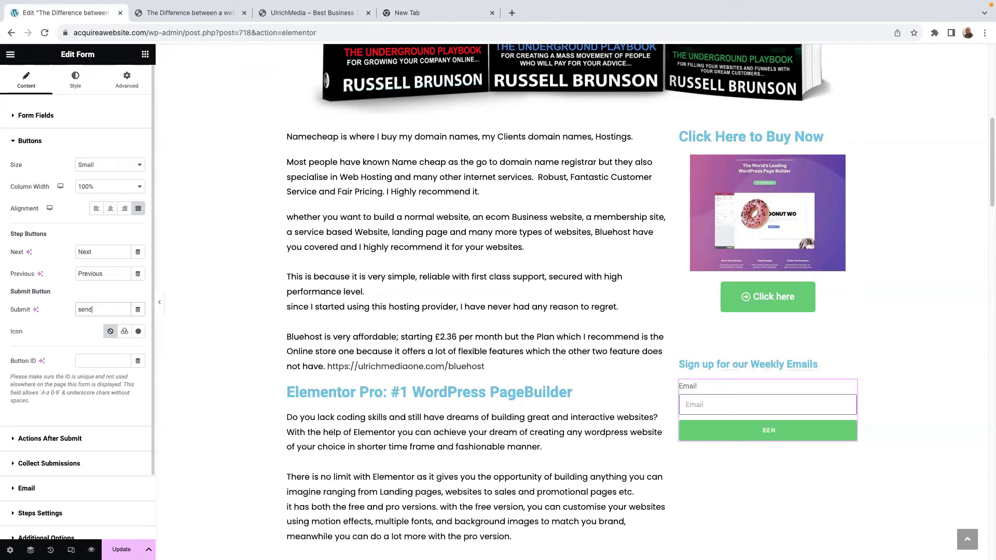
{"action": "key", "text": "BackSpace"}
{"action": "key", "text": "BackSpace"}
{"action": "key", "text": "BackSpace"}
{"action": "key", "text": "BackSpace"}
{"action": "type", "text": "Yes Please"}
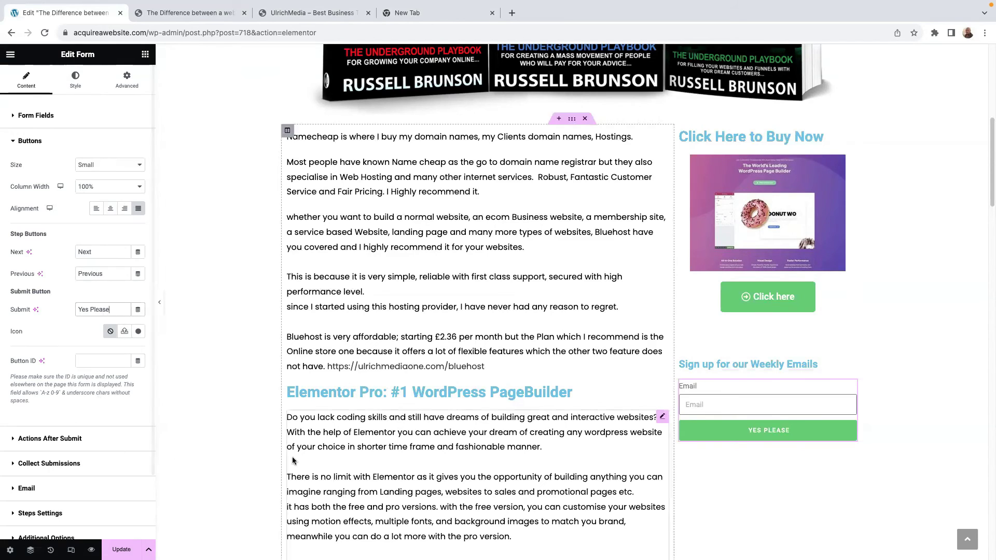
Examine the signup form's after-submit actions and compare the finished sidebar with the reference post.
{"action": "scroll", "coordinate": [20, 441], "scroll_direction": "down", "scroll_amount": 1}
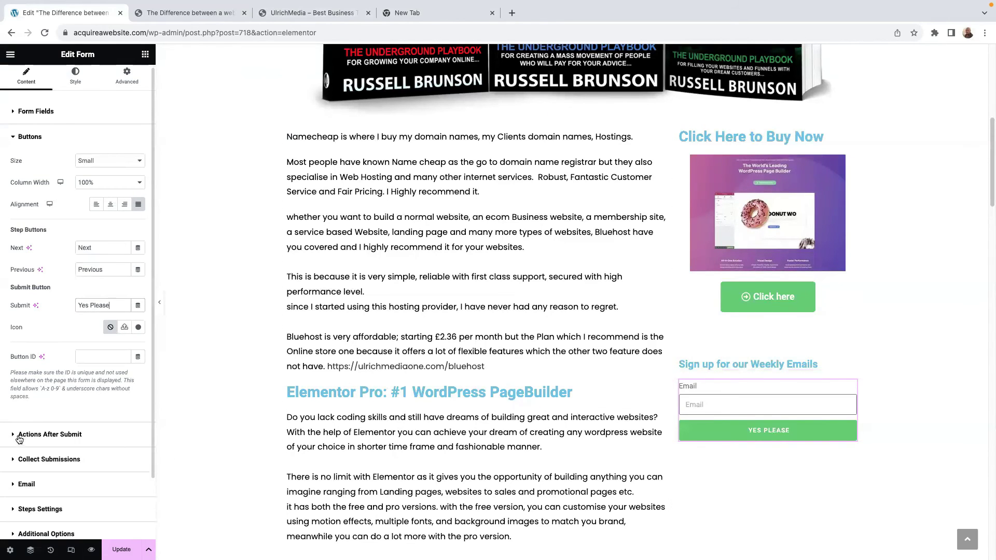
{"action": "left_click", "coordinate": [11, 439]}
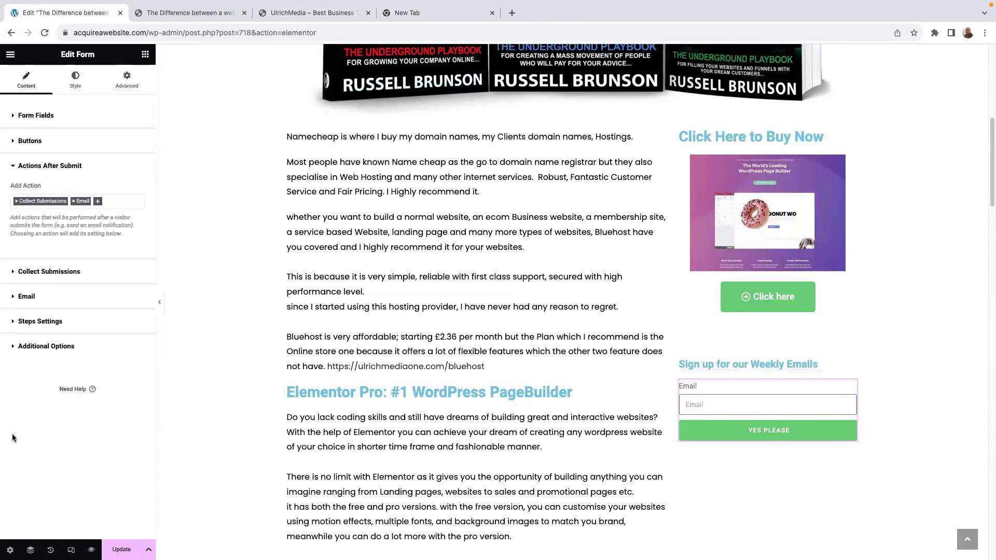
{"action": "left_click", "coordinate": [920, 337]}
{"action": "left_click", "coordinate": [199, 14]}
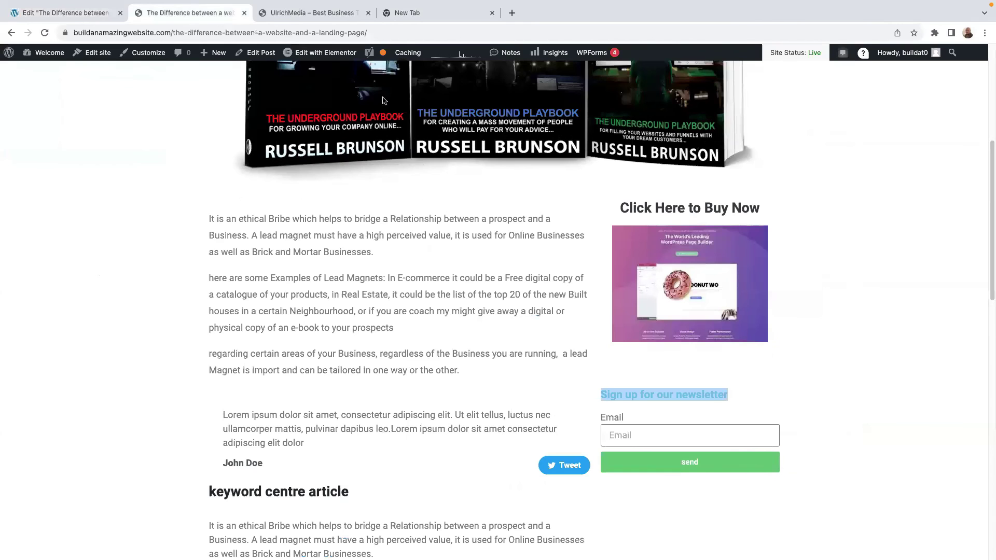
{"action": "scroll", "coordinate": [743, 381], "scroll_direction": "down", "scroll_amount": 5}
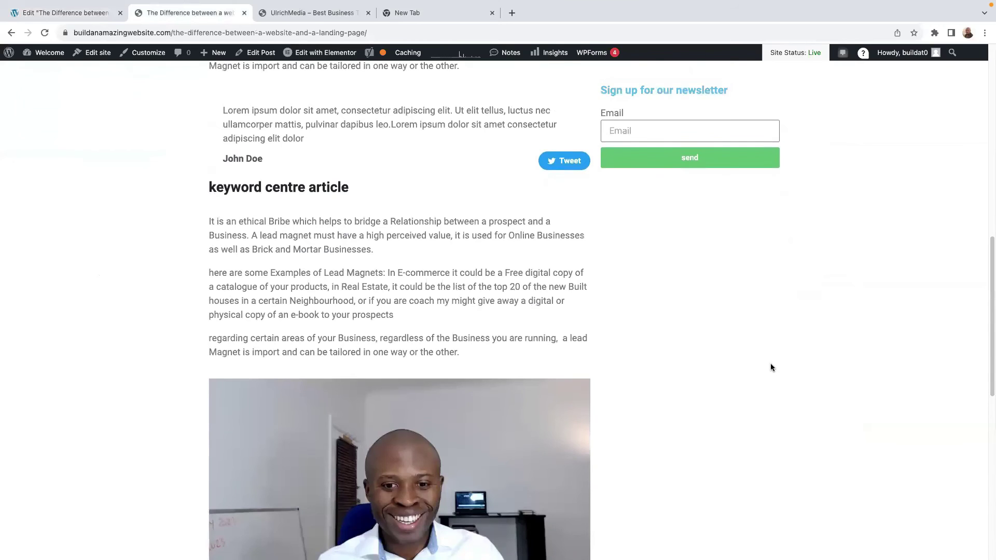
{"action": "scroll", "coordinate": [771, 367], "scroll_direction": "up", "scroll_amount": 5}
{"action": "left_click", "coordinate": [76, 15]}
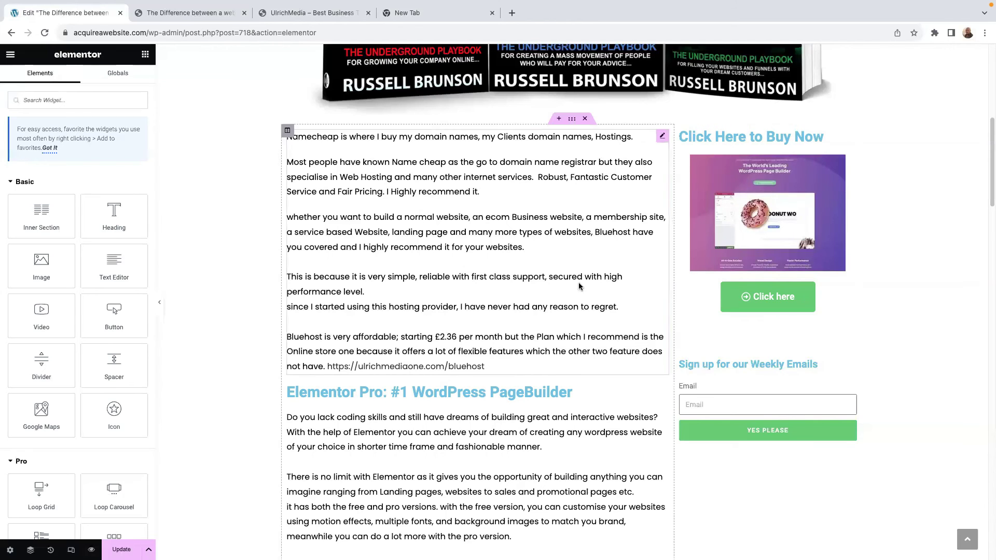
Add a Spacer widget below the weekly emails signup form in the sidebar.
{"action": "scroll", "coordinate": [799, 368], "scroll_direction": "down", "scroll_amount": 3}
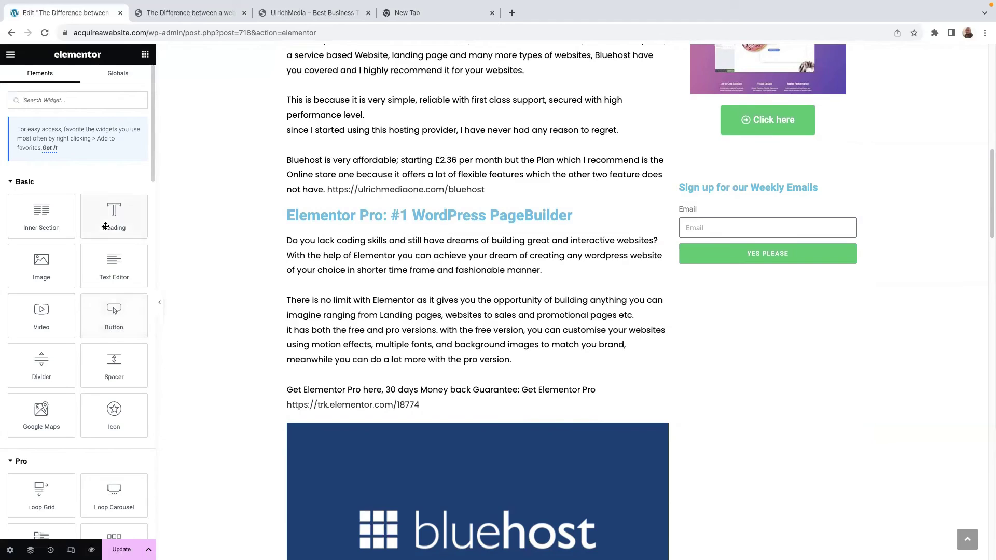
{"action": "left_click", "coordinate": [88, 94]}
{"action": "type", "text": "spacer"}
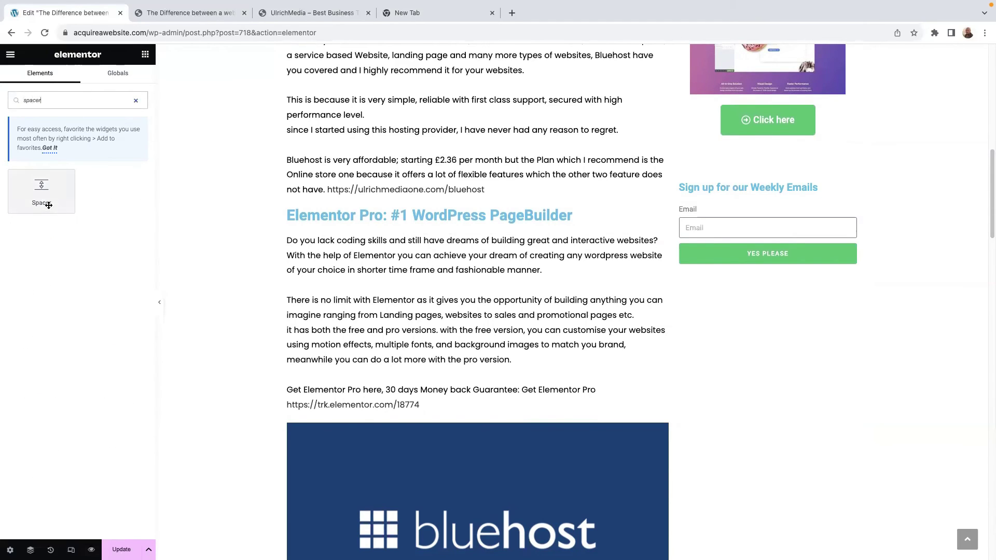
{"action": "left_click_drag", "start_coordinate": [43, 192], "coordinate": [783, 274]}
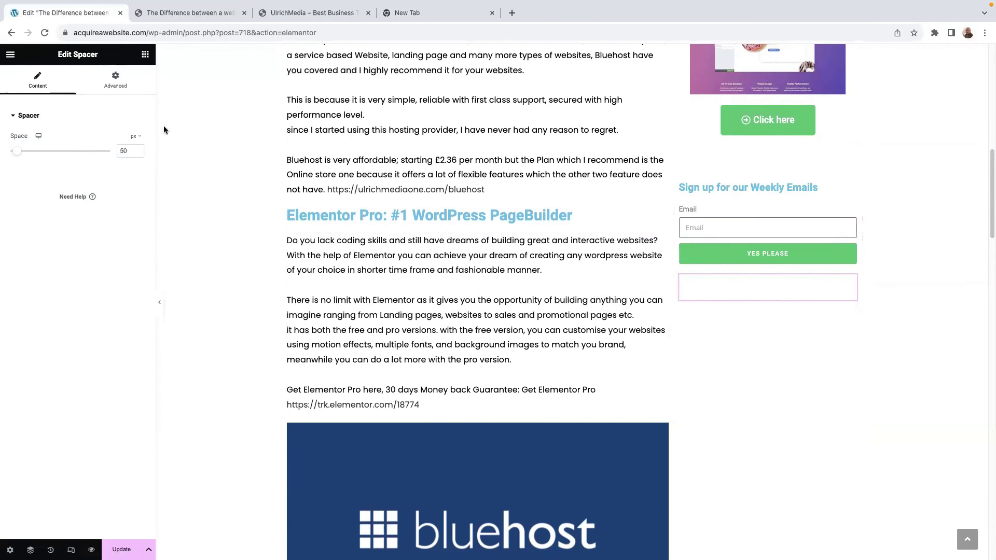
Add a Heading widget below the spacer with the title "Thanks You For reading please share".
{"action": "left_click", "coordinate": [145, 55]}
{"action": "left_click_drag", "start_coordinate": [114, 214], "coordinate": [767, 293]}
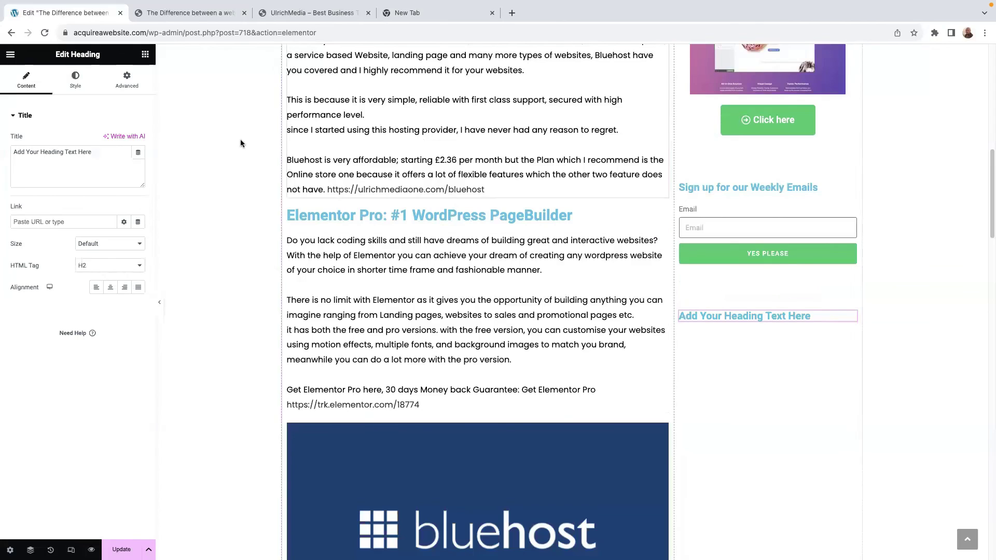
{"action": "type", "text": "Than"}
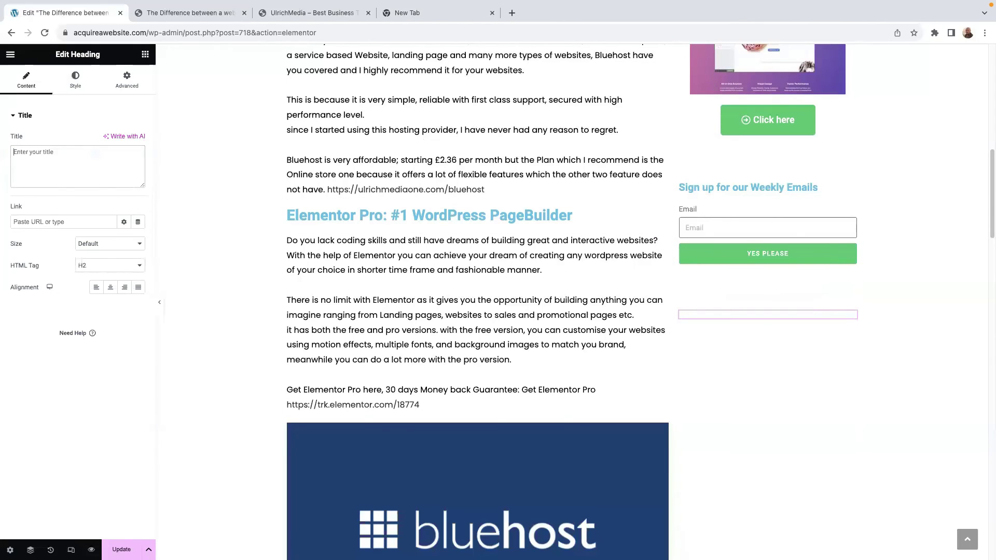
{"action": "type", "text": "ks Yo"}
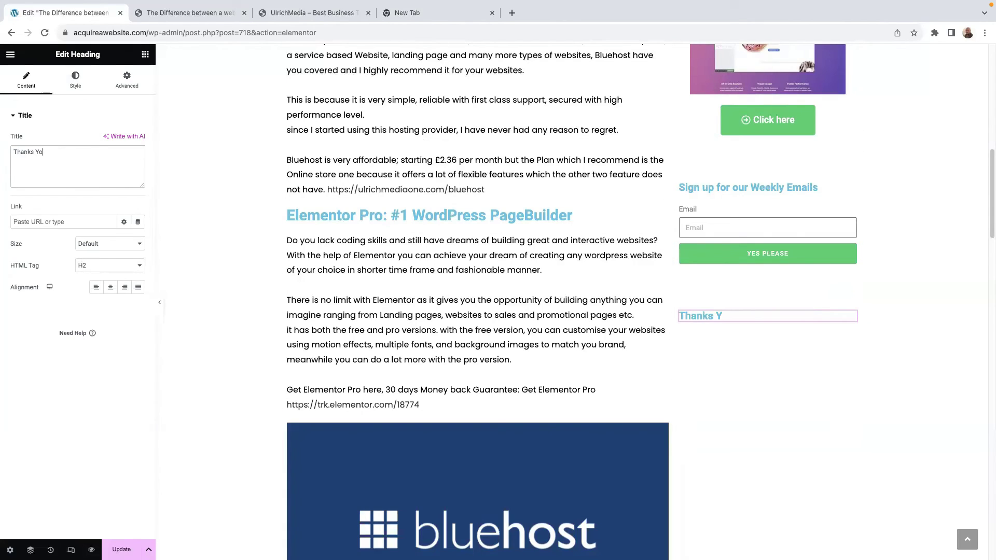
{"action": "type", "text": "u For reading please share"}
Find the social widgets and add Share Buttons beneath the sidebar's "please share" heading.
{"action": "left_click", "coordinate": [145, 54]}
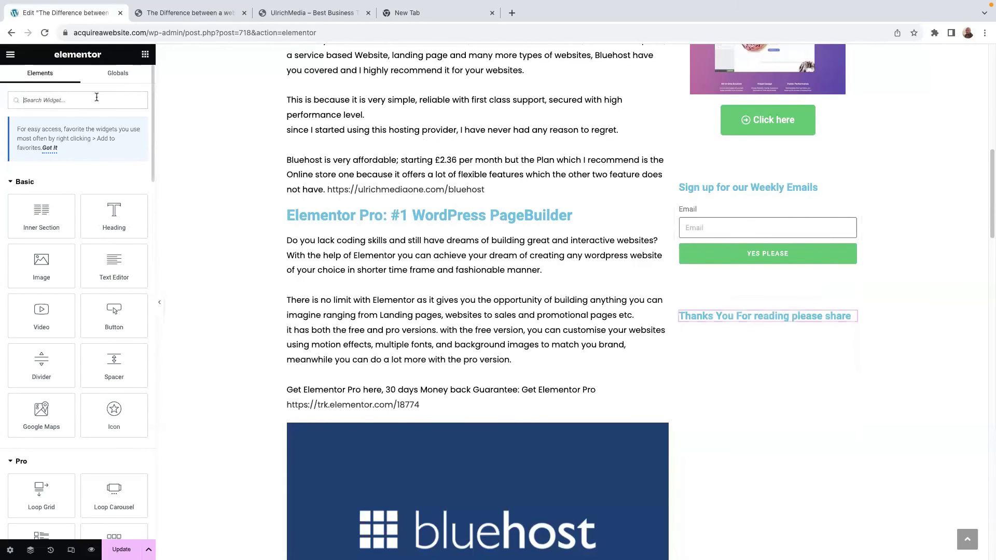
{"action": "left_click", "coordinate": [96, 100]}
{"action": "type", "text": "social"}
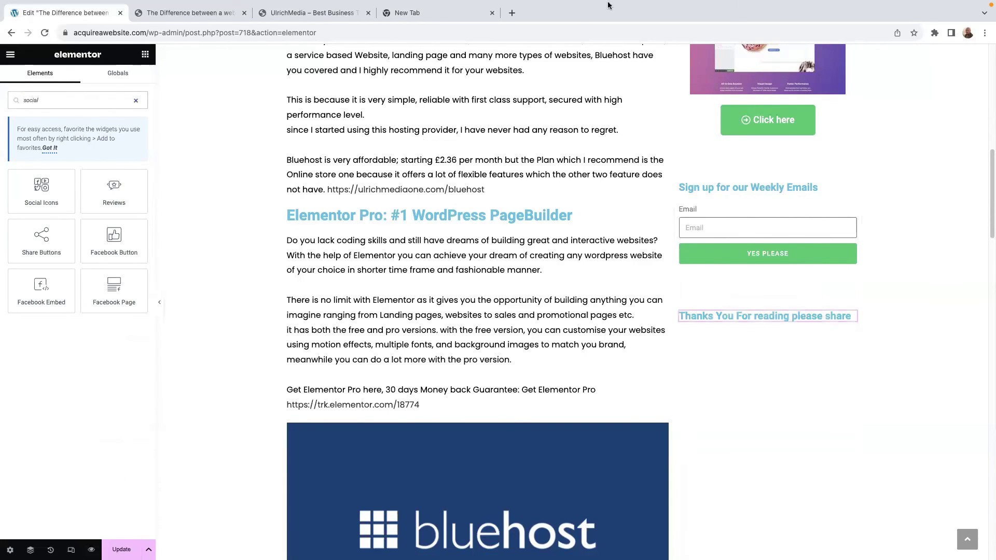
{"action": "left_click_drag", "start_coordinate": [41, 239], "coordinate": [782, 320]}
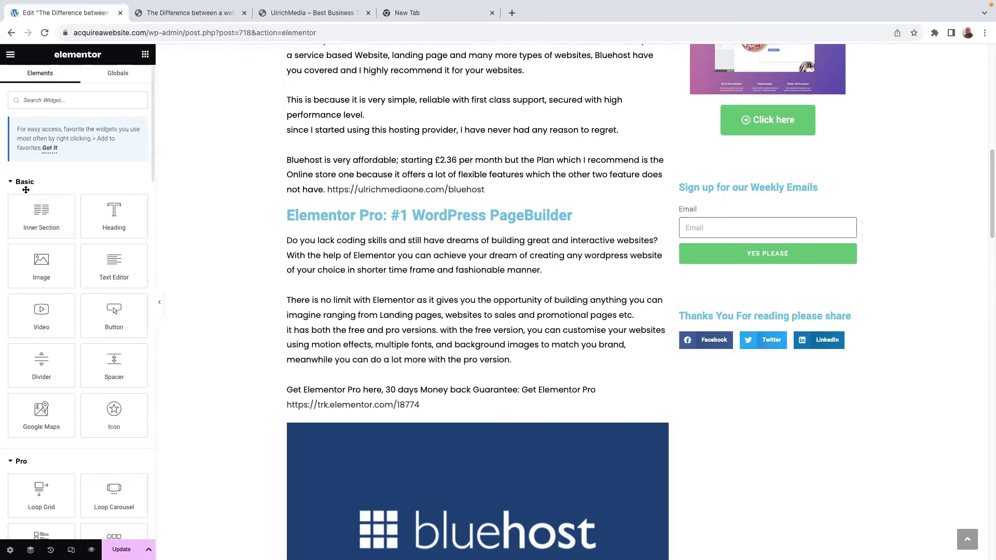
Correct the sidebar's share heading to "Thank You For reading please share" and update the post.
{"action": "scroll", "coordinate": [807, 322], "scroll_direction": "up", "scroll_amount": 4}
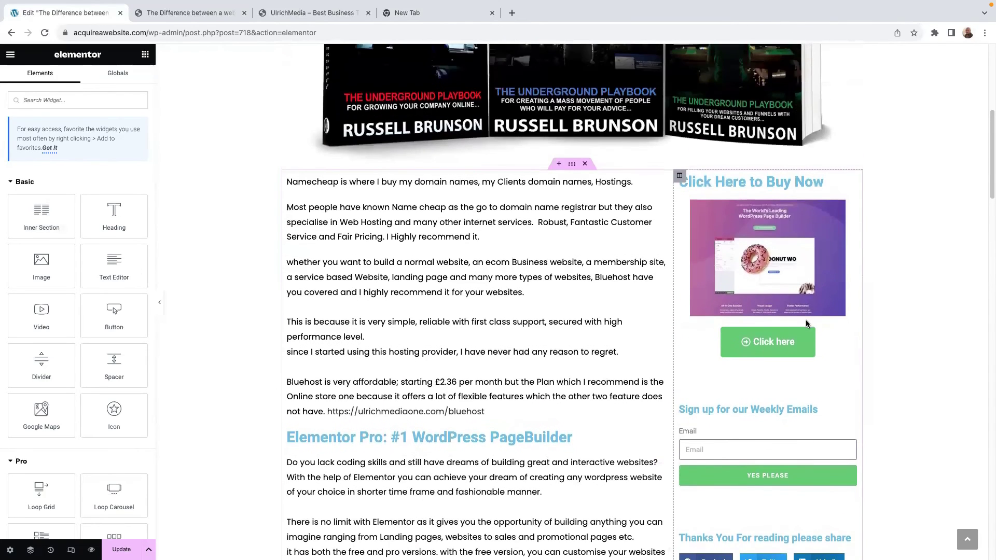
{"action": "scroll", "coordinate": [807, 322], "scroll_direction": "up", "scroll_amount": 5}
{"action": "scroll", "coordinate": [806, 325], "scroll_direction": "down", "scroll_amount": 20}
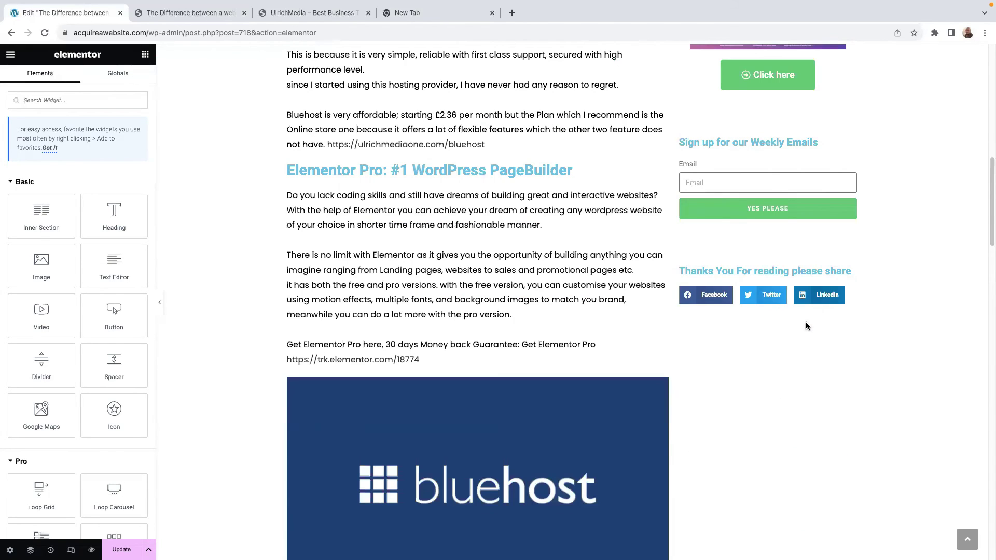
{"action": "scroll", "coordinate": [799, 327], "scroll_direction": "down", "scroll_amount": 4}
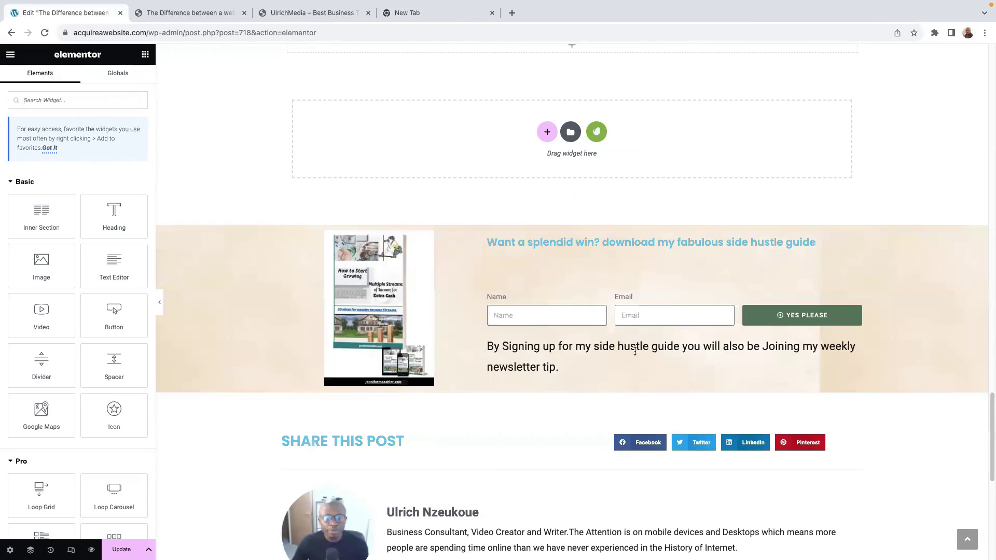
{"action": "scroll", "coordinate": [776, 389], "scroll_direction": "up", "scroll_amount": 20}
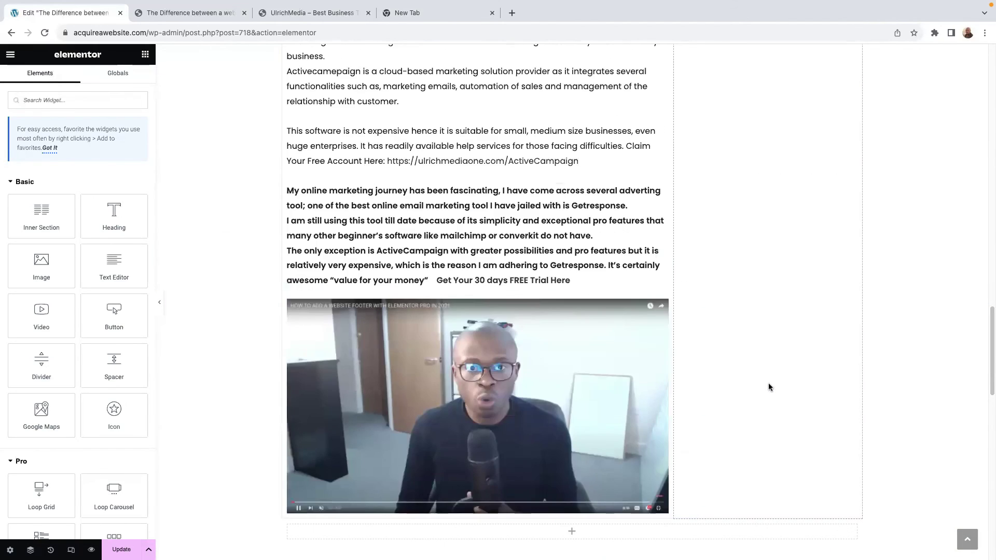
{"action": "scroll", "coordinate": [748, 366], "scroll_direction": "up", "scroll_amount": 10}
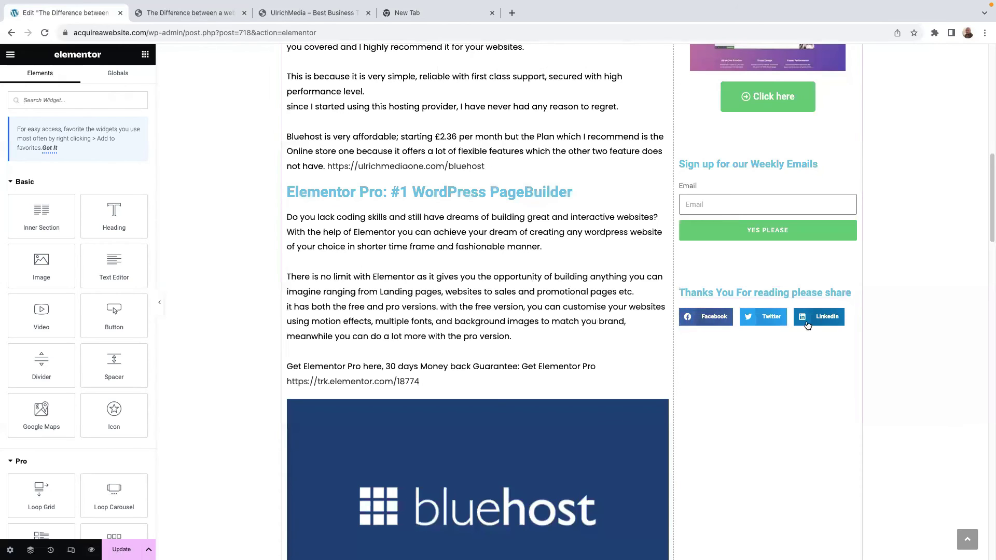
{"action": "left_click", "coordinate": [747, 291]}
{"action": "scroll", "coordinate": [746, 291], "scroll_direction": "up", "scroll_amount": 5}
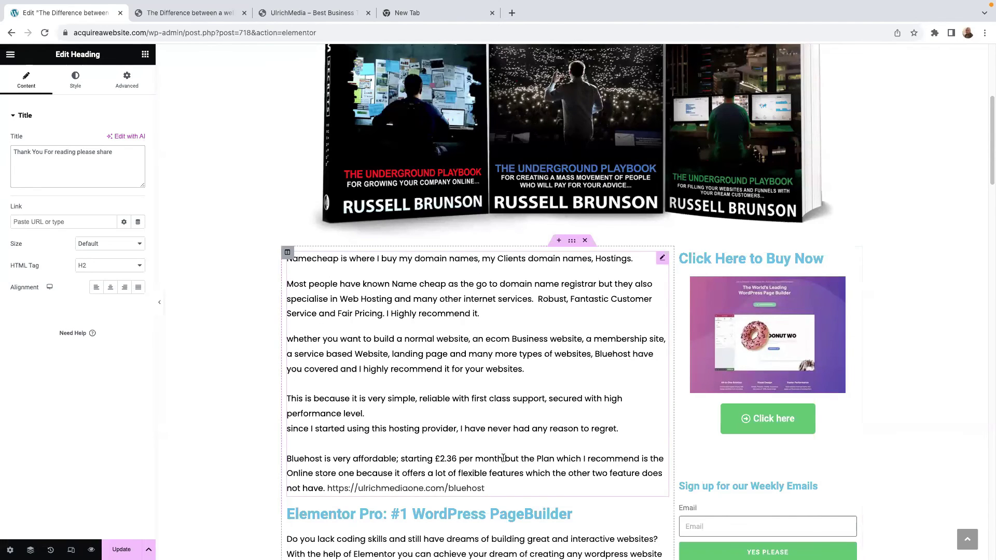
{"action": "key", "text": "ctrl+s"}
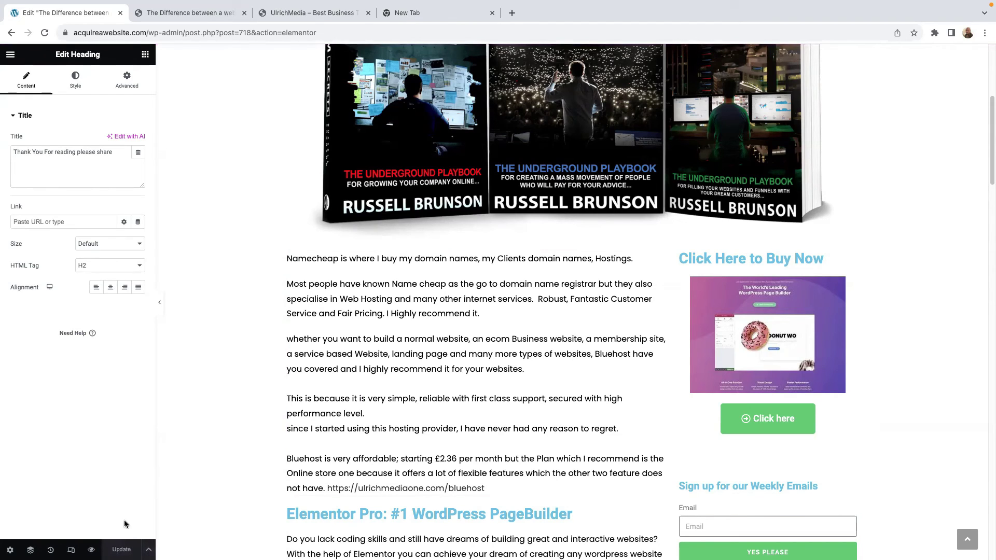
Preview the post and examine its layout from the title and sidebar down to the footer.
{"action": "scroll", "coordinate": [641, 315], "scroll_direction": "up", "scroll_amount": 5}
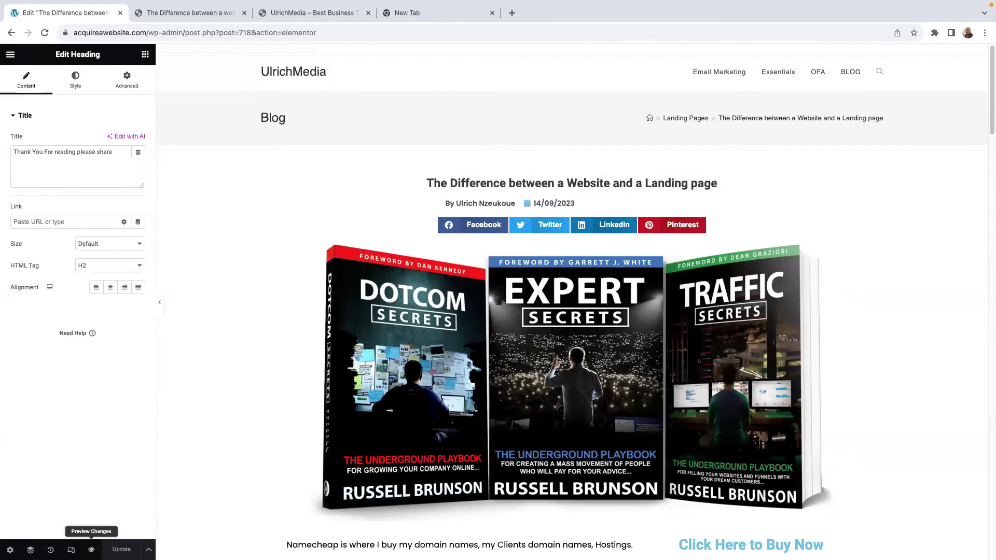
{"action": "left_click", "coordinate": [91, 550]}
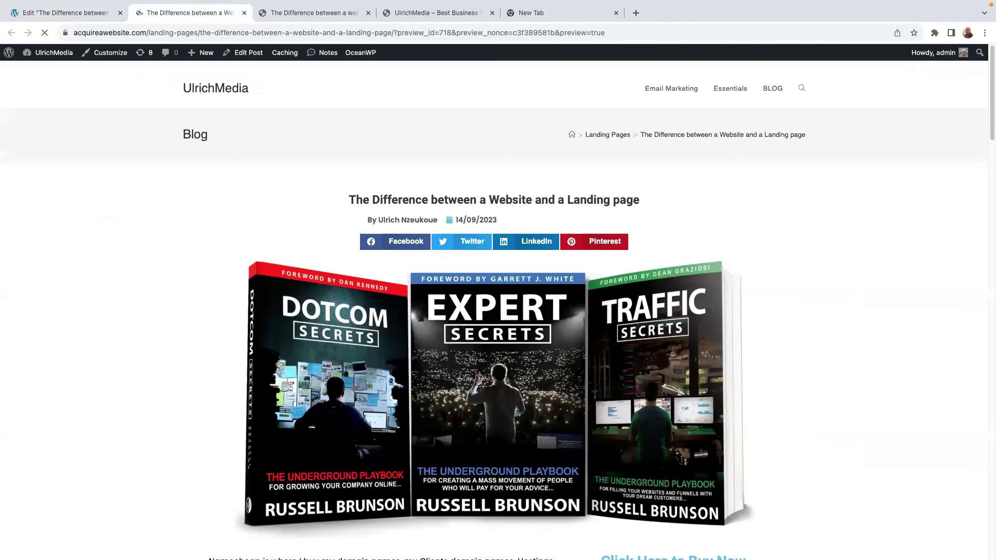
{"action": "scroll", "coordinate": [746, 453], "scroll_direction": "down", "scroll_amount": 3}
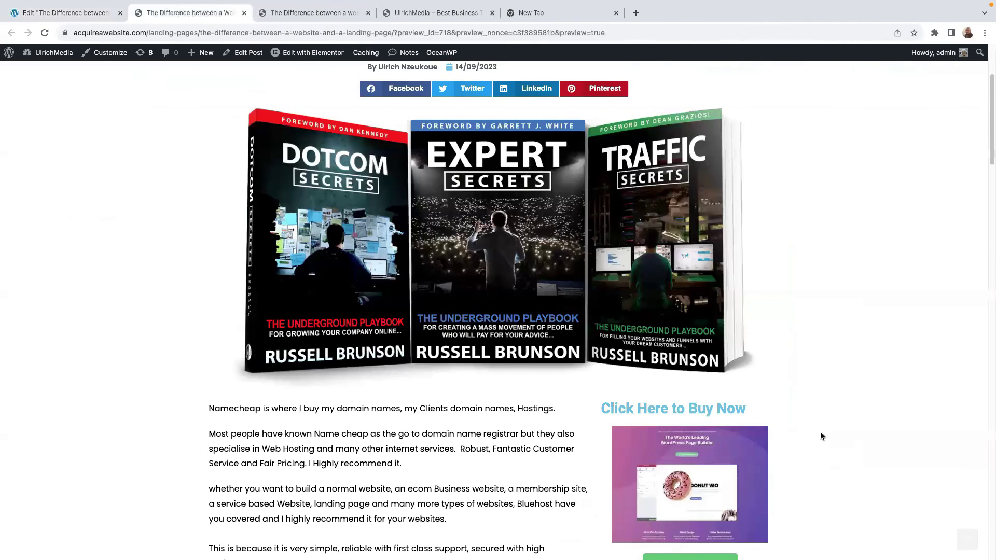
{"action": "scroll", "coordinate": [812, 435], "scroll_direction": "down", "scroll_amount": 8}
{"action": "scroll", "coordinate": [829, 422], "scroll_direction": "up", "scroll_amount": 8}
{"action": "scroll", "coordinate": [820, 435], "scroll_direction": "down", "scroll_amount": 3}
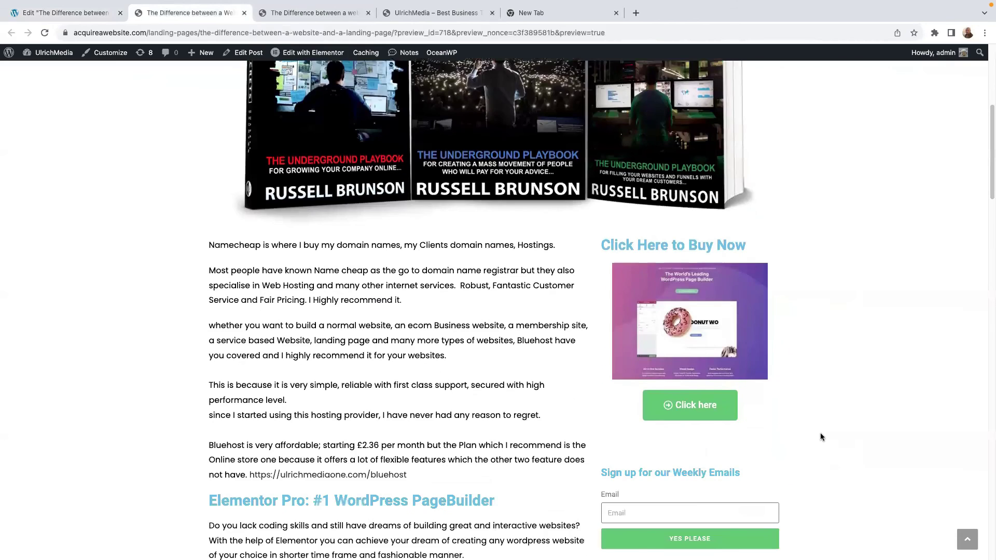
{"action": "scroll", "coordinate": [820, 437], "scroll_direction": "down", "scroll_amount": 10}
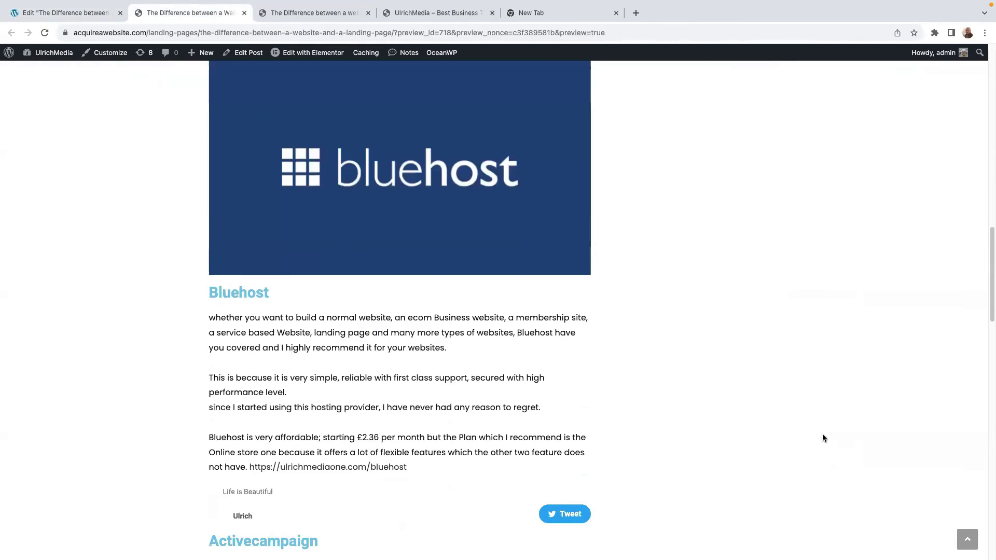
{"action": "scroll", "coordinate": [822, 438], "scroll_direction": "down", "scroll_amount": 8}
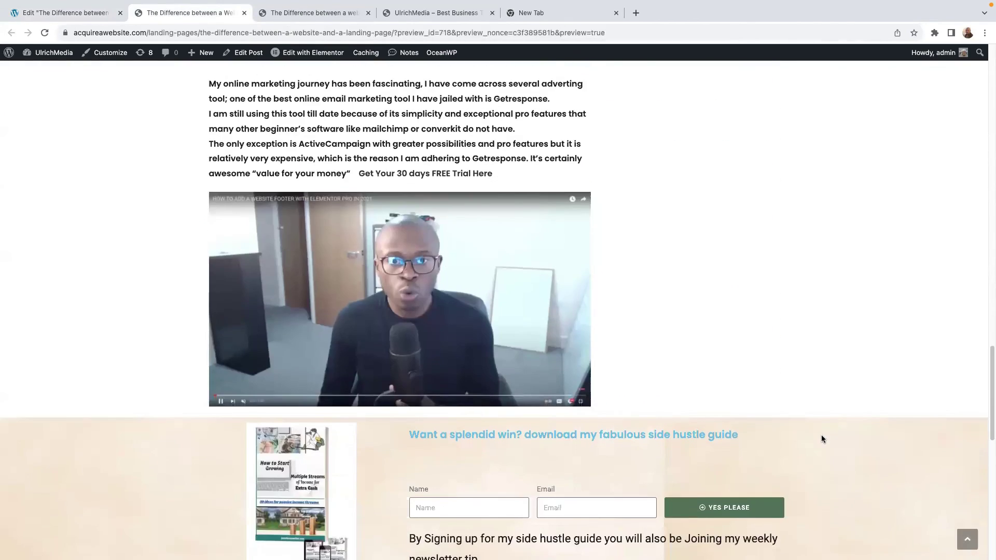
{"action": "scroll", "coordinate": [822, 438], "scroll_direction": "down", "scroll_amount": 8}
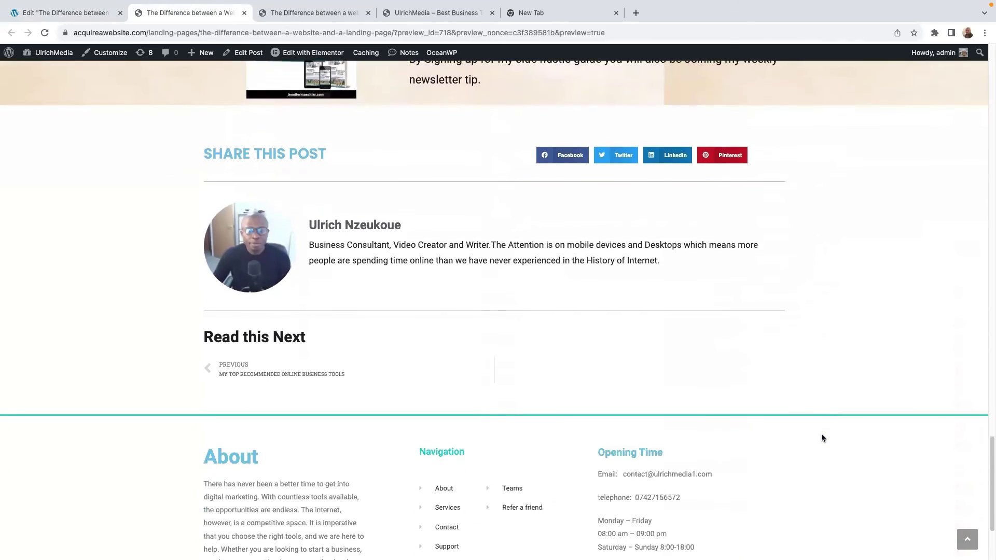
{"action": "scroll", "coordinate": [821, 438], "scroll_direction": "down", "scroll_amount": 3}
{"action": "scroll", "coordinate": [821, 437], "scroll_direction": "up", "scroll_amount": 2}
{"action": "scroll", "coordinate": [821, 438], "scroll_direction": "down", "scroll_amount": 3}
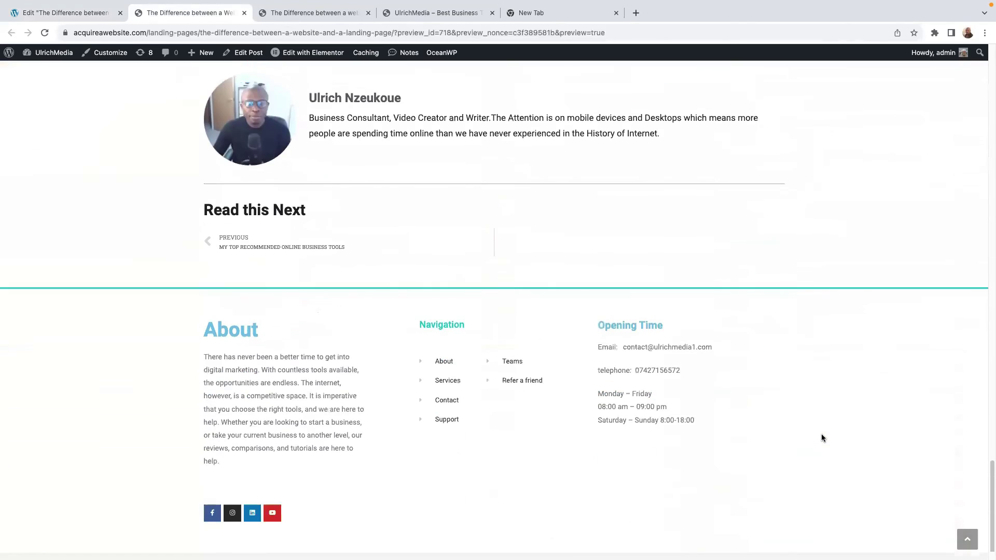
{"action": "scroll", "coordinate": [820, 439], "scroll_direction": "up", "scroll_amount": 1}
{"action": "scroll", "coordinate": [820, 439], "scroll_direction": "down", "scroll_amount": 1}
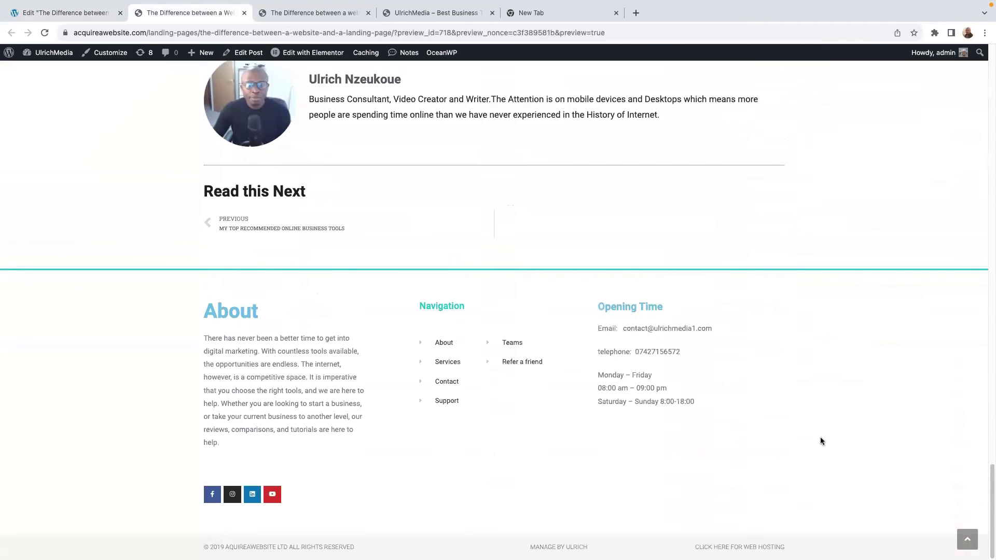
Return to the editor, exit Elementor to the WordPress dashboard and start a new post.
{"action": "left_click", "coordinate": [52, 13]}
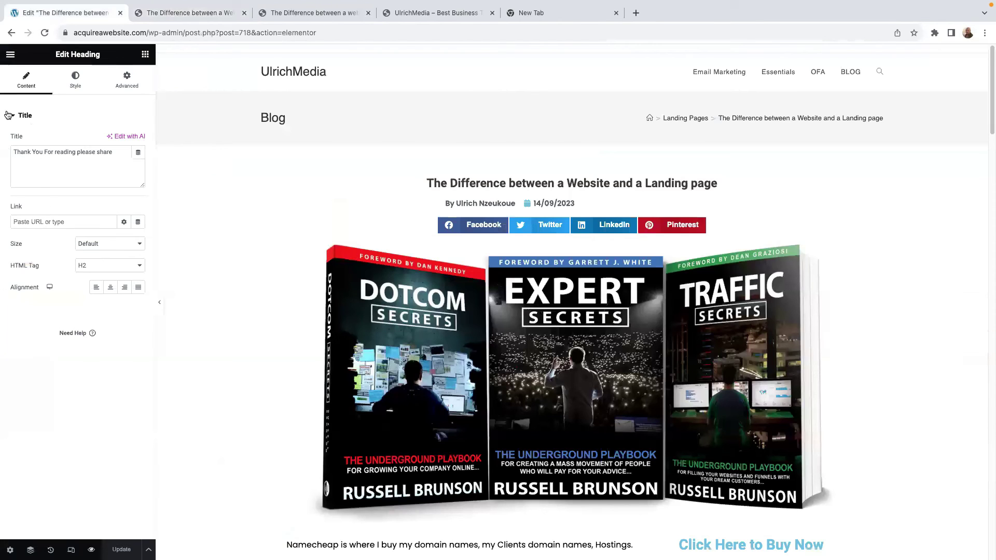
{"action": "left_click", "coordinate": [11, 54]}
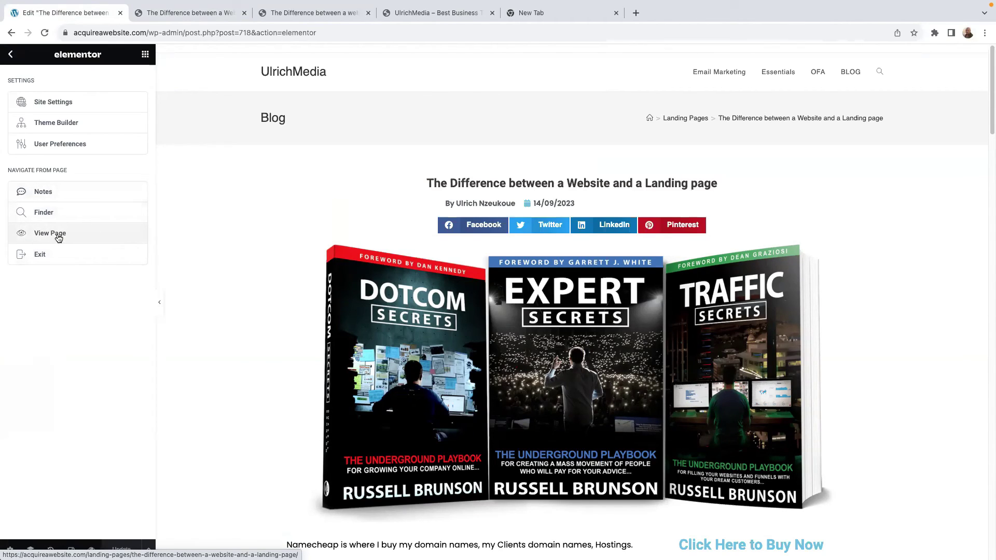
{"action": "left_click", "coordinate": [35, 256]}
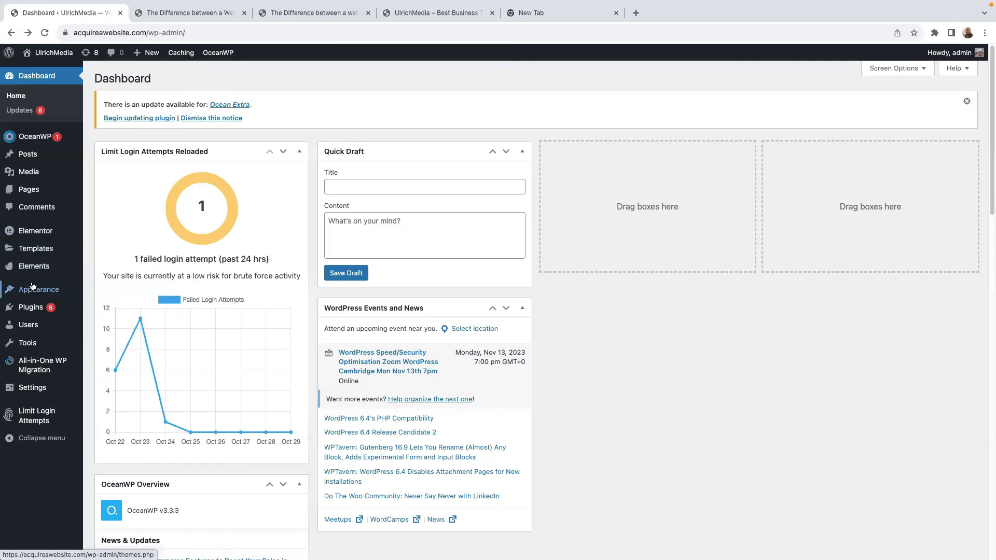
{"action": "mouse_move", "coordinate": [32, 183]}
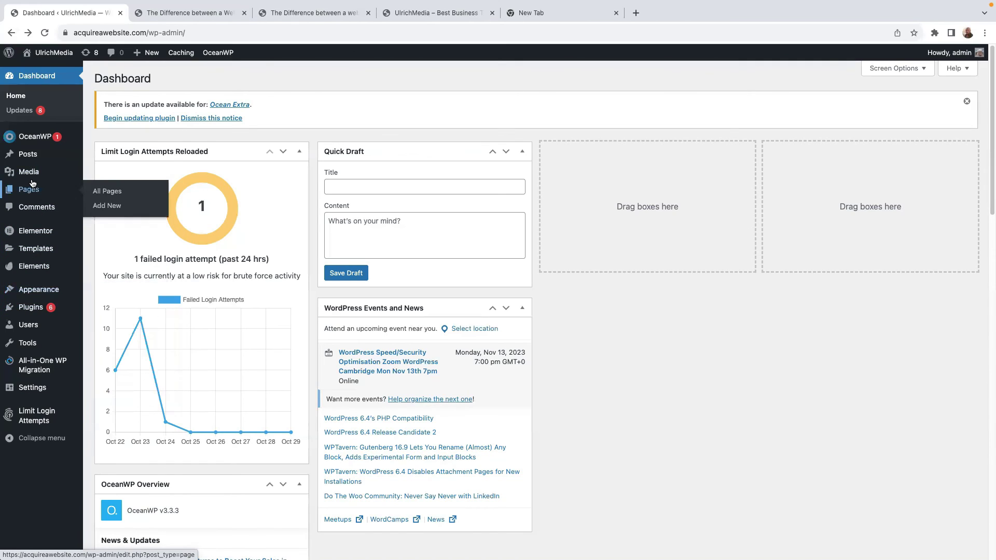
{"action": "mouse_move", "coordinate": [33, 164]}
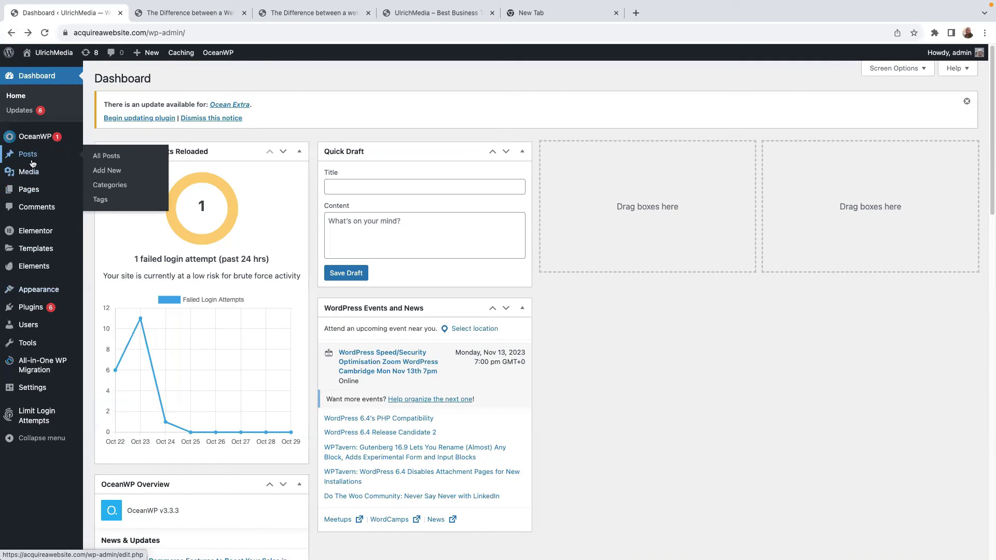
{"action": "left_click", "coordinate": [115, 171]}
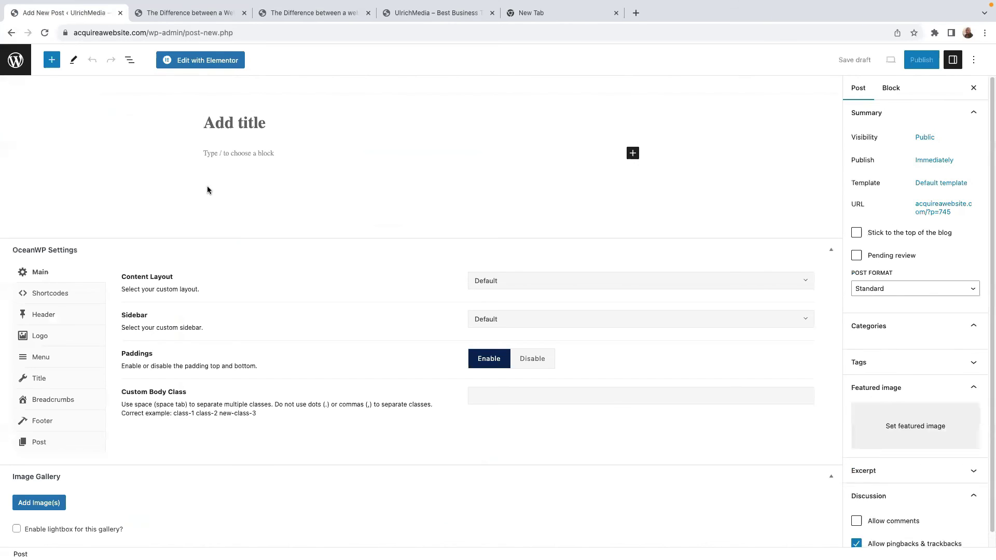
Title the new post "Landing page".
{"action": "type", "text": "Lna"}
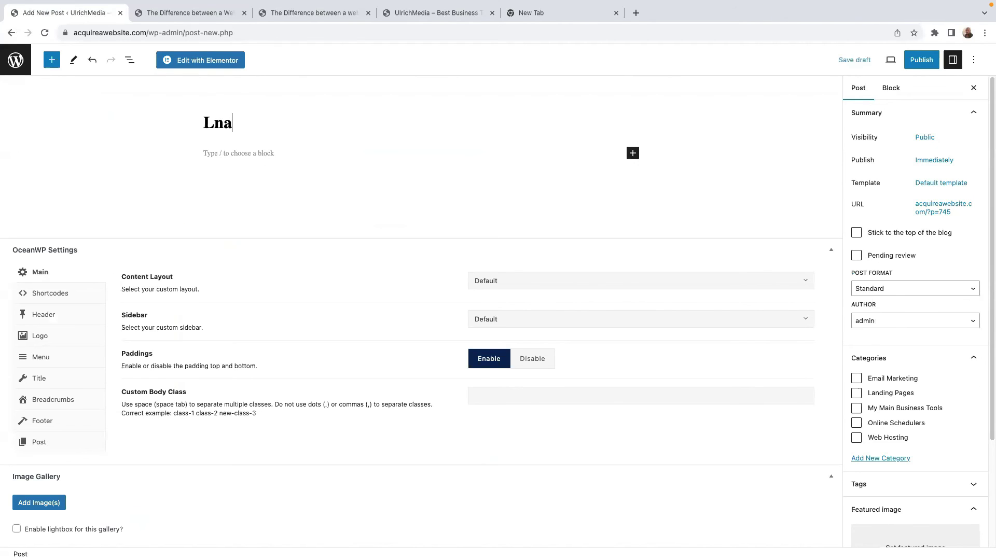
{"action": "type", "text": "ding"}
{"action": "key", "text": "BackSpace"}
{"action": "key", "text": "BackSpace"}
{"action": "key", "text": "BackSpace"}
{"action": "key", "text": "BackSpace"}
{"action": "key", "text": "BackSpace"}
{"action": "key", "text": "BackSpace"}
{"action": "key", "text": "BackSpace"}
{"action": "type", "text": "anding"}
{"action": "type", "text": "age"}
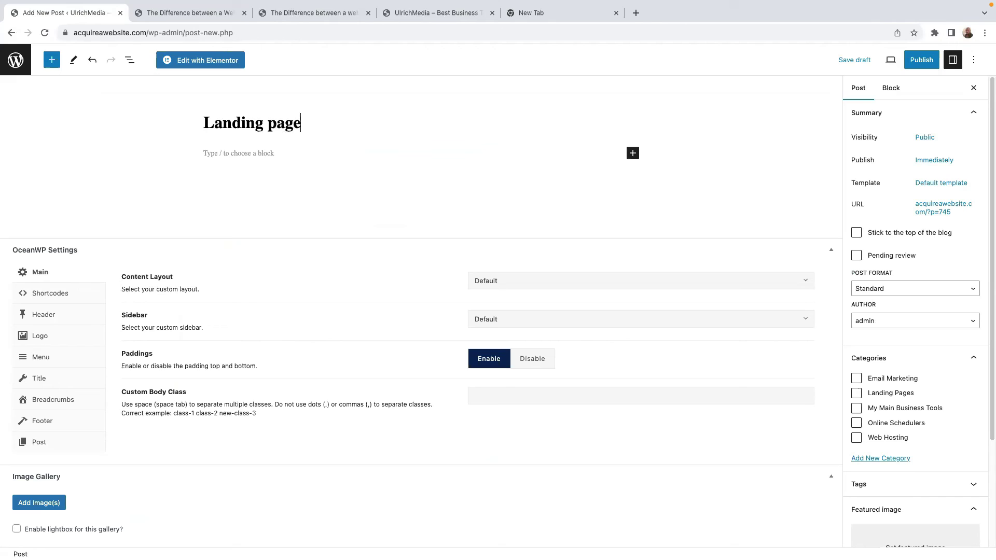
Set the new post's content layout to Full Width, leaving the sidebar option at Default.
{"action": "left_click", "coordinate": [583, 281]}
{"action": "left_click", "coordinate": [529, 356]}
{"action": "left_click", "coordinate": [585, 323]}
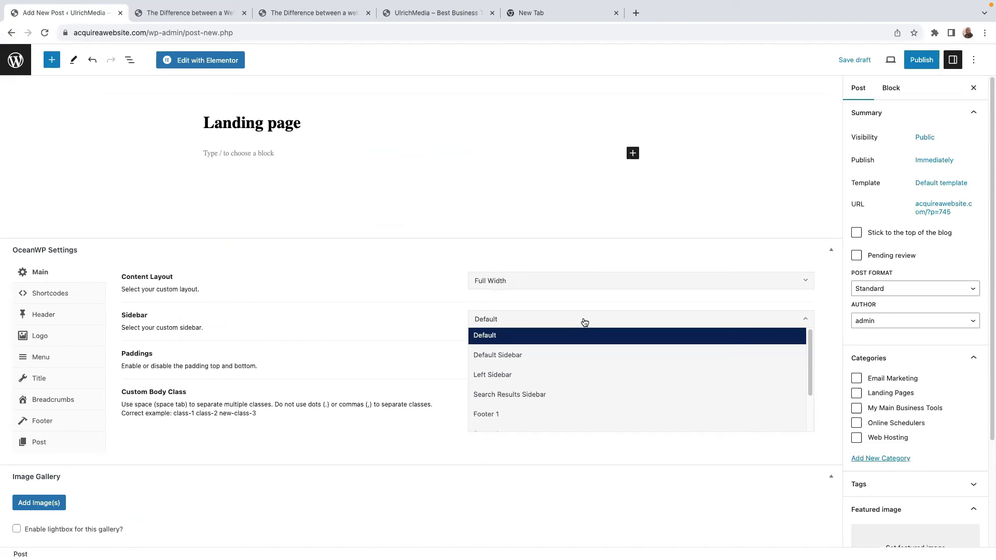
{"action": "left_click", "coordinate": [411, 271]}
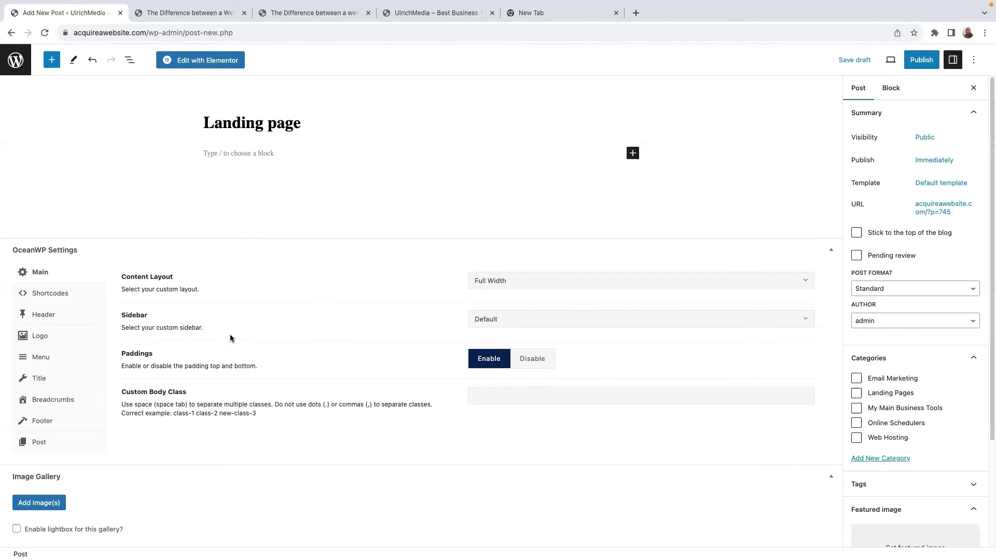
Assign the post to the Email Marketing and Landing Pages categories and set the photo of the man at the microphone as featured image.
{"action": "left_click", "coordinate": [856, 381]}
{"action": "left_click", "coordinate": [857, 395]}
{"action": "scroll", "coordinate": [979, 362], "scroll_direction": "down", "scroll_amount": 5}
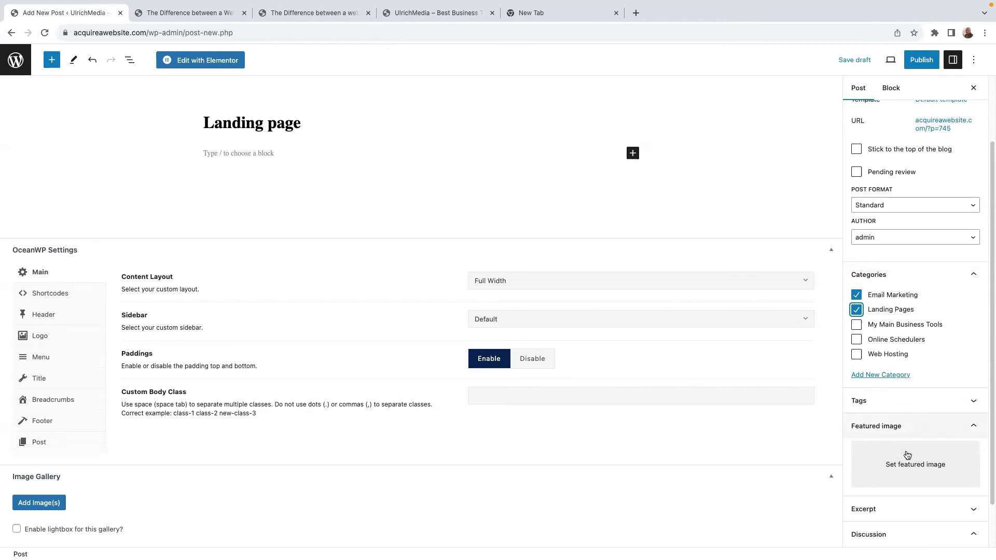
{"action": "left_click", "coordinate": [897, 463]}
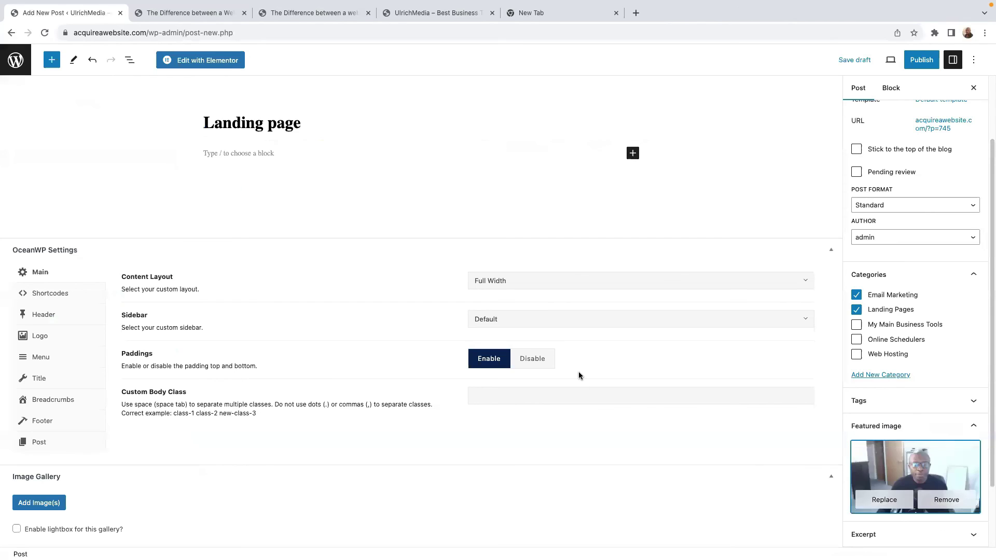
{"action": "scroll", "coordinate": [851, 428], "scroll_direction": "down", "scroll_amount": 3}
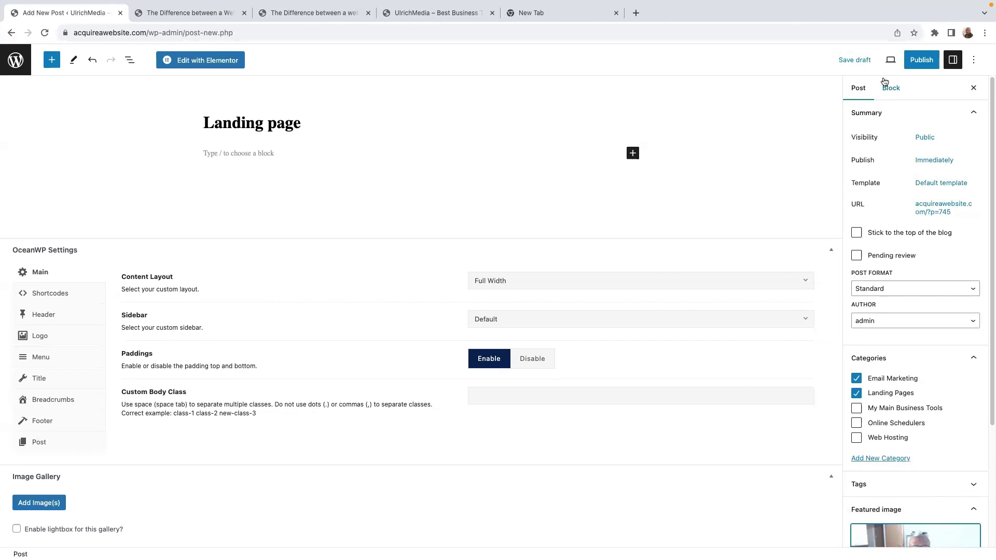
Save the post as a draft and open it for editing in Elementor.
{"action": "left_click", "coordinate": [848, 61]}
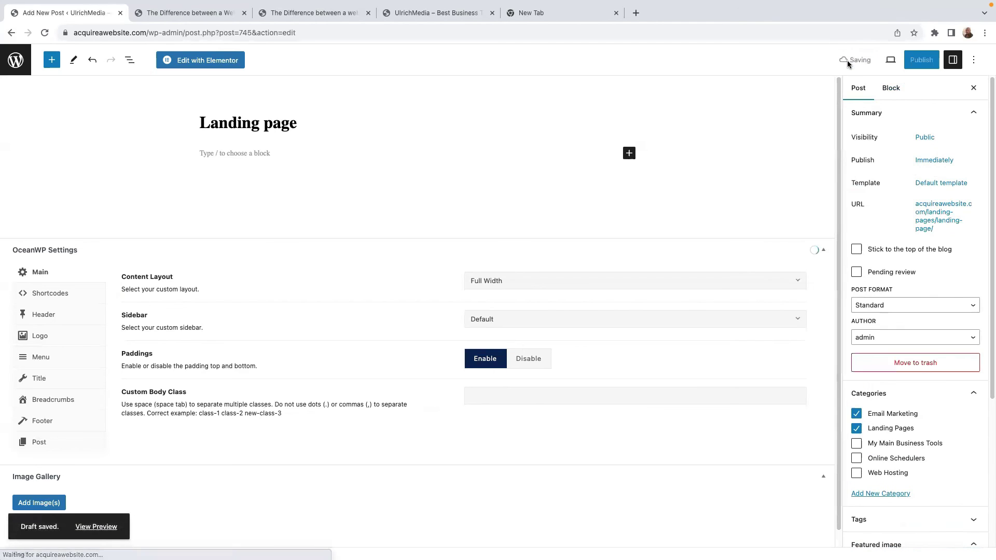
{"action": "left_click", "coordinate": [197, 60]}
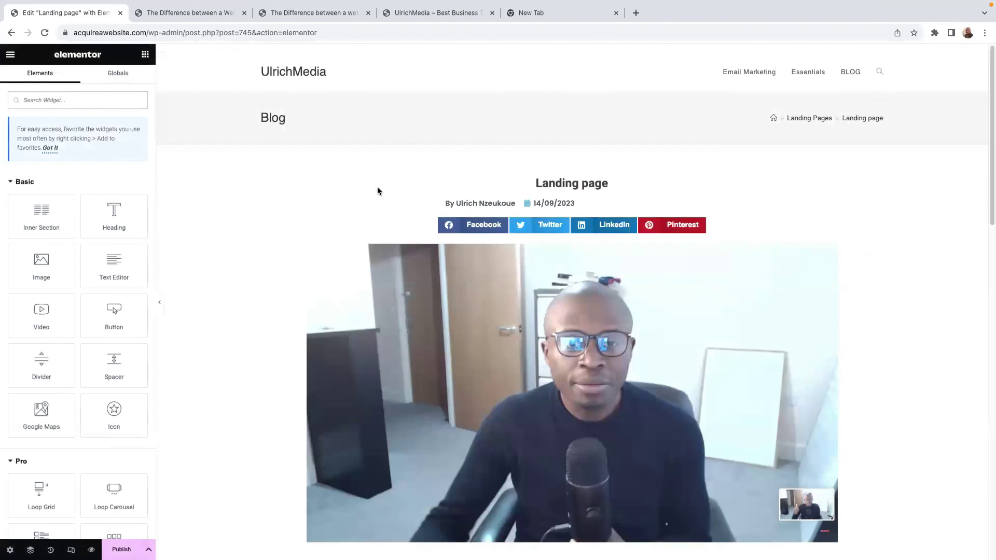
Examine the post's template layout from the title, share buttons and featured image down to the opt-in form, author box and footer.
{"action": "scroll", "coordinate": [493, 311], "scroll_direction": "down", "scroll_amount": 6}
{"action": "scroll", "coordinate": [586, 188], "scroll_direction": "up", "scroll_amount": 3}
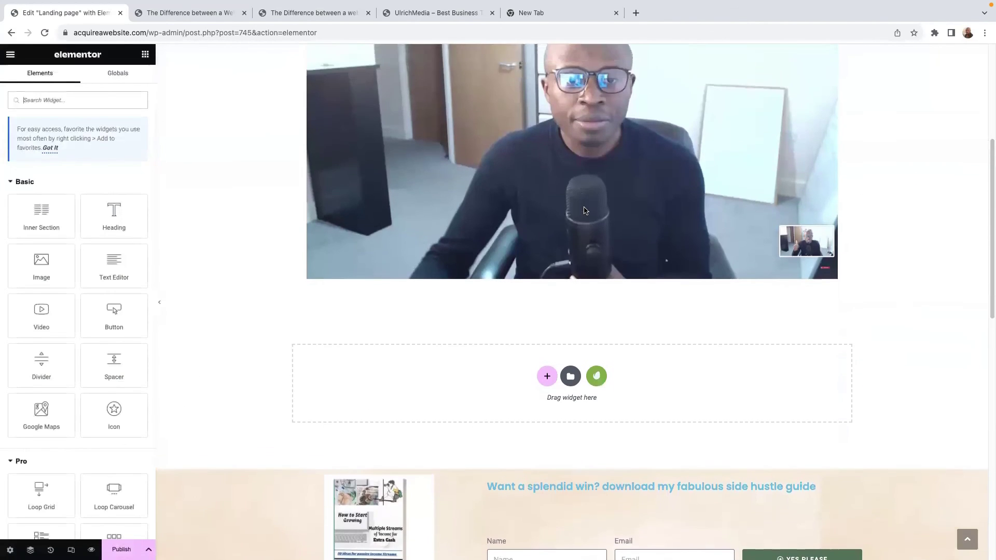
{"action": "scroll", "coordinate": [624, 275], "scroll_direction": "down", "scroll_amount": 2}
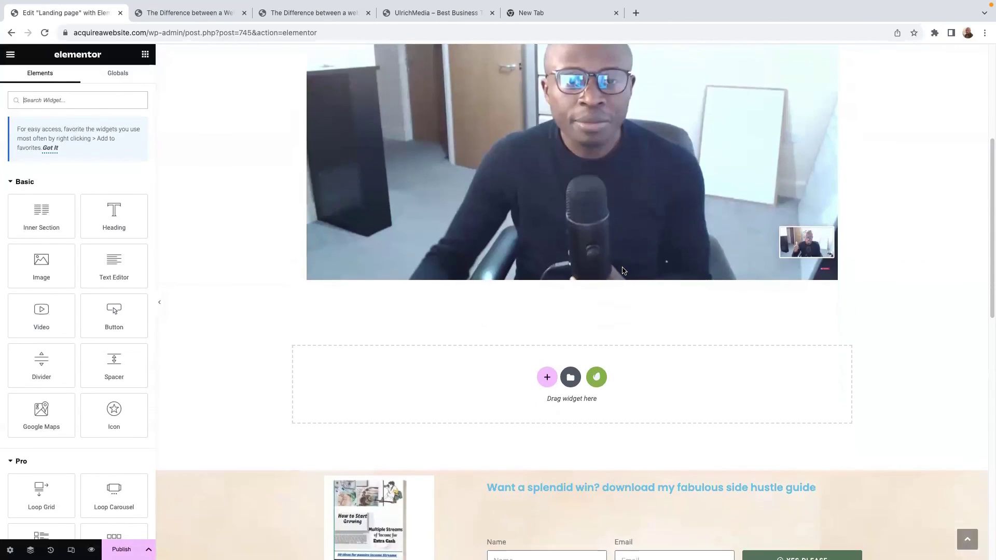
{"action": "scroll", "coordinate": [625, 279], "scroll_direction": "down", "scroll_amount": 5}
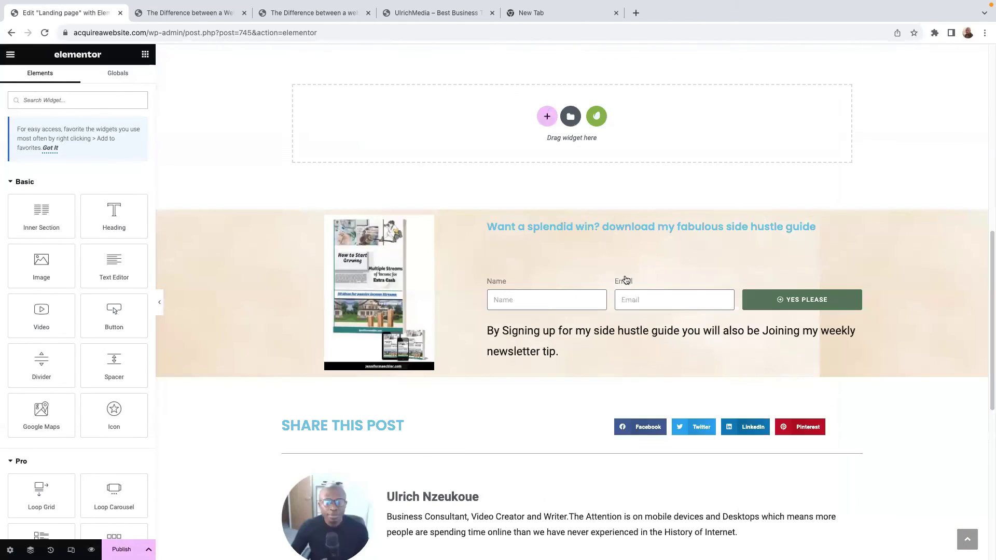
{"action": "scroll", "coordinate": [589, 293], "scroll_direction": "up", "scroll_amount": 10}
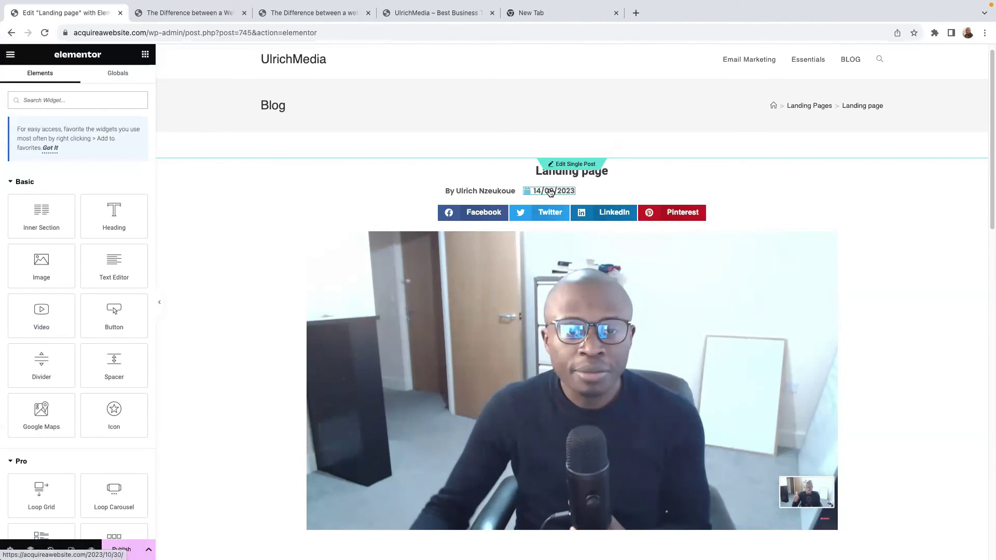
{"action": "scroll", "coordinate": [557, 265], "scroll_direction": "down", "scroll_amount": 7}
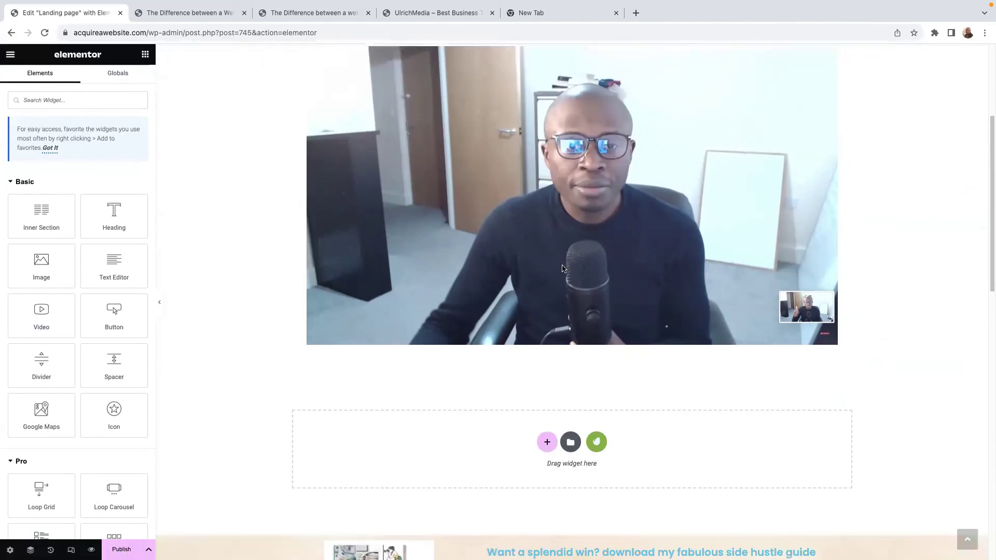
{"action": "scroll", "coordinate": [462, 379], "scroll_direction": "down", "scroll_amount": 3}
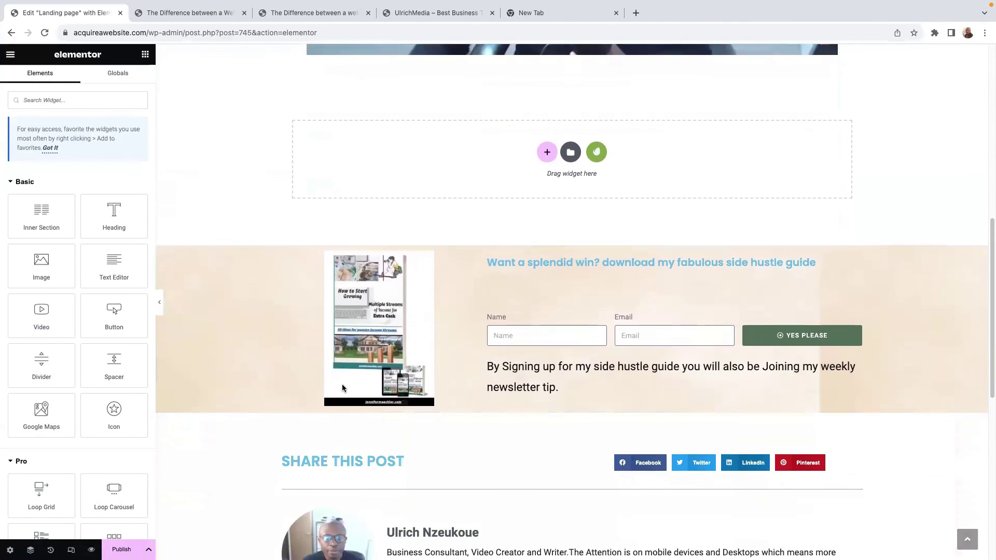
{"action": "scroll", "coordinate": [271, 263], "scroll_direction": "up", "scroll_amount": 10}
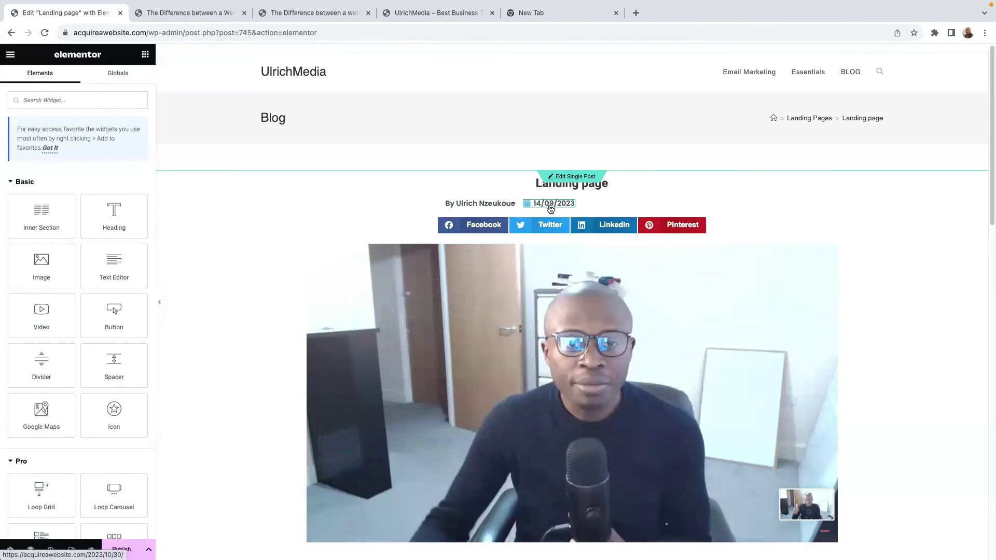
{"action": "scroll", "coordinate": [550, 209], "scroll_direction": "down", "scroll_amount": 3}
{"action": "scroll", "coordinate": [552, 202], "scroll_direction": "up", "scroll_amount": 3}
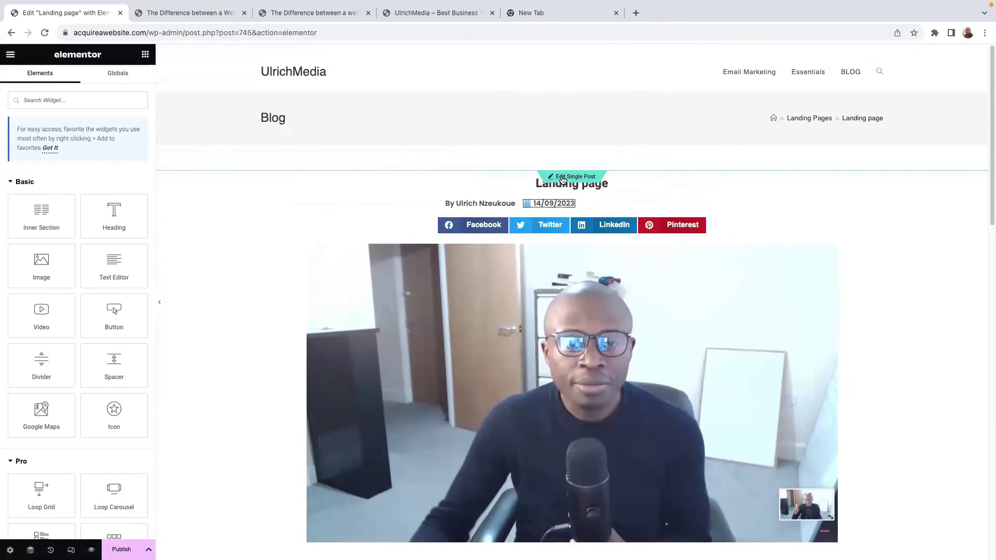
{"action": "scroll", "coordinate": [563, 179], "scroll_direction": "down", "scroll_amount": 5}
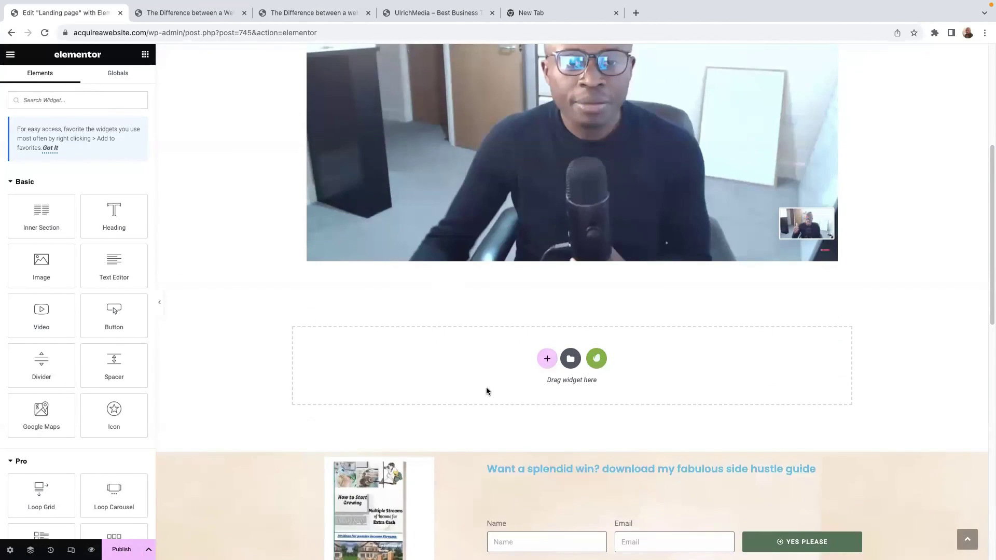
{"action": "scroll", "coordinate": [540, 372], "scroll_direction": "down", "scroll_amount": 3}
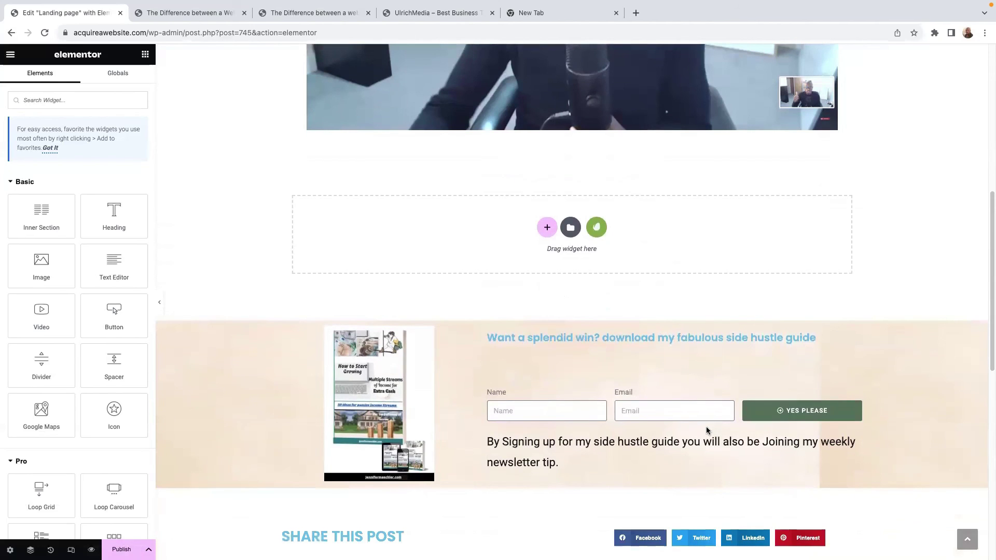
{"action": "scroll", "coordinate": [707, 431], "scroll_direction": "down", "scroll_amount": 5}
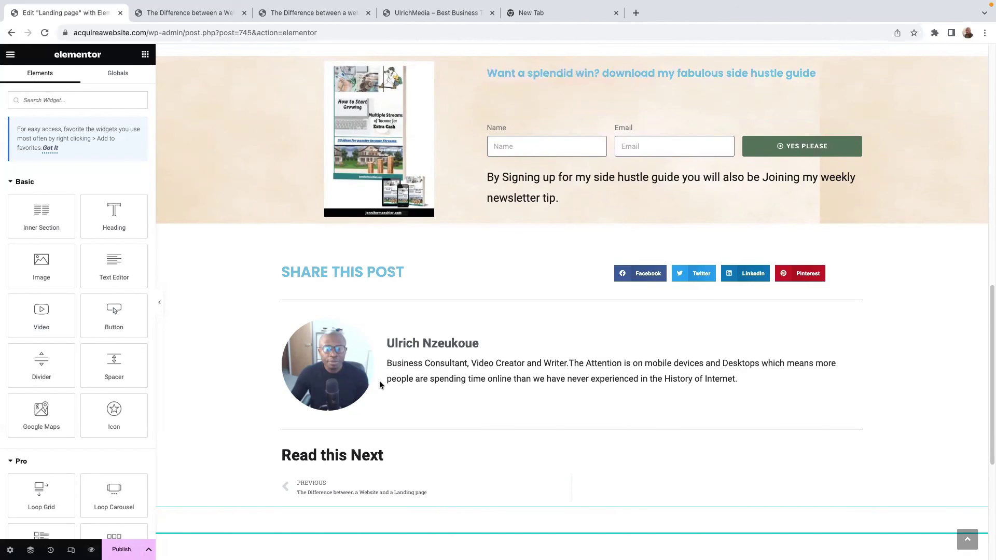
{"action": "scroll", "coordinate": [342, 425], "scroll_direction": "down", "scroll_amount": 3}
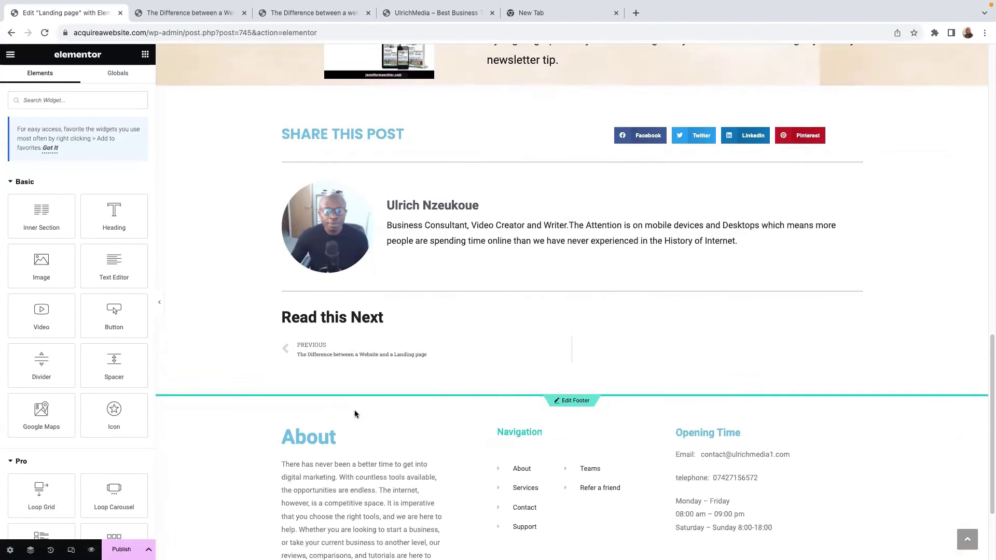
{"action": "scroll", "coordinate": [354, 410], "scroll_direction": "up", "scroll_amount": 4}
{"action": "scroll", "coordinate": [353, 425], "scroll_direction": "up", "scroll_amount": 15}
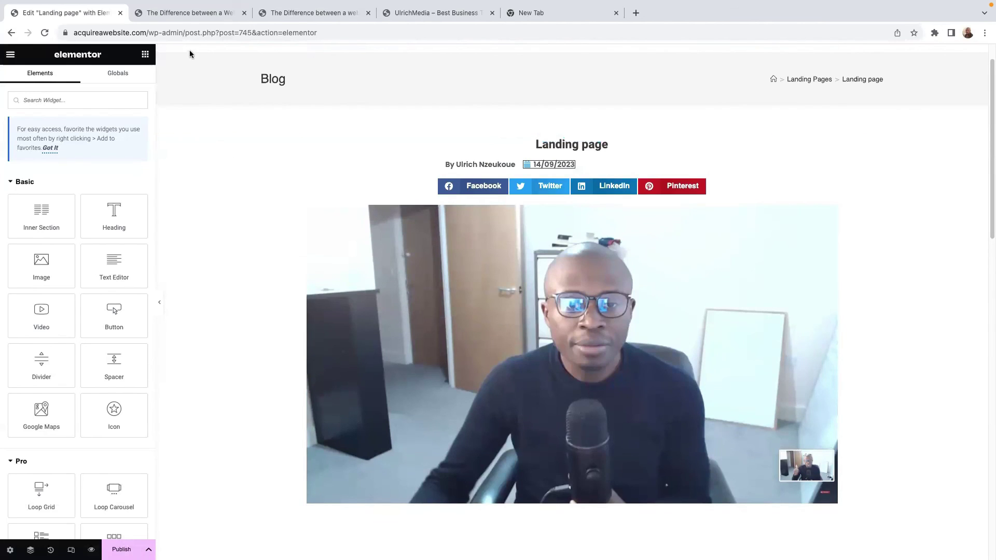
Review the preview of "The Difference between a Website and a Landing page" for comparison, from its title to the opt-in form and author box.
{"action": "left_click", "coordinate": [191, 11]}
{"action": "scroll", "coordinate": [334, 218], "scroll_direction": "up", "scroll_amount": 15}
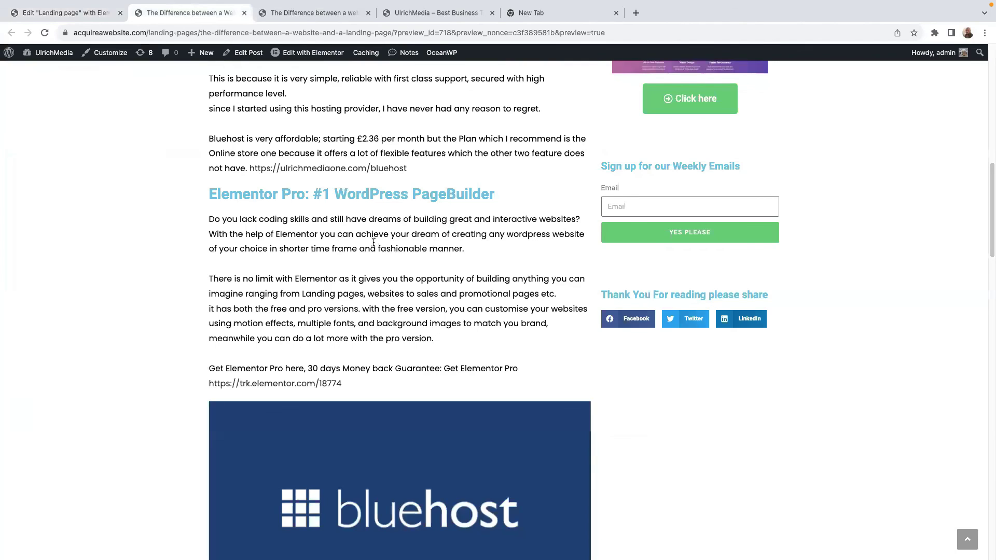
{"action": "scroll", "coordinate": [373, 242], "scroll_direction": "up", "scroll_amount": 5}
{"action": "scroll", "coordinate": [473, 288], "scroll_direction": "up", "scroll_amount": 8}
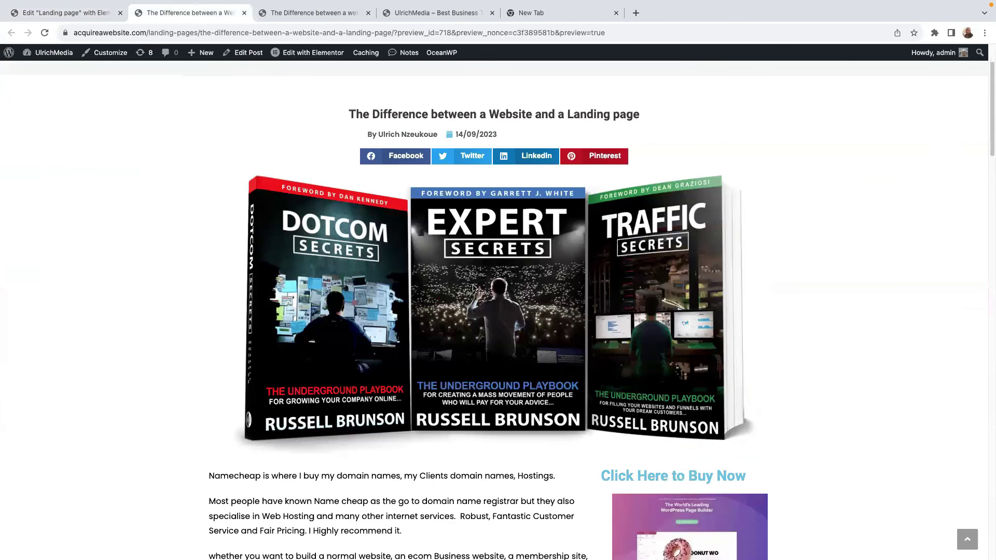
{"action": "scroll", "coordinate": [474, 288], "scroll_direction": "down", "scroll_amount": 12}
{"action": "scroll", "coordinate": [426, 298], "scroll_direction": "down", "scroll_amount": 13}
{"action": "scroll", "coordinate": [426, 298], "scroll_direction": "down", "scroll_amount": 4}
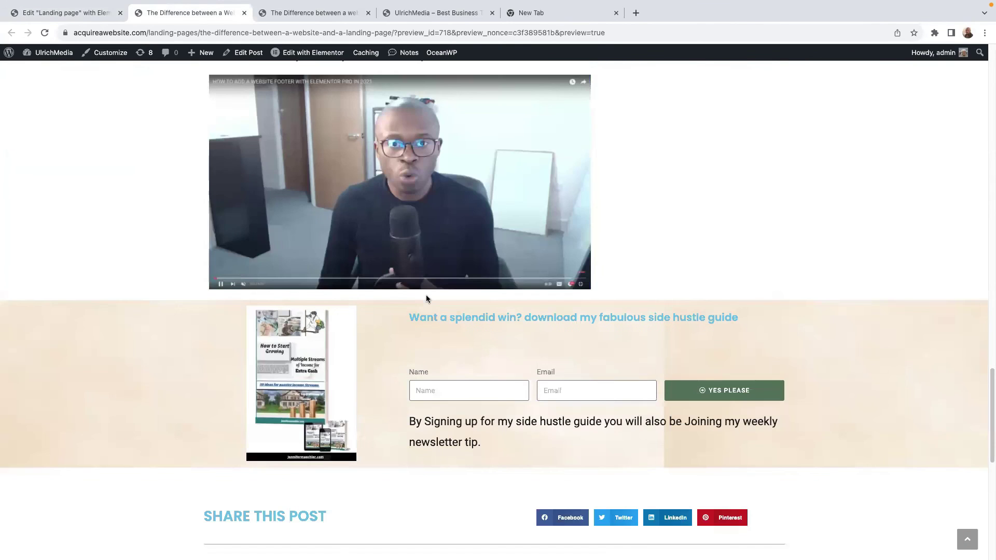
{"action": "scroll", "coordinate": [305, 380], "scroll_direction": "up", "scroll_amount": 1}
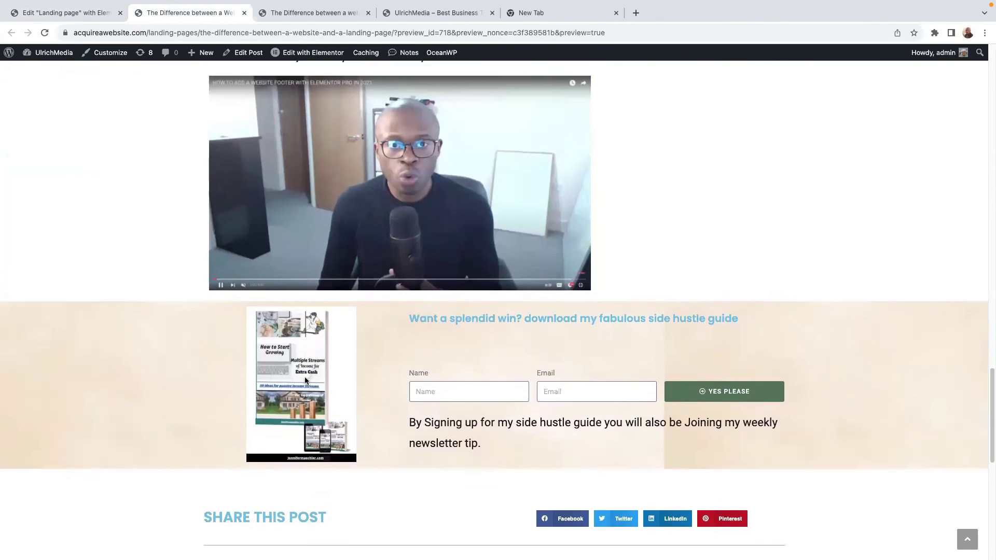
{"action": "scroll", "coordinate": [305, 381], "scroll_direction": "down", "scroll_amount": 4}
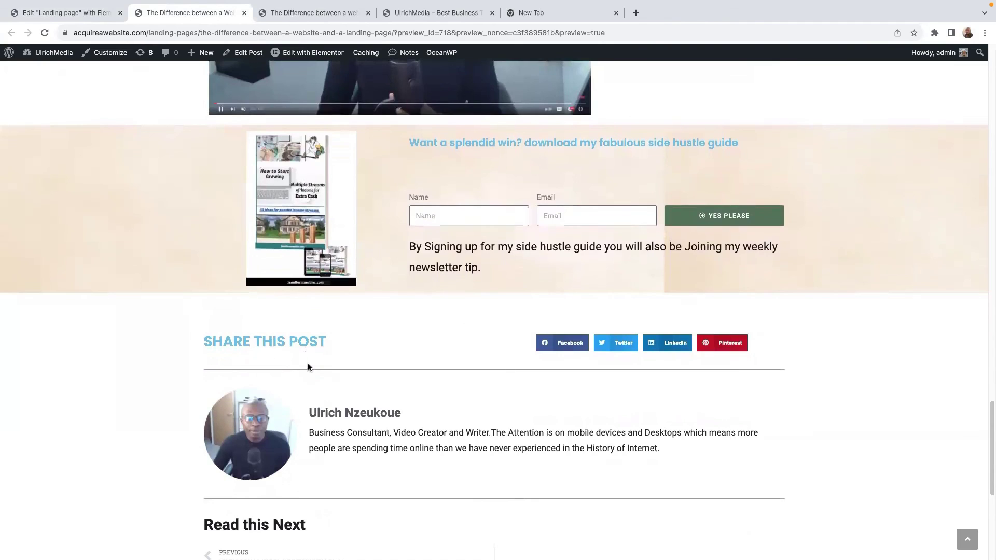
Back in the Landing page editor, add a single-column section below the featured image and place a Text Editor widget in it.
{"action": "key", "text": "ctrl+shift+Tab"}
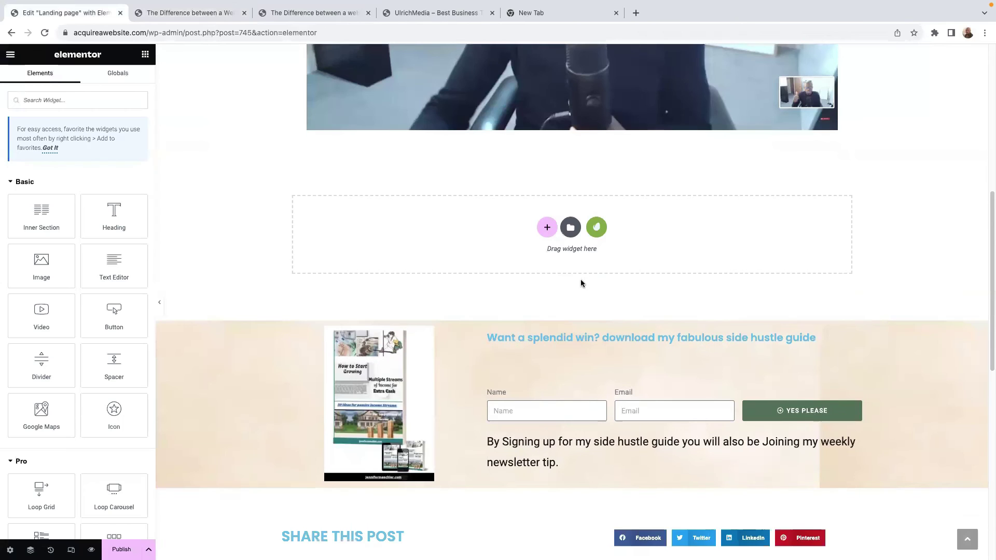
{"action": "left_click", "coordinate": [545, 231]}
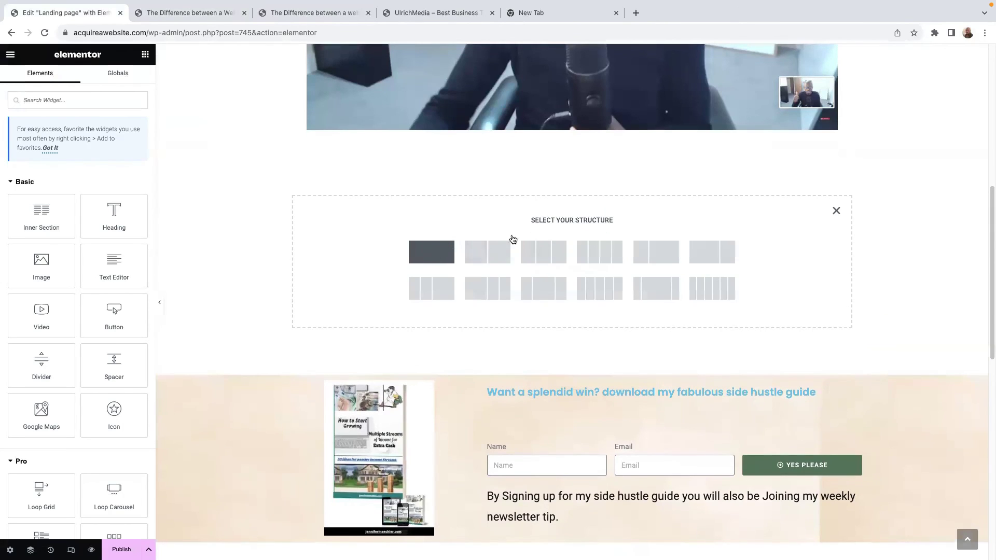
{"action": "left_click", "coordinate": [436, 254]}
{"action": "left_click", "coordinate": [572, 153]}
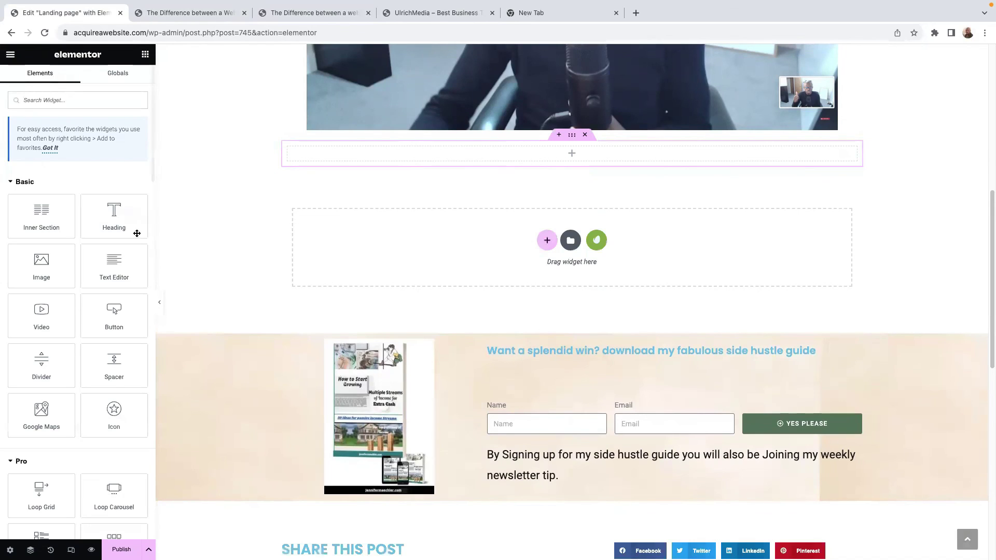
{"action": "left_click_drag", "start_coordinate": [111, 278], "coordinate": [594, 153]}
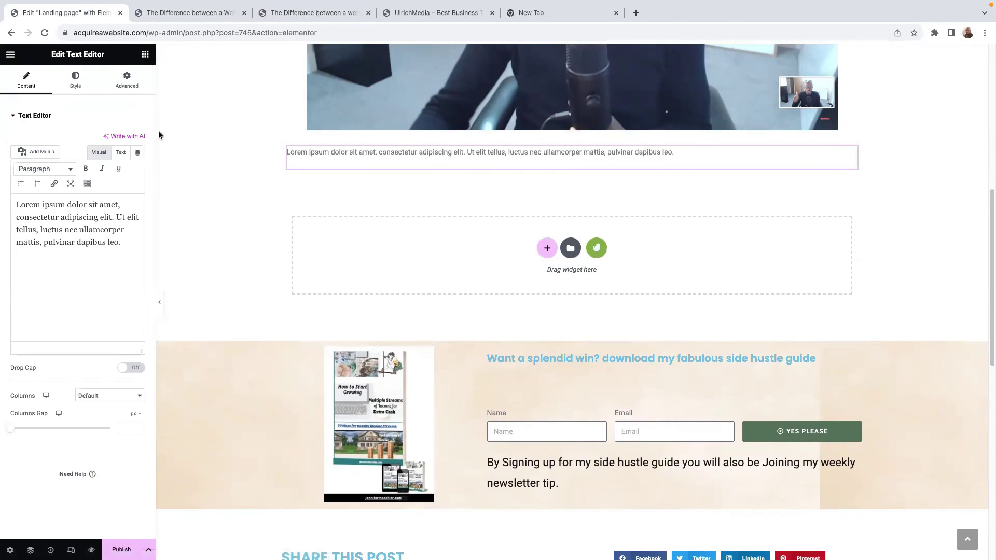
Clear the placeholder text from the new Text Editor widget.
{"action": "left_click", "coordinate": [113, 247]}
{"action": "key", "text": "ctrl+a"}
{"action": "key", "text": "BackSpace"}
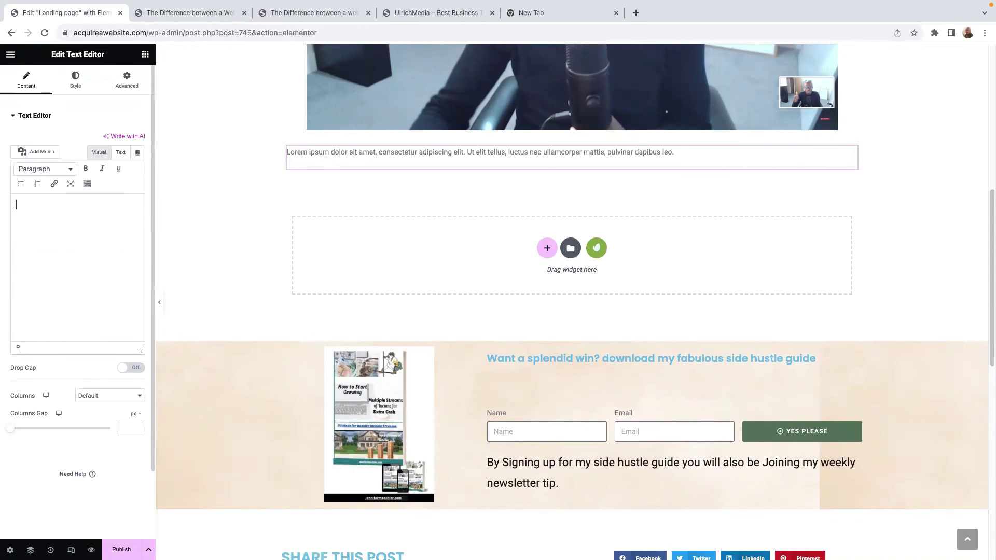
Switch to the earlier post's preview and go to the UlrichMedia home page from its site title.
{"action": "left_click", "coordinate": [173, 14]}
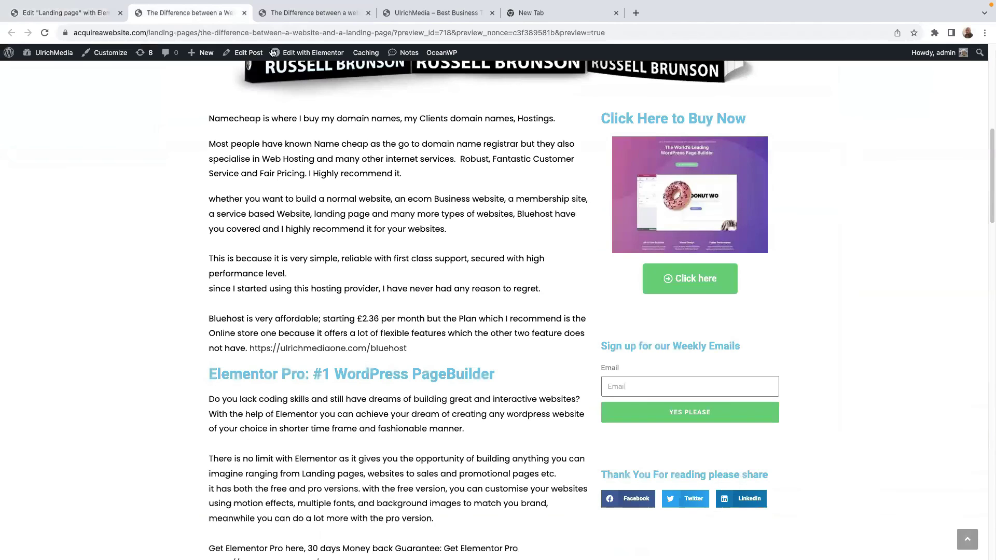
{"action": "left_click", "coordinate": [288, 13]}
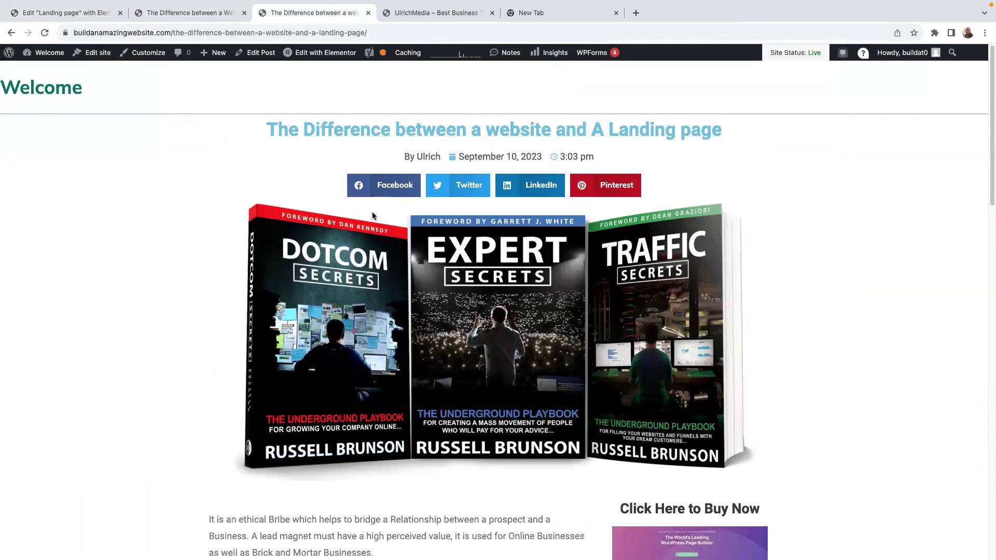
{"action": "left_click", "coordinate": [187, 18]}
{"action": "scroll", "coordinate": [239, 144], "scroll_direction": "up", "scroll_amount": 9}
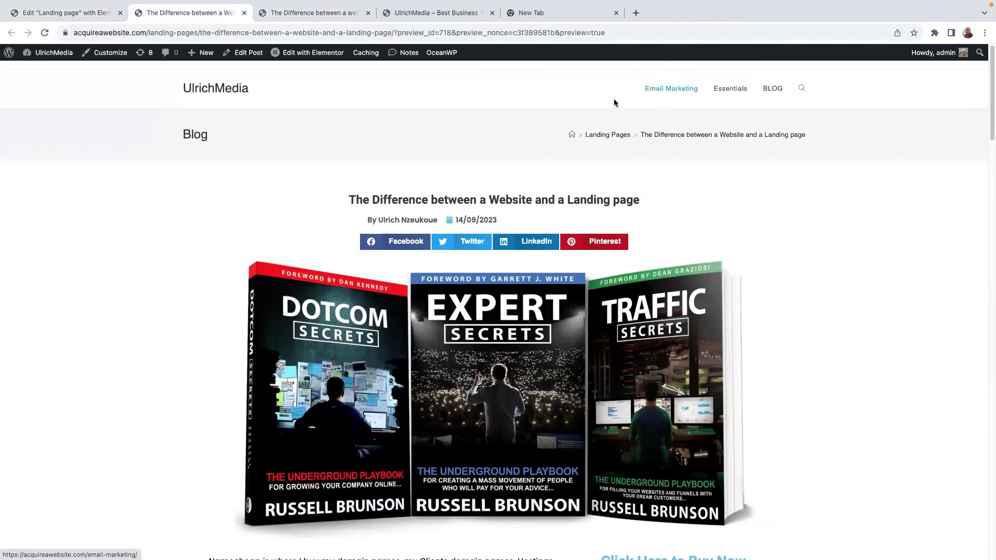
{"action": "left_click", "coordinate": [226, 91]}
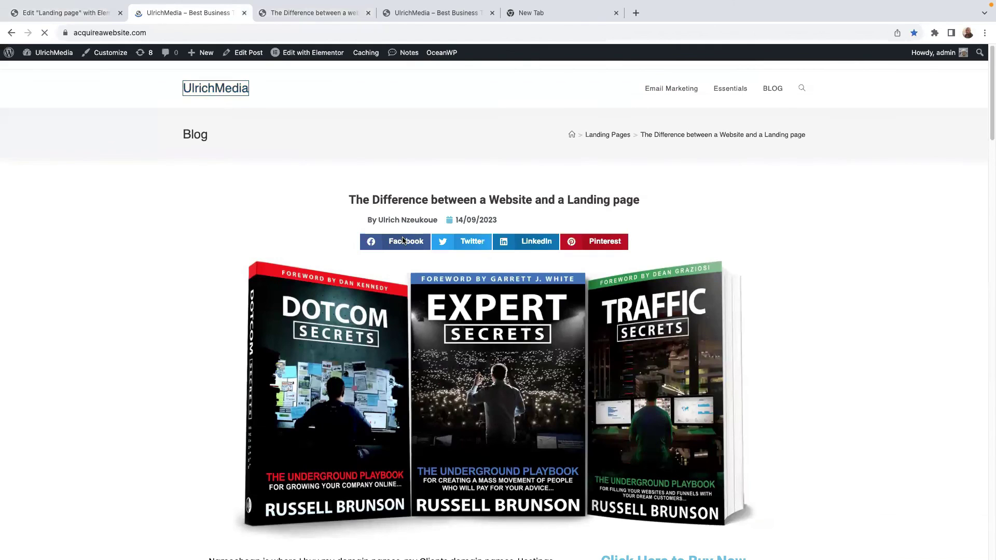
Copy the full description under "Elementor Pro: #1 WordPress PageBuilder", including its trk.elementor.com link.
{"action": "scroll", "coordinate": [456, 266], "scroll_direction": "down", "scroll_amount": 10}
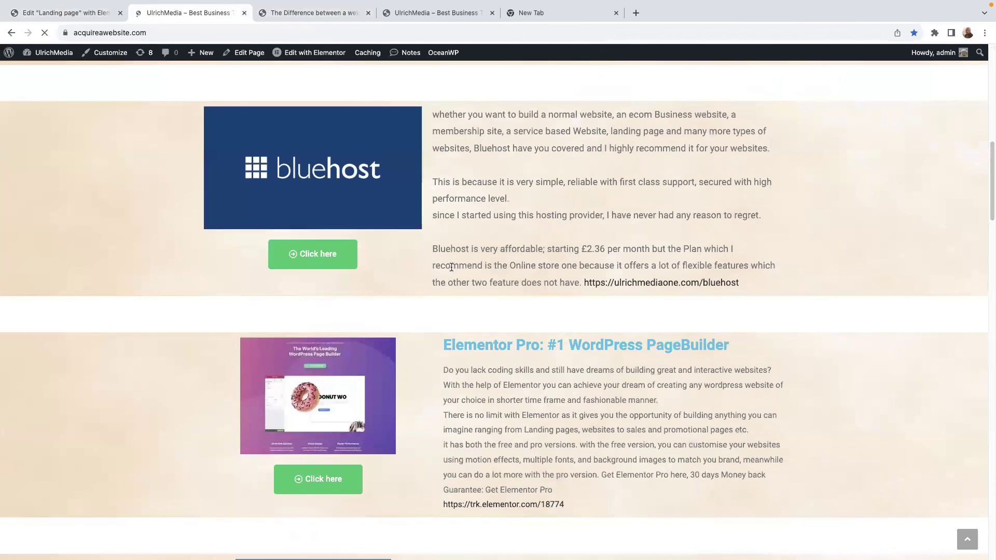
{"action": "scroll", "coordinate": [466, 361], "scroll_direction": "down", "scroll_amount": 2}
{"action": "left_click_drag", "start_coordinate": [442, 300], "coordinate": [577, 435]}
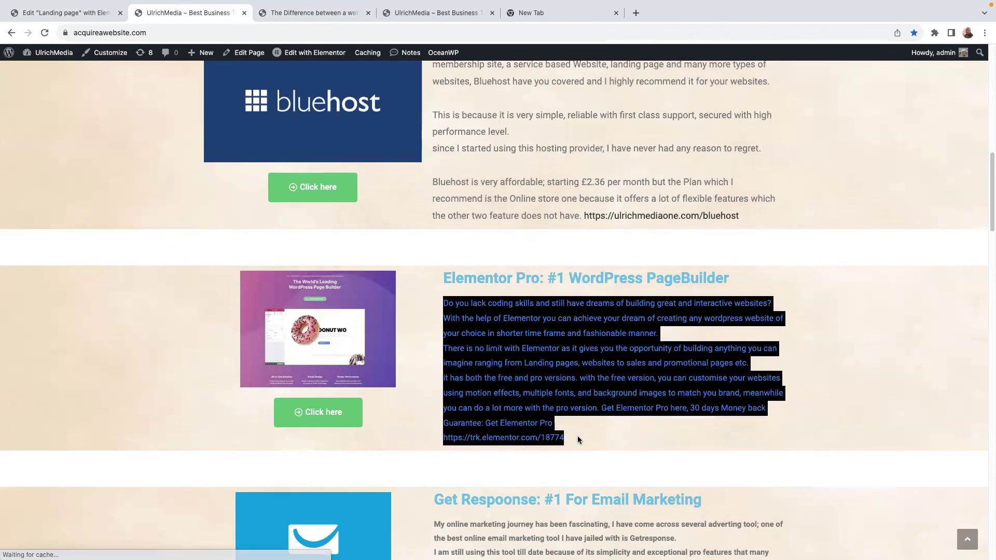
{"action": "right_click", "coordinate": [514, 355]}
{"action": "left_click", "coordinate": [527, 379]}
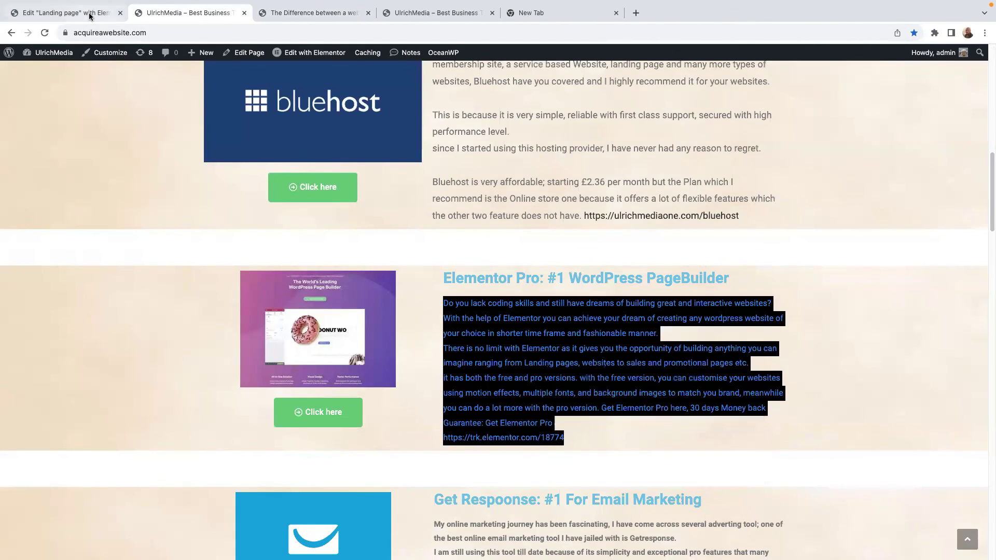
Switch back to the Landing page editor and paste the copied Elementor Pro description into the empty Text Editor widget.
{"action": "left_click", "coordinate": [86, 15]}
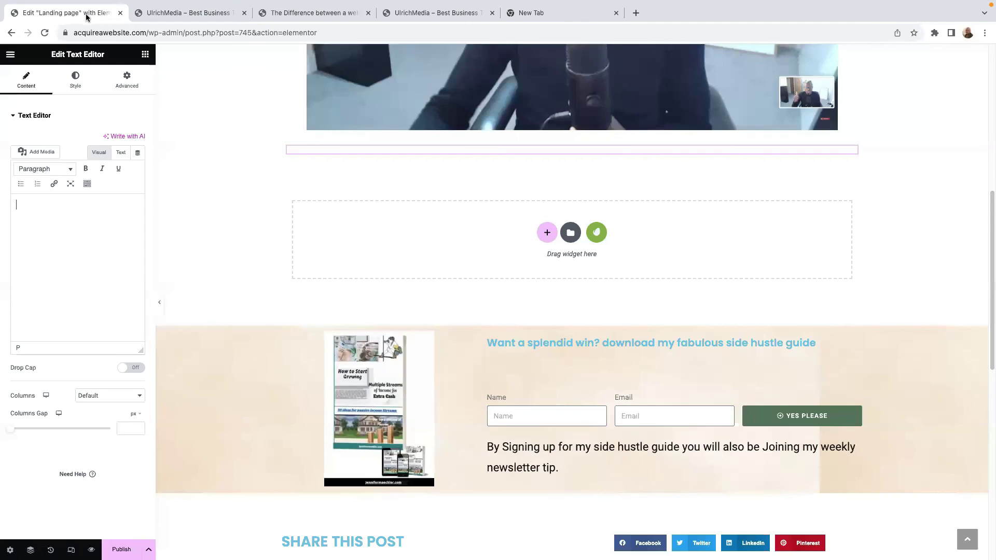
{"action": "right_click", "coordinate": [22, 206]}
{"action": "left_click", "coordinate": [50, 280]}
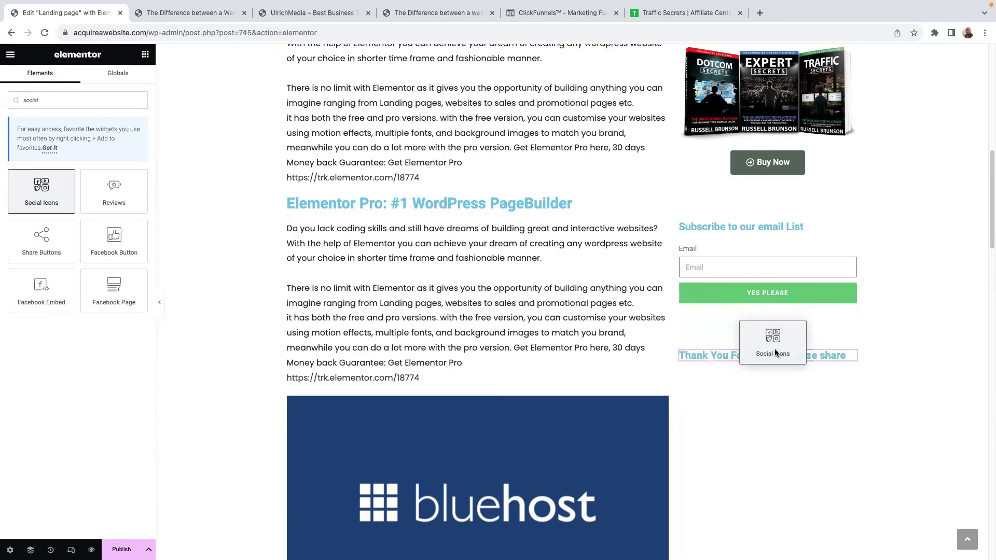
Place a Social Icons widget below the "Thank You For reading please share" heading and open its Youtube, Twitter and Facebook item settings.
{"action": "left_click_drag", "start_coordinate": [775, 350], "coordinate": [748, 360]}
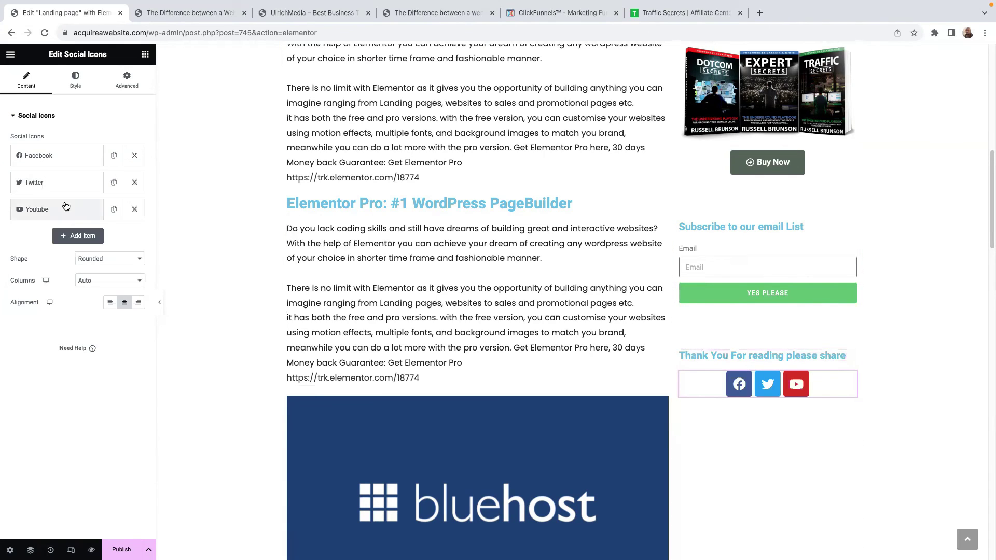
{"action": "left_click", "coordinate": [44, 210]}
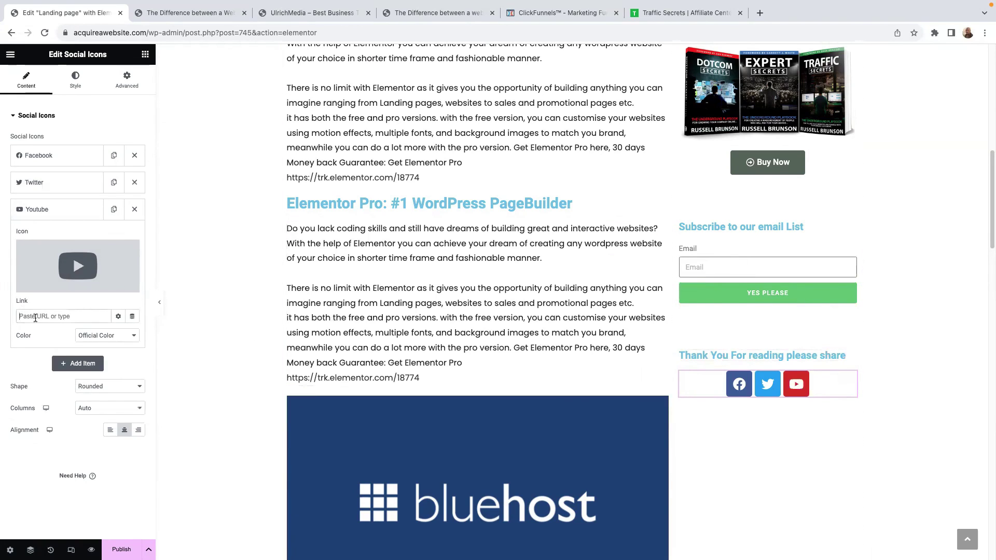
{"action": "left_click", "coordinate": [42, 185]}
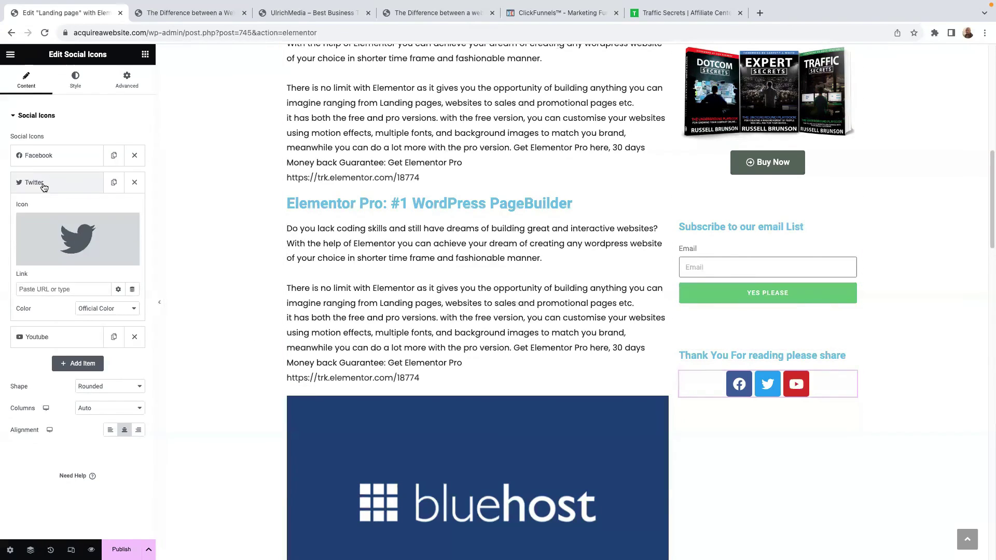
{"action": "left_click", "coordinate": [52, 158]}
{"action": "left_click", "coordinate": [55, 261]}
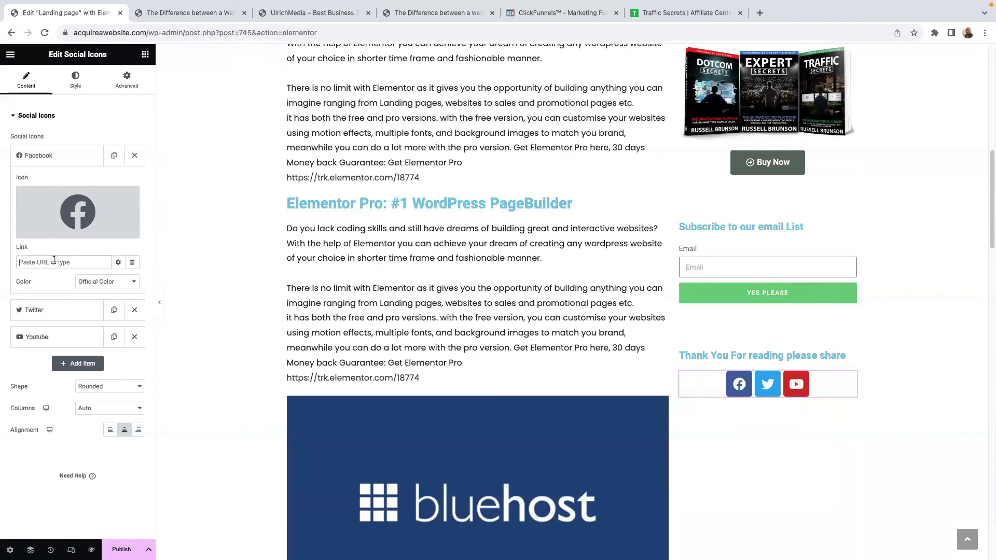
{"action": "left_click", "coordinate": [44, 337]}
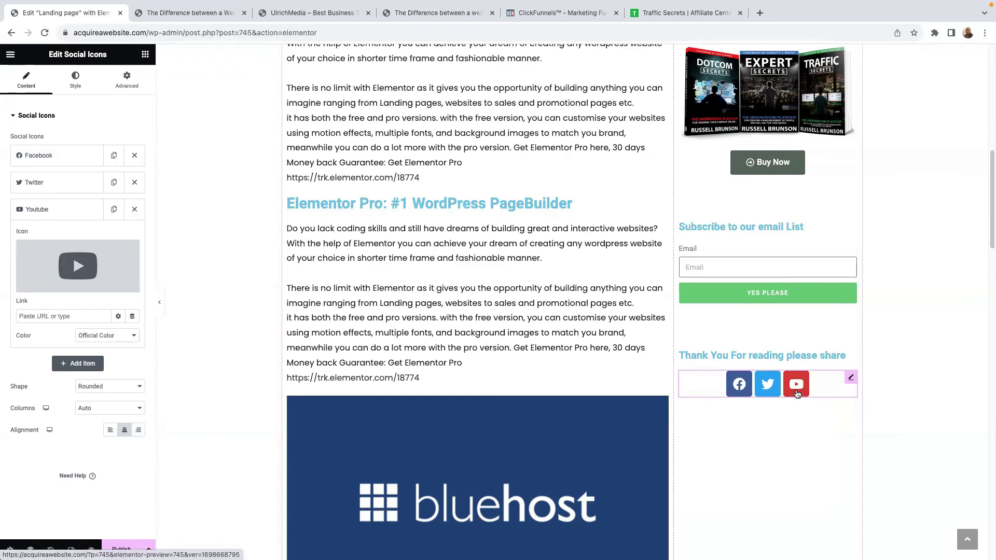
Publish the Landing page post.
{"action": "scroll", "coordinate": [788, 399], "scroll_direction": "up", "scroll_amount": 6}
{"action": "scroll", "coordinate": [786, 397], "scroll_direction": "down", "scroll_amount": 18}
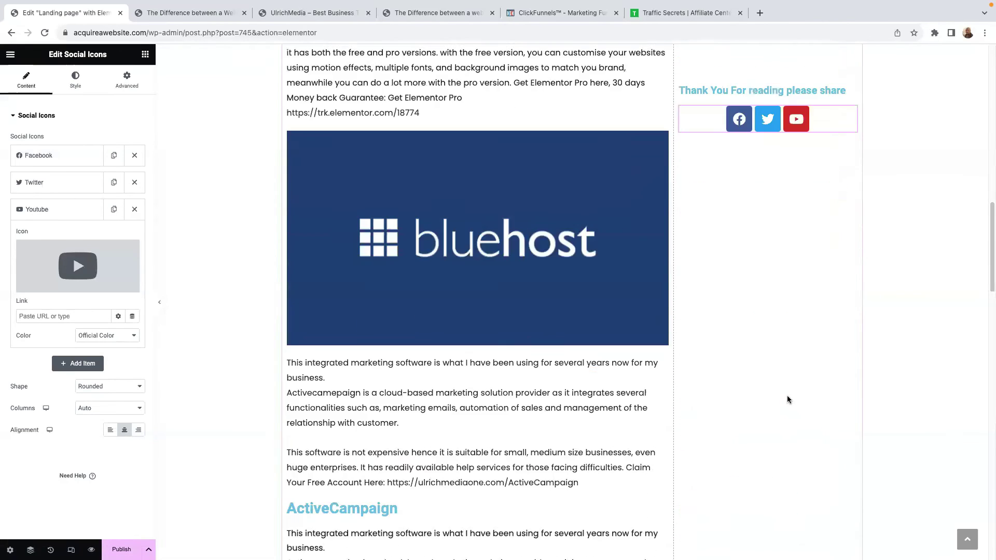
{"action": "scroll", "coordinate": [717, 388], "scroll_direction": "down", "scroll_amount": 8}
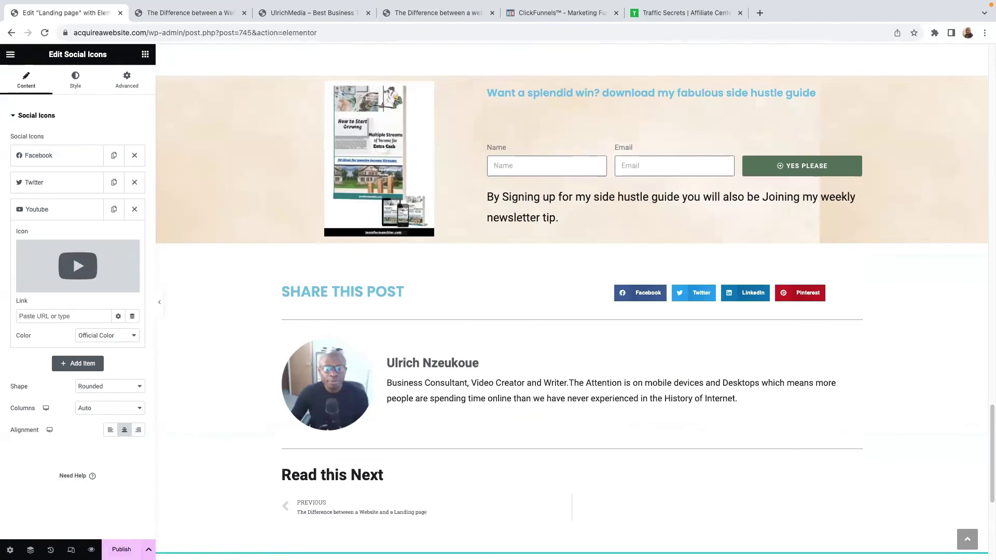
{"action": "left_click", "coordinate": [122, 550]}
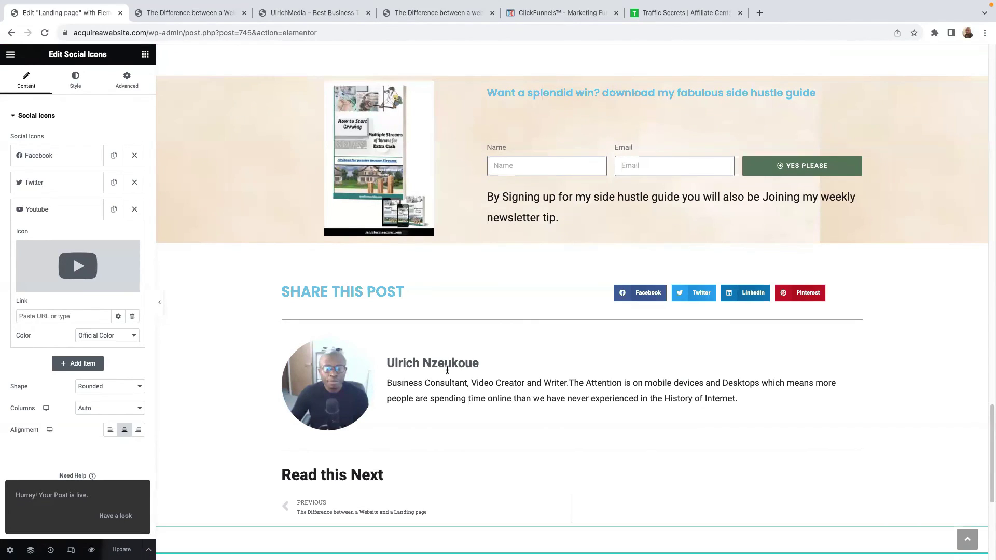
Preview the published Landing page post and examine its layout from the featured image down to the footer.
{"action": "scroll", "coordinate": [447, 367], "scroll_direction": "up", "scroll_amount": 5}
{"action": "scroll", "coordinate": [447, 367], "scroll_direction": "down", "scroll_amount": 9}
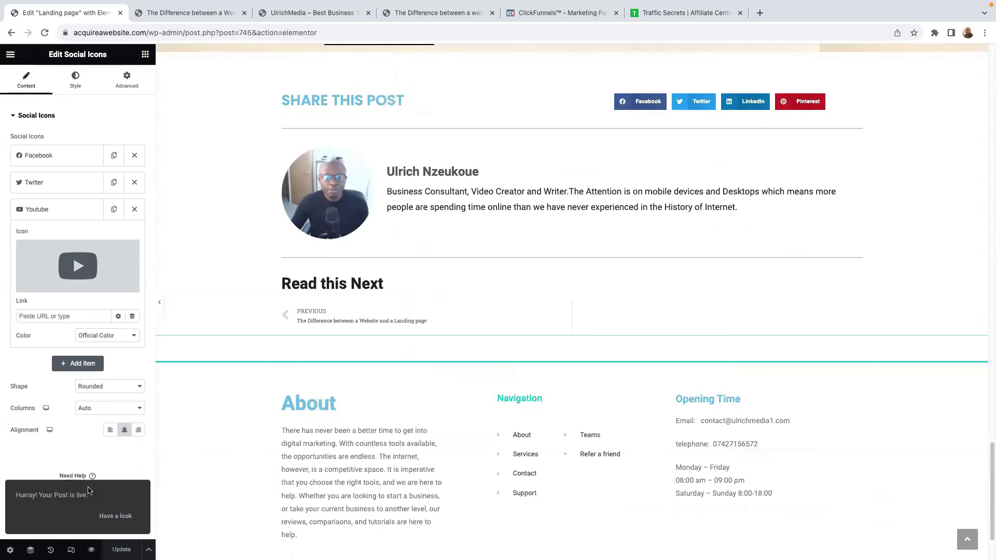
{"action": "left_click", "coordinate": [91, 549]}
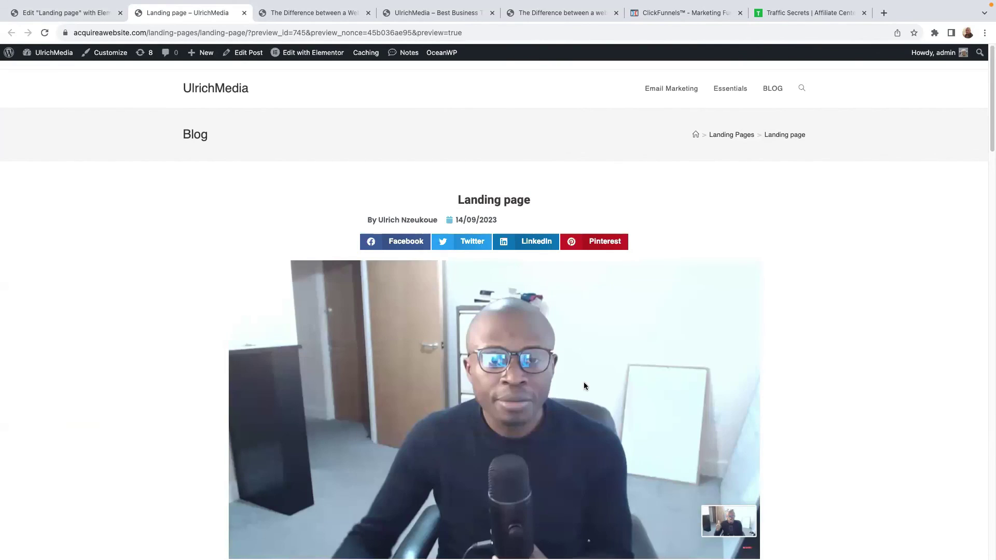
{"action": "scroll", "coordinate": [584, 385], "scroll_direction": "down", "scroll_amount": 7}
{"action": "scroll", "coordinate": [584, 385], "scroll_direction": "down", "scroll_amount": 9}
{"action": "scroll", "coordinate": [585, 385], "scroll_direction": "up", "scroll_amount": 4}
{"action": "scroll", "coordinate": [584, 386], "scroll_direction": "down", "scroll_amount": 4}
{"action": "scroll", "coordinate": [585, 386], "scroll_direction": "down", "scroll_amount": 12}
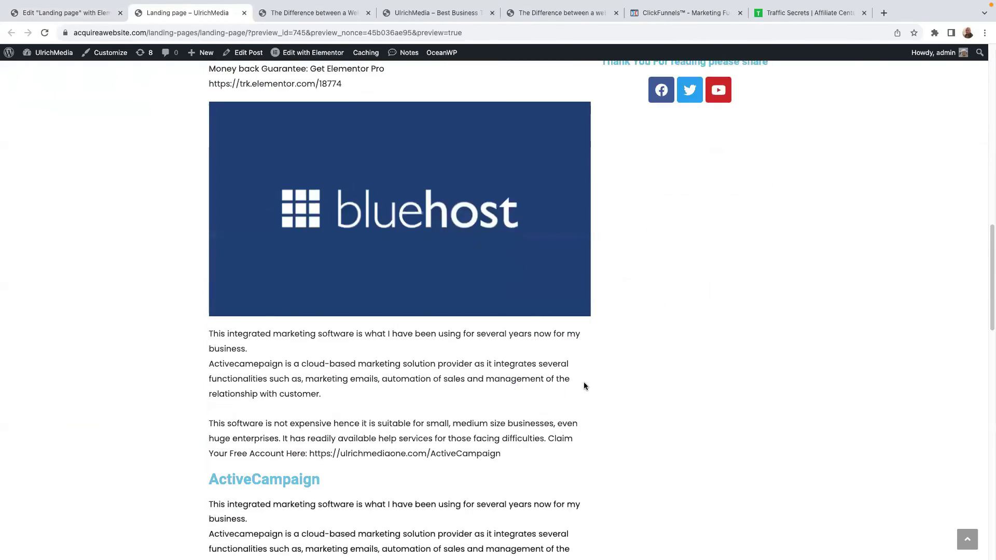
{"action": "scroll", "coordinate": [584, 386], "scroll_direction": "down", "scroll_amount": 8}
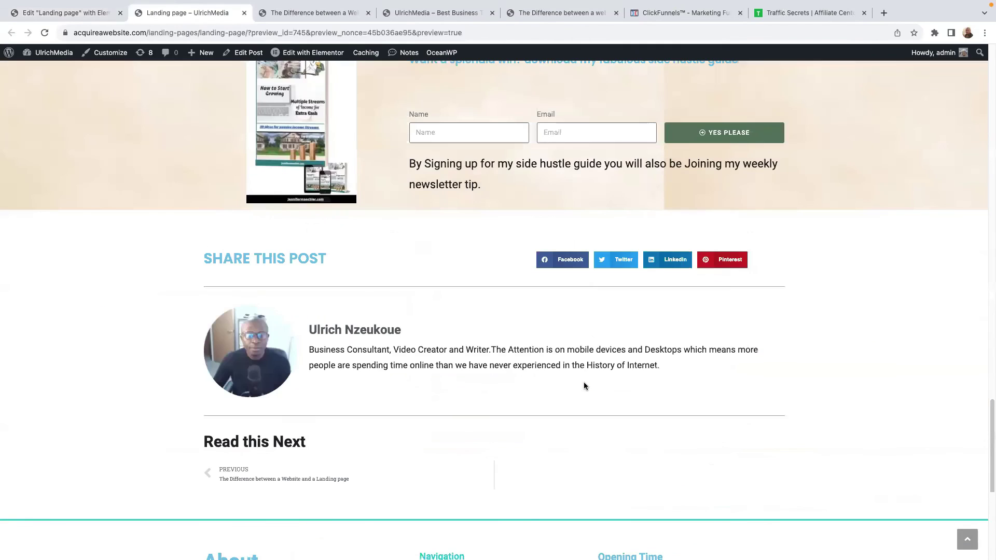
{"action": "scroll", "coordinate": [584, 386], "scroll_direction": "down", "scroll_amount": 2}
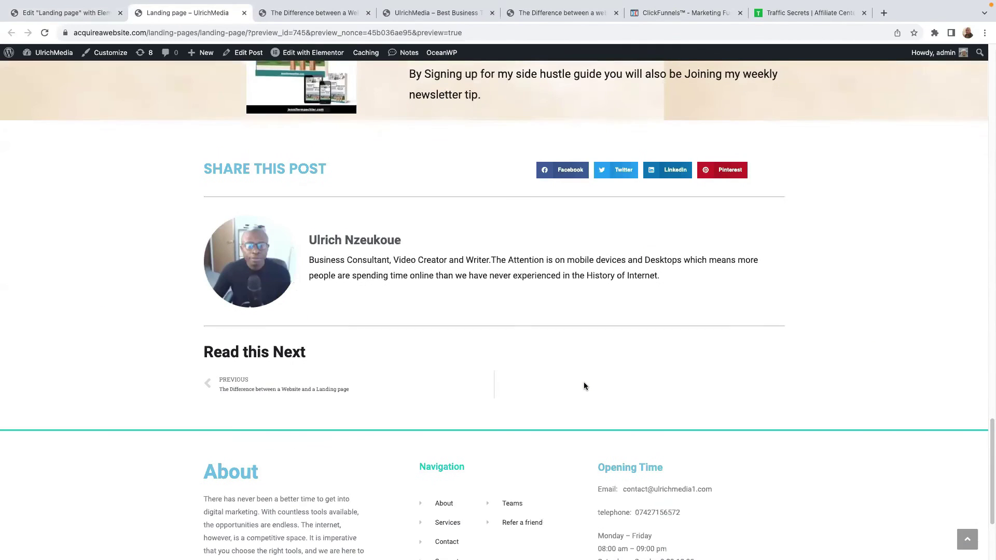
{"action": "scroll", "coordinate": [580, 388], "scroll_direction": "up", "scroll_amount": 5}
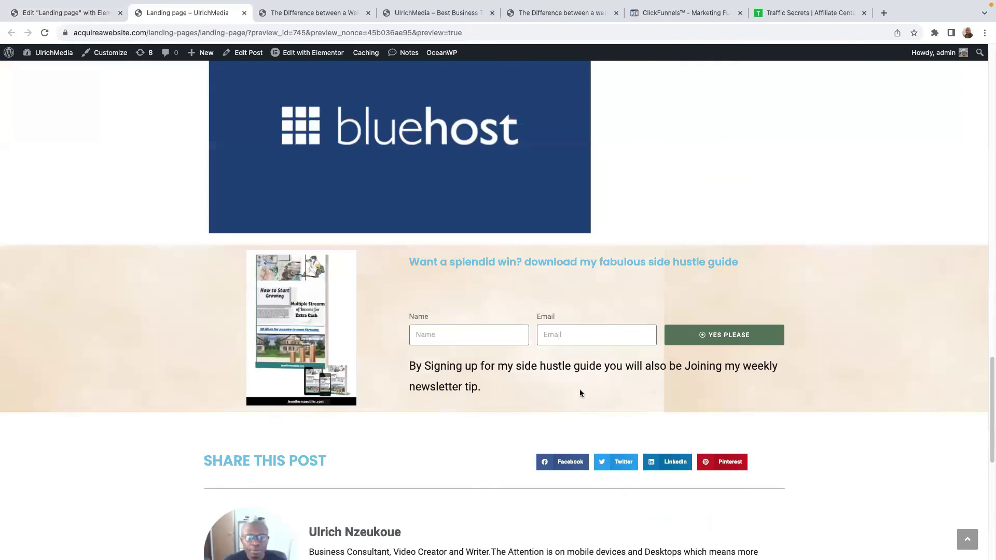
{"action": "scroll", "coordinate": [580, 393], "scroll_direction": "up", "scroll_amount": 7}
{"action": "scroll", "coordinate": [580, 404], "scroll_direction": "up", "scroll_amount": 6}
Return to the Landing page post in Elementor and exit its editor.
{"action": "left_click", "coordinate": [78, 13]}
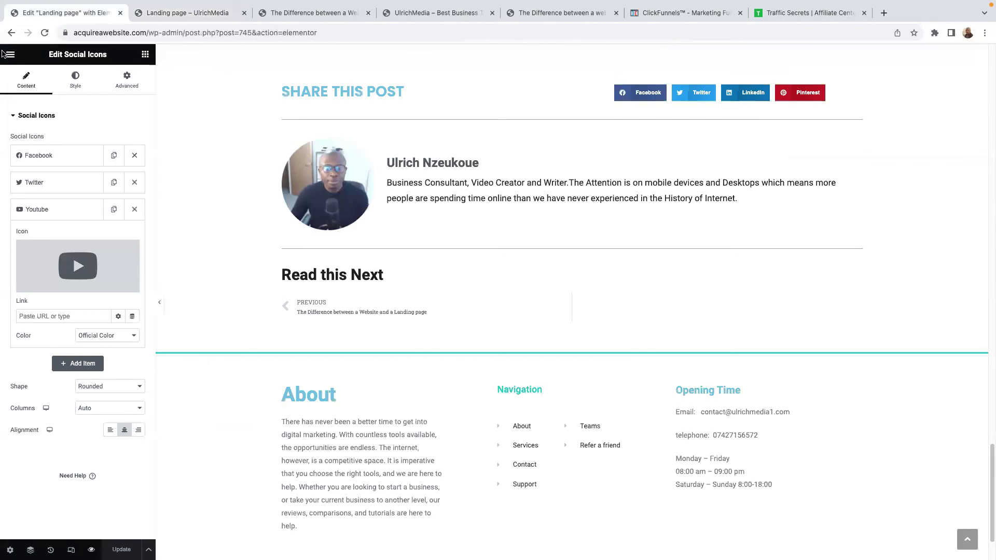
{"action": "left_click", "coordinate": [7, 54]}
{"action": "left_click", "coordinate": [49, 257]}
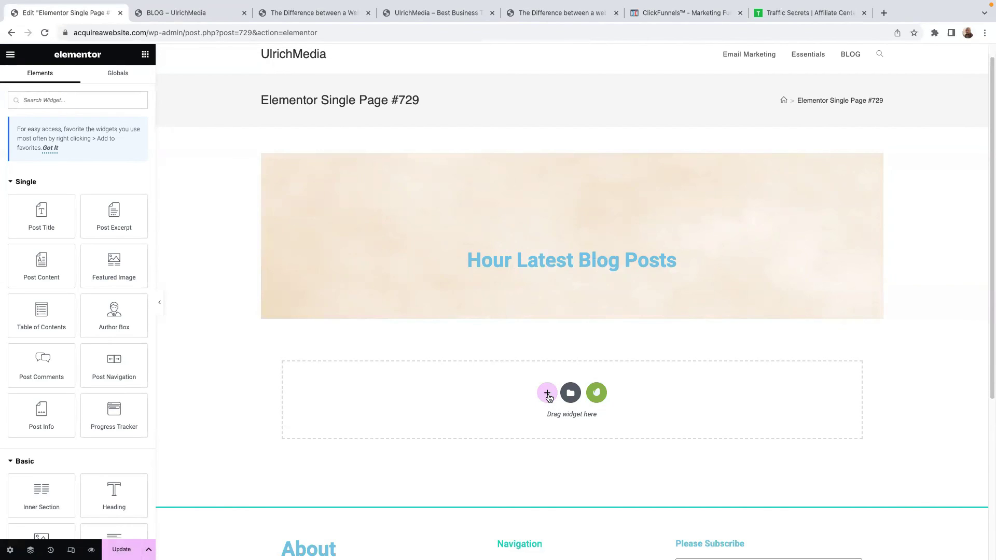
In the Elementor Single Page #729 template, add a single-column section below the "Hour Latest Blog Posts" banner and place a Posts widget in it.
{"action": "left_click", "coordinate": [547, 392]}
{"action": "left_click", "coordinate": [438, 417]}
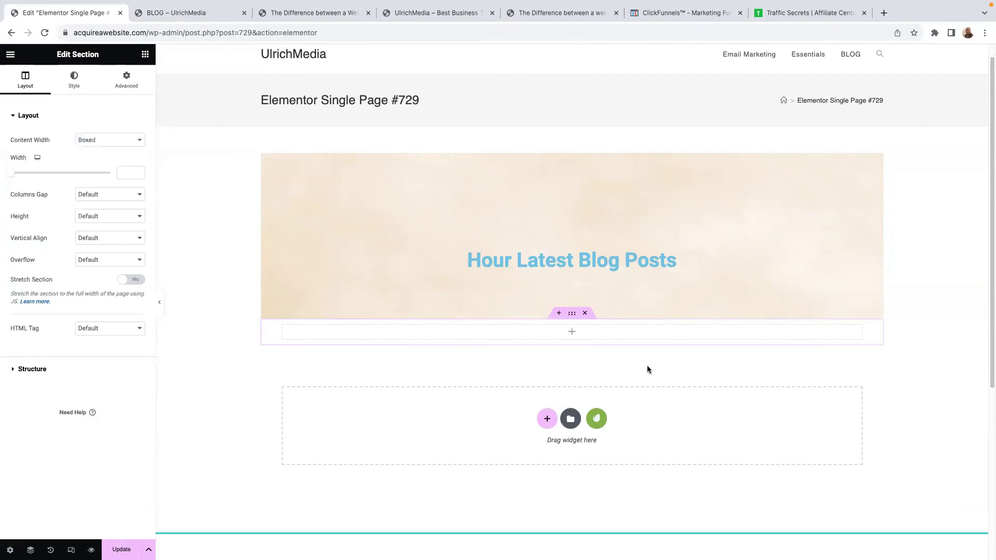
{"action": "left_click", "coordinate": [573, 332]}
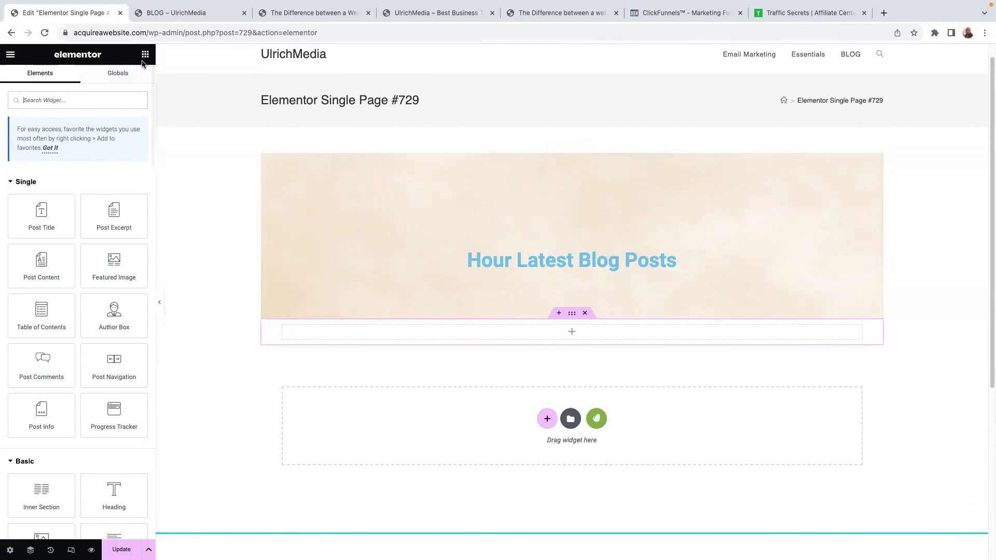
{"action": "left_click", "coordinate": [40, 99]}
{"action": "type", "text": "post"}
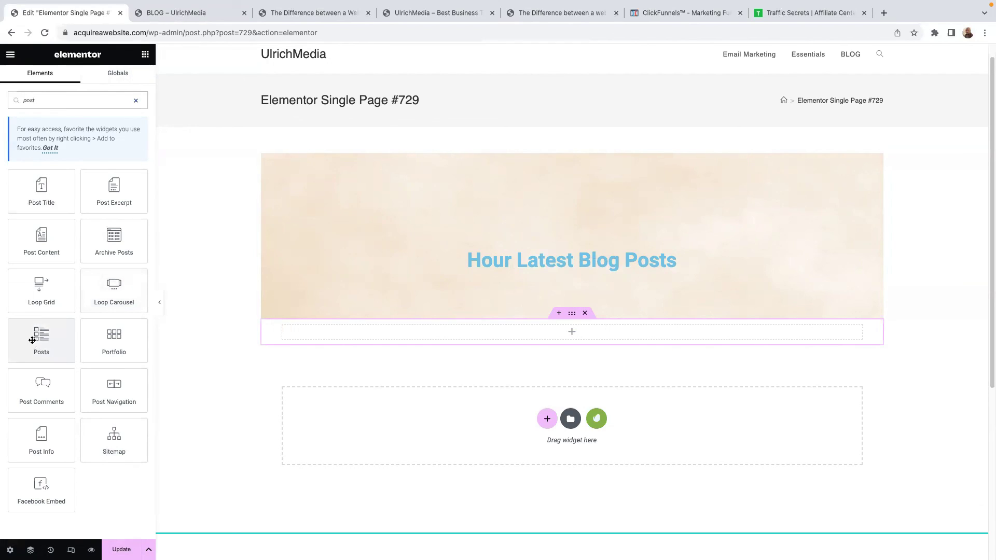
{"action": "left_click_drag", "start_coordinate": [41, 338], "coordinate": [596, 332]}
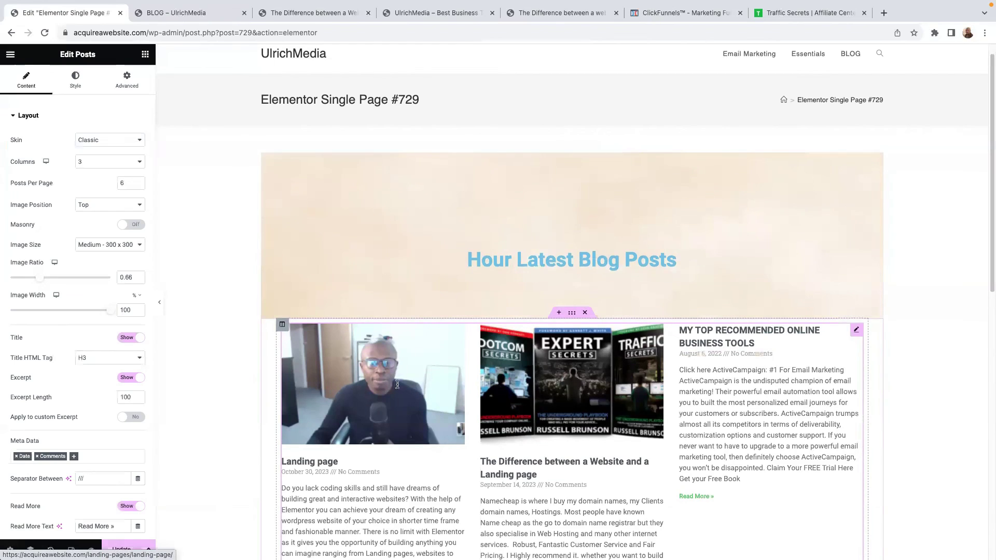
Set the content width of the section holding the Posts widget to Full Width and open its style settings.
{"action": "scroll", "coordinate": [529, 272], "scroll_direction": "down", "scroll_amount": 3}
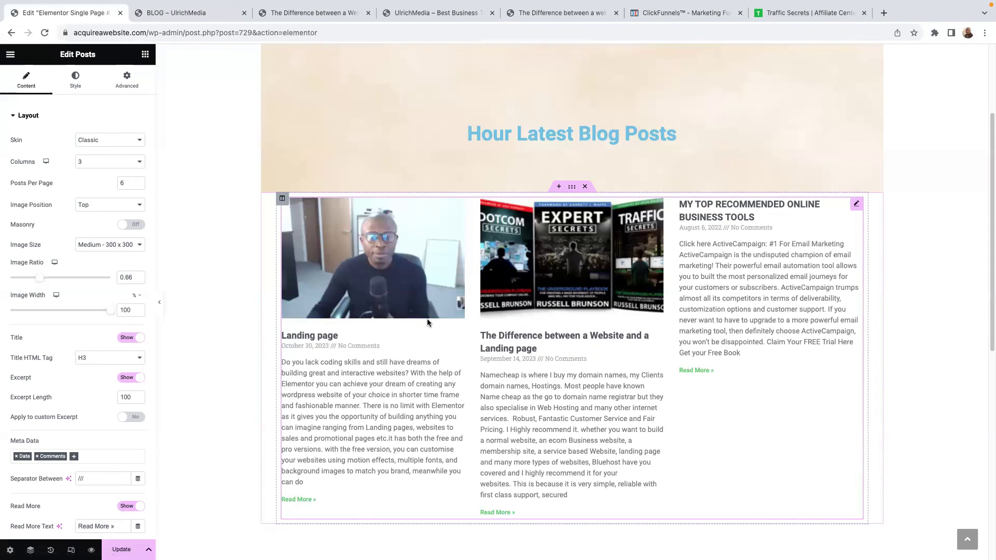
{"action": "left_click", "coordinate": [572, 187]}
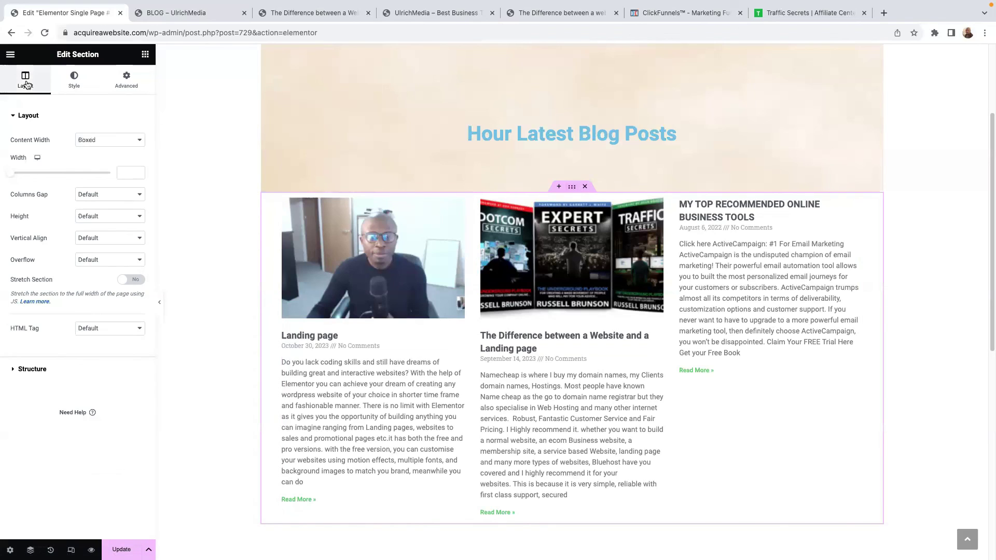
{"action": "left_click", "coordinate": [132, 145]}
{"action": "left_click", "coordinate": [112, 154]}
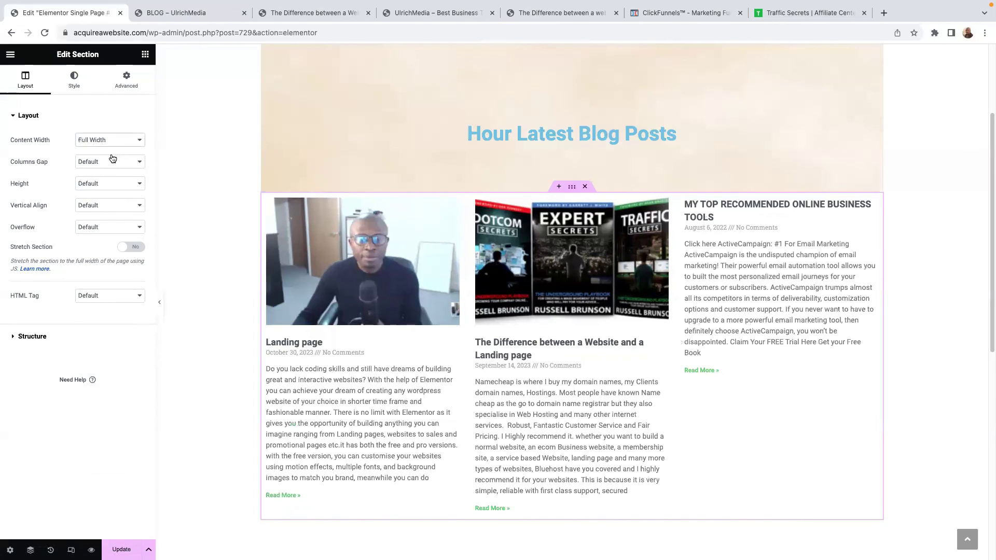
{"action": "left_click", "coordinate": [74, 80]}
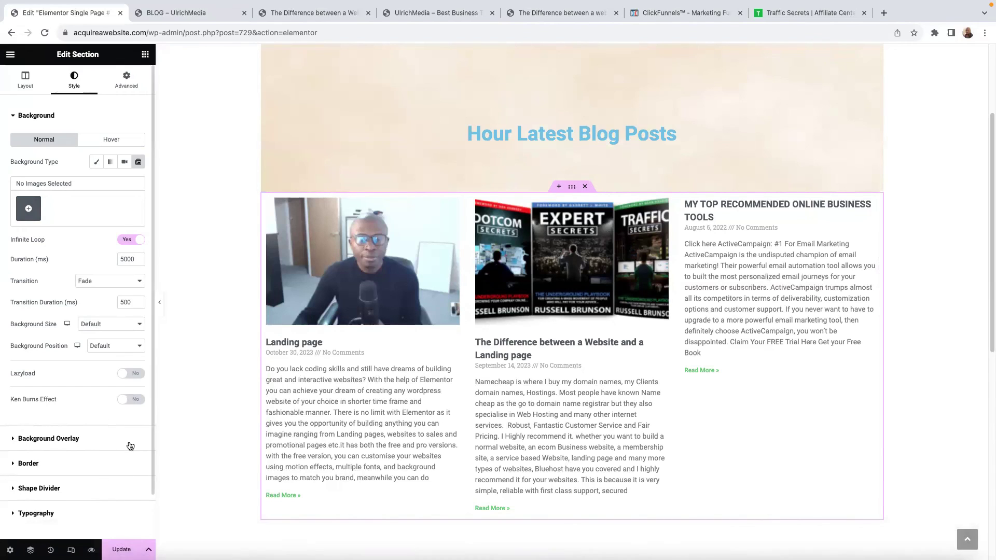
Update the template and save its display condition as Include, Pages, BLOG.
{"action": "key", "text": "super+s"}
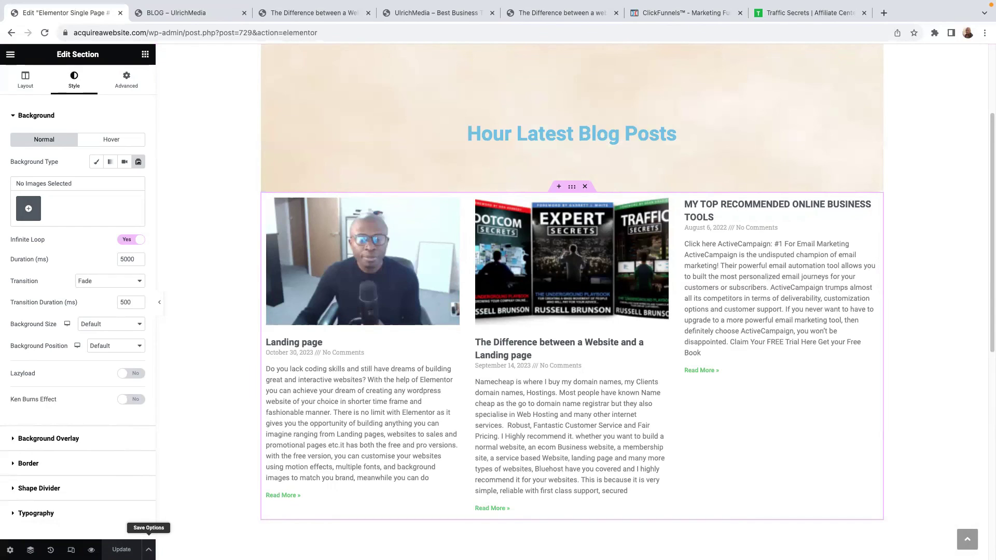
{"action": "left_click", "coordinate": [148, 549]}
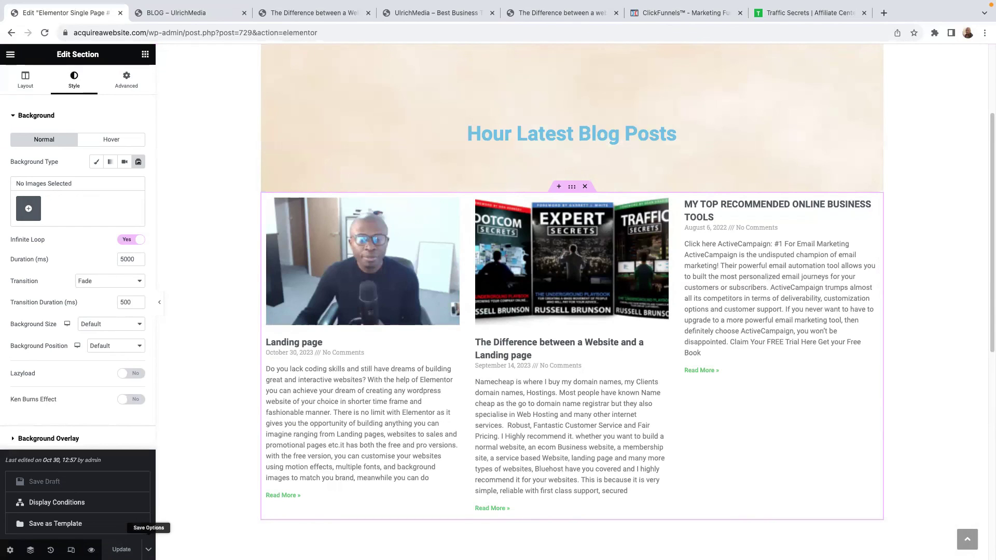
{"action": "left_click", "coordinate": [78, 506]}
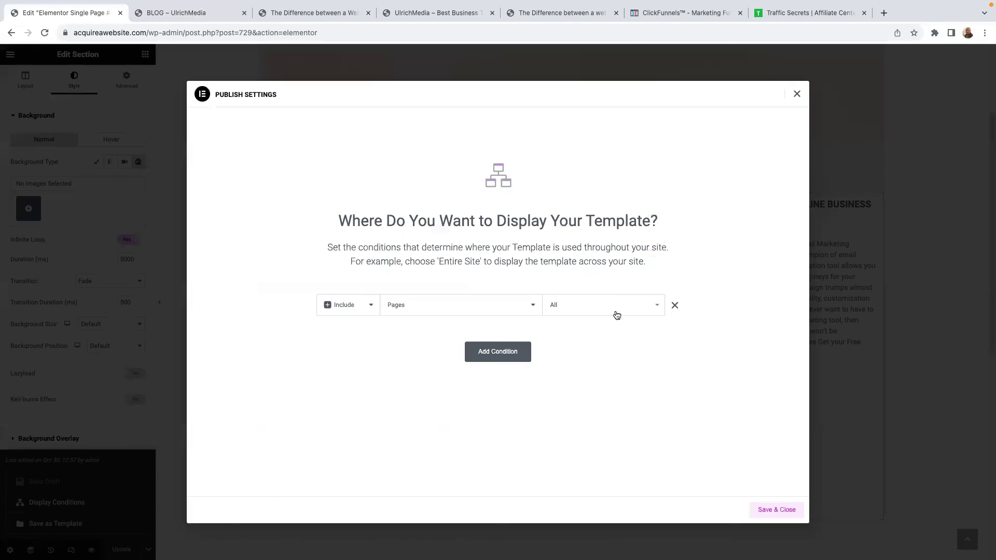
{"action": "left_click", "coordinate": [660, 310]}
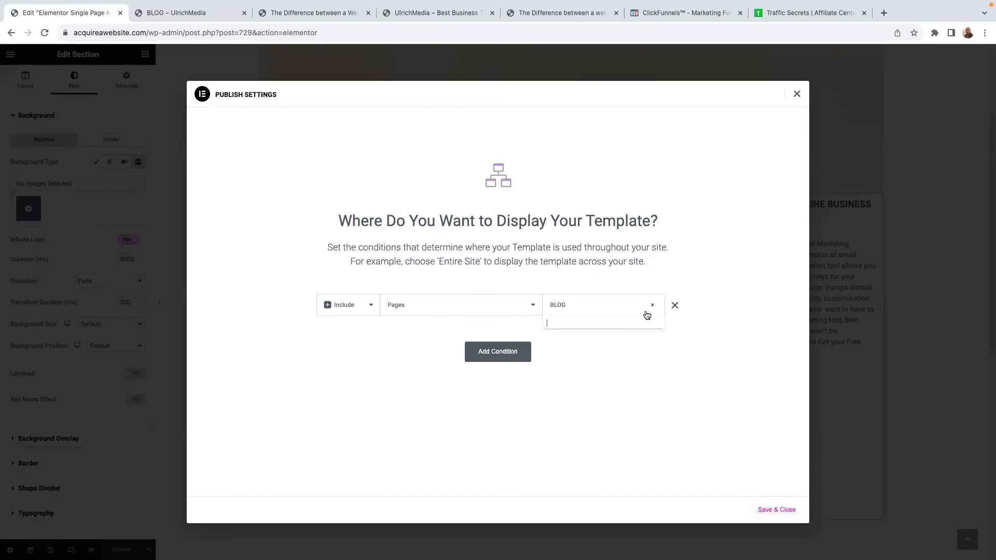
{"action": "left_click", "coordinate": [573, 308]}
{"action": "left_click", "coordinate": [572, 308]}
{"action": "left_click", "coordinate": [772, 511]}
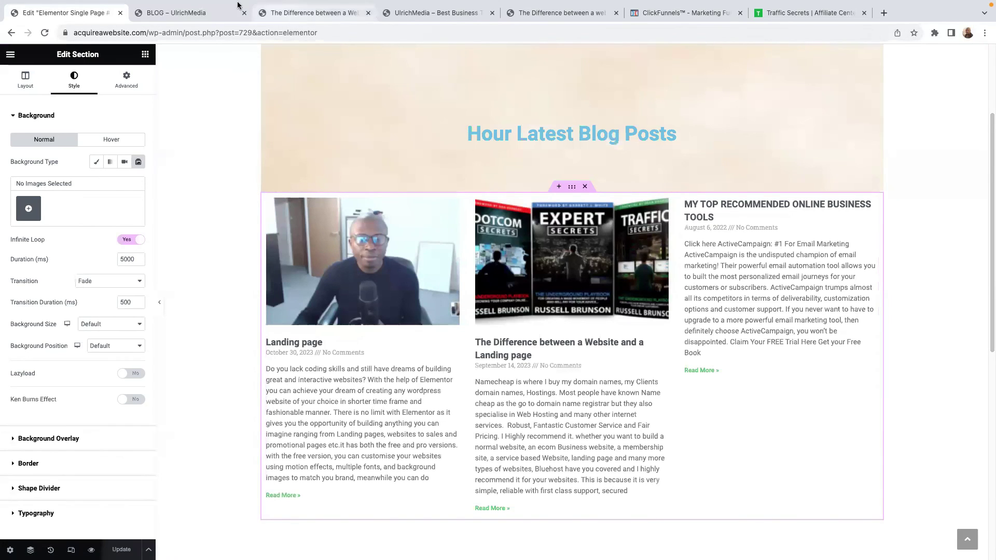
Switch to the live site, go to the home page and open BLOG from there to examine the latest posts layout.
{"action": "left_click", "coordinate": [202, 14]}
{"action": "scroll", "coordinate": [269, 104], "scroll_direction": "up", "scroll_amount": 4}
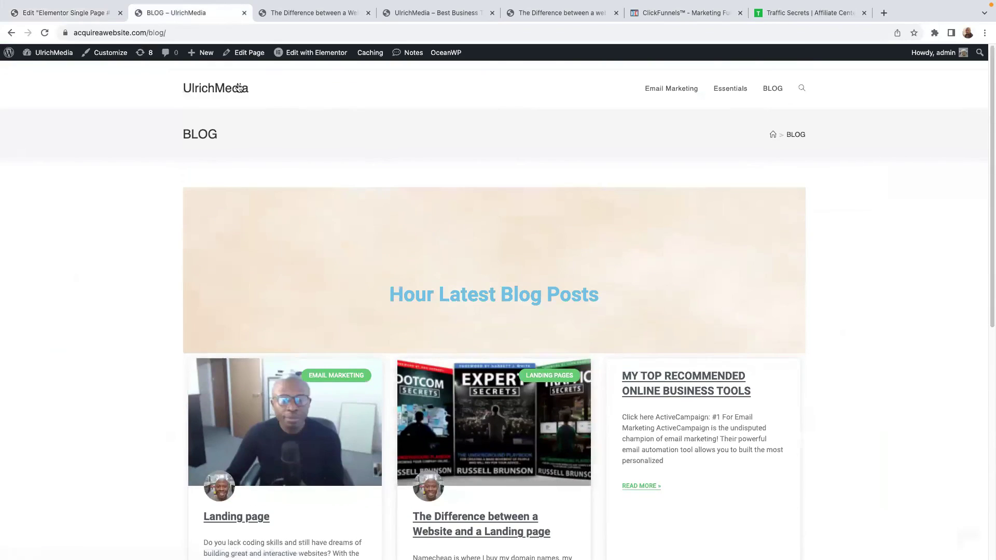
{"action": "left_click", "coordinate": [200, 88]}
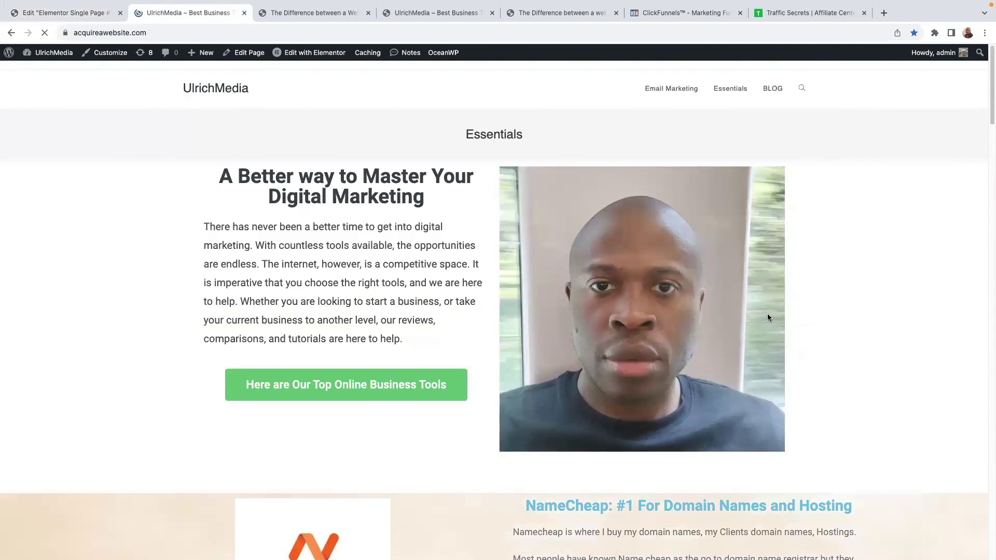
{"action": "left_click", "coordinate": [775, 92]}
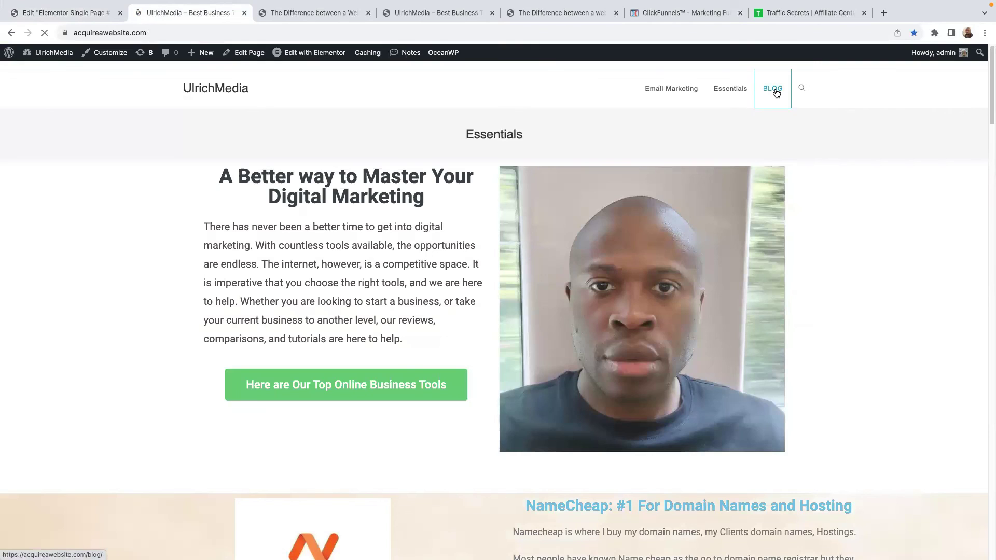
{"action": "scroll", "coordinate": [438, 399], "scroll_direction": "down", "scroll_amount": 6}
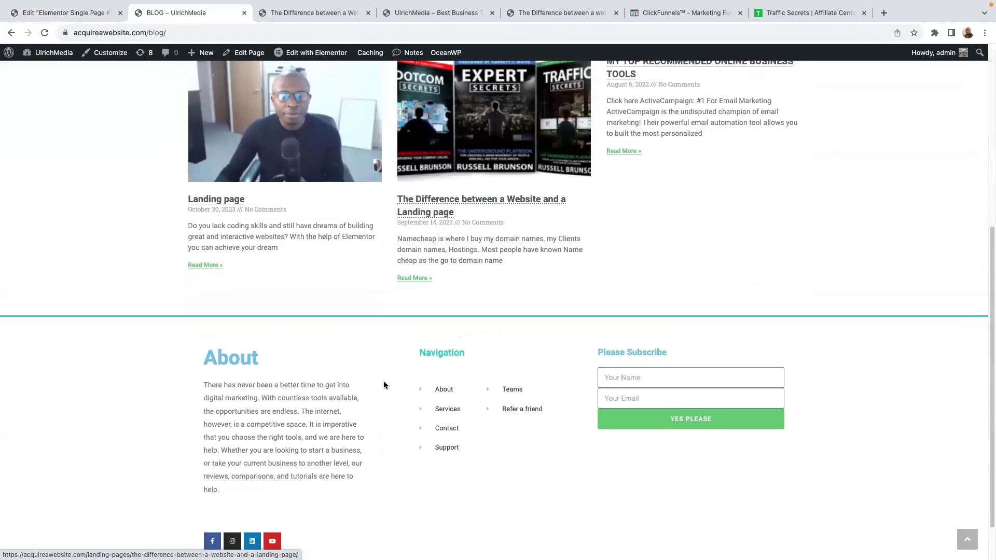
{"action": "scroll", "coordinate": [564, 342], "scroll_direction": "up", "scroll_amount": 6}
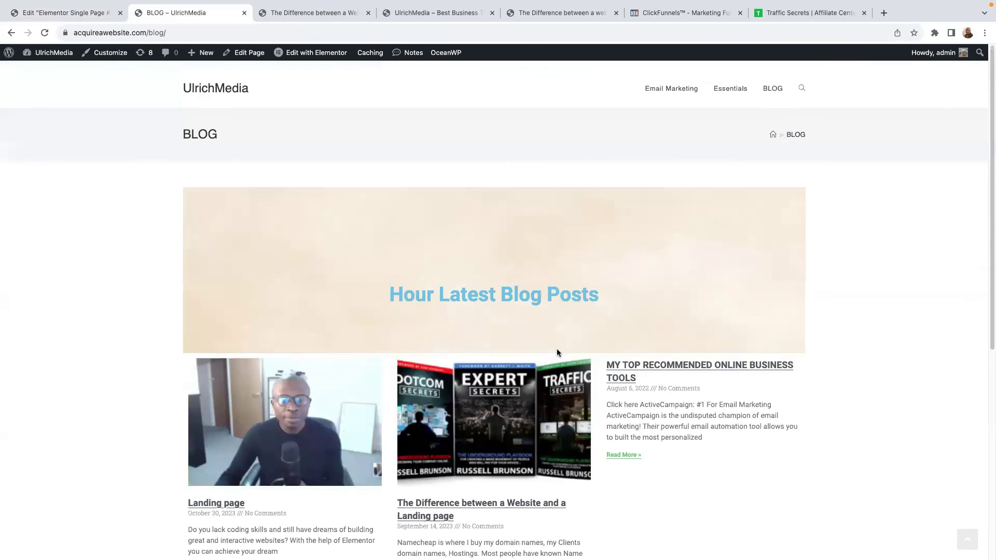